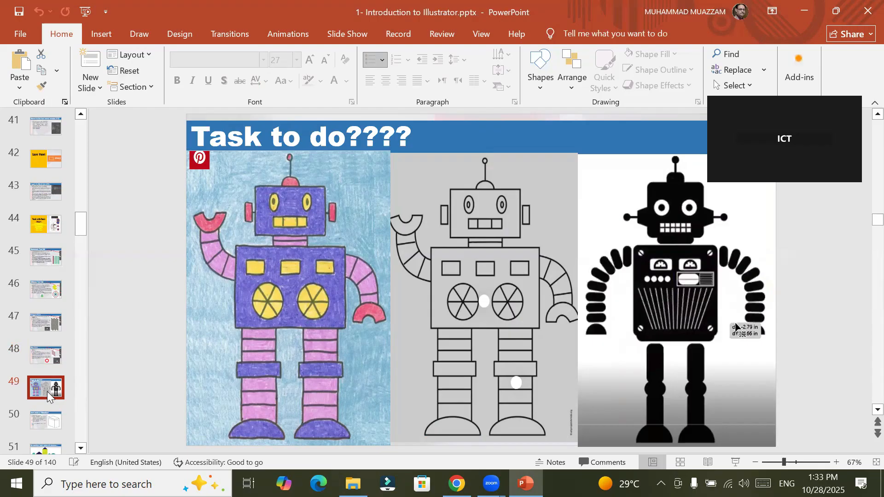
Step: Show the slide about making a ShoeBox, and launch Adobe Illustrator 2025 from the system search
{"action": "left_click", "coordinate": [52, 424]}
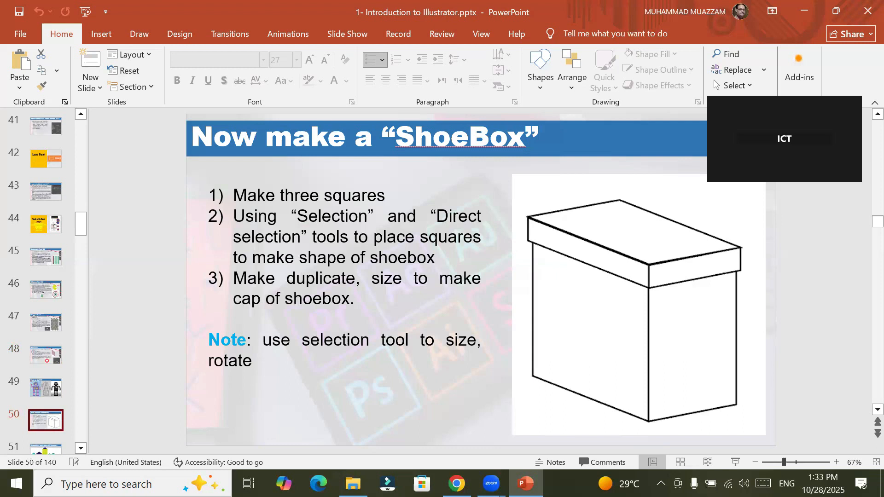
{"action": "left_click", "coordinate": [105, 484]}
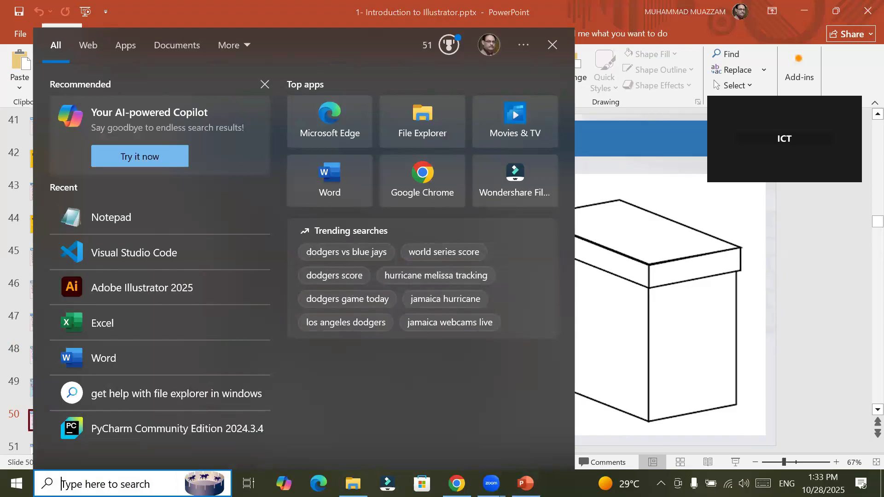
{"action": "type", "text": "illus"}
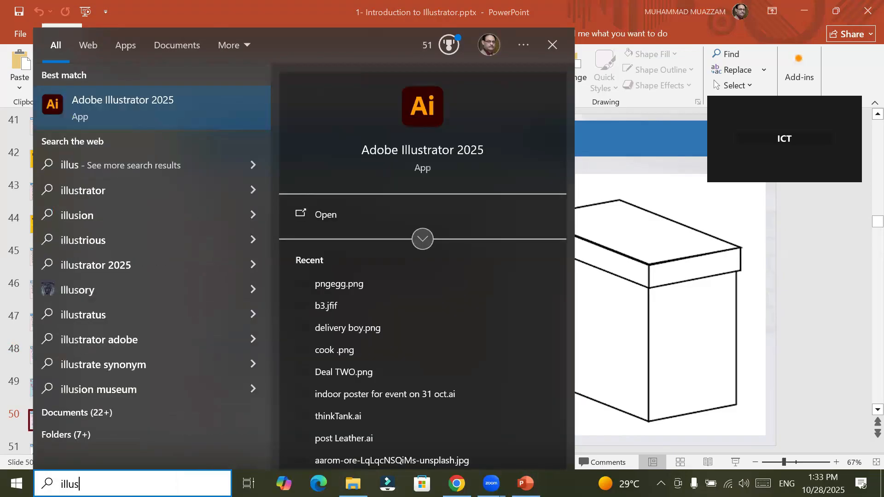
{"action": "key", "text": "Return"}
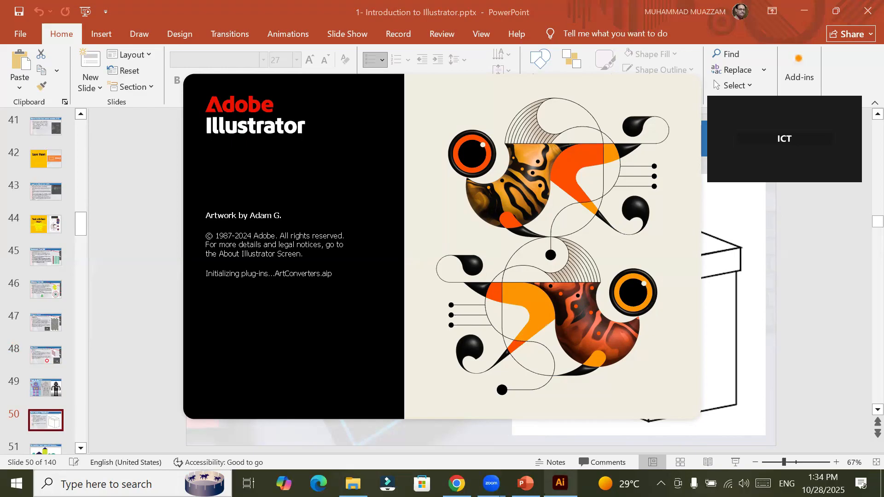
{"action": "mouse_move", "coordinate": [560, 483]}
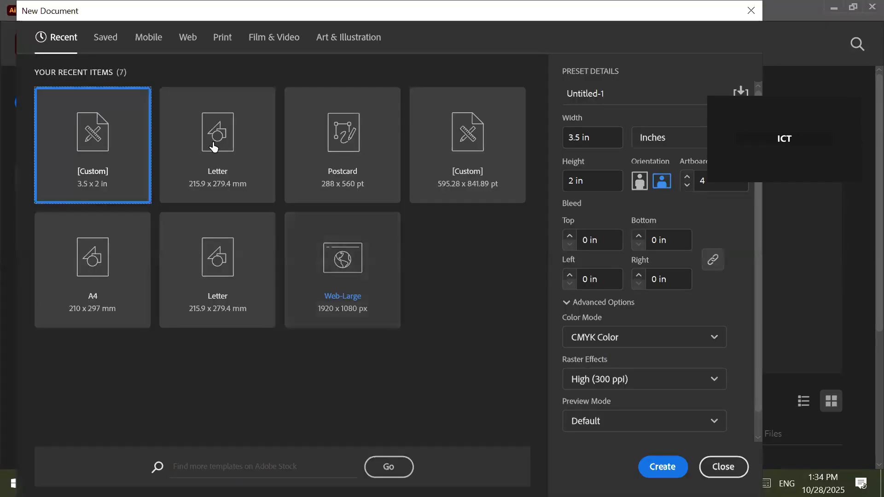
Step: Create a new document from the A4 preset (595.28 x 841.89 pt) and fit its first artboard in the window
{"action": "key", "text": "Escape"}
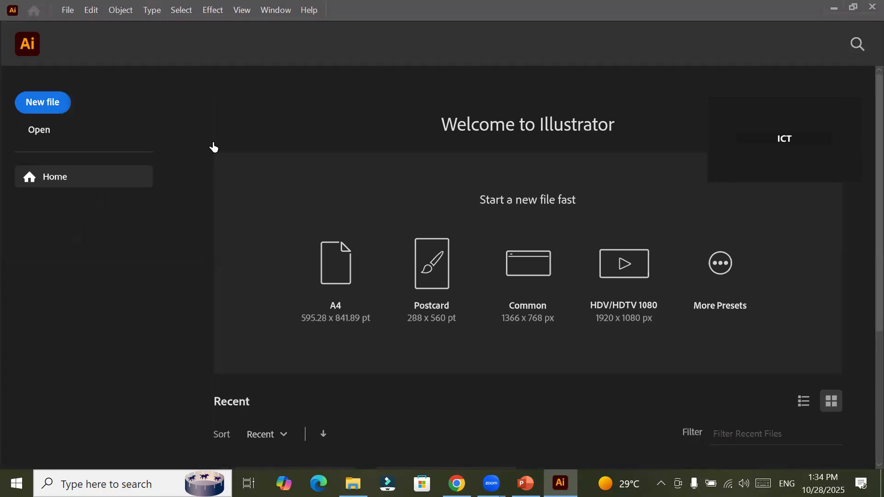
{"action": "left_click", "coordinate": [339, 288]}
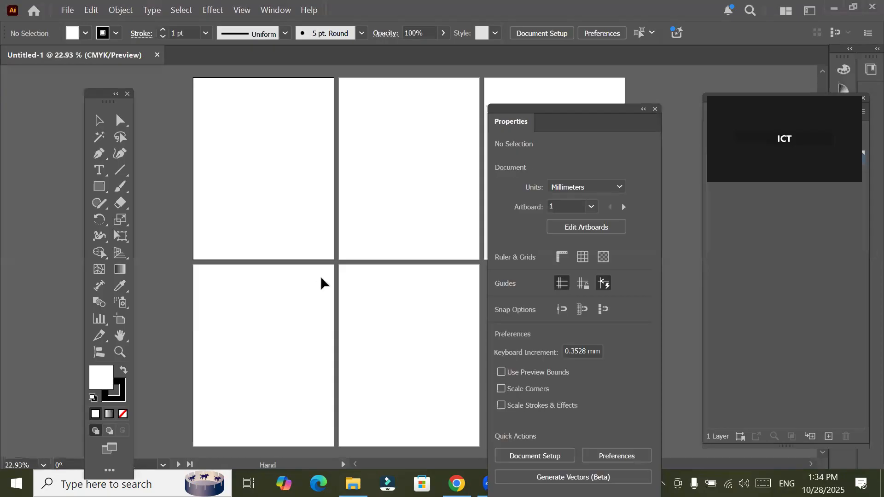
{"action": "key", "text": "ctrl+0"}
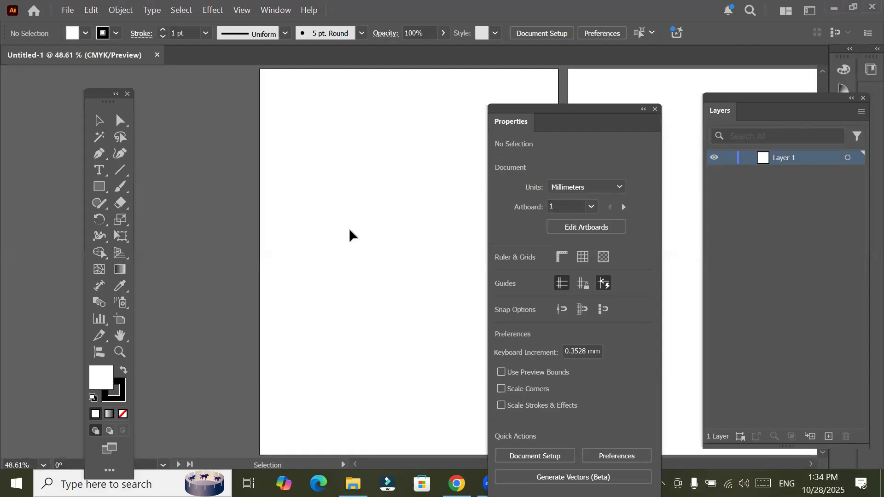
{"action": "scroll", "coordinate": [282, 227], "scroll_direction": "right", "scroll_amount": 3}
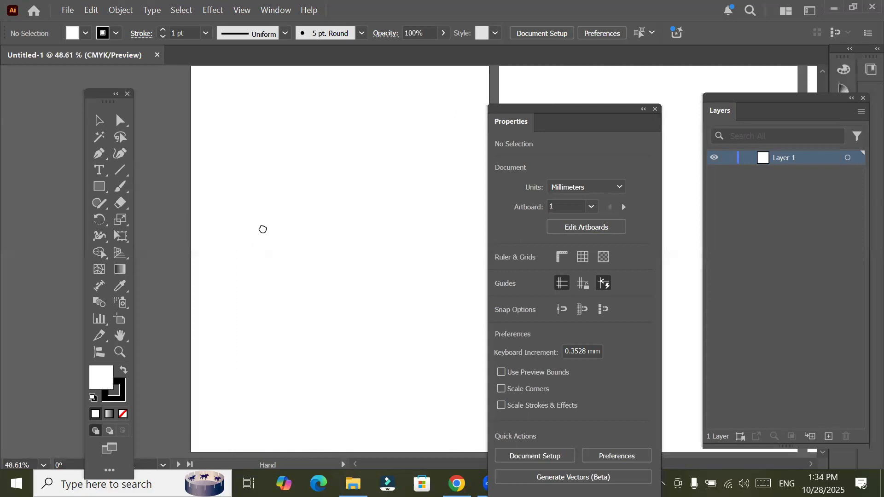
{"action": "scroll", "coordinate": [260, 237], "scroll_direction": "right", "scroll_amount": 1}
Step: Examine the tools grouped under the Rectangle tool and under the Line Segment tool
{"action": "left_click", "coordinate": [100, 188]}
{"action": "right_click", "coordinate": [102, 187]}
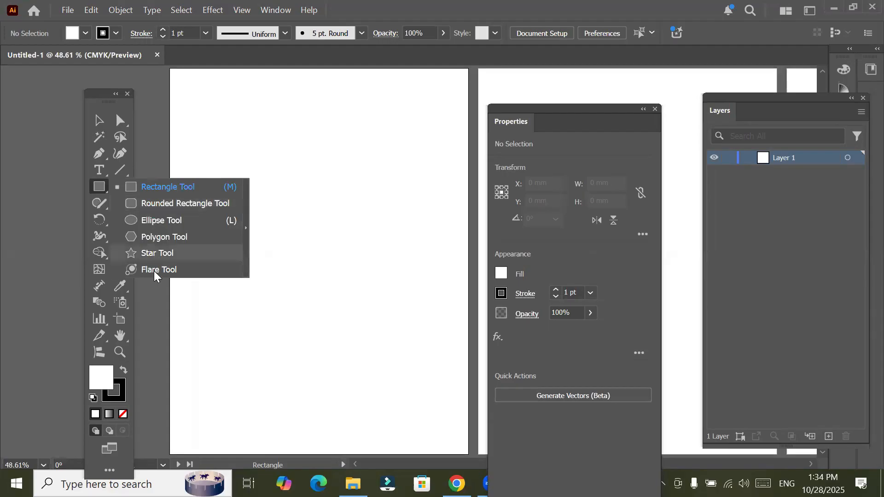
{"action": "left_click", "coordinate": [100, 192]}
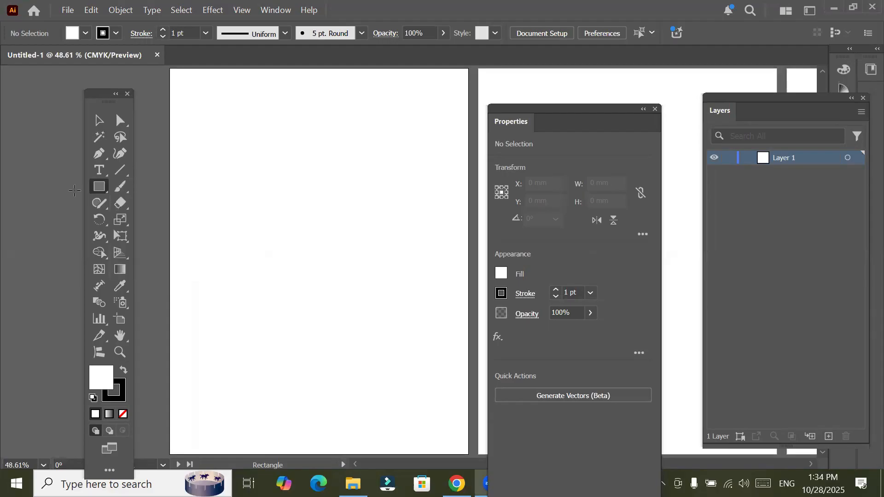
{"action": "right_click", "coordinate": [100, 192]}
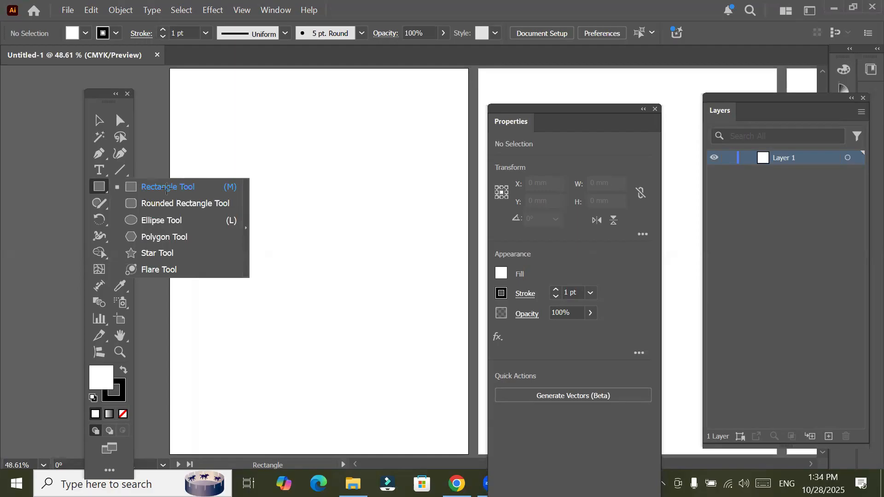
{"action": "left_click", "coordinate": [144, 187]}
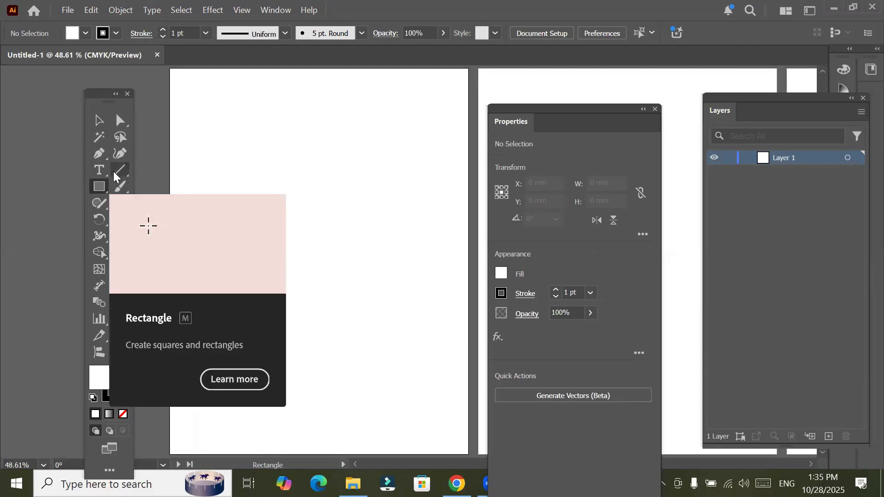
{"action": "right_click", "coordinate": [115, 176]}
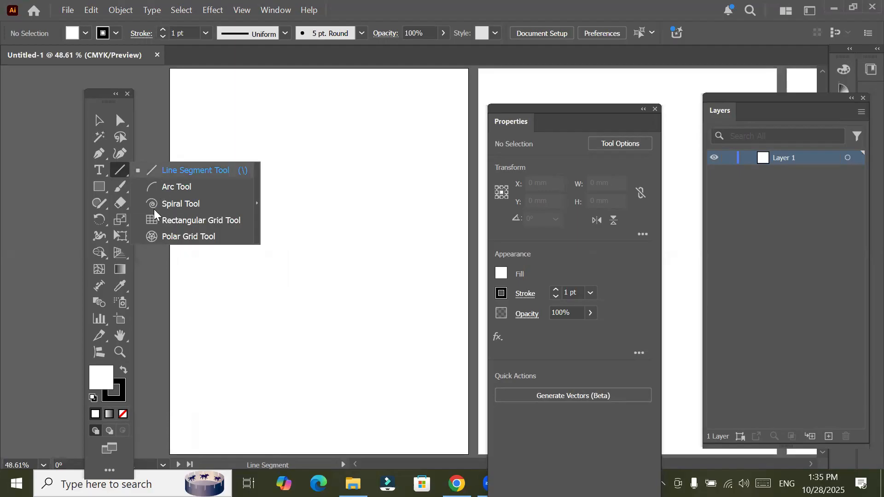
Step: Draw a square about 67 mm wide on the first artboard, with one copy adjoining its upper edge and another adjoining its right edge
{"action": "left_click", "coordinate": [99, 189]}
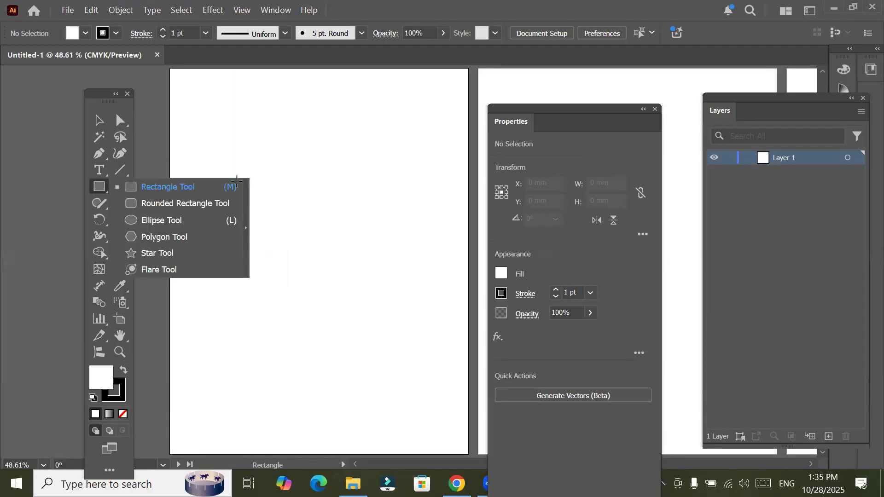
{"action": "left_click", "coordinate": [230, 185]}
{"action": "left_click_drag", "start_coordinate": [218, 186], "coordinate": [408, 293]}
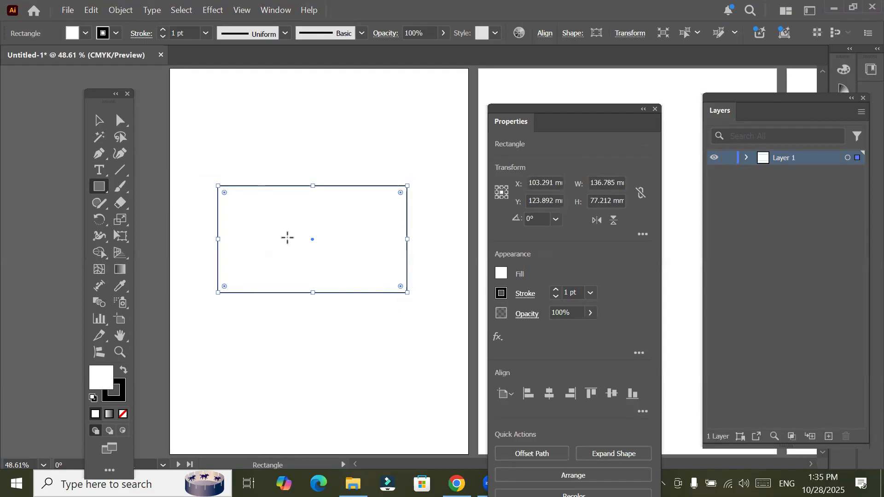
{"action": "key", "text": "Delete"}
{"action": "left_click_drag", "start_coordinate": [231, 226], "coordinate": [324, 298]}
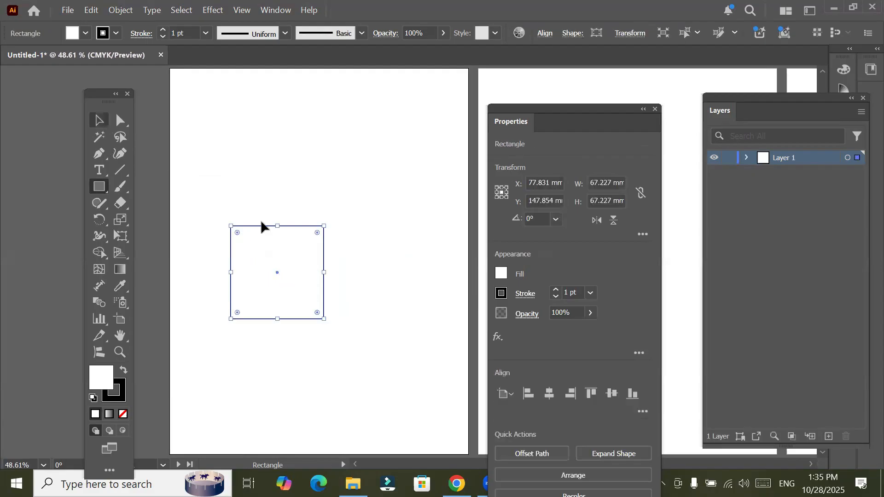
{"action": "key", "text": "v"}
{"action": "left_click_drag", "start_coordinate": [269, 167], "coordinate": [355, 227]}
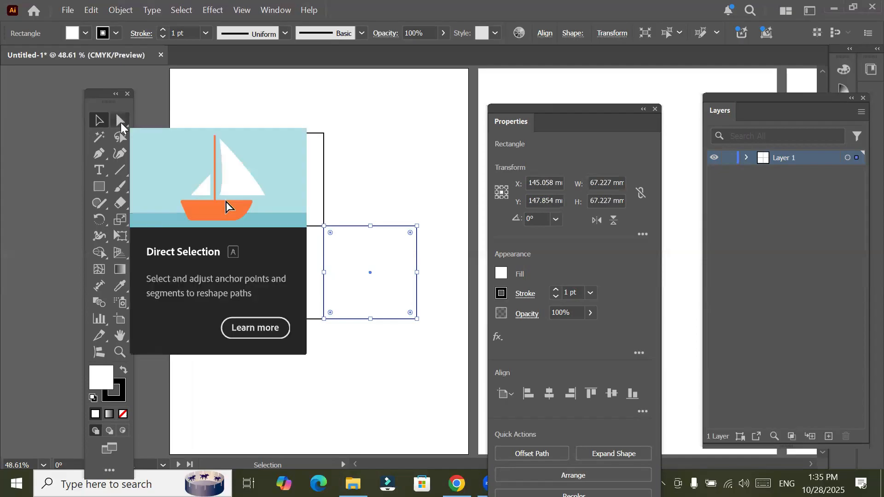
Step: Slant the upper square with Direct Selection by shifting its two top anchor points down and right, making a face about 150 mm wide
{"action": "left_click", "coordinate": [121, 123]}
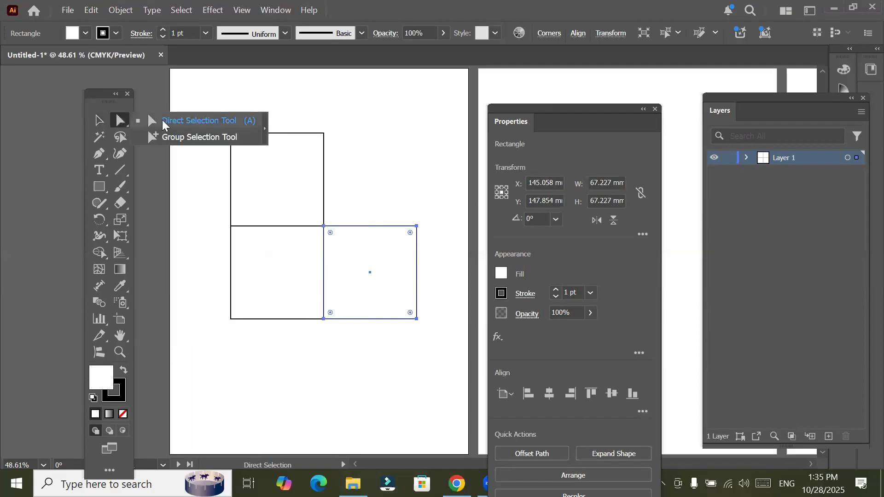
{"action": "left_click", "coordinate": [162, 121]}
{"action": "left_click_drag", "start_coordinate": [345, 151], "coordinate": [345, 147]}
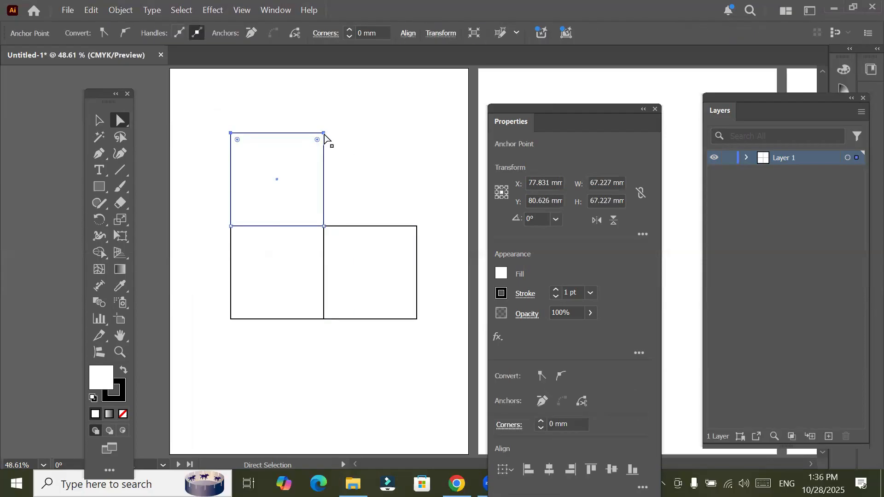
{"action": "left_click_drag", "start_coordinate": [323, 133], "coordinate": [438, 186]}
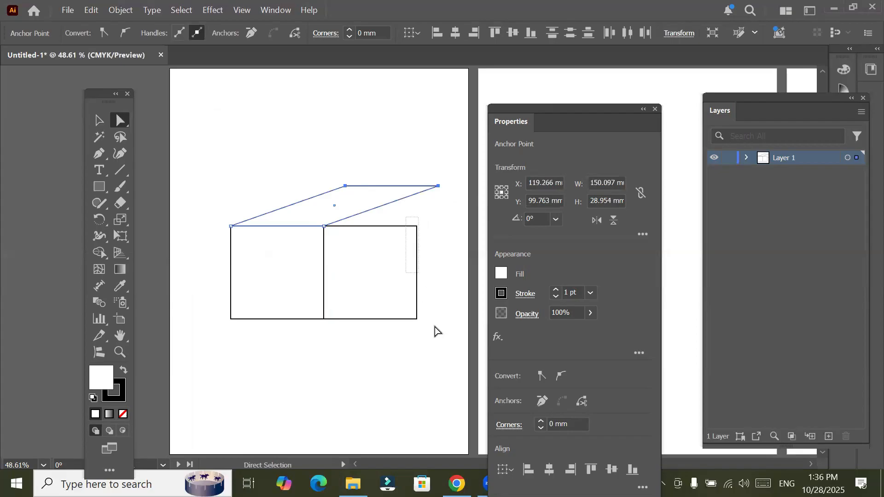
Step: Try moving the right square's two outer anchor points up to meet the slanted top face, and undo the reshaping of both squares
{"action": "left_click", "coordinate": [411, 242]}
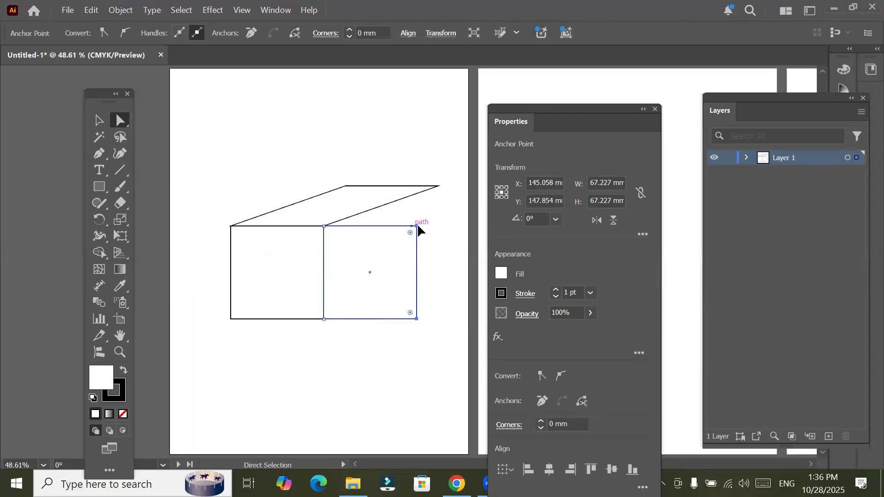
{"action": "left_click_drag", "start_coordinate": [417, 226], "coordinate": [438, 187]}
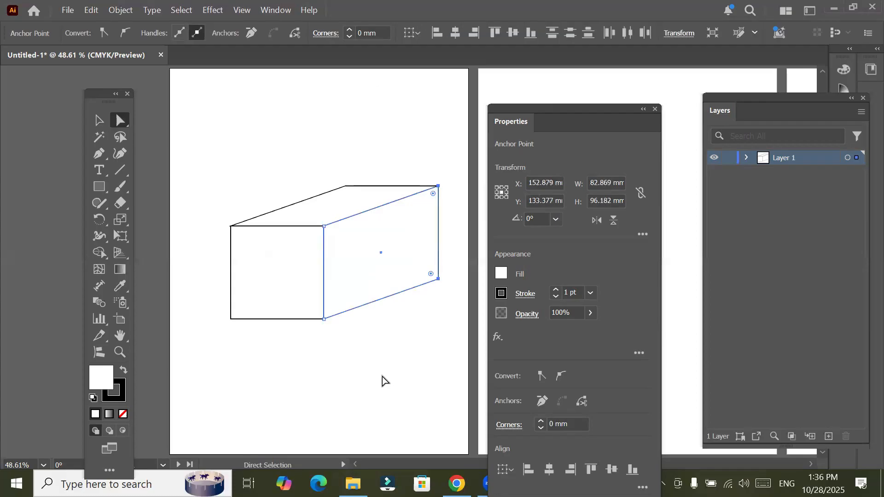
{"action": "key", "text": "ctrl+z"}
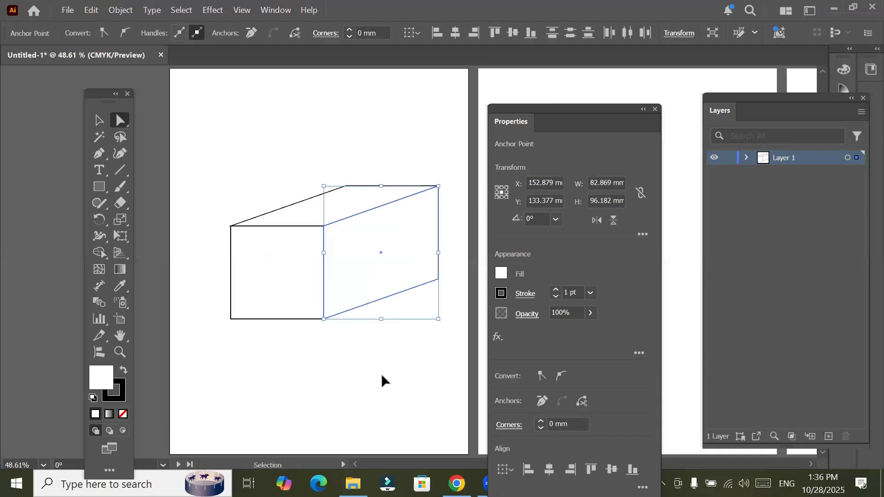
{"action": "key", "text": "ctrl+z"}
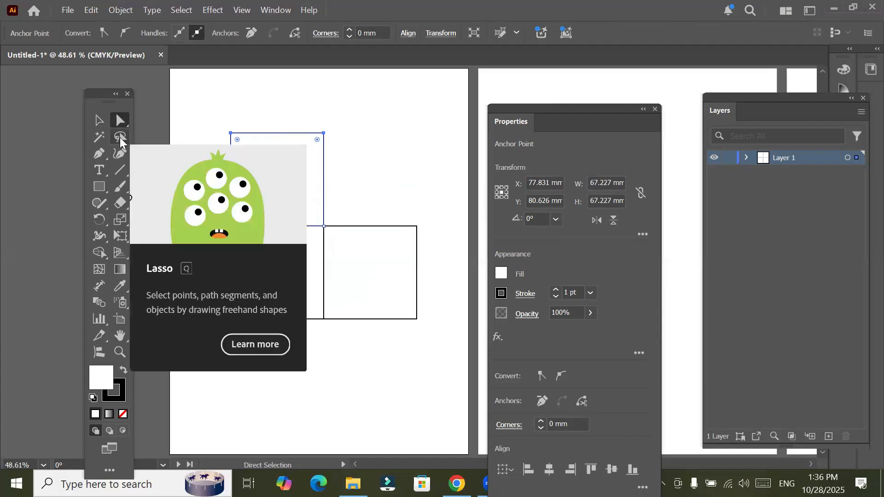
Step: Select the upper square's two top corner anchor points one at a time with the Direct Selection tool
{"action": "left_click", "coordinate": [120, 138]}
{"action": "left_click", "coordinate": [98, 120]}
{"action": "left_click", "coordinate": [148, 133]}
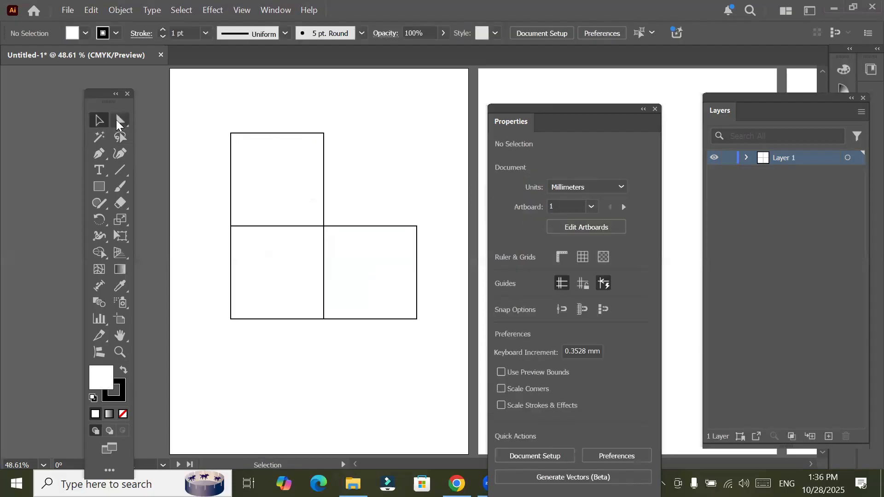
{"action": "left_click", "coordinate": [119, 122]}
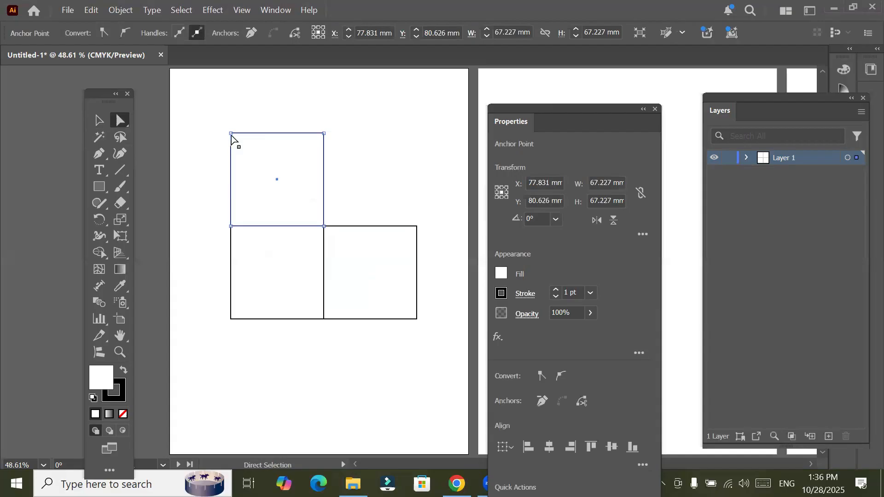
{"action": "left_click", "coordinate": [230, 133]}
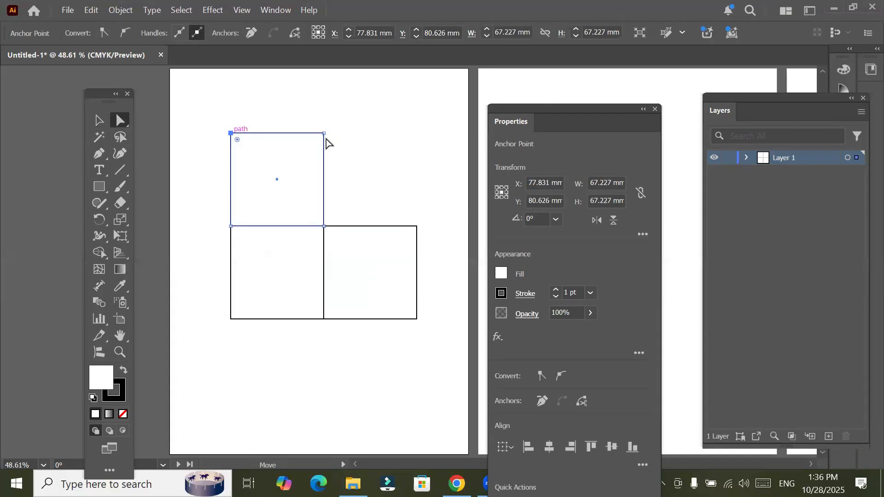
{"action": "left_click", "coordinate": [324, 134]}
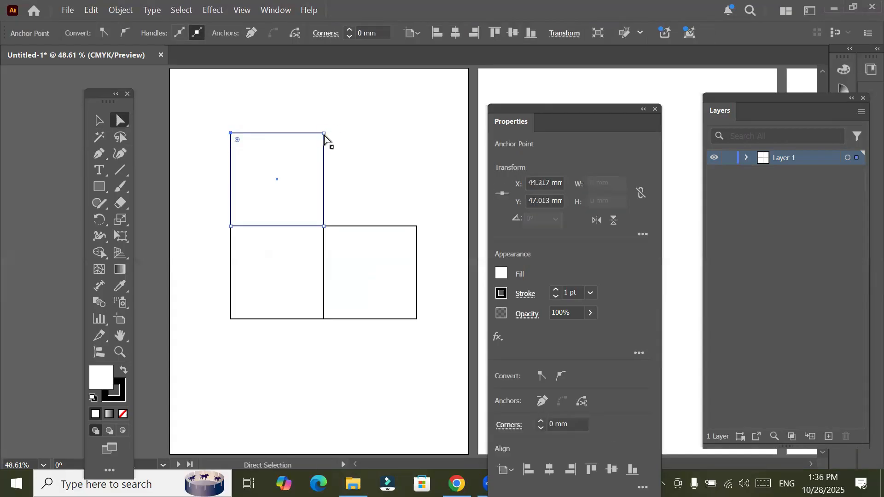
Step: Marquee-select different groups of the squares' anchor points, finishing with all anchors along the top and middle rows
{"action": "left_click_drag", "start_coordinate": [207, 115], "coordinate": [352, 162]}
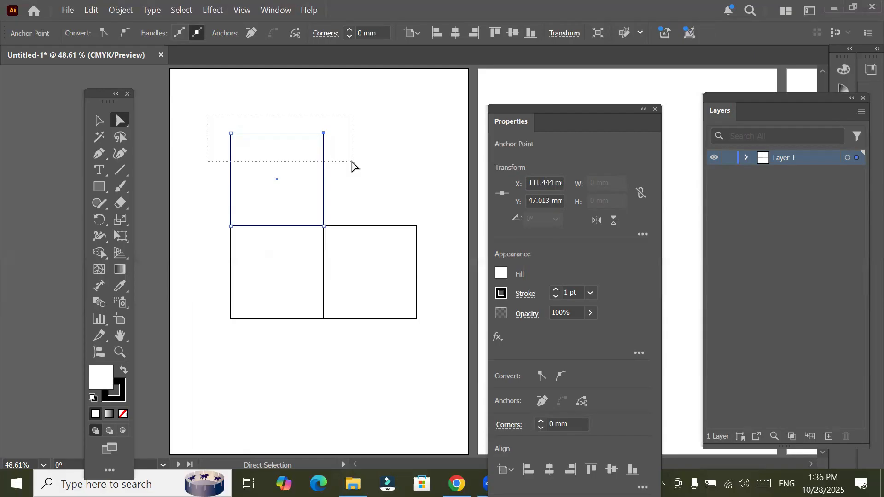
{"action": "left_click_drag", "start_coordinate": [352, 164], "coordinate": [352, 166]}
{"action": "left_click_drag", "start_coordinate": [402, 203], "coordinate": [200, 308]}
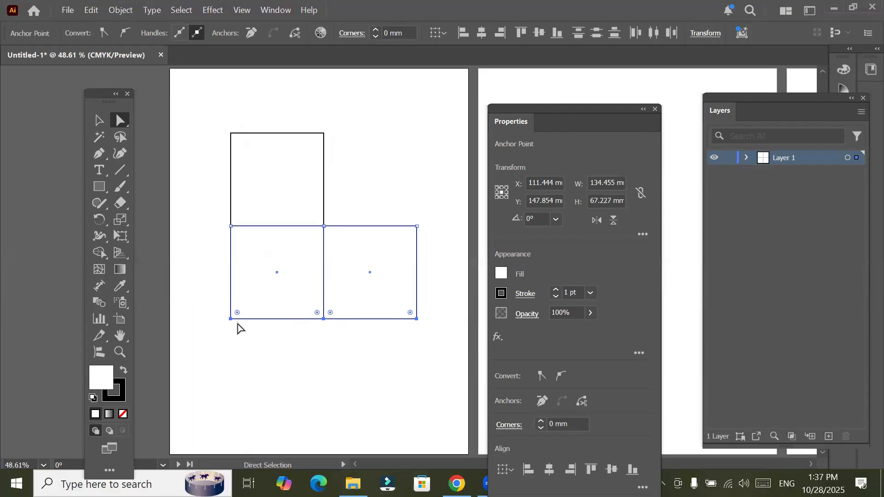
{"action": "left_click_drag", "start_coordinate": [247, 359], "coordinate": [231, 130]}
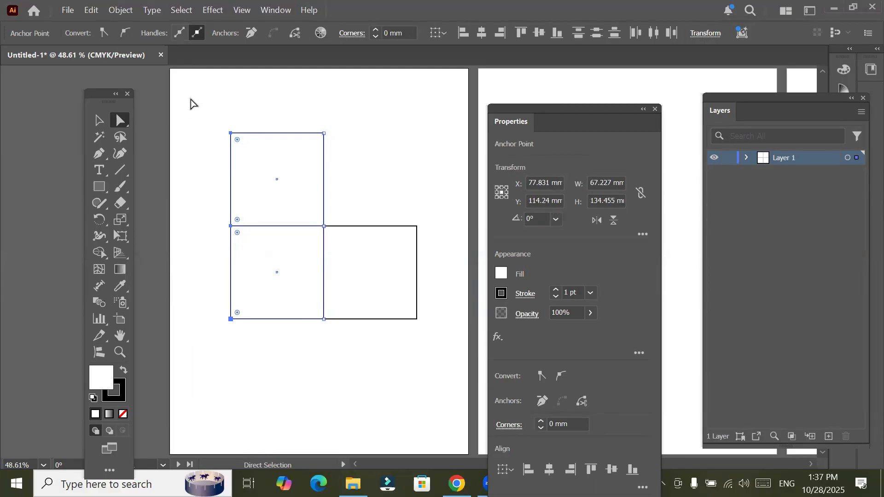
{"action": "left_click_drag", "start_coordinate": [189, 97], "coordinate": [438, 256]}
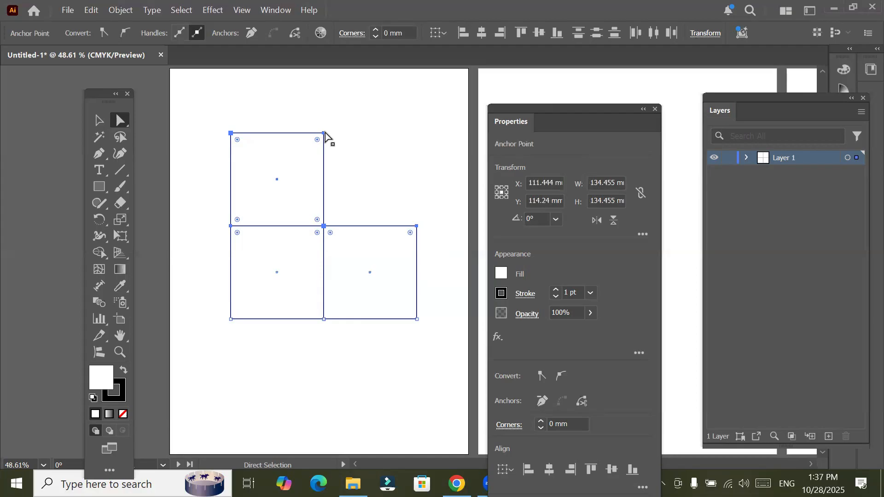
Step: Try moving the selected anchor points of the three squares together
{"action": "left_click_drag", "start_coordinate": [324, 133], "coordinate": [241, 137]}
{"action": "left_click_drag", "start_coordinate": [366, 206], "coordinate": [335, 144]}
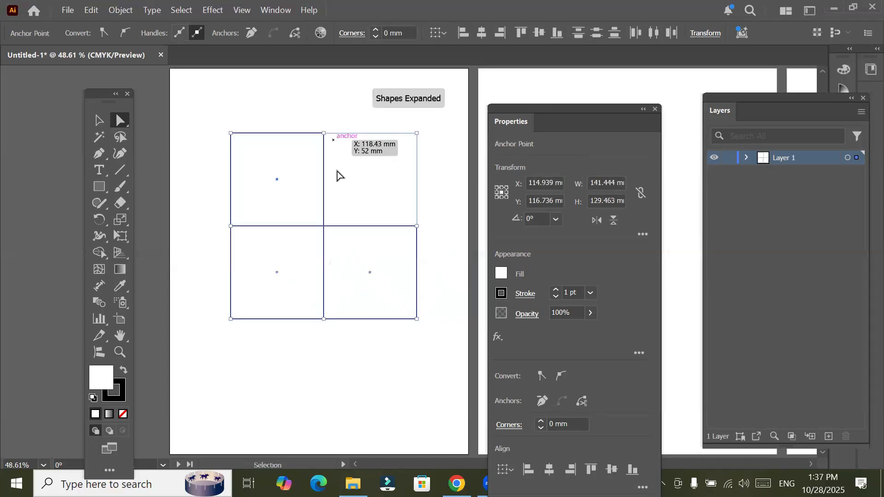
{"action": "left_click", "coordinate": [339, 362]}
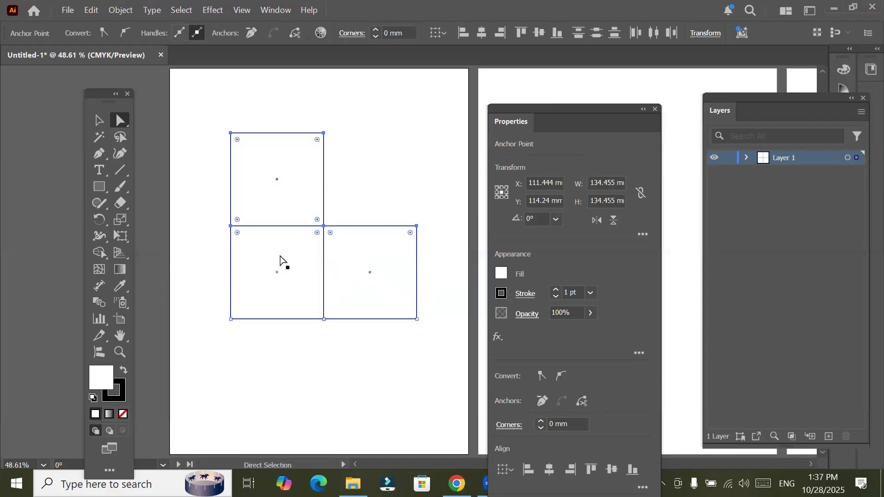
Step: Select the upper square's top-left, the right square's bottom-right and the shared centre anchor points together with Direct Selection
{"action": "left_click", "coordinate": [232, 137]}
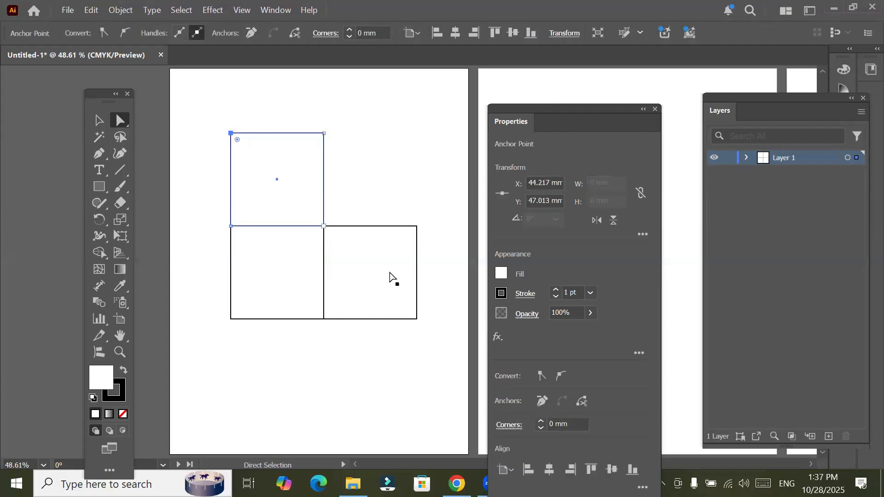
{"action": "left_click", "coordinate": [417, 318], "text": "shift"}
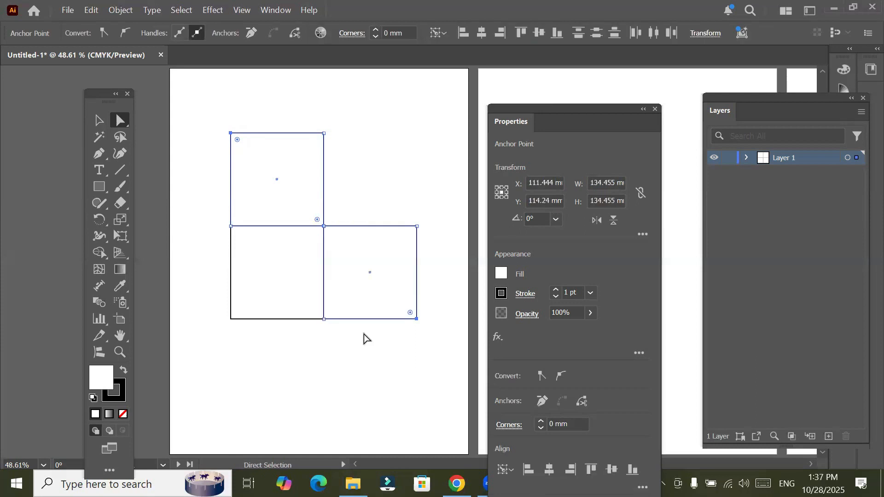
{"action": "left_click", "coordinate": [324, 226], "text": "shift"}
Step: Expand Layer 1 to list its rectangles and target the topmost one, the right square
{"action": "left_click", "coordinate": [745, 158]}
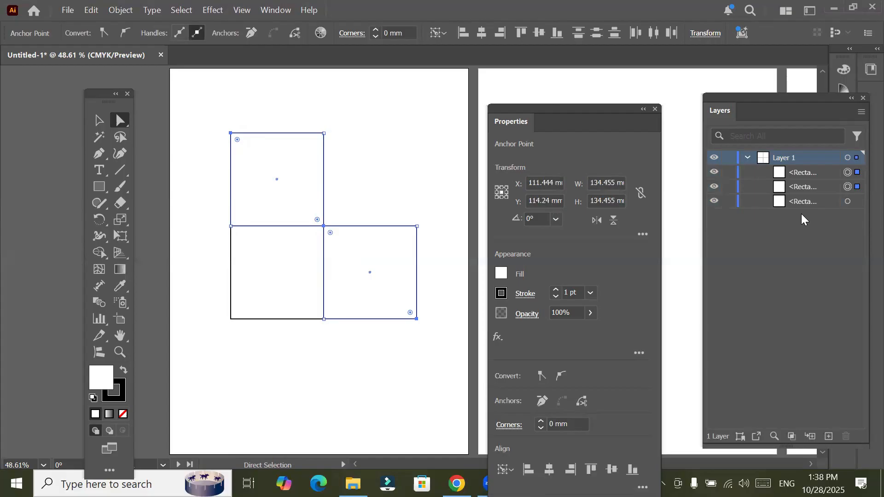
{"action": "left_click_drag", "start_coordinate": [776, 101], "coordinate": [742, 88]}
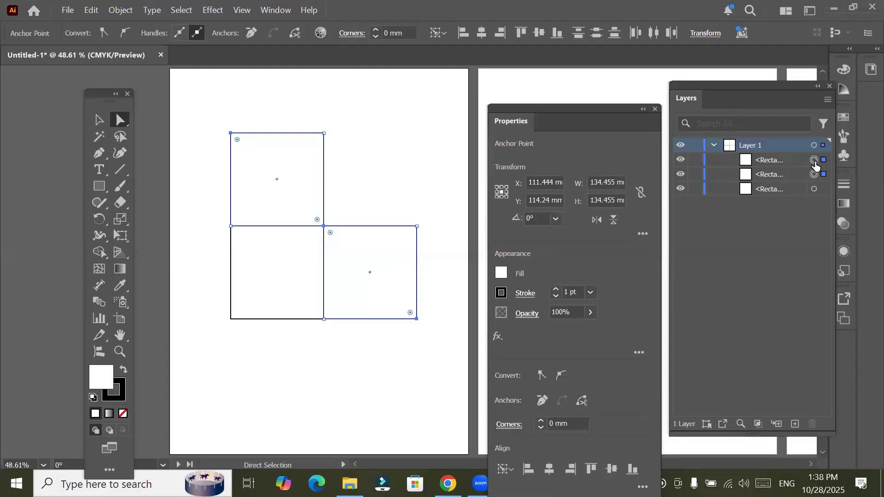
{"action": "left_click", "coordinate": [814, 161]}
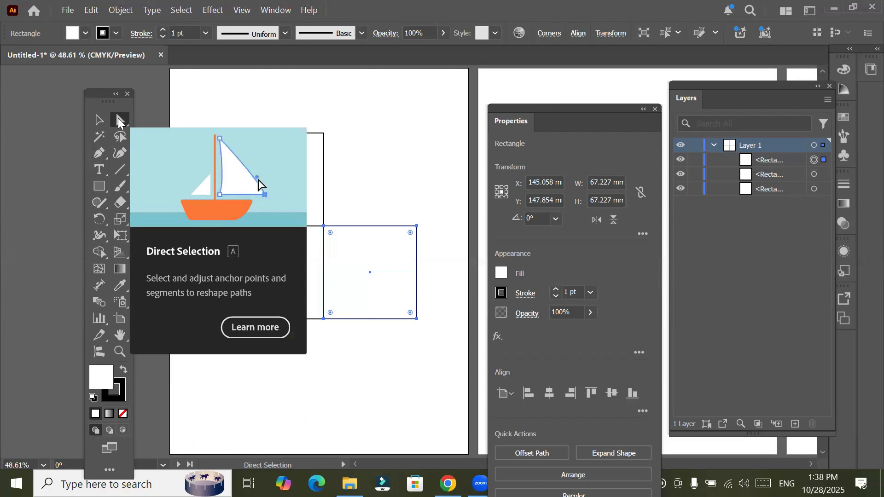
Step: Try pulling the top-right corners of the upper and right squares inward with Direct Selection, and undo both reshapes
{"action": "left_click", "coordinate": [118, 120]}
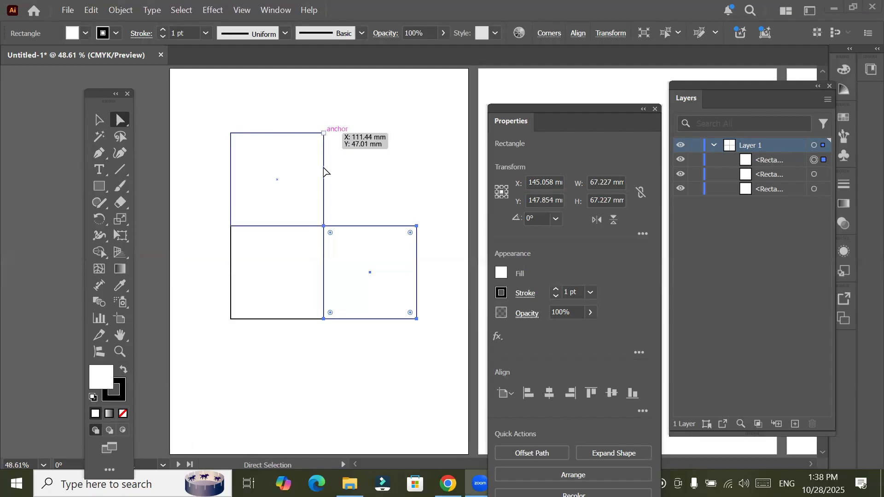
{"action": "left_click", "coordinate": [323, 134]}
{"action": "left_click_drag", "start_coordinate": [323, 135], "coordinate": [265, 193]}
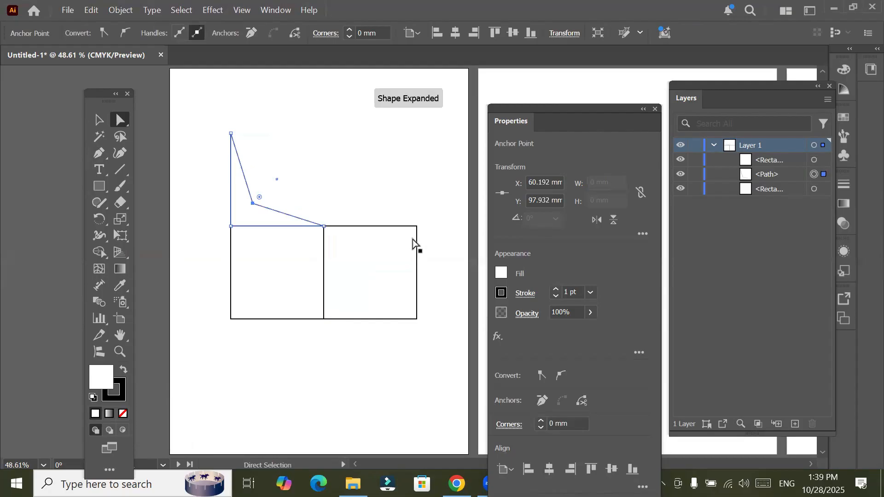
{"action": "left_click", "coordinate": [416, 227]}
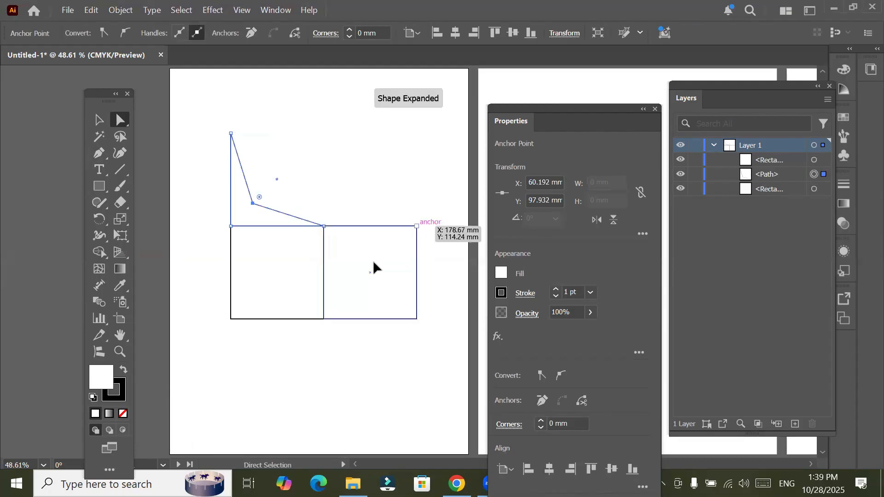
{"action": "left_click_drag", "start_coordinate": [416, 227], "coordinate": [345, 293]}
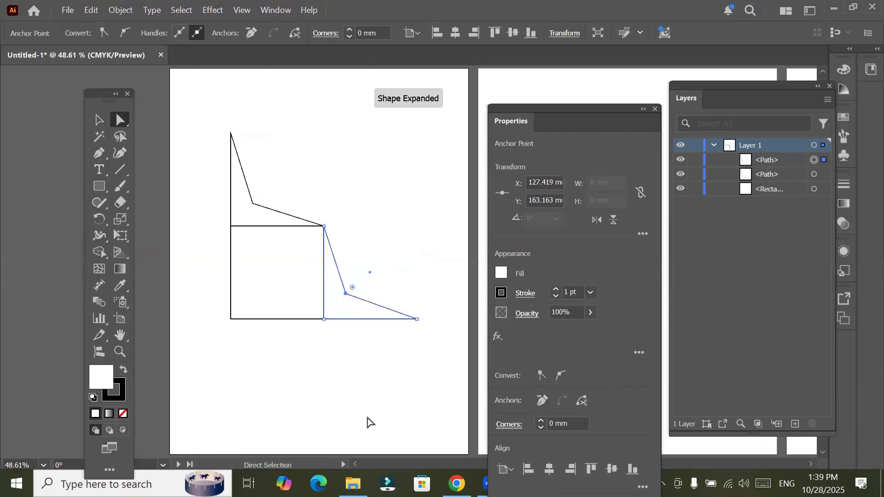
{"action": "key", "text": "ctrl+z"}
{"action": "key", "text": "ctrl+z"}
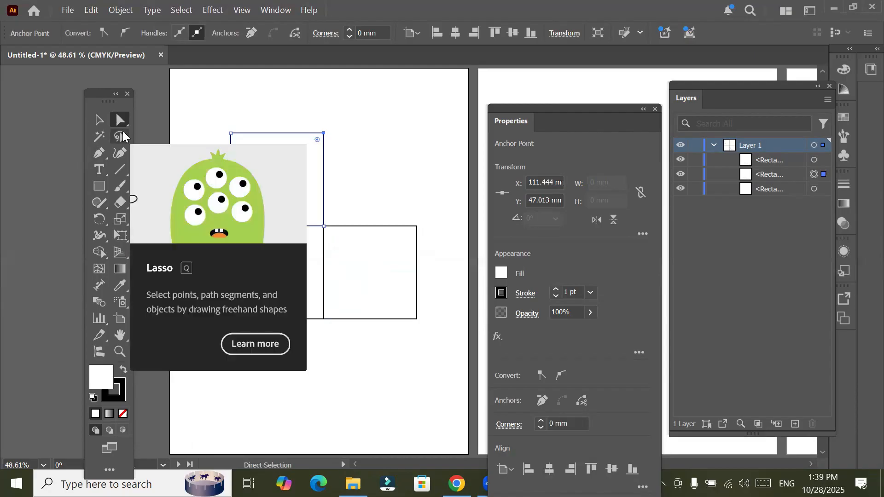
Step: Lasso the upper square's top corners, both outer bottom corners and the shared anchors at the centre and bottom middle
{"action": "left_click", "coordinate": [122, 136]}
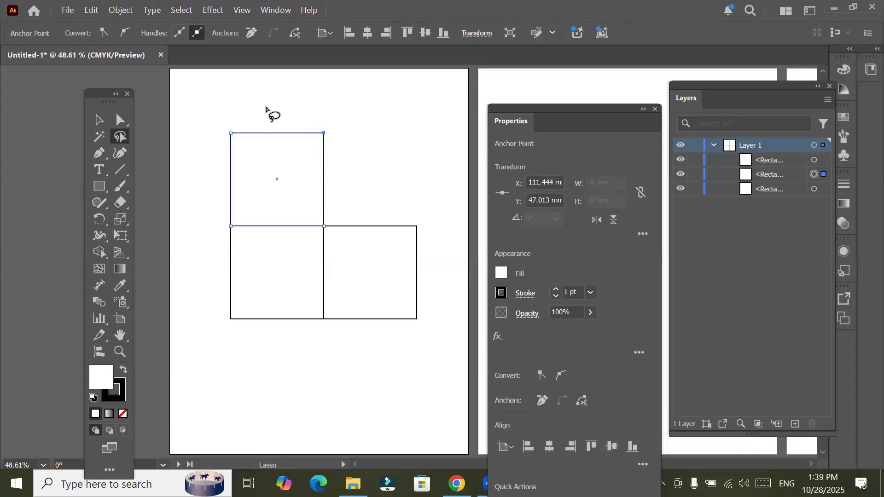
{"action": "mouse_move", "coordinate": [260, 126]}
{"action": "left_mouse_down"}
{"action": "mouse_move", "coordinate": [243, 119]}
{"action": "mouse_move", "coordinate": [253, 148]}
{"action": "left_mouse_up"}
{"action": "mouse_move", "coordinate": [240, 115]}
{"action": "left_mouse_down"}
{"action": "mouse_move", "coordinate": [213, 128]}
{"action": "mouse_move", "coordinate": [210, 149]}
{"action": "mouse_move", "coordinate": [238, 156]}
{"action": "mouse_move", "coordinate": [242, 123]}
{"action": "left_mouse_up"}
{"action": "mouse_move", "coordinate": [324, 115]}
{"action": "left_mouse_down"}
{"action": "mouse_move", "coordinate": [308, 129]}
{"action": "mouse_move", "coordinate": [322, 155]}
{"action": "mouse_move", "coordinate": [341, 126]}
{"action": "mouse_move", "coordinate": [328, 109]}
{"action": "left_mouse_up"}
{"action": "mouse_move", "coordinate": [425, 297]}
{"action": "left_mouse_down"}
{"action": "mouse_move", "coordinate": [400, 317]}
{"action": "mouse_move", "coordinate": [436, 325]}
{"action": "mouse_move", "coordinate": [420, 296]}
{"action": "mouse_move", "coordinate": [404, 317]}
{"action": "left_mouse_up"}
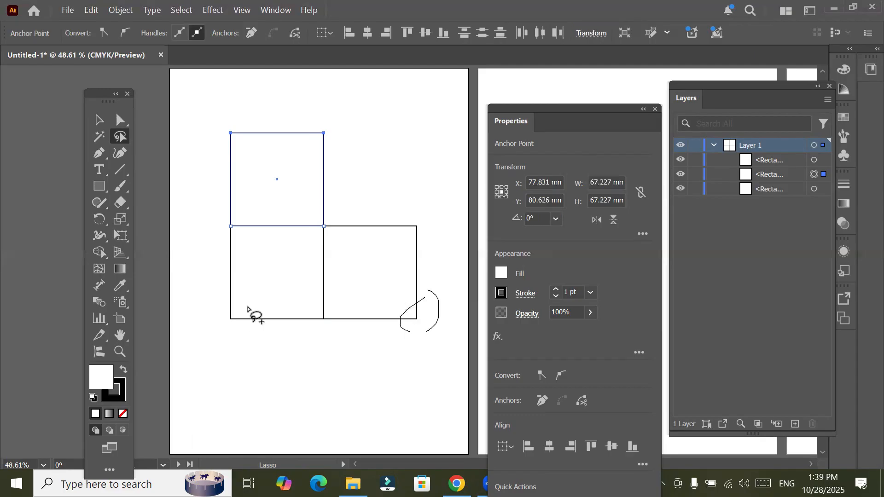
{"action": "left_click_drag", "start_coordinate": [240, 293], "coordinate": [241, 301]}
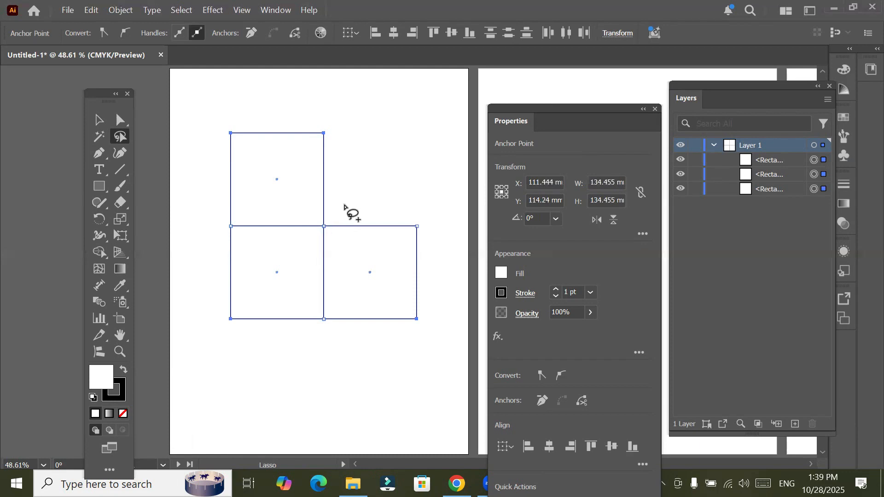
{"action": "mouse_move", "coordinate": [279, 253]}
{"action": "left_mouse_down"}
{"action": "mouse_move", "coordinate": [311, 344]}
{"action": "mouse_move", "coordinate": [352, 227]}
{"action": "mouse_move", "coordinate": [342, 207]}
{"action": "mouse_move", "coordinate": [367, 351]}
{"action": "left_mouse_up"}
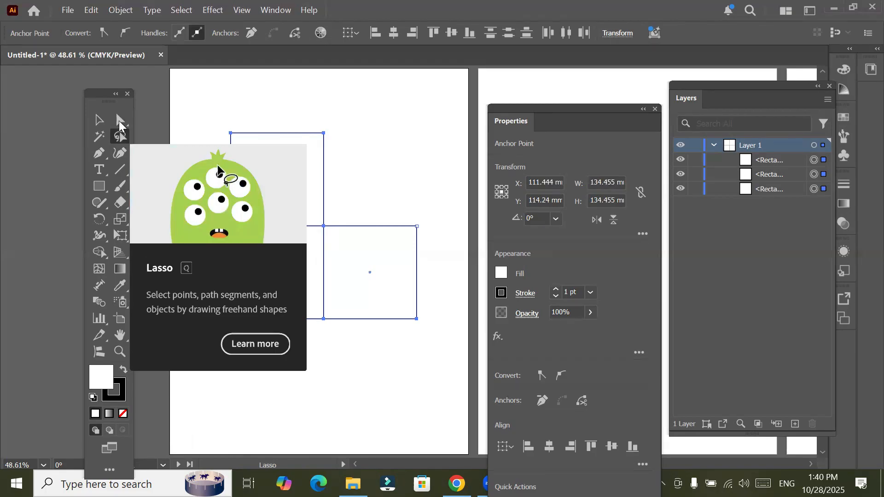
Step: Try moving the lassoed anchor points of the three squares together with Direct Selection, and undo the reshaping
{"action": "left_click", "coordinate": [119, 123]}
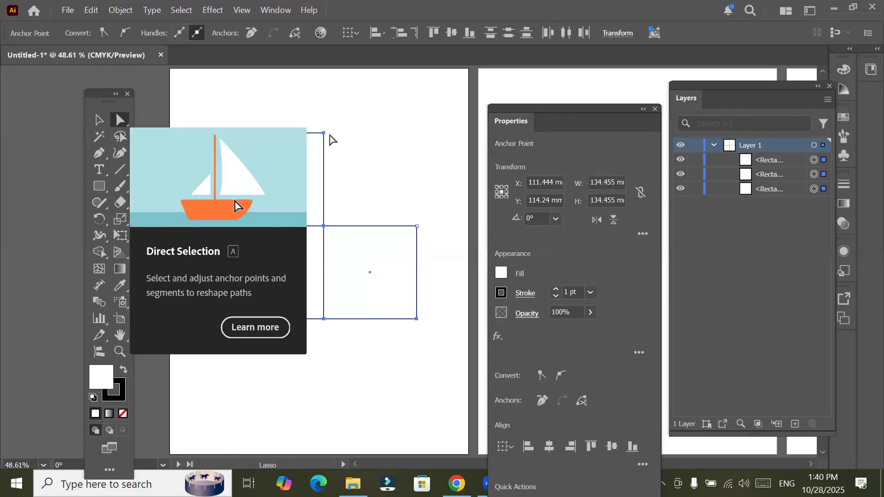
{"action": "left_click_drag", "start_coordinate": [338, 131], "coordinate": [384, 136]}
{"action": "left_click_drag", "start_coordinate": [256, 117], "coordinate": [378, 129]}
{"action": "left_click_drag", "start_coordinate": [361, 159], "coordinate": [416, 237]}
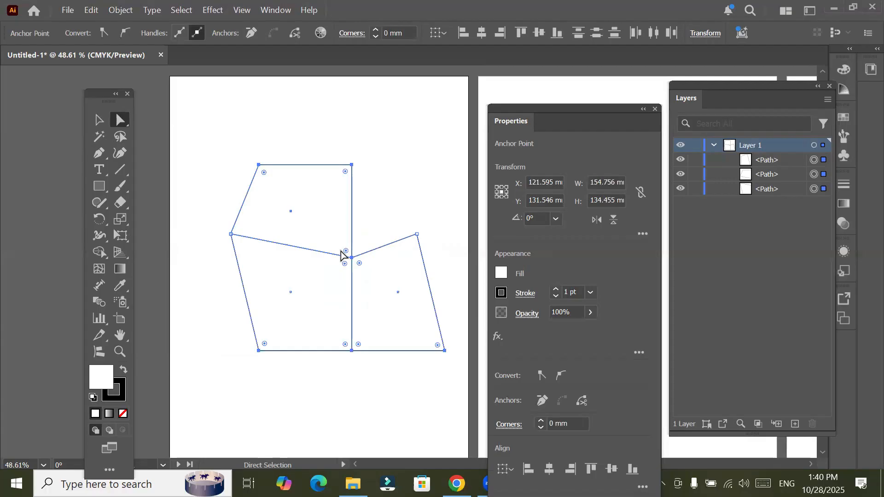
{"action": "key", "text": "ctrl+z"}
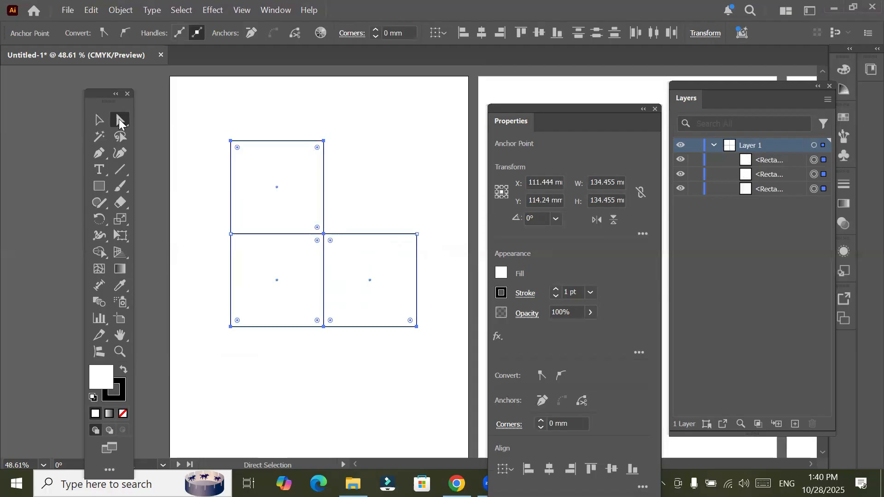
Step: Marquee-select all three squares, then lasso only the anchors along their outer left and right edges, and clear the selection
{"action": "left_click_drag", "start_coordinate": [119, 122], "coordinate": [441, 355]}
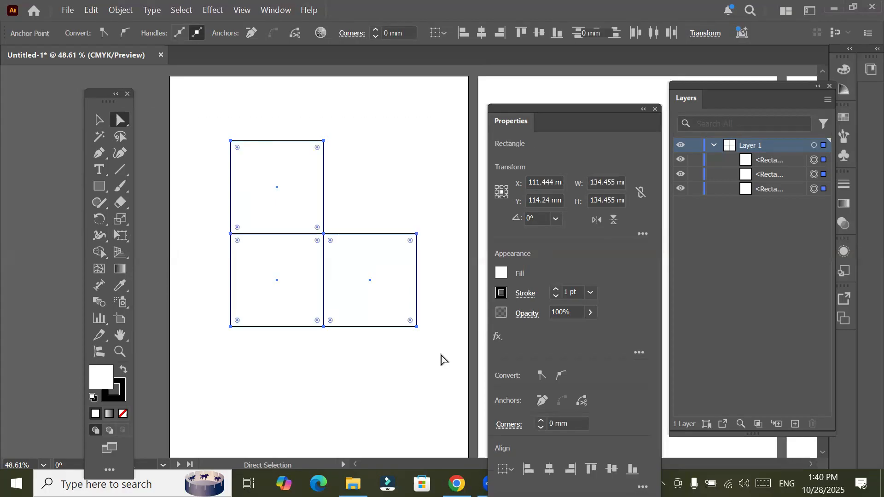
{"action": "left_click", "coordinate": [119, 138]}
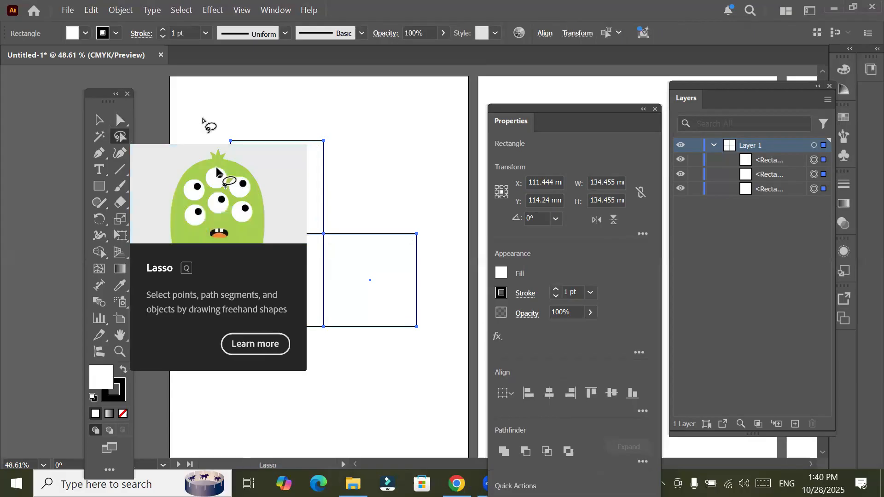
{"action": "mouse_move", "coordinate": [238, 137]}
{"action": "left_mouse_down"}
{"action": "mouse_move", "coordinate": [212, 149]}
{"action": "mouse_move", "coordinate": [199, 187]}
{"action": "mouse_move", "coordinate": [201, 293]}
{"action": "mouse_move", "coordinate": [222, 343]}
{"action": "mouse_move", "coordinate": [265, 316]}
{"action": "mouse_move", "coordinate": [280, 230]}
{"action": "mouse_move", "coordinate": [275, 162]}
{"action": "mouse_move", "coordinate": [254, 120]}
{"action": "mouse_move", "coordinate": [232, 156]}
{"action": "left_mouse_up"}
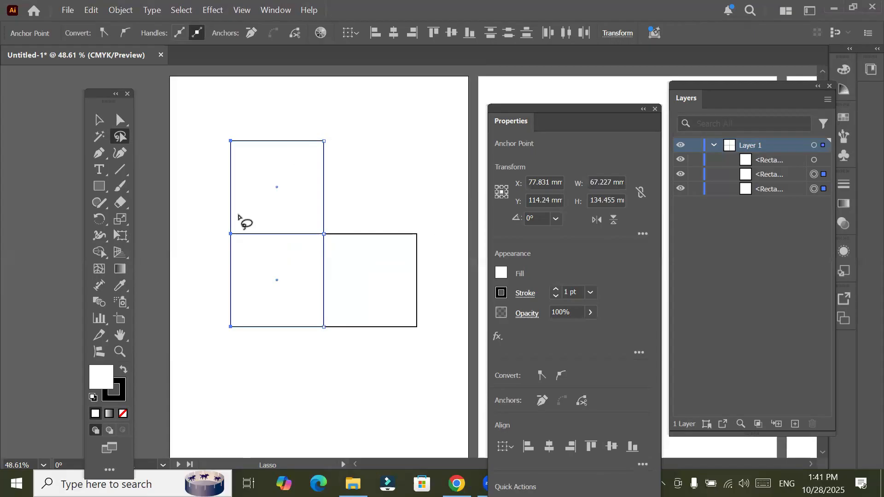
{"action": "mouse_move", "coordinate": [414, 211]}
{"action": "left_mouse_down"}
{"action": "mouse_move", "coordinate": [393, 345]}
{"action": "mouse_move", "coordinate": [415, 342]}
{"action": "mouse_move", "coordinate": [434, 308]}
{"action": "mouse_move", "coordinate": [441, 223]}
{"action": "mouse_move", "coordinate": [418, 223]}
{"action": "left_mouse_up"}
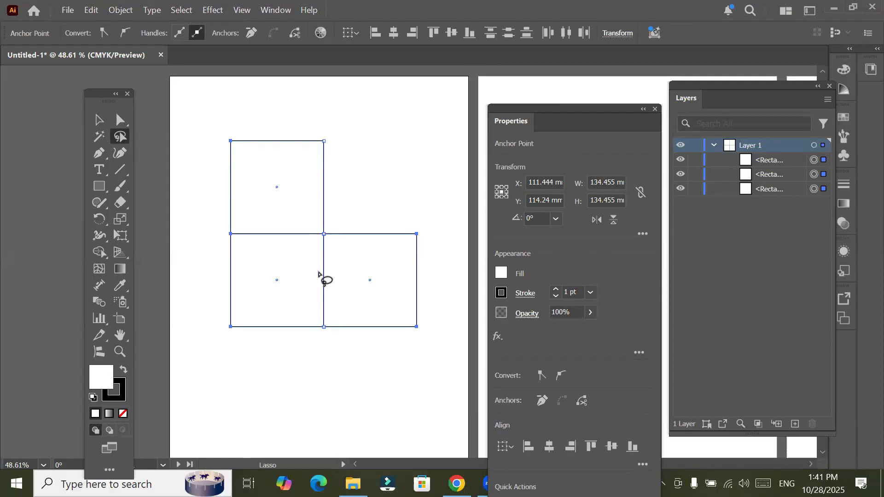
{"action": "left_click", "coordinate": [382, 204]}
Step: Separate the three squares with small gaps, shifting the lower-left one down, the right one down and outward, and the upper one up 3 mm
{"action": "left_click", "coordinate": [99, 121]}
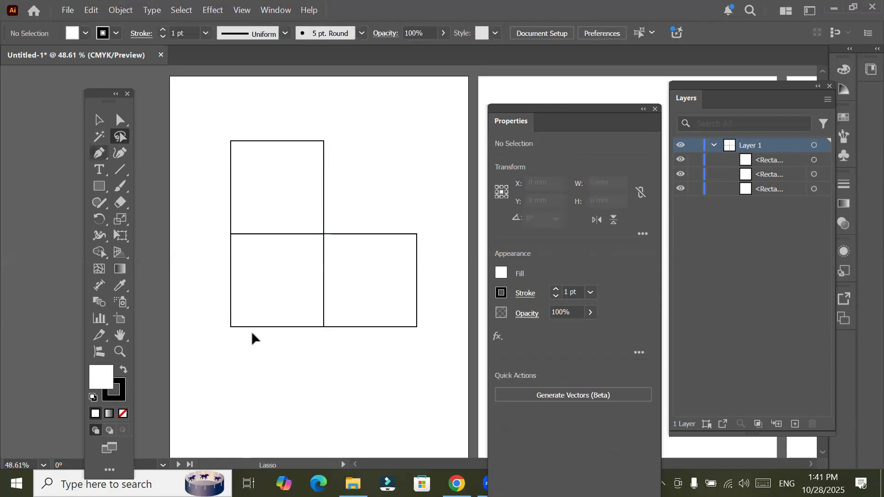
{"action": "left_click_drag", "start_coordinate": [255, 327], "coordinate": [256, 332]}
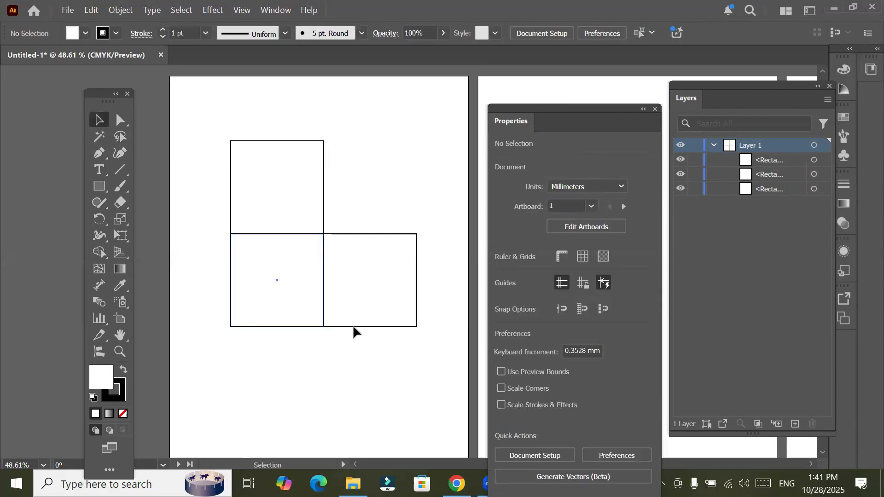
{"action": "left_click_drag", "start_coordinate": [363, 327], "coordinate": [335, 429]}
{"action": "left_click_drag", "start_coordinate": [299, 341], "coordinate": [294, 339]}
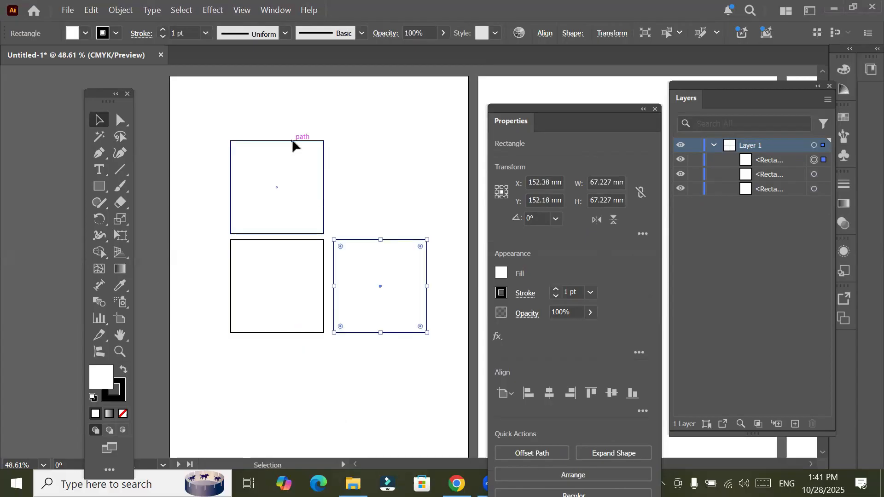
{"action": "left_click_drag", "start_coordinate": [293, 134], "coordinate": [293, 130]}
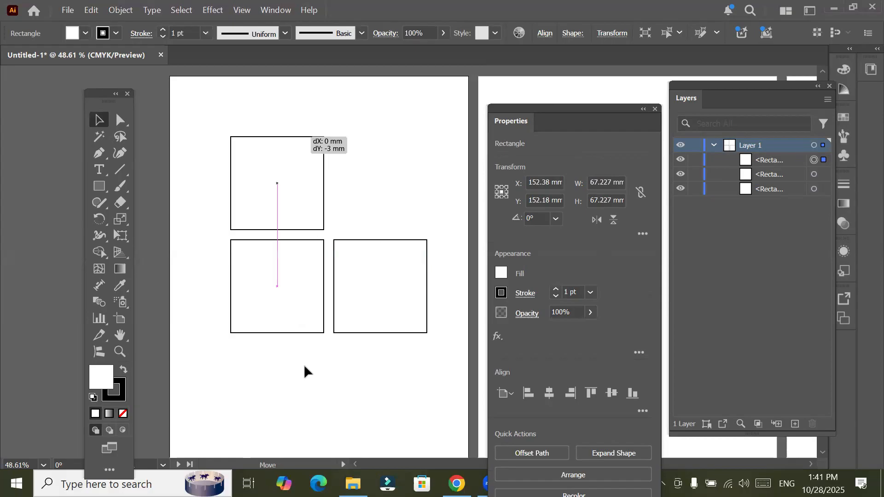
Step: Marquee-select the upper square's top anchors and add the bottom anchors of both lower squares with Direct Selection
{"action": "left_click", "coordinate": [118, 119]}
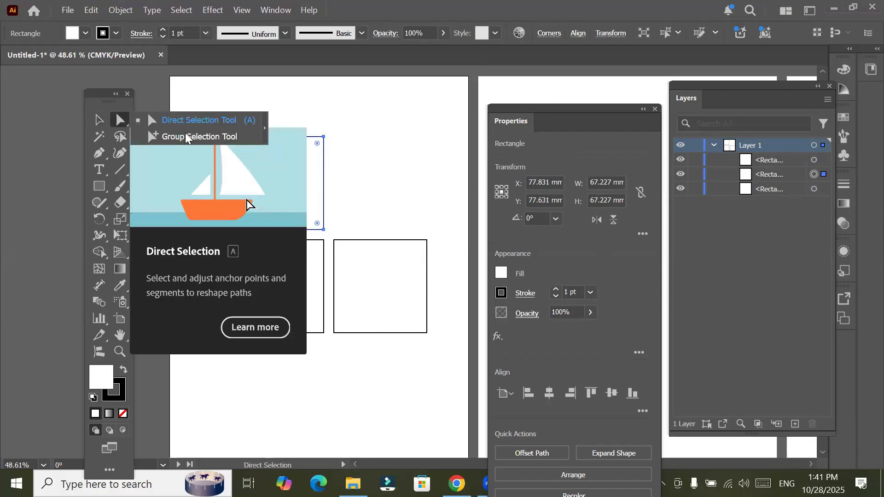
{"action": "left_click", "coordinate": [195, 120]}
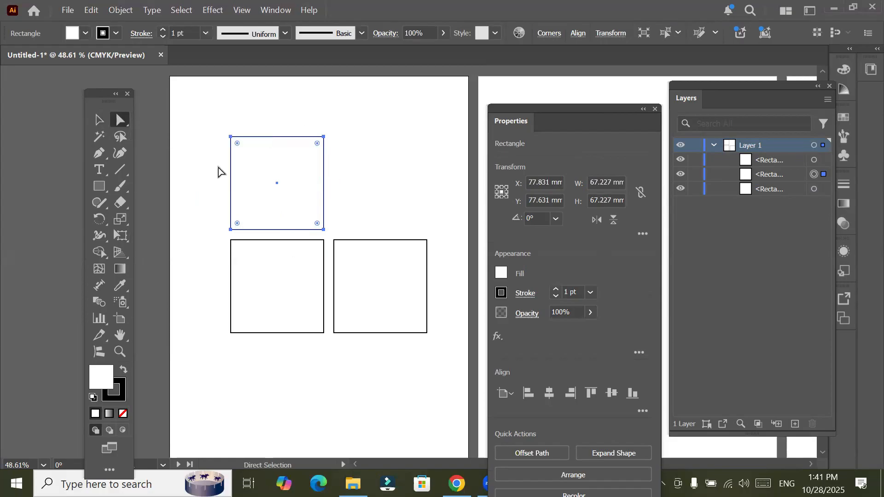
{"action": "left_click_drag", "start_coordinate": [345, 153], "coordinate": [203, 118]}
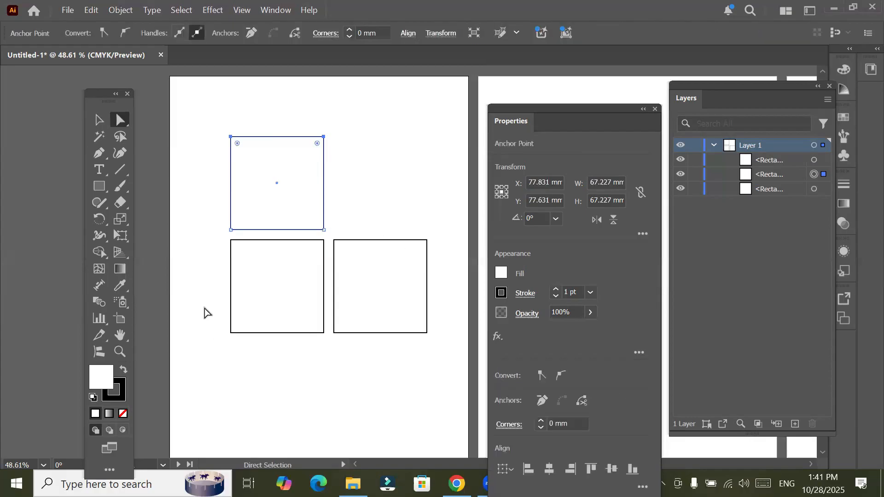
{"action": "left_click_drag", "start_coordinate": [449, 358], "coordinate": [204, 310]}
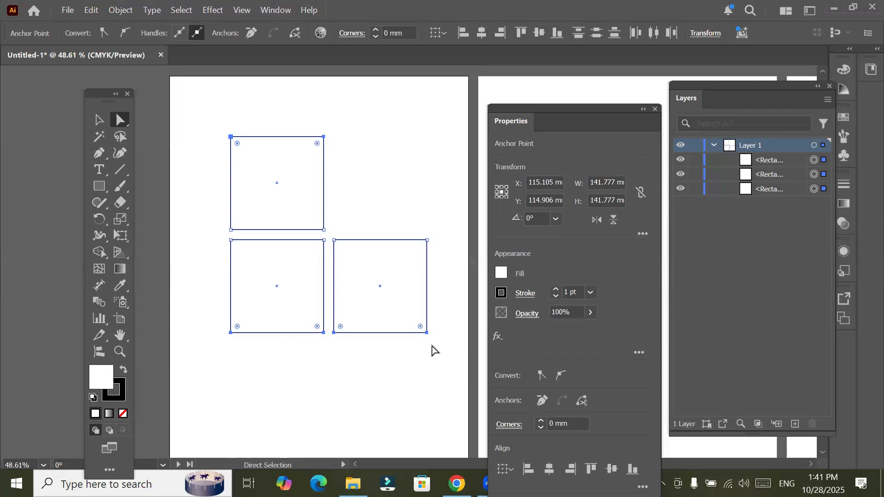
Step: Try moving the selected top and bottom anchor points of the separated squares downward together, and undo the reshaping
{"action": "left_click_drag", "start_coordinate": [332, 331], "coordinate": [333, 359]}
{"action": "mouse_move", "coordinate": [332, 394]}
{"action": "left_mouse_down"}
{"action": "mouse_move", "coordinate": [339, 278]}
{"action": "mouse_move", "coordinate": [393, 287]}
{"action": "mouse_move", "coordinate": [256, 290]}
{"action": "mouse_move", "coordinate": [425, 299]}
{"action": "mouse_move", "coordinate": [226, 299]}
{"action": "mouse_move", "coordinate": [369, 300]}
{"action": "mouse_move", "coordinate": [357, 286]}
{"action": "mouse_move", "coordinate": [332, 276]}
{"action": "mouse_move", "coordinate": [323, 325]}
{"action": "mouse_move", "coordinate": [337, 396]}
{"action": "left_mouse_up"}
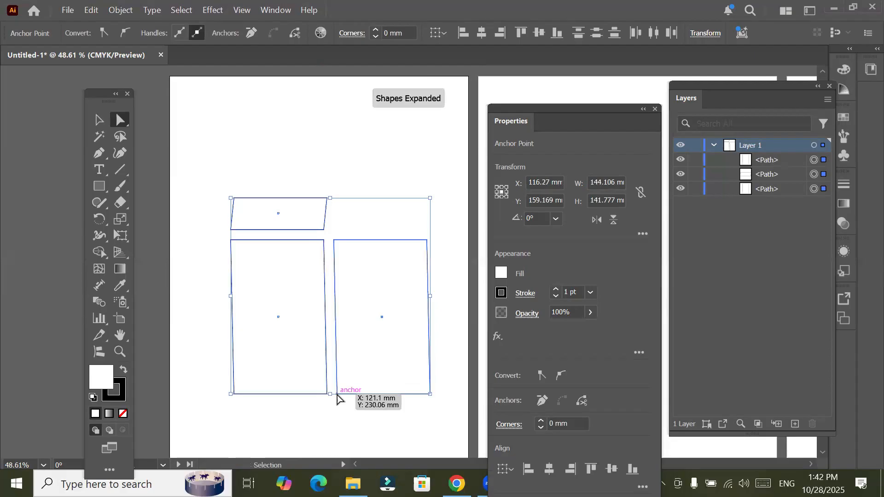
{"action": "key", "text": "ctrl+z"}
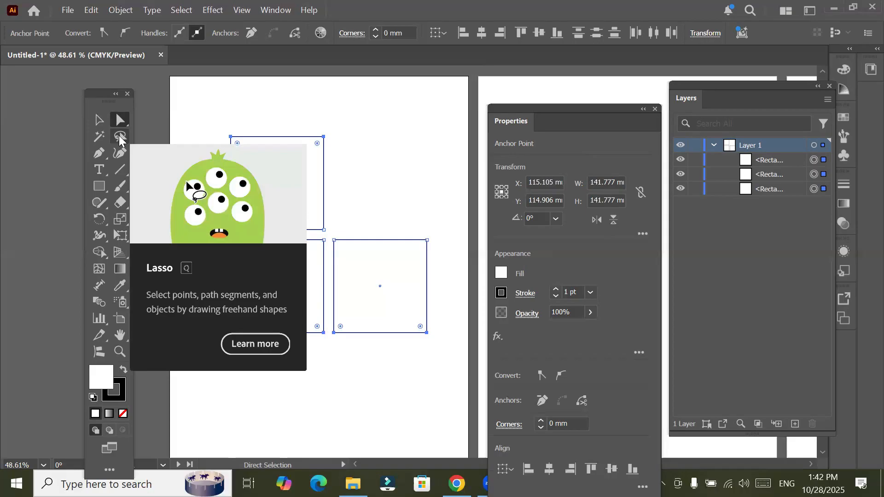
Step: Lasso different anchor groups of the separated squares, ending with the top corner anchors of all three squares selected
{"action": "left_click", "coordinate": [120, 138]}
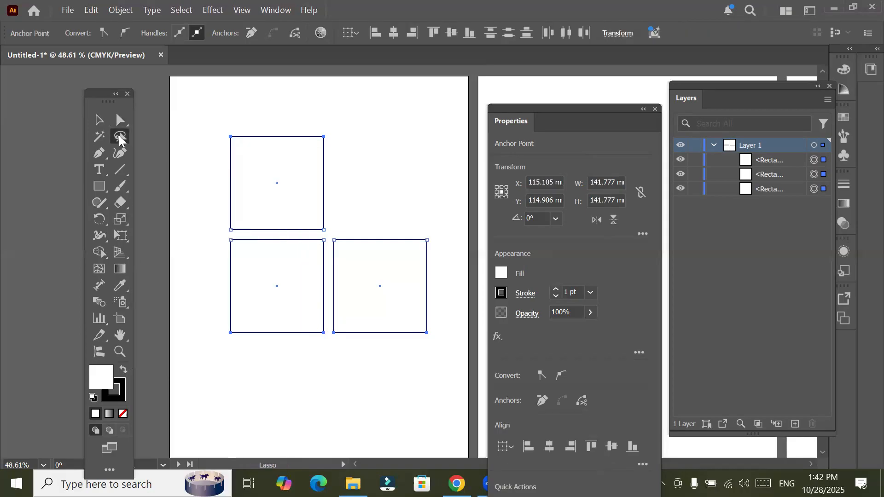
{"action": "mouse_move", "coordinate": [236, 113]}
{"action": "left_mouse_down"}
{"action": "mouse_move", "coordinate": [197, 154]}
{"action": "mouse_move", "coordinate": [180, 308]}
{"action": "mouse_move", "coordinate": [195, 367]}
{"action": "mouse_move", "coordinate": [242, 370]}
{"action": "mouse_move", "coordinate": [278, 333]}
{"action": "mouse_move", "coordinate": [295, 229]}
{"action": "mouse_move", "coordinate": [287, 129]}
{"action": "mouse_move", "coordinate": [251, 118]}
{"action": "left_mouse_up"}
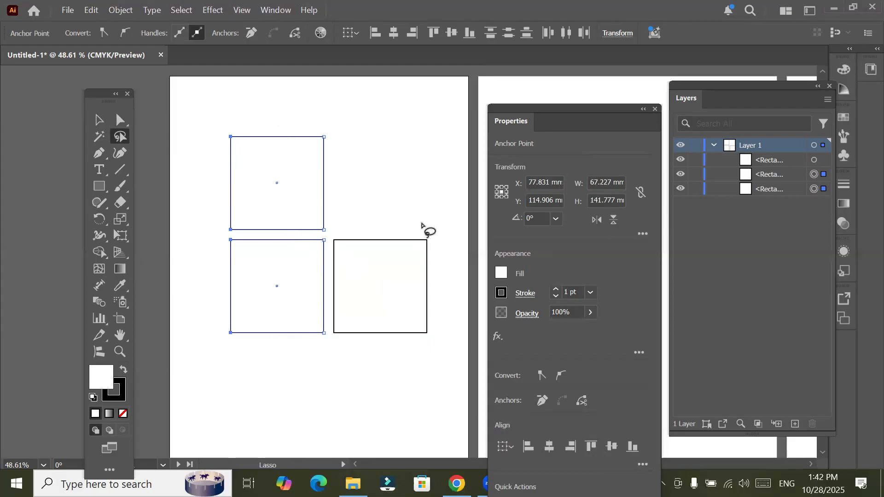
{"action": "mouse_move", "coordinate": [458, 357]}
{"action": "left_mouse_down"}
{"action": "mouse_move", "coordinate": [450, 213]}
{"action": "mouse_move", "coordinate": [422, 218]}
{"action": "mouse_move", "coordinate": [394, 360]}
{"action": "left_mouse_up"}
{"action": "mouse_move", "coordinate": [204, 234]}
{"action": "left_mouse_down"}
{"action": "mouse_move", "coordinate": [479, 253]}
{"action": "mouse_move", "coordinate": [453, 236]}
{"action": "mouse_move", "coordinate": [198, 235]}
{"action": "left_mouse_up"}
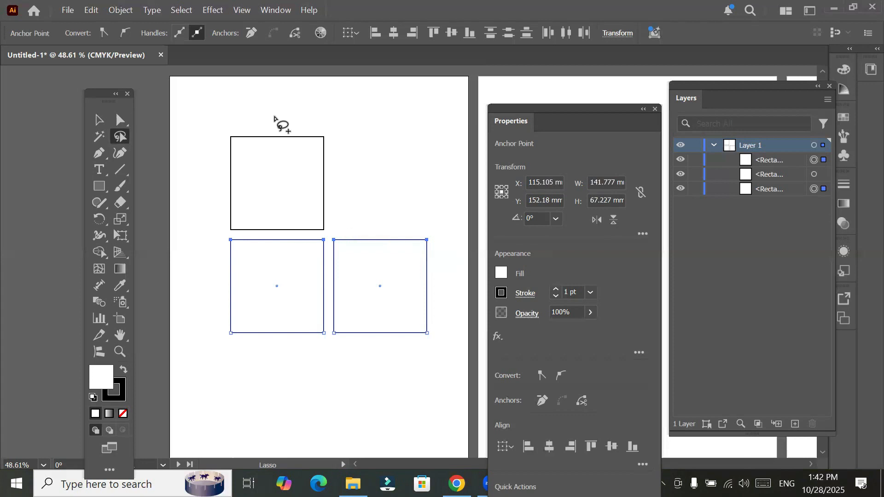
{"action": "mouse_move", "coordinate": [274, 117]}
{"action": "left_mouse_down"}
{"action": "mouse_move", "coordinate": [212, 119]}
{"action": "mouse_move", "coordinate": [204, 133]}
{"action": "mouse_move", "coordinate": [215, 160]}
{"action": "mouse_move", "coordinate": [331, 140]}
{"action": "mouse_move", "coordinate": [329, 123]}
{"action": "mouse_move", "coordinate": [264, 116]}
{"action": "left_mouse_up"}
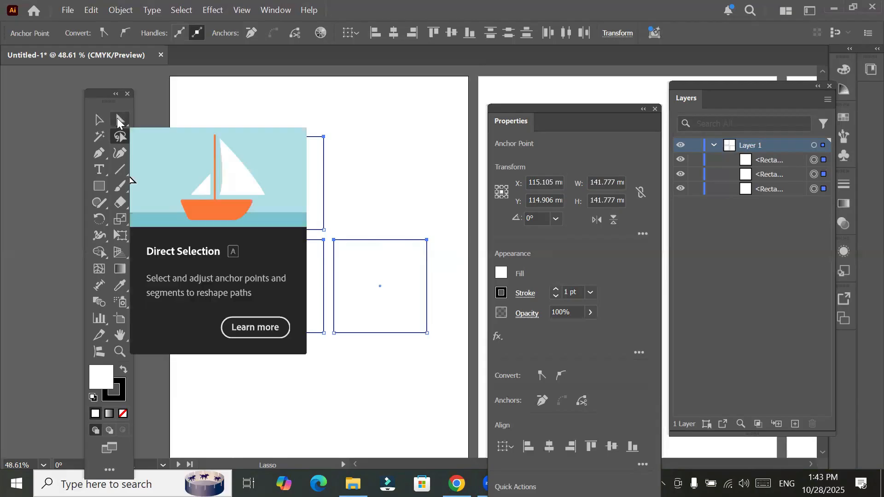
Step: Try slanting all three squares by moving their selected top anchors sideways with Direct Selection, undo the reshaping, and deselect everything
{"action": "left_click", "coordinate": [119, 120]}
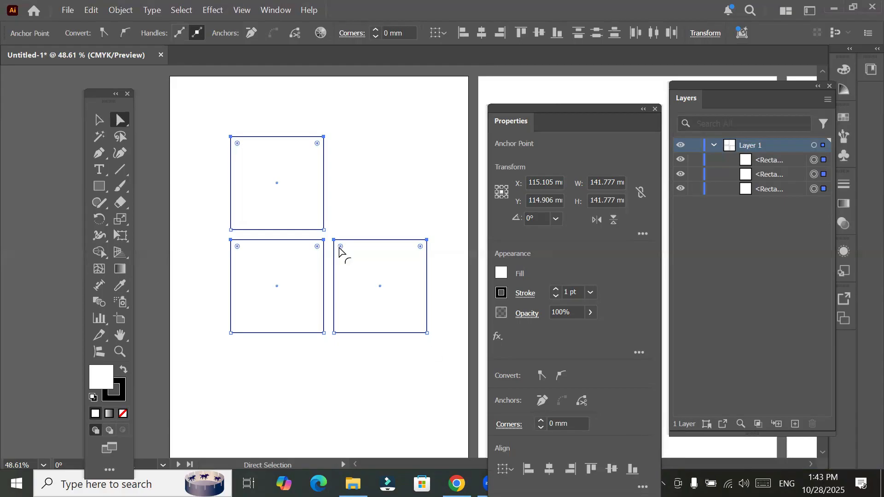
{"action": "mouse_move", "coordinate": [343, 250]}
{"action": "left_mouse_down"}
{"action": "mouse_move", "coordinate": [360, 317]}
{"action": "mouse_move", "coordinate": [355, 282]}
{"action": "mouse_move", "coordinate": [372, 328]}
{"action": "mouse_move", "coordinate": [352, 214]}
{"action": "mouse_move", "coordinate": [365, 255]}
{"action": "mouse_move", "coordinate": [357, 252]}
{"action": "left_mouse_up"}
{"action": "left_click_drag", "start_coordinate": [352, 235], "coordinate": [370, 245]}
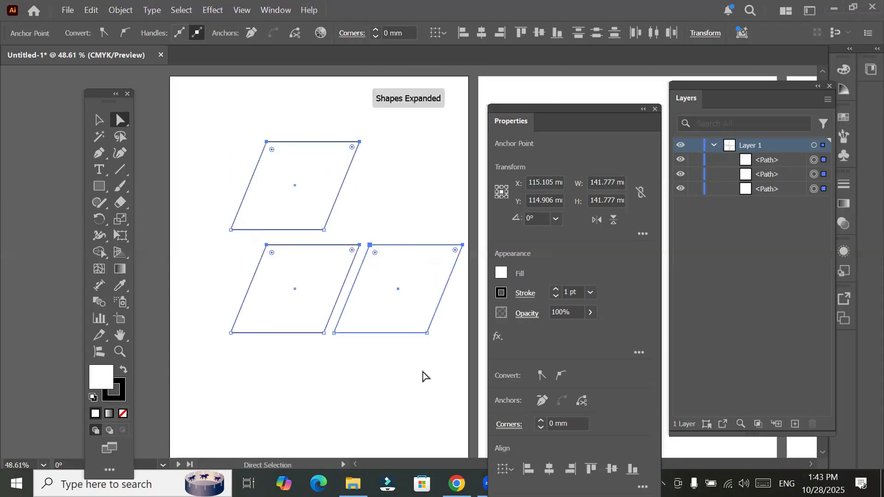
{"action": "key", "text": "ctrl+z"}
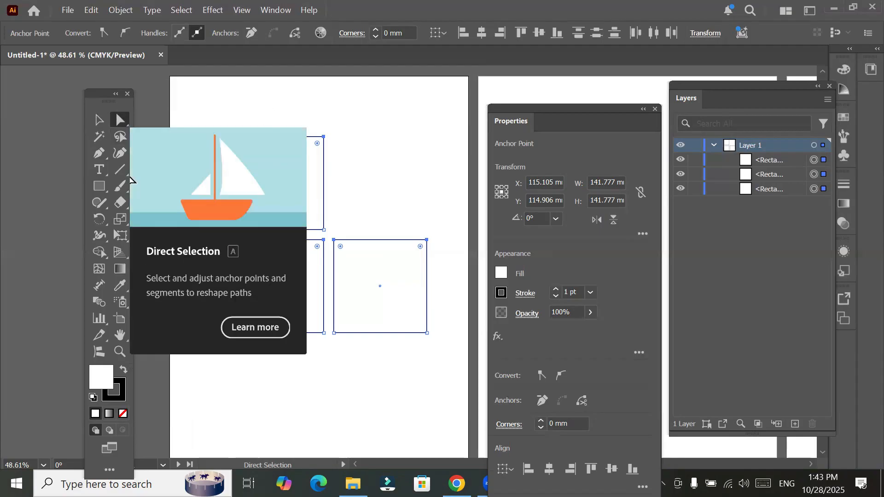
{"action": "key", "text": "ctrl+shift+a"}
Step: Move the Properties panel aside, review the ShoeBox instructions slide in PowerPoint, and return to Illustrator
{"action": "left_click_drag", "start_coordinate": [594, 105], "coordinate": [645, 54]}
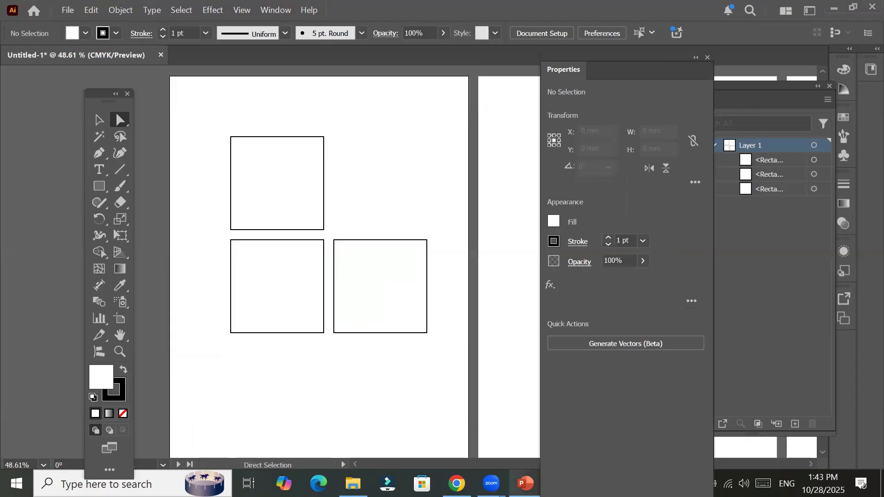
{"action": "left_click", "coordinate": [524, 484]}
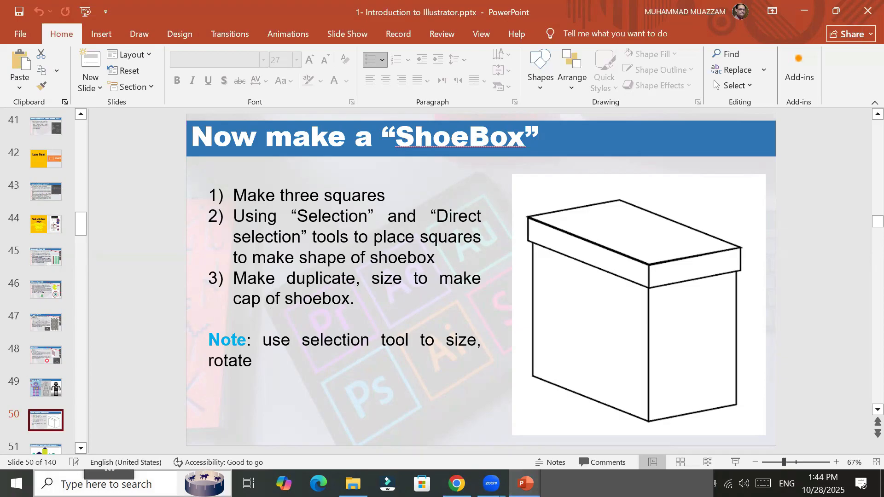
{"action": "left_click", "coordinate": [833, 10]}
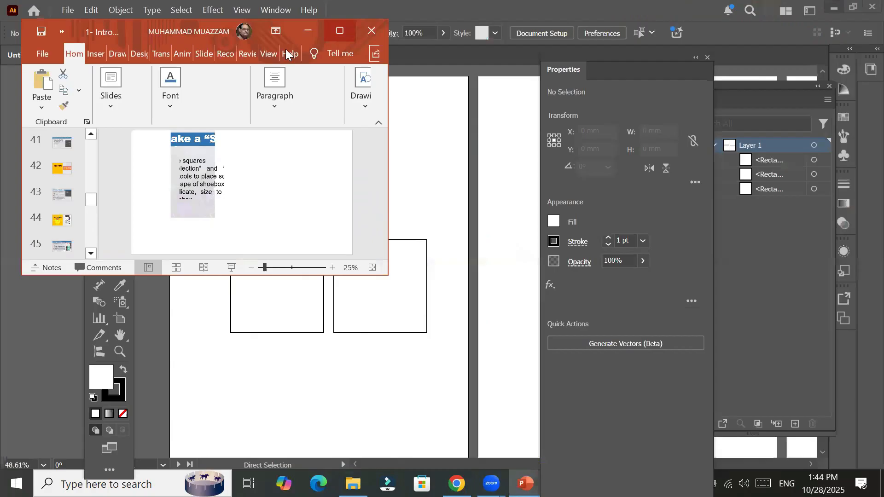
{"action": "left_click", "coordinate": [308, 31]}
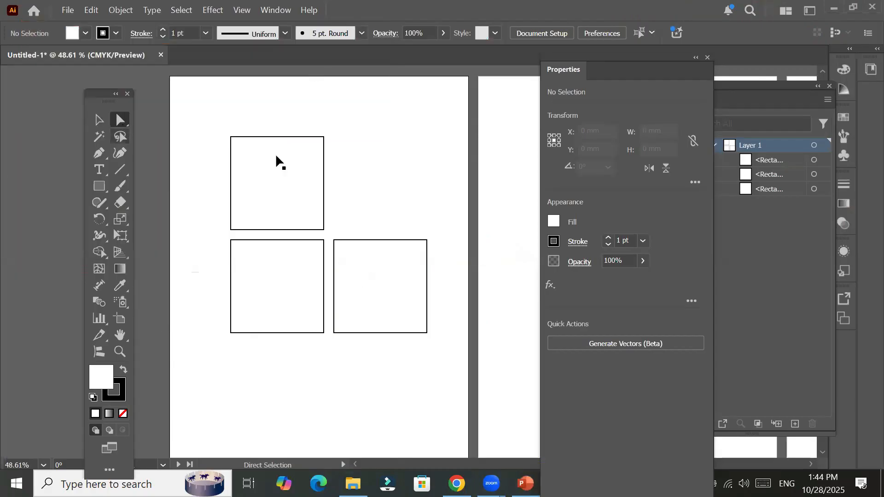
Step: Move the squares back together so their edges meet, keeping one above and one to the right of the lower-left square
{"action": "key", "text": "v"}
{"action": "left_click_drag", "start_coordinate": [288, 150], "coordinate": [359, 239]}
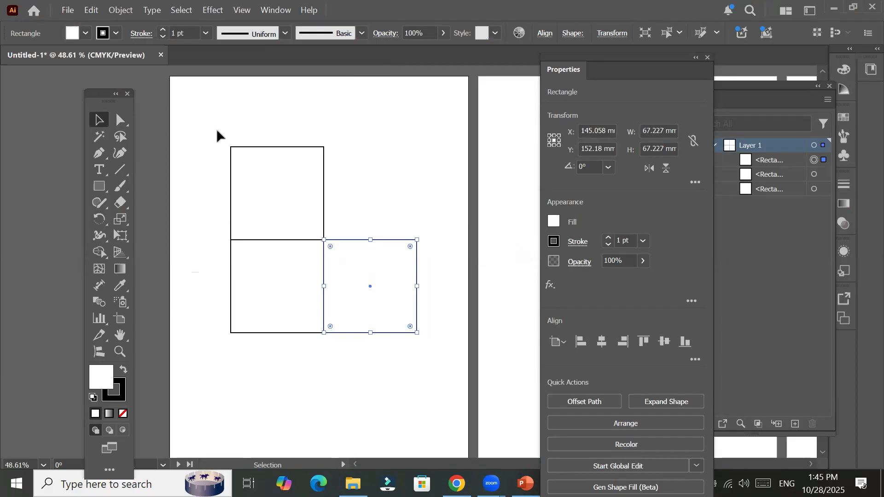
{"action": "left_click_drag", "start_coordinate": [216, 130], "coordinate": [346, 194]}
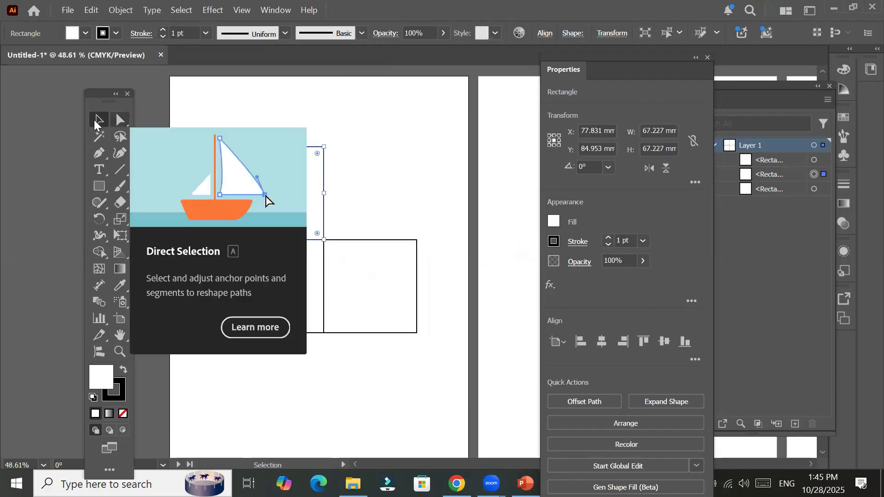
{"action": "left_click", "coordinate": [378, 291]}
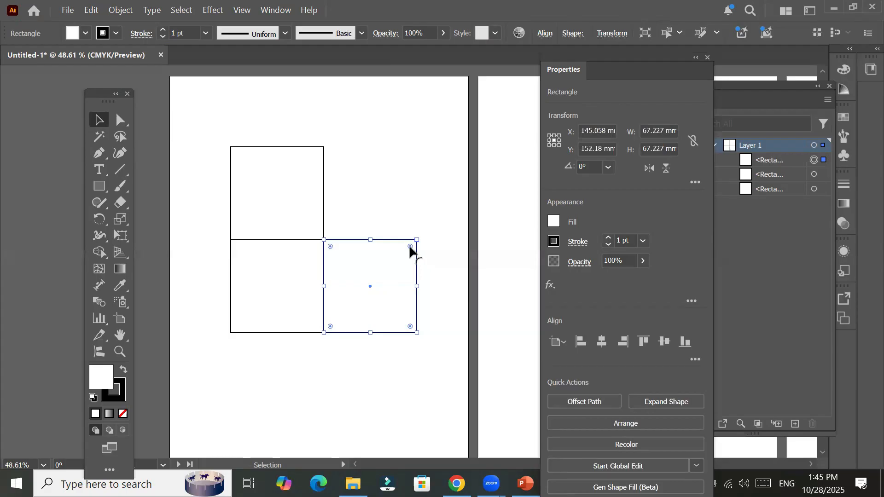
Step: Shift the upper square's top anchors about 33.6 mm right and 48.3 mm down to form the box's slanted top face
{"action": "left_click", "coordinate": [118, 119]}
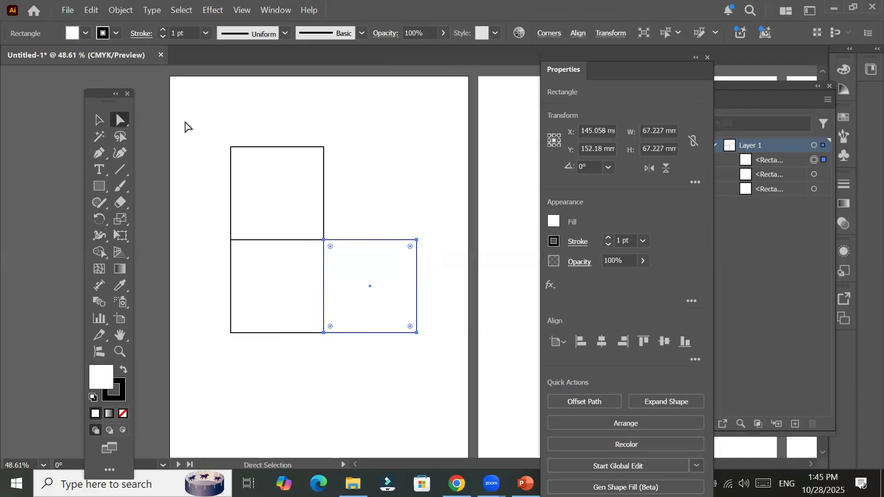
{"action": "left_click", "coordinate": [324, 148]}
{"action": "left_click", "coordinate": [324, 146]}
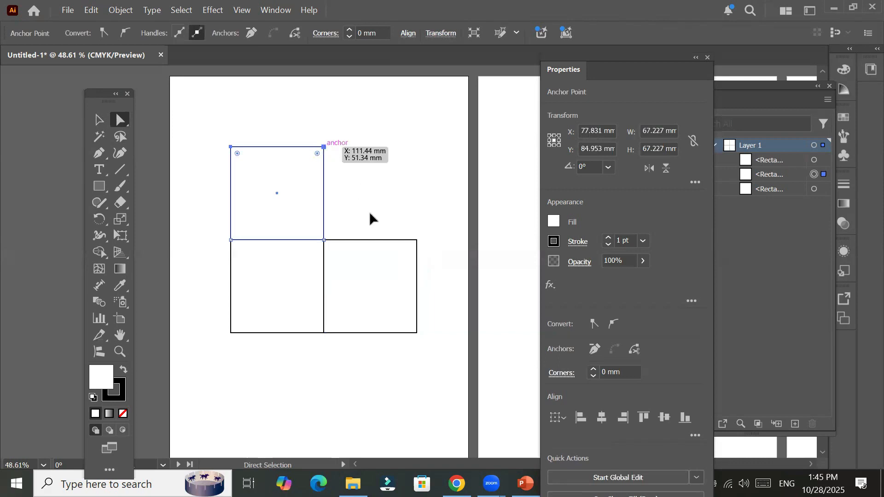
{"action": "left_click_drag", "start_coordinate": [324, 147], "coordinate": [371, 214]}
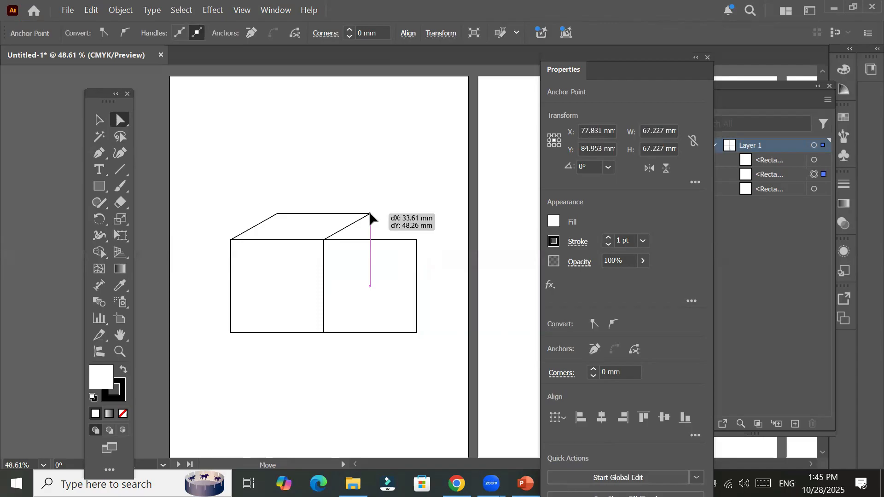
{"action": "left_click_drag", "start_coordinate": [370, 213], "coordinate": [370, 214]}
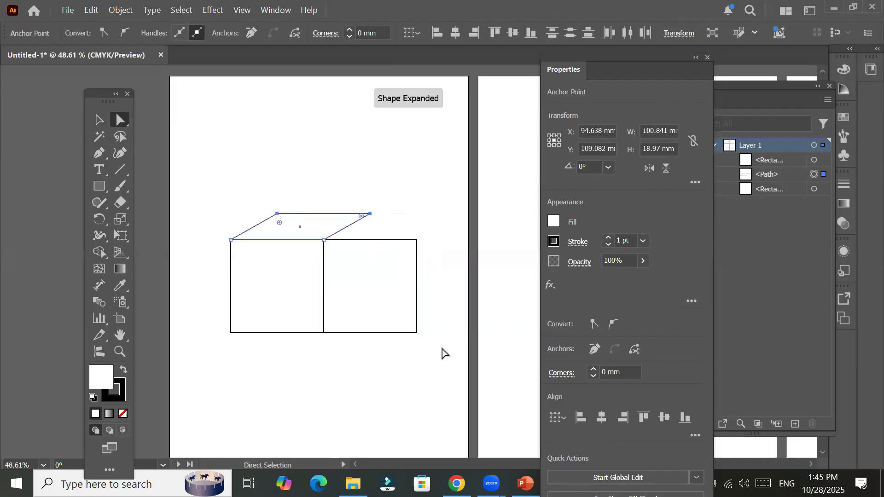
Step: Move the right square's outer anchors inward and up to form the side face, aligning its upper corner precisely with the top face
{"action": "left_click", "coordinate": [417, 241]}
{"action": "left_click_drag", "start_coordinate": [418, 240], "coordinate": [372, 192]}
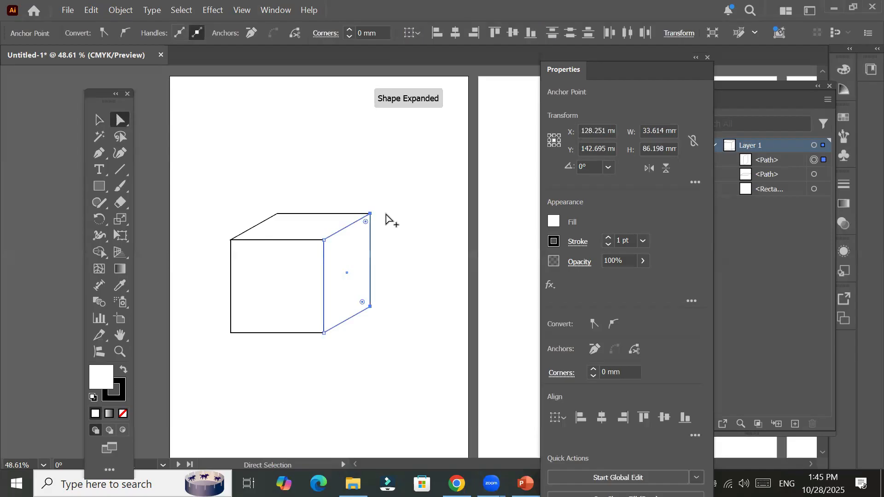
{"action": "scroll", "coordinate": [387, 230], "scroll_direction": "up", "scroll_amount": 5, "text": "alt"}
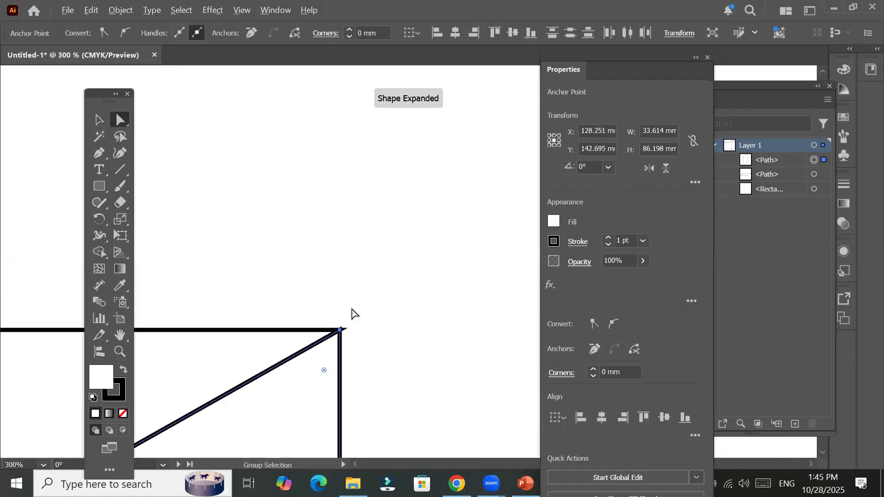
{"action": "left_click_drag", "start_coordinate": [340, 329], "coordinate": [342, 331]}
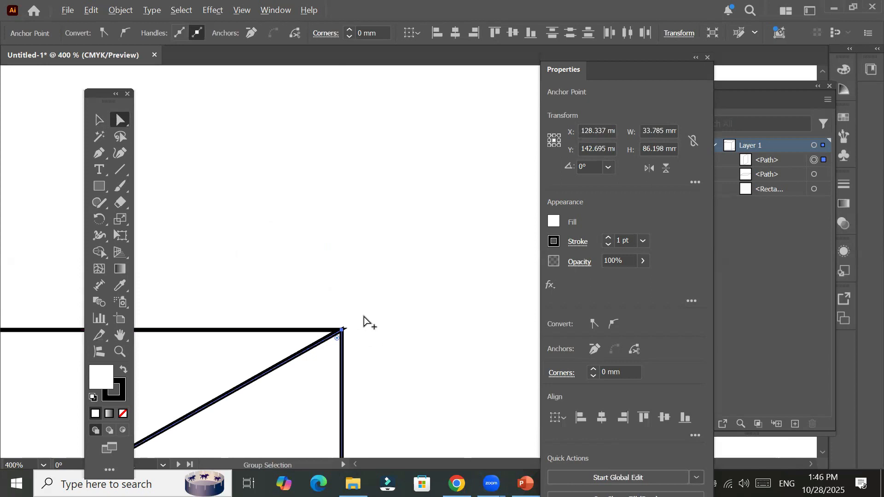
{"action": "scroll", "coordinate": [364, 318], "scroll_direction": "down", "scroll_amount": 7}
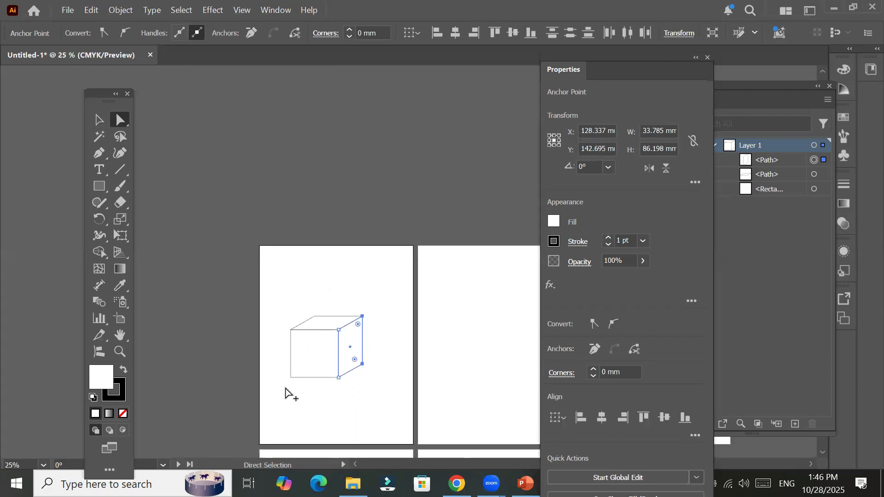
{"action": "scroll", "coordinate": [285, 392], "scroll_direction": "up", "scroll_amount": 1}
{"action": "scroll", "coordinate": [286, 392], "scroll_direction": "up", "scroll_amount": 1}
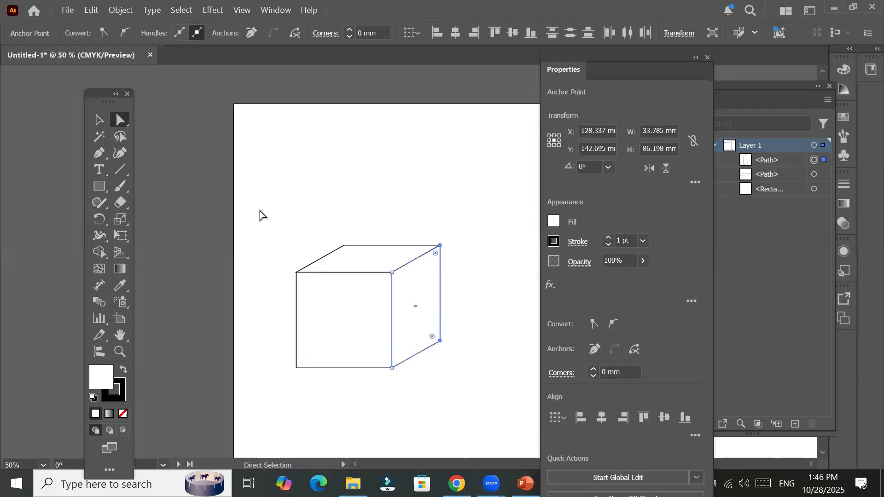
Step: Move the left anchors of the front and top faces about 23 mm left and 9.5 mm up, and compare the box with the slide
{"action": "left_click_drag", "start_coordinate": [307, 299], "coordinate": [357, 414]}
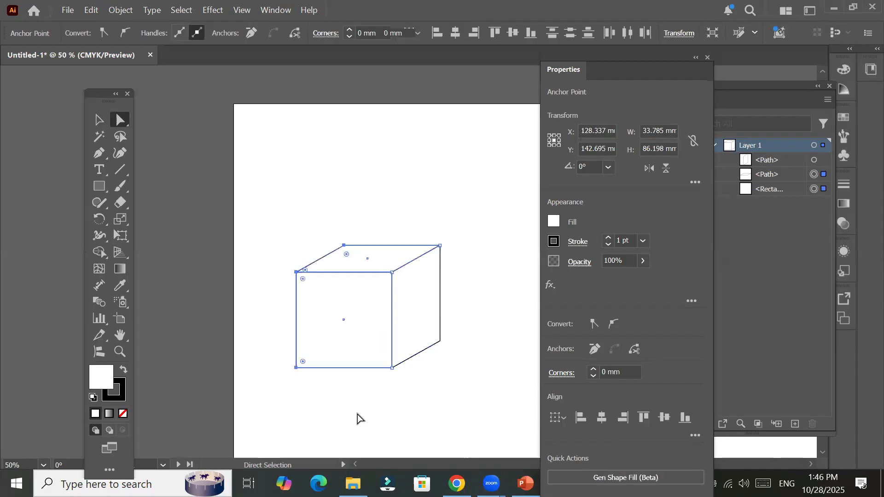
{"action": "left_click", "coordinate": [296, 326]}
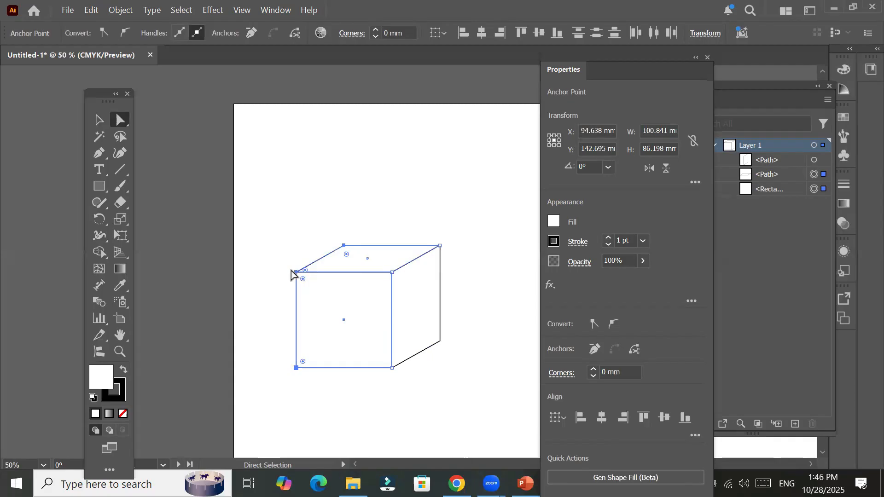
{"action": "left_click_drag", "start_coordinate": [291, 265], "coordinate": [455, 353]}
{"action": "left_click_drag", "start_coordinate": [516, 225], "coordinate": [516, 226]}
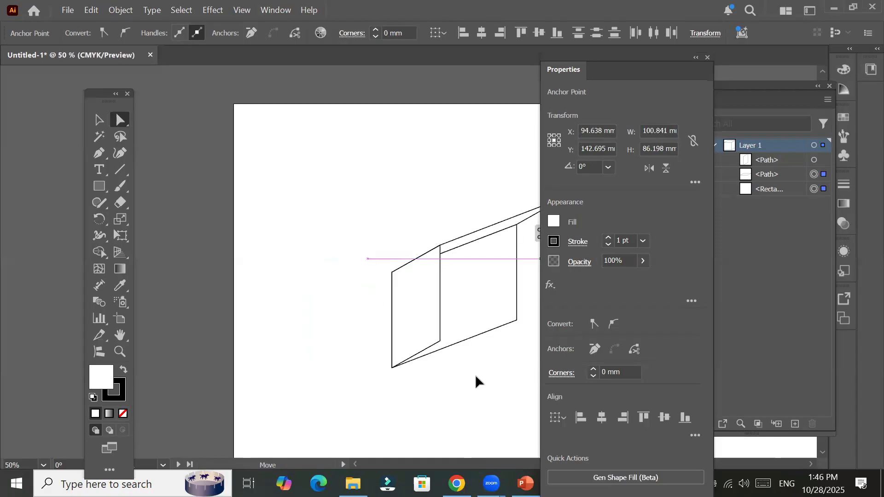
{"action": "left_click_drag", "start_coordinate": [253, 250], "coordinate": [263, 259]}
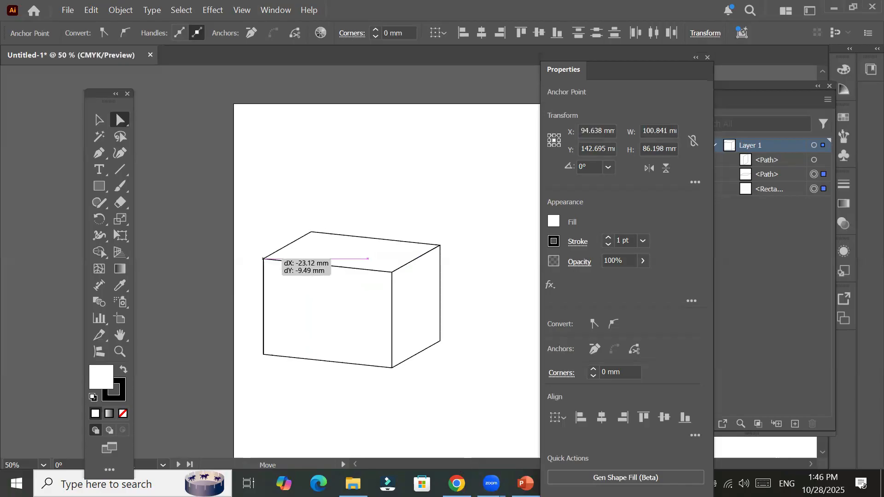
{"action": "left_click_drag", "start_coordinate": [264, 258], "coordinate": [263, 259]}
{"action": "key", "text": "alt+Tab"}
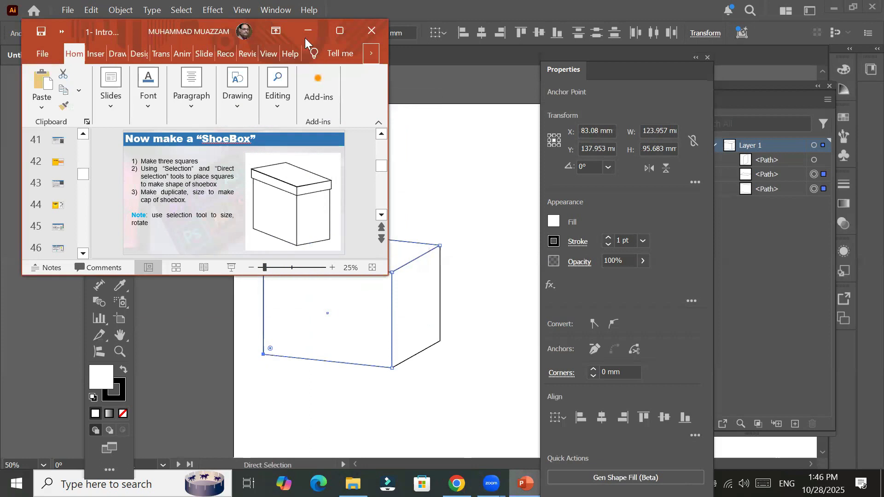
{"action": "left_click", "coordinate": [378, 385]}
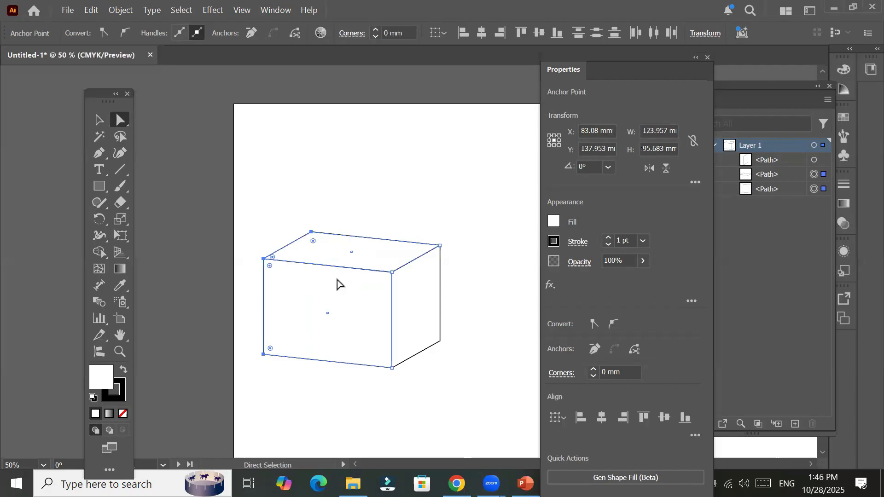
Step: Duplicate the whole box about 114 mm above itself and raise the copy's bottom anchors to make a lid about 40 mm tall overall
{"action": "left_click", "coordinate": [270, 191]}
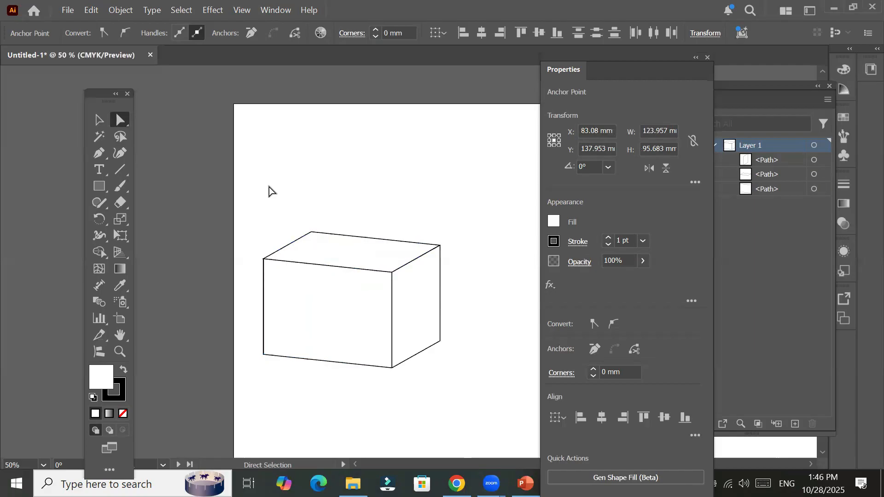
{"action": "left_click_drag", "start_coordinate": [252, 198], "coordinate": [479, 398]}
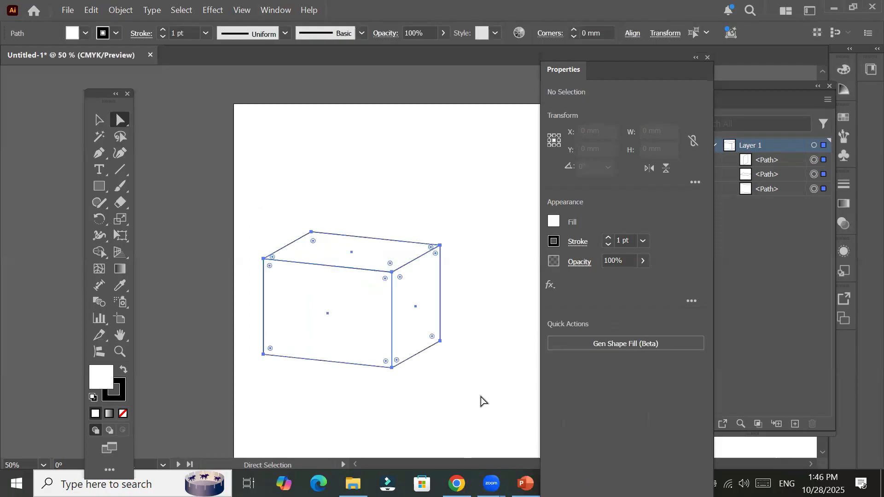
{"action": "left_click_drag", "start_coordinate": [394, 327], "coordinate": [436, 227]}
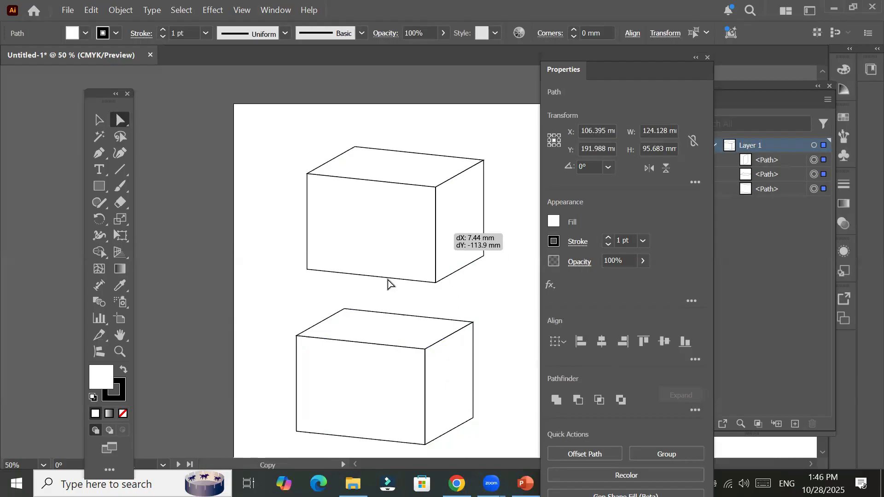
{"action": "left_click_drag", "start_coordinate": [272, 218], "coordinate": [525, 297]}
{"action": "left_click_drag", "start_coordinate": [434, 282], "coordinate": [434, 201]}
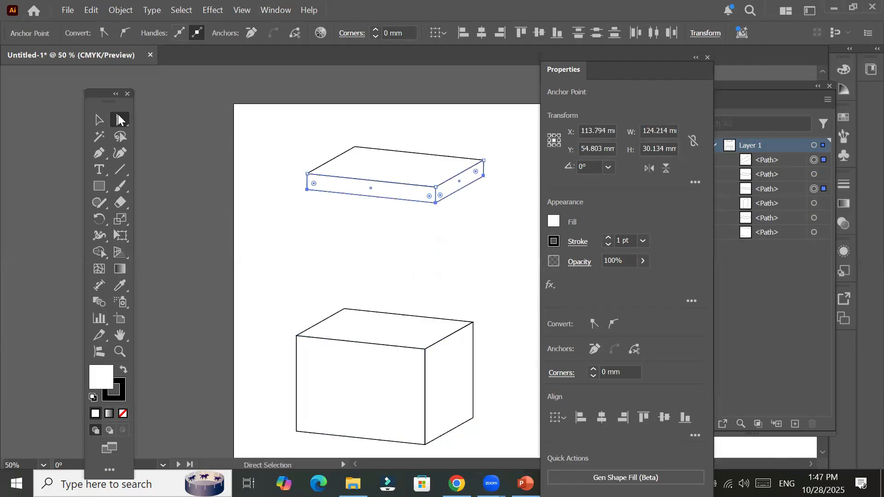
Step: Scale the lid proportionally from its centre to about 139.5 by 44.5 mm, place it over the top of the box, and deselect it
{"action": "key", "text": "v"}
{"action": "left_click_drag", "start_coordinate": [281, 117], "coordinate": [511, 231]}
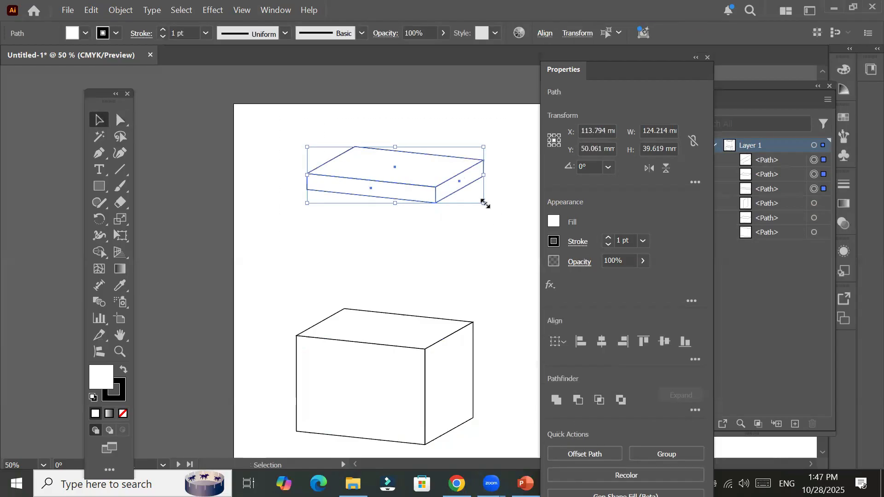
{"action": "left_click_drag", "start_coordinate": [487, 202], "coordinate": [496, 208]}
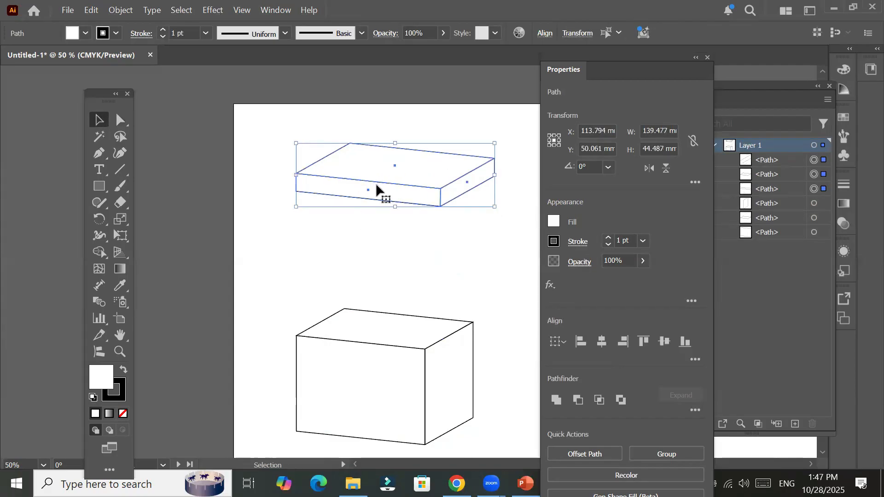
{"action": "left_click_drag", "start_coordinate": [379, 327], "coordinate": [367, 336]}
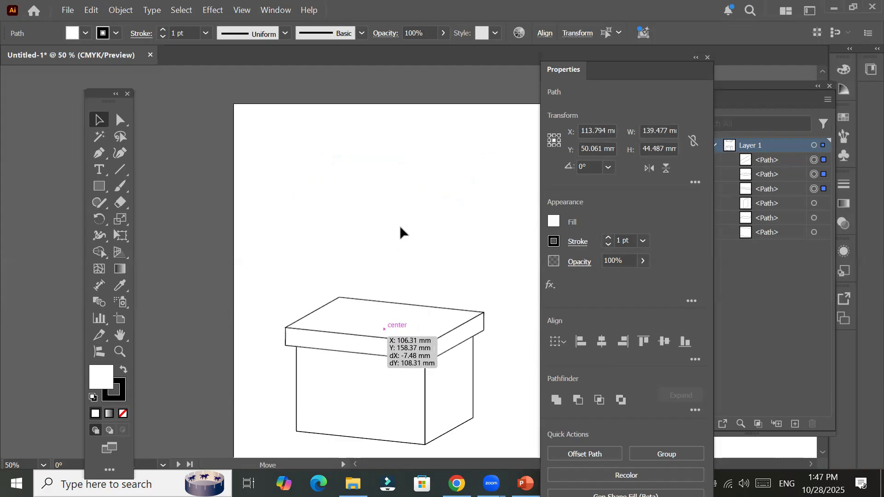
{"action": "left_click", "coordinate": [400, 227]}
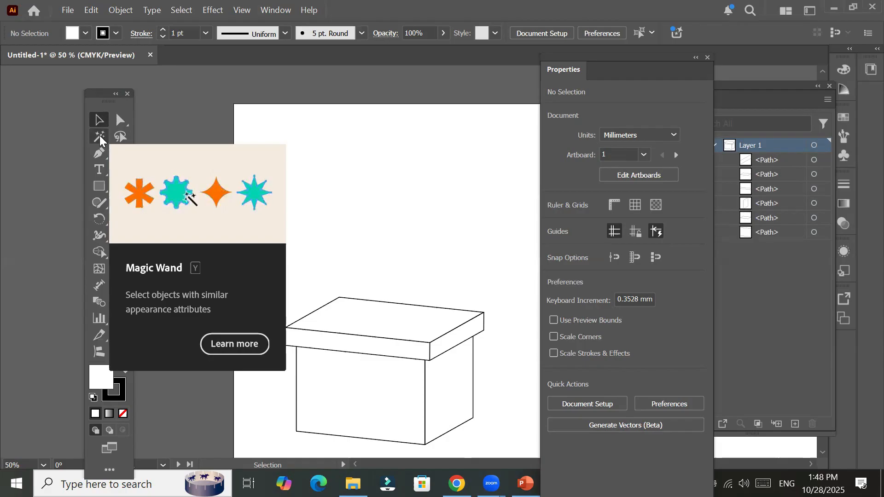
Step: Review the Direct Selection, Lasso and Selection tools, and activate the Pen tool
{"action": "left_click", "coordinate": [116, 118]}
{"action": "left_click", "coordinate": [121, 138]}
{"action": "left_click", "coordinate": [97, 119]}
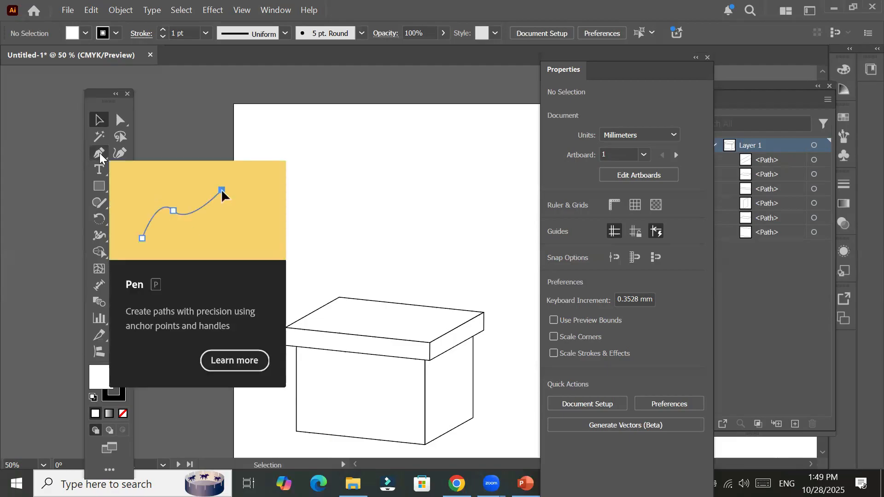
{"action": "left_click", "coordinate": [99, 155]}
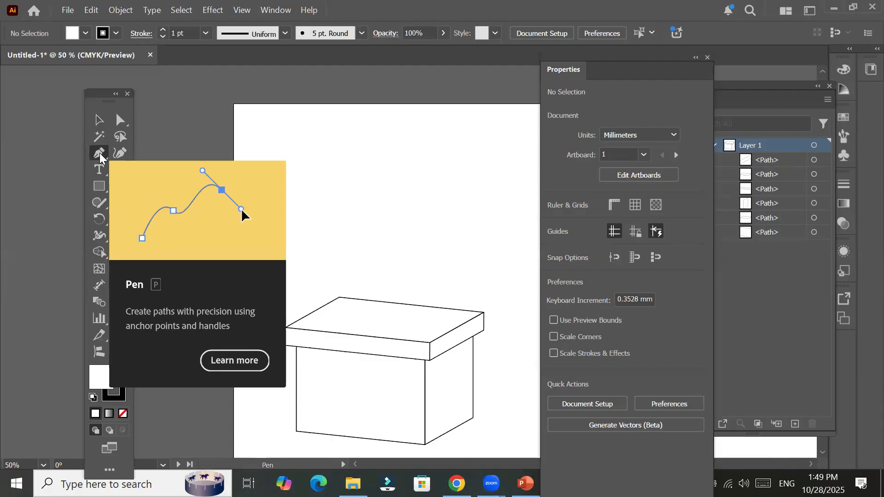
Step: Review the tools grouped under Pen, Rectangle and Line Segment, and return to the Pen tool variants
{"action": "left_click", "coordinate": [99, 152]}
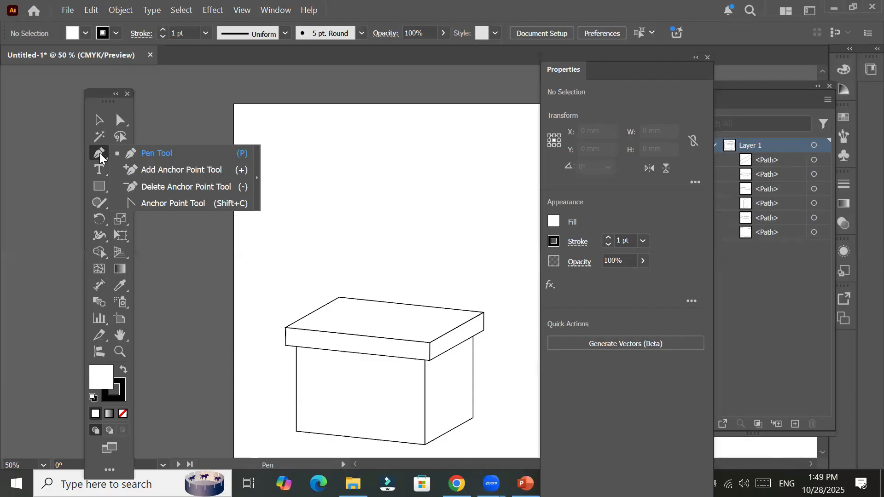
{"action": "left_click", "coordinate": [102, 186]}
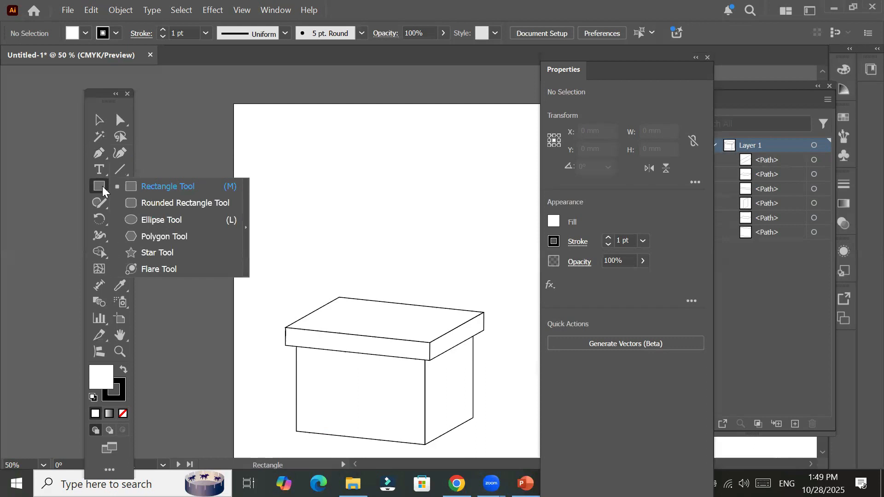
{"action": "left_click", "coordinate": [119, 169]}
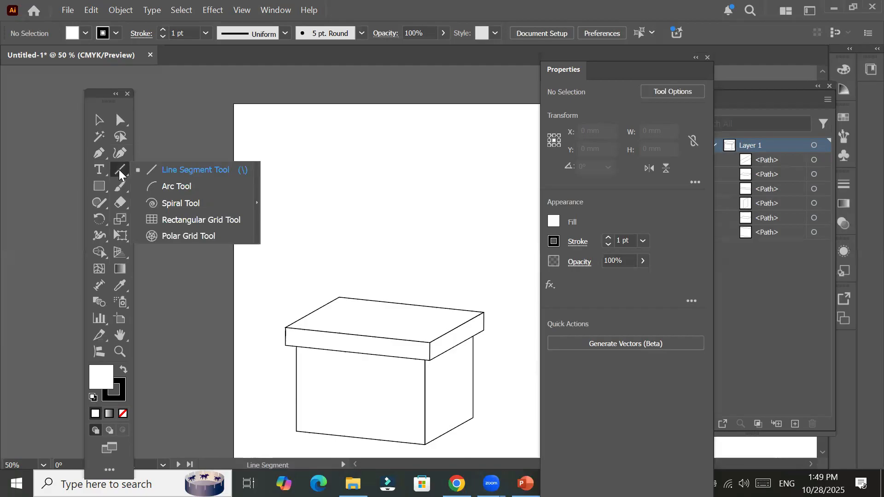
{"action": "left_click", "coordinate": [119, 169]}
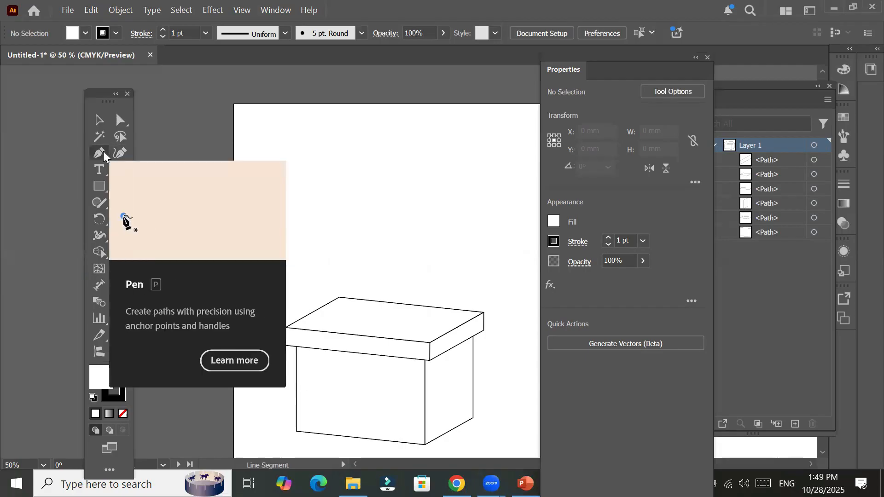
{"action": "left_click", "coordinate": [104, 150]}
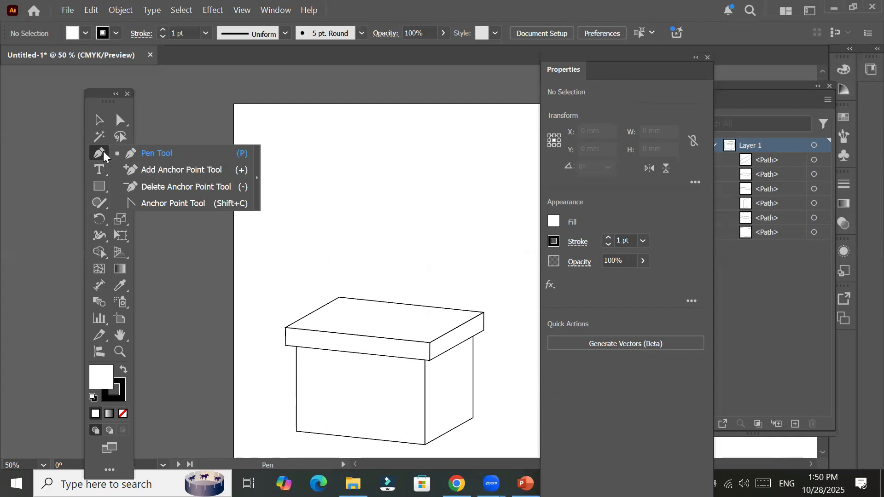
{"action": "left_click", "coordinate": [103, 152]}
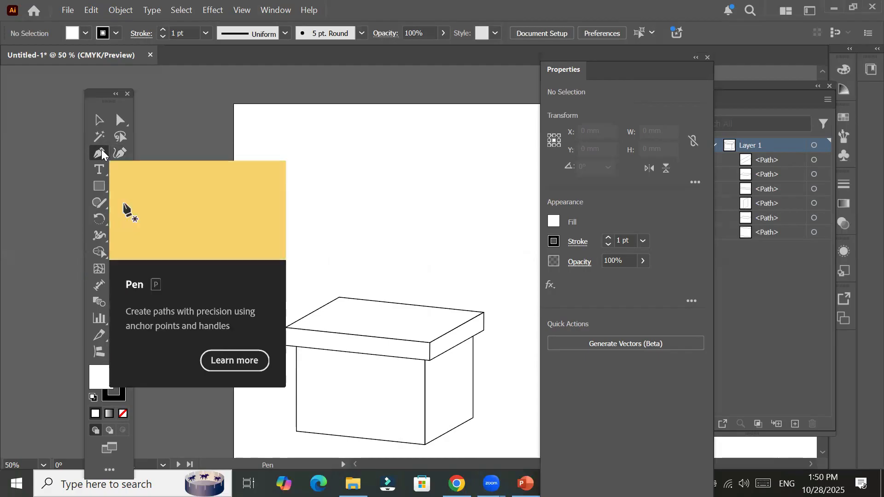
{"action": "left_click", "coordinate": [102, 155]}
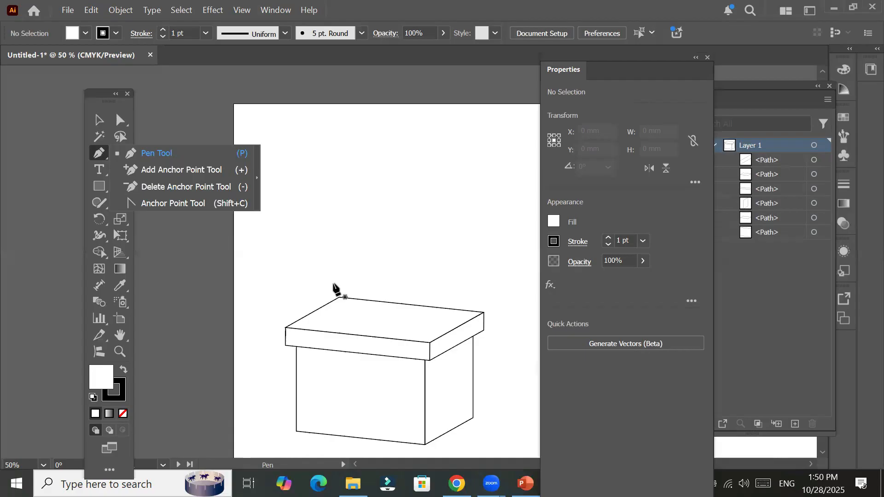
Step: Switch to the PowerPoint presentation and review the shoebox, robot and all-shapes task slides
{"action": "key", "text": "ctrl+minus"}
{"action": "key", "text": "ctrl+minus"}
{"action": "key", "text": "ctrl+minus"}
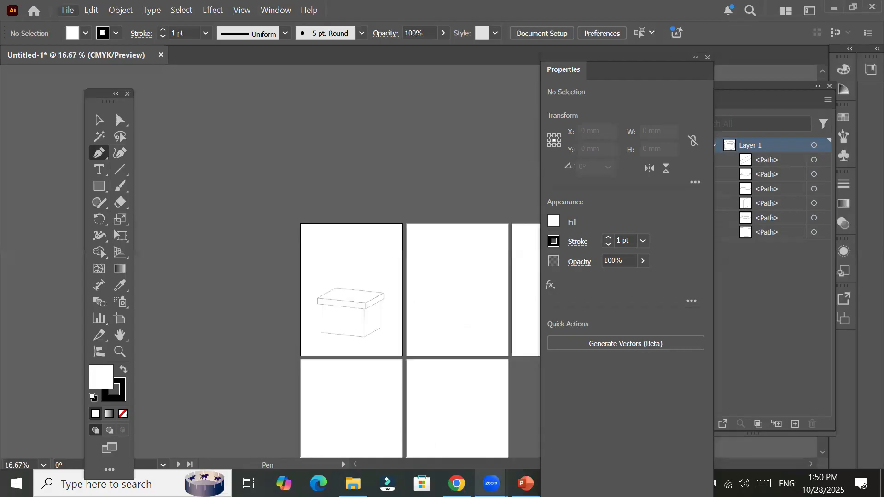
{"action": "key", "text": "alt+Tab"}
{"action": "left_click", "coordinate": [350, 30]}
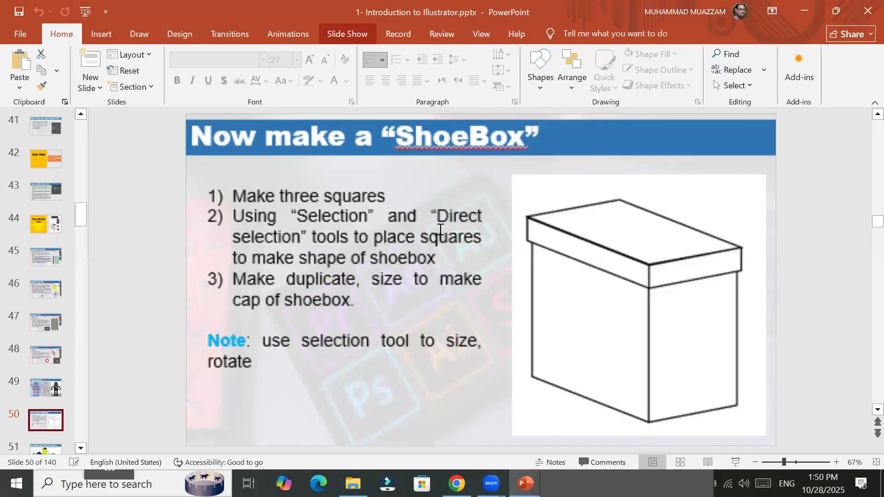
{"action": "scroll", "coordinate": [440, 229], "scroll_direction": "up", "scroll_amount": 1}
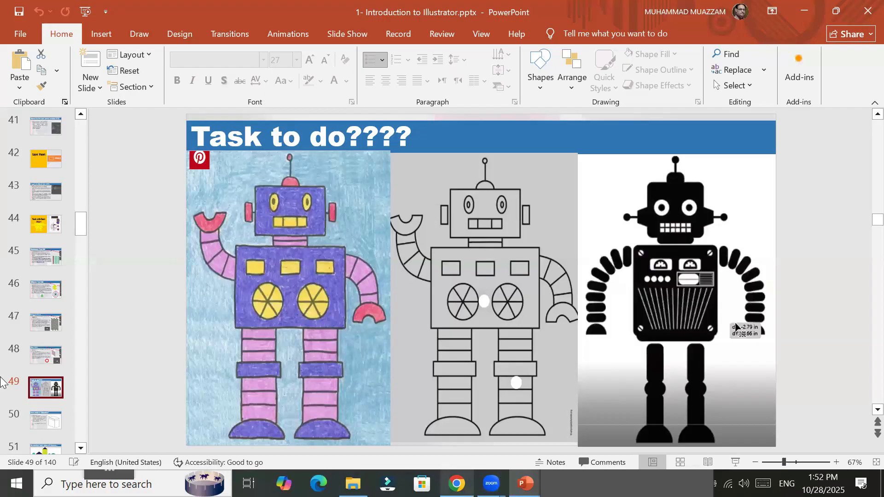
{"action": "left_click", "coordinate": [44, 423]}
{"action": "key", "text": "Down"}
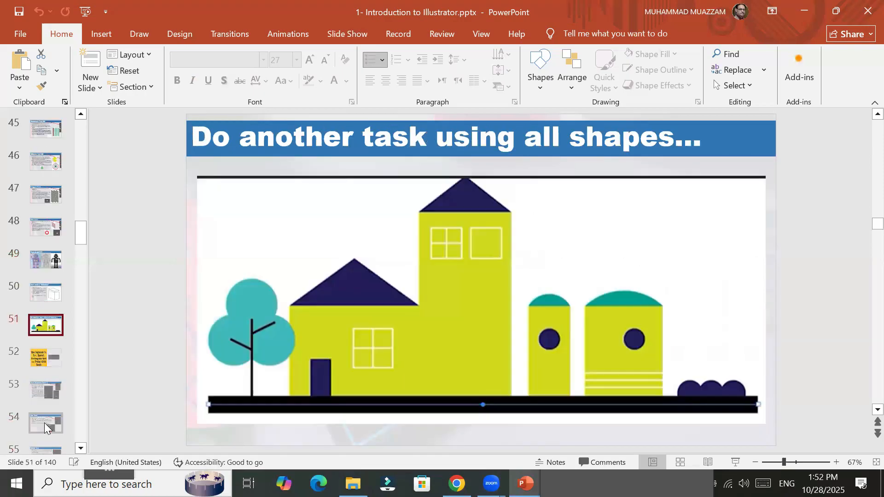
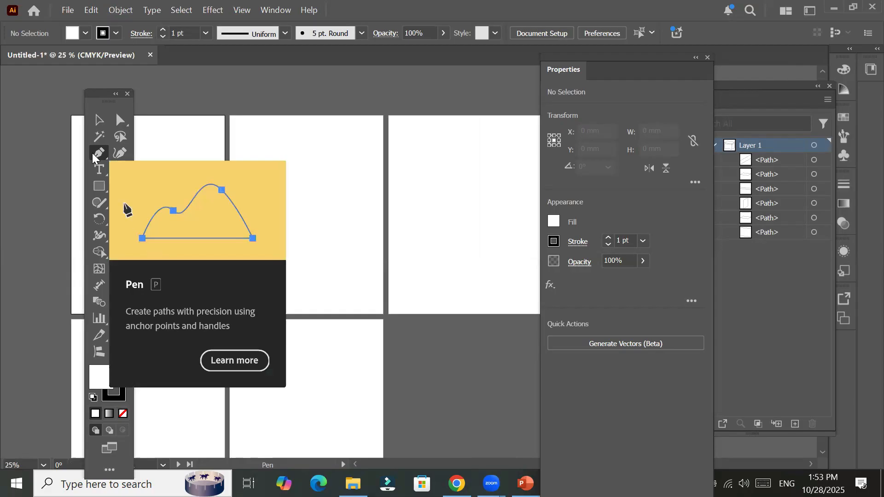
Step: Draw two overlapping rectangles on the second artboard, about 125 by 122 mm and about 76 by 207 mm
{"action": "left_click", "coordinate": [99, 186]}
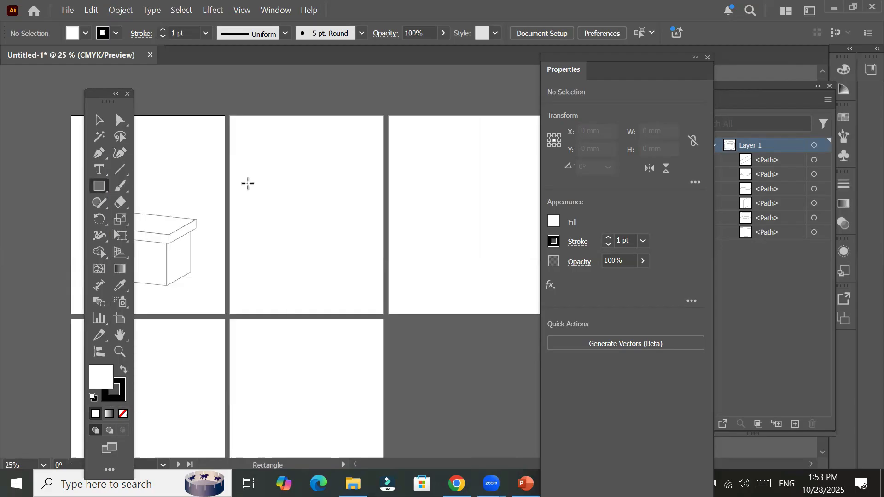
{"action": "left_click_drag", "start_coordinate": [254, 174], "coordinate": [343, 261]}
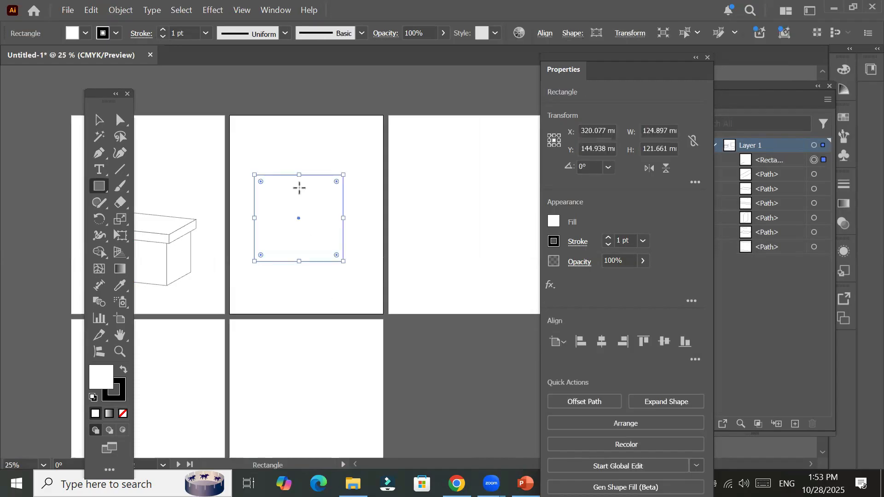
{"action": "left_click_drag", "start_coordinate": [303, 151], "coordinate": [358, 298]}
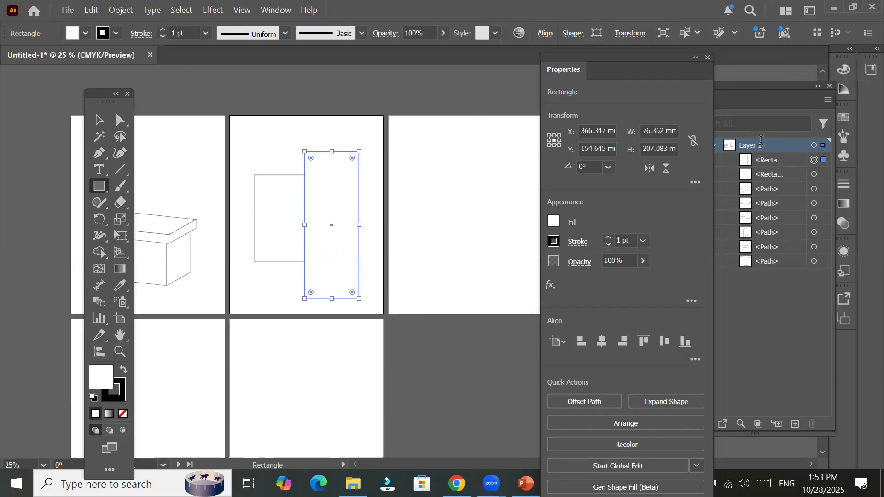
Step: Hide and show again each of the two new rectangles in turn to identify its layer entry
{"action": "left_click", "coordinate": [773, 158]}
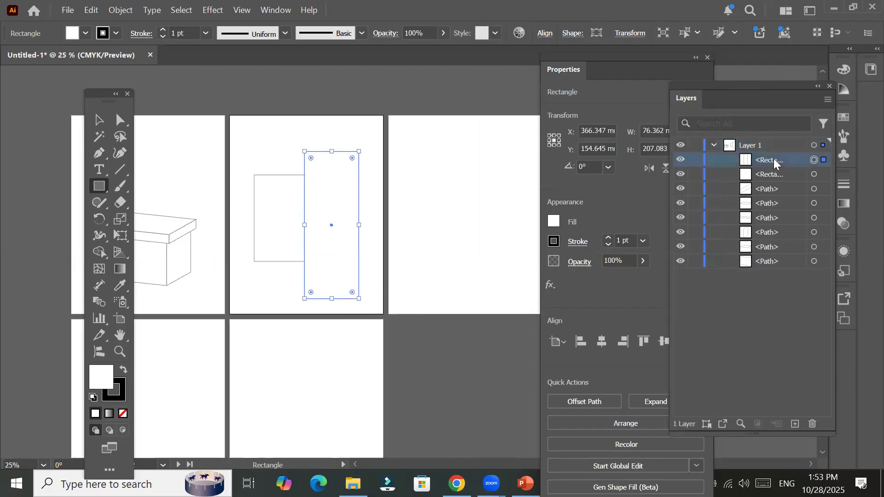
{"action": "left_click", "coordinate": [680, 159]}
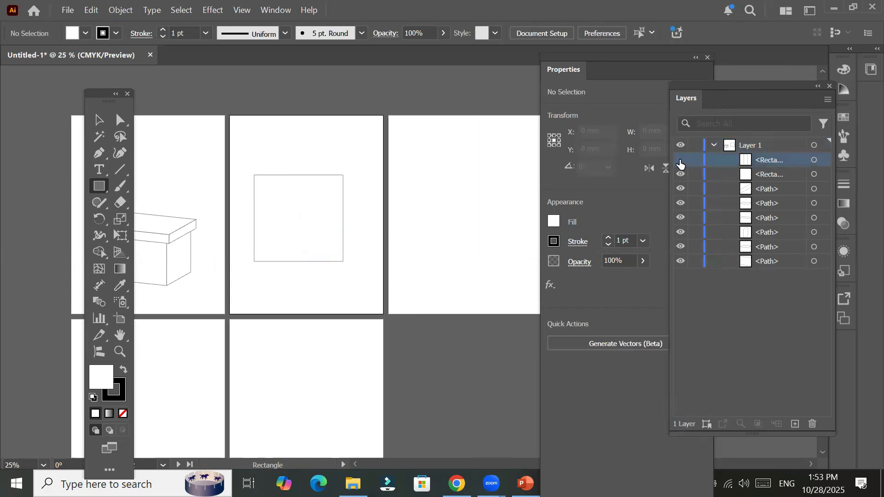
{"action": "left_click", "coordinate": [680, 159]}
{"action": "left_click", "coordinate": [680, 174]}
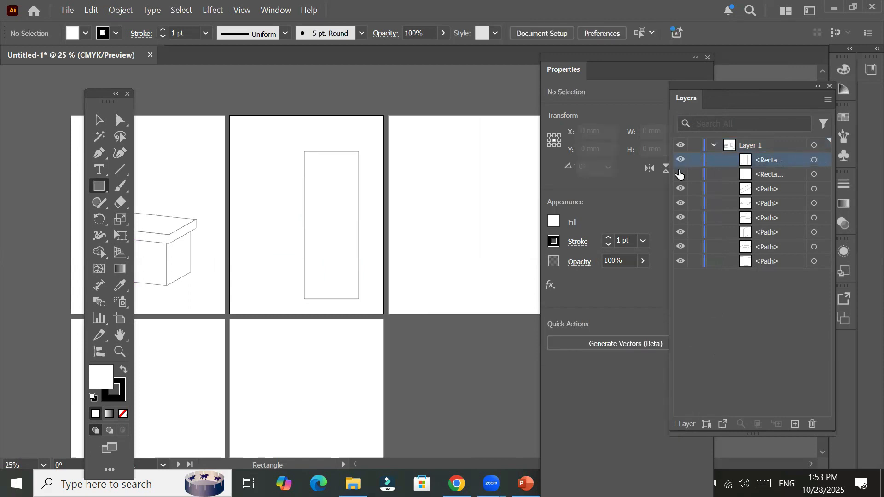
{"action": "left_click", "coordinate": [681, 174]}
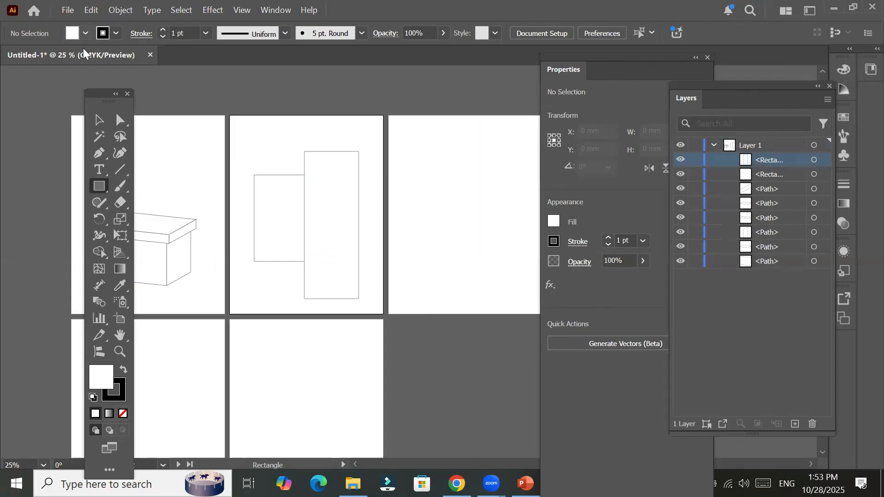
Step: Target the tall rectangle in the layer list and fill it with CMYK Green
{"action": "left_click", "coordinate": [86, 33]}
{"action": "left_click", "coordinate": [57, 84]}
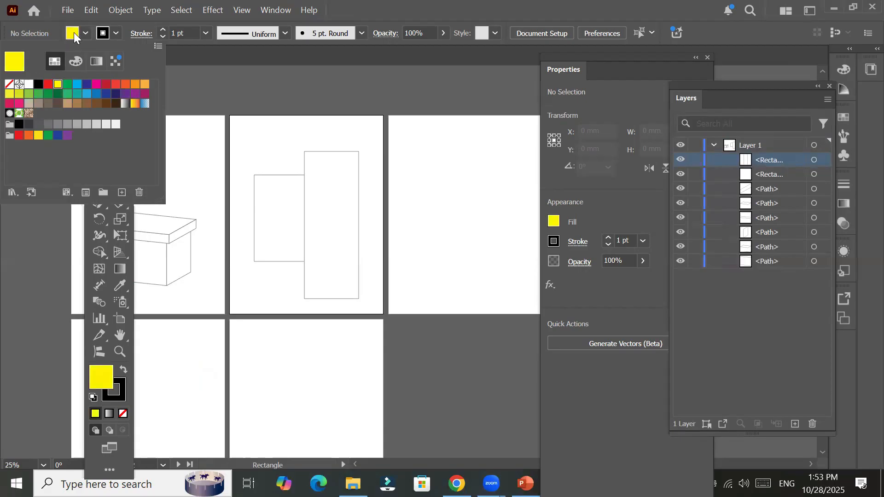
{"action": "left_click", "coordinate": [813, 160]}
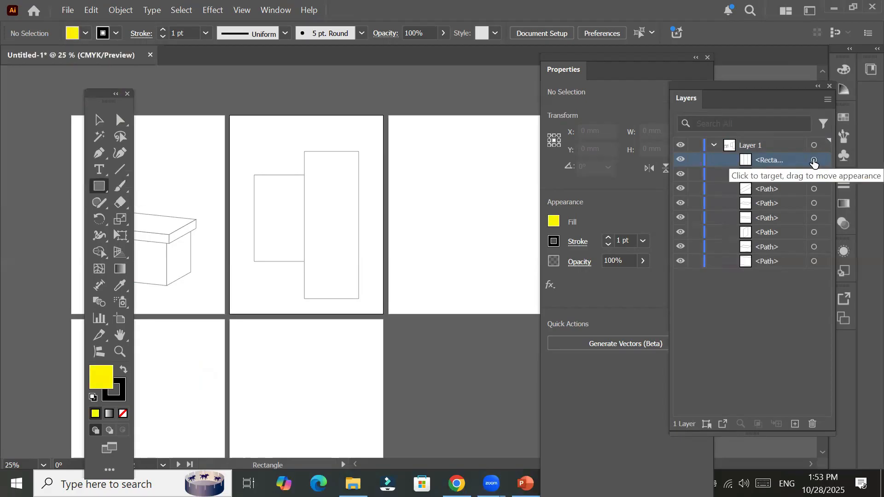
{"action": "left_click", "coordinate": [814, 161]}
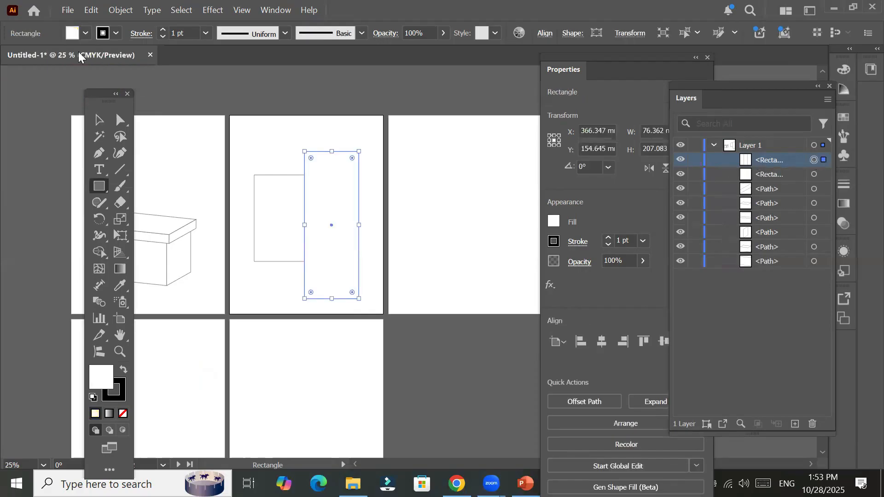
{"action": "left_click", "coordinate": [86, 33]}
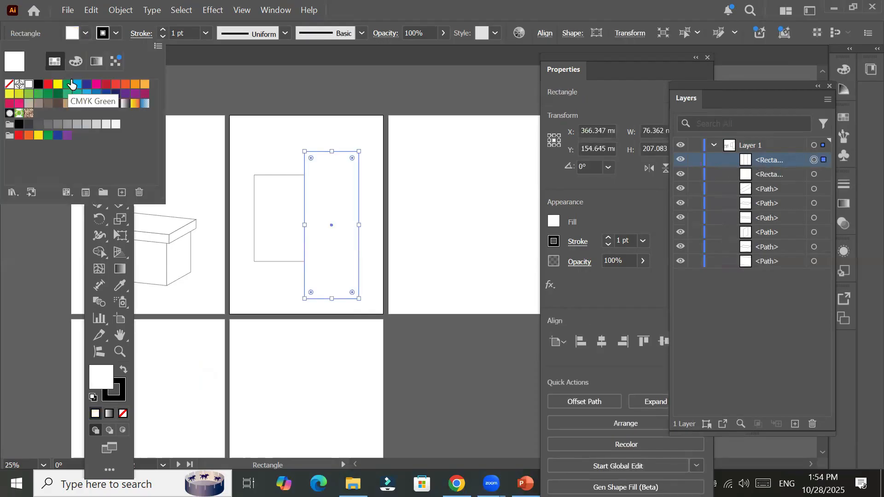
{"action": "left_click", "coordinate": [71, 83]}
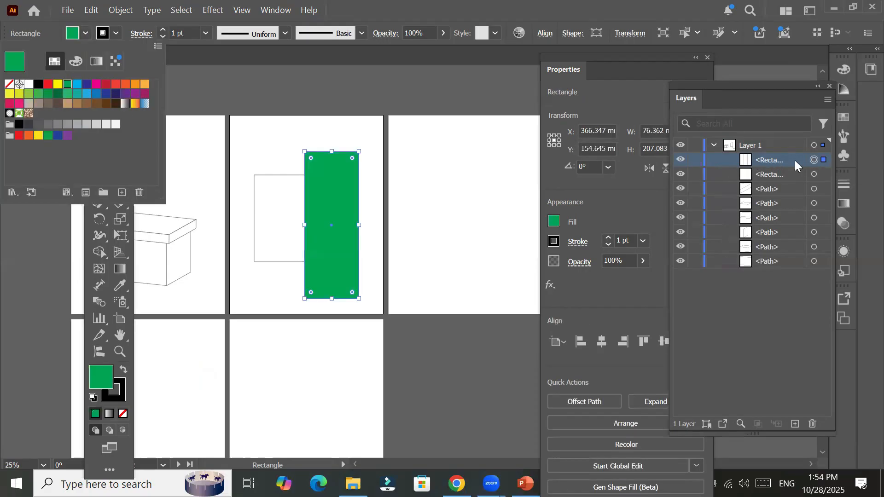
Step: Target the wider rectangle behind the green one and fill it with the dark blue swatch
{"action": "left_click", "coordinate": [812, 178]}
{"action": "left_click", "coordinate": [813, 177]}
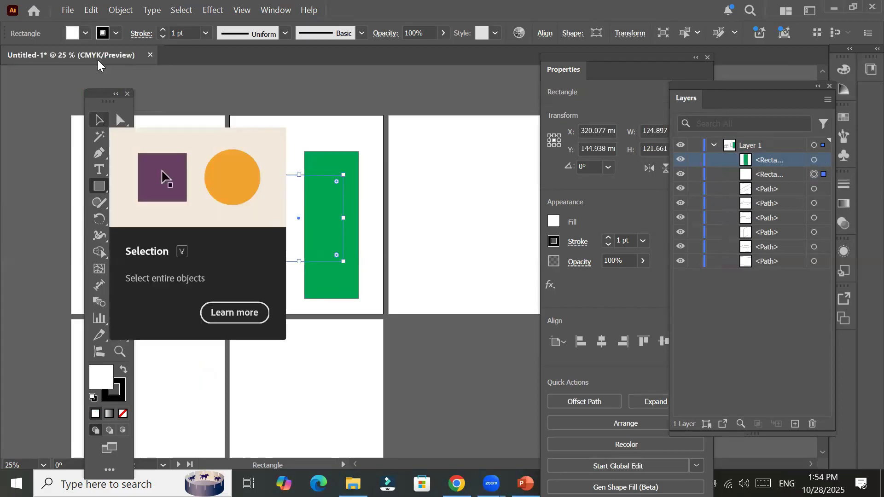
{"action": "left_click", "coordinate": [87, 33]}
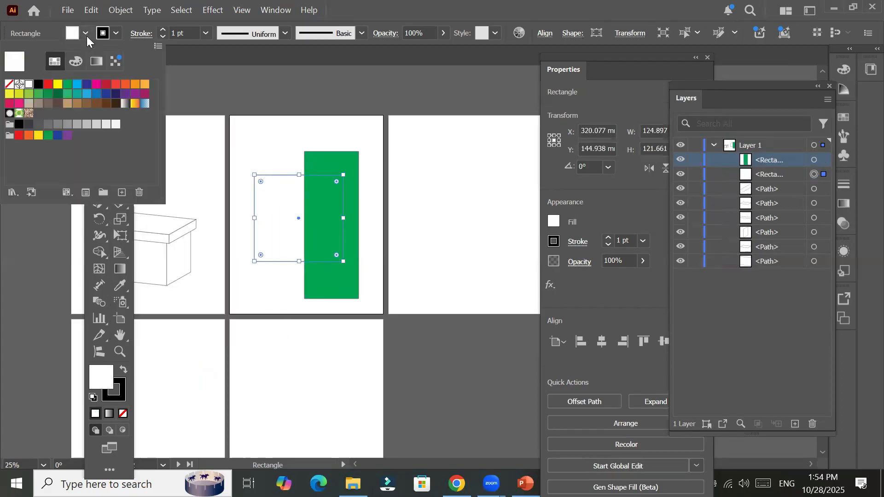
{"action": "left_click", "coordinate": [87, 84]}
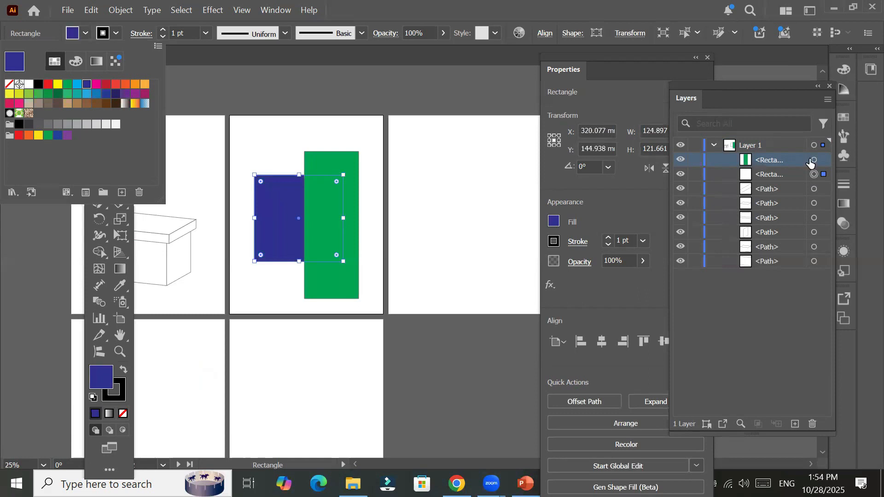
Step: Select the green and blue rectangles together and merge them into one shape with the Pathfinder Unite mode
{"action": "left_click", "coordinate": [814, 188]}
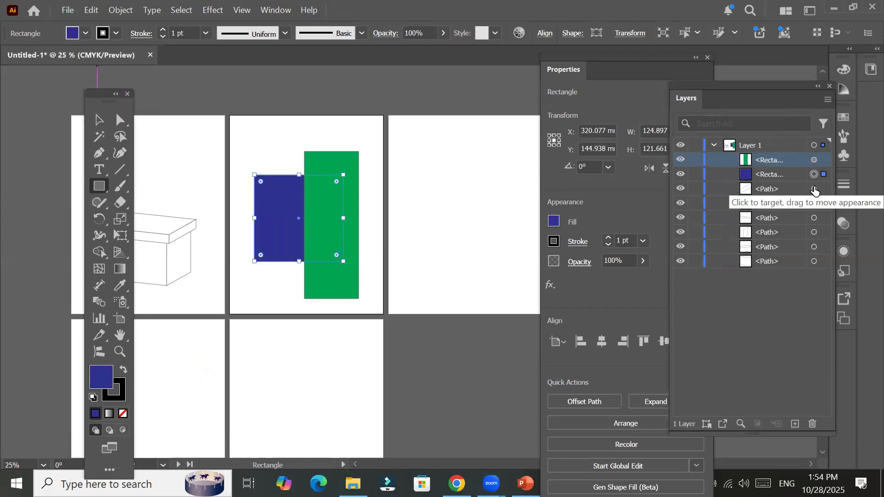
{"action": "left_click", "coordinate": [812, 161], "text": "shift"}
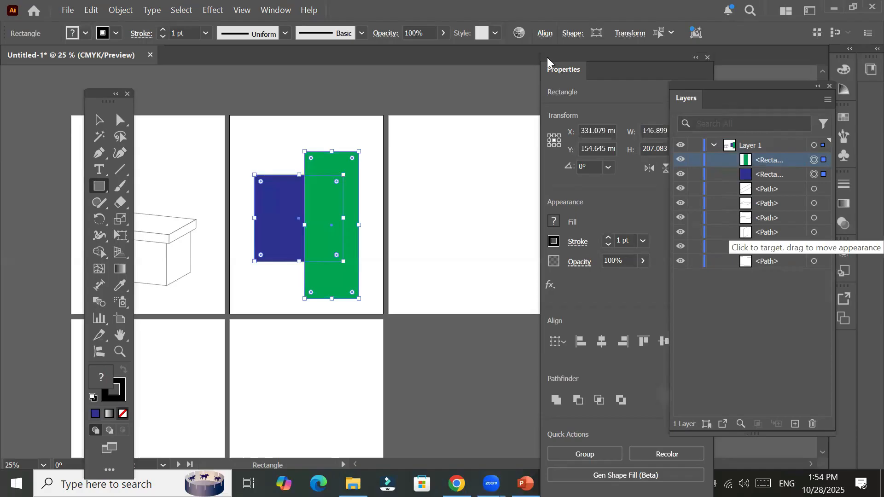
{"action": "left_click_drag", "start_coordinate": [549, 65], "coordinate": [504, 13]}
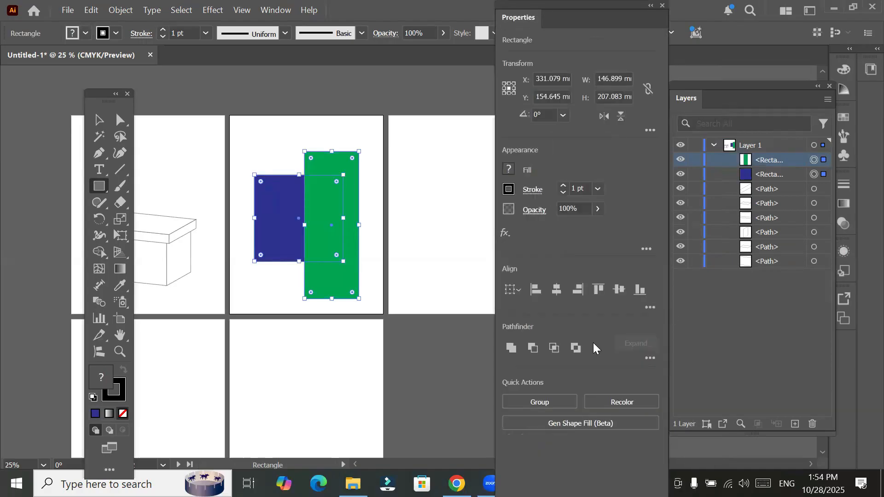
{"action": "left_click", "coordinate": [649, 358]}
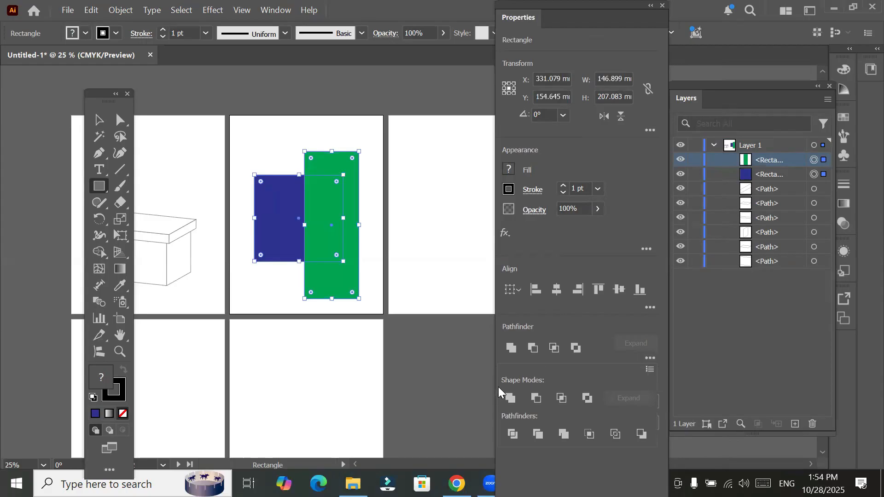
{"action": "left_click", "coordinate": [586, 398]}
{"action": "left_click", "coordinate": [509, 398]}
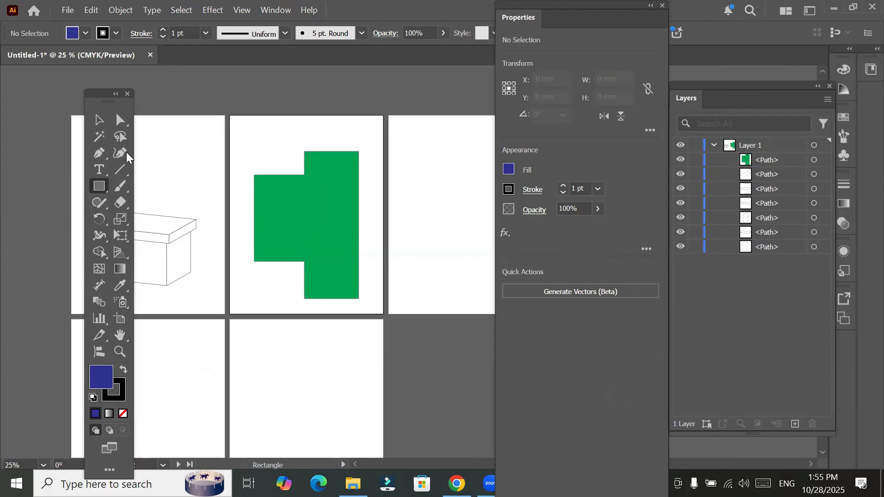
Step: Review the Pen tool variants and select the merged green shape with the Selection tool
{"action": "left_click", "coordinate": [99, 154]}
{"action": "left_click", "coordinate": [101, 153]}
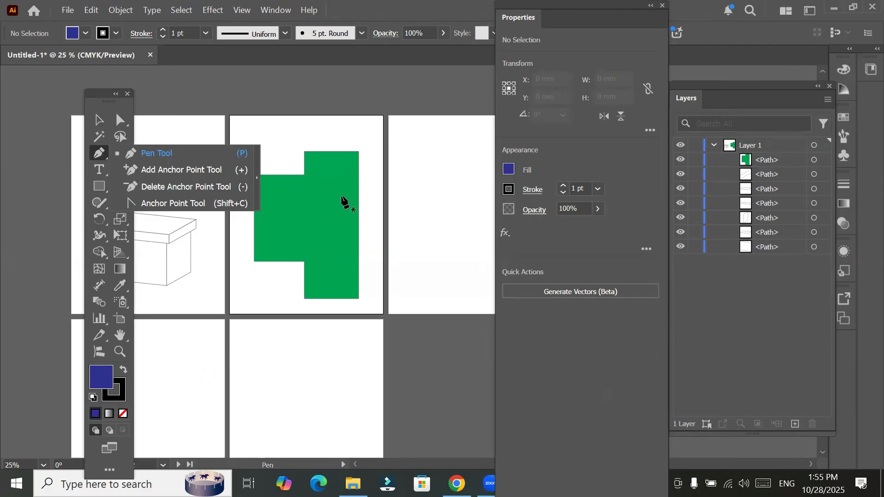
{"action": "left_click", "coordinate": [520, 77]}
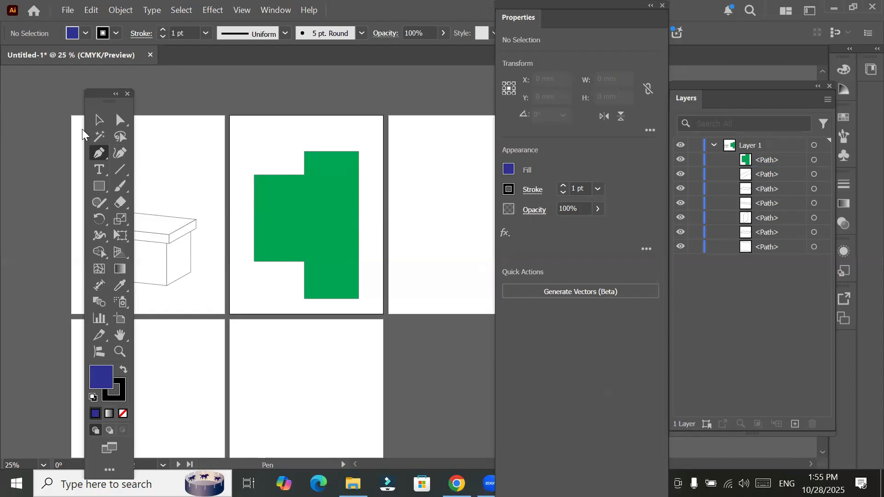
{"action": "key", "text": "v"}
{"action": "left_click", "coordinate": [317, 216]}
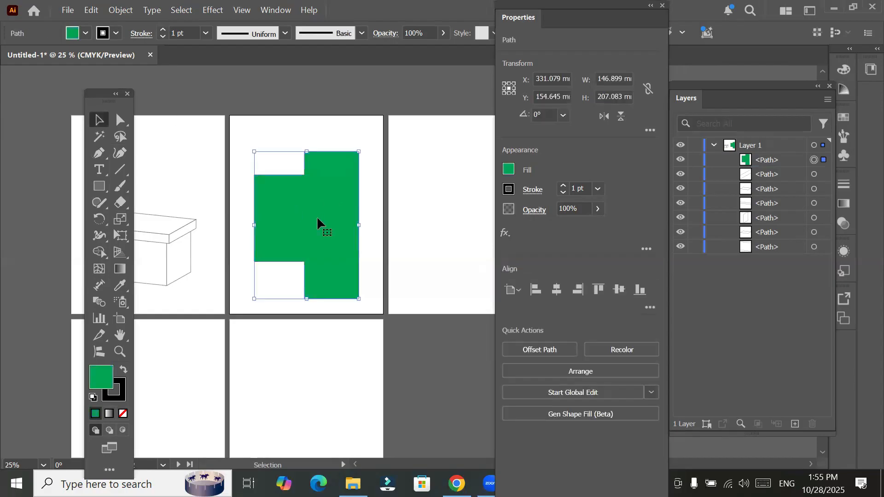
Step: Delete the merged green shape and review the shape, line and Pen tool variants
{"action": "key", "text": "Delete"}
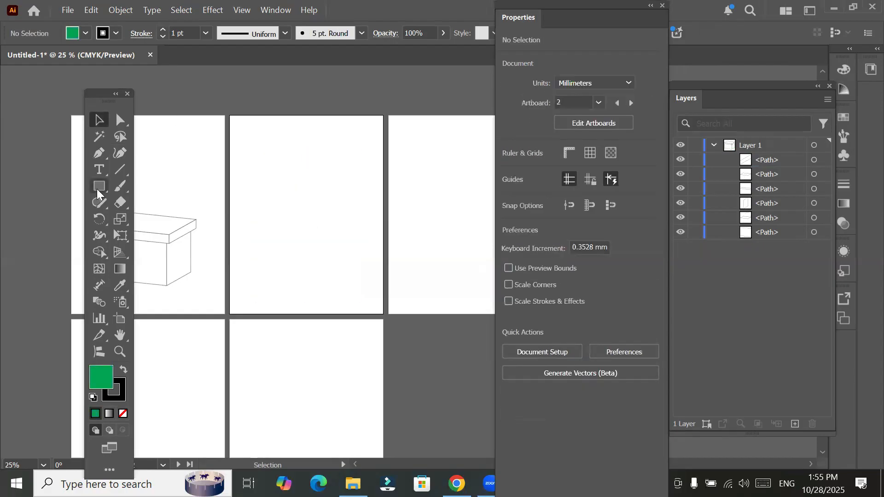
{"action": "left_click", "coordinate": [96, 188]}
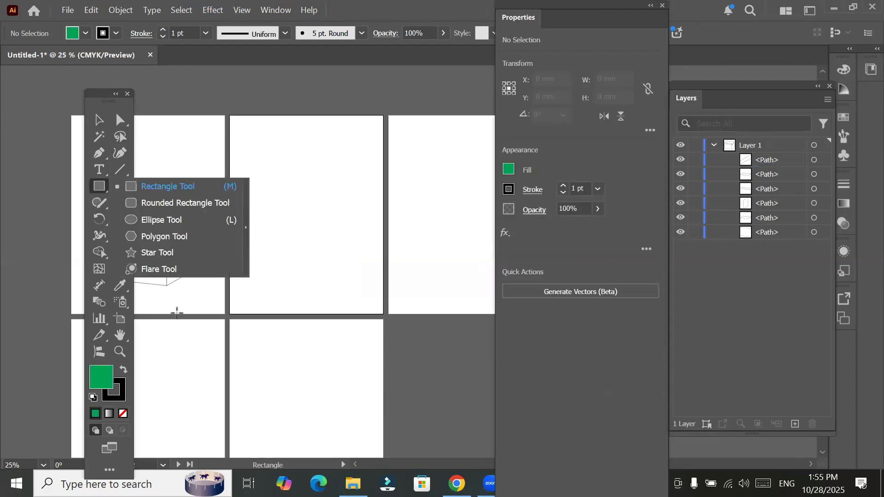
{"action": "left_click", "coordinate": [121, 170]}
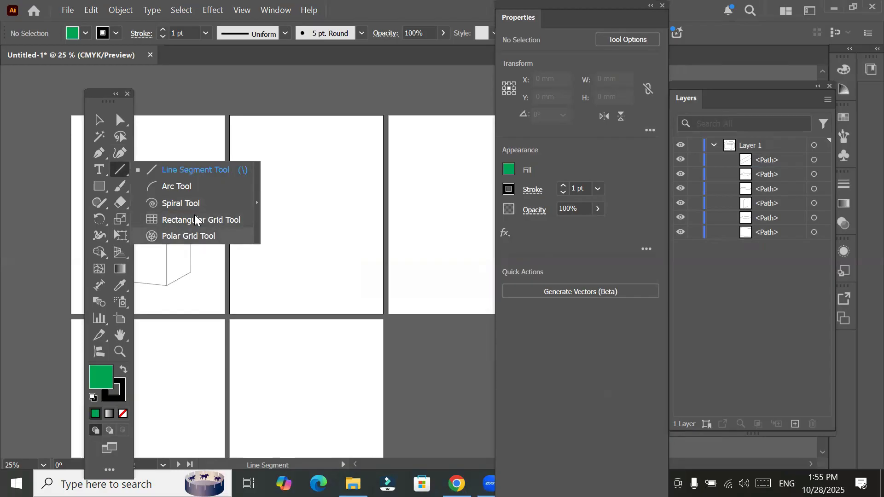
{"action": "left_click", "coordinate": [95, 153]}
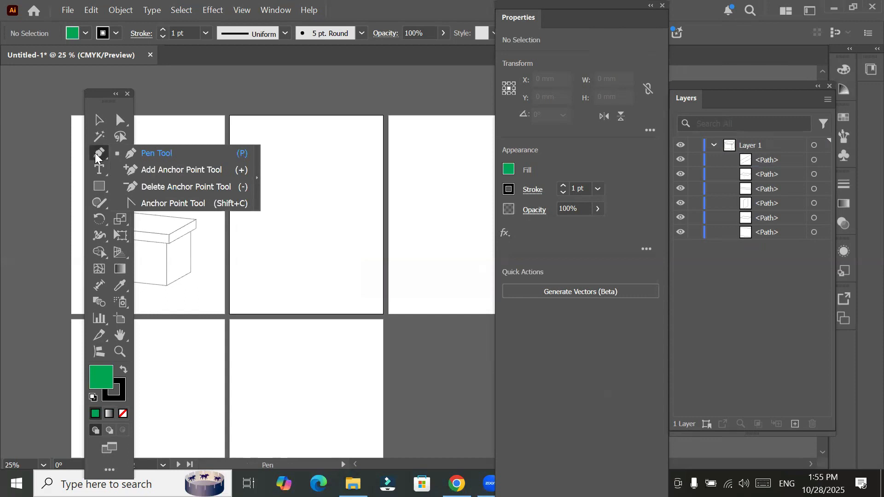
Step: Draw a closed triangle with the Pen tool, joining the second artboard's upper-right corner, left-edge midpoint and lower-right corner
{"action": "left_click", "coordinate": [164, 155]}
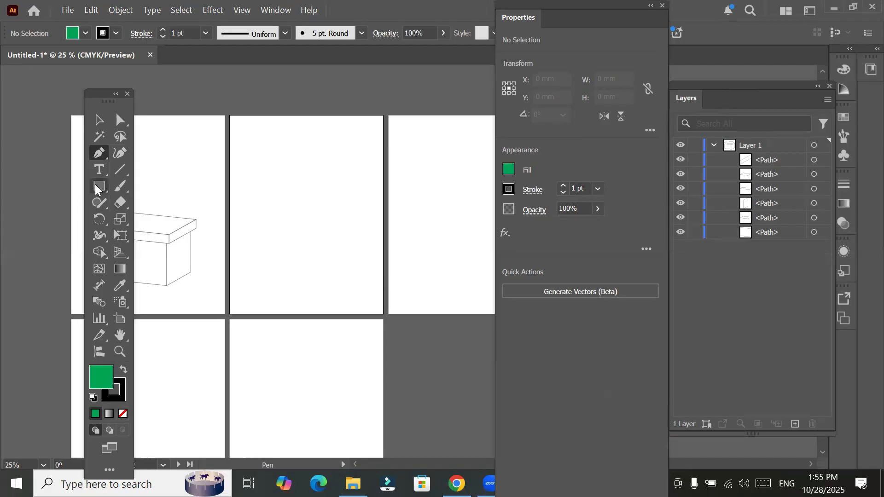
{"action": "left_click", "coordinate": [380, 116]}
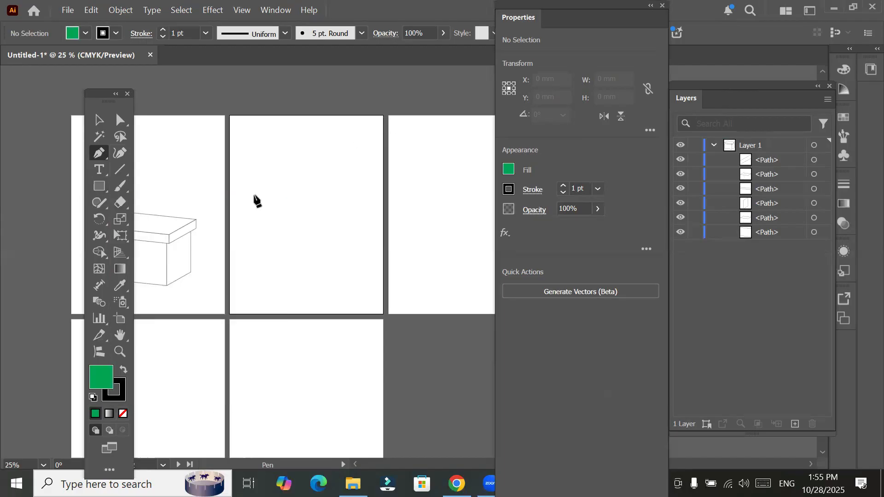
{"action": "left_click", "coordinate": [231, 215]}
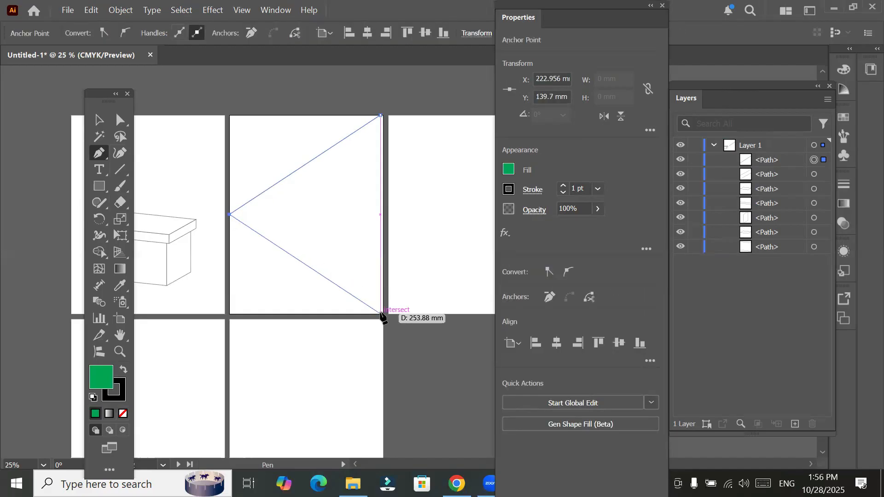
{"action": "left_click", "coordinate": [381, 315]}
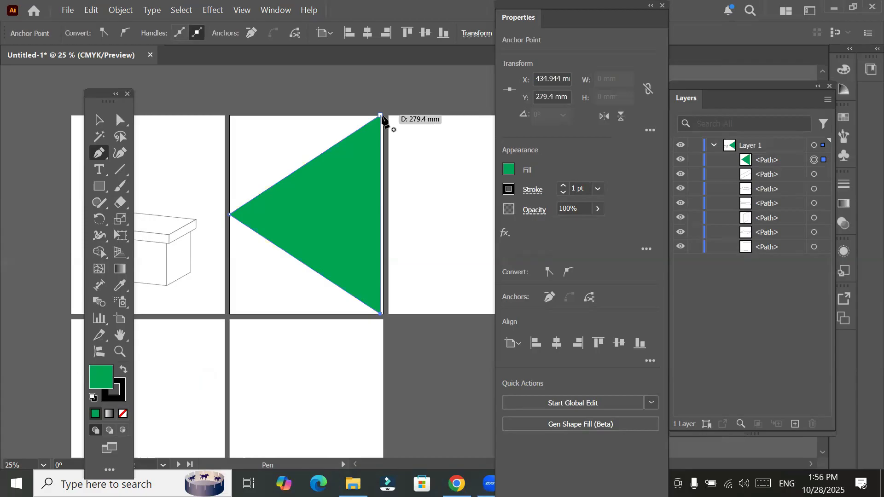
{"action": "left_click", "coordinate": [380, 115]}
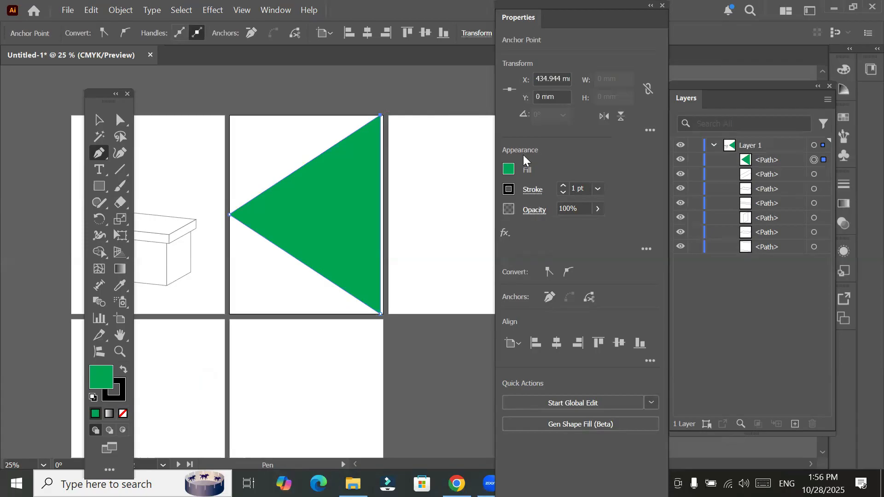
Step: Increase the triangle's stroke weight to 23 pt
{"action": "left_click", "coordinate": [563, 186]}
{"action": "left_click", "coordinate": [562, 186]}
{"action": "left_click", "coordinate": [563, 186]}
{"action": "left_click", "coordinate": [562, 186]}
{"action": "left_click", "coordinate": [562, 186]}
{"action": "left_click", "coordinate": [562, 186]}
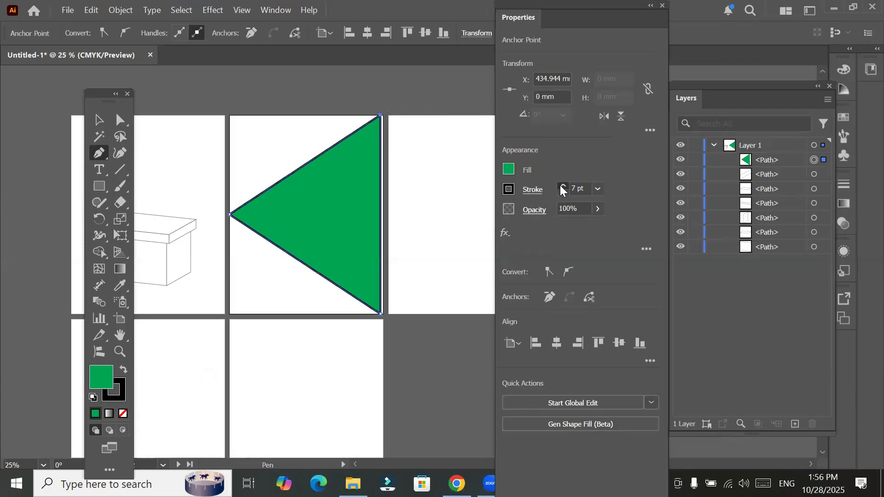
{"action": "left_click", "coordinate": [562, 187]}
{"action": "left_click", "coordinate": [563, 186]}
{"action": "left_click", "coordinate": [562, 187]}
{"action": "left_click", "coordinate": [562, 187]}
{"action": "left_click", "coordinate": [562, 186]}
{"action": "left_click", "coordinate": [563, 187]}
{"action": "left_click", "coordinate": [562, 187]}
{"action": "left_click", "coordinate": [563, 187]}
{"action": "left_click", "coordinate": [563, 187]}
{"action": "left_click", "coordinate": [562, 187]}
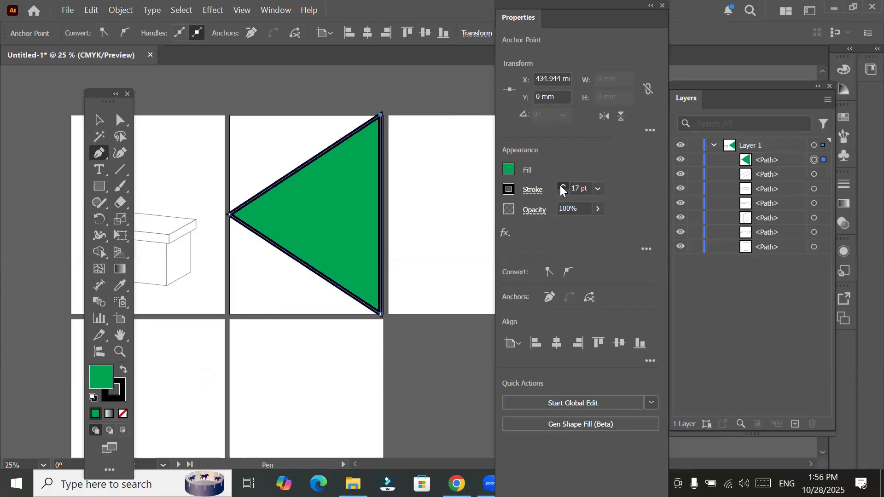
{"action": "left_click", "coordinate": [563, 187]}
{"action": "left_click", "coordinate": [563, 186]}
{"action": "left_click", "coordinate": [562, 187]}
{"action": "left_click", "coordinate": [562, 187]}
{"action": "left_click", "coordinate": [563, 187]}
{"action": "left_click", "coordinate": [562, 187]}
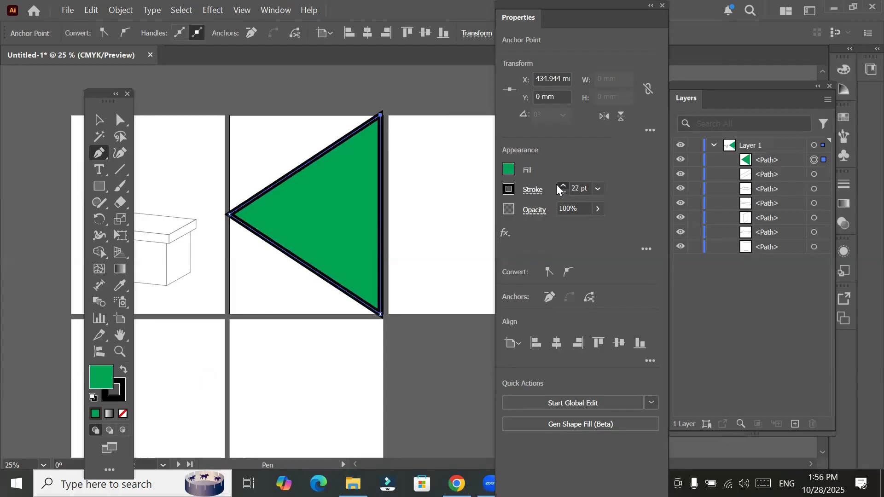
Step: Fill the triangle with red and lower its opacity to 0%
{"action": "left_click", "coordinate": [511, 172]}
{"action": "left_click", "coordinate": [397, 218]}
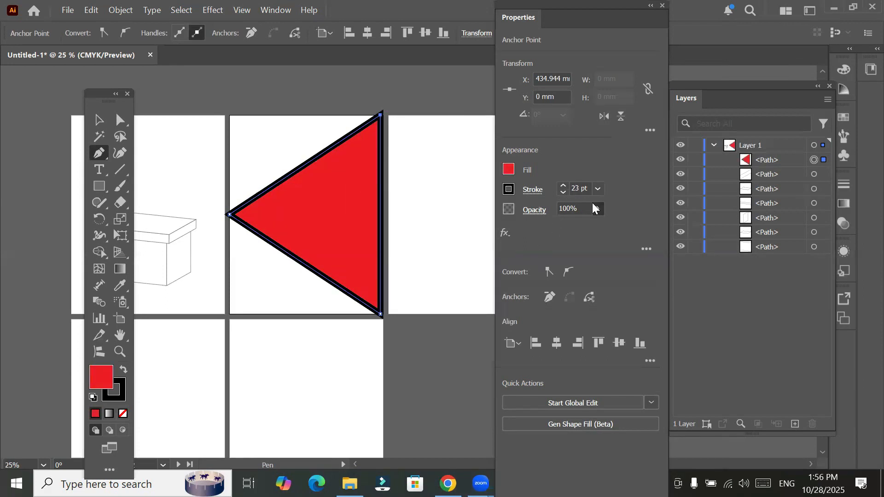
{"action": "mouse_move", "coordinate": [570, 228]}
{"action": "left_mouse_down"}
{"action": "mouse_move", "coordinate": [554, 229]}
{"action": "mouse_move", "coordinate": [618, 219]}
{"action": "mouse_move", "coordinate": [571, 229]}
{"action": "left_mouse_up"}
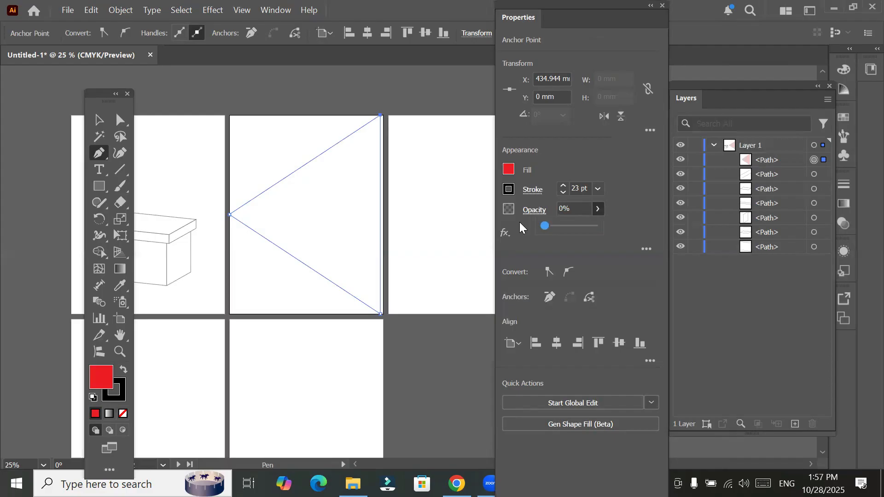
Step: Deselect the fully transparent triangle and target it again through its entry in the layer list
{"action": "left_click", "coordinate": [649, 6]}
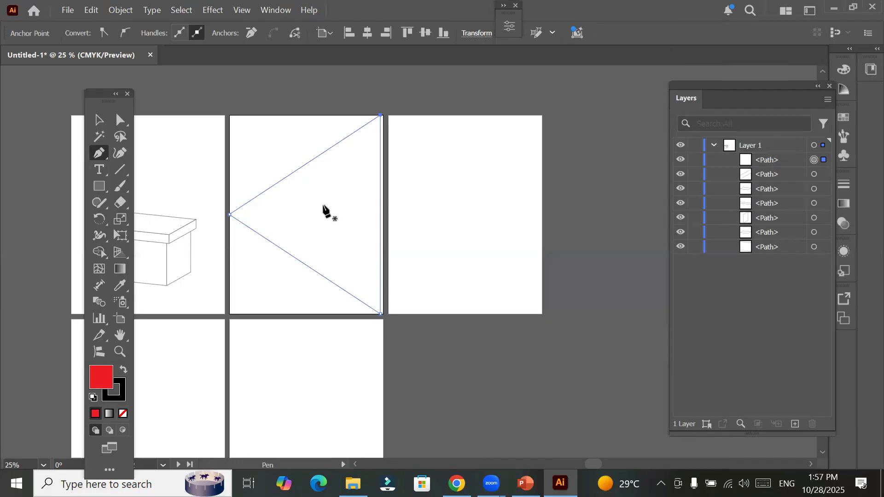
{"action": "left_click", "coordinate": [99, 120]}
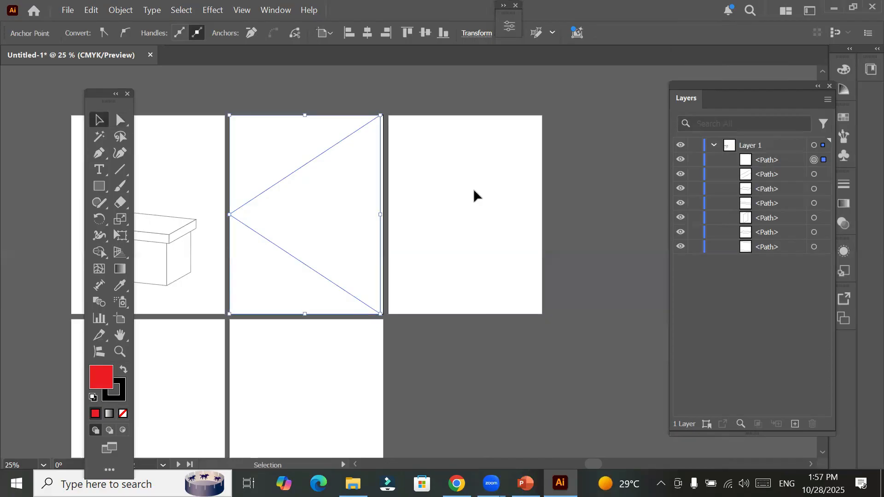
{"action": "left_click", "coordinate": [461, 197]}
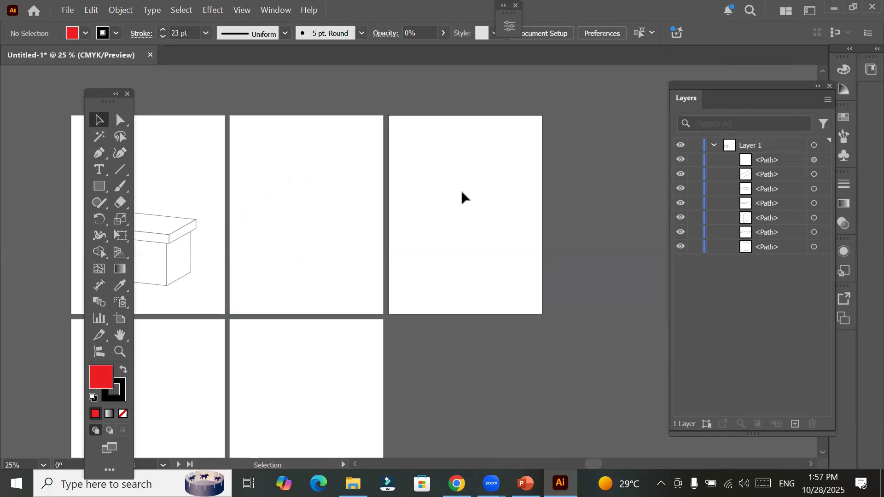
{"action": "left_click", "coordinate": [814, 160]}
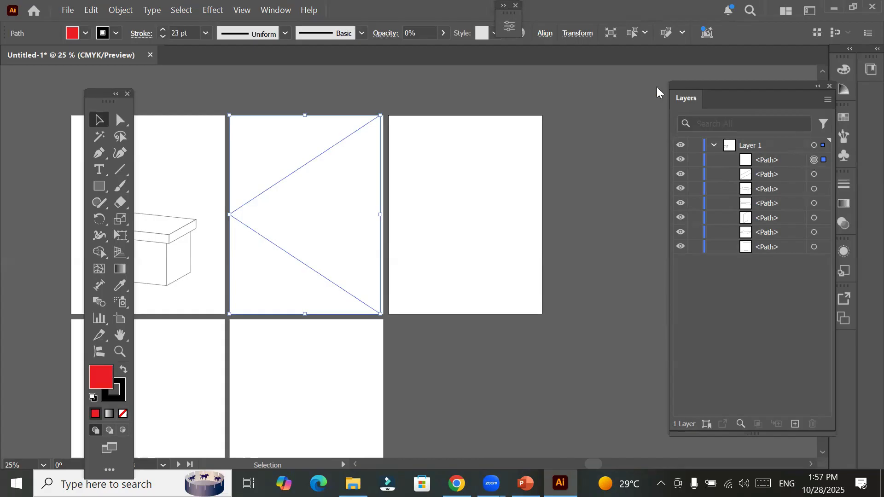
Step: Reposition the Layers panel and reopen the Properties panel beside it
{"action": "left_click_drag", "start_coordinate": [686, 88], "coordinate": [593, 234]}
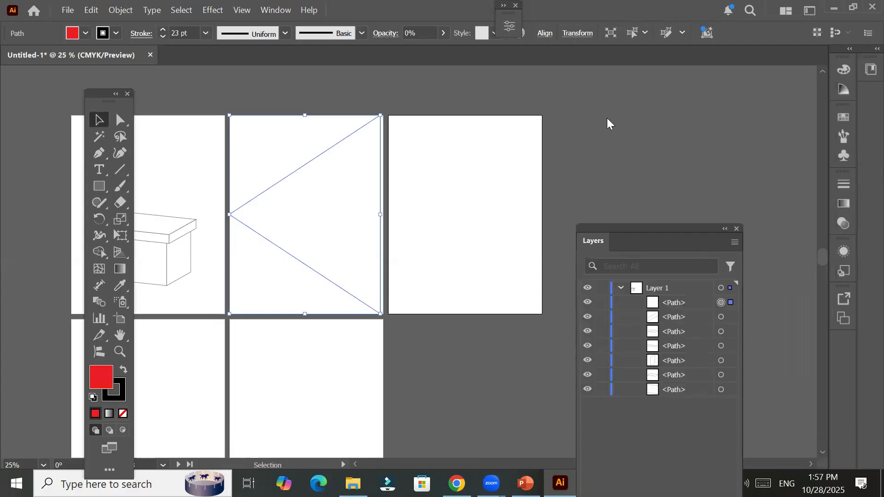
{"action": "left_click_drag", "start_coordinate": [641, 123], "coordinate": [698, 85]}
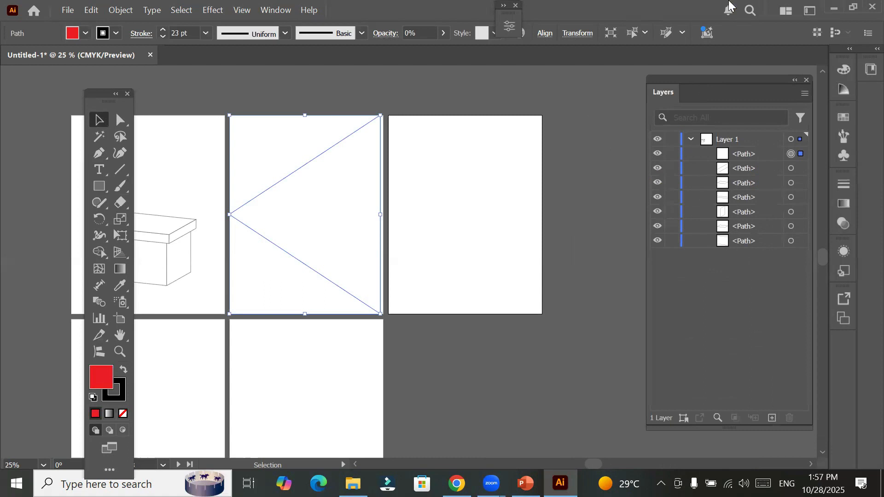
{"action": "left_click", "coordinate": [517, 26]}
{"action": "left_click_drag", "start_coordinate": [488, 32], "coordinate": [543, 41]}
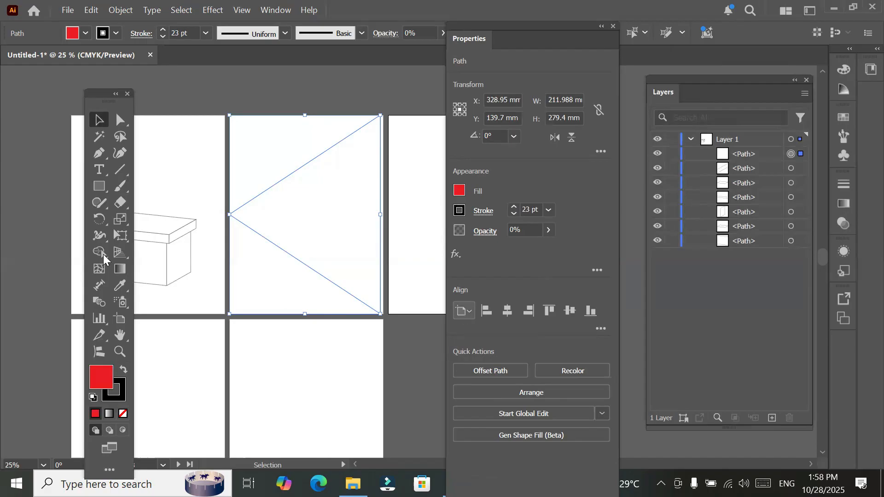
Step: Draw a narrow vertical ellipse about 50 mm wide and 154 mm high over the triangle's left tip
{"action": "left_click", "coordinate": [103, 191]}
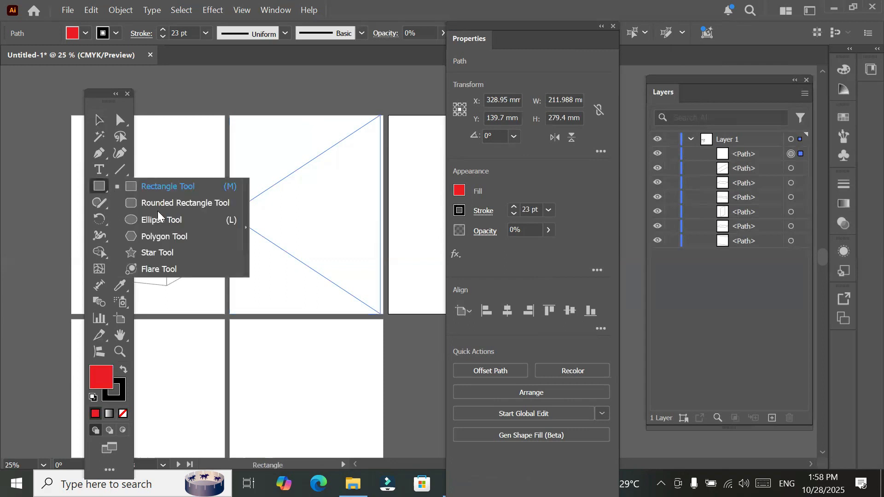
{"action": "key", "text": "l"}
{"action": "left_click_drag", "start_coordinate": [235, 159], "coordinate": [273, 276]}
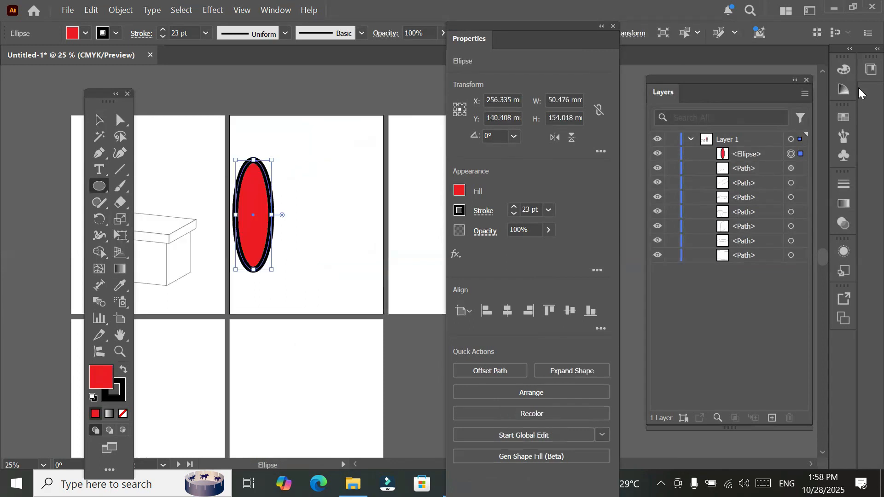
Step: Target the transparent triangle in the layer list and set its opacity to 100%
{"action": "left_click", "coordinate": [790, 168]}
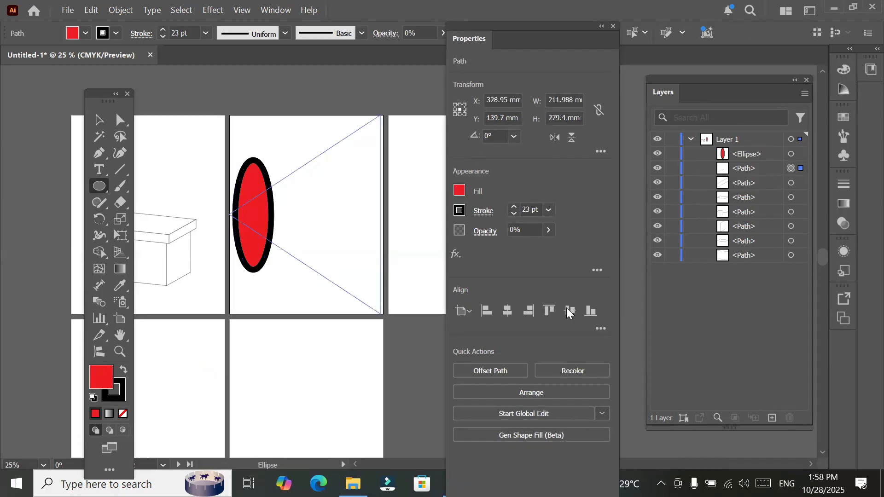
{"action": "left_click", "coordinate": [549, 230]}
{"action": "left_click", "coordinate": [570, 244]}
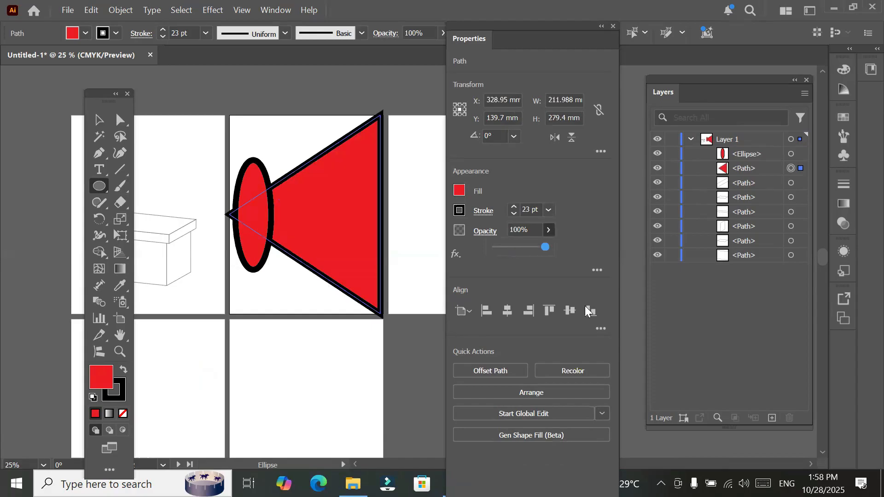
Step: Select the triangle and the ellipse together and merge them with the Pathfinder Unite mode
{"action": "left_click", "coordinate": [791, 168]}
{"action": "left_click", "coordinate": [790, 154], "text": "shift"}
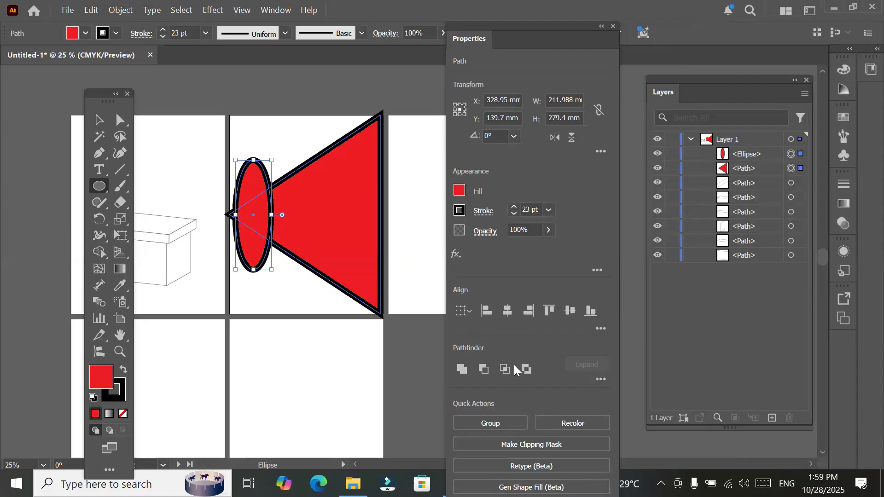
{"action": "left_click", "coordinate": [461, 369]}
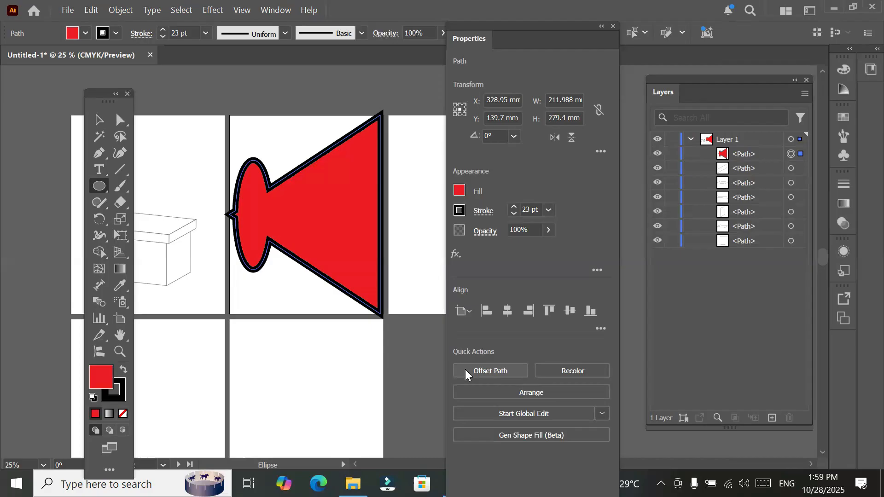
Step: Delete the merged red shape from the second artboard
{"action": "left_click", "coordinate": [98, 119]}
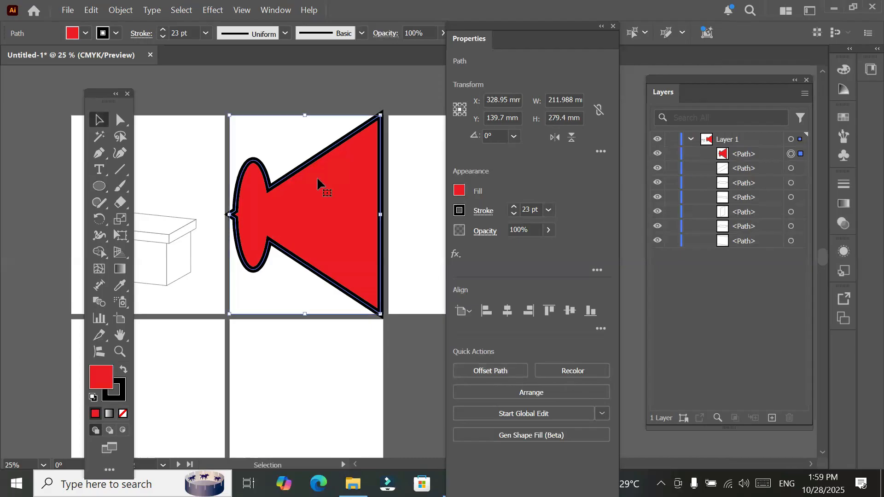
{"action": "key", "text": "Delete"}
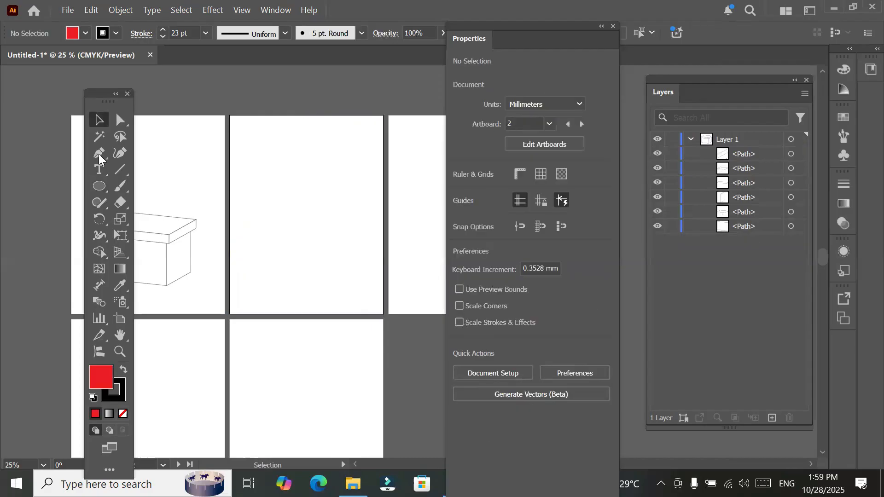
Step: Activate the Pen tool and set the fill to None for new paths
{"action": "left_click", "coordinate": [100, 154]}
{"action": "left_click", "coordinate": [99, 155]}
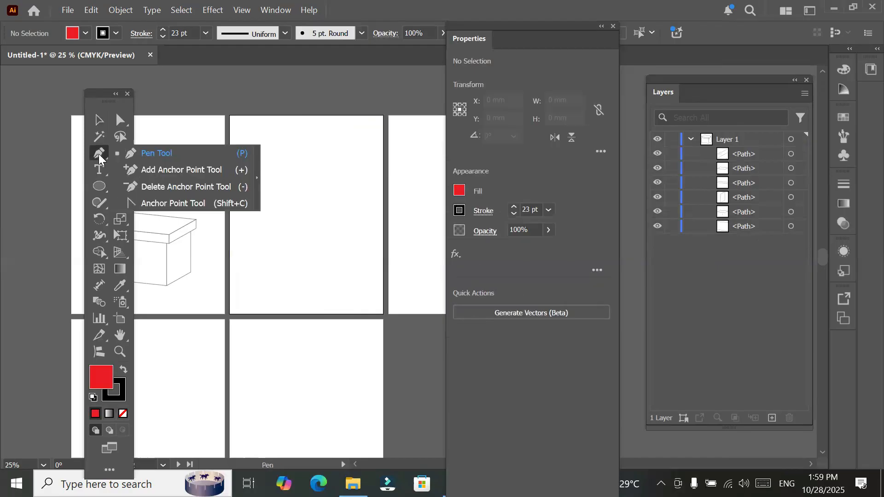
{"action": "left_click", "coordinate": [154, 154]}
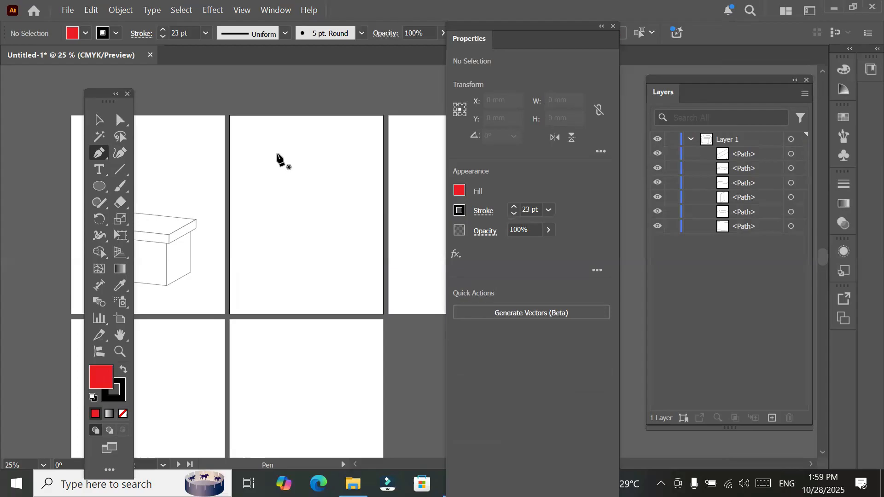
{"action": "left_click", "coordinate": [460, 190]}
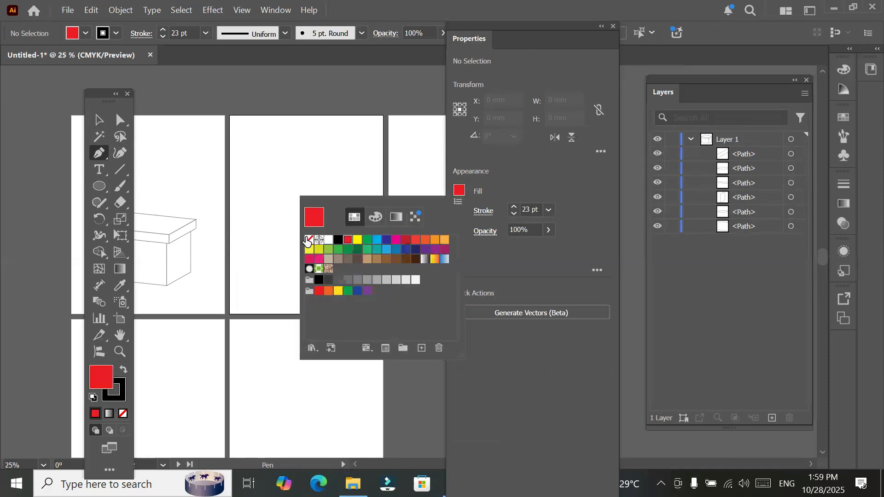
{"action": "key", "text": "slash"}
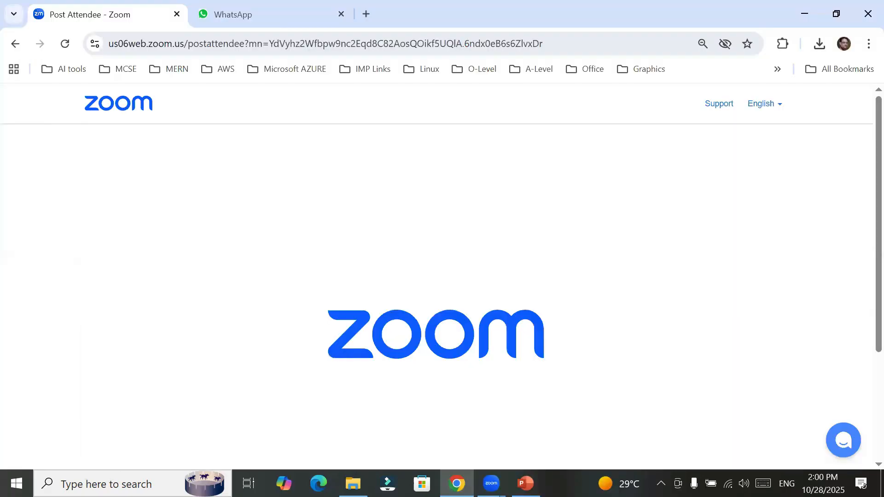
Step: Relaunch Adobe Illustrator 2025 and reopen the recovered document, moving the toolbar clear of the box drawing
{"action": "left_click", "coordinate": [106, 484]}
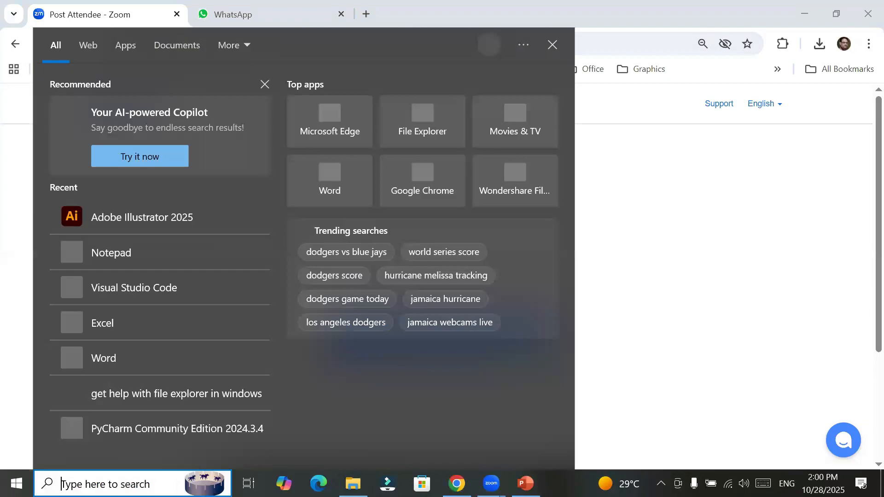
{"action": "type", "text": "illu"}
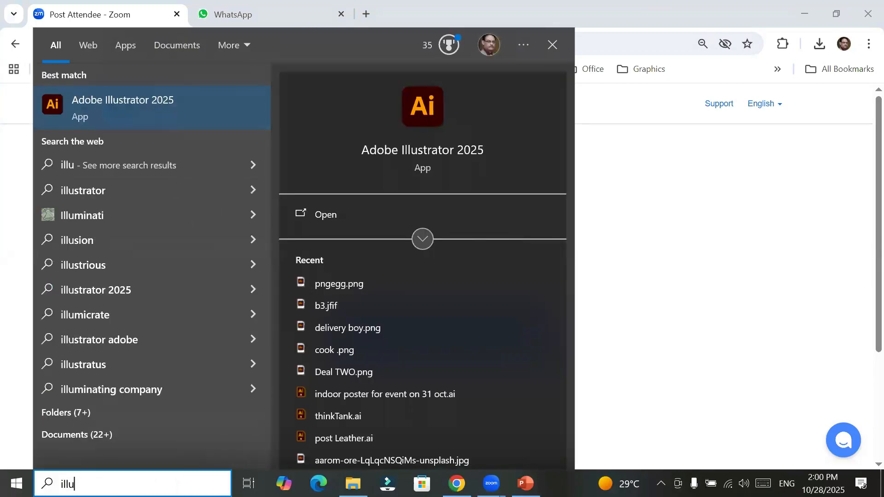
{"action": "key", "text": "Return"}
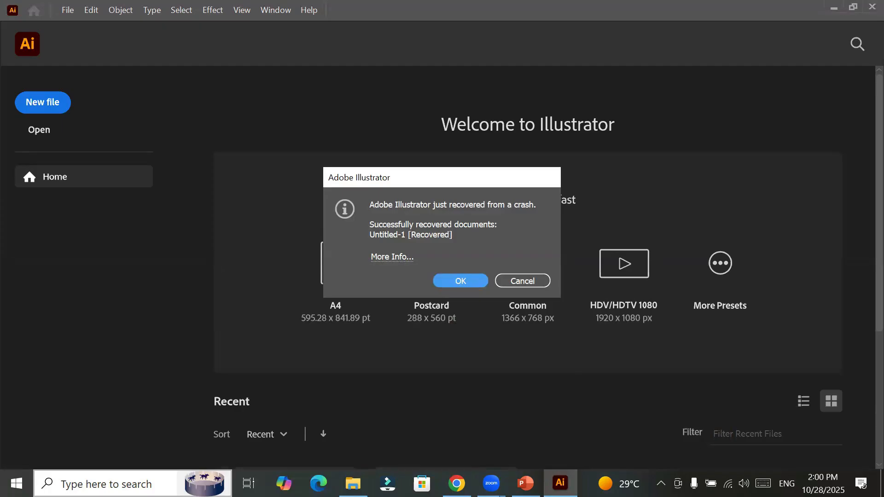
{"action": "left_click", "coordinate": [458, 282]}
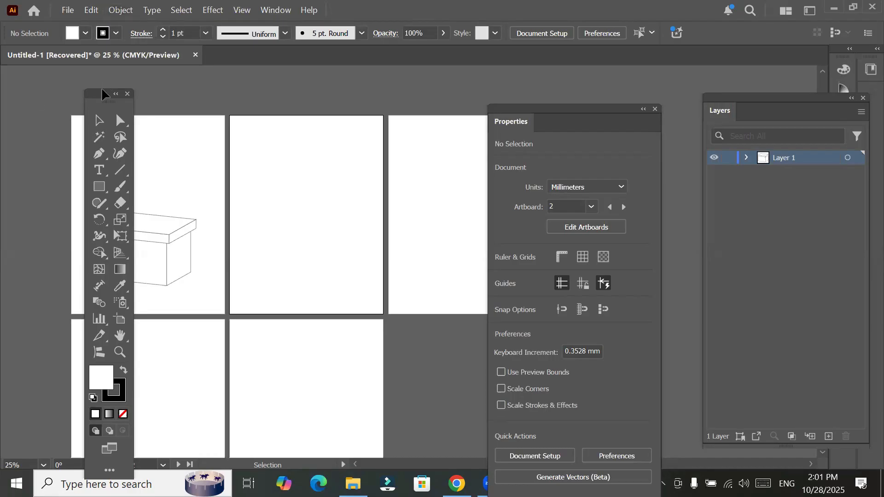
{"action": "left_click_drag", "start_coordinate": [105, 95], "coordinate": [52, 84]}
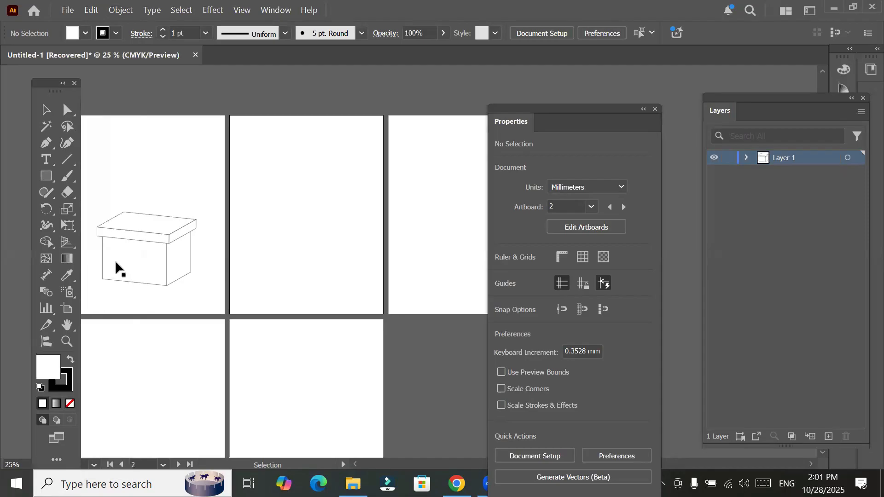
Step: Activate the Pen tool in the recovered document and set the fill to None
{"action": "left_click", "coordinate": [46, 143]}
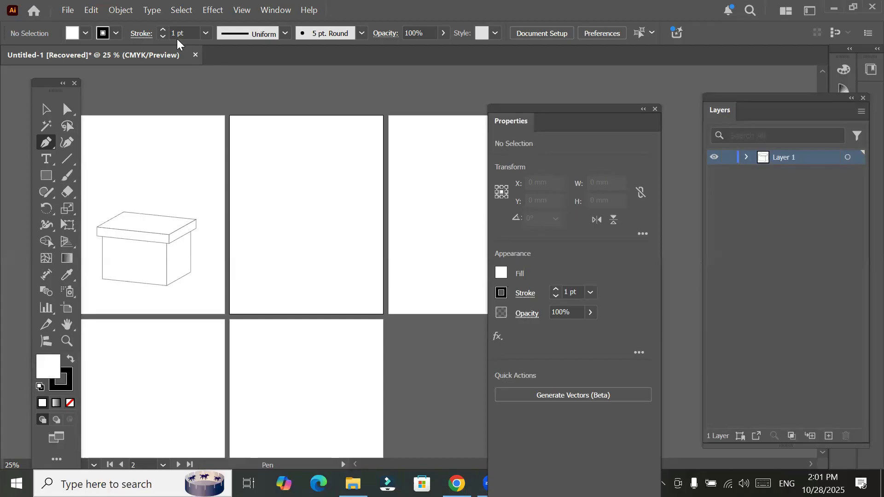
{"action": "left_click", "coordinate": [85, 33]}
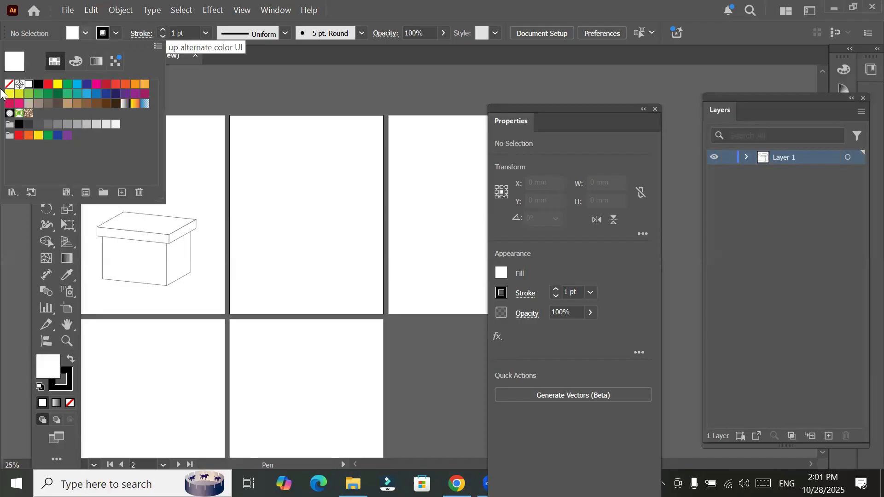
{"action": "left_click", "coordinate": [9, 85]}
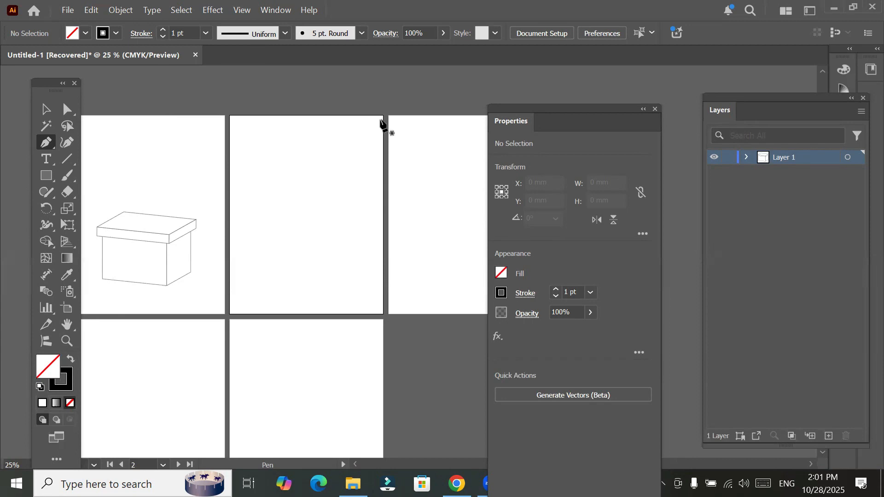
Step: Draw an open V-shaped path on the second artboard, from its upper right corner through the middle to its upper left corner
{"action": "left_click", "coordinate": [383, 117]}
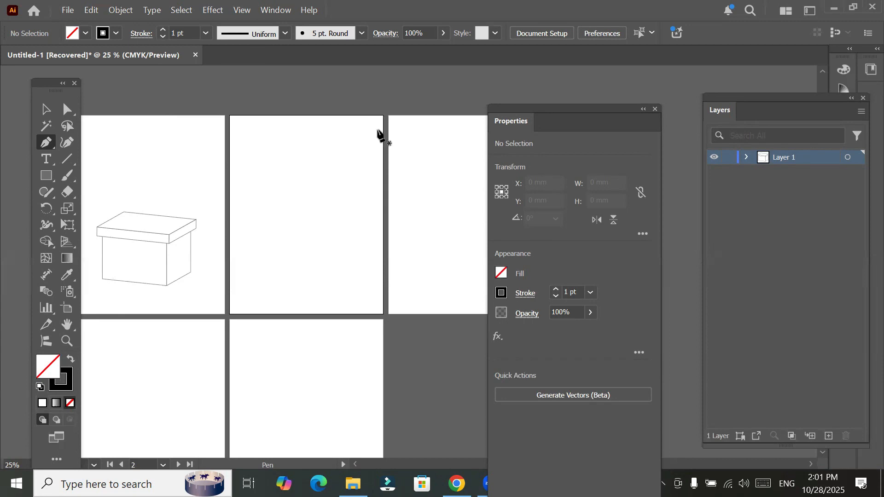
{"action": "left_click", "coordinate": [316, 211]}
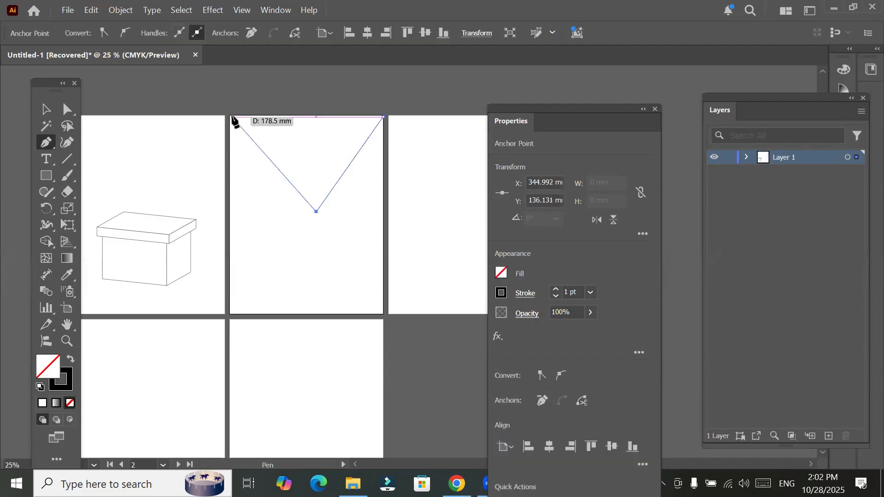
{"action": "left_click", "coordinate": [231, 116]}
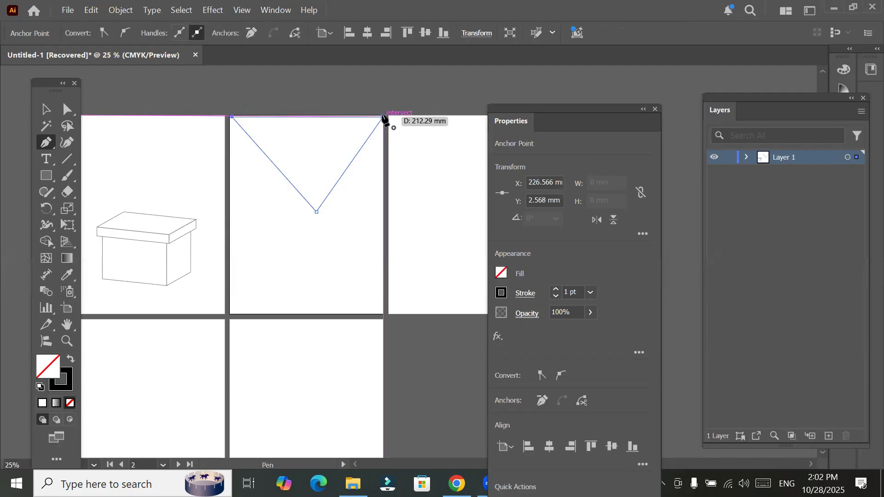
{"action": "left_click", "coordinate": [384, 119]}
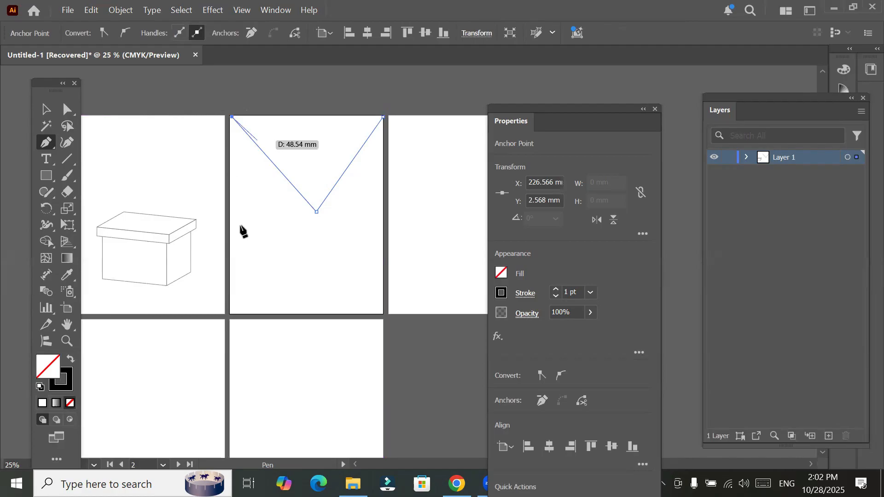
{"action": "left_click", "coordinate": [230, 311]}
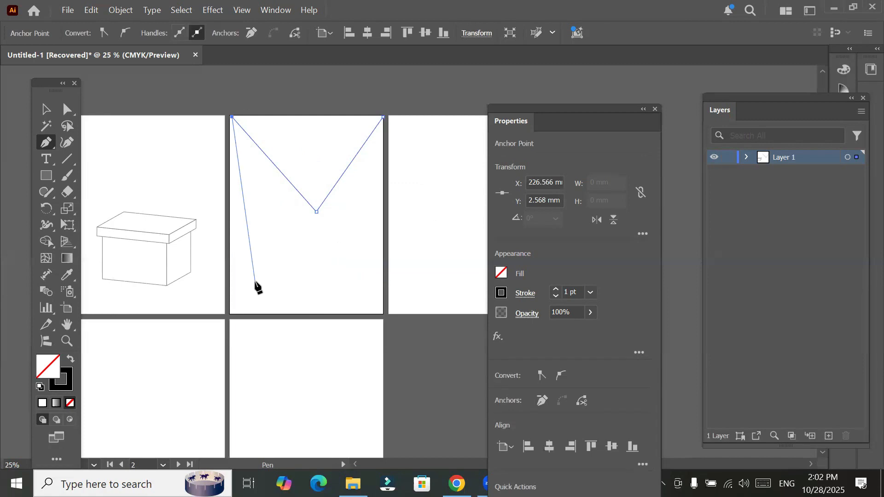
{"action": "key", "text": "Escape"}
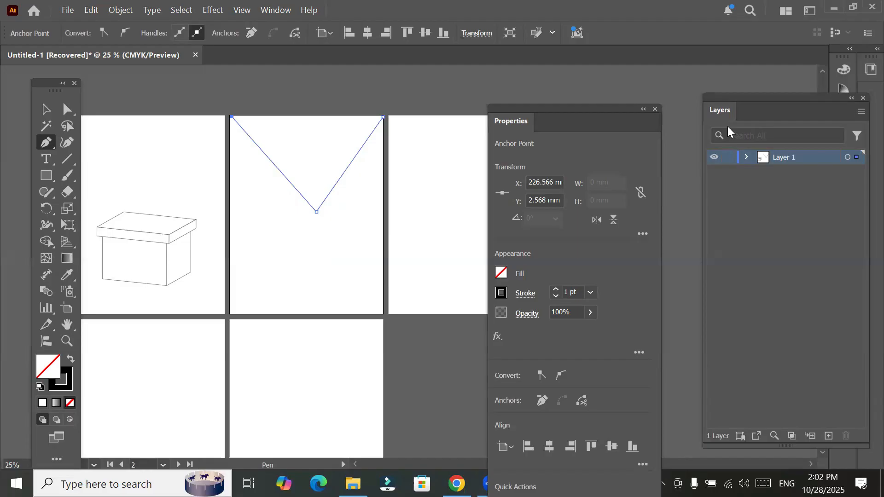
Step: Target the V-shaped path in the expanded Layer 1 and set its stroke weight to 10 pt
{"action": "left_click", "coordinate": [747, 157]}
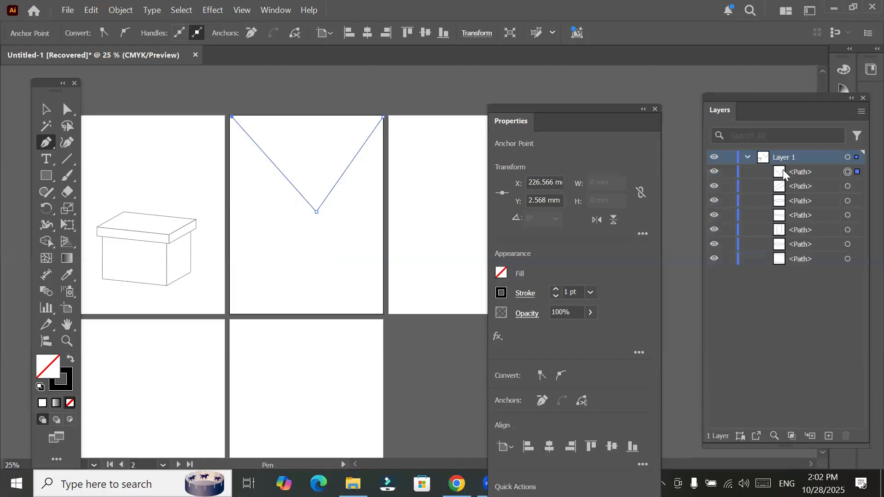
{"action": "left_click", "coordinate": [846, 172]}
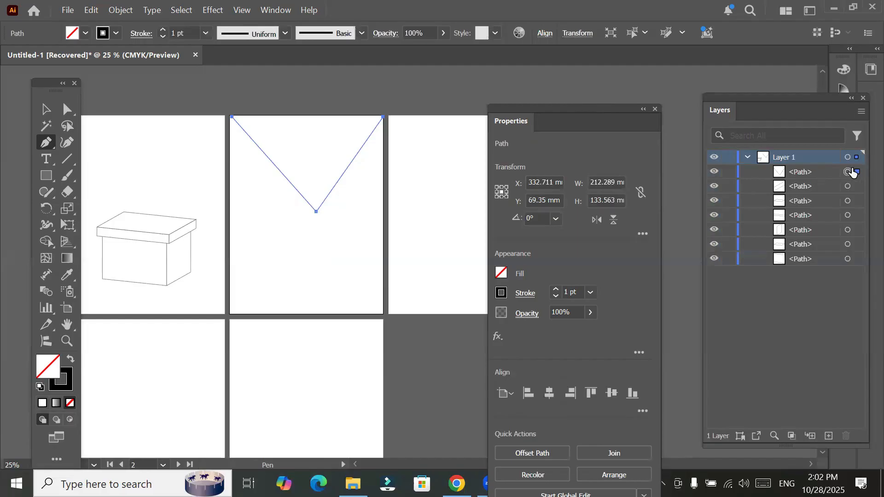
{"action": "left_click", "coordinate": [163, 30]}
{"action": "left_click", "coordinate": [163, 30]}
{"action": "left_click", "coordinate": [163, 30]}
{"action": "left_click", "coordinate": [163, 29]}
{"action": "left_click", "coordinate": [162, 29]}
{"action": "left_click", "coordinate": [163, 30]}
{"action": "left_click", "coordinate": [162, 29]}
{"action": "left_click", "coordinate": [163, 30]}
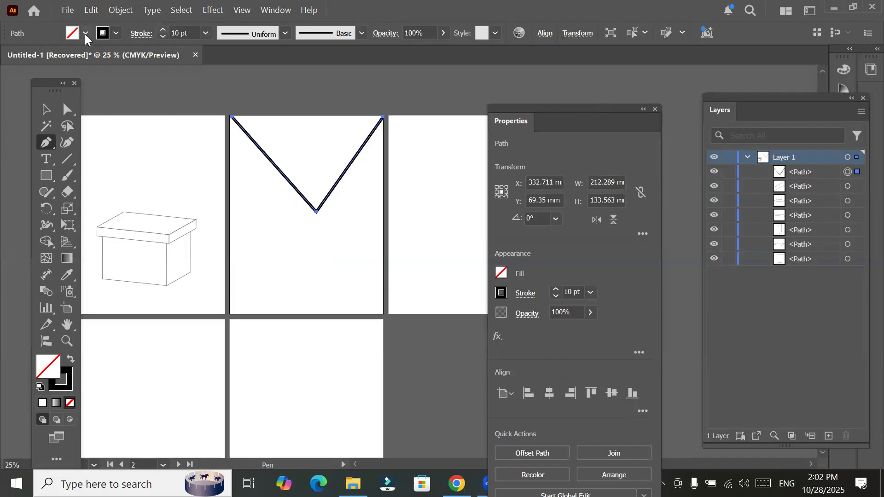
Step: Try a red fill on the V-shaped path and set its fill back to None
{"action": "left_click", "coordinate": [86, 34]}
{"action": "left_click", "coordinate": [48, 85]}
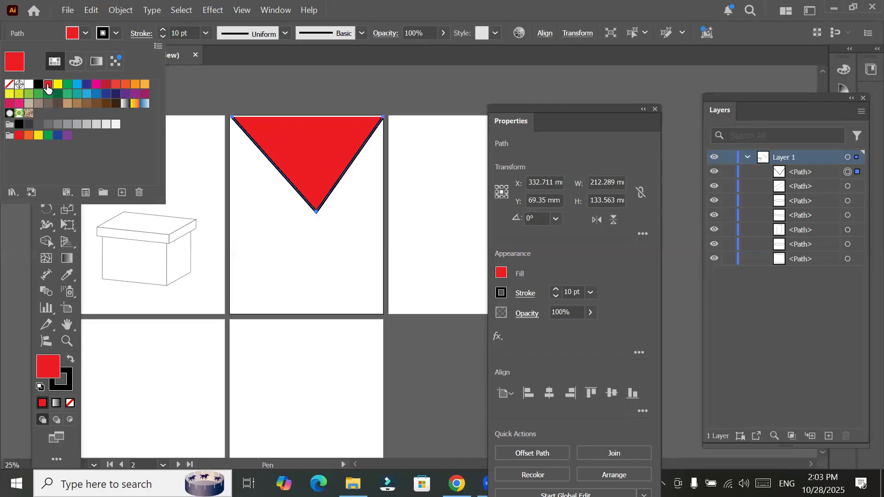
{"action": "left_click", "coordinate": [86, 36]}
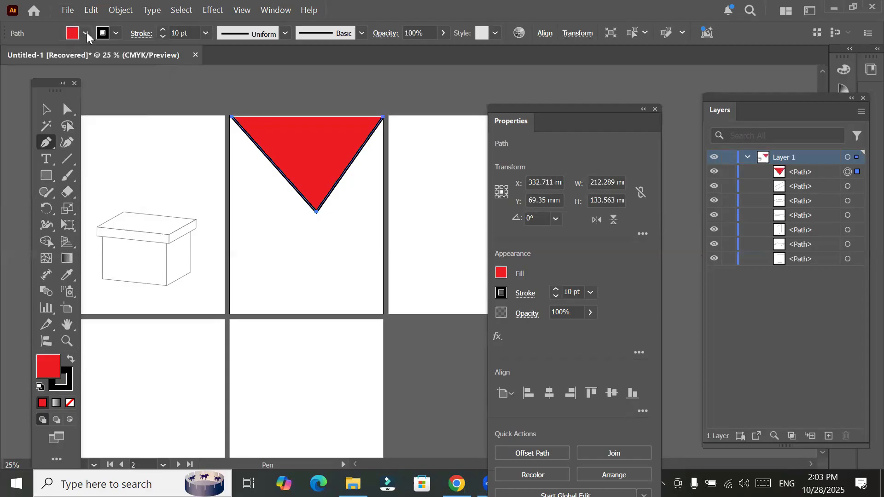
{"action": "left_click", "coordinate": [86, 34]}
{"action": "left_click", "coordinate": [9, 84]}
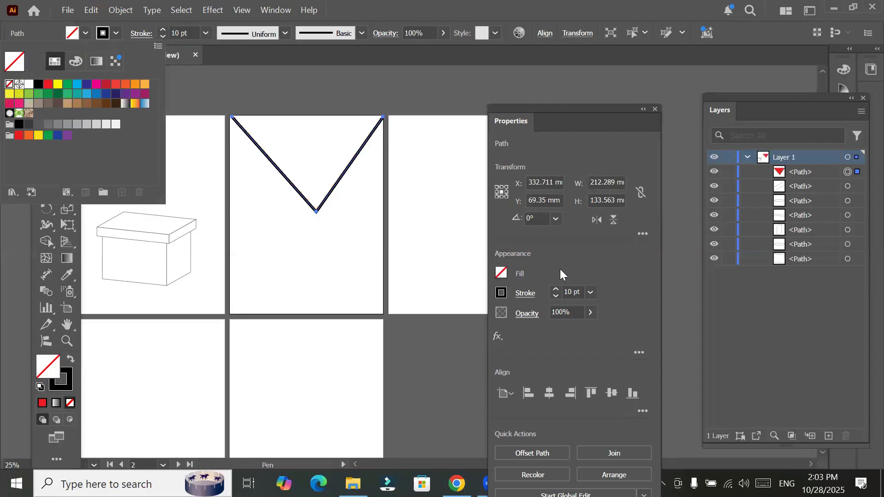
{"action": "key", "text": "Escape"}
Step: Duplicate the V-shaped path twice below the original and set the opacity of all three paths to 26%
{"action": "left_click", "coordinate": [49, 111]}
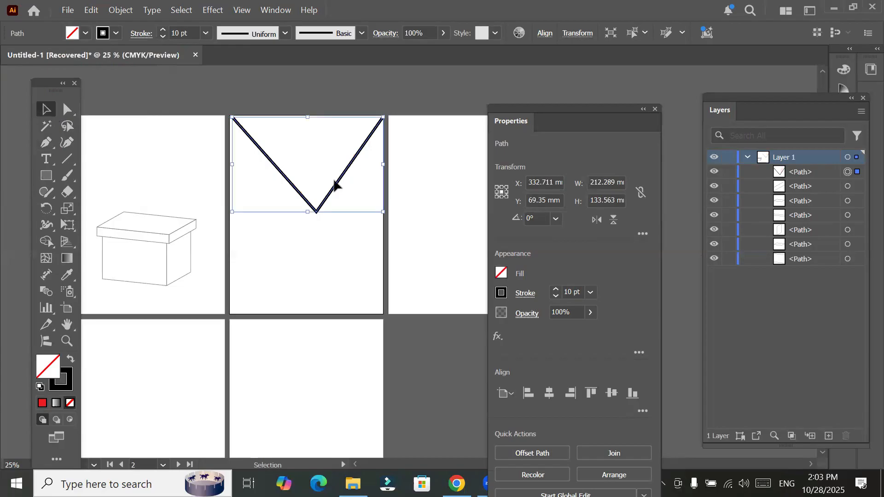
{"action": "left_click_drag", "start_coordinate": [338, 199], "coordinate": [331, 262]}
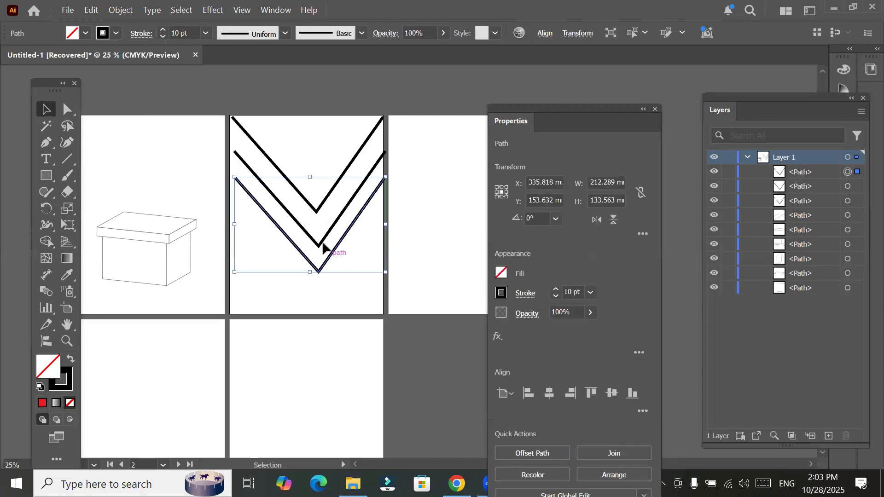
{"action": "left_click_drag", "start_coordinate": [234, 91], "coordinate": [395, 320]}
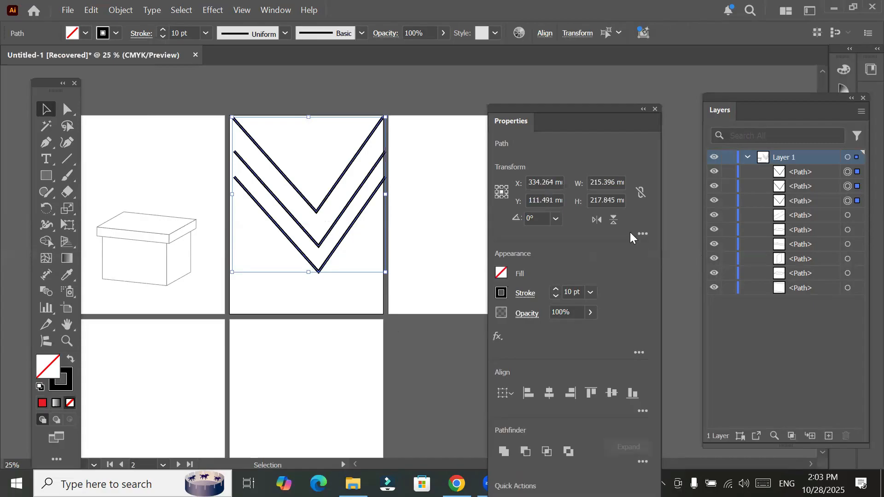
{"action": "left_click", "coordinate": [591, 314]}
{"action": "left_click", "coordinate": [559, 329]}
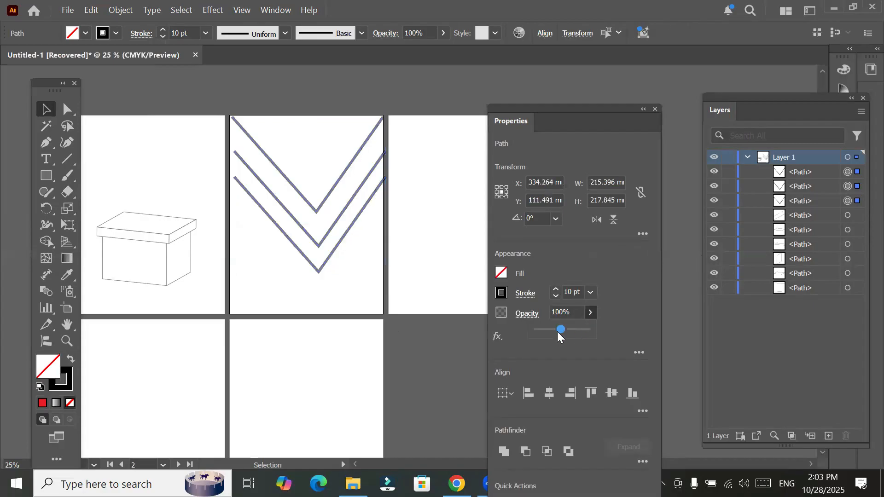
{"action": "left_click", "coordinate": [550, 330]}
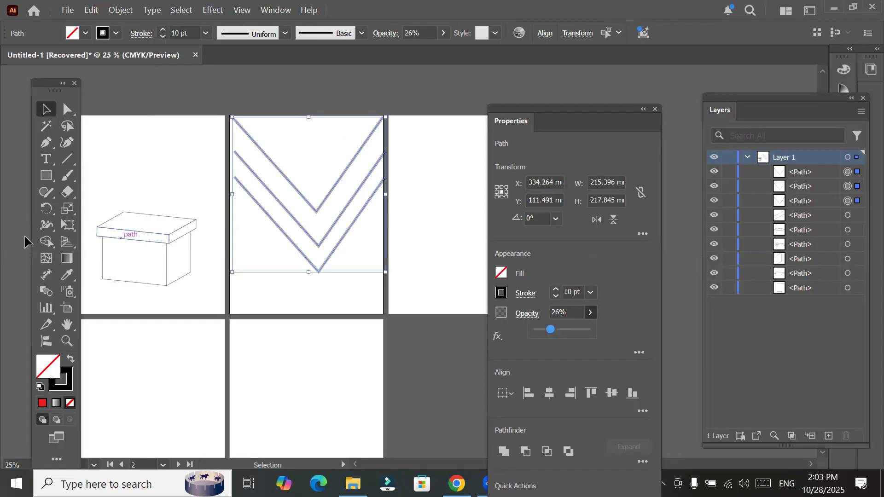
Step: Add an area text block of placeholder text covering most of the second artboard, over the V-shaped paths, and deselect it
{"action": "left_click", "coordinate": [50, 160]}
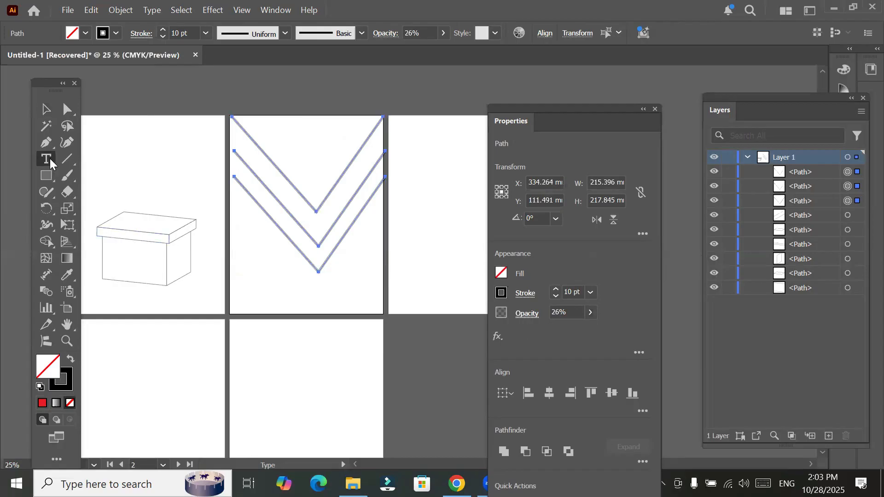
{"action": "right_click", "coordinate": [50, 159]}
{"action": "left_click", "coordinate": [102, 157]}
{"action": "left_click_drag", "start_coordinate": [250, 122], "coordinate": [372, 306]}
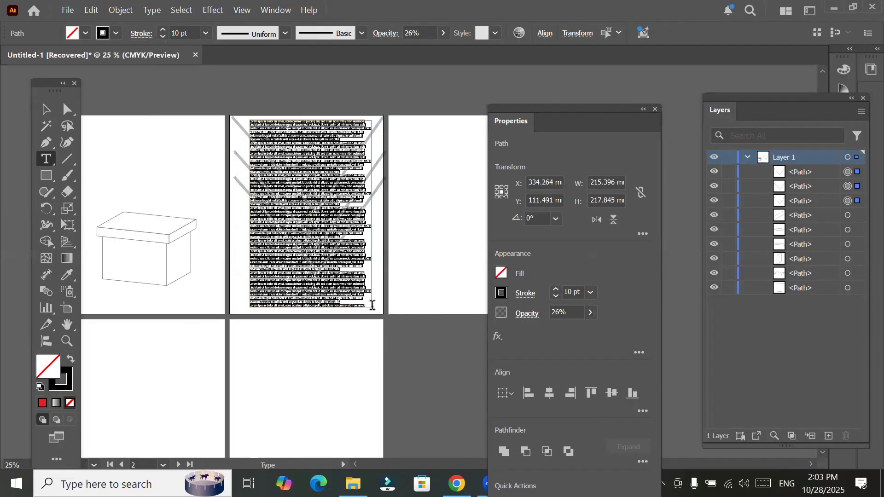
{"action": "left_click", "coordinate": [45, 110]}
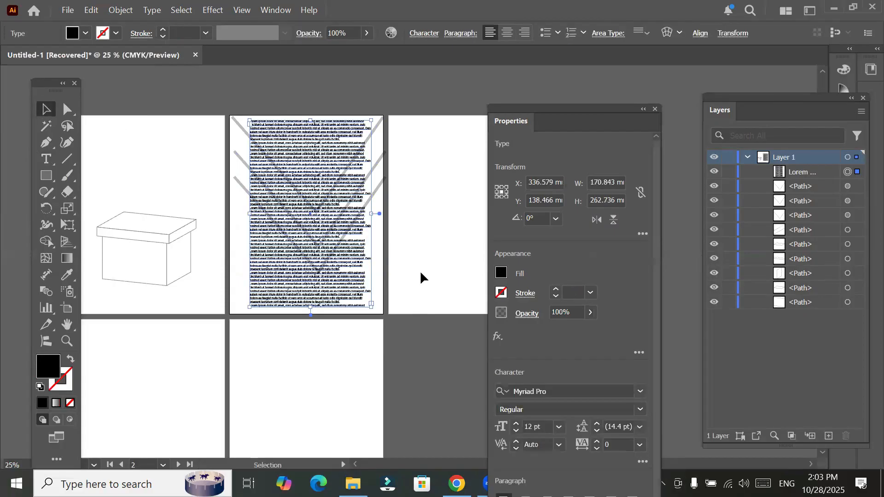
{"action": "left_click", "coordinate": [169, 172]}
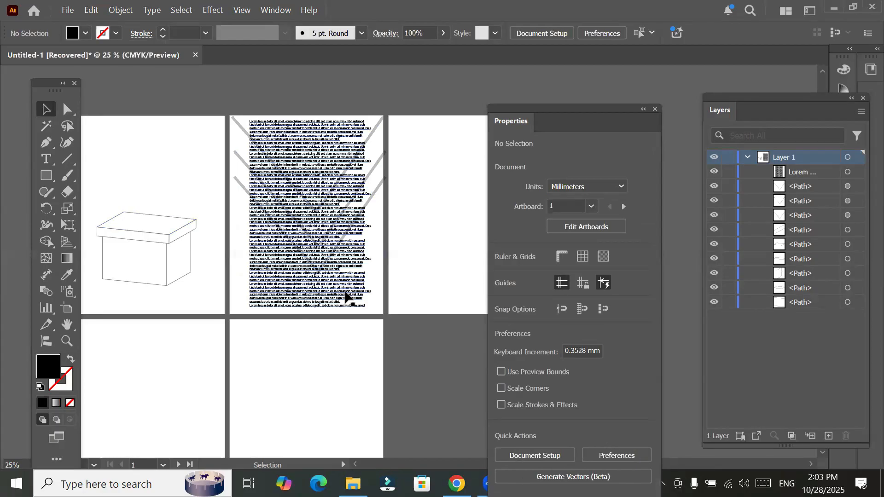
Step: Undo the placeholder text, the opacity change, the copies and the original V-shaped path on the second artboard
{"action": "key", "text": "ctrl+z"}
{"action": "key", "text": "ctrl+z"}
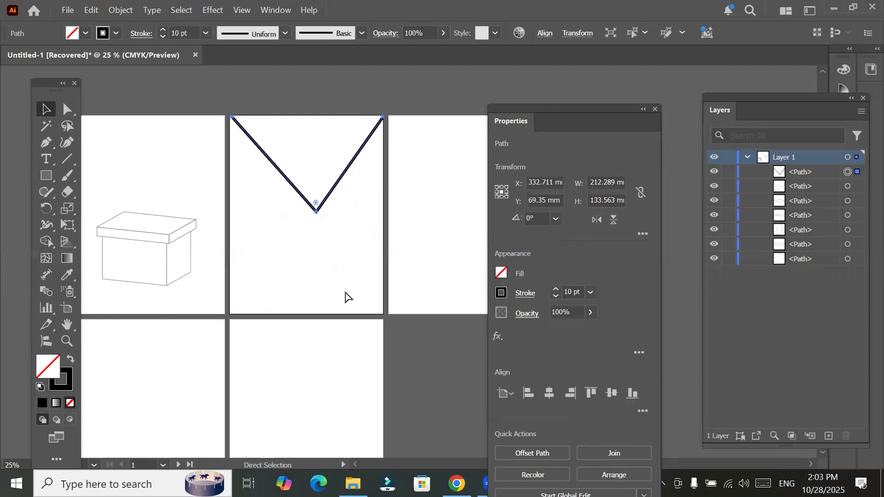
{"action": "key", "text": "ctrl+z"}
{"action": "key", "text": "ctrl+z"}
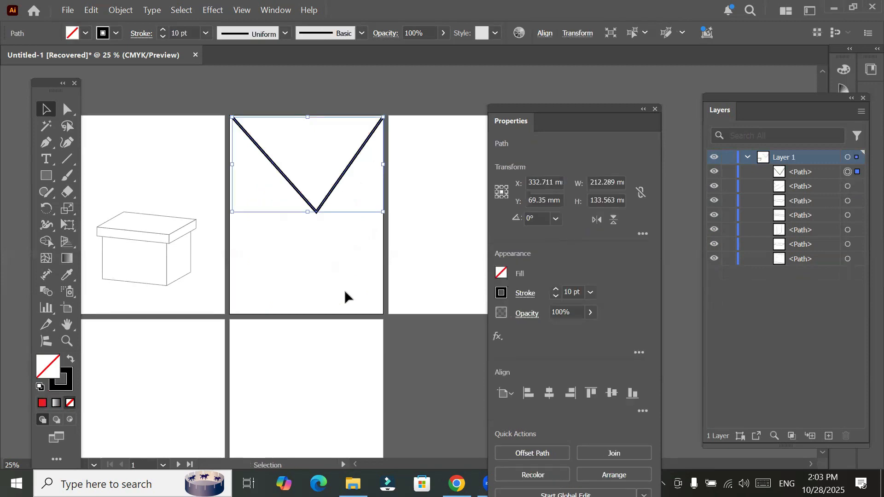
{"action": "key", "text": "ctrl+z"}
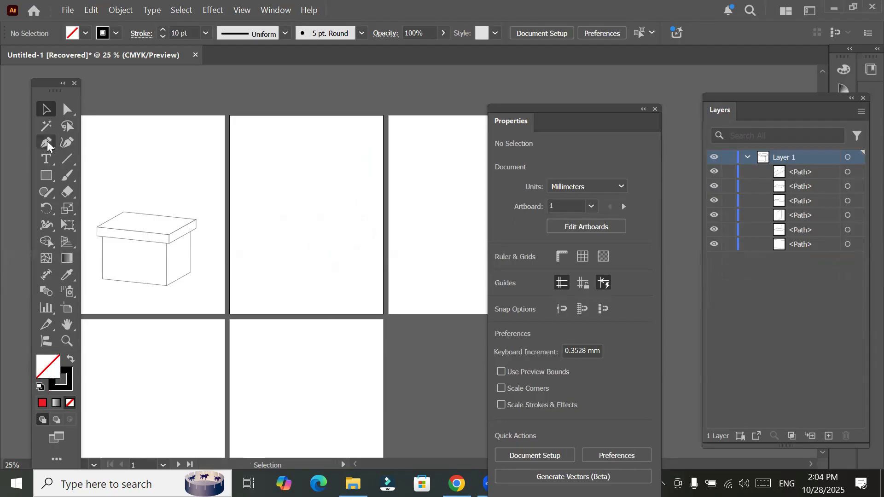
Step: Draw an unfilled circle about 72 mm in diameter in the second artboard's upper right area and duplicate it directly below
{"action": "left_click", "coordinate": [43, 179]}
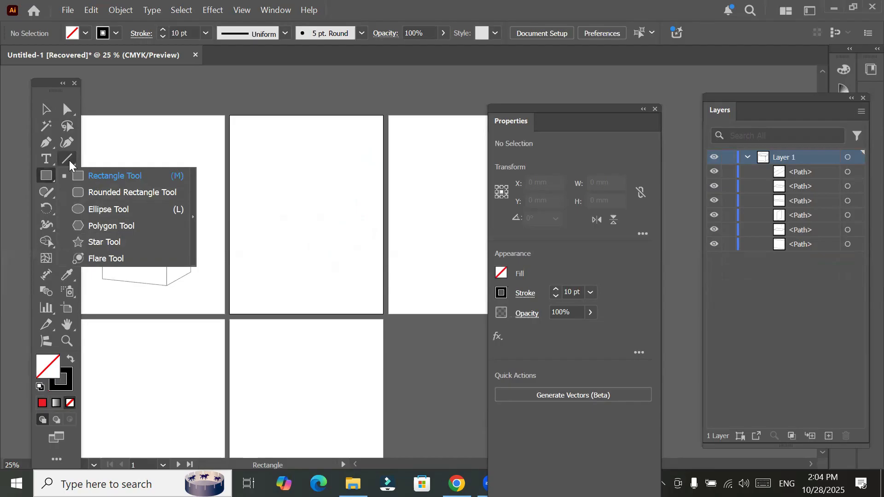
{"action": "left_click", "coordinate": [97, 211]}
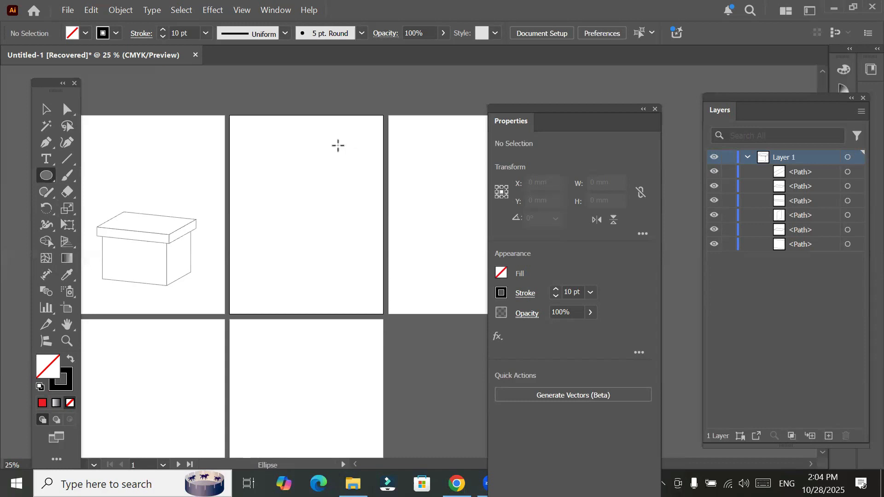
{"action": "left_click_drag", "start_coordinate": [322, 146], "coordinate": [326, 318]}
{"action": "key", "text": "v"}
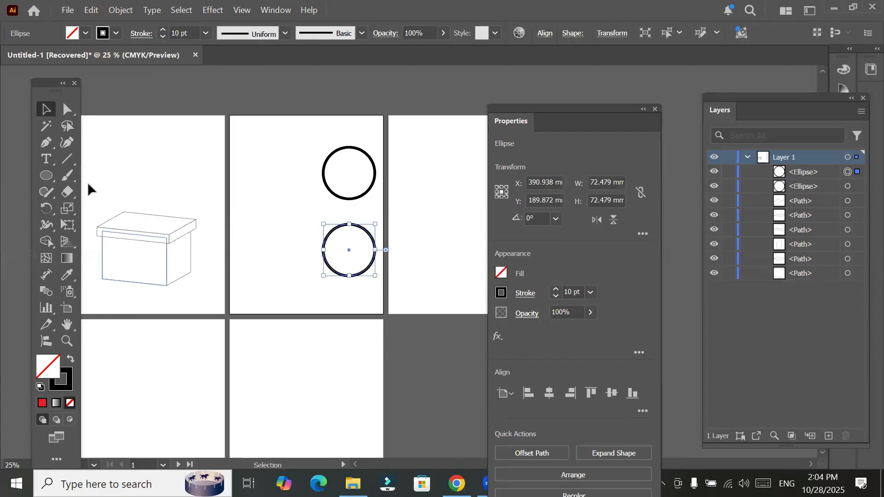
Step: Add the heading "Sky Travels" at the top of the second artboard, enlarge it to about 98 mm wide and shift it towards the upper left corner
{"action": "left_click", "coordinate": [47, 159]}
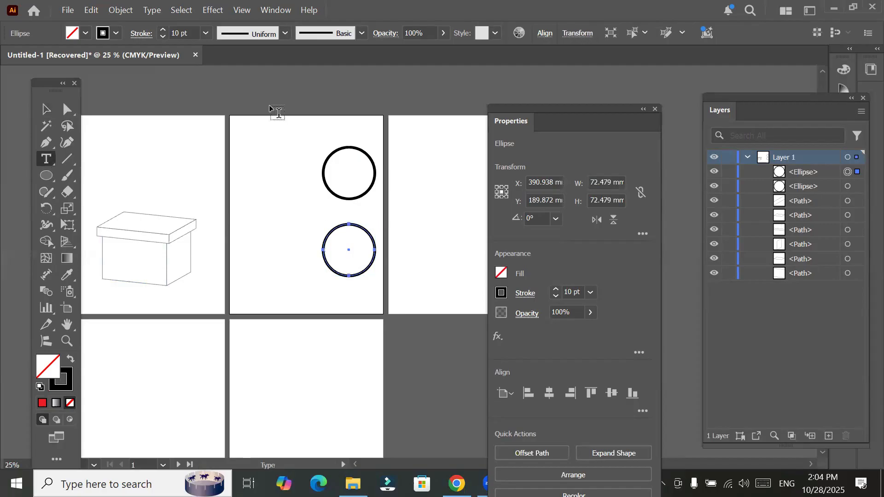
{"action": "left_click", "coordinate": [269, 129]}
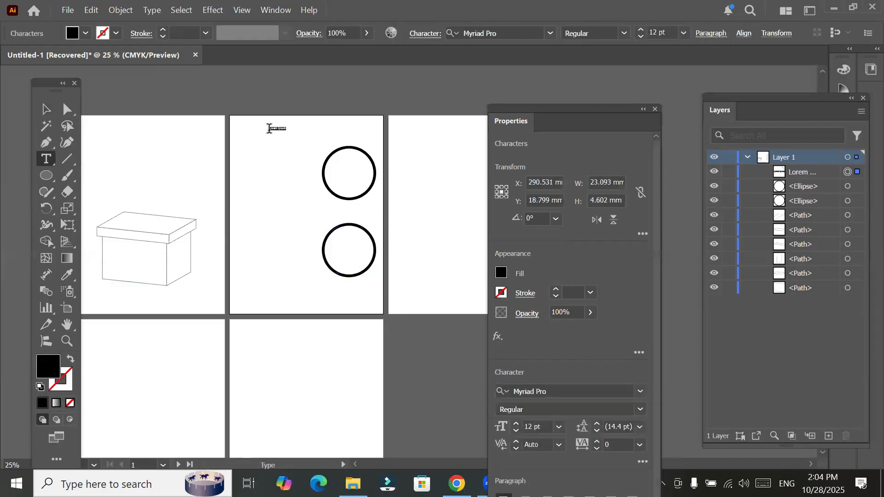
{"action": "type", "text": "Sky Travels"}
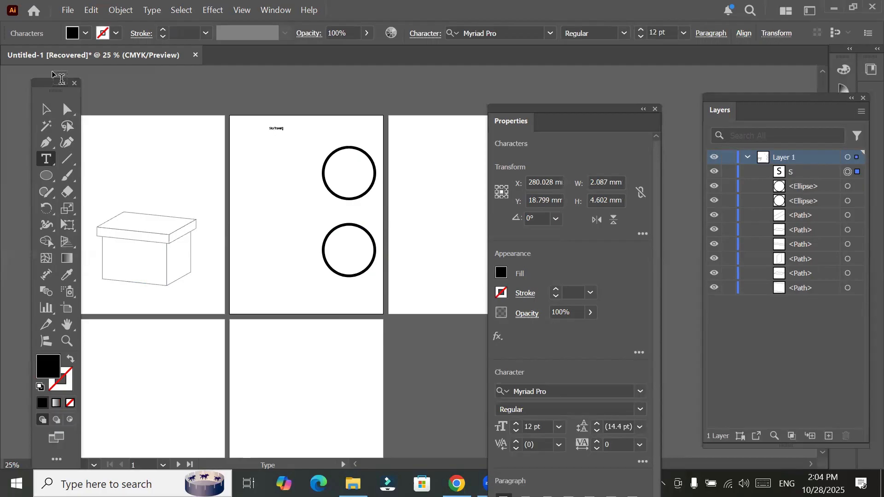
{"action": "left_click", "coordinate": [47, 108]}
{"action": "left_click_drag", "start_coordinate": [282, 133], "coordinate": [339, 166]}
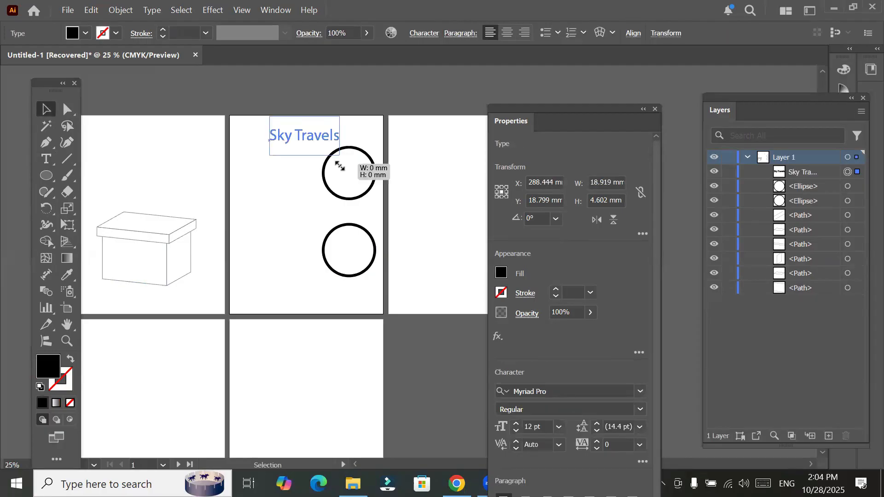
{"action": "left_click_drag", "start_coordinate": [279, 139], "coordinate": [190, 144]}
{"action": "left_click_drag", "start_coordinate": [95, 164], "coordinate": [95, 163]}
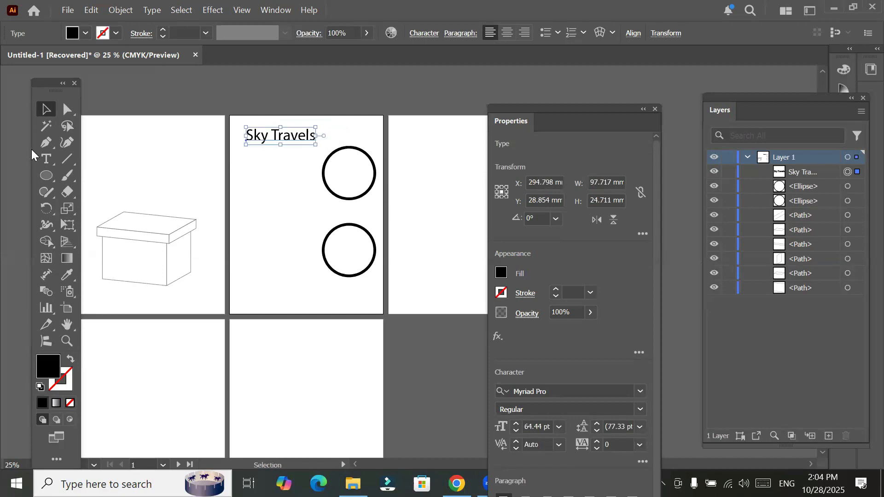
Step: Add placeholder text blocks of about 109 × 85 mm and 96 × 80 mm beside the upper and lower circles, left-aligning the lower block with the upper one
{"action": "left_click", "coordinate": [41, 159]}
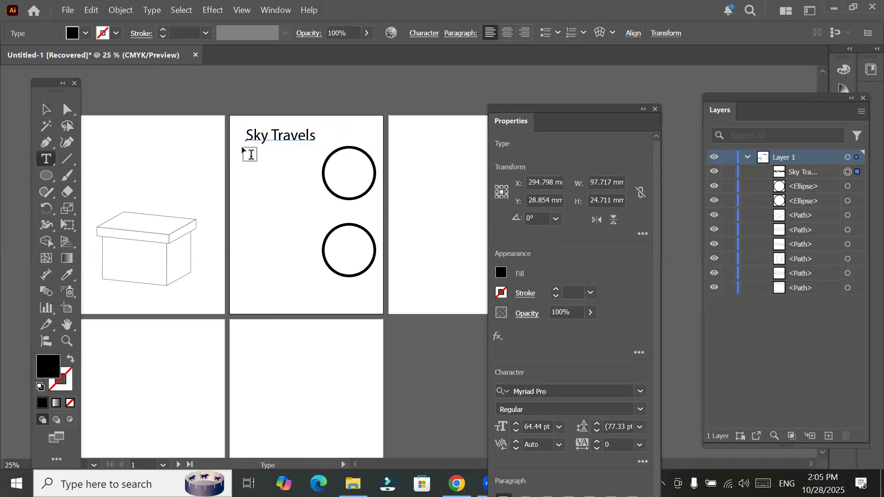
{"action": "left_click_drag", "start_coordinate": [243, 147], "coordinate": [321, 211]}
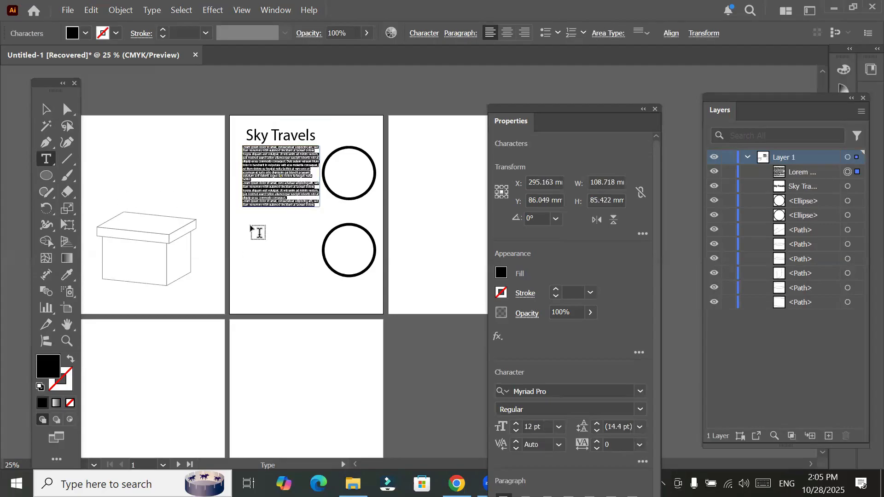
{"action": "left_click_drag", "start_coordinate": [251, 224], "coordinate": [320, 279]}
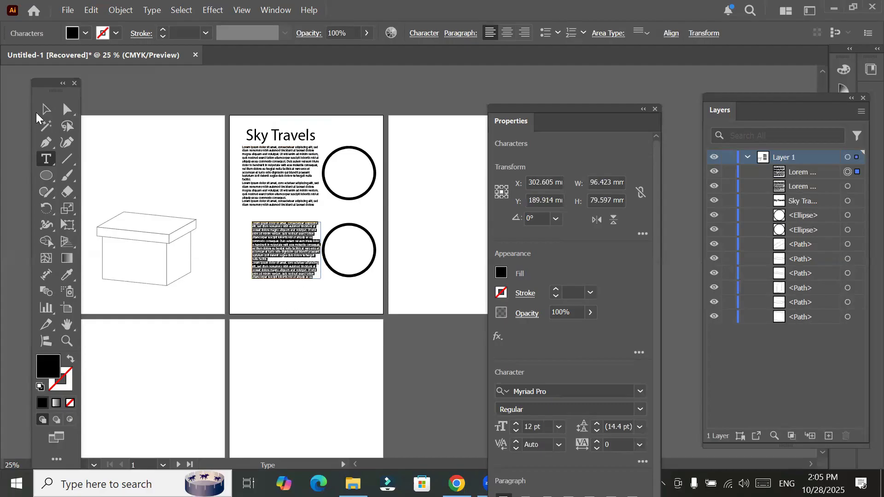
{"action": "mouse_move", "coordinate": [300, 243]}
{"action": "left_mouse_down"}
{"action": "mouse_move", "coordinate": [284, 243]}
{"action": "mouse_move", "coordinate": [292, 248]}
{"action": "left_mouse_up"}
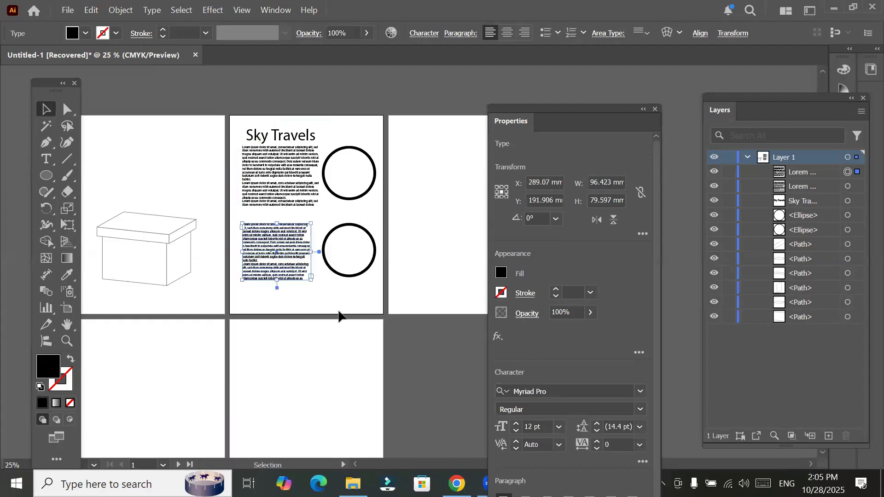
{"action": "left_click", "coordinate": [338, 312]}
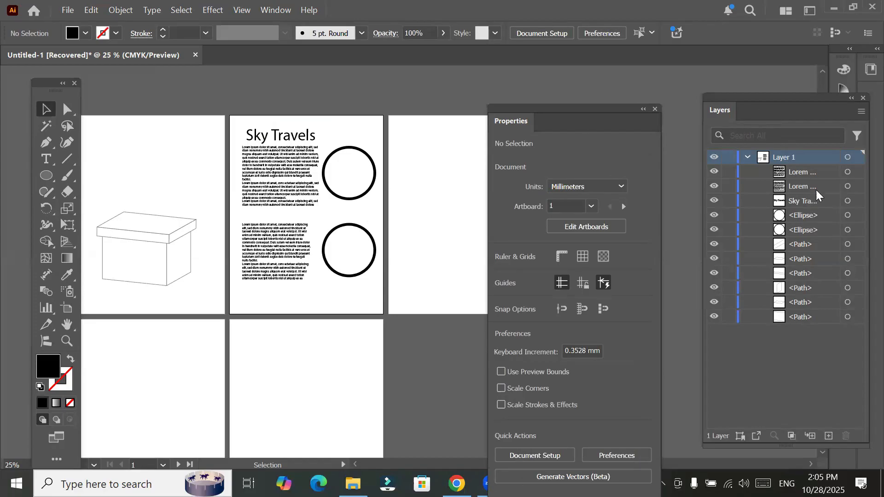
Step: Place "Mount Sneffels, Uncompahgre National Forest, Colorado.jpg" from the BlueSKY folder as a linked image about 91 mm wide, partly over the upper circle
{"action": "left_click", "coordinate": [847, 215]}
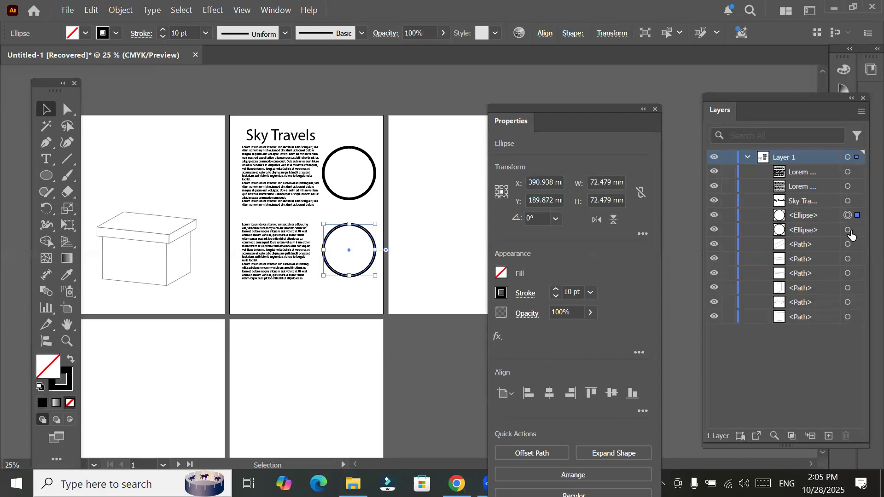
{"action": "left_click", "coordinate": [848, 230]}
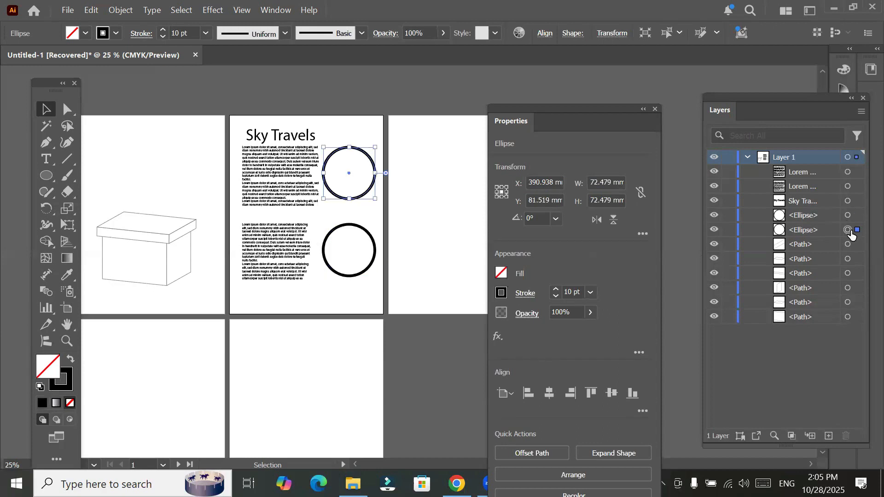
{"action": "left_click", "coordinate": [795, 234]}
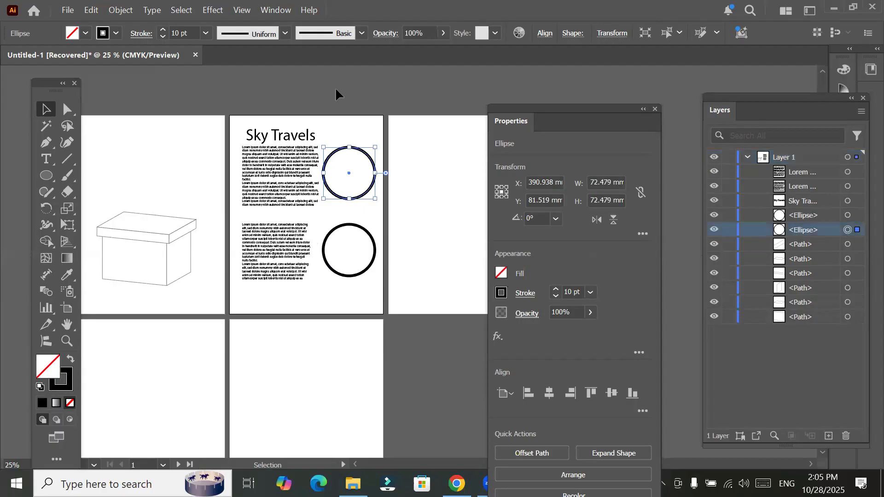
{"action": "left_click", "coordinate": [70, 13]}
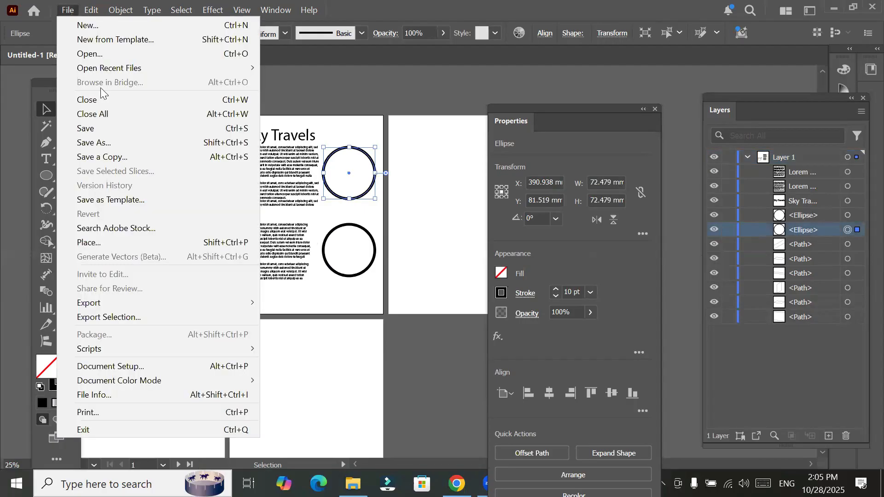
{"action": "left_click", "coordinate": [116, 244]}
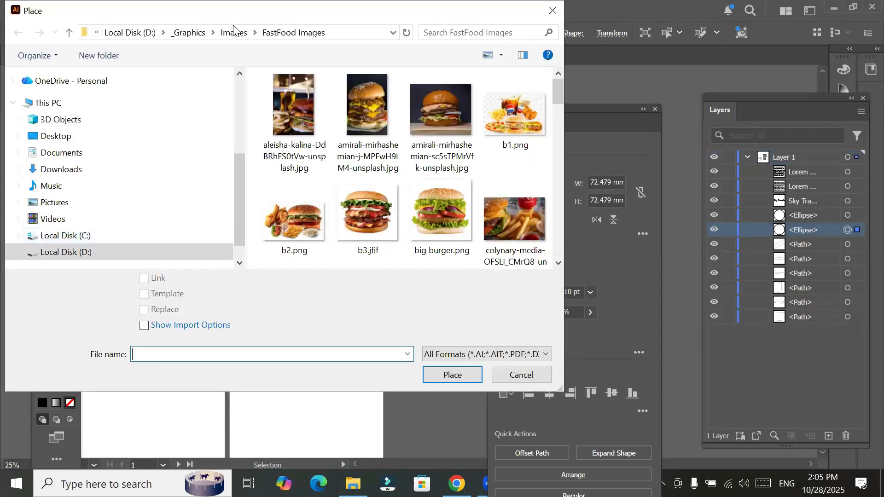
{"action": "left_click", "coordinate": [181, 33]}
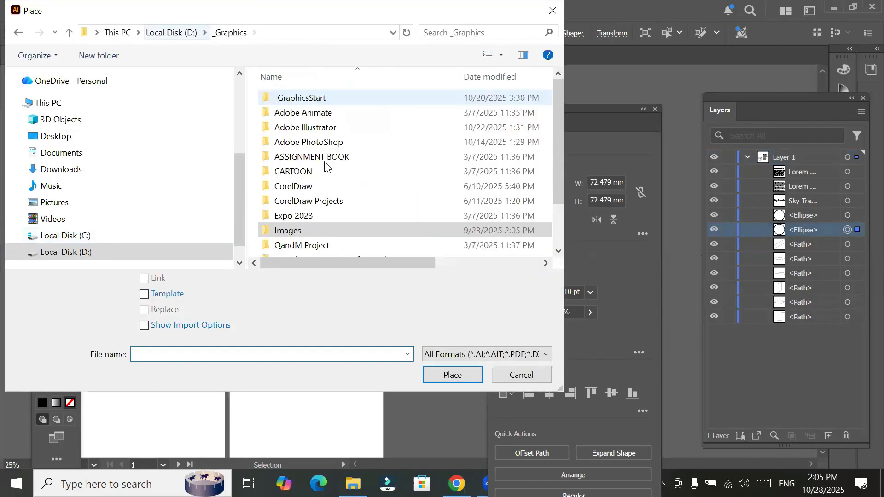
{"action": "double_click", "coordinate": [302, 231]}
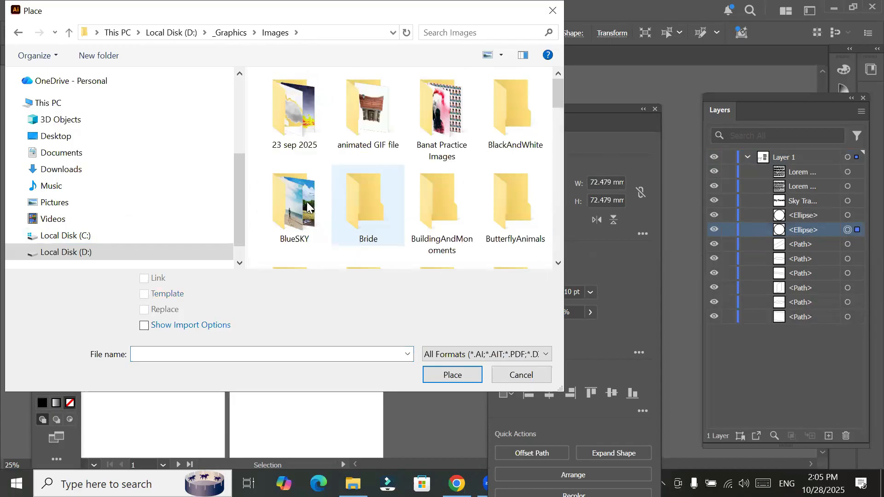
{"action": "double_click", "coordinate": [307, 206]}
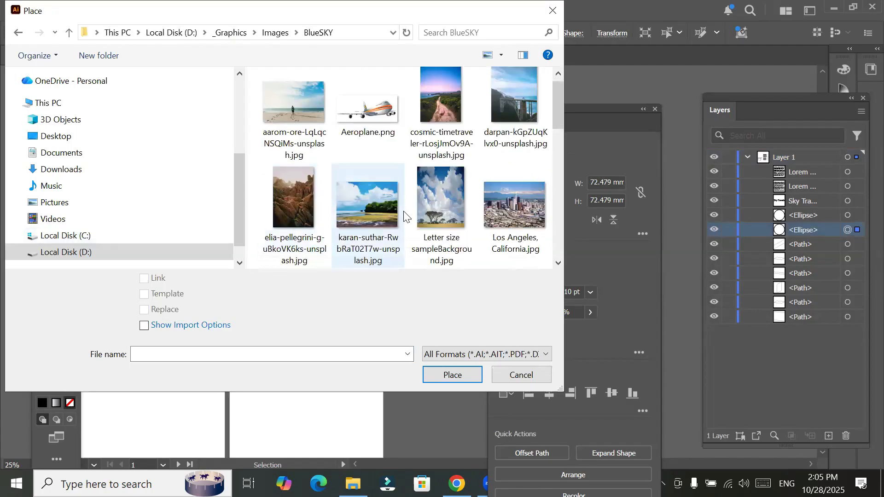
{"action": "scroll", "coordinate": [461, 204], "scroll_direction": "down", "scroll_amount": 5}
{"action": "left_click", "coordinate": [433, 204]}
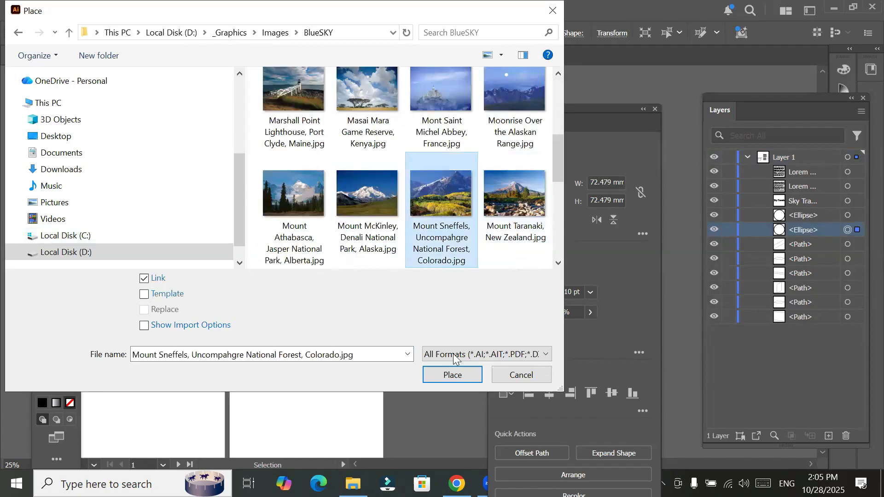
{"action": "left_click", "coordinate": [447, 375]}
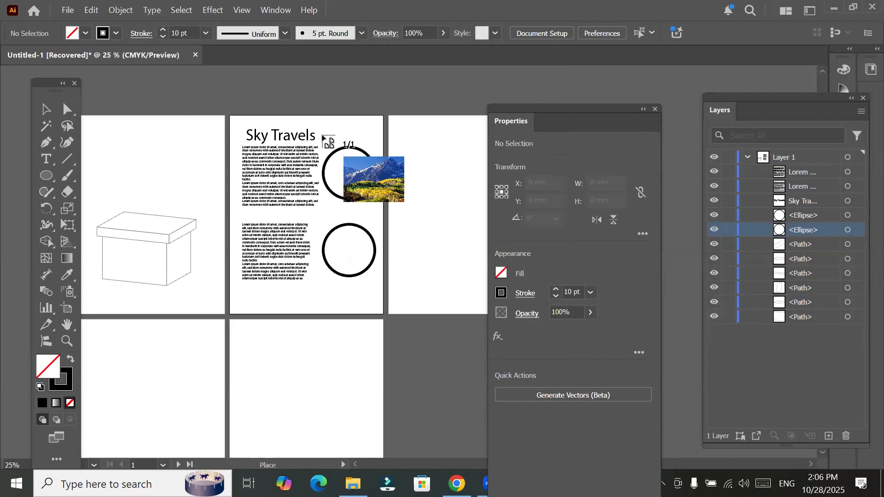
{"action": "left_click", "coordinate": [371, 245]}
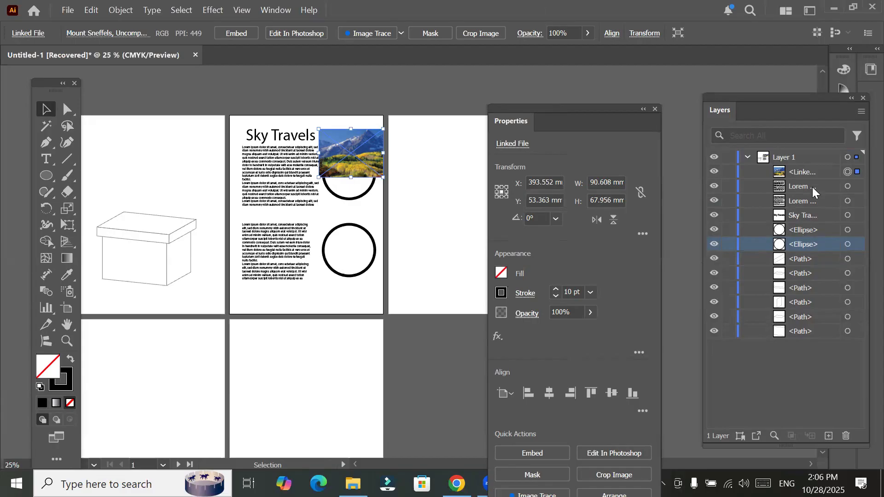
Step: Move the linked image in the layer order to directly above the upper circle, checking which object is which by toggling their visibility
{"action": "left_click", "coordinate": [802, 173]}
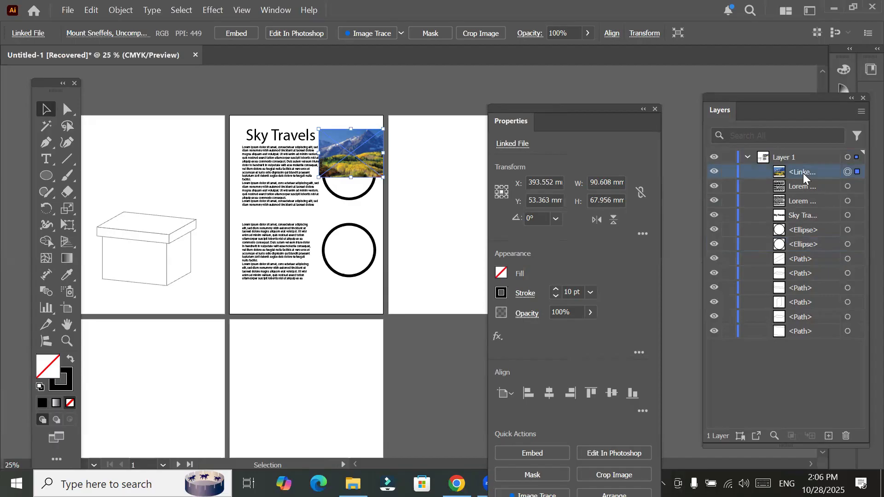
{"action": "left_click_drag", "start_coordinate": [803, 173], "coordinate": [809, 243]}
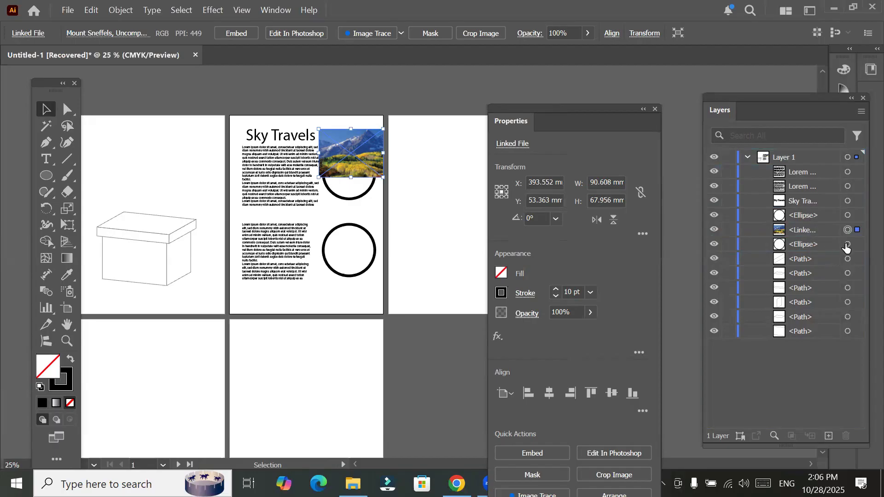
{"action": "left_click", "coordinate": [714, 247]}
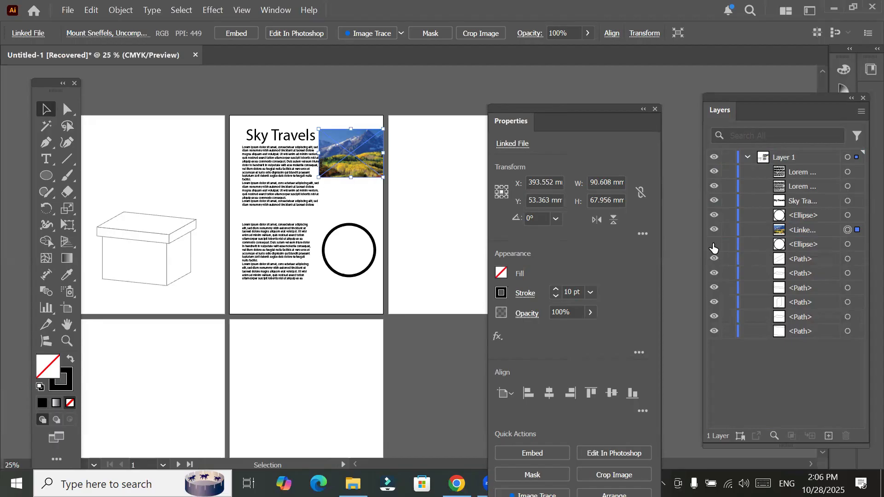
{"action": "left_click", "coordinate": [713, 243]}
{"action": "left_click", "coordinate": [712, 233]}
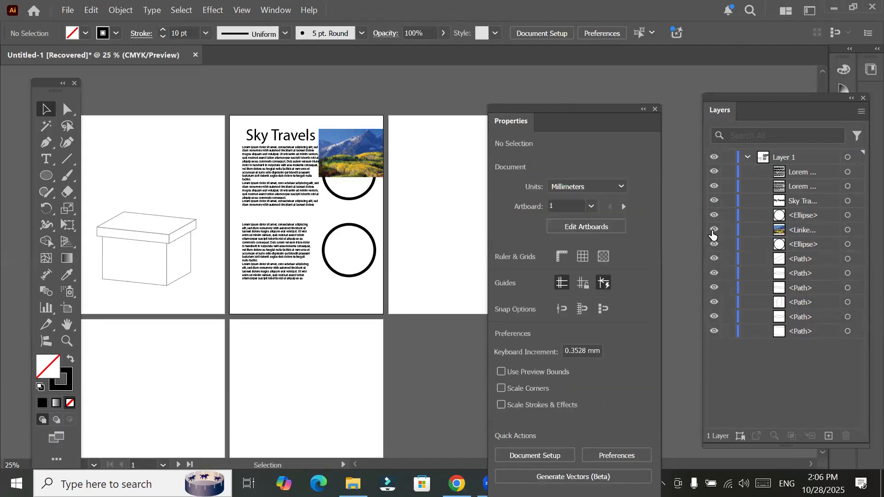
Step: Try to make a clipping mask from the linked mountain image and the upper circle
{"action": "left_click", "coordinate": [800, 233]}
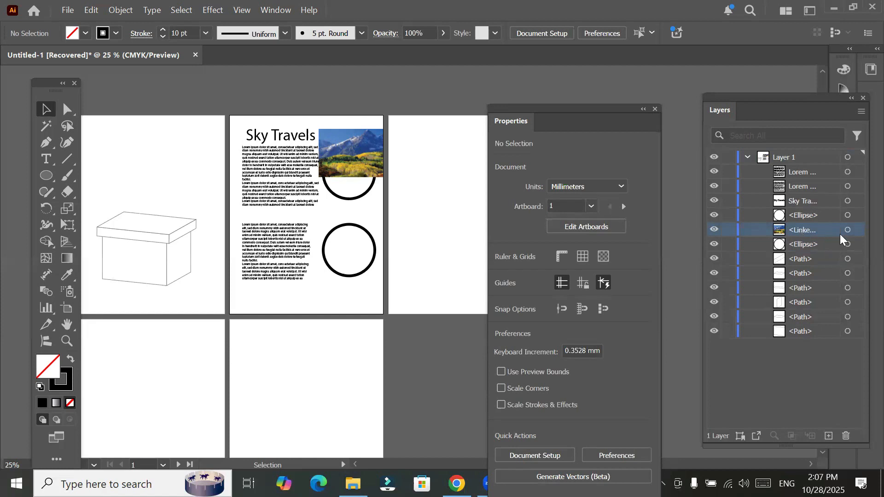
{"action": "left_click", "coordinate": [847, 245], "text": "shift"}
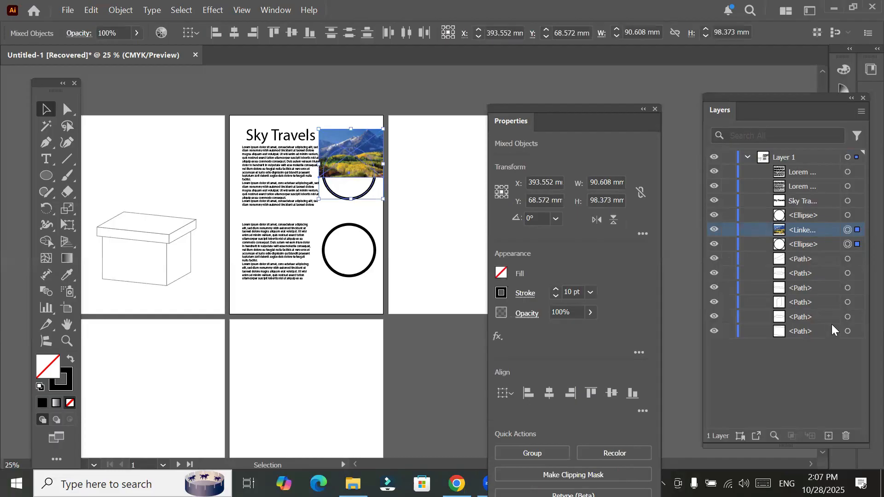
{"action": "left_click", "coordinate": [127, 14]}
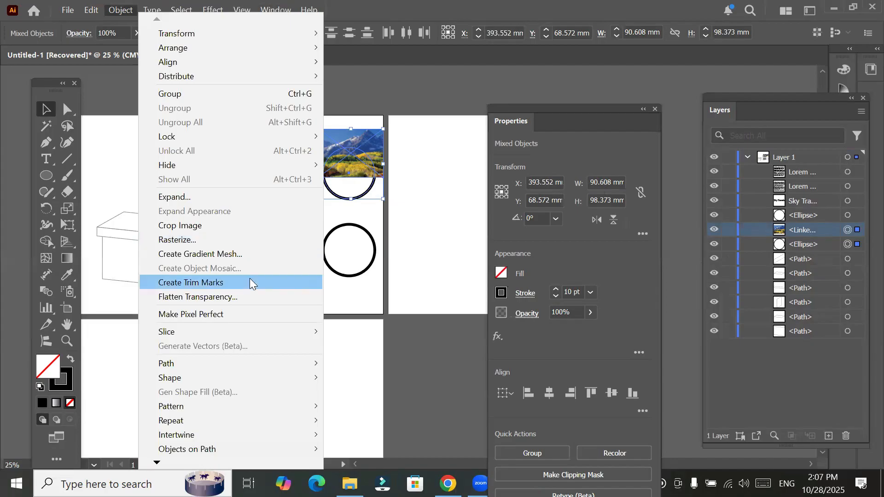
{"action": "left_click", "coordinate": [159, 463]}
{"action": "left_click", "coordinate": [157, 462]}
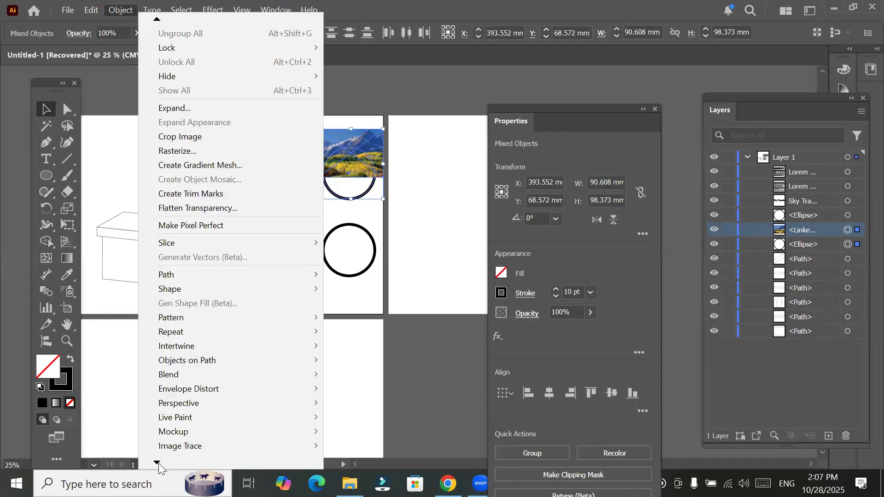
{"action": "left_click", "coordinate": [157, 463]}
{"action": "left_click", "coordinate": [157, 463]}
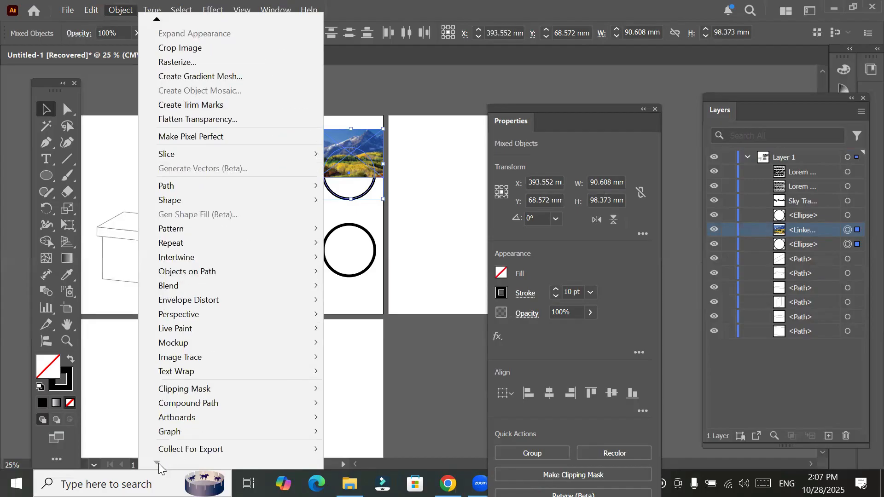
{"action": "mouse_move", "coordinate": [308, 389]}
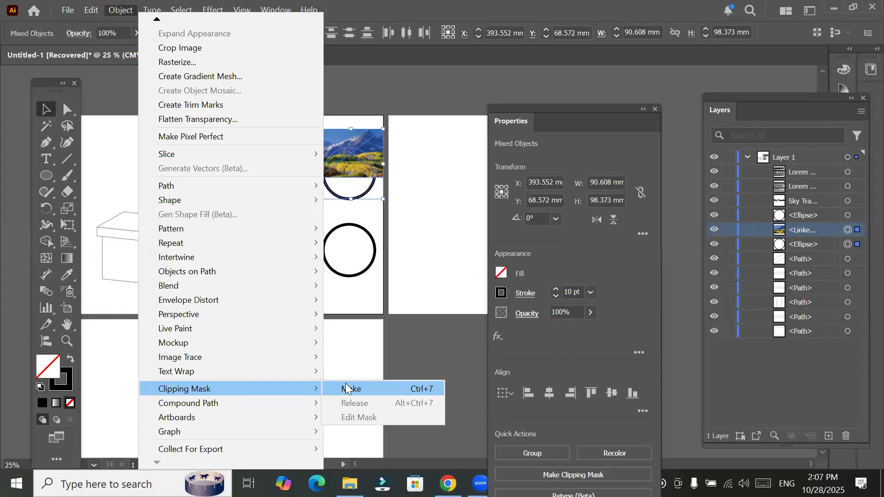
{"action": "left_click", "coordinate": [347, 389]}
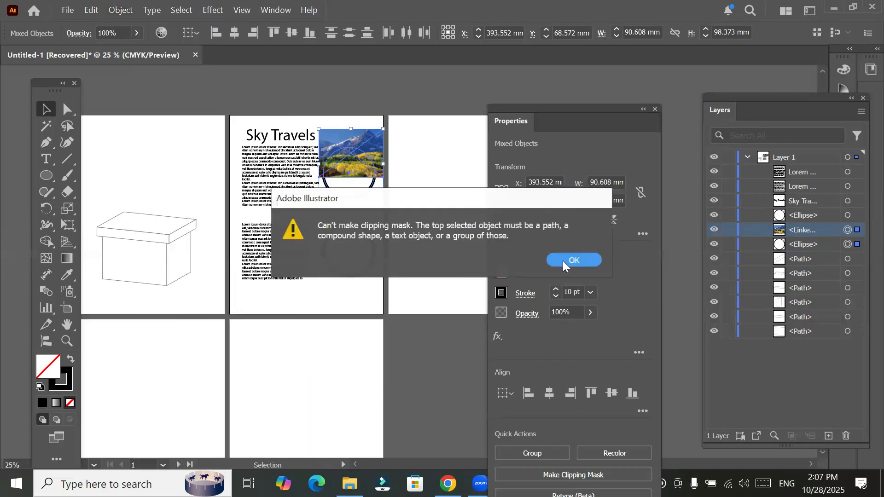
{"action": "key", "text": "Return"}
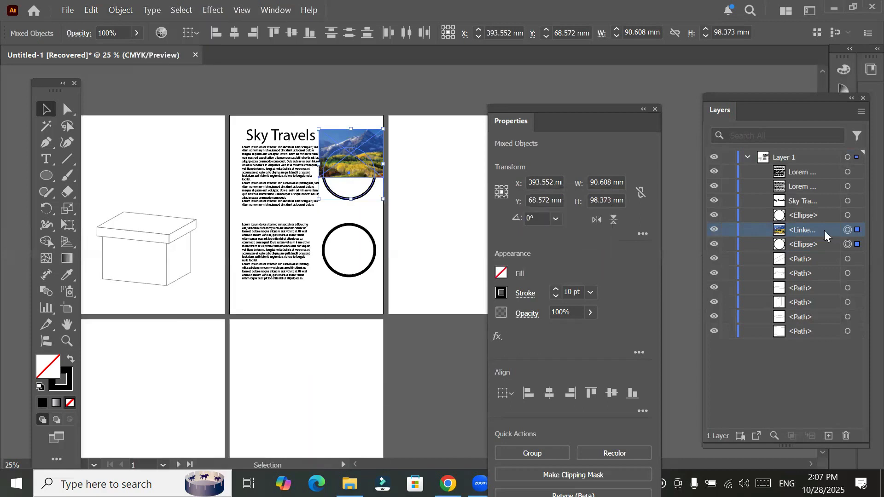
Step: Move the upper circle in the layer order to directly above the linked mountain image
{"action": "left_click", "coordinate": [797, 249]}
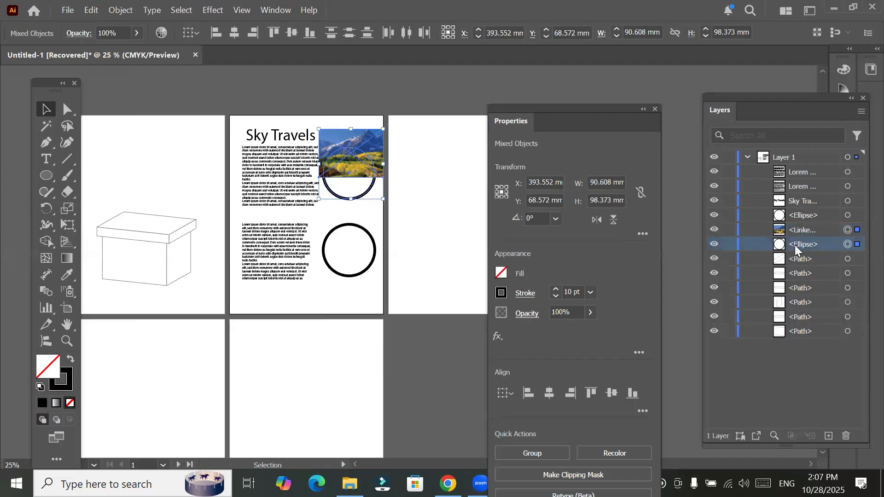
{"action": "left_click", "coordinate": [848, 257]}
{"action": "left_click_drag", "start_coordinate": [793, 246], "coordinate": [793, 225]}
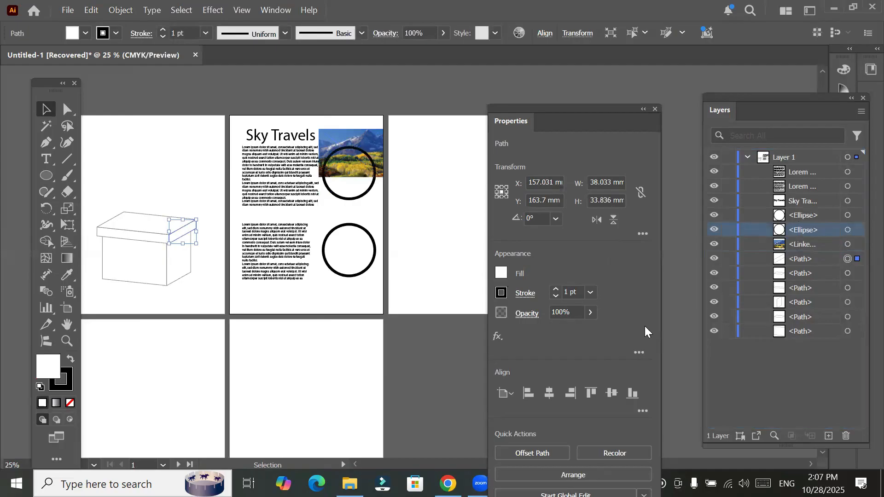
Step: Make a clipping mask from the upper circle and the linked mountain image beneath it
{"action": "left_click", "coordinate": [847, 230]}
{"action": "left_click", "coordinate": [848, 245], "text": "shift"}
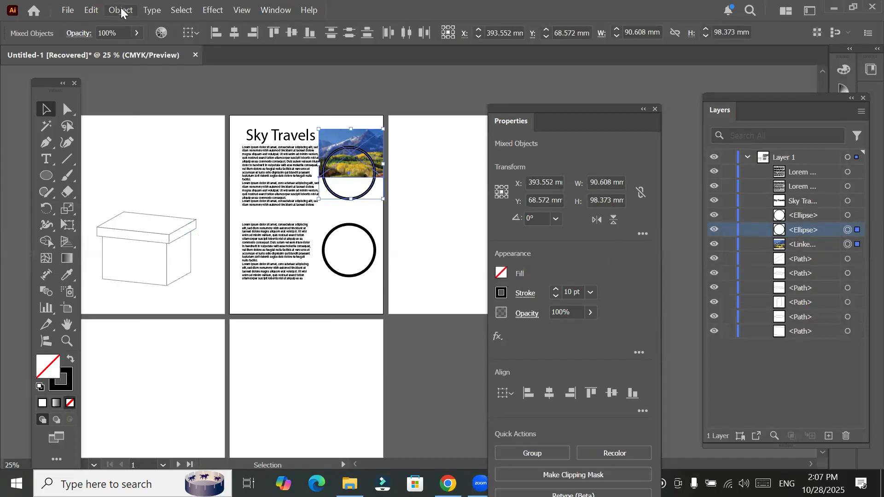
{"action": "key", "text": "ctrl+7"}
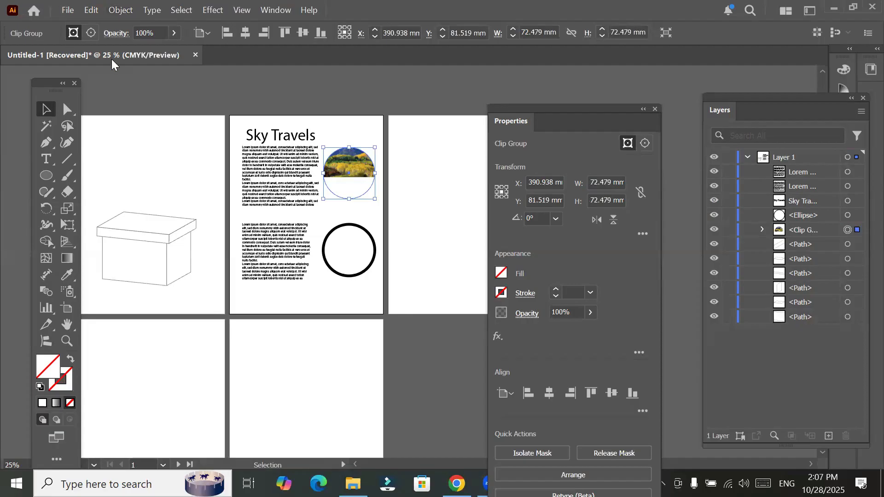
Step: Inside the clip group, stretch the linked mountain image to about 99 mm high and shift it so the snowy peak fills the circle
{"action": "left_click", "coordinate": [763, 230]}
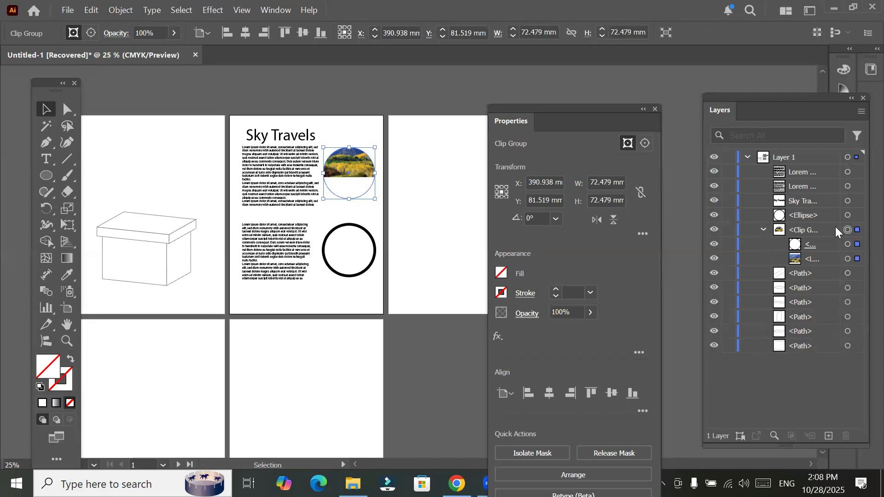
{"action": "left_click", "coordinate": [848, 245]}
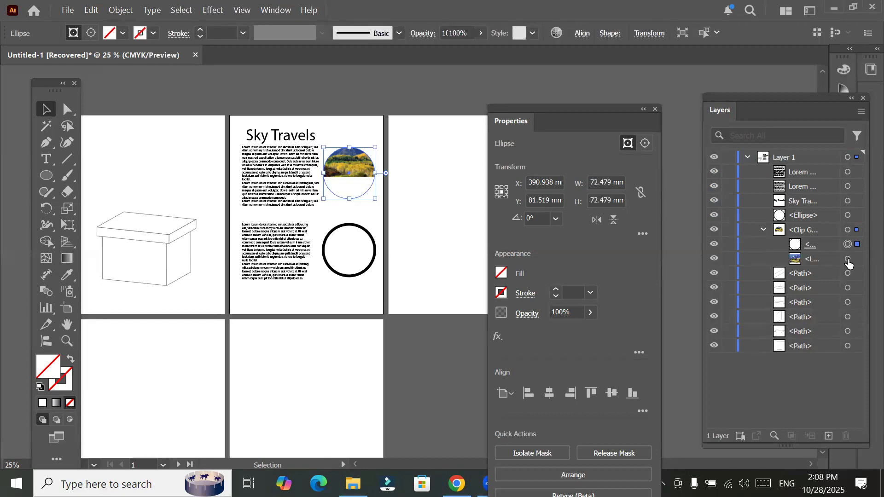
{"action": "left_click", "coordinate": [847, 259]}
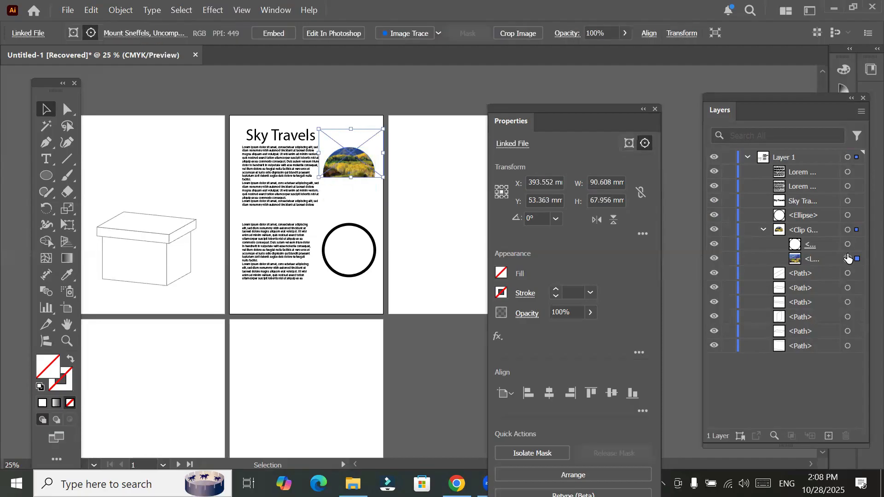
{"action": "left_click", "coordinate": [847, 244]}
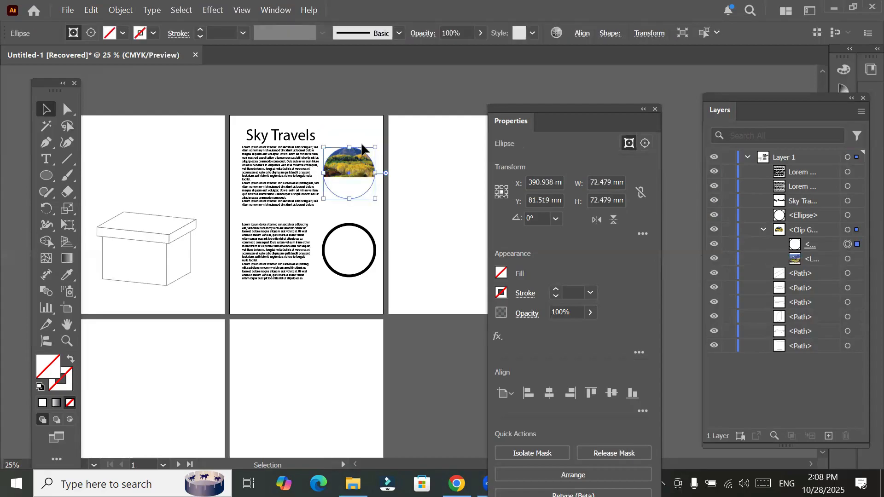
{"action": "scroll", "coordinate": [365, 209], "scroll_direction": "up", "scroll_amount": 1}
{"action": "scroll", "coordinate": [363, 209], "scroll_direction": "up", "scroll_amount": 2}
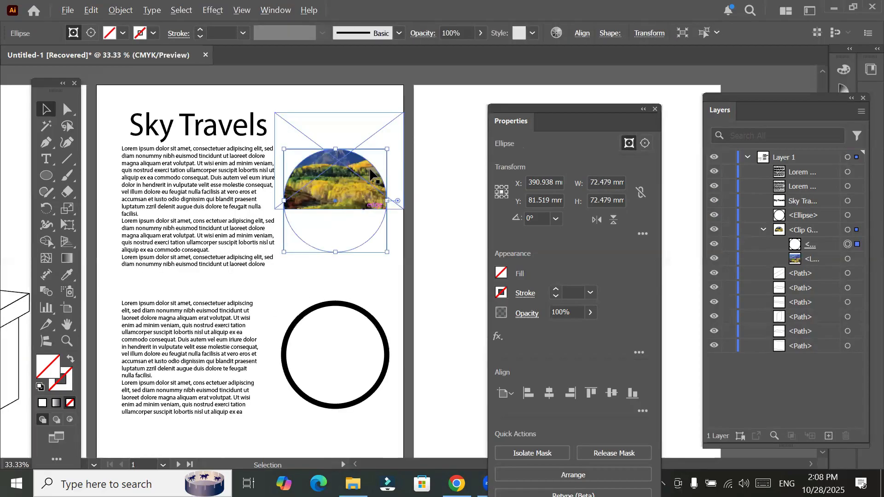
{"action": "scroll", "coordinate": [371, 176], "scroll_direction": "up", "scroll_amount": 4}
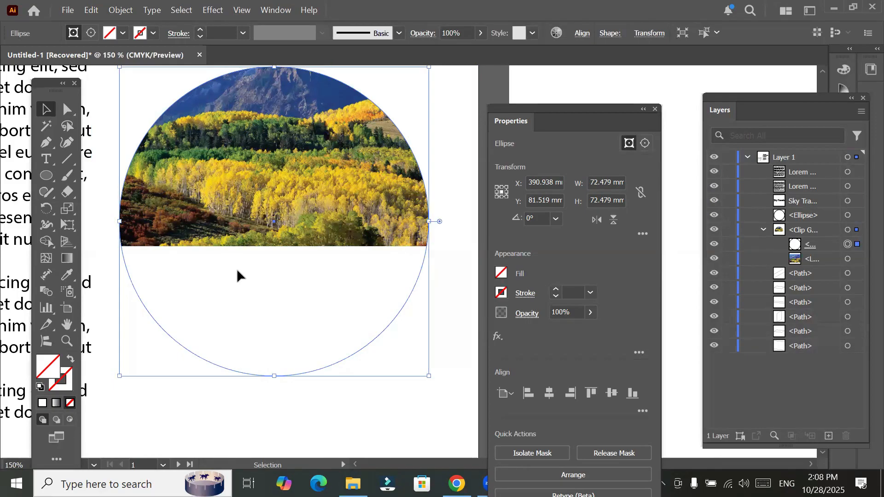
{"action": "left_click", "coordinate": [848, 259]}
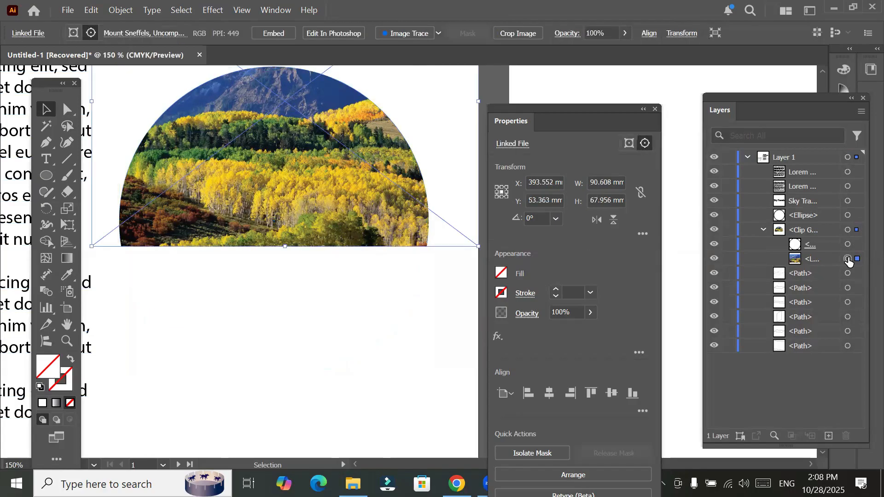
{"action": "left_click_drag", "start_coordinate": [287, 248], "coordinate": [272, 385]}
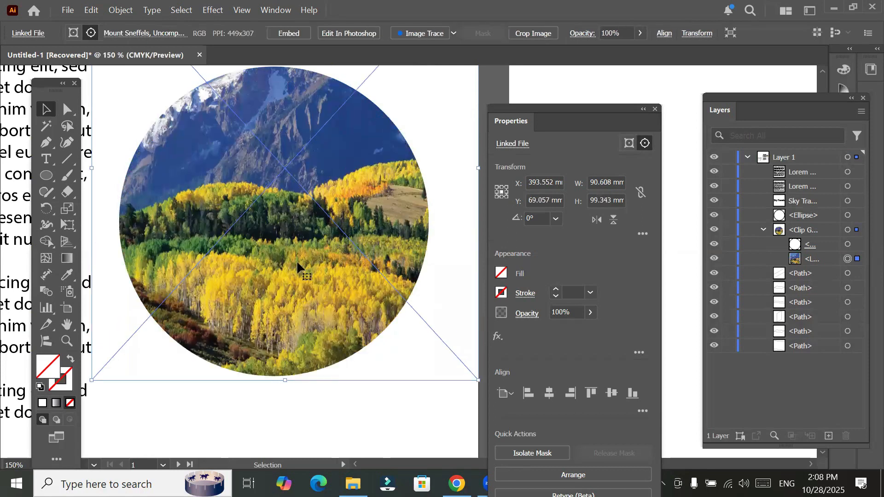
{"action": "left_click_drag", "start_coordinate": [192, 301], "coordinate": [261, 371]}
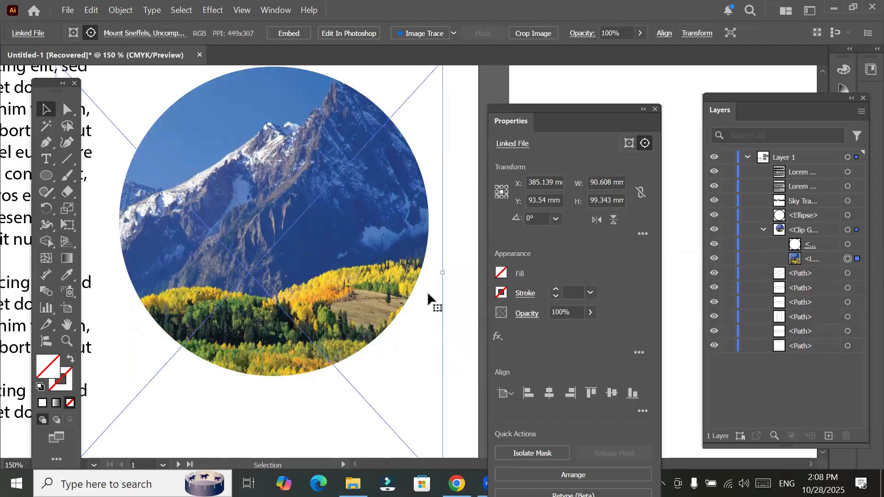
{"action": "left_click", "coordinate": [457, 289]}
Step: Move the lower circle slightly right and down, centring it at about X 395.6 mm, Y 191.9 mm
{"action": "scroll", "coordinate": [457, 289], "scroll_direction": "down", "scroll_amount": 2}
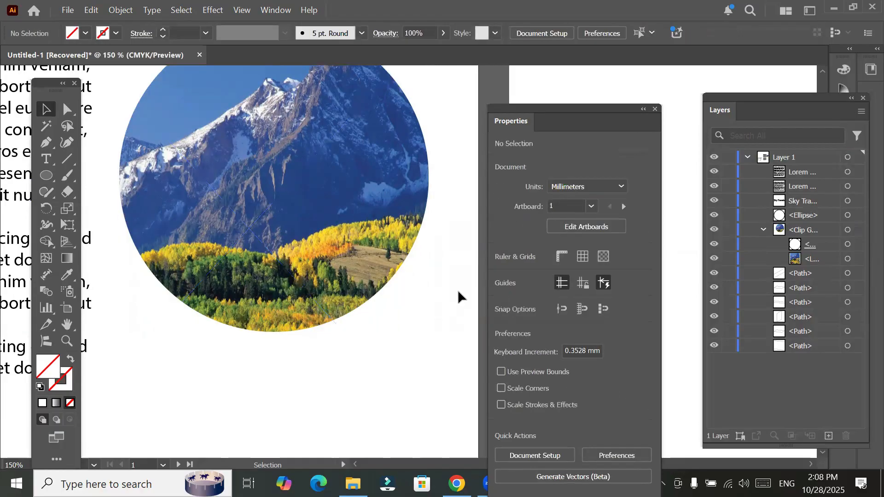
{"action": "scroll", "coordinate": [457, 289], "scroll_direction": "down", "scroll_amount": 2}
{"action": "scroll", "coordinate": [457, 297], "scroll_direction": "down", "scroll_amount": 1}
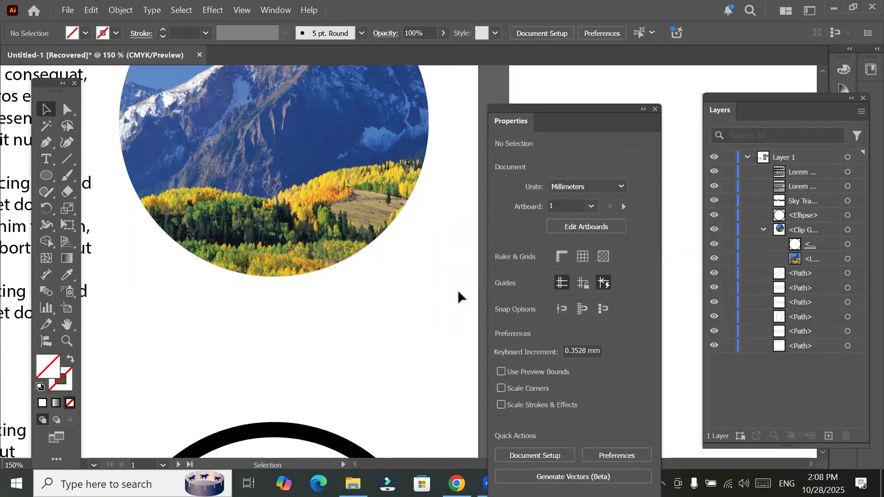
{"action": "scroll", "coordinate": [458, 297], "scroll_direction": "down", "scroll_amount": 3}
{"action": "scroll", "coordinate": [458, 297], "scroll_direction": "down", "scroll_amount": 1}
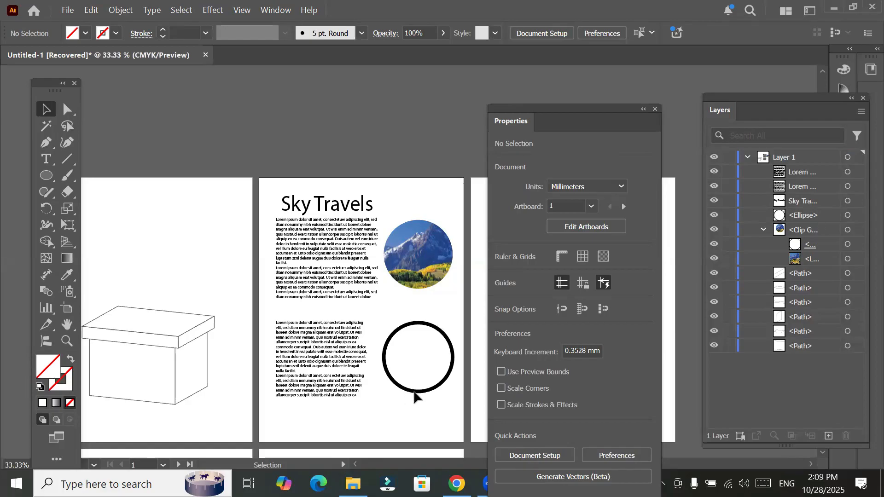
{"action": "left_click_drag", "start_coordinate": [414, 394], "coordinate": [414, 394]}
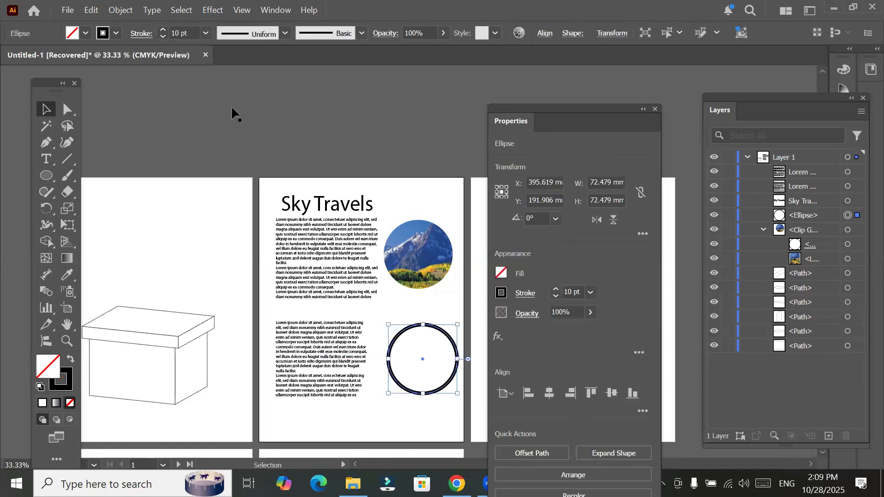
Step: Place the Mount Athabasca, Jasper image from the BlueSKY folder as a linked image about 107 mm wide over the lower circle
{"action": "key", "text": "alt+f"}
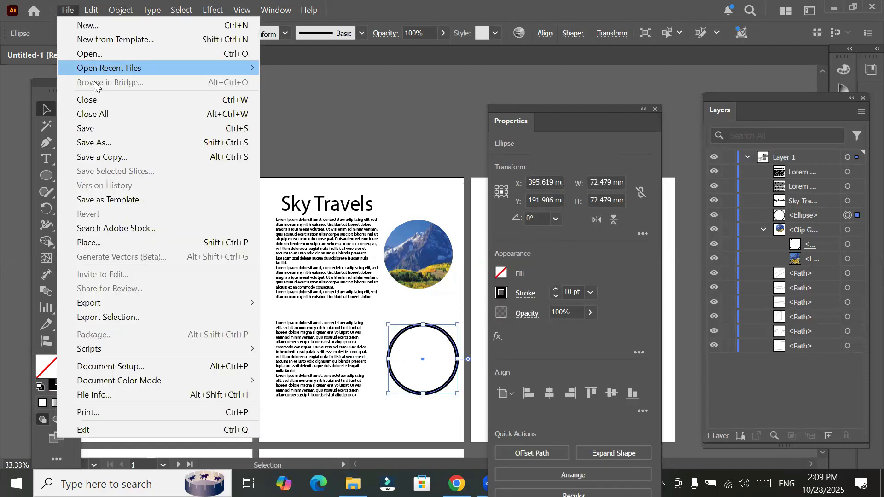
{"action": "key", "text": "Return"}
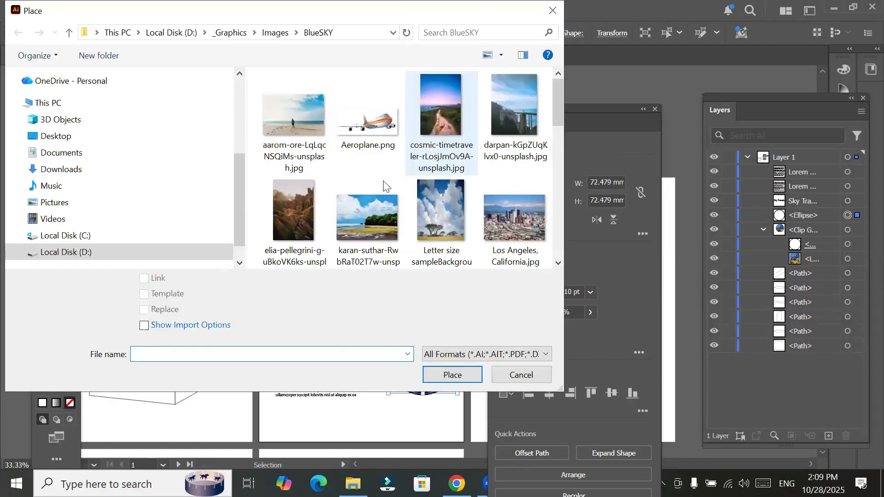
{"action": "scroll", "coordinate": [385, 186], "scroll_direction": "down", "scroll_amount": 5}
{"action": "left_click", "coordinate": [277, 199]}
{"action": "left_click", "coordinate": [452, 375]}
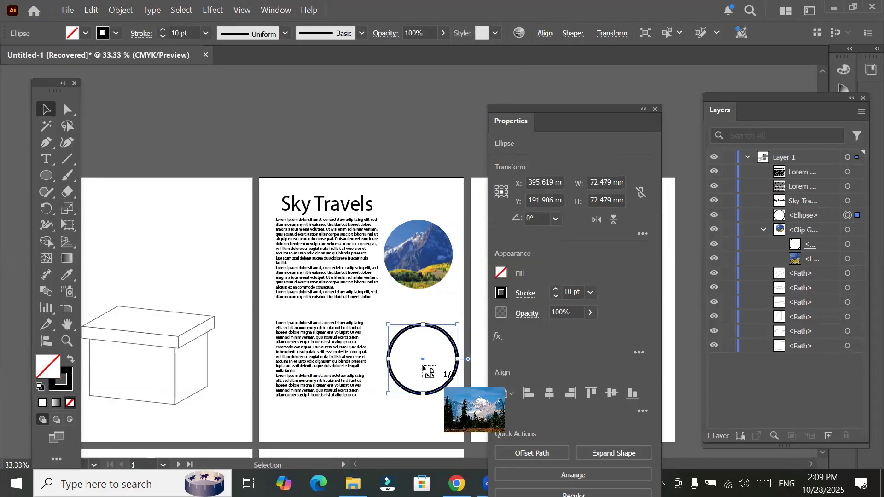
{"action": "left_click", "coordinate": [482, 408]}
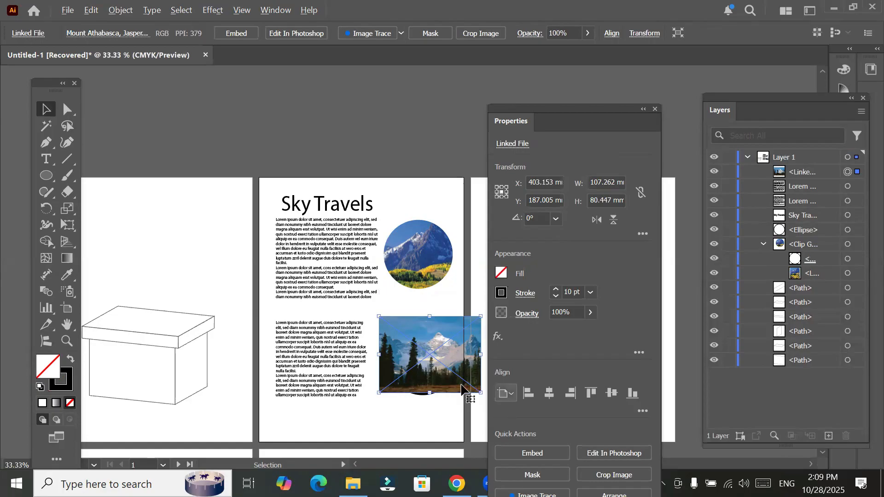
Step: Move the linked Mount Athabasca image in the layer order to directly below the lower circle
{"action": "scroll", "coordinate": [456, 398], "scroll_direction": "up", "scroll_amount": 1}
{"action": "scroll", "coordinate": [434, 399], "scroll_direction": "up", "scroll_amount": 1}
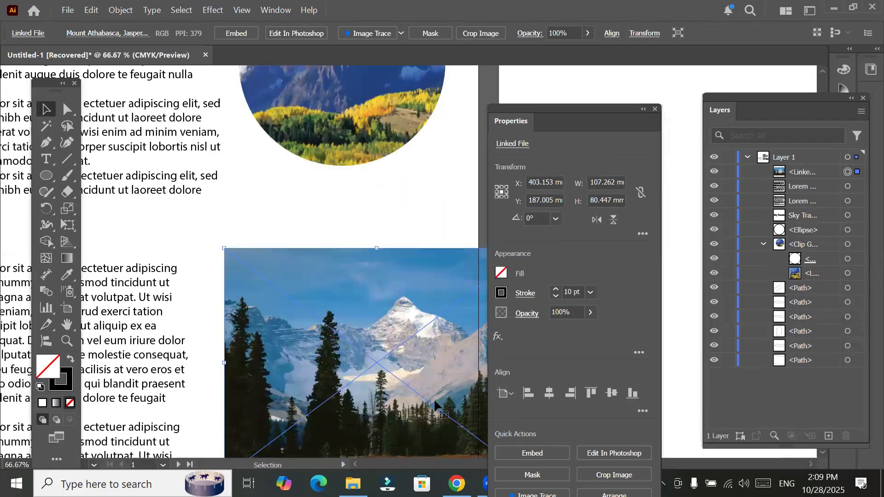
{"action": "scroll", "coordinate": [433, 398], "scroll_direction": "up", "scroll_amount": 1}
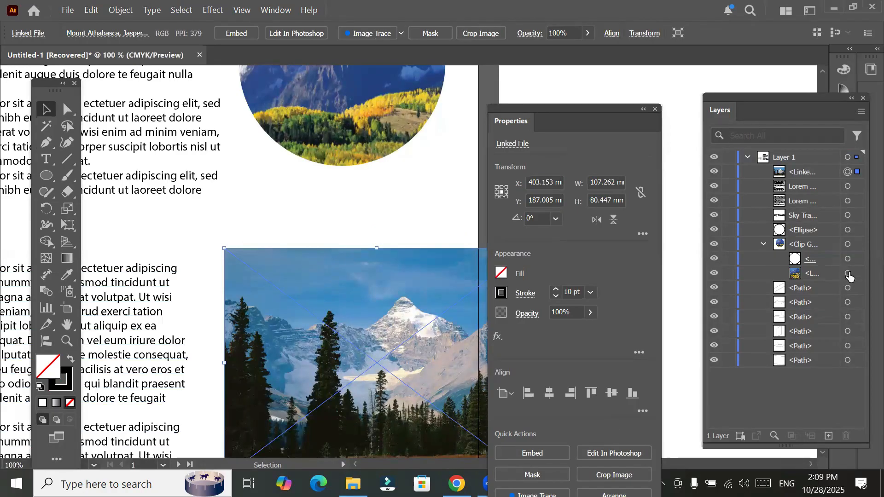
{"action": "left_click", "coordinate": [848, 274]}
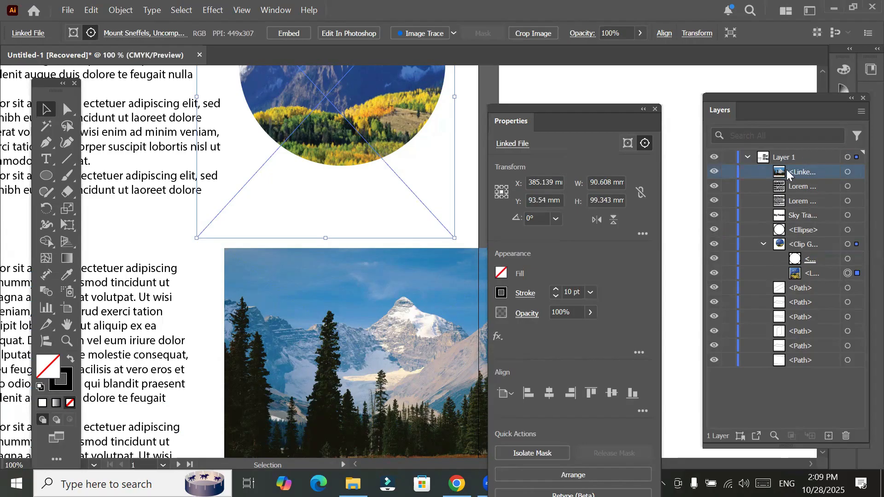
{"action": "left_click_drag", "start_coordinate": [789, 173], "coordinate": [790, 245]}
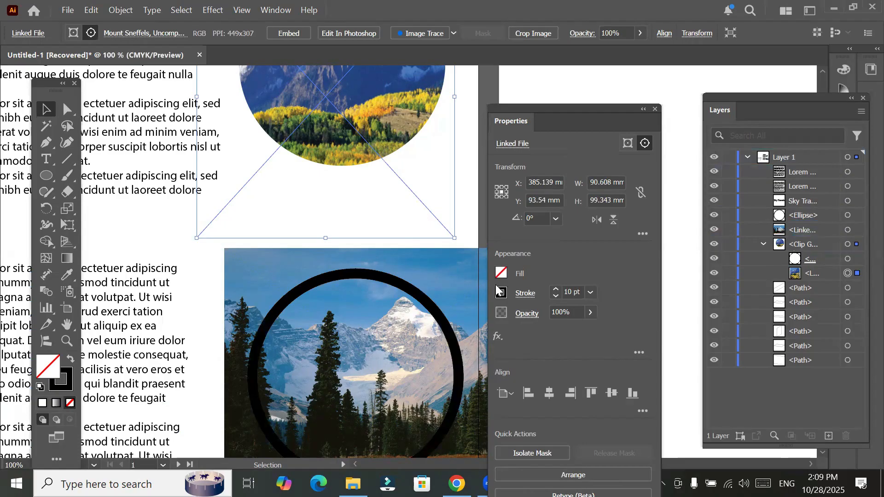
Step: Make a clipping mask from the lower circle and the linked Mount Athabasca image, and deselect the resulting group
{"action": "scroll", "coordinate": [428, 313], "scroll_direction": "down", "scroll_amount": 2}
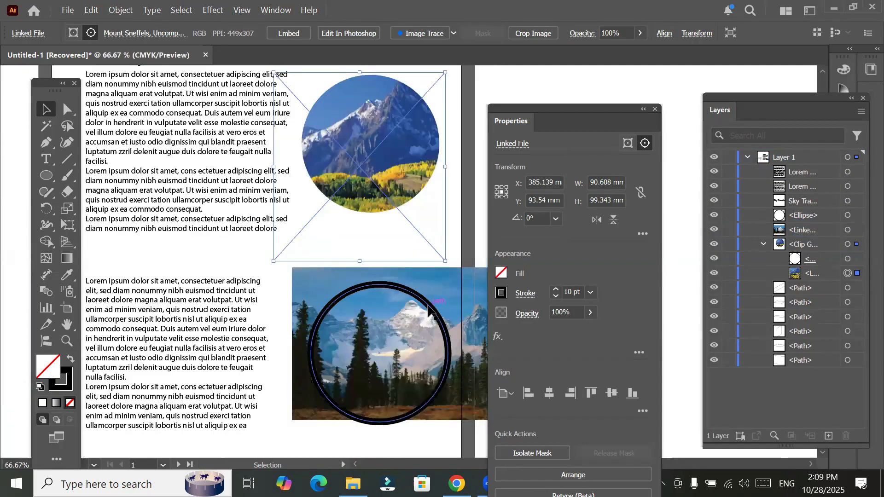
{"action": "scroll", "coordinate": [435, 315], "scroll_direction": "down", "scroll_amount": 2}
{"action": "scroll", "coordinate": [439, 316], "scroll_direction": "up", "scroll_amount": 1}
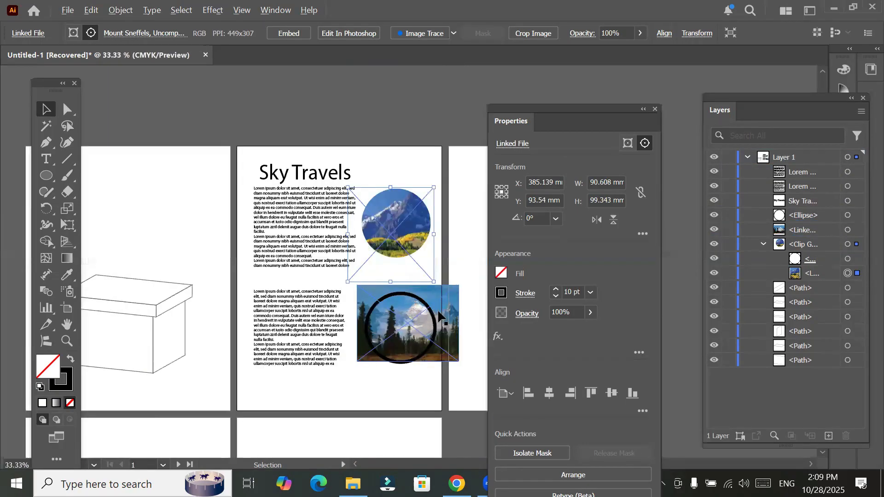
{"action": "scroll", "coordinate": [439, 316], "scroll_direction": "up", "scroll_amount": 1}
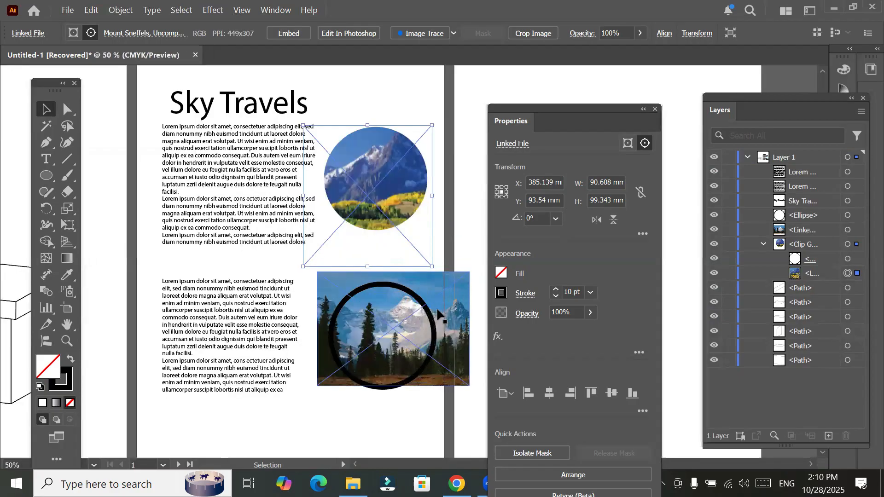
{"action": "scroll", "coordinate": [439, 316], "scroll_direction": "up", "scroll_amount": 1}
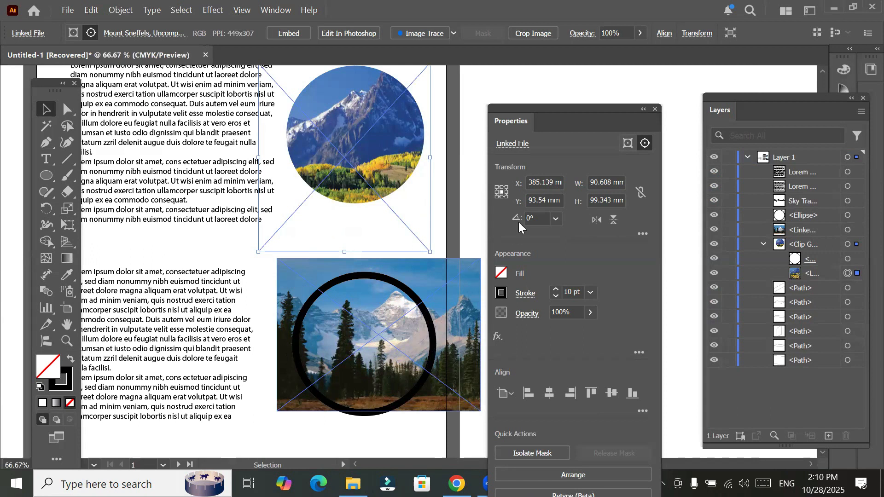
{"action": "left_click", "coordinate": [847, 219]}
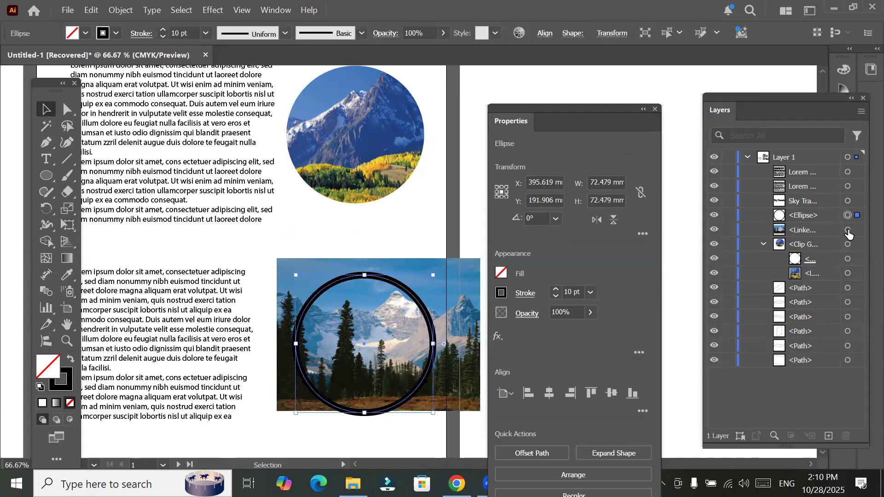
{"action": "left_click", "coordinate": [847, 230], "text": "shift"}
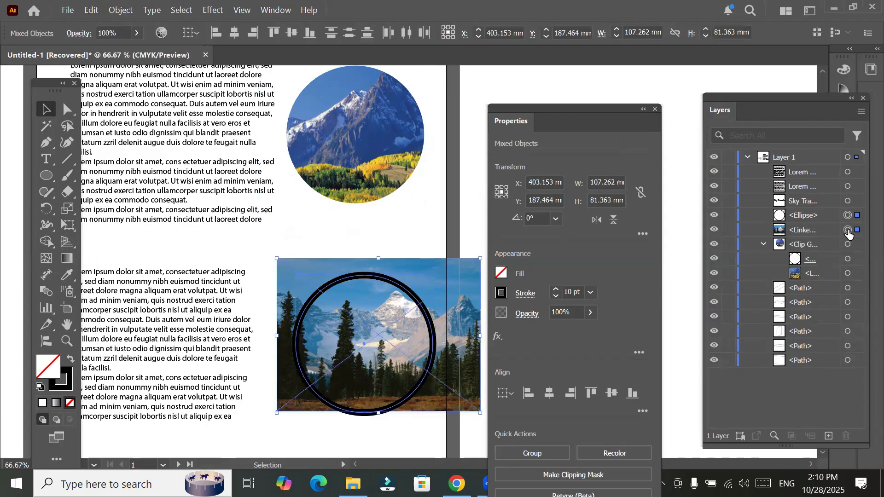
{"action": "left_click", "coordinate": [111, 10]}
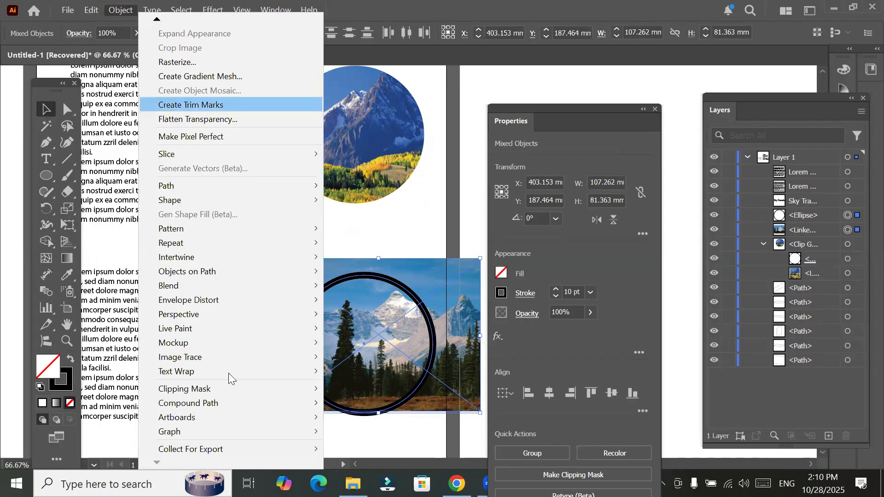
{"action": "mouse_move", "coordinate": [239, 388]}
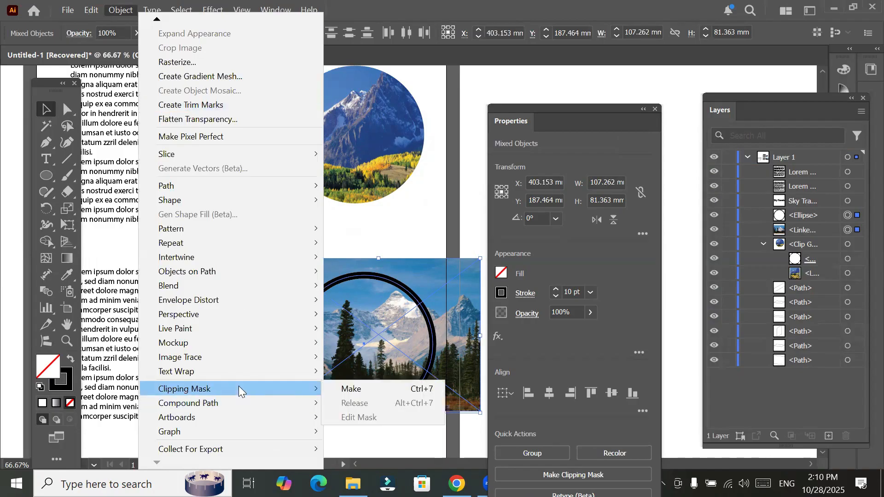
{"action": "left_click", "coordinate": [368, 384]}
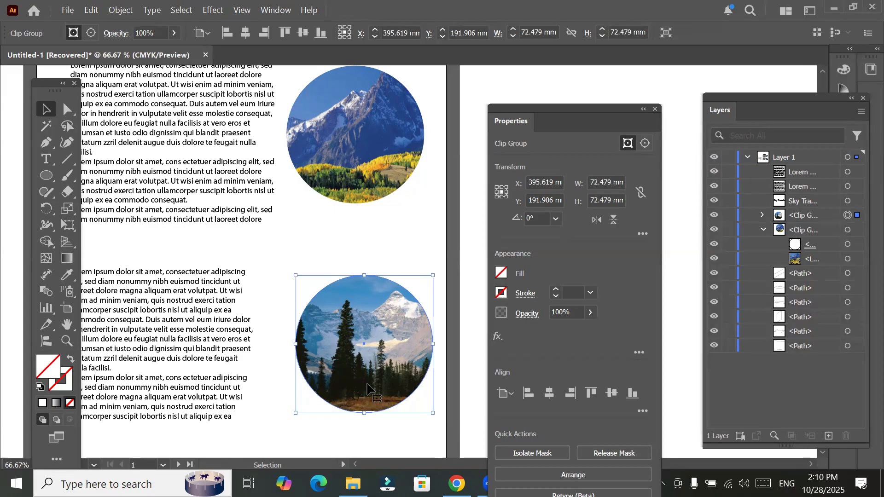
{"action": "key", "text": "alt"}
{"action": "left_click", "coordinate": [346, 228]}
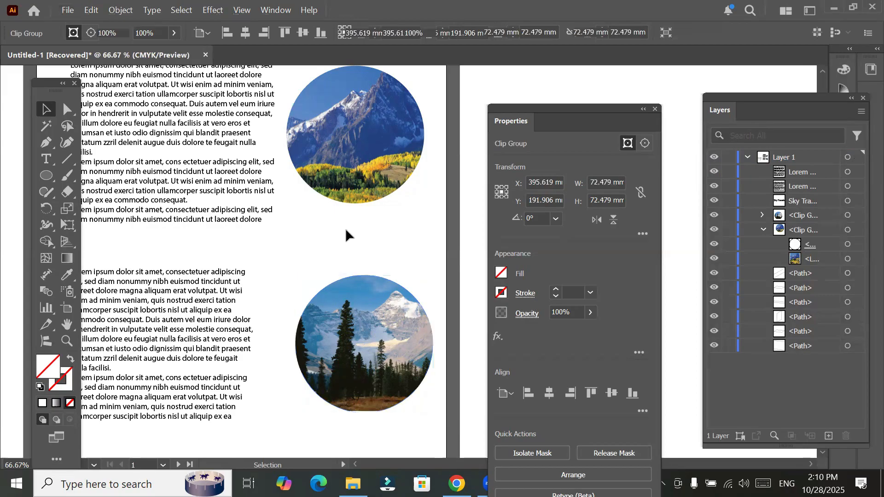
Step: Start a path with the Pen tool, placing a straight diagonal segment from the page's top edge to just above the upper clipped circle
{"action": "scroll", "coordinate": [345, 228], "scroll_direction": "up", "scroll_amount": 3}
{"action": "scroll", "coordinate": [201, 112], "scroll_direction": "up", "scroll_amount": 2}
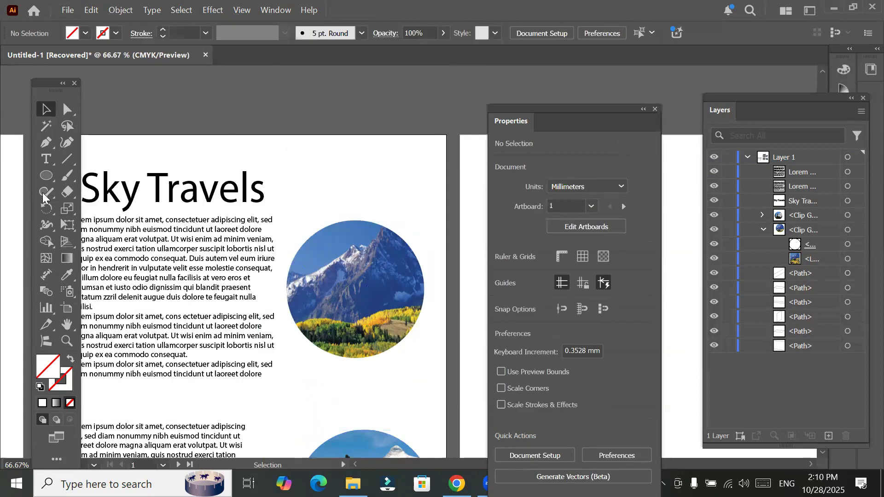
{"action": "left_click", "coordinate": [46, 143]}
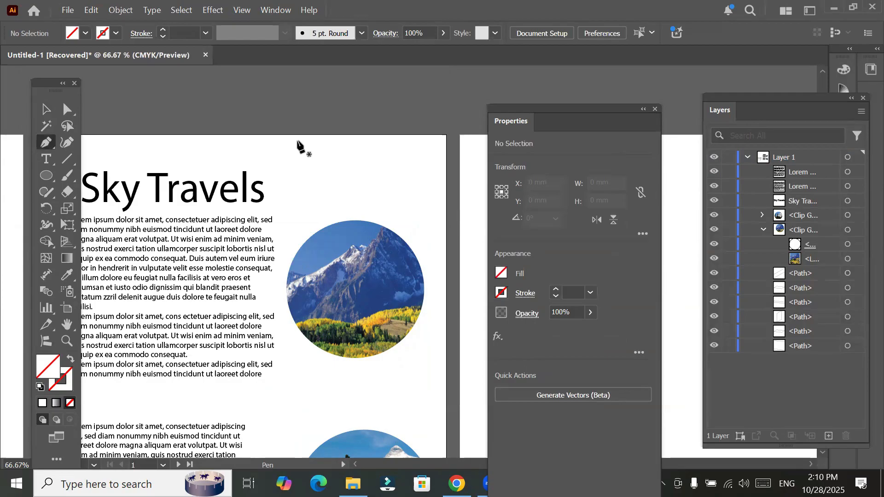
{"action": "left_click", "coordinate": [299, 141]}
{"action": "left_click", "coordinate": [352, 208]}
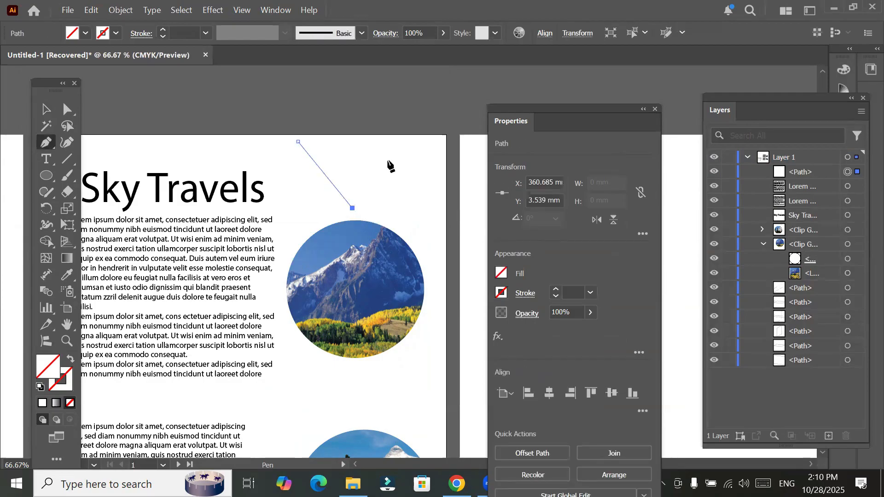
Step: Finish the open V-shaped path above the mountain circle with its second arm, about 57 mm wide and 35 mm high overall
{"action": "left_click", "coordinate": [392, 148]}
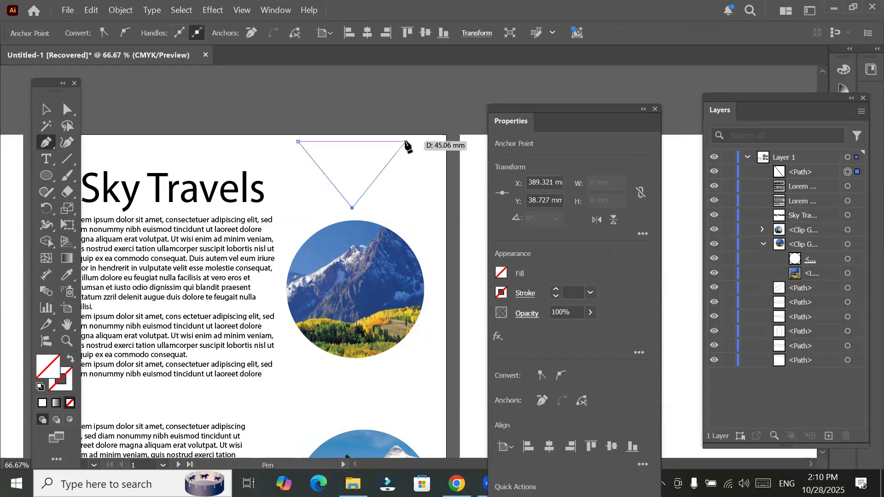
{"action": "left_click", "coordinate": [405, 142]}
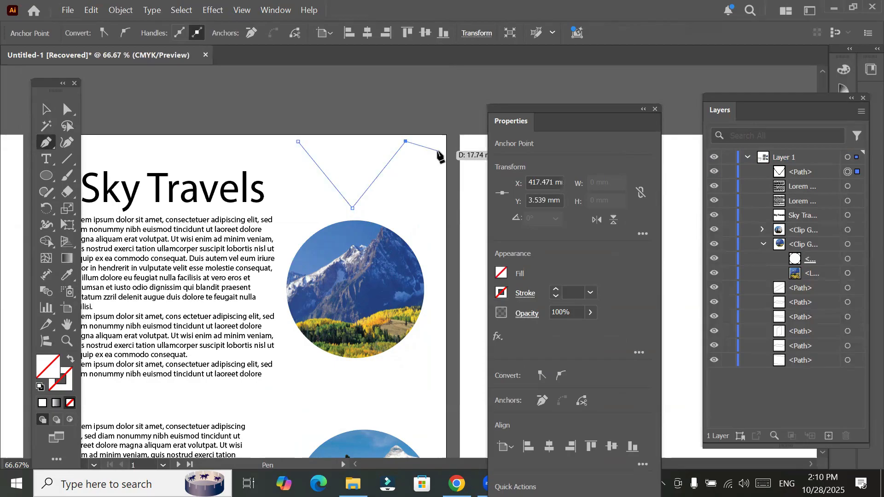
{"action": "key", "text": "Escape"}
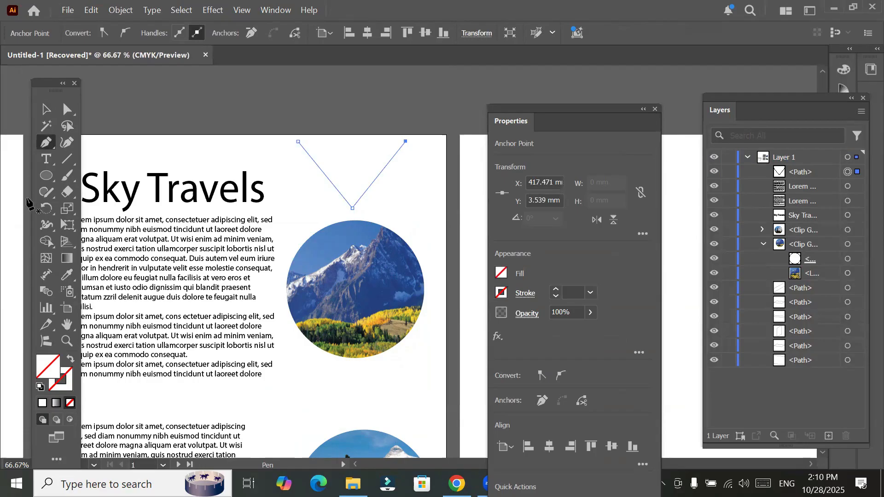
Step: Set the V-shaped path's stroke weight to 12 pt
{"action": "left_click", "coordinate": [555, 290]}
{"action": "left_click", "coordinate": [555, 290]}
{"action": "left_click", "coordinate": [555, 289]}
{"action": "left_click", "coordinate": [555, 290]}
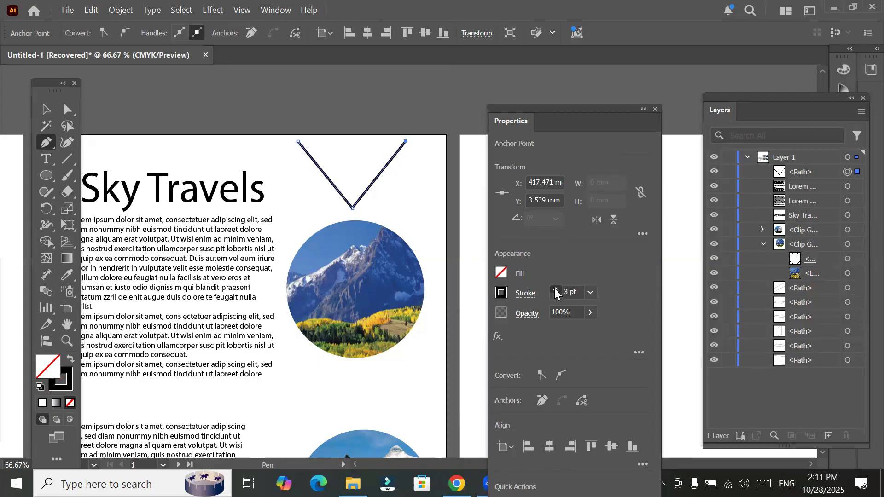
{"action": "left_click", "coordinate": [555, 290]}
{"action": "left_click", "coordinate": [555, 290]}
{"action": "left_click", "coordinate": [555, 290]}
{"action": "left_click", "coordinate": [555, 290]}
{"action": "left_click", "coordinate": [555, 290]}
{"action": "left_click", "coordinate": [555, 290]}
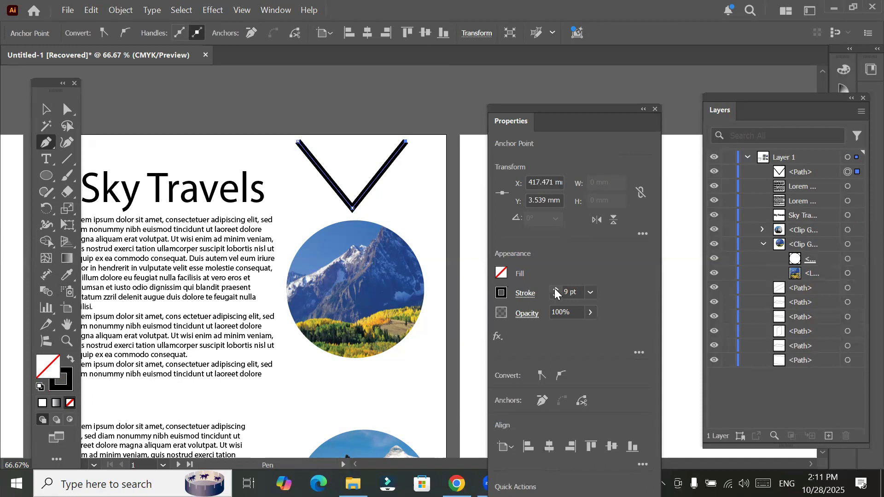
{"action": "left_click", "coordinate": [555, 291]}
{"action": "left_click", "coordinate": [555, 291]}
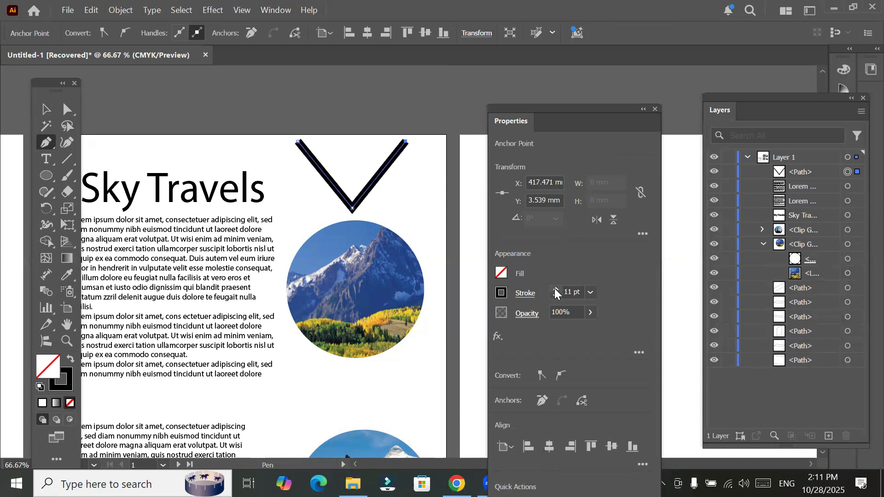
{"action": "left_click", "coordinate": [555, 290]}
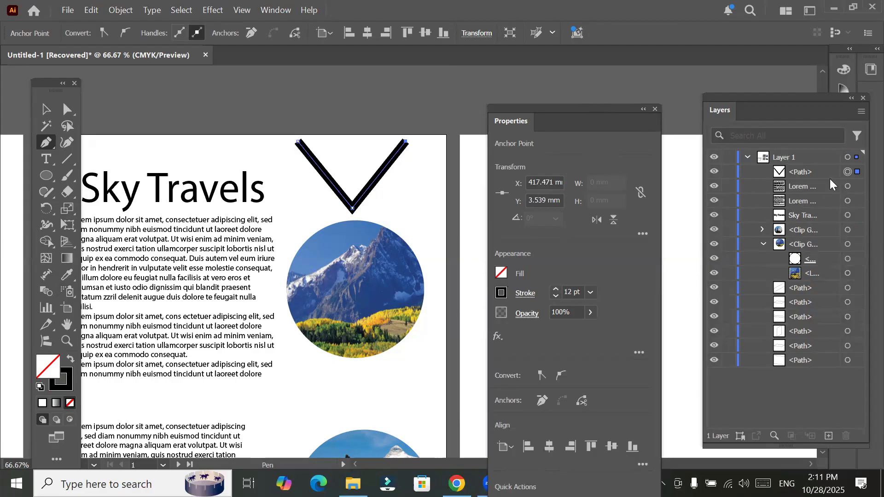
{"action": "left_click", "coordinate": [846, 172]}
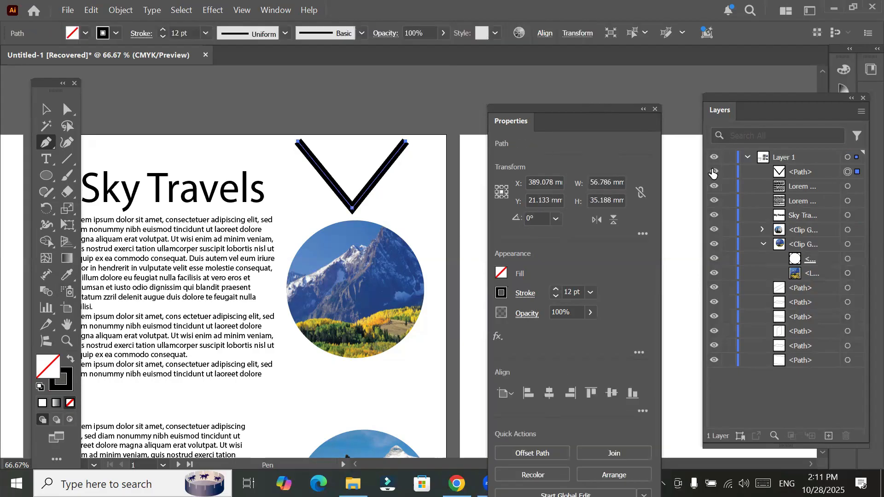
{"action": "left_click", "coordinate": [714, 172]}
{"action": "left_click", "coordinate": [713, 173]}
Step: Place the photo of a person on a lakeside pier (xx7ymvmtgvtpg32hp9kn…) from the BlueSKY folder beside the Sky Travels heading
{"action": "left_click", "coordinate": [67, 10]}
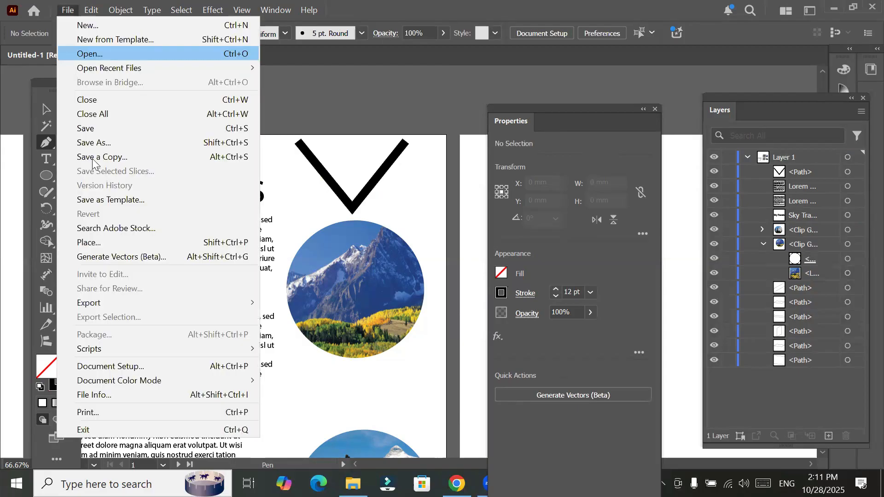
{"action": "left_click", "coordinate": [105, 244]}
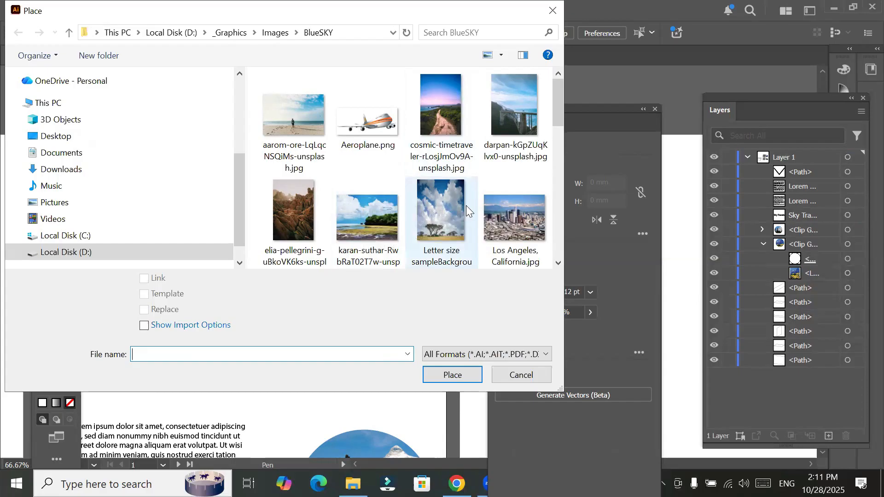
{"action": "scroll", "coordinate": [466, 205], "scroll_direction": "down", "scroll_amount": 5}
{"action": "scroll", "coordinate": [466, 211], "scroll_direction": "down", "scroll_amount": 2}
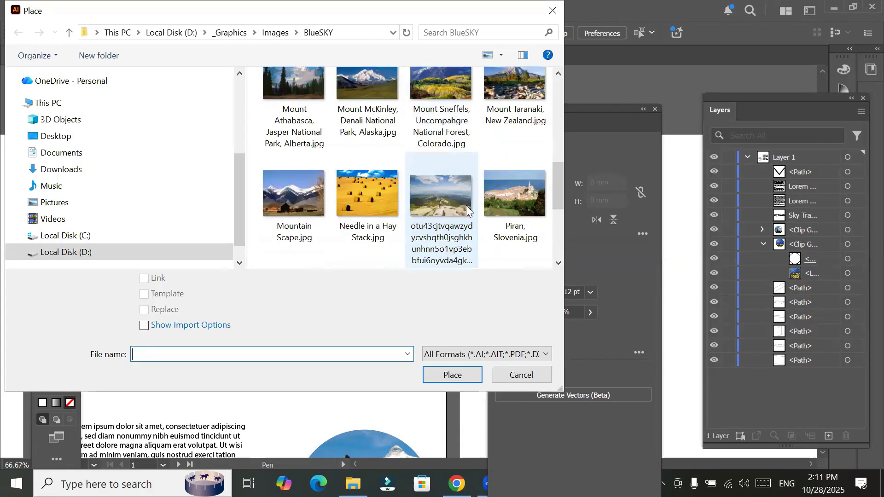
{"action": "scroll", "coordinate": [466, 207], "scroll_direction": "up", "scroll_amount": 1}
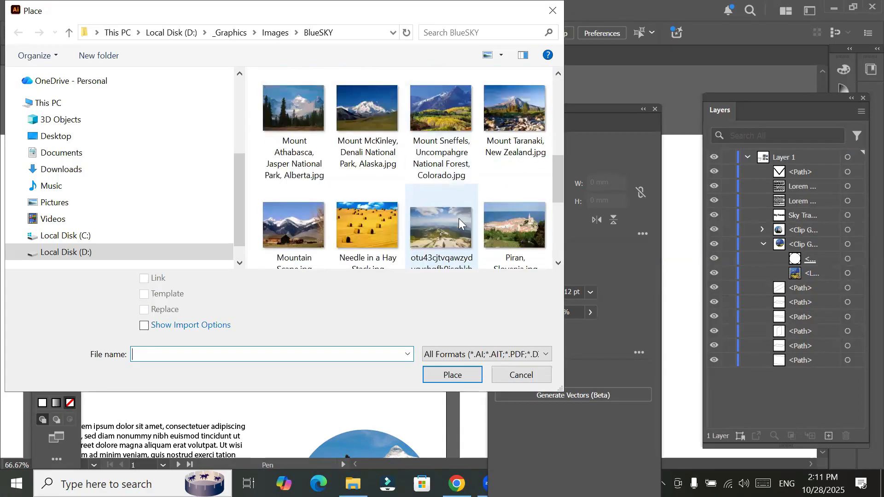
{"action": "scroll", "coordinate": [420, 169], "scroll_direction": "down", "scroll_amount": 5}
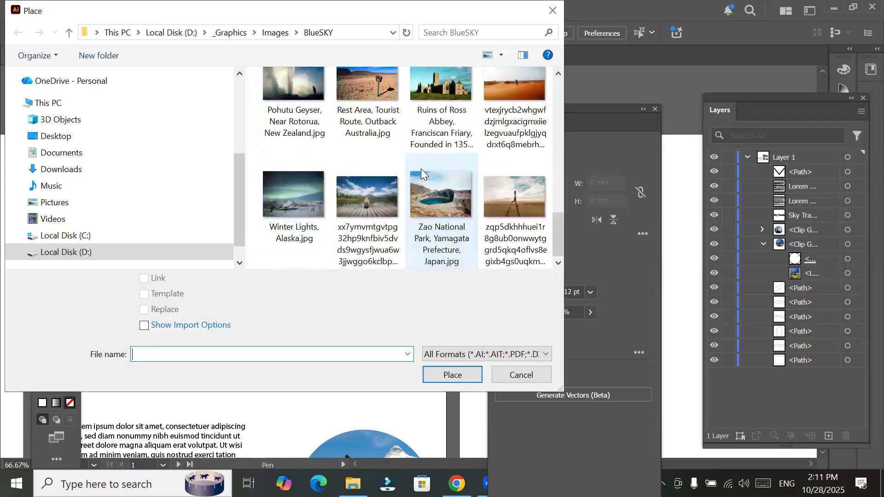
{"action": "left_click", "coordinate": [383, 212]}
{"action": "left_click", "coordinate": [457, 374]}
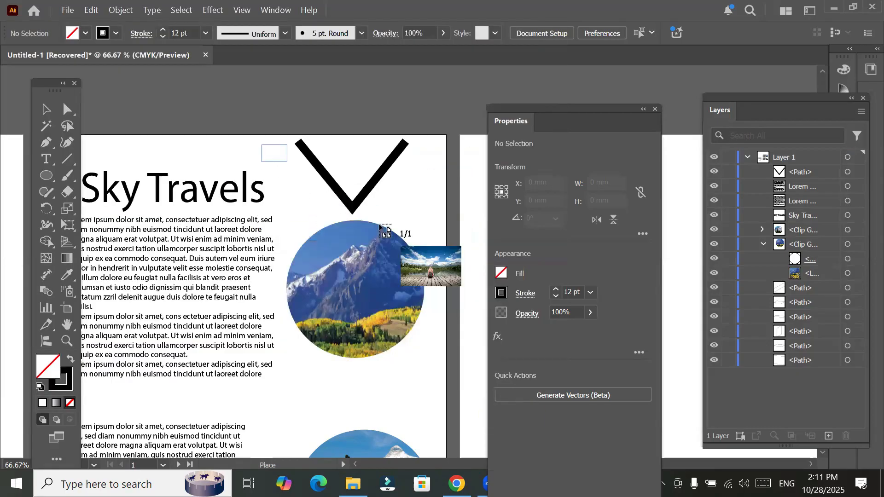
{"action": "left_click", "coordinate": [348, 199]}
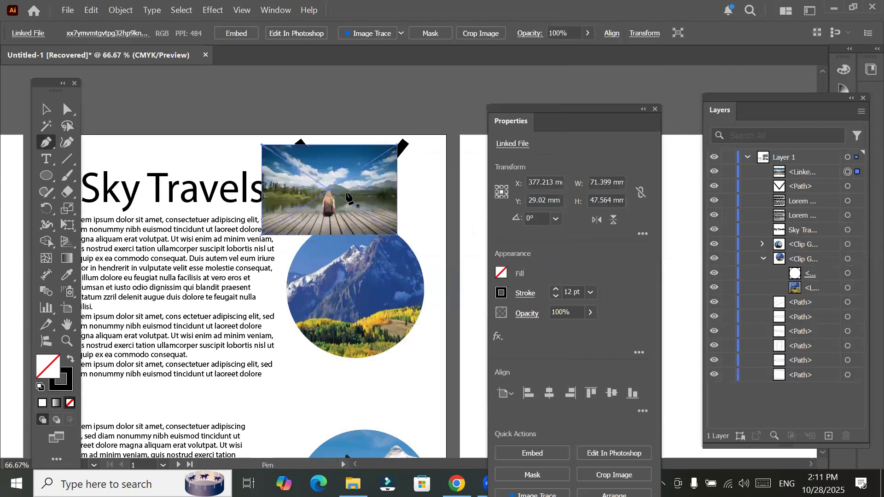
{"action": "left_click", "coordinate": [347, 193]}
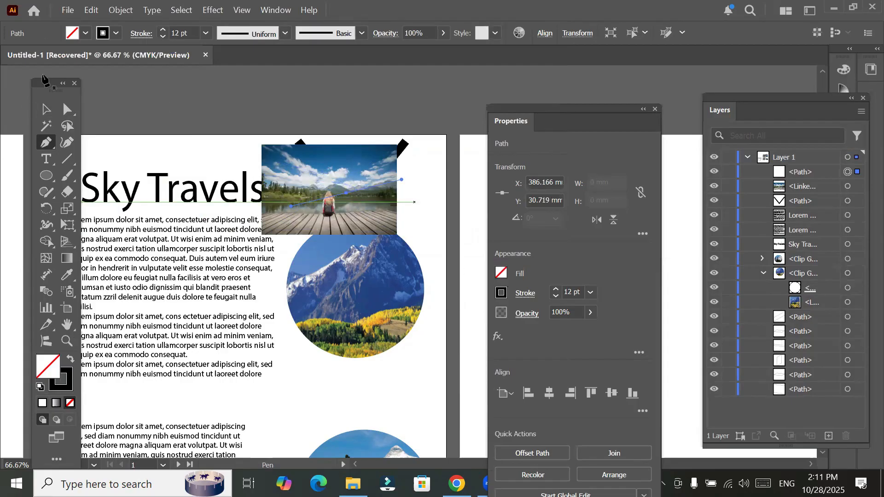
{"action": "left_click", "coordinate": [46, 109]}
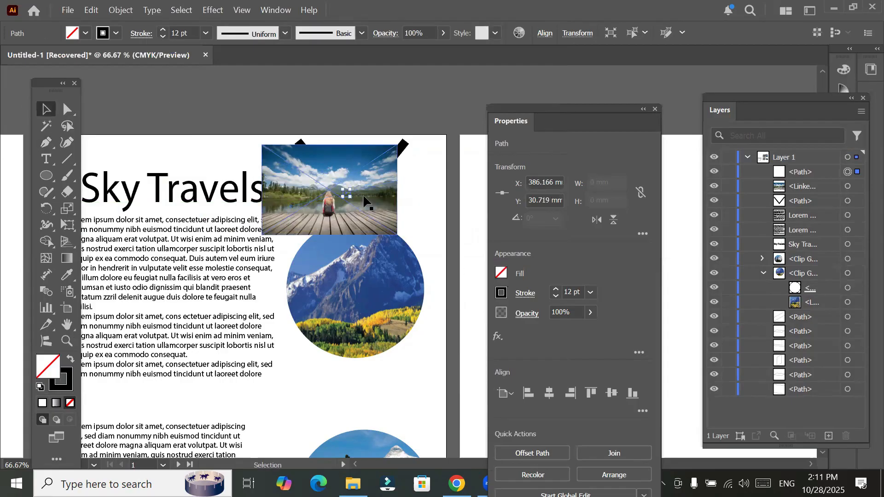
{"action": "key", "text": "Delete"}
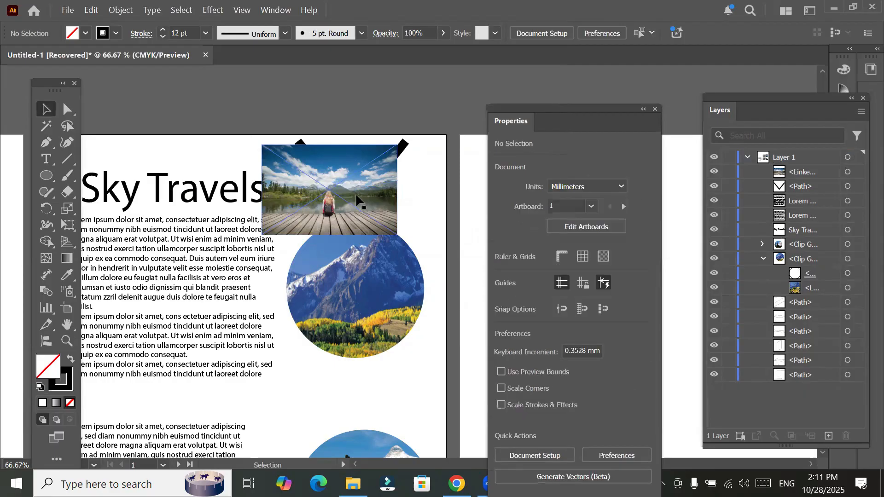
Step: Move the lake photo over the V shape and stack it directly beneath the V path
{"action": "left_click_drag", "start_coordinate": [370, 187], "coordinate": [390, 178]}
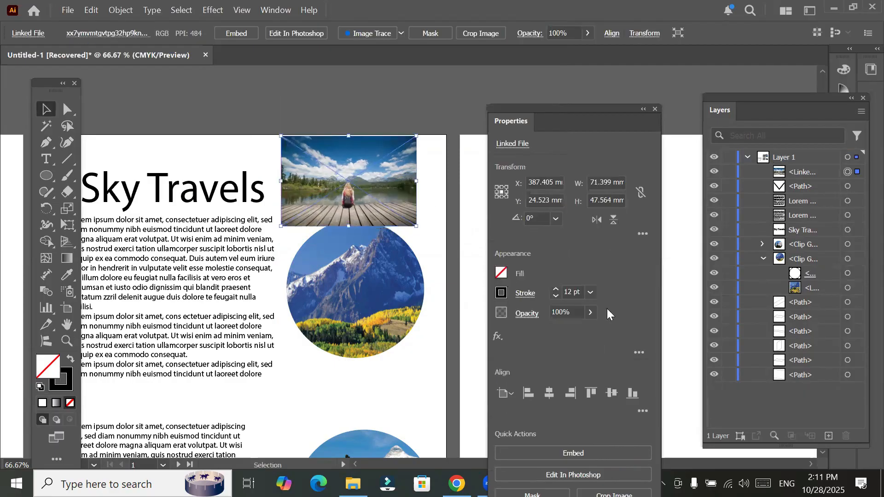
{"action": "left_click", "coordinate": [799, 175]}
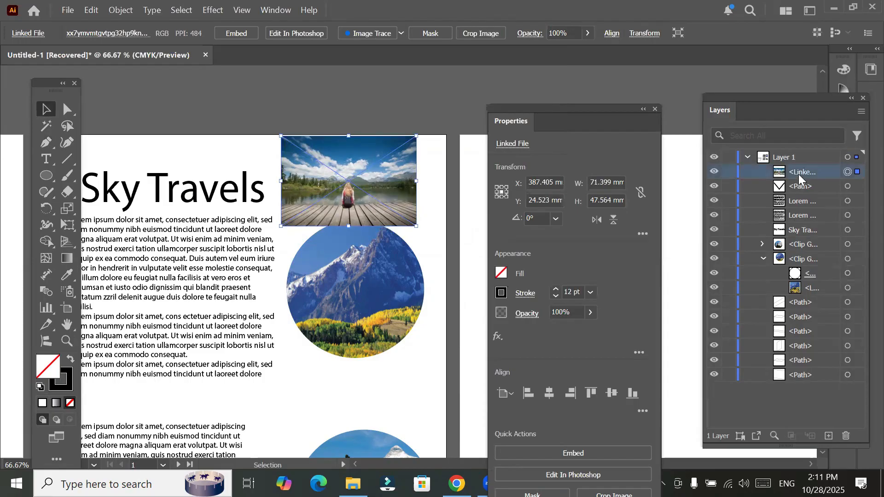
{"action": "left_click_drag", "start_coordinate": [800, 178], "coordinate": [801, 190]}
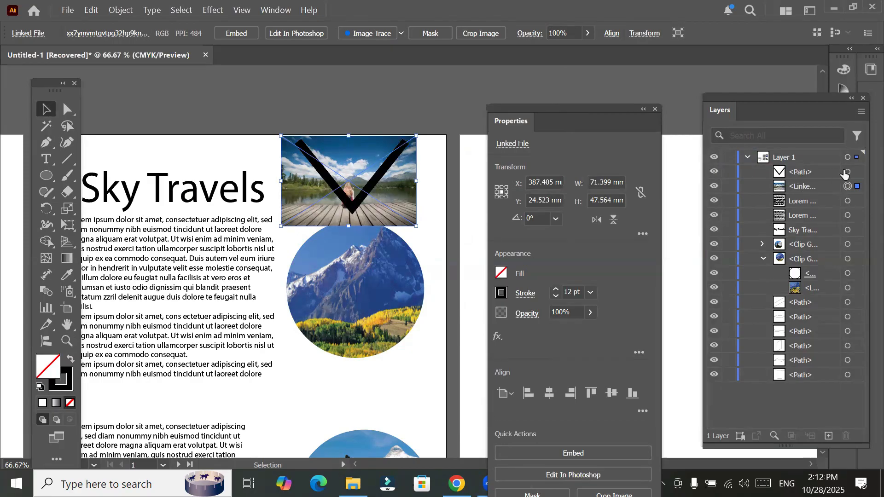
Step: Make a clipping mask from the V path and the lake photo
{"action": "left_click", "coordinate": [848, 173], "text": "shift"}
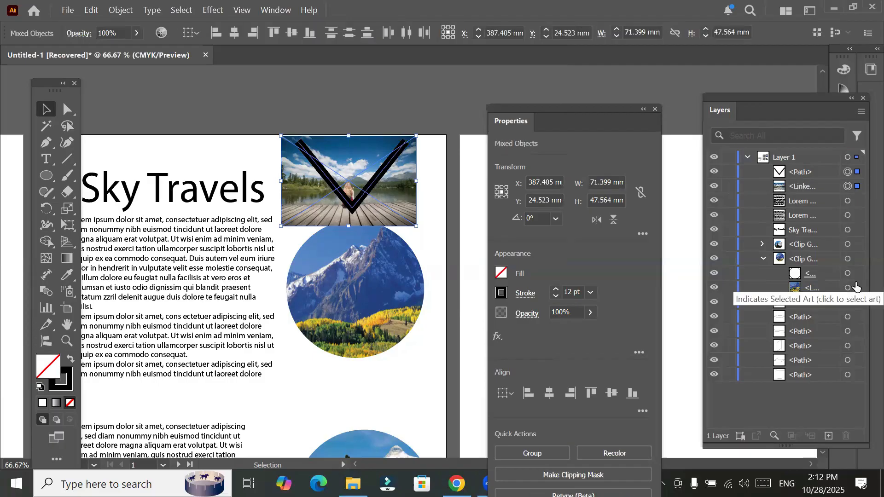
{"action": "key", "text": "ctrl+7"}
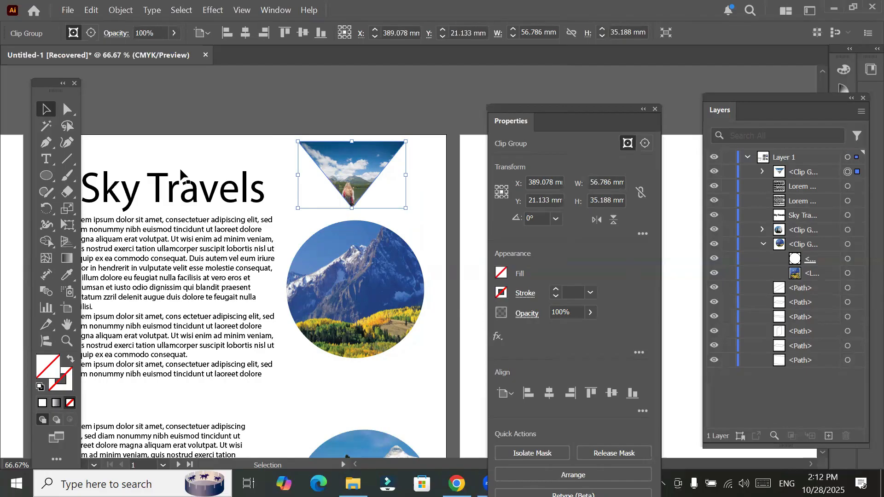
Step: Draw a horizontal straight path about 63 mm long with the Pen tool just below the mountain circle
{"action": "left_click", "coordinate": [46, 143]}
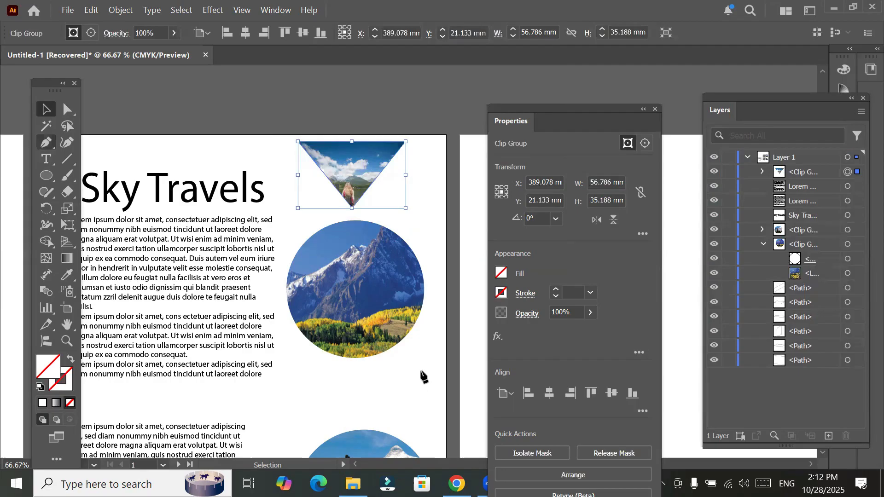
{"action": "left_click", "coordinate": [301, 372]}
{"action": "left_click", "coordinate": [419, 372]}
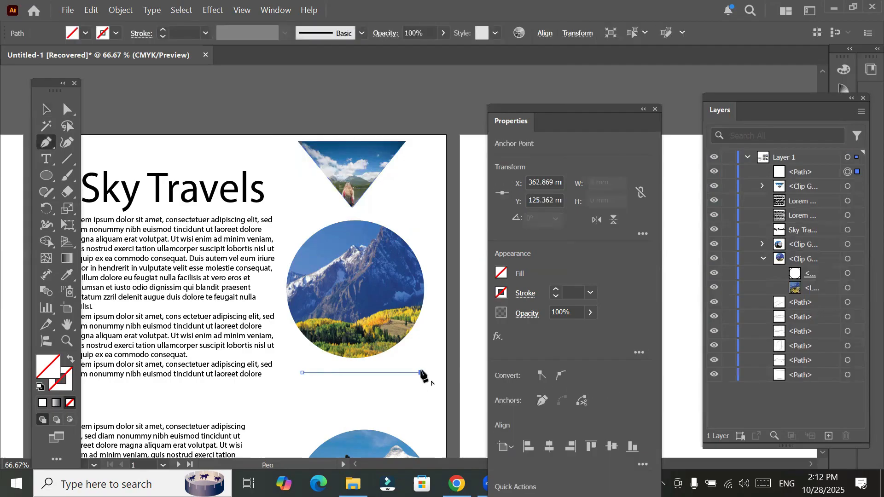
{"action": "key", "text": "Escape"}
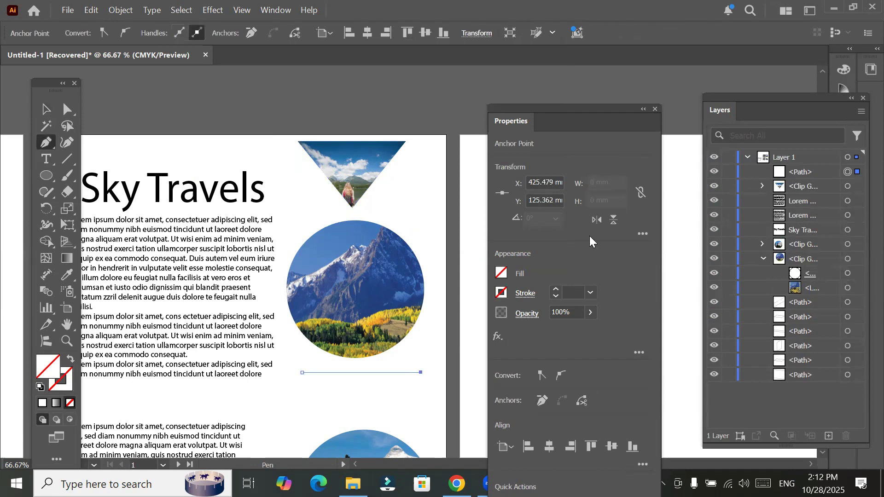
Step: Set the horizontal path's stroke weight to 40 pt and deselect it
{"action": "left_click", "coordinate": [554, 292]}
{"action": "left_click", "coordinate": [555, 293]}
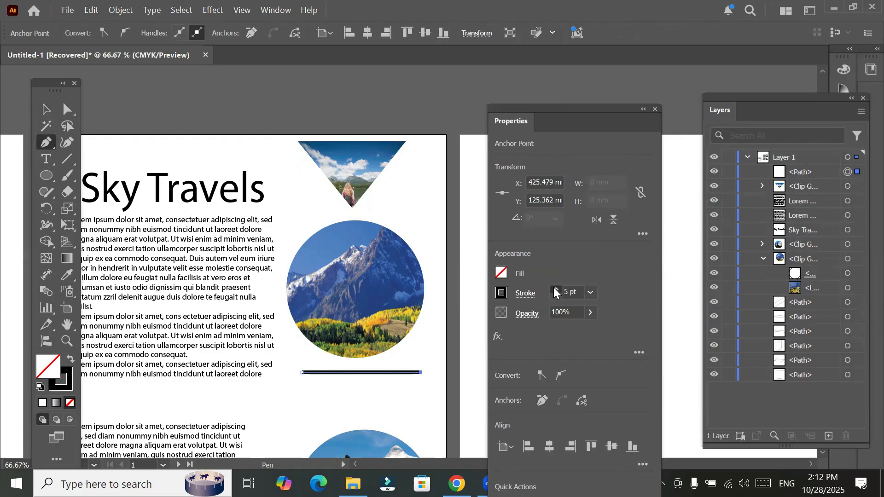
{"action": "left_click", "coordinate": [554, 293]}
{"action": "left_click", "coordinate": [555, 292]}
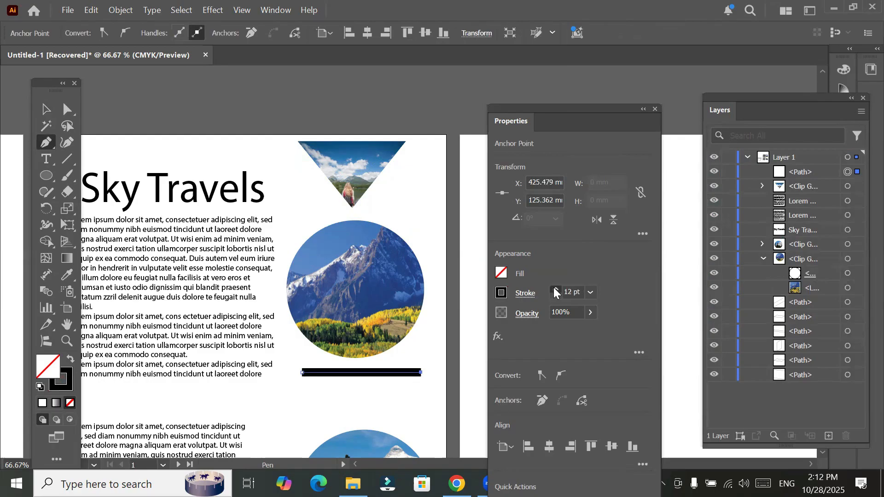
{"action": "left_click", "coordinate": [554, 292]}
{"action": "left_click", "coordinate": [554, 293]}
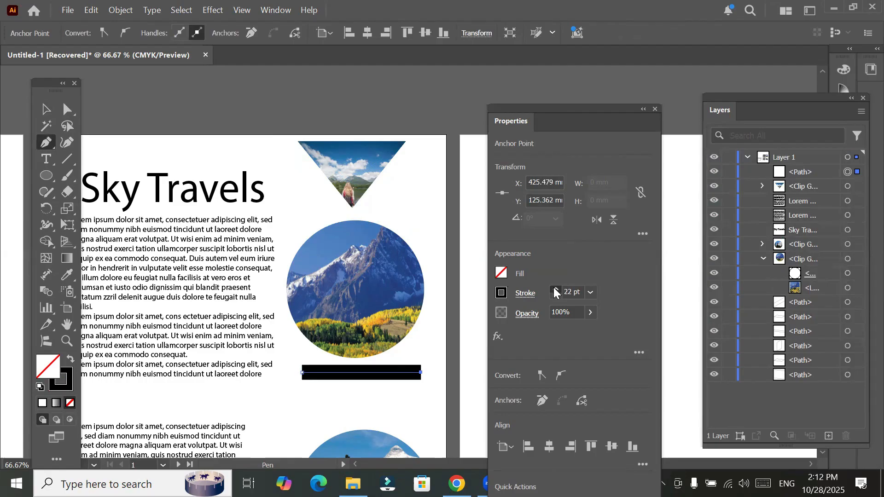
{"action": "left_click", "coordinate": [554, 292]}
{"action": "left_click", "coordinate": [554, 292]}
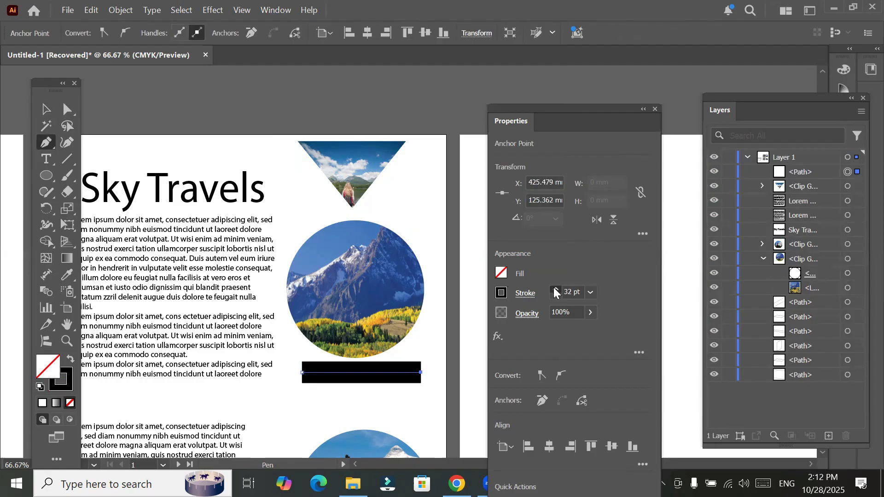
{"action": "left_click", "coordinate": [554, 293]}
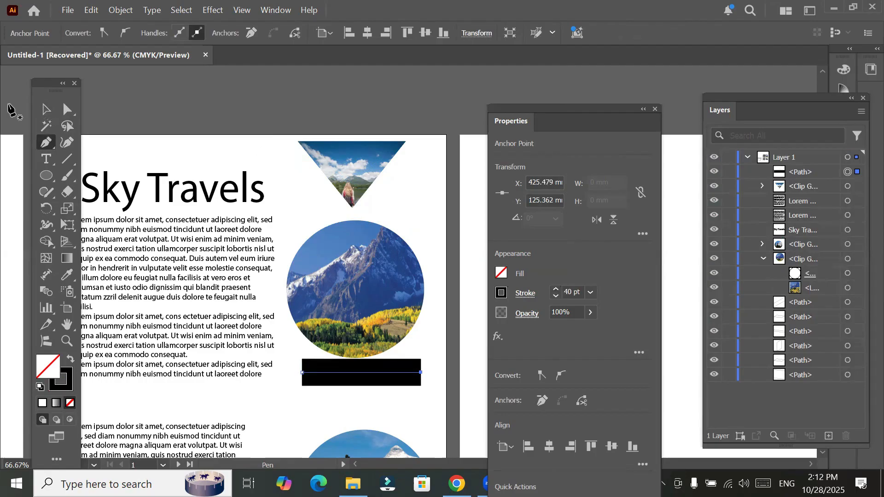
{"action": "left_click", "coordinate": [44, 110]}
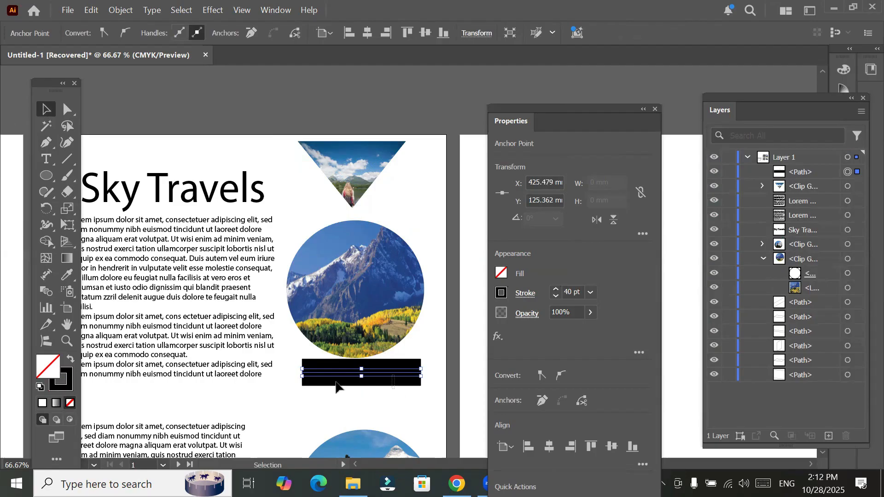
{"action": "left_click", "coordinate": [344, 398]}
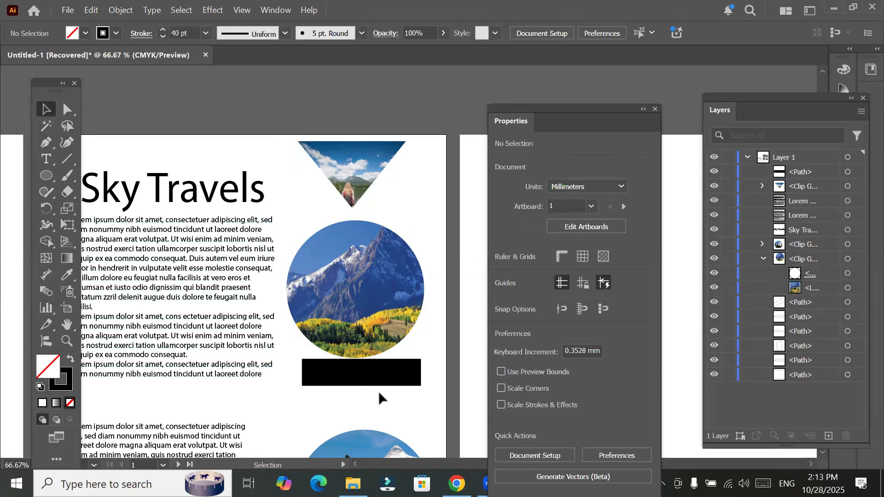
{"action": "left_click", "coordinate": [389, 380]}
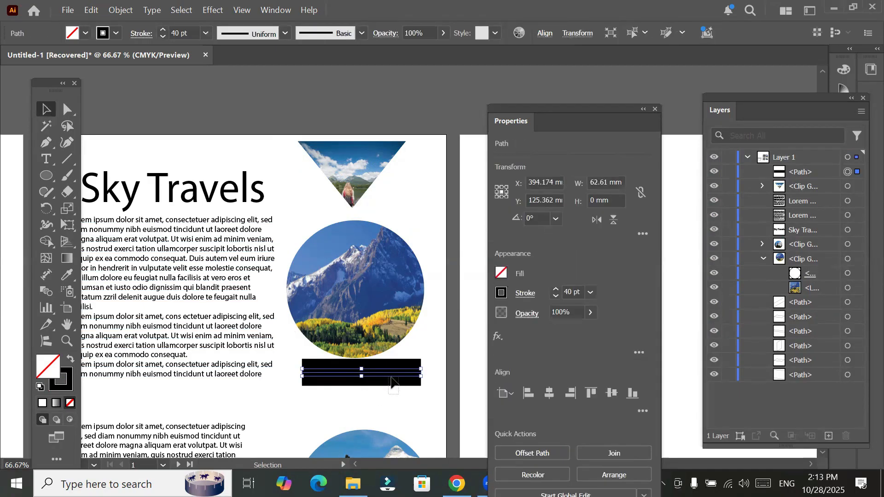
{"action": "left_click", "coordinate": [396, 394]}
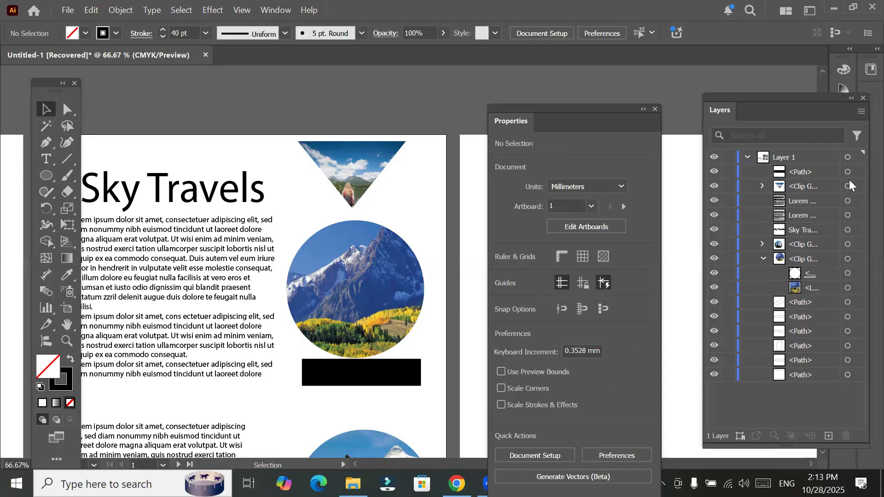
Step: Hide the thick horizontal path and show it again to check its layer entry
{"action": "key", "text": "ctrl+z"}
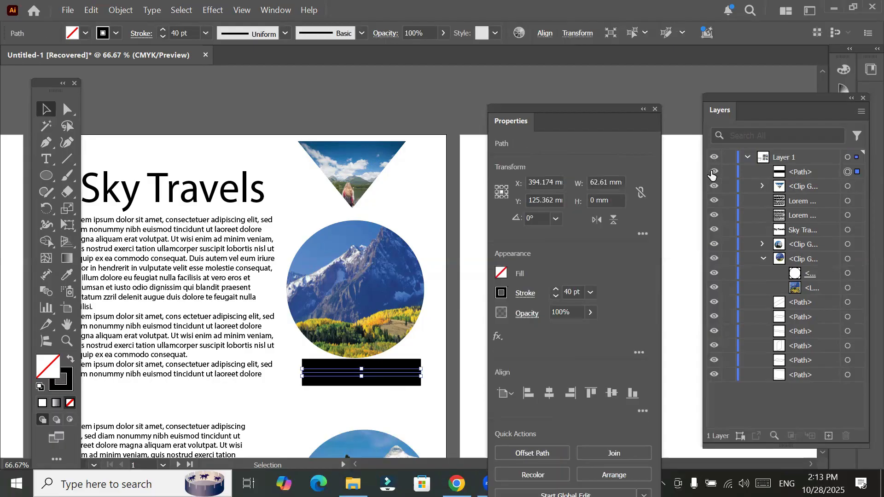
{"action": "left_click", "coordinate": [712, 173]}
{"action": "left_click", "coordinate": [712, 173]}
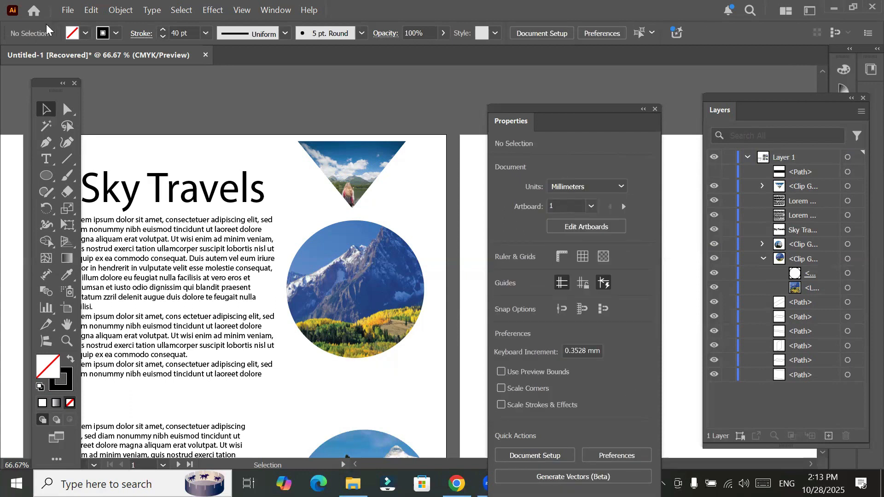
Step: Place the image Los Angeles, California.jpg from the BlueSKY folder near the black bar
{"action": "left_click", "coordinate": [67, 9]}
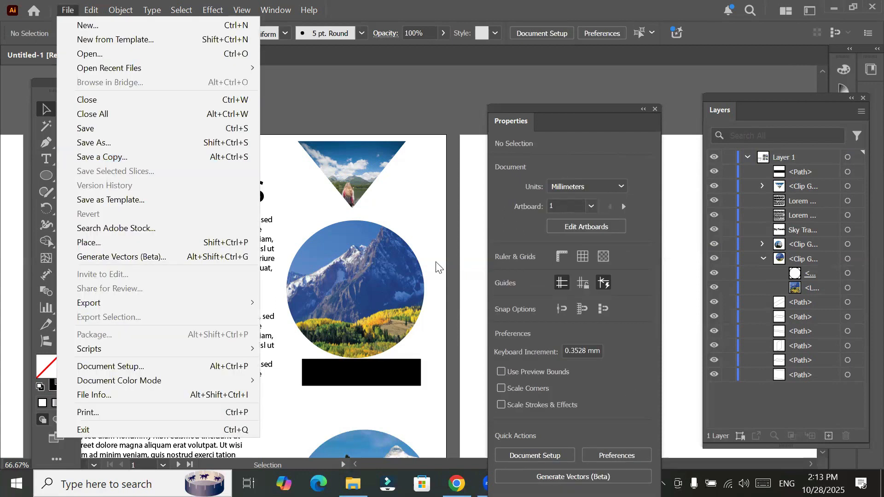
{"action": "left_click", "coordinate": [385, 139]}
{"action": "key", "text": "ctrl+shift+p"}
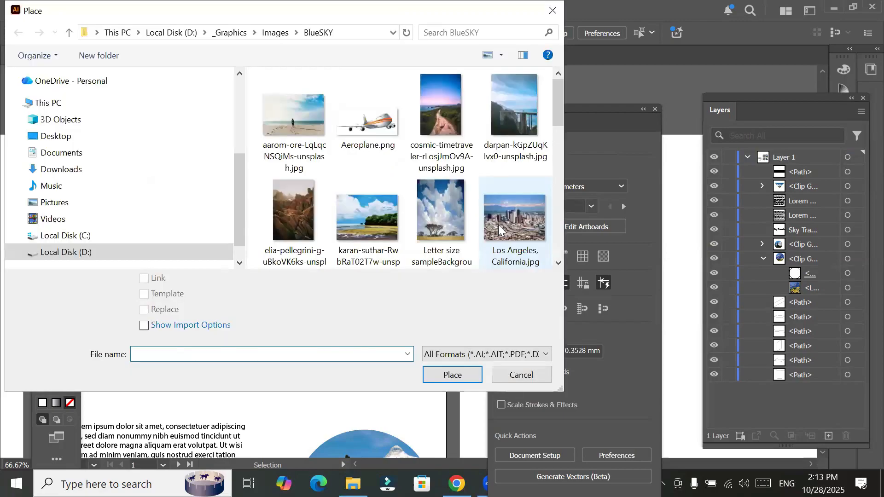
{"action": "left_click", "coordinate": [466, 376]}
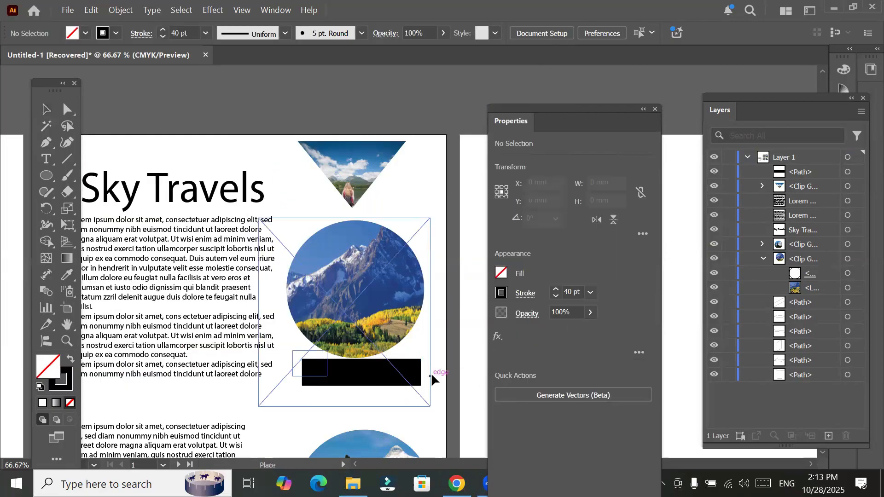
{"action": "left_click", "coordinate": [431, 372]}
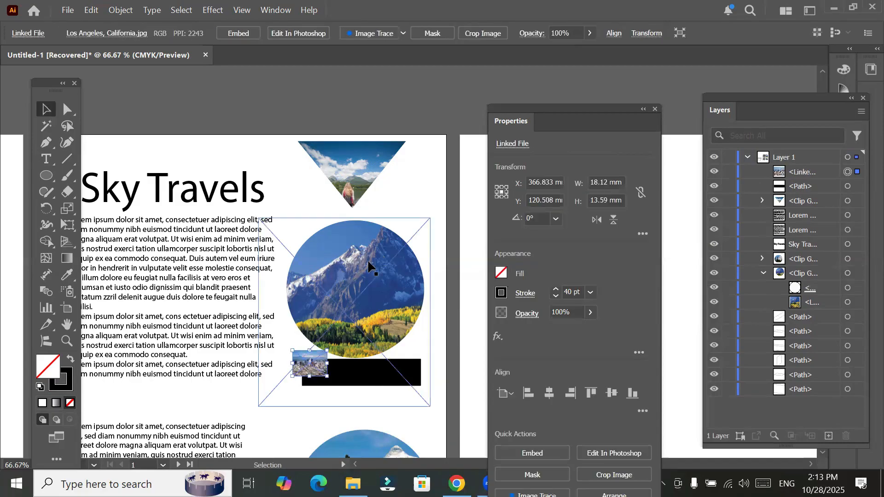
Step: Move the mountain circle up and to the right, and move the Los Angeles photo onto the black bar
{"action": "left_click_drag", "start_coordinate": [363, 266], "coordinate": [406, 201]}
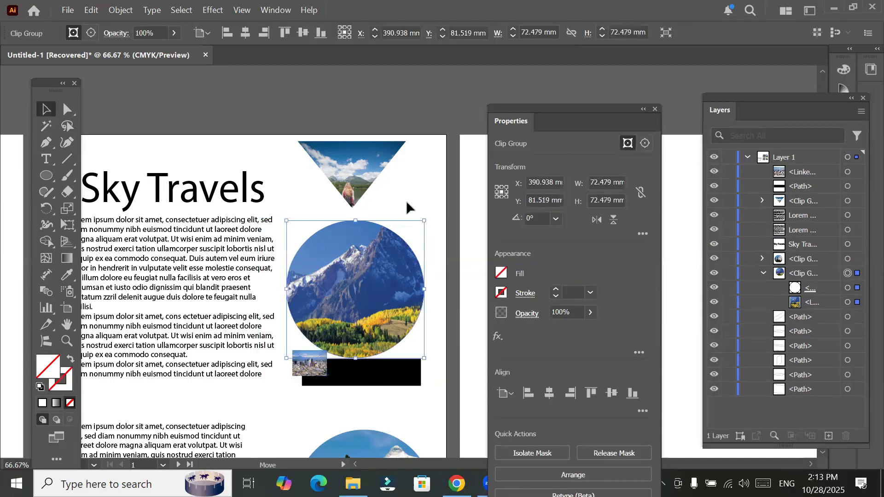
{"action": "left_click_drag", "start_coordinate": [304, 364], "coordinate": [343, 378]}
{"action": "scroll", "coordinate": [346, 383], "scroll_direction": "up", "scroll_amount": 1}
{"action": "scroll", "coordinate": [368, 418], "scroll_direction": "down", "scroll_amount": 3}
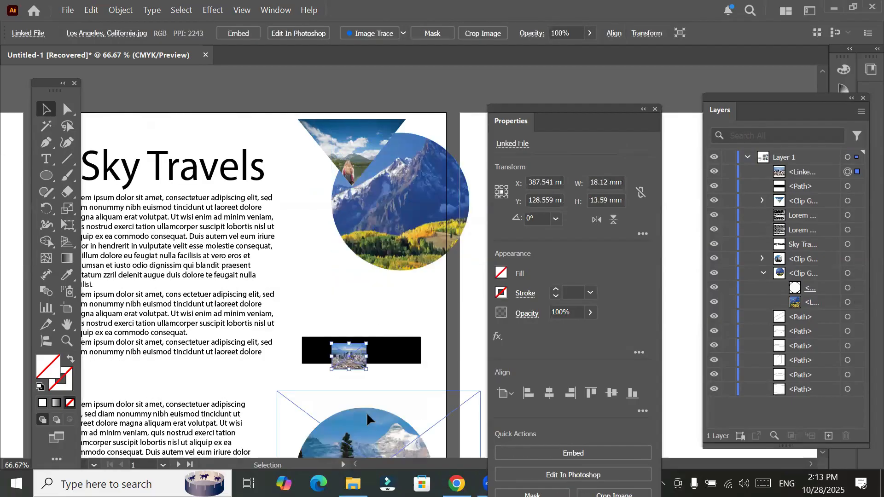
{"action": "scroll", "coordinate": [367, 388], "scroll_direction": "up", "scroll_amount": 2}
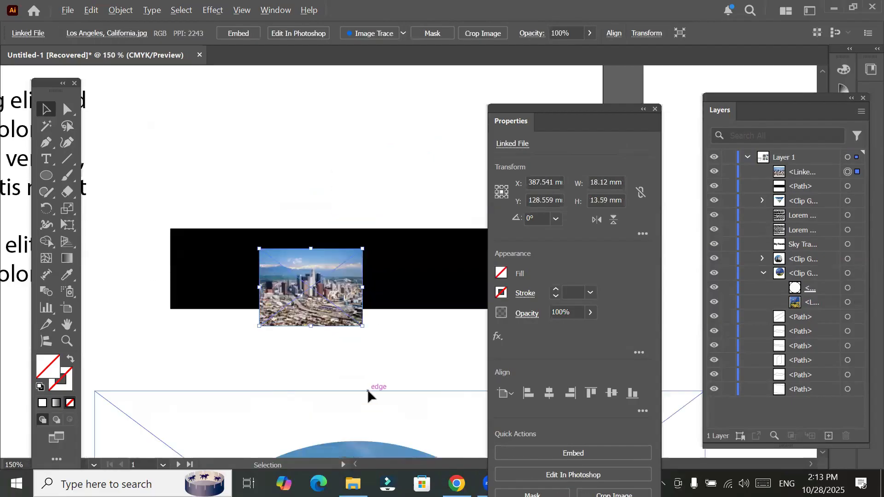
{"action": "scroll", "coordinate": [367, 389], "scroll_direction": "up", "scroll_amount": 2}
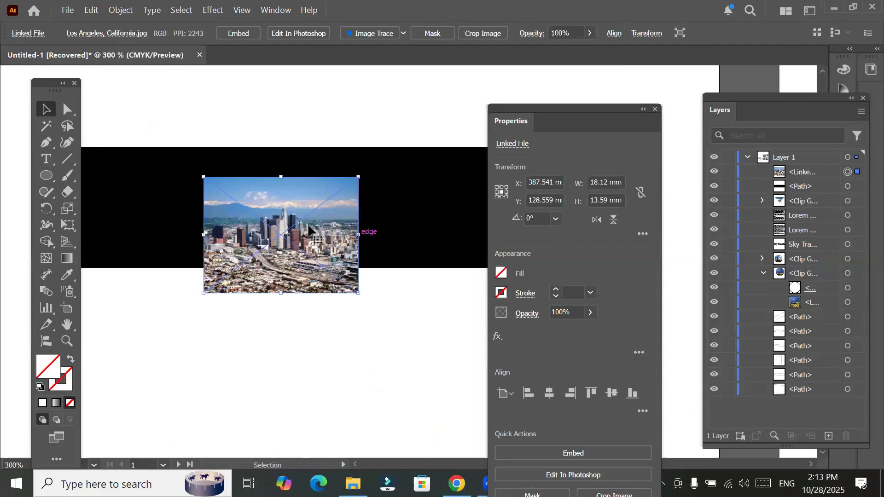
{"action": "scroll", "coordinate": [309, 229], "scroll_direction": "down", "scroll_amount": 1}
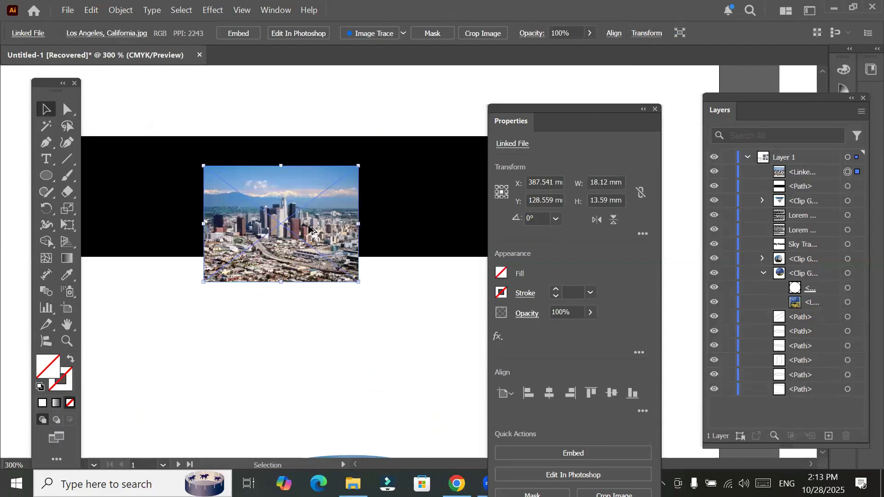
{"action": "scroll", "coordinate": [309, 228], "scroll_direction": "down", "scroll_amount": 3}
{"action": "scroll", "coordinate": [370, 295], "scroll_direction": "down", "scroll_amount": 1}
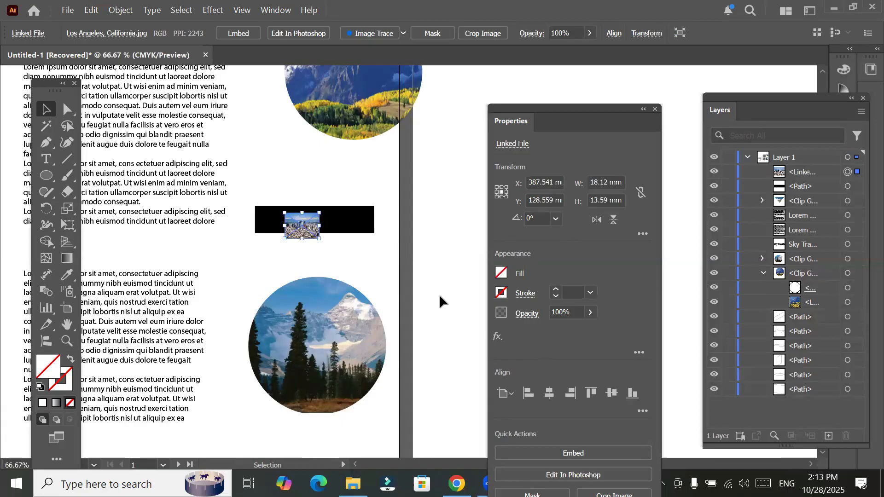
Step: Stretch the Los Angeles photo to about 55 mm wide and centre it over the black bar
{"action": "left_click_drag", "start_coordinate": [323, 223], "coordinate": [388, 223]}
{"action": "left_click_drag", "start_coordinate": [325, 235], "coordinate": [314, 233]}
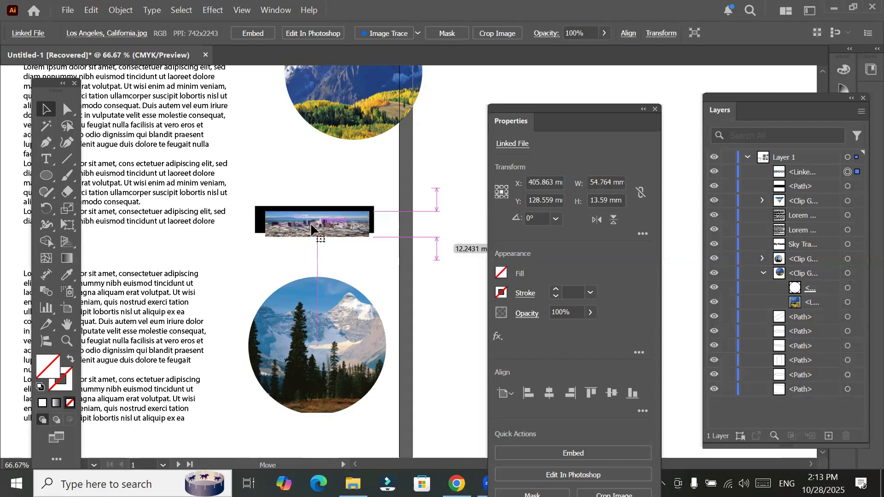
{"action": "scroll", "coordinate": [316, 232], "scroll_direction": "up", "scroll_amount": 1}
{"action": "scroll", "coordinate": [322, 226], "scroll_direction": "up", "scroll_amount": 3}
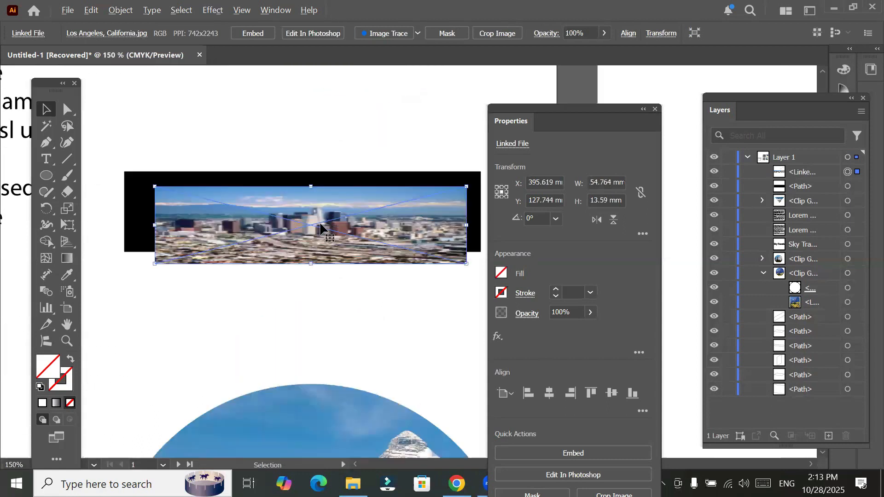
Step: Hide and show the horizontal path and the Los Angeles photo in turn to compare the two objects
{"action": "left_click", "coordinate": [847, 188], "text": "shift"}
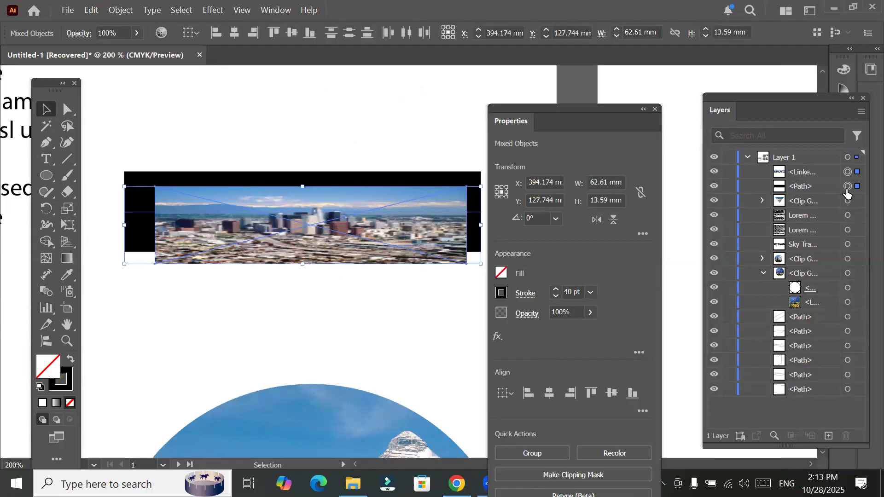
{"action": "left_click", "coordinate": [713, 187]}
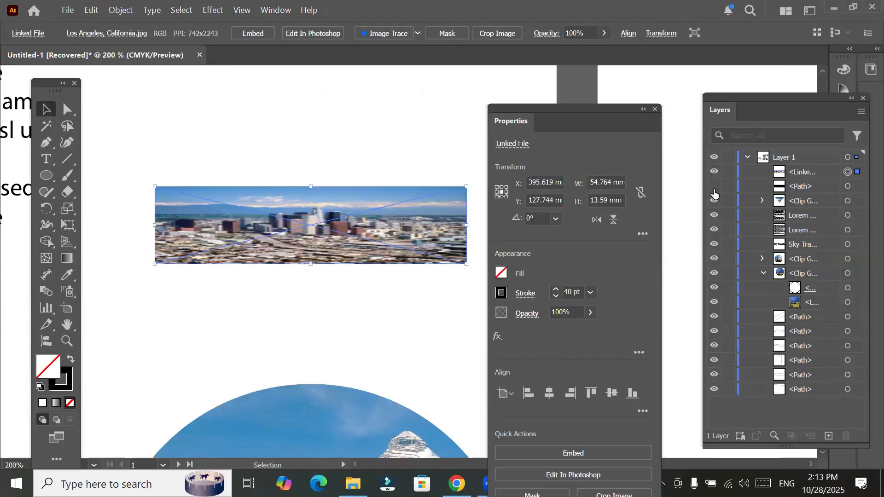
{"action": "left_click", "coordinate": [713, 186]}
{"action": "left_click", "coordinate": [713, 171]}
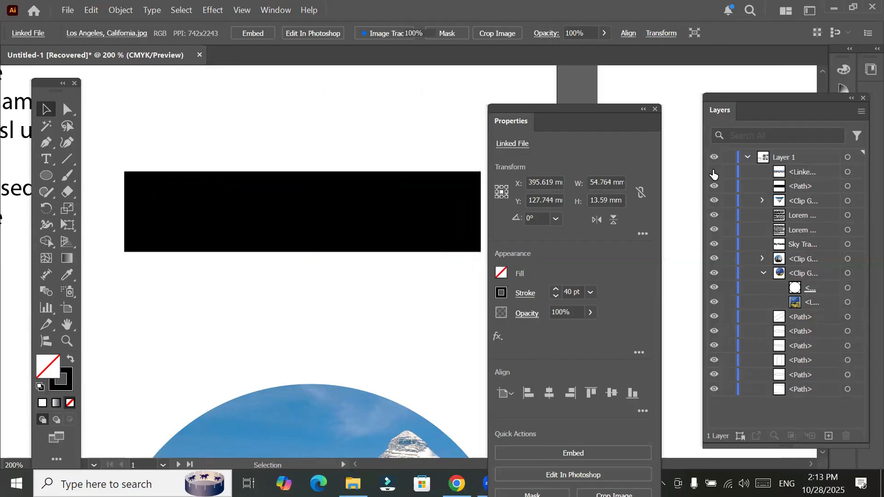
{"action": "left_click", "coordinate": [713, 173]}
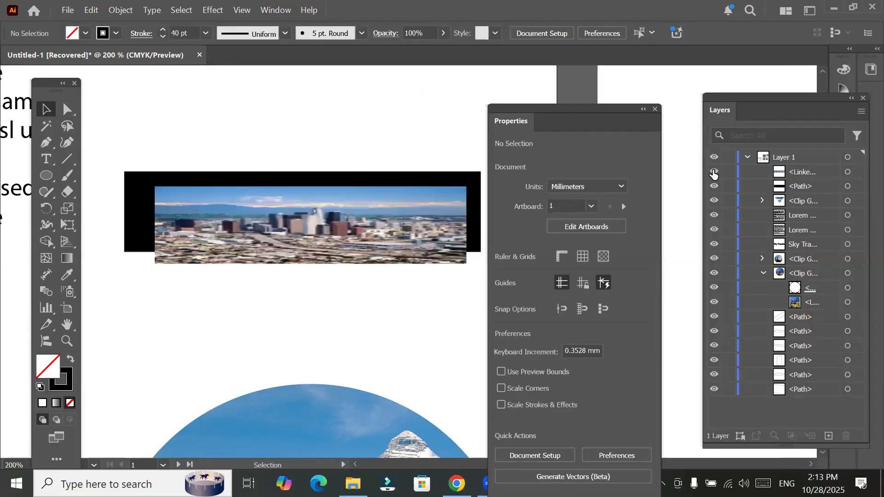
Step: Try to clip the Los Angeles photo by stacking the horizontal path above it and making a clipping mask, and undo the attempt
{"action": "left_click", "coordinate": [847, 171]}
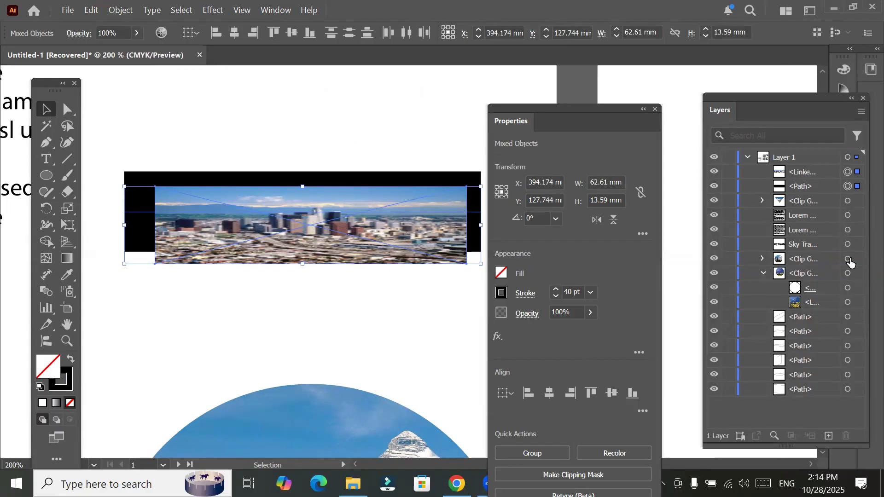
{"action": "left_click", "coordinate": [803, 186]}
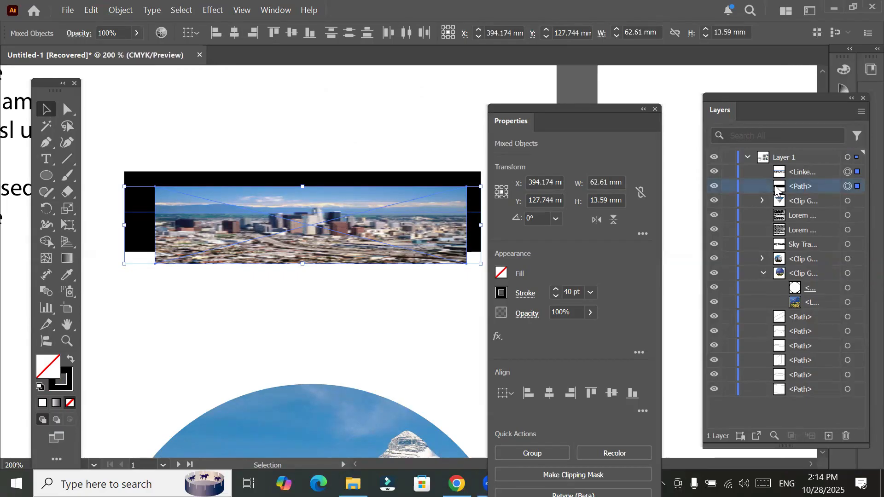
{"action": "left_click", "coordinate": [848, 200]}
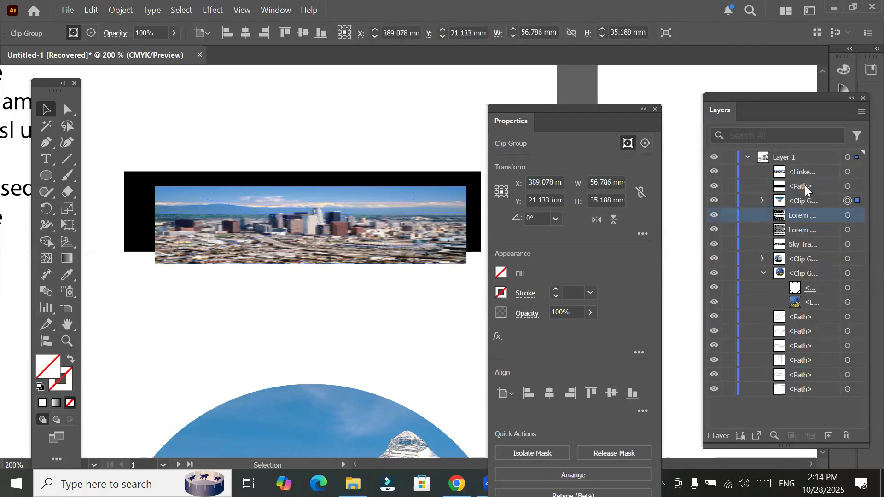
{"action": "left_click_drag", "start_coordinate": [805, 185], "coordinate": [805, 172]}
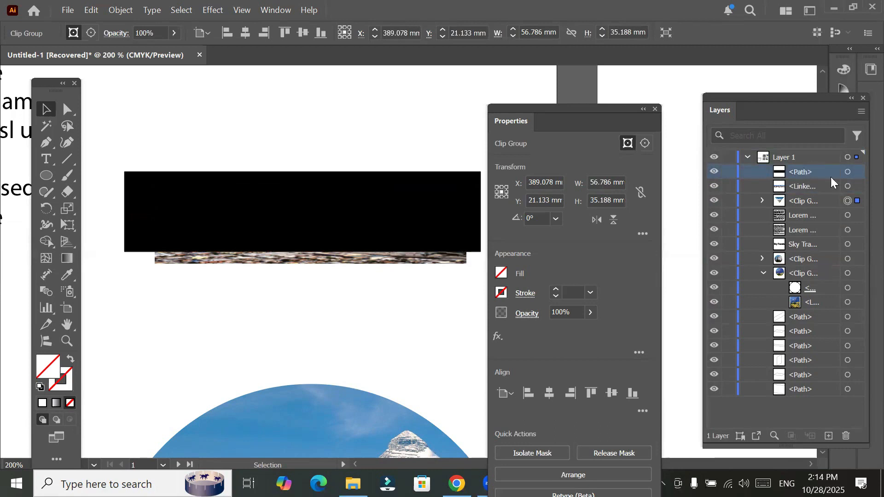
{"action": "left_click", "coordinate": [847, 172]}
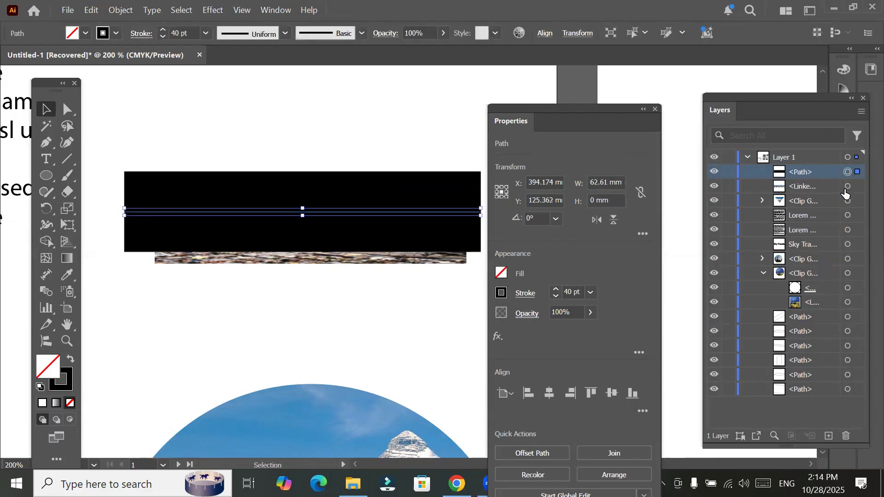
{"action": "left_click", "coordinate": [847, 187], "text": "shift"}
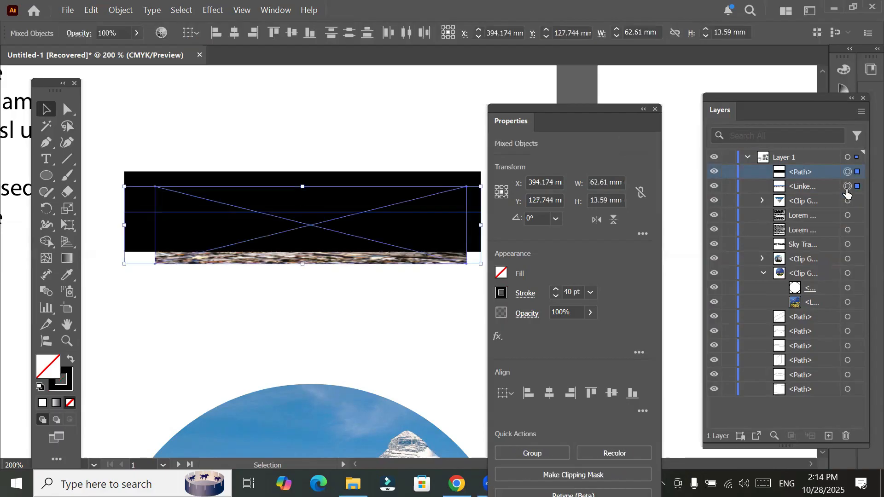
{"action": "key", "text": "ctrl+7"}
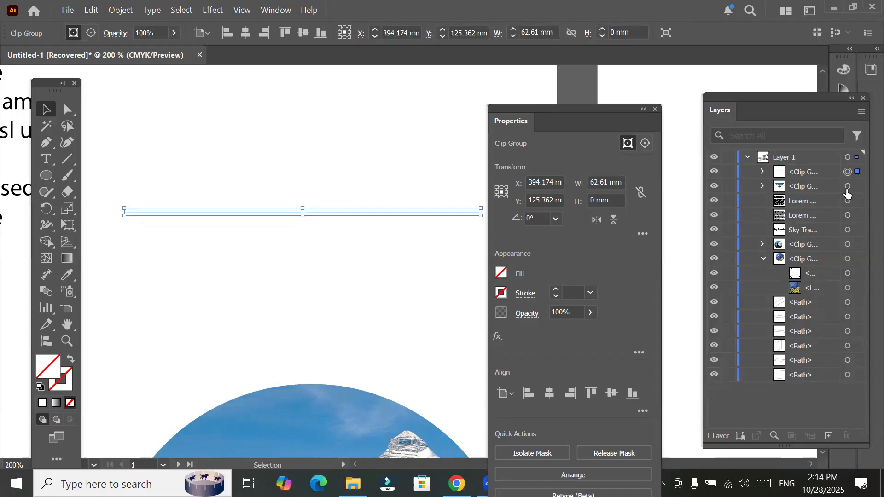
{"action": "key", "text": "ctrl+z"}
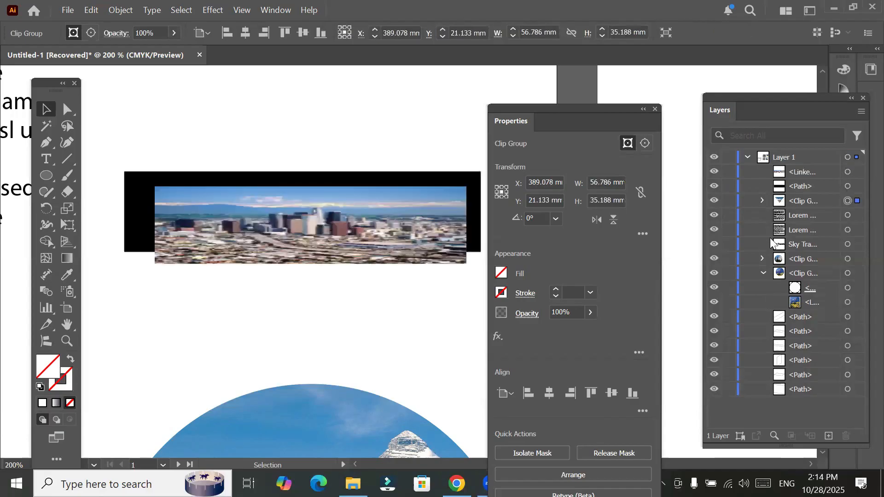
Step: Move the Los Angeles photo down into the empty space just below the black bar
{"action": "left_click", "coordinate": [298, 98]}
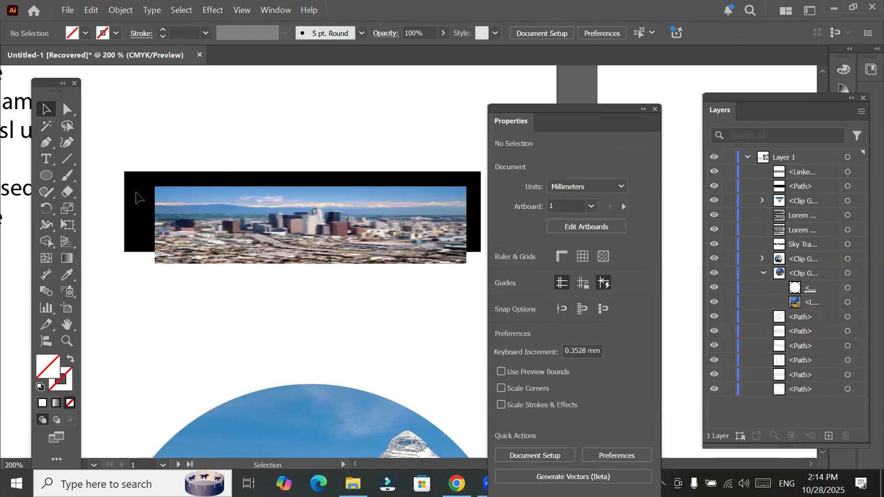
{"action": "left_click", "coordinate": [848, 172]}
{"action": "left_click_drag", "start_coordinate": [302, 236], "coordinate": [308, 315]}
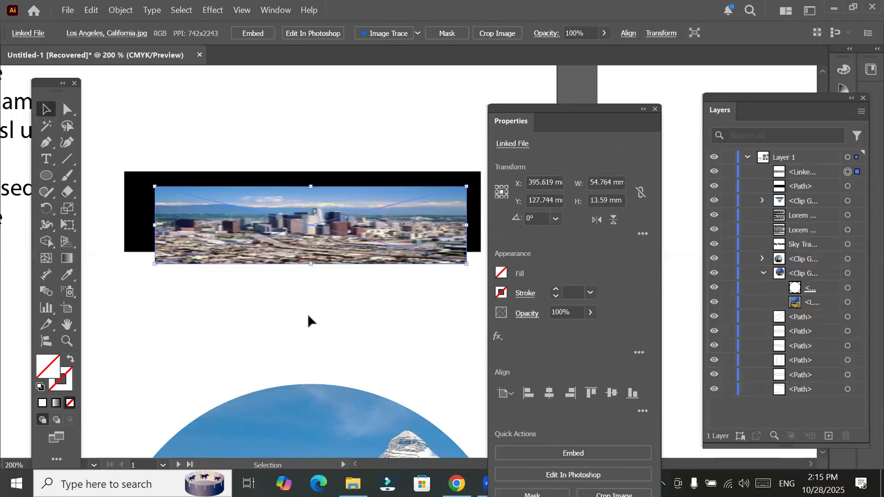
Step: Fill the horizontal path with CMYK Red and examine up close how much area its outline encloses
{"action": "left_click_drag", "start_coordinate": [351, 134], "coordinate": [332, 220]}
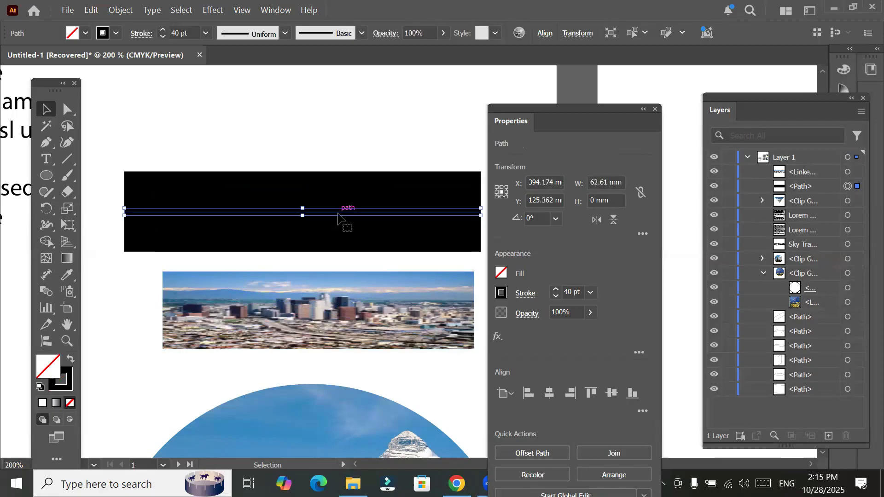
{"action": "left_click", "coordinate": [85, 35]}
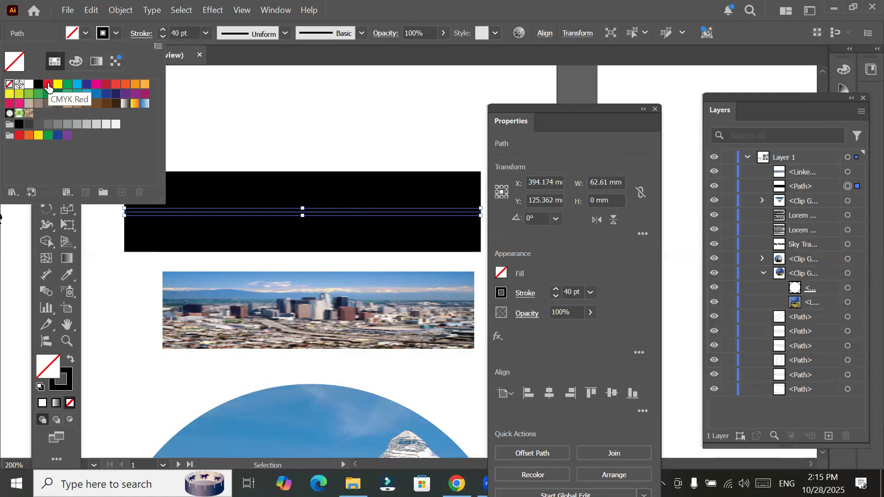
{"action": "left_click", "coordinate": [49, 85]}
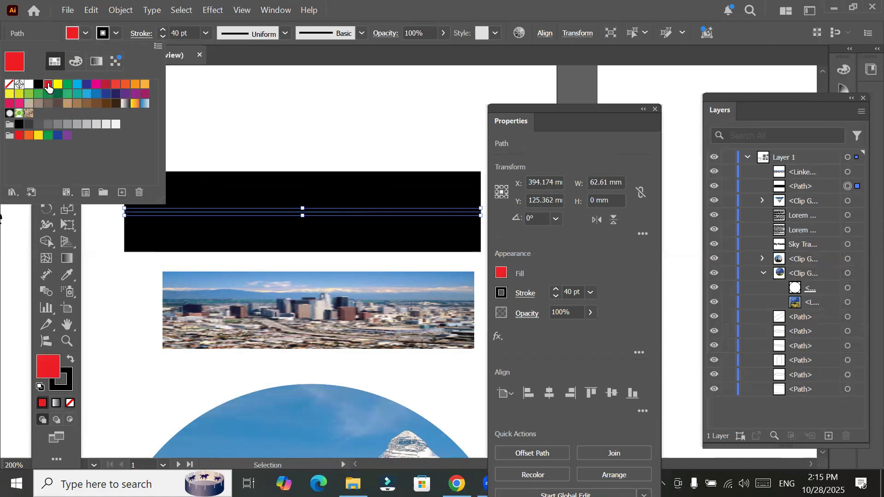
{"action": "left_click", "coordinate": [551, 264]}
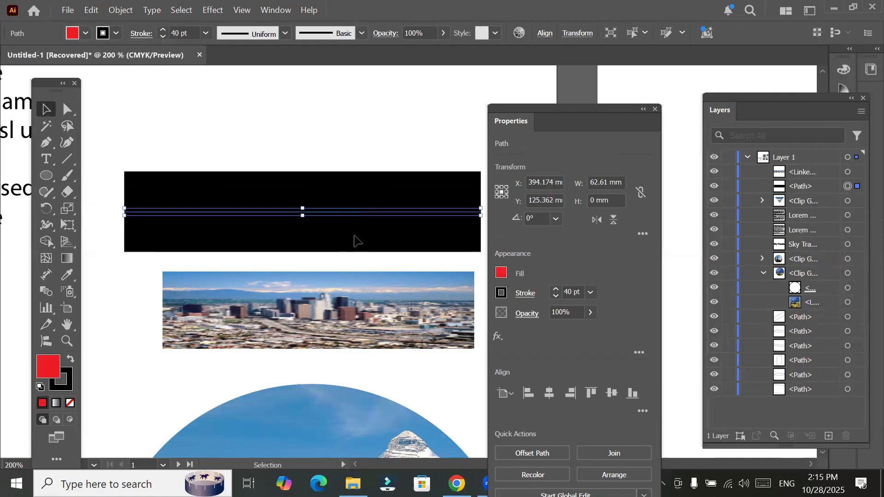
{"action": "scroll", "coordinate": [357, 229], "scroll_direction": "up", "scroll_amount": 3}
{"action": "scroll", "coordinate": [278, 150], "scroll_direction": "up", "scroll_amount": 4}
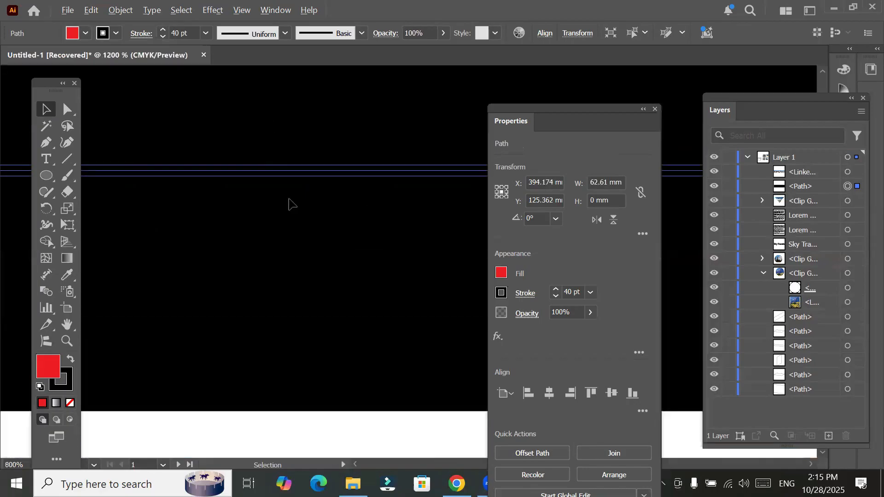
{"action": "scroll", "coordinate": [321, 235], "scroll_direction": "up", "scroll_amount": 2}
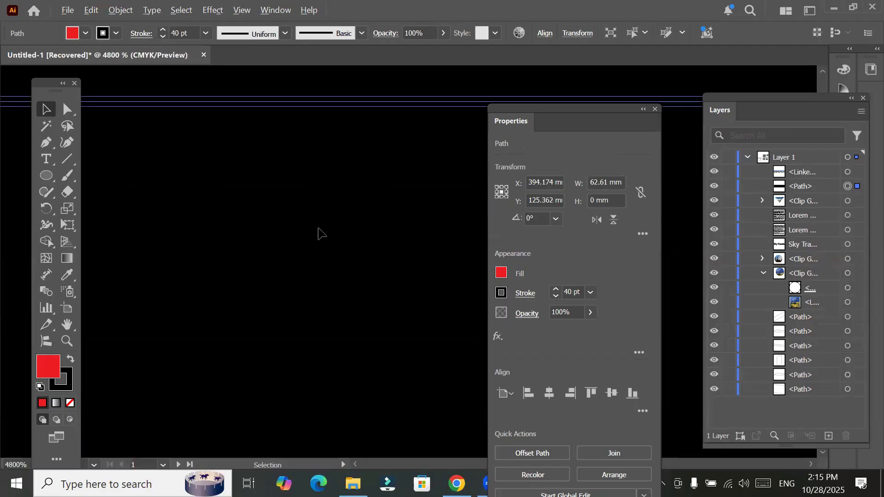
{"action": "scroll", "coordinate": [321, 235], "scroll_direction": "up", "scroll_amount": 1}
{"action": "scroll", "coordinate": [321, 234], "scroll_direction": "down", "scroll_amount": 4}
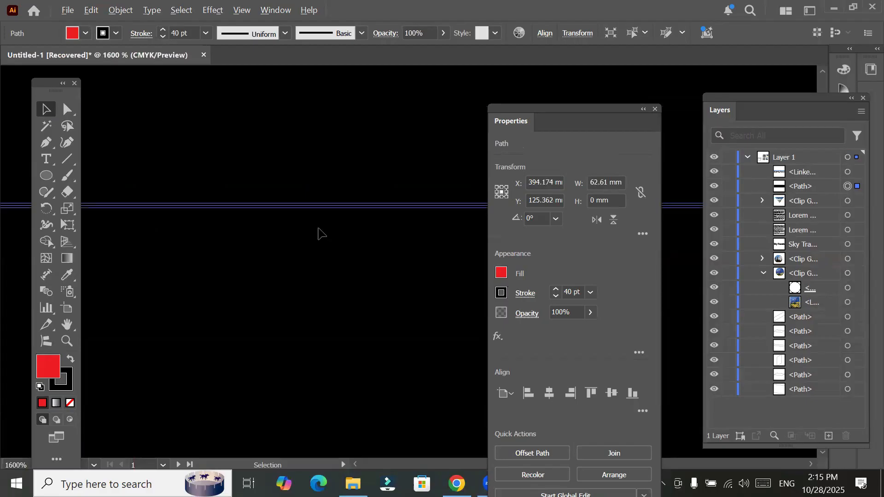
Step: Move the thick black line up, farther away from the Los Angeles photo
{"action": "scroll", "coordinate": [321, 235], "scroll_direction": "down", "scroll_amount": 6}
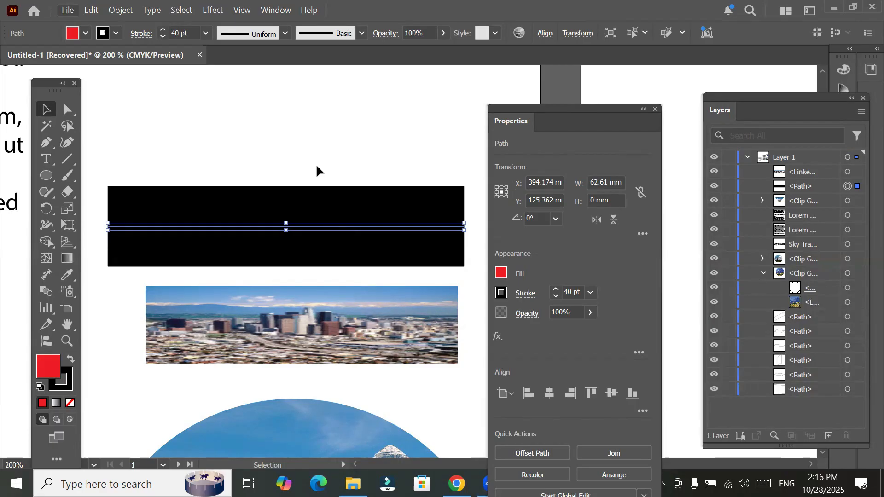
{"action": "left_click", "coordinate": [235, 149]}
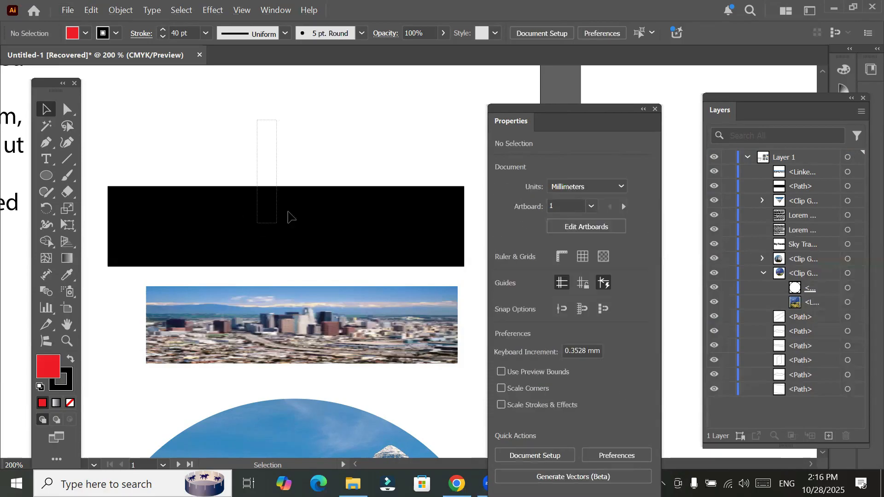
{"action": "left_click_drag", "start_coordinate": [290, 228], "coordinate": [278, 183]}
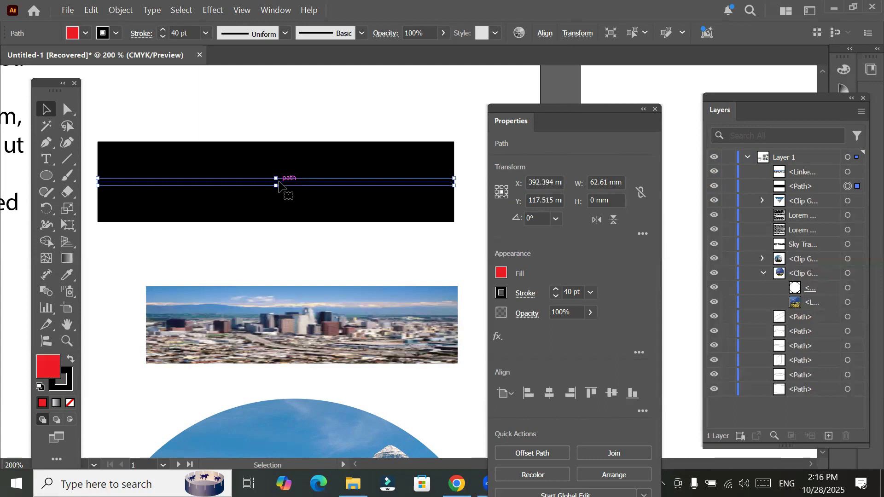
Step: Expand the black line's fill and stroke into shapes and shift the expanded bar slightly down
{"action": "left_click", "coordinate": [116, 11]}
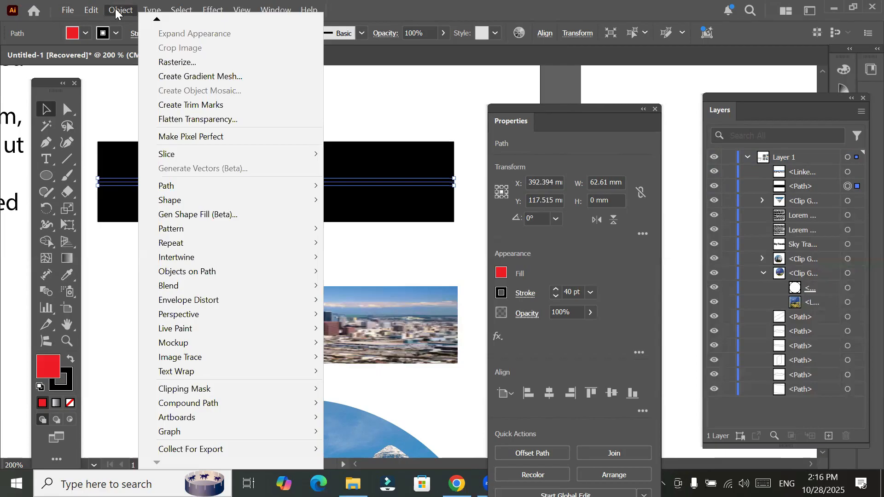
{"action": "mouse_move", "coordinate": [84, 6]}
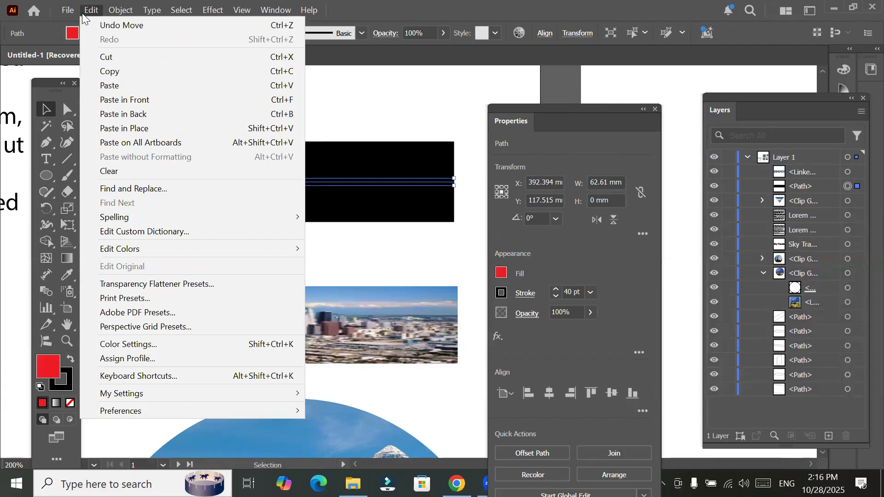
{"action": "left_click", "coordinate": [111, 12]}
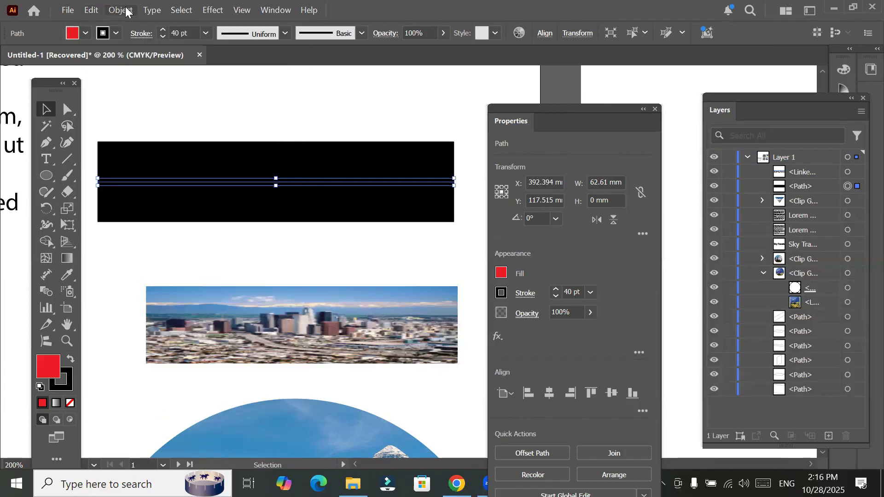
{"action": "left_click", "coordinate": [125, 12]}
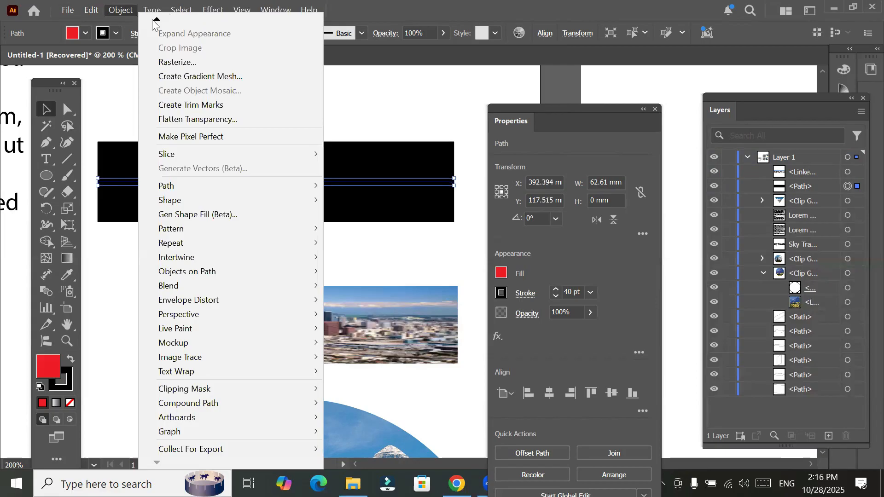
{"action": "mouse_move", "coordinate": [152, 19]}
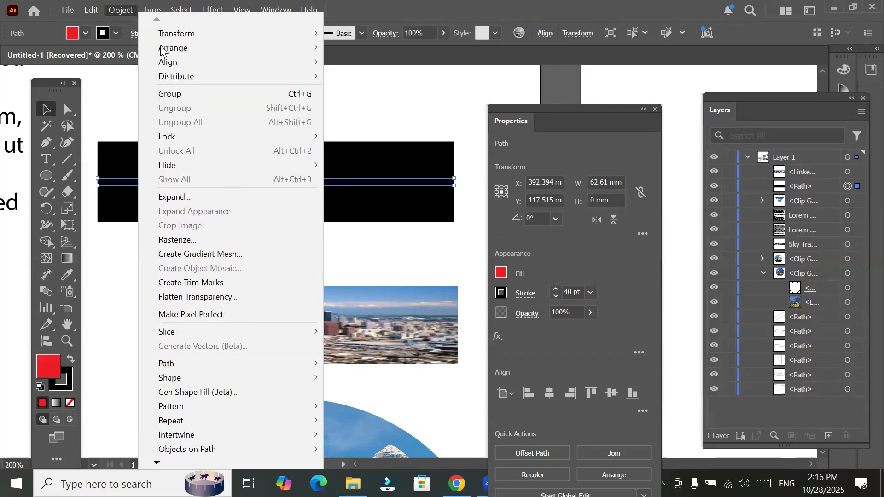
{"action": "left_click", "coordinate": [207, 195]}
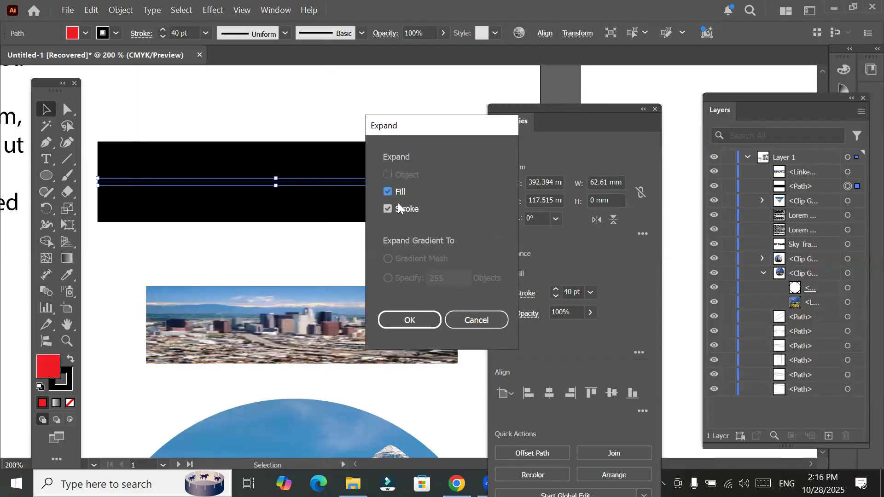
{"action": "left_click", "coordinate": [390, 323]}
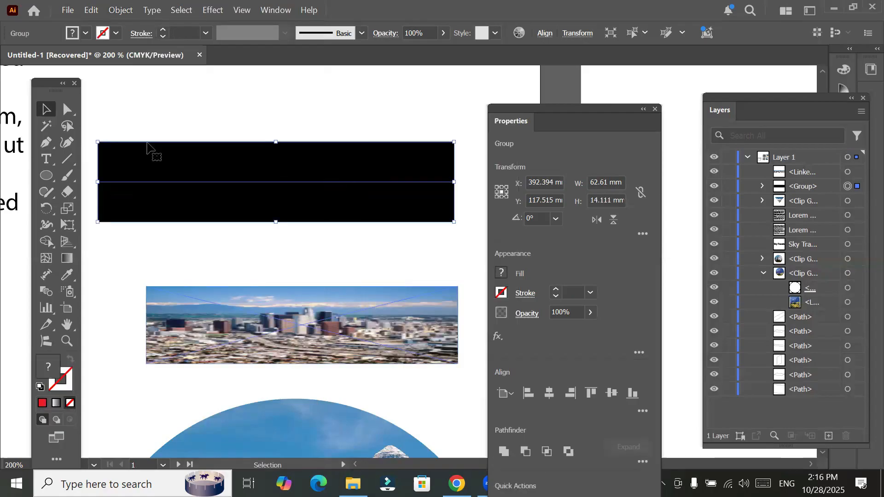
{"action": "mouse_move", "coordinate": [216, 168]}
{"action": "left_mouse_down"}
{"action": "mouse_move", "coordinate": [230, 121]}
{"action": "mouse_move", "coordinate": [212, 132]}
{"action": "mouse_move", "coordinate": [217, 176]}
{"action": "left_mouse_up"}
{"action": "left_click_drag", "start_coordinate": [217, 175], "coordinate": [231, 214]}
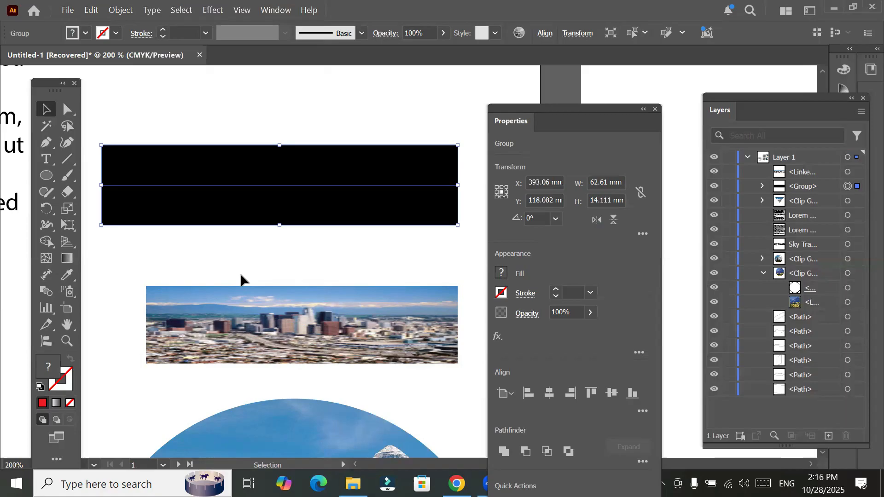
Step: Delete the expanded black bar and the Los Angeles photo below it
{"action": "key", "text": "Delete"}
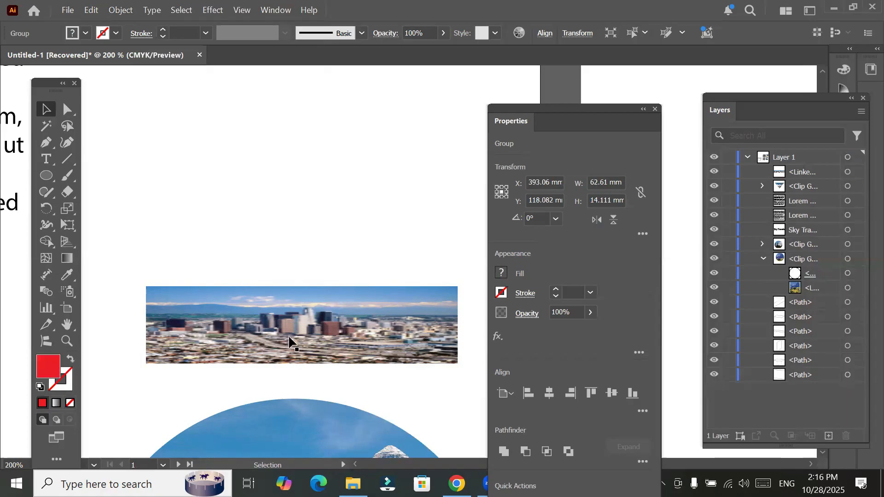
{"action": "left_click", "coordinate": [289, 338]}
{"action": "key", "text": "Delete"}
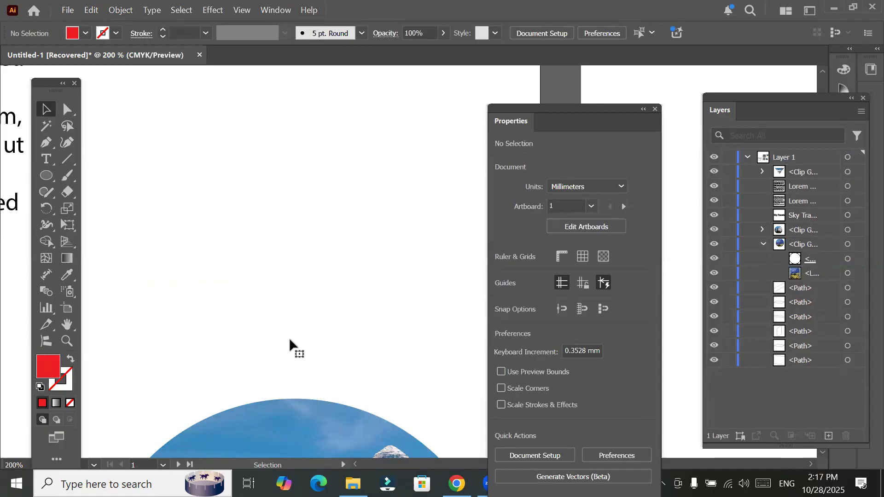
Step: Move the upper circular mountain photo down into the gap between the triangular photo and the lower circular photo on the Sky Travels page
{"action": "left_click", "coordinate": [47, 146]}
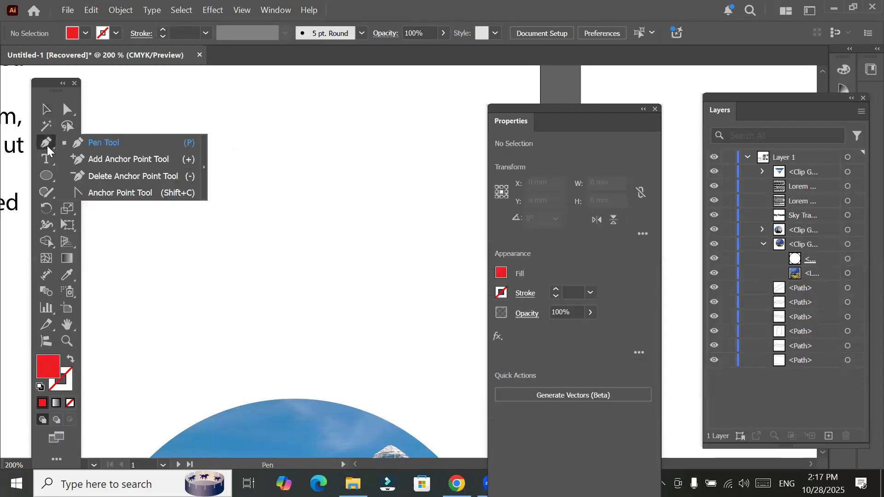
{"action": "scroll", "coordinate": [288, 217], "scroll_direction": "down", "scroll_amount": 1}
{"action": "right_click", "coordinate": [288, 217]}
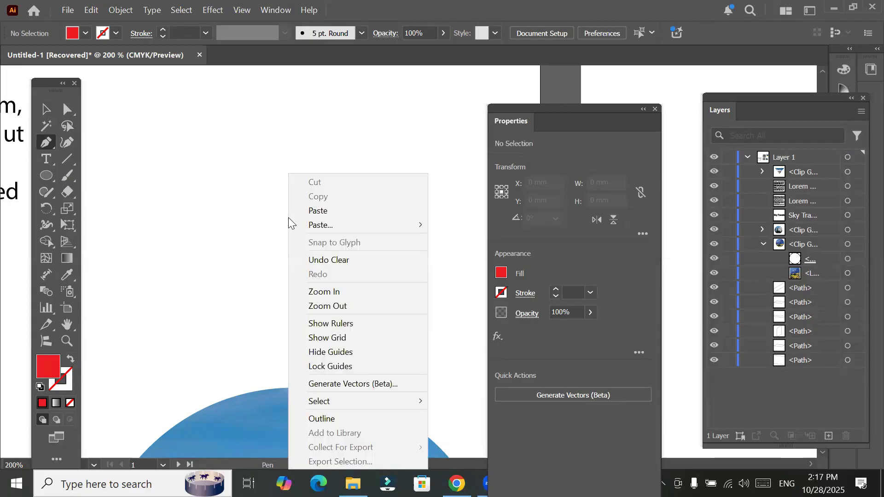
{"action": "key", "text": "alt"}
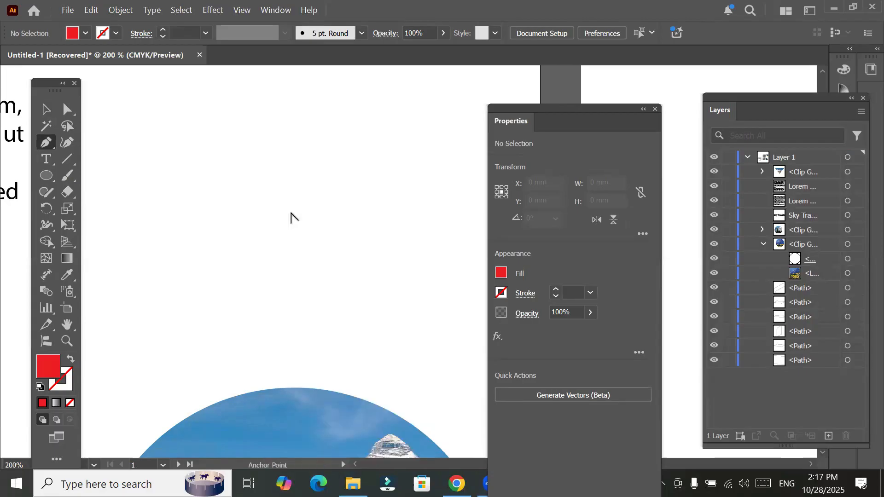
{"action": "scroll", "coordinate": [290, 216], "scroll_direction": "down", "scroll_amount": 7}
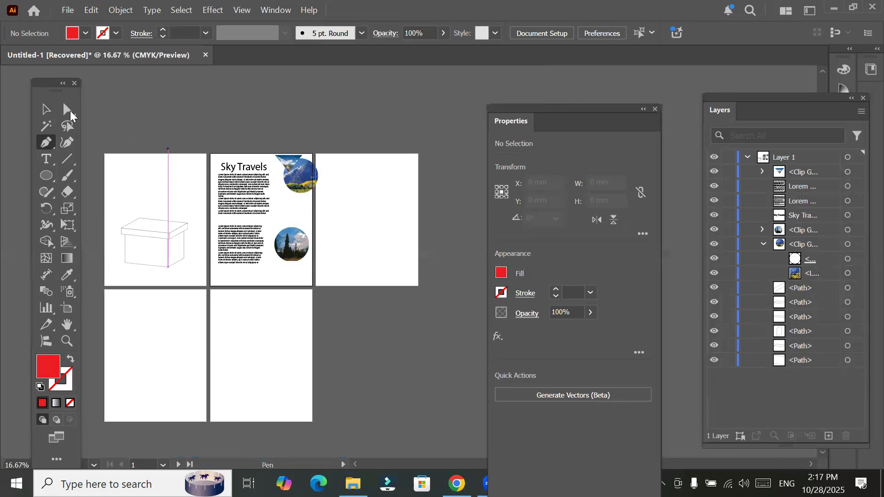
{"action": "left_click", "coordinate": [46, 111]}
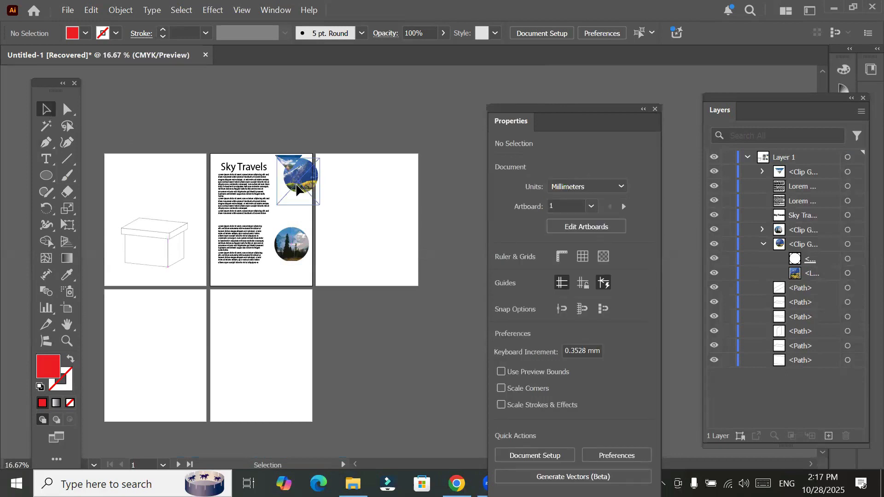
{"action": "left_click_drag", "start_coordinate": [301, 178], "coordinate": [293, 204]}
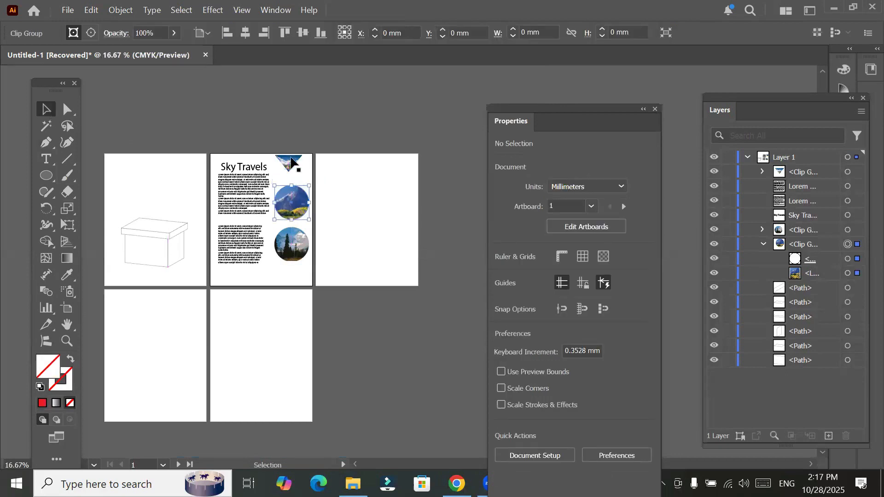
Step: Draw a closed four-sided band about 62 mm tall across the full top of the blank artboard beside the Sky Travels page with the Pen tool
{"action": "key", "text": "ctrl+1"}
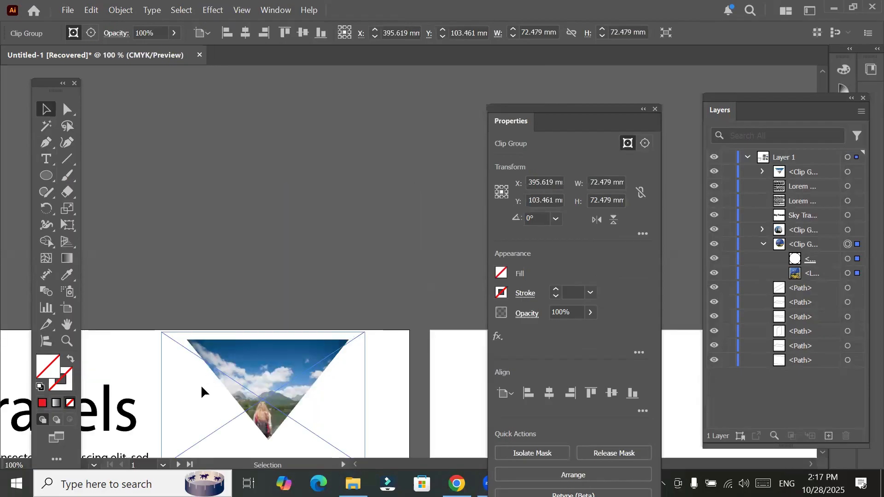
{"action": "key", "text": "ctrl+h"}
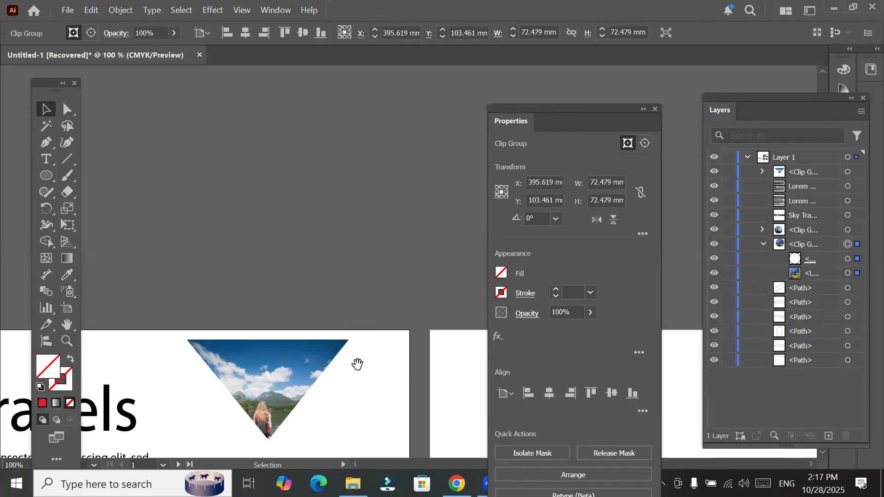
{"action": "left_click_drag", "start_coordinate": [357, 363], "coordinate": [153, 174]}
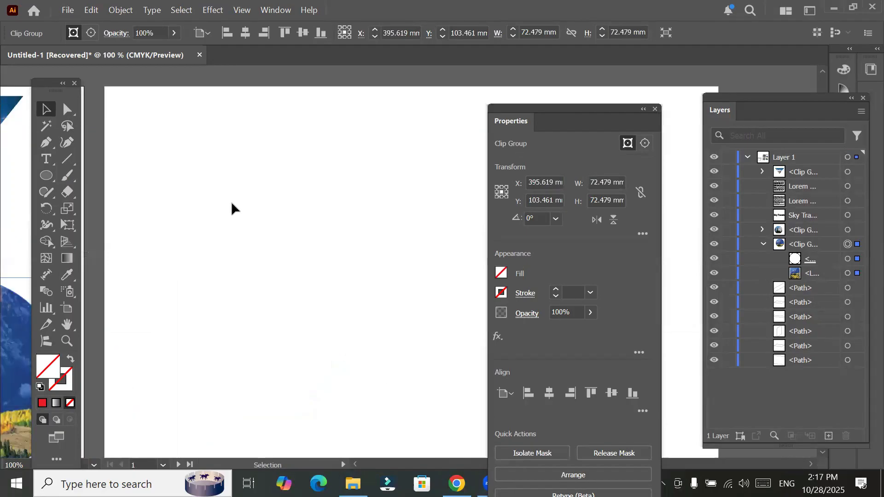
{"action": "scroll", "coordinate": [233, 207], "scroll_direction": "down", "scroll_amount": 3}
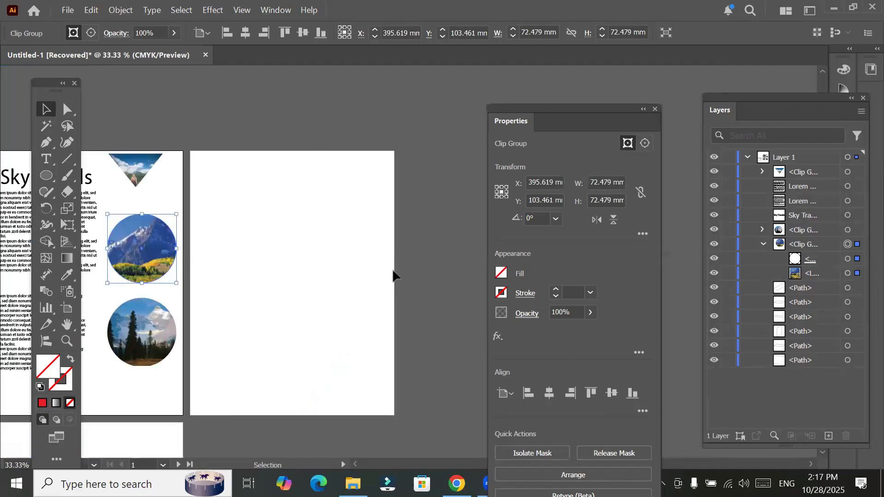
{"action": "left_click", "coordinate": [44, 145]}
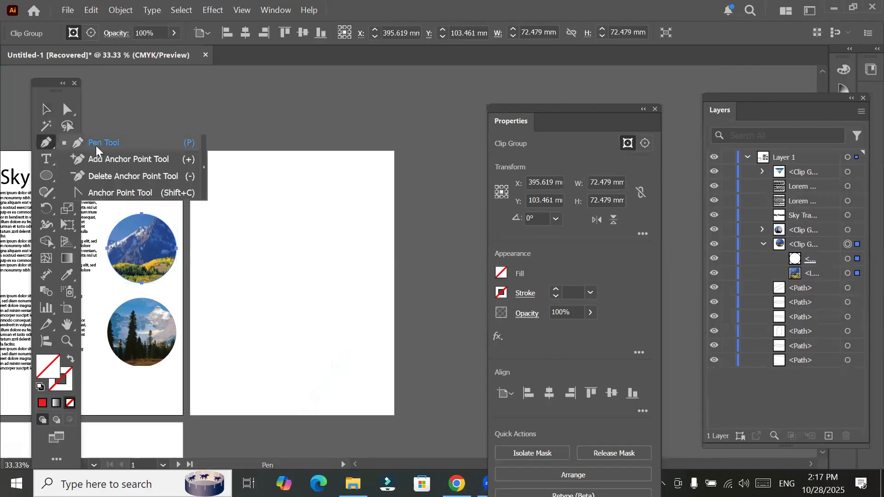
{"action": "left_click", "coordinate": [191, 151]}
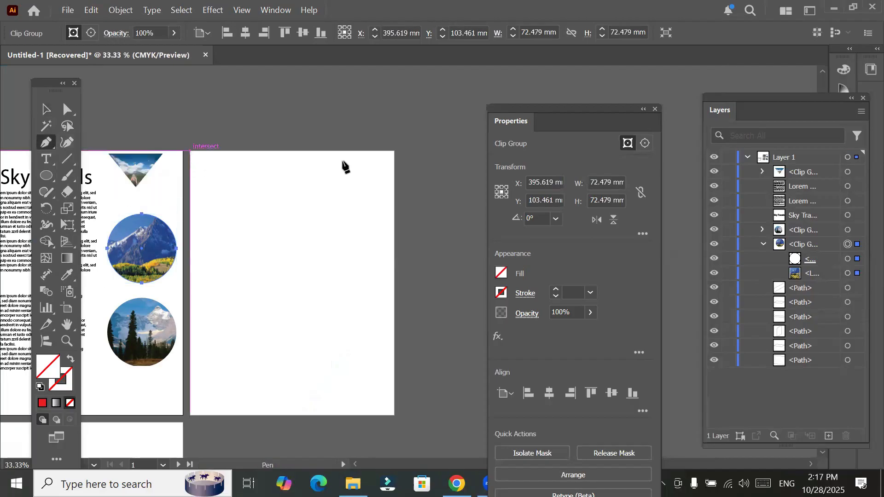
{"action": "left_click", "coordinate": [393, 152]}
{"action": "left_click", "coordinate": [394, 210]}
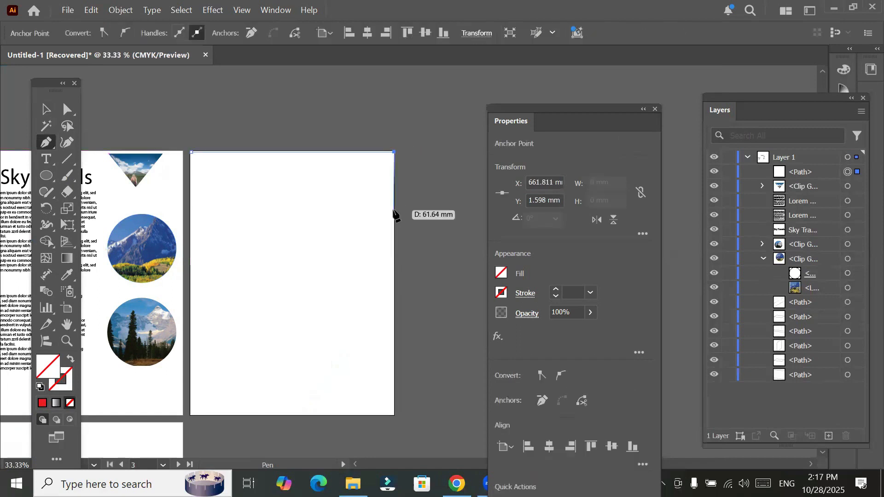
{"action": "left_click", "coordinate": [189, 210]}
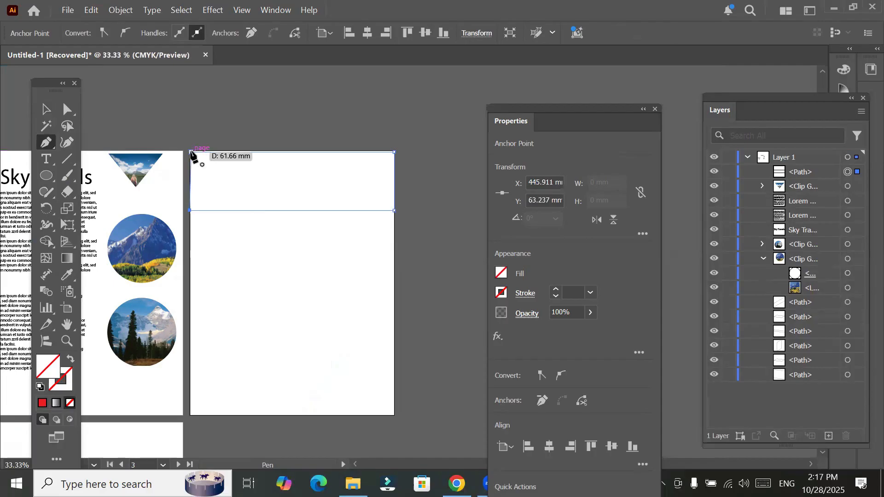
{"action": "left_click", "coordinate": [191, 152]}
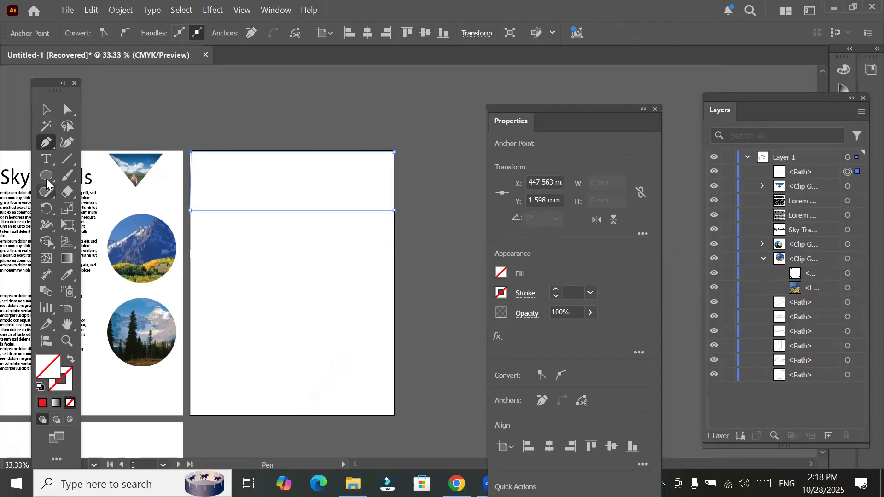
Step: Examine the band's lower-left, upper-left and upper-right anchor points one by one with the Direct Selection tool
{"action": "left_click_drag", "start_coordinate": [48, 180], "coordinate": [121, 173]}
{"action": "left_click", "coordinate": [46, 111]}
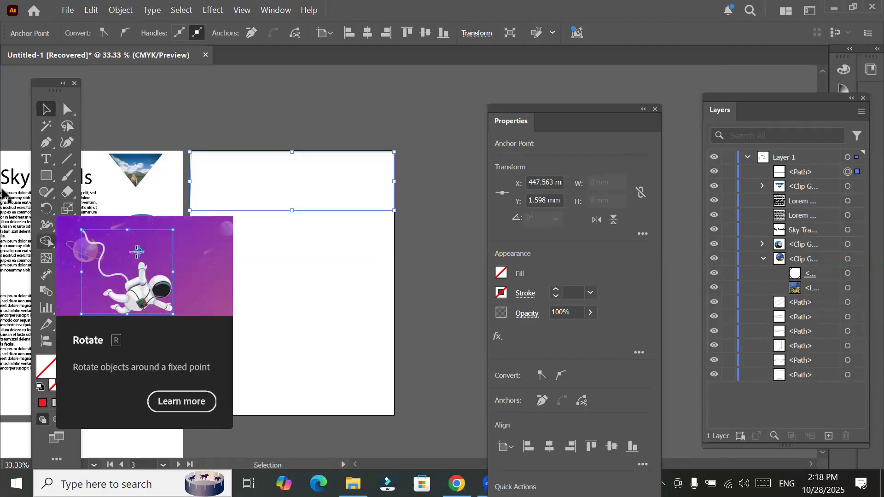
{"action": "left_click", "coordinate": [42, 143]}
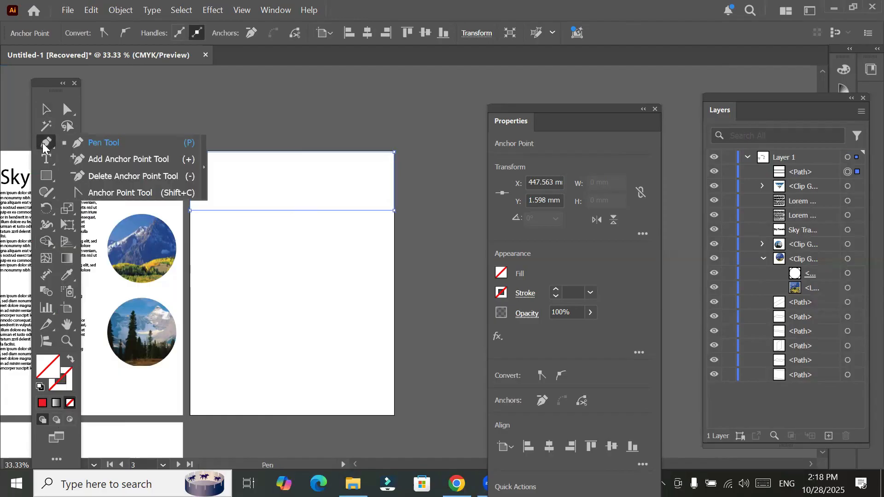
{"action": "left_click", "coordinate": [65, 106]}
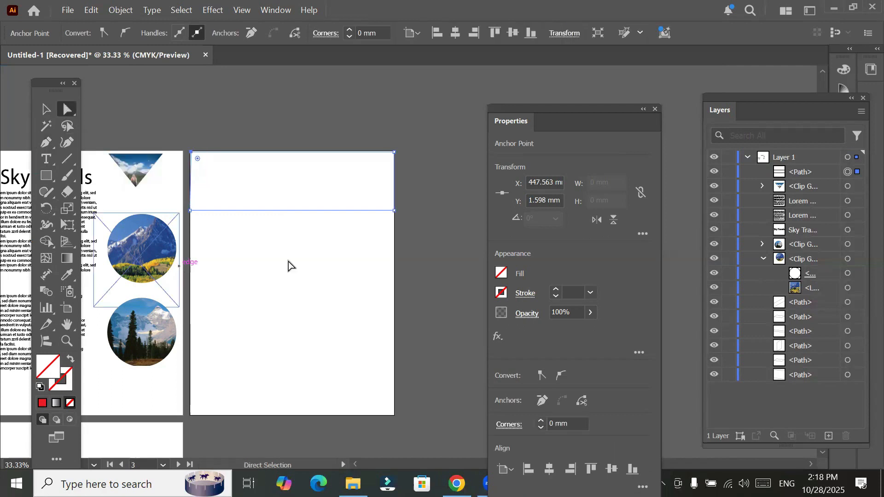
{"action": "left_click", "coordinate": [190, 211]}
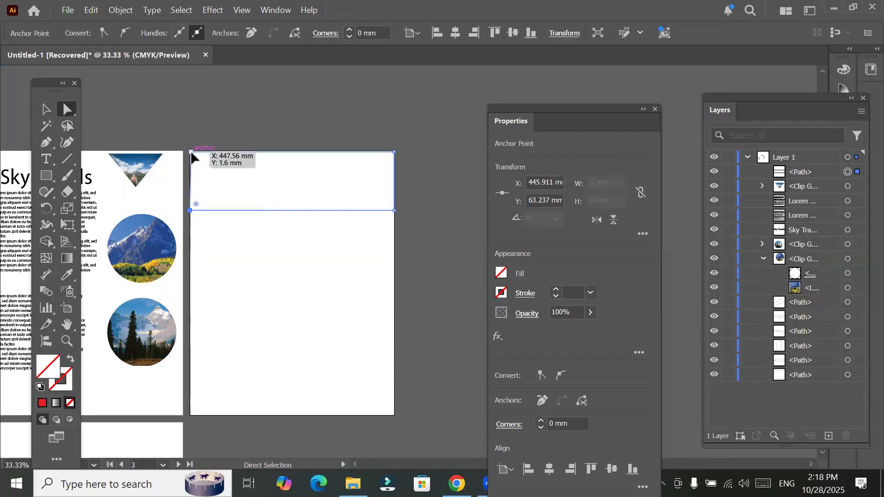
{"action": "left_click", "coordinate": [191, 152]}
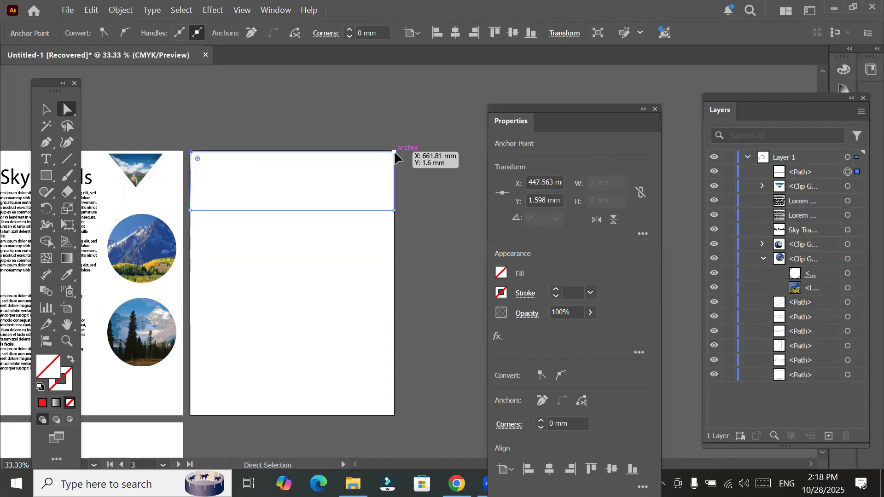
{"action": "left_click", "coordinate": [394, 152]}
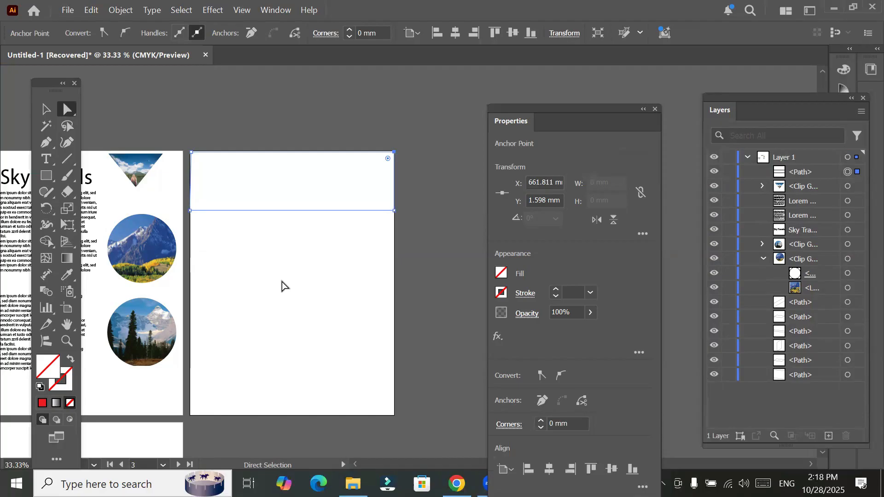
{"action": "left_click", "coordinate": [47, 143]}
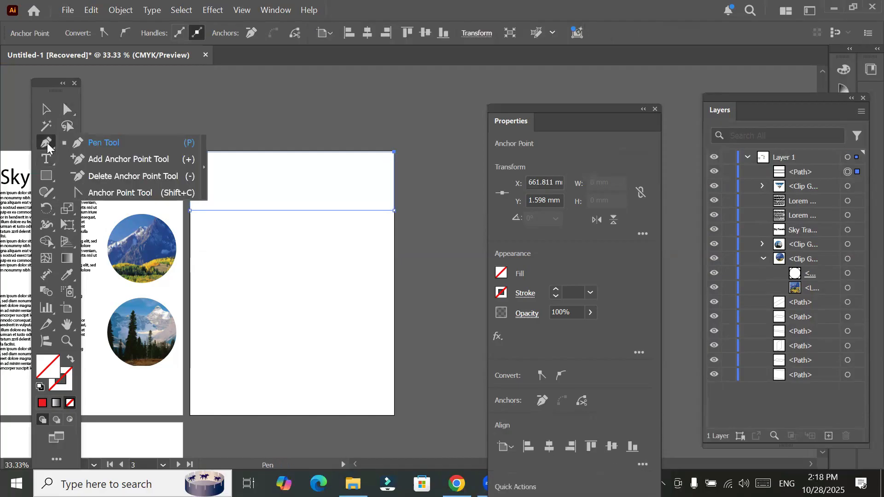
Step: Add an anchor point at the middle of the band's lower edge and pull it down about 68 mm into a point
{"action": "left_click", "coordinate": [117, 161]}
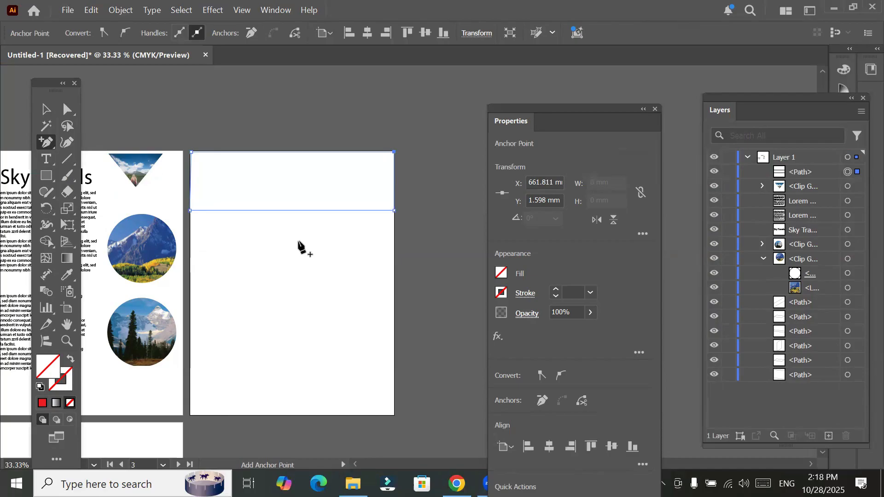
{"action": "left_click", "coordinate": [292, 210]}
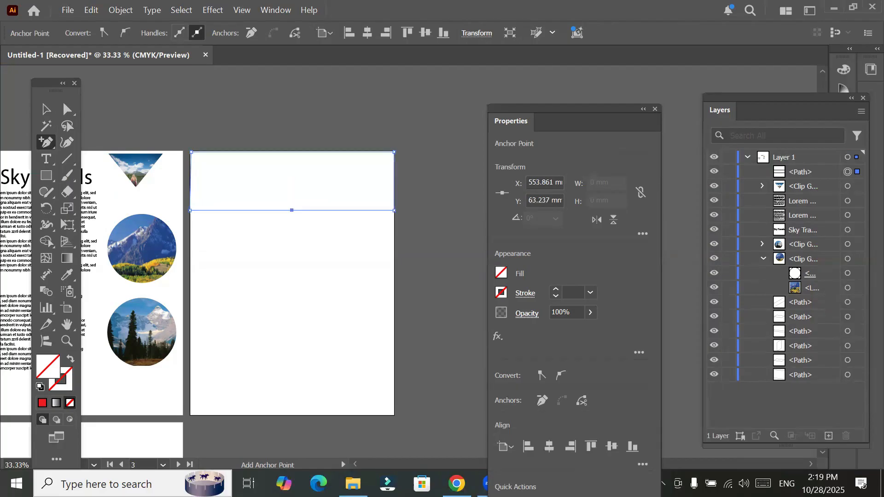
{"action": "left_click", "coordinate": [66, 108]}
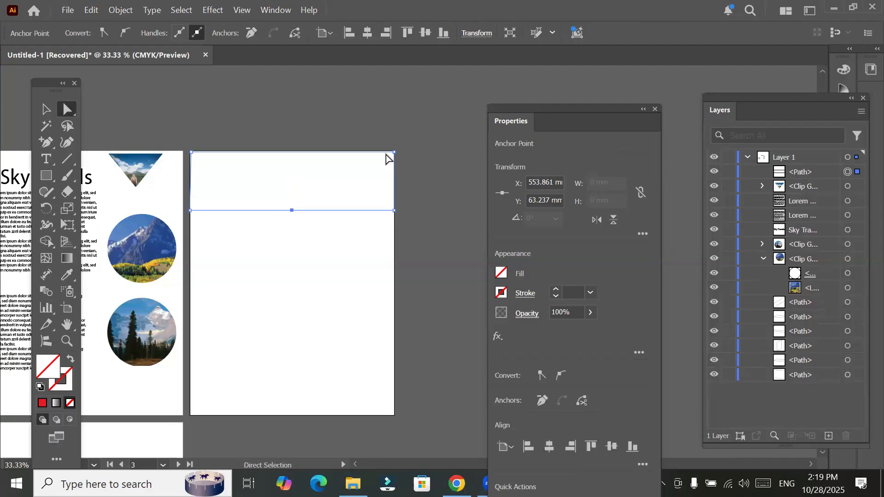
{"action": "left_click", "coordinate": [292, 210]}
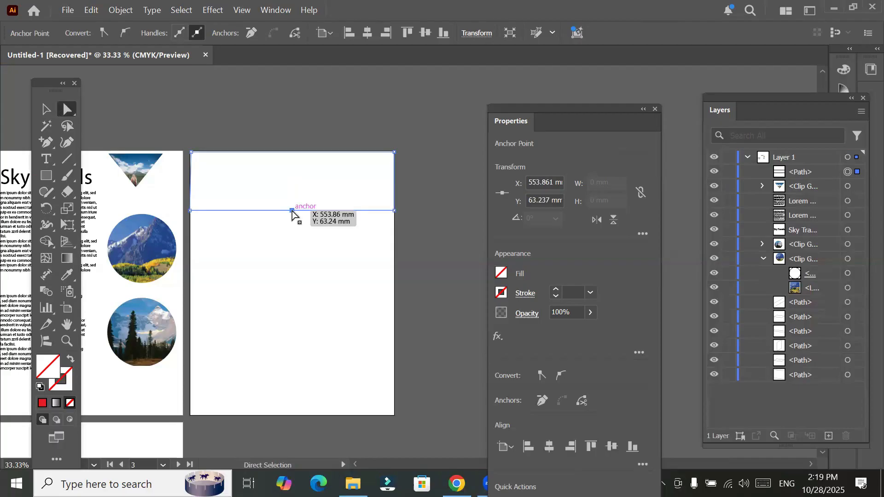
{"action": "left_click_drag", "start_coordinate": [291, 276], "coordinate": [338, 386]}
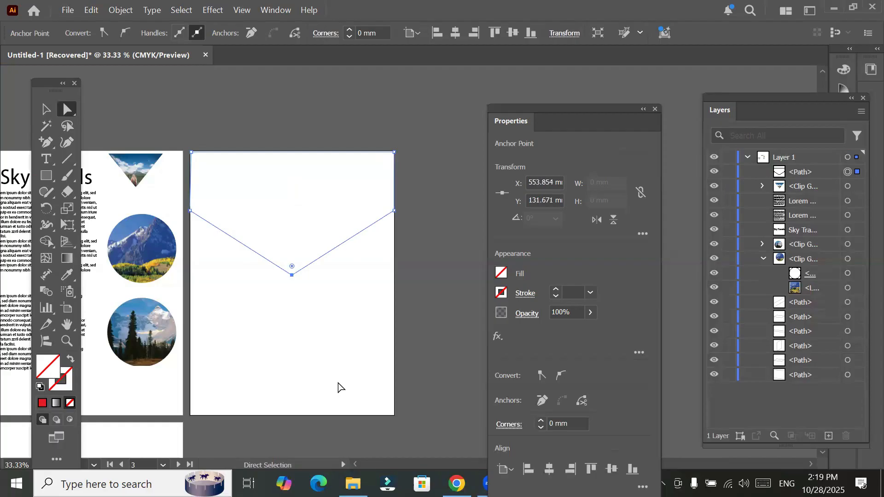
Step: Fill the pointed band shape with red
{"action": "left_click", "coordinate": [501, 273]}
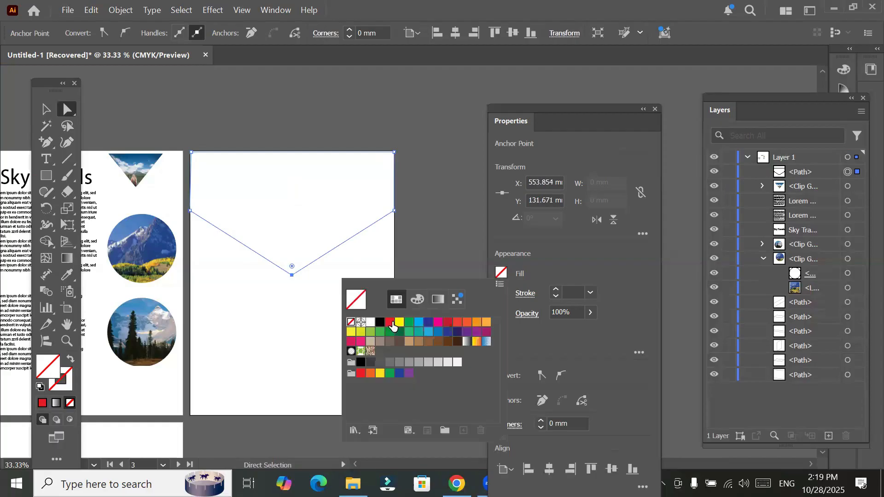
{"action": "left_click", "coordinate": [391, 322]}
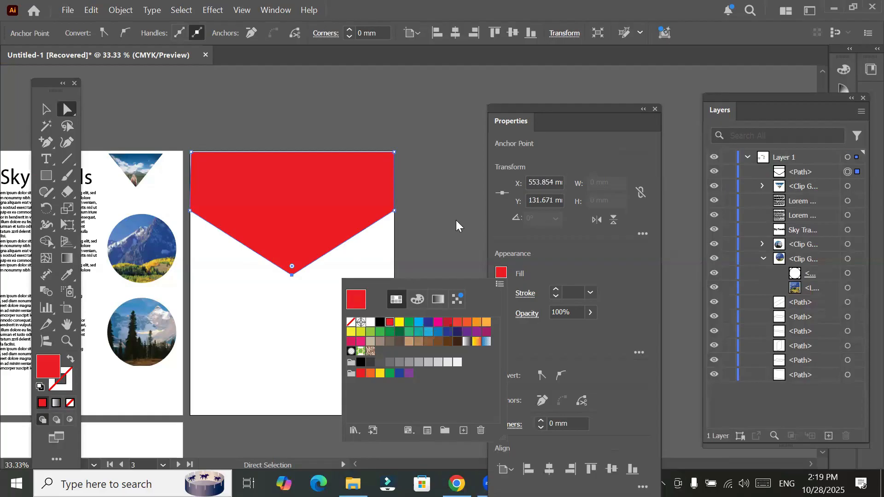
{"action": "left_click", "coordinate": [563, 255]}
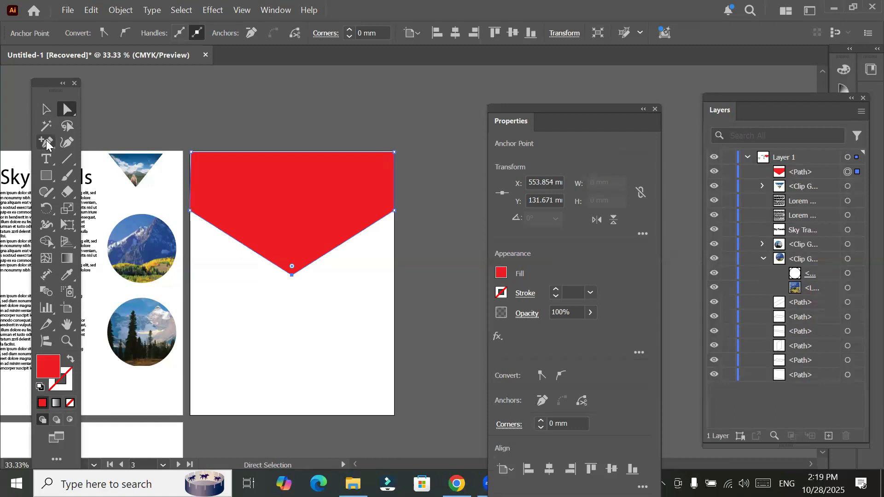
Step: Try rounding the red shape's lower point with a corner radius of about 202 mm, then undo the rounding
{"action": "left_click", "coordinate": [291, 266]}
{"action": "left_click_drag", "start_coordinate": [301, 139], "coordinate": [305, 117]}
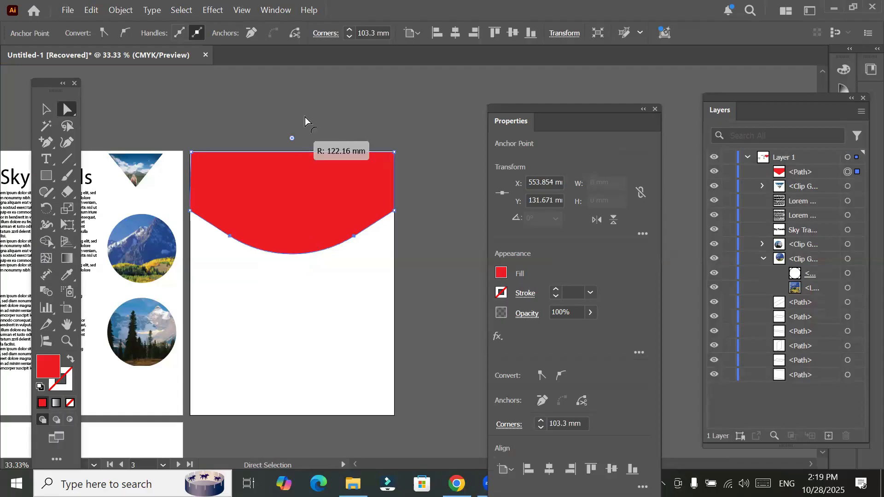
{"action": "left_click_drag", "start_coordinate": [320, 40], "coordinate": [320, 25]}
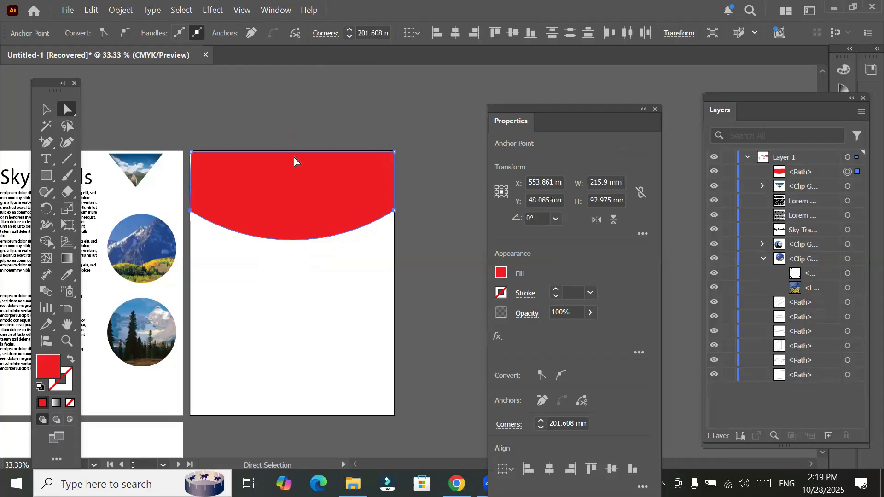
{"action": "key", "text": "ctrl+z"}
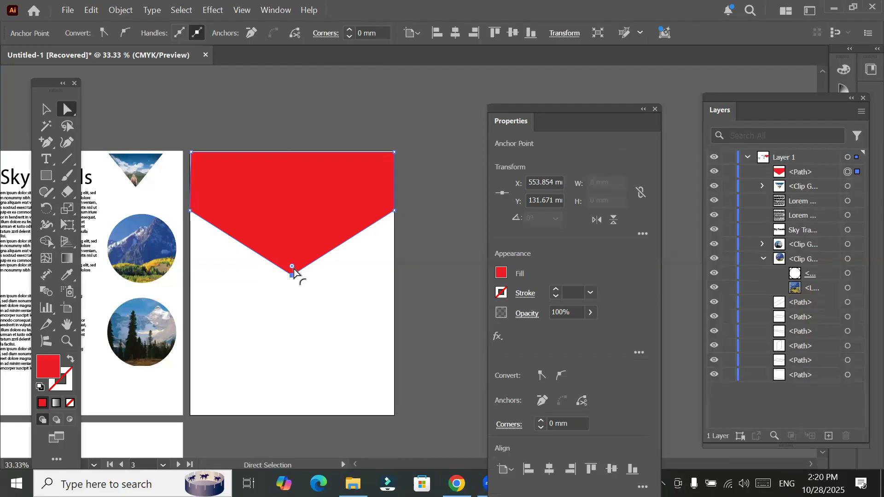
Step: Place Los Angeles, California.jpg over the red shape at about 236 by 177 mm
{"action": "key", "text": "alt+f"}
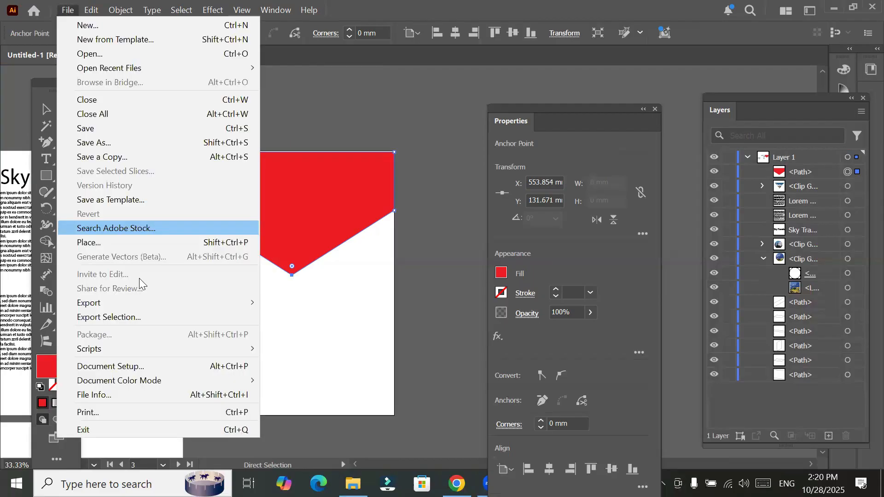
{"action": "left_click", "coordinate": [144, 242]}
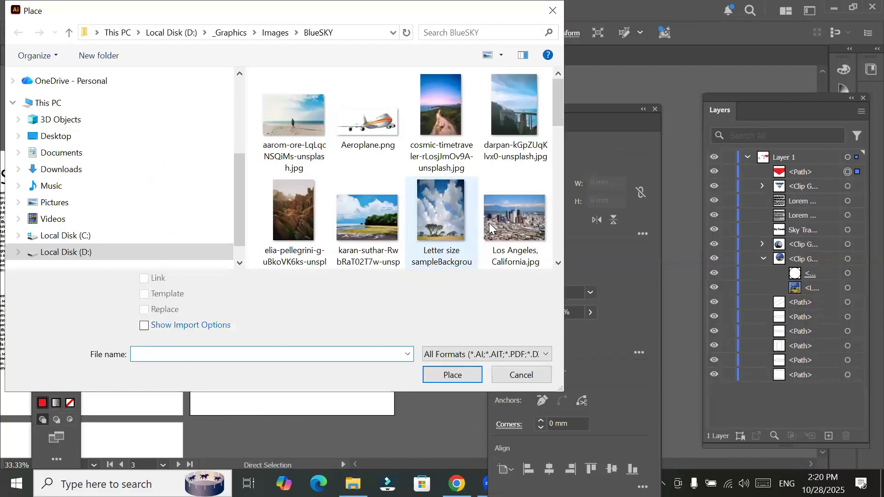
{"action": "left_click", "coordinate": [488, 223]}
{"action": "left_click", "coordinate": [452, 375]}
{"action": "left_click_drag", "start_coordinate": [194, 144], "coordinate": [453, 311]}
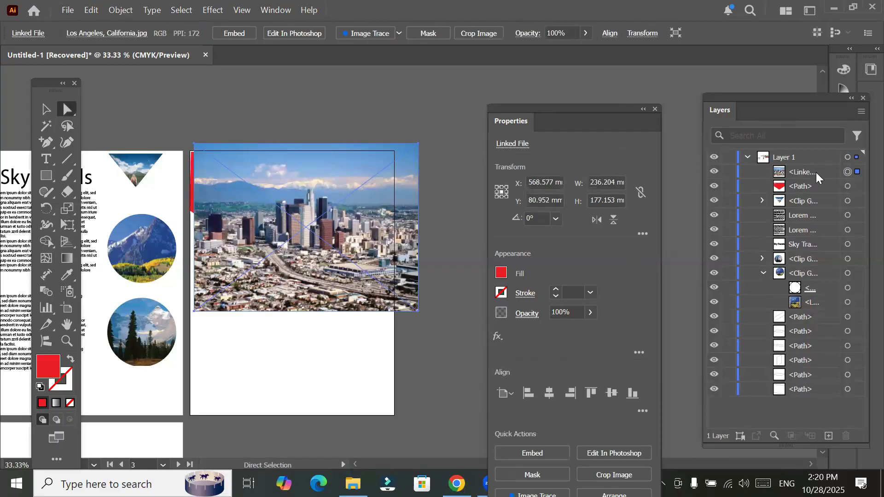
Step: Move the Los Angeles photo beneath the red shape and clip it to that shape with a clipping mask
{"action": "left_click_drag", "start_coordinate": [815, 172], "coordinate": [851, 180]}
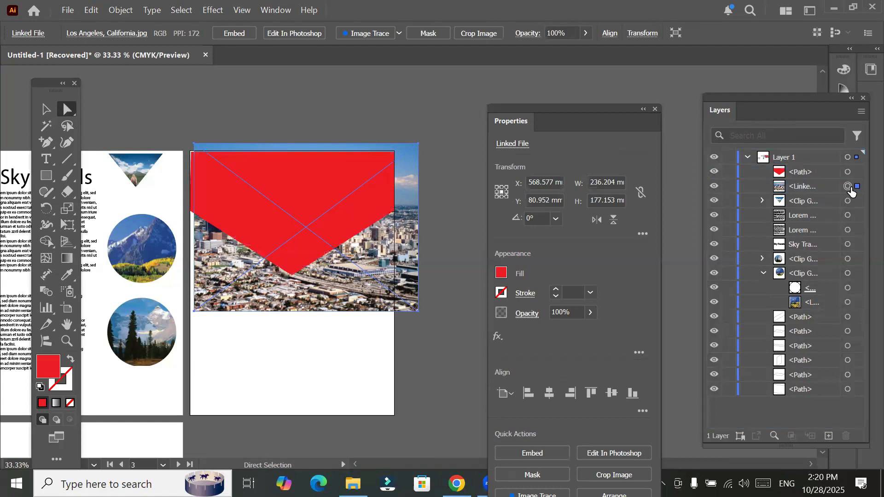
{"action": "left_click", "coordinate": [847, 172]}
{"action": "left_click", "coordinate": [848, 187], "text": "shift"}
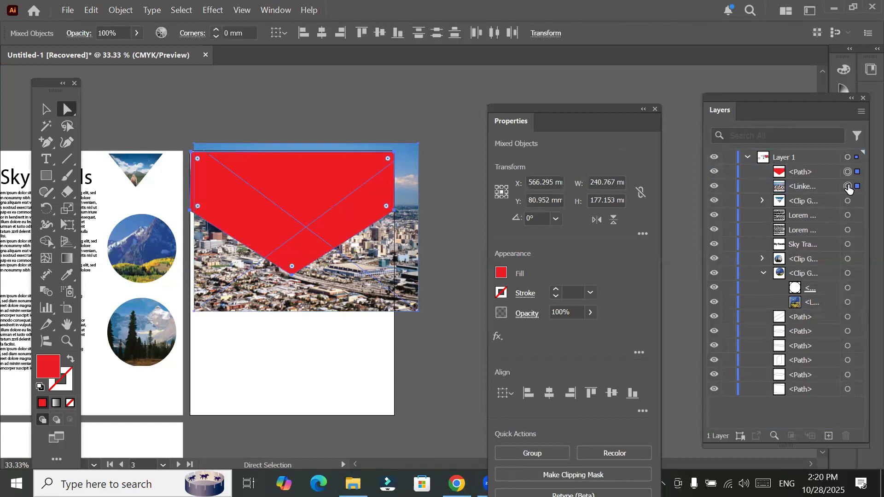
{"action": "key", "text": "ctrl+7"}
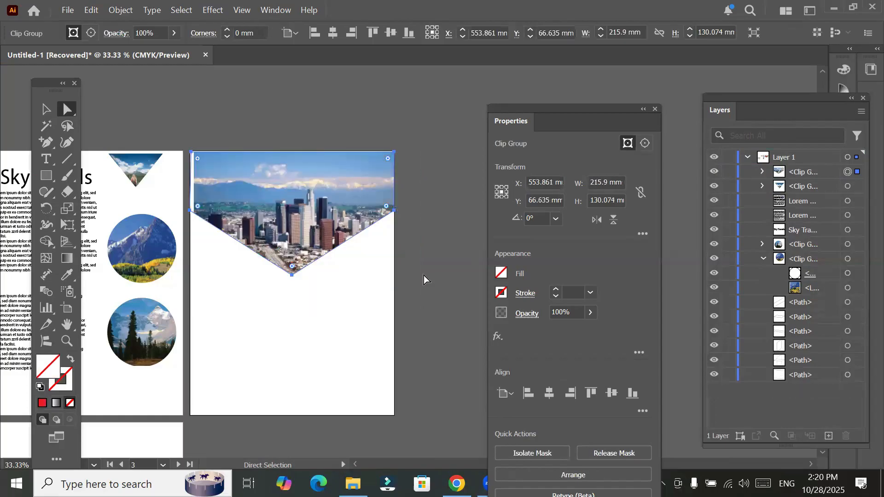
Step: Draw a closed four-sided band about 74 mm tall across the full bottom of the Los Angeles page with the Pen tool
{"action": "scroll", "coordinate": [424, 278], "scroll_direction": "down", "scroll_amount": 1}
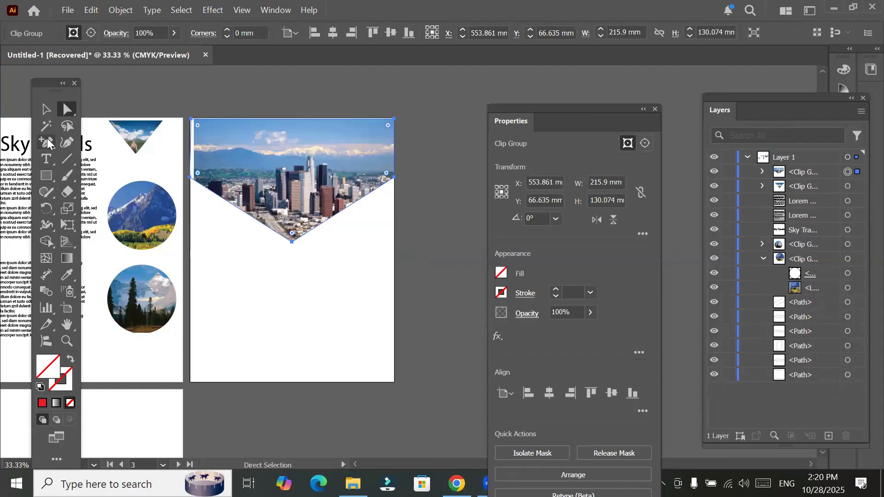
{"action": "left_click_drag", "start_coordinate": [47, 138], "coordinate": [83, 140]}
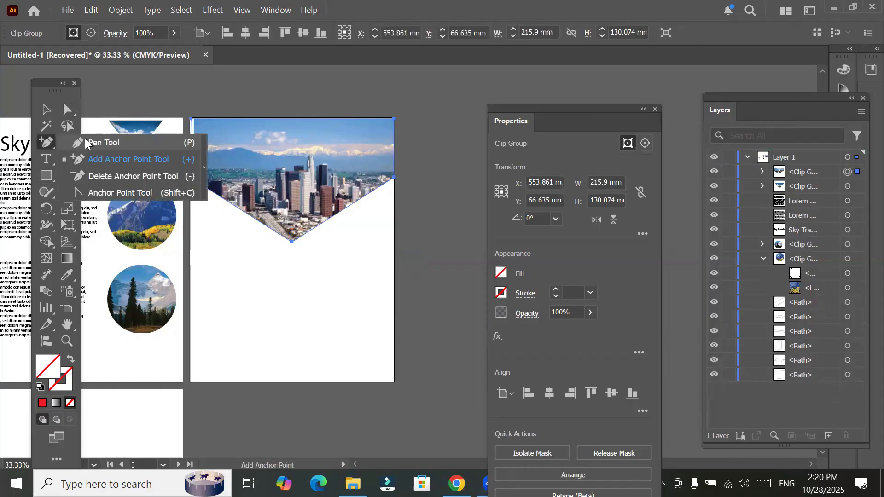
{"action": "left_click", "coordinate": [85, 138]}
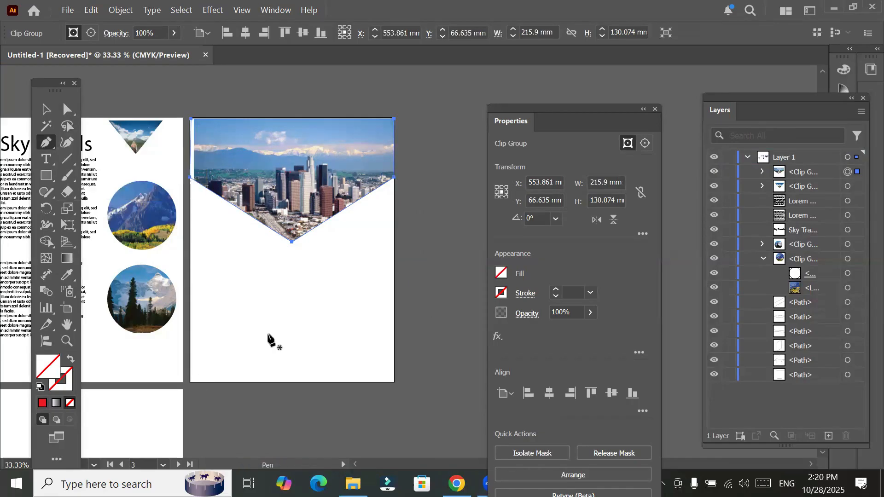
{"action": "left_click", "coordinate": [192, 382]}
{"action": "left_click", "coordinate": [393, 382]}
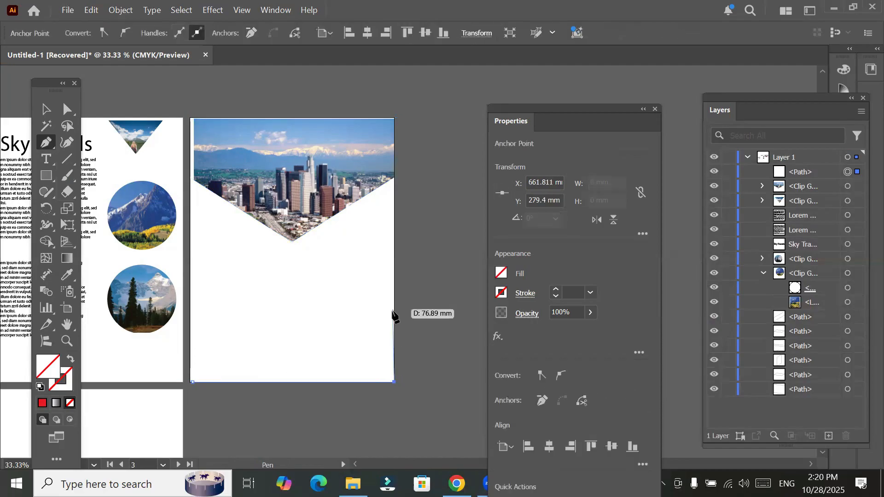
{"action": "left_click", "coordinate": [394, 312]}
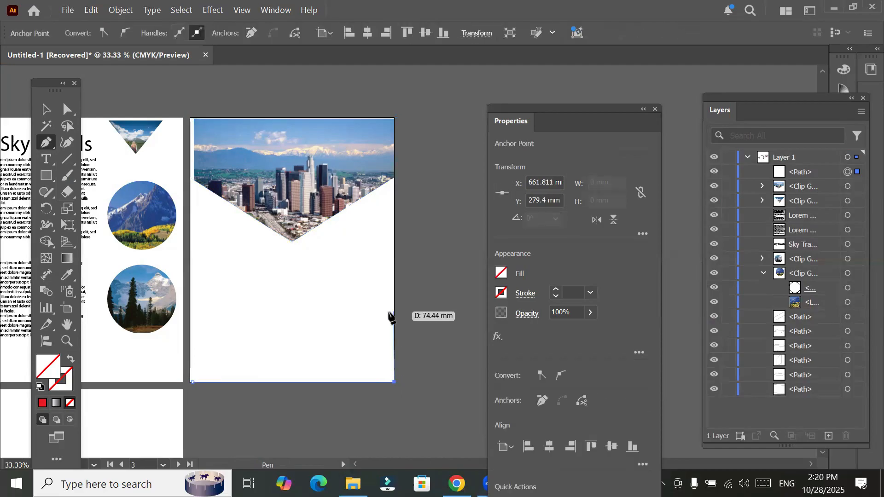
{"action": "left_click", "coordinate": [191, 312]}
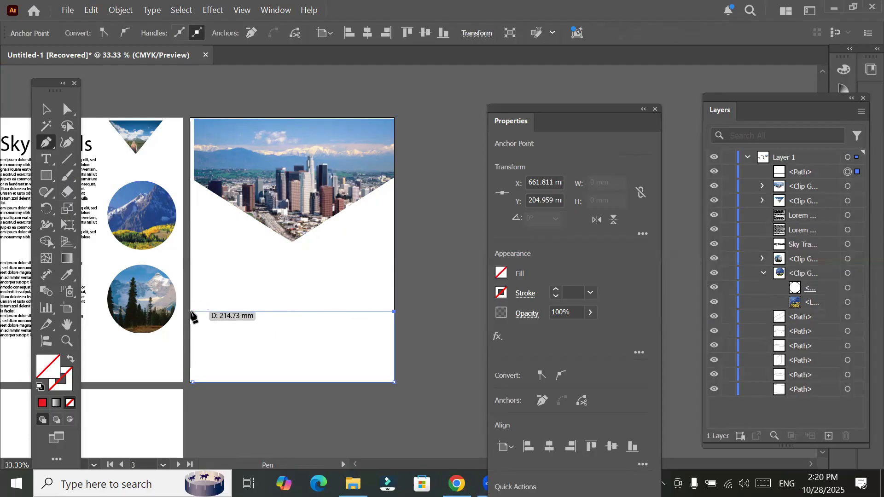
{"action": "left_click", "coordinate": [191, 361], "text": "shift"}
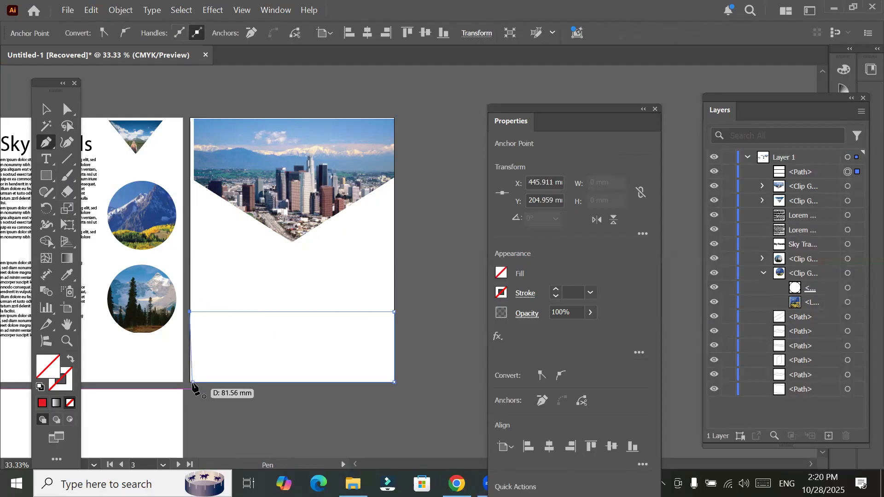
{"action": "left_click", "coordinate": [192, 382]}
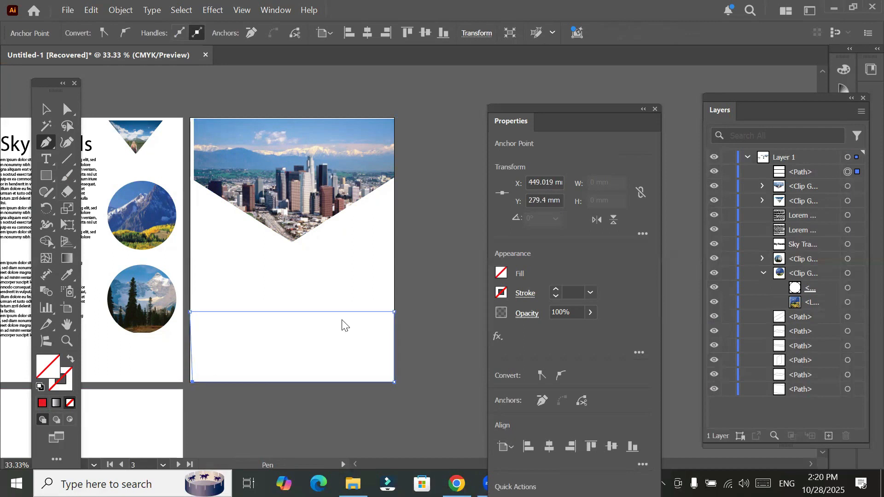
Step: Hide and show the bottom band's path to check which layer item it is
{"action": "right_click", "coordinate": [46, 146]}
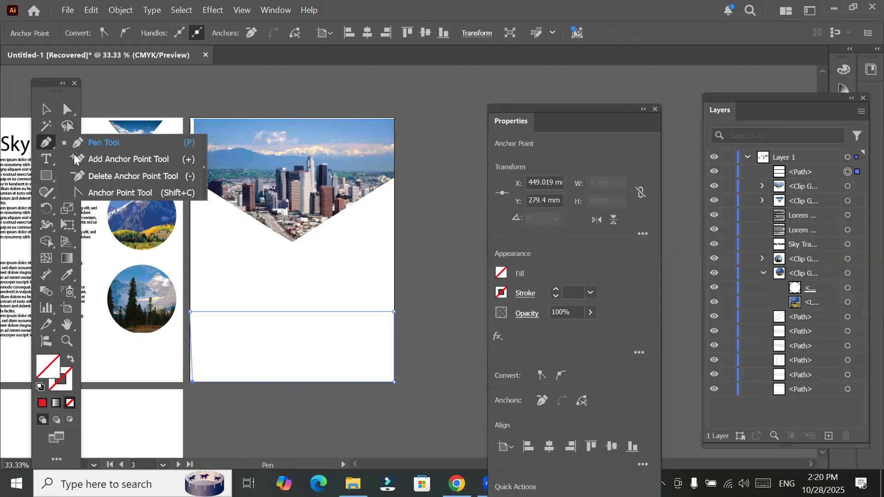
{"action": "left_click", "coordinate": [121, 143]}
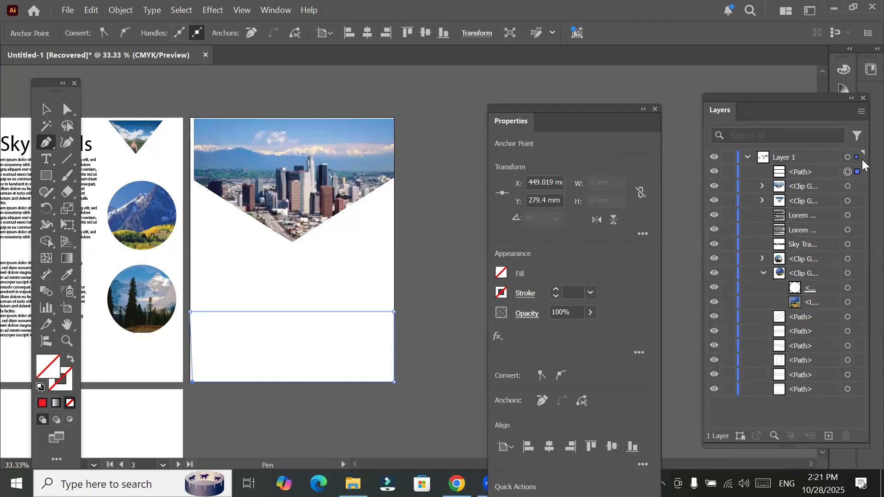
{"action": "left_click", "coordinate": [793, 173]}
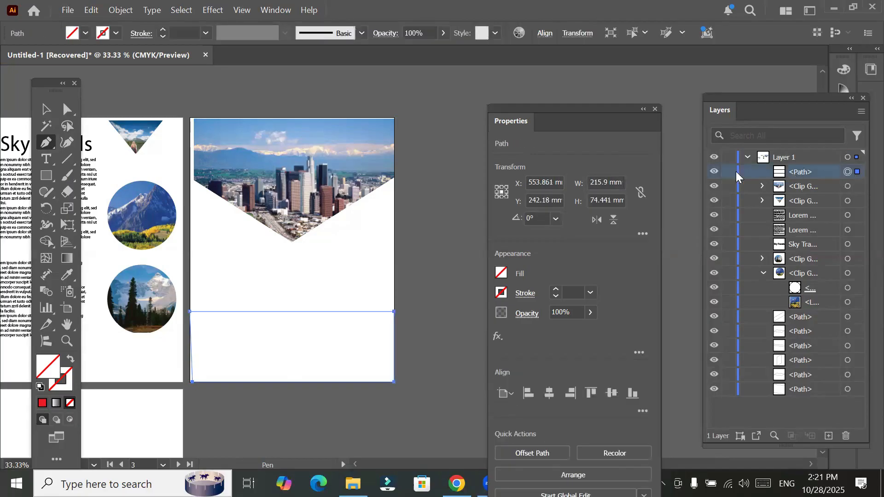
{"action": "left_click", "coordinate": [712, 173]}
{"action": "left_click", "coordinate": [711, 174]}
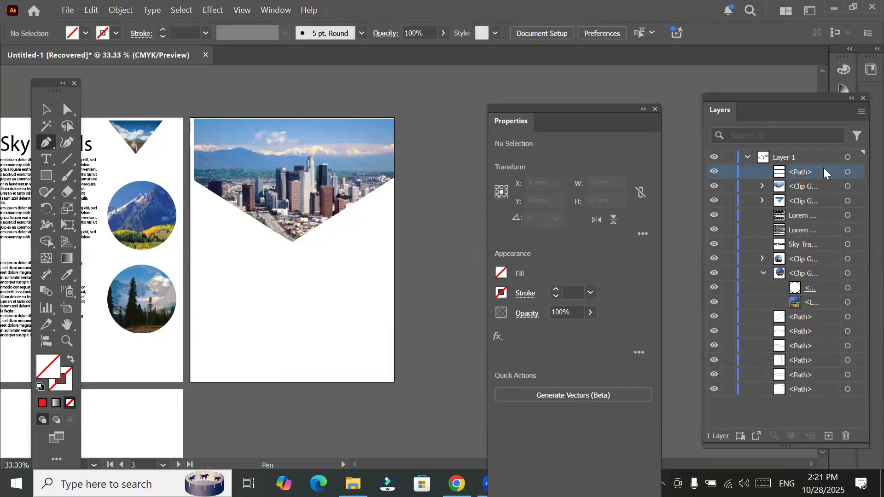
Step: Select the bottom band and add four evenly spaced anchor points along its upper edge, ready for direct selection
{"action": "left_click", "coordinate": [848, 172]}
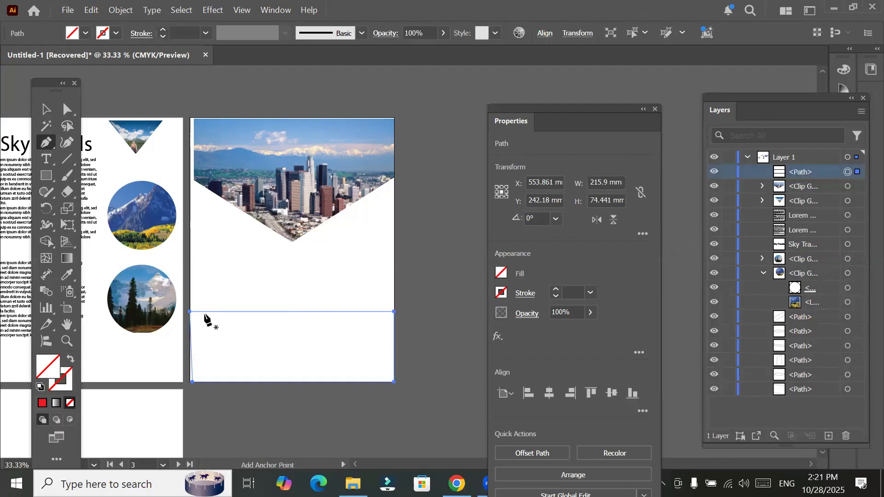
{"action": "left_click", "coordinate": [230, 312]}
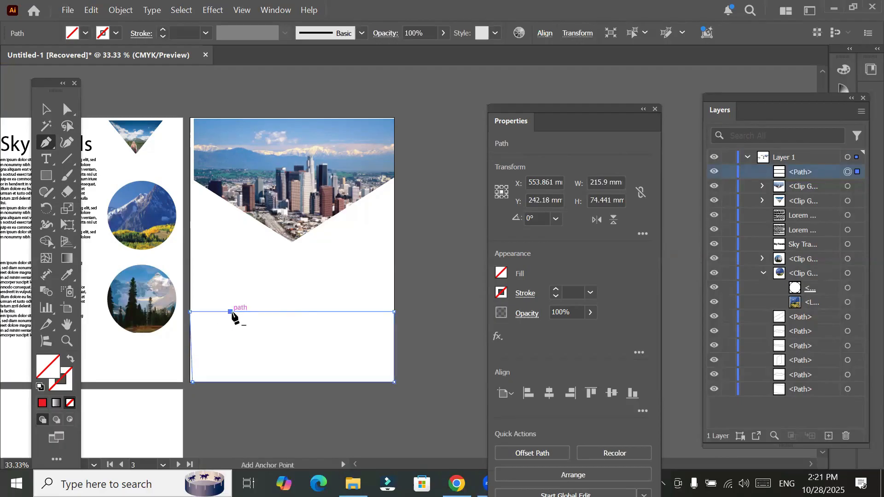
{"action": "left_click", "coordinate": [269, 312]}
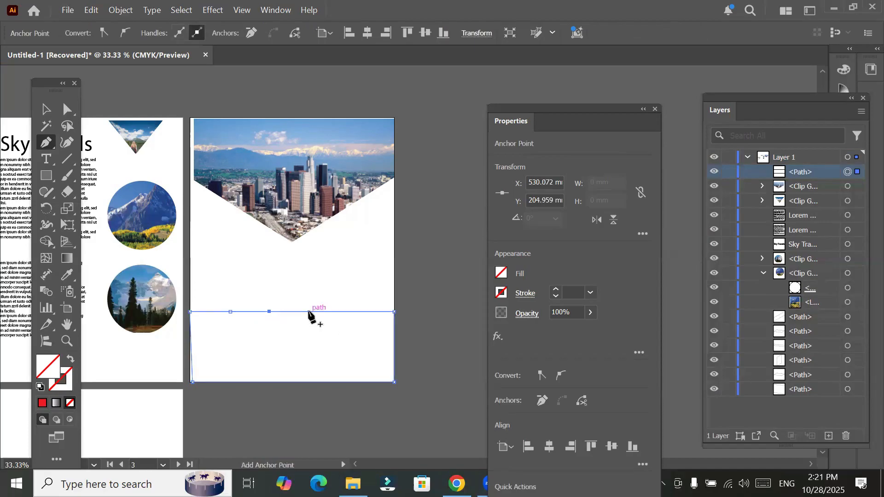
{"action": "left_click", "coordinate": [308, 312]}
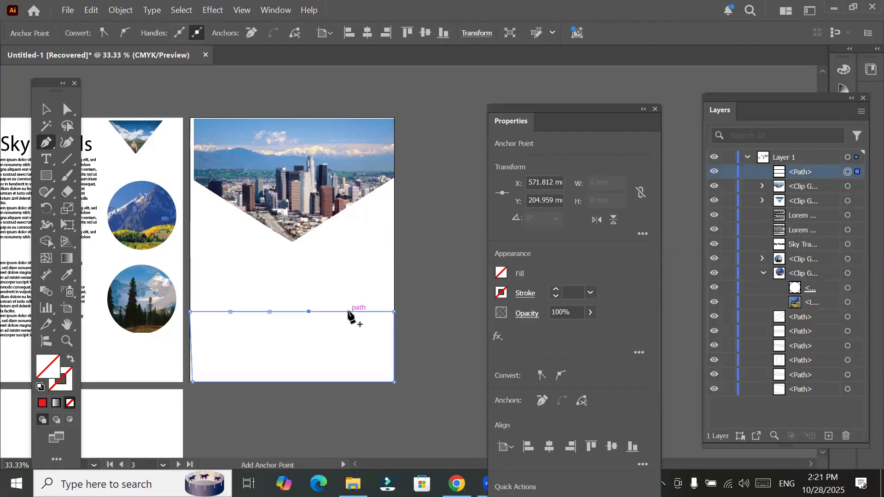
{"action": "left_click", "coordinate": [348, 311]}
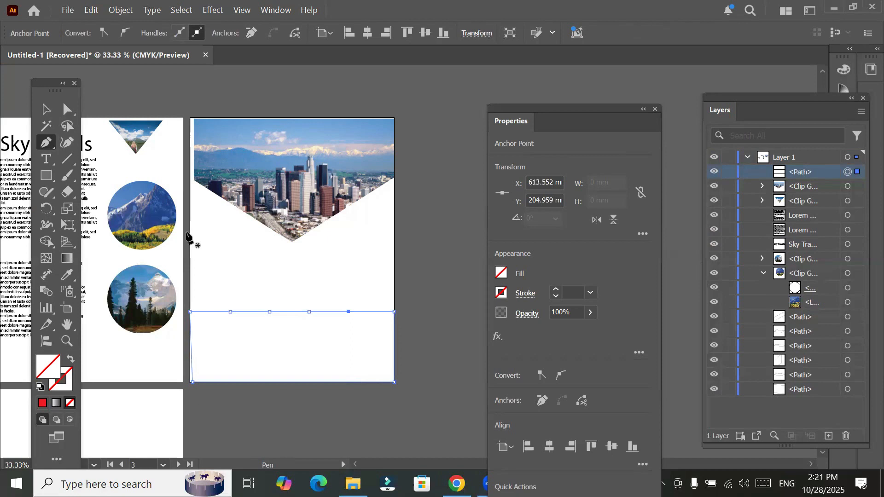
{"action": "left_click", "coordinate": [269, 312]}
{"action": "left_click", "coordinate": [71, 110]}
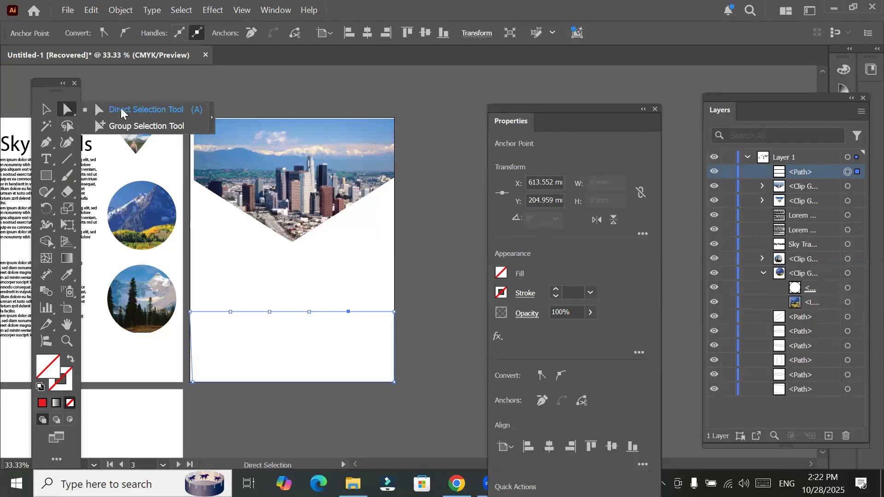
Step: Try to lasso alternate anchor points on the bottom band's upper edge and pull them downward together
{"action": "left_click", "coordinate": [67, 126]}
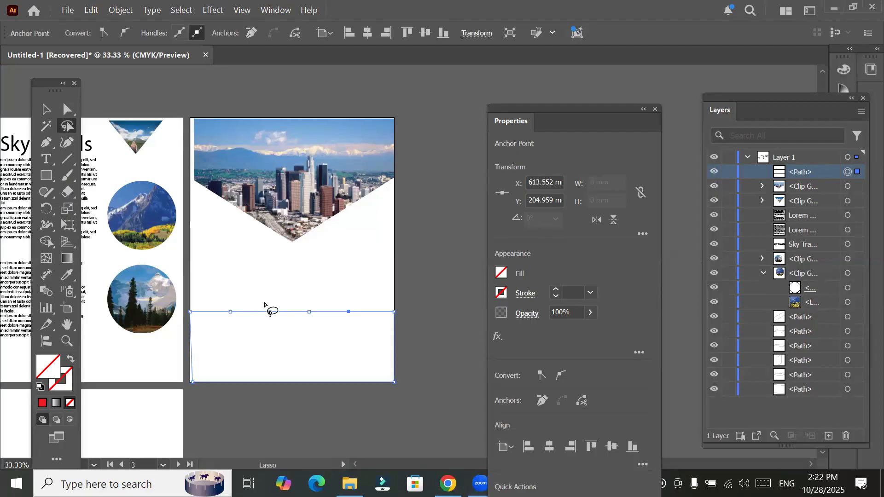
{"action": "mouse_move", "coordinate": [220, 296]}
{"action": "left_mouse_down"}
{"action": "mouse_move", "coordinate": [225, 321]}
{"action": "mouse_move", "coordinate": [266, 294]}
{"action": "mouse_move", "coordinate": [310, 331]}
{"action": "mouse_move", "coordinate": [329, 291]}
{"action": "mouse_move", "coordinate": [343, 291]}
{"action": "mouse_move", "coordinate": [373, 325]}
{"action": "mouse_move", "coordinate": [366, 344]}
{"action": "mouse_move", "coordinate": [344, 352]}
{"action": "mouse_move", "coordinate": [211, 360]}
{"action": "mouse_move", "coordinate": [194, 352]}
{"action": "mouse_move", "coordinate": [184, 313]}
{"action": "mouse_move", "coordinate": [191, 291]}
{"action": "mouse_move", "coordinate": [222, 297]}
{"action": "left_mouse_up"}
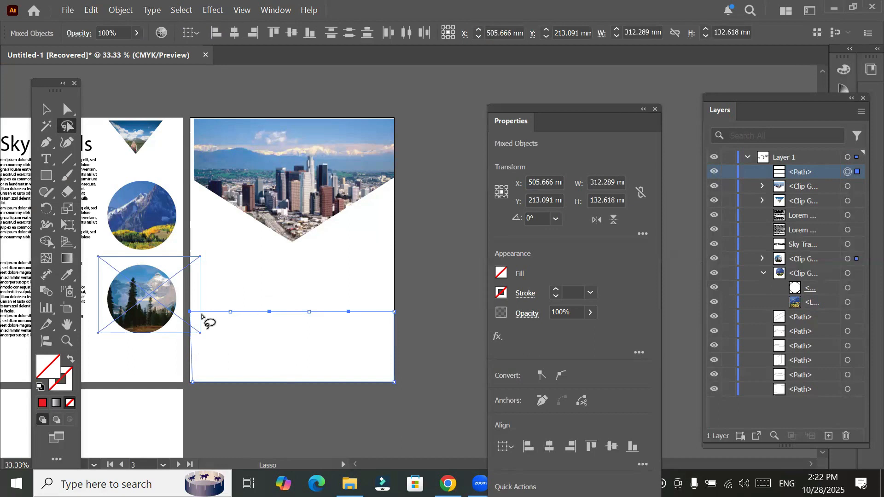
{"action": "mouse_move", "coordinate": [219, 301]}
{"action": "left_mouse_down"}
{"action": "mouse_move", "coordinate": [230, 328]}
{"action": "mouse_move", "coordinate": [256, 294]}
{"action": "mouse_move", "coordinate": [280, 291]}
{"action": "mouse_move", "coordinate": [305, 324]}
{"action": "mouse_move", "coordinate": [321, 314]}
{"action": "mouse_move", "coordinate": [312, 281]}
{"action": "mouse_move", "coordinate": [298, 279]}
{"action": "mouse_move", "coordinate": [305, 291]}
{"action": "mouse_move", "coordinate": [251, 288]}
{"action": "mouse_move", "coordinate": [219, 307]}
{"action": "left_mouse_up"}
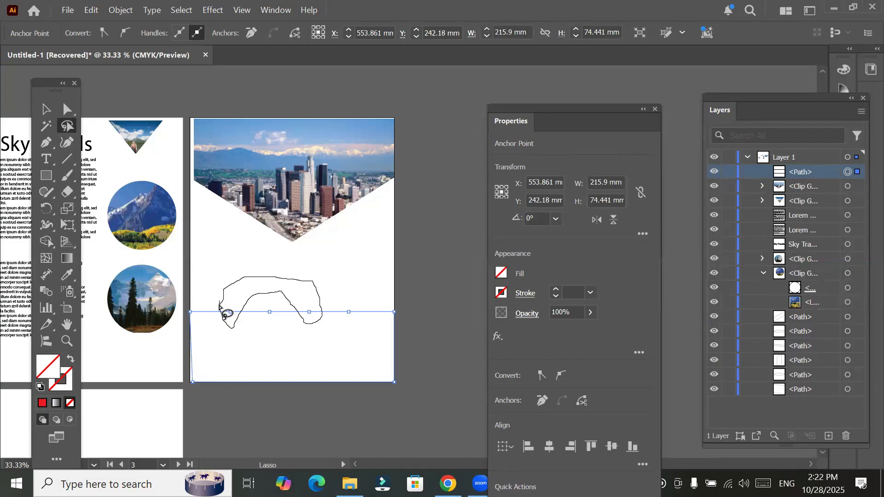
{"action": "left_click_drag", "start_coordinate": [220, 307], "coordinate": [221, 309]}
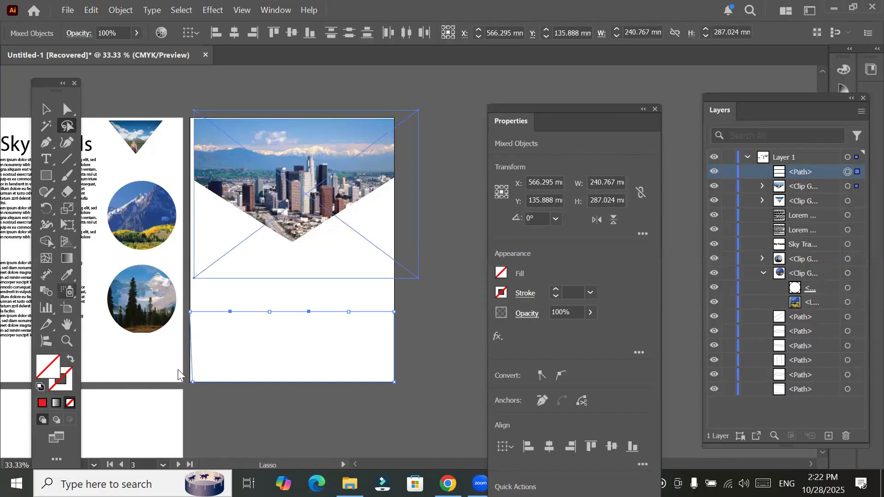
{"action": "left_click", "coordinate": [67, 109]}
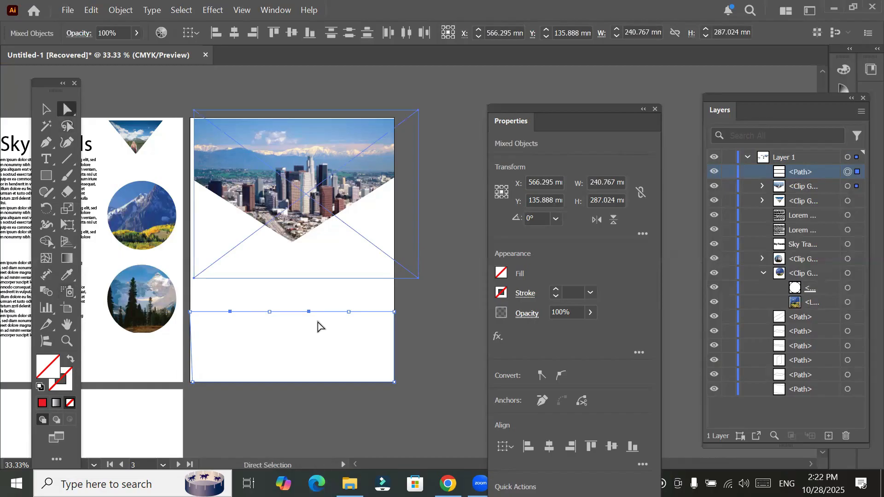
{"action": "left_click_drag", "start_coordinate": [309, 312], "coordinate": [310, 337]}
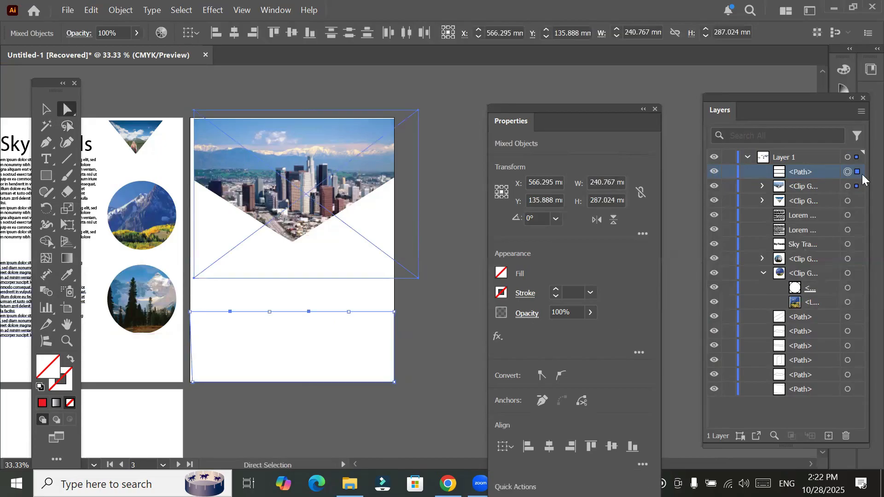
Step: Select only the bottom band, try to pull its first added anchor point downward, and undo the move
{"action": "left_click", "coordinate": [848, 171]}
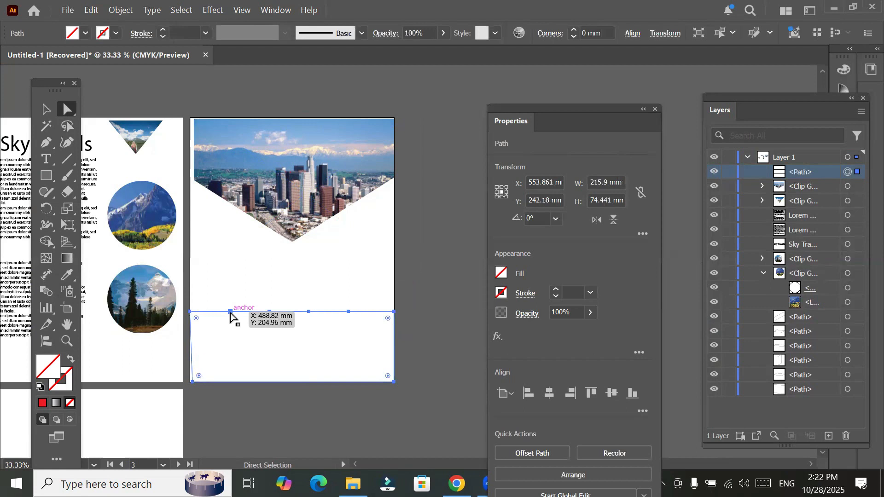
{"action": "left_click_drag", "start_coordinate": [230, 313], "coordinate": [230, 321]}
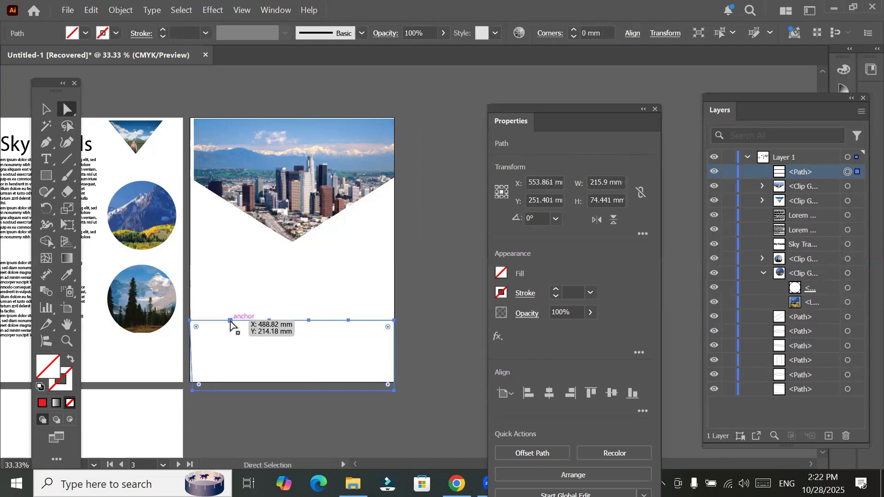
{"action": "key", "text": "ctrl+z"}
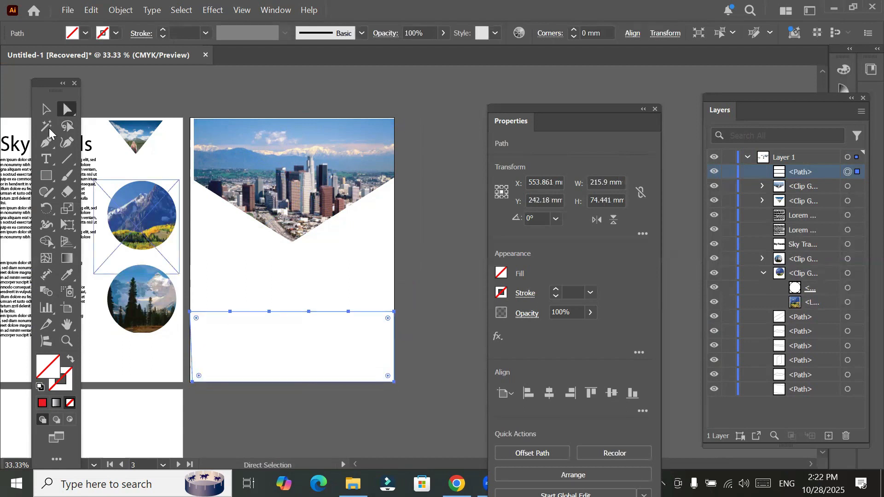
Step: Give the bottom band a black stroke with a weight of 5 pt
{"action": "left_click", "coordinate": [45, 110]}
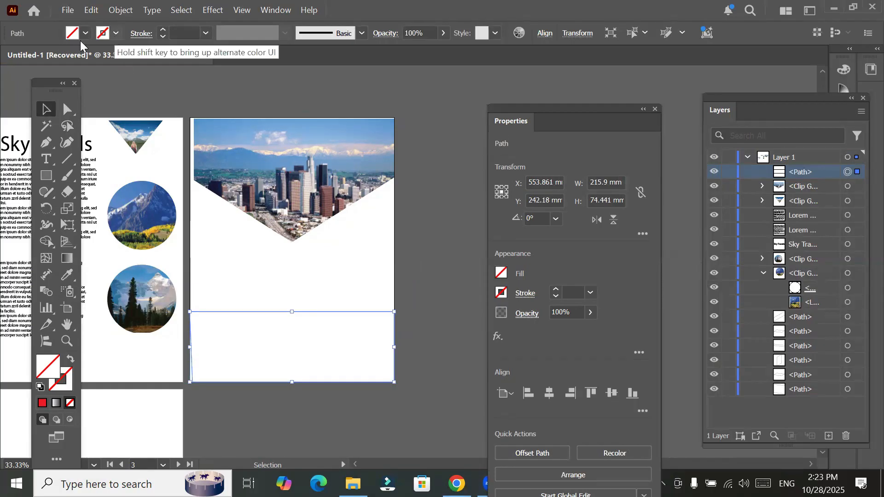
{"action": "left_click", "coordinate": [116, 33]}
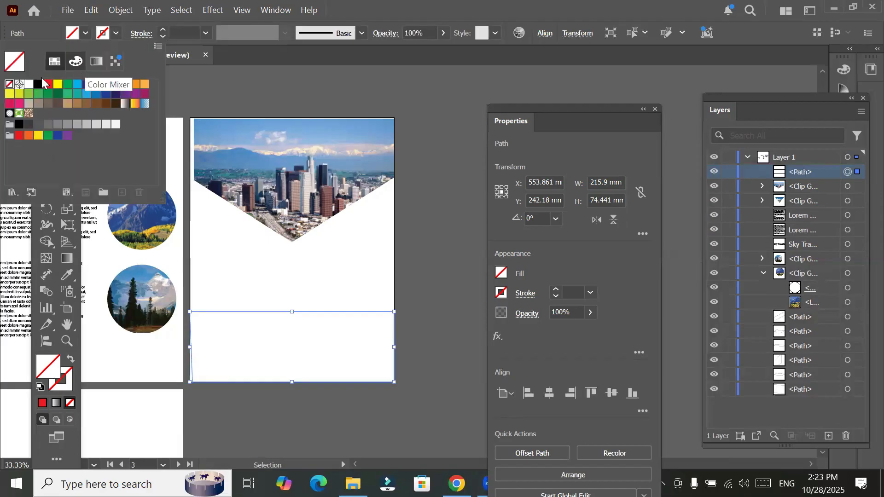
{"action": "left_click", "coordinate": [39, 86]}
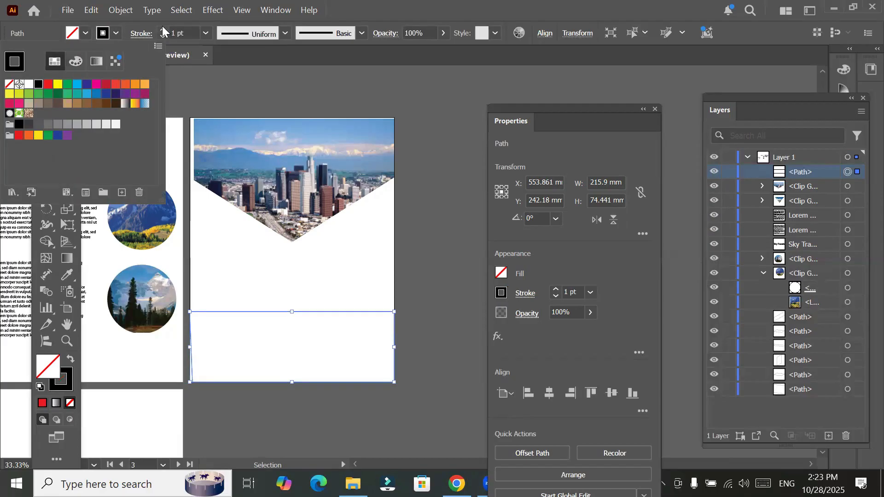
{"action": "key", "text": "Escape"}
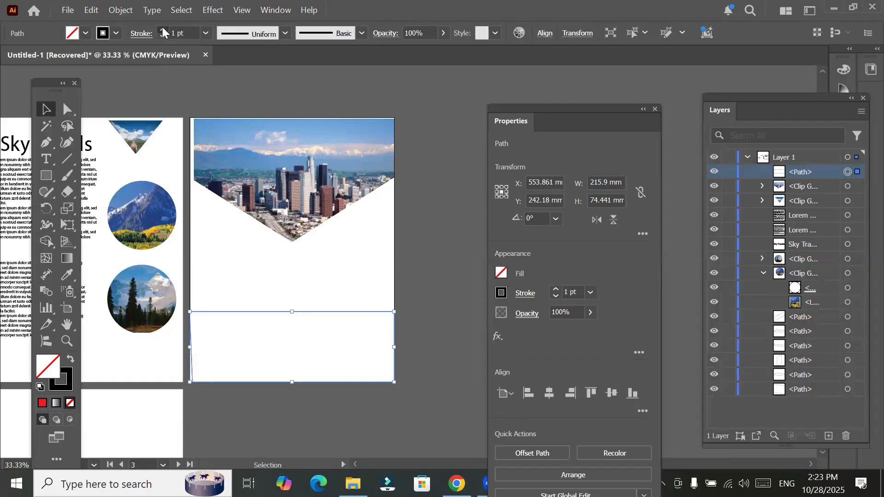
{"action": "left_click", "coordinate": [163, 30]}
{"action": "left_click", "coordinate": [163, 29]}
{"action": "left_click", "coordinate": [162, 30]}
{"action": "left_click", "coordinate": [163, 30]}
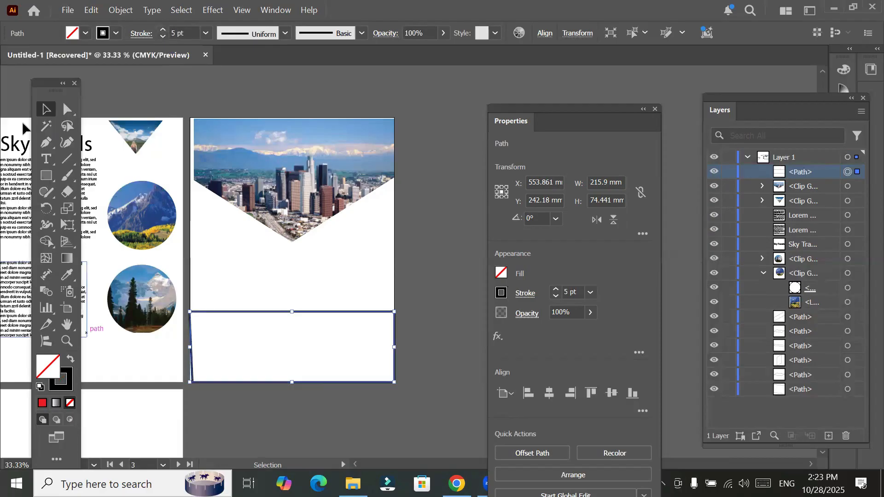
Step: Reduce the bottom band's stroke weight to 1 pt
{"action": "left_click", "coordinate": [68, 109]}
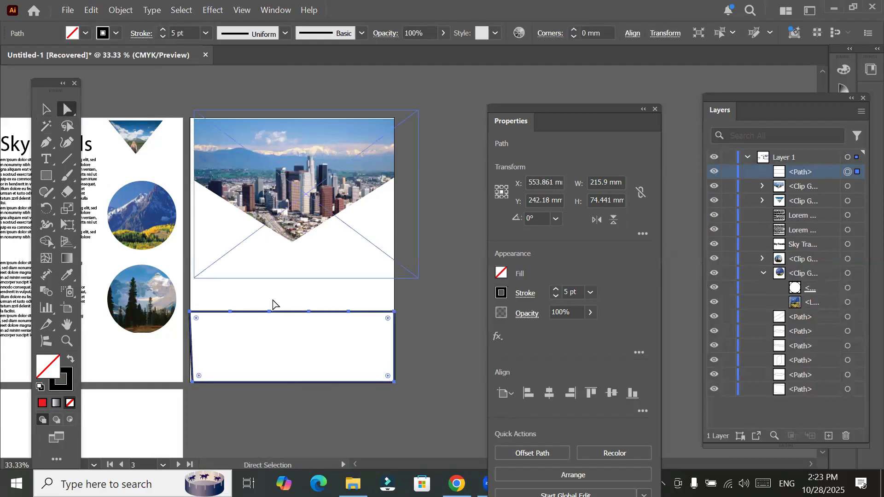
{"action": "scroll", "coordinate": [295, 354], "scroll_direction": "up", "scroll_amount": 2}
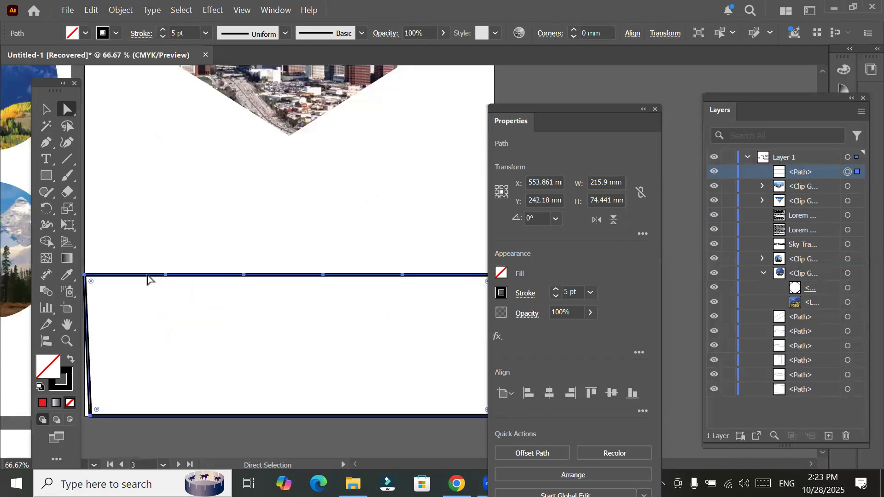
{"action": "left_click", "coordinate": [162, 37]}
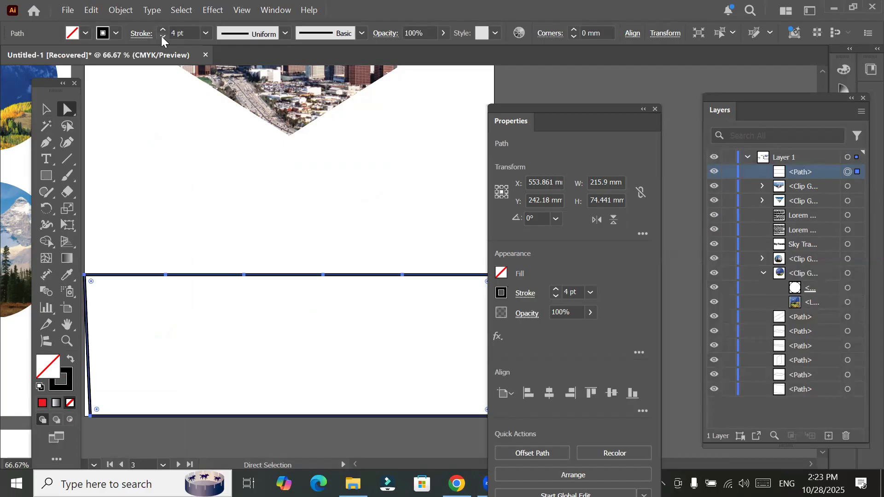
{"action": "left_click", "coordinate": [163, 37]}
{"action": "left_click", "coordinate": [162, 37]}
{"action": "left_click", "coordinate": [162, 37]}
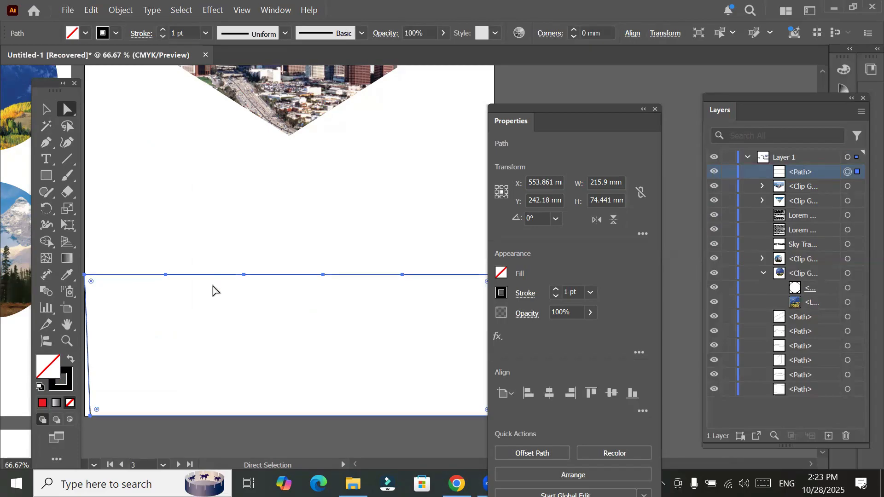
Step: Pull the first and third added anchor points of the band's upper edge down into notches and round them to about 25 mm
{"action": "left_click", "coordinate": [163, 280]}
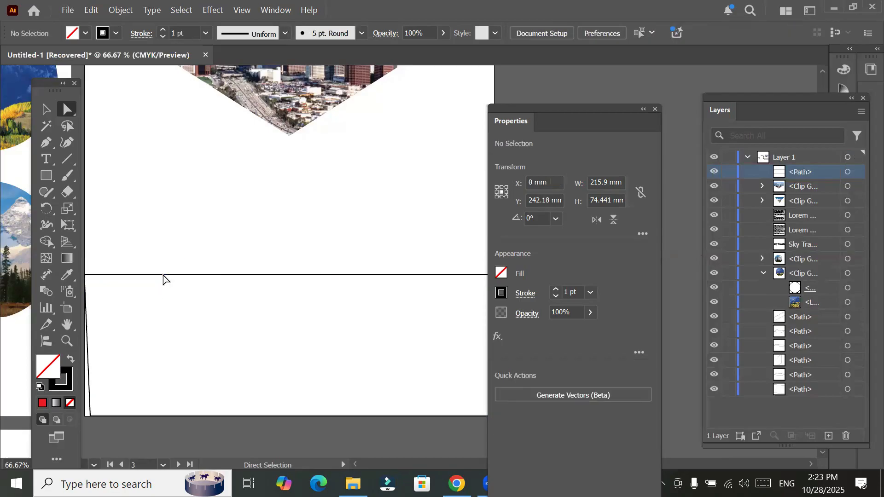
{"action": "left_click", "coordinate": [165, 275]}
{"action": "left_click", "coordinate": [166, 275]}
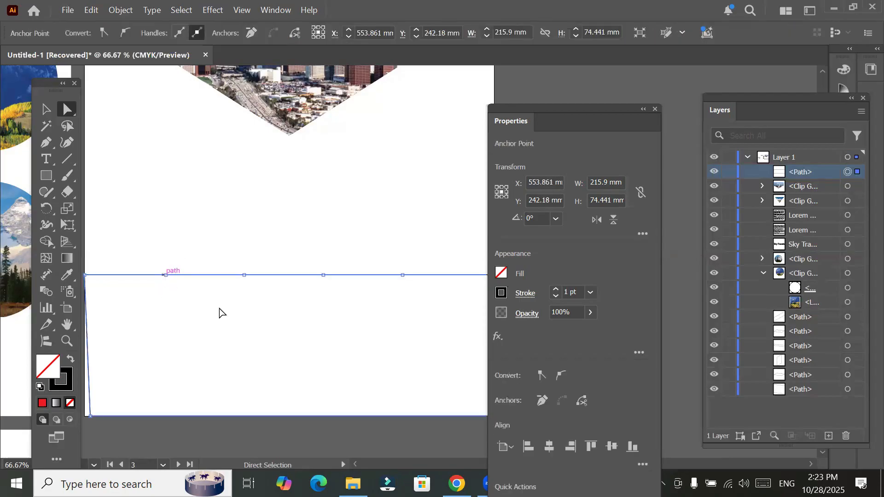
{"action": "left_click", "coordinate": [323, 278]}
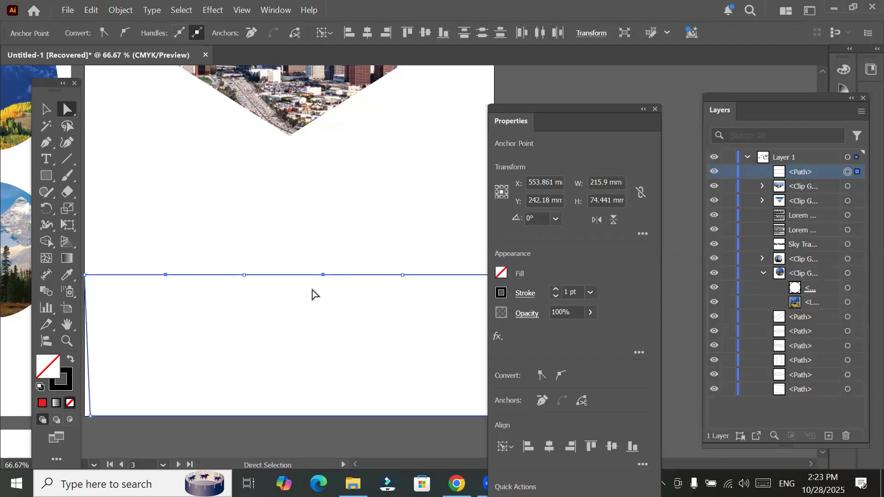
{"action": "left_click_drag", "start_coordinate": [323, 275], "coordinate": [323, 318]}
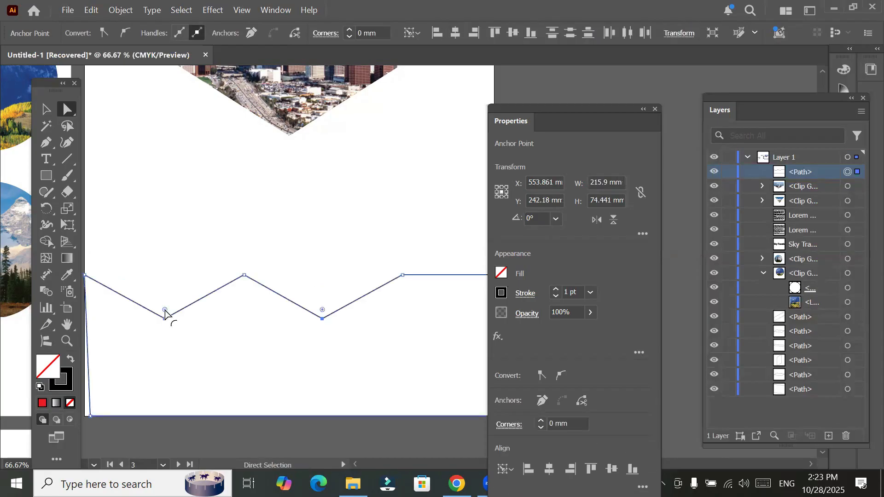
{"action": "left_click_drag", "start_coordinate": [165, 312], "coordinate": [173, 262]}
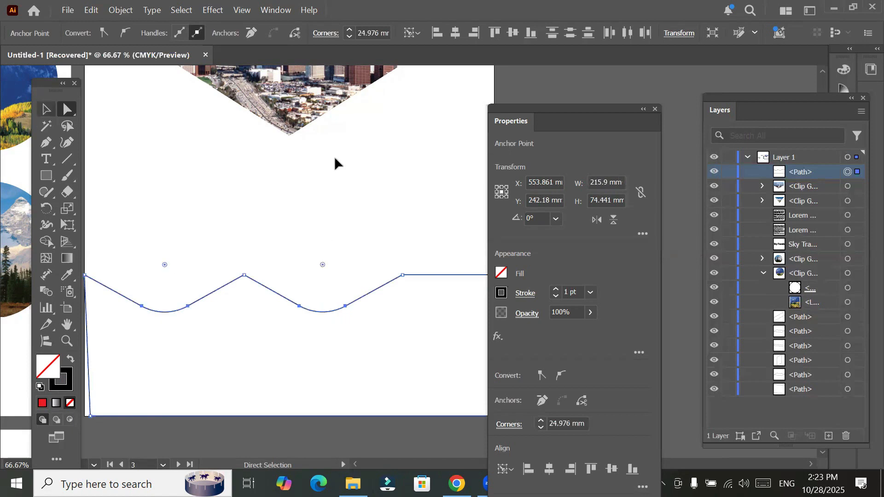
Step: Delete the bottom band from the Los Angeles page, including the leftover path segments
{"action": "key", "text": "v"}
{"action": "scroll", "coordinate": [342, 159], "scroll_direction": "down", "scroll_amount": 2, "text": "alt"}
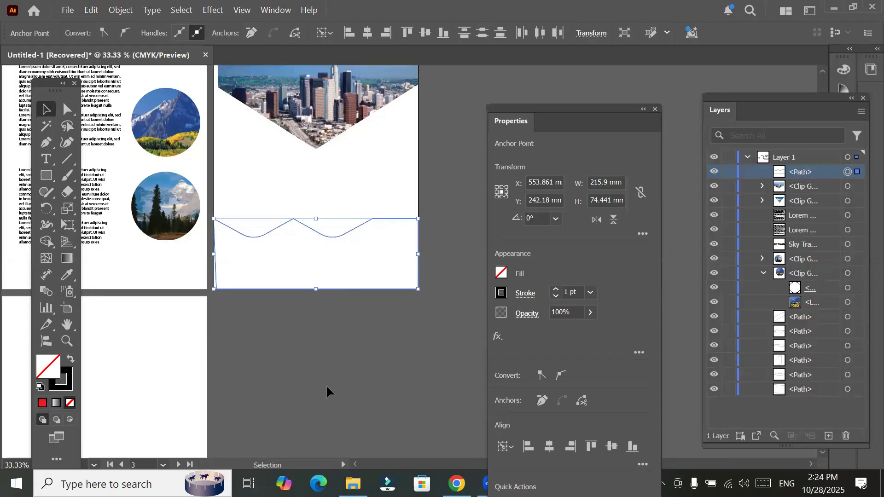
{"action": "key", "text": "Delete"}
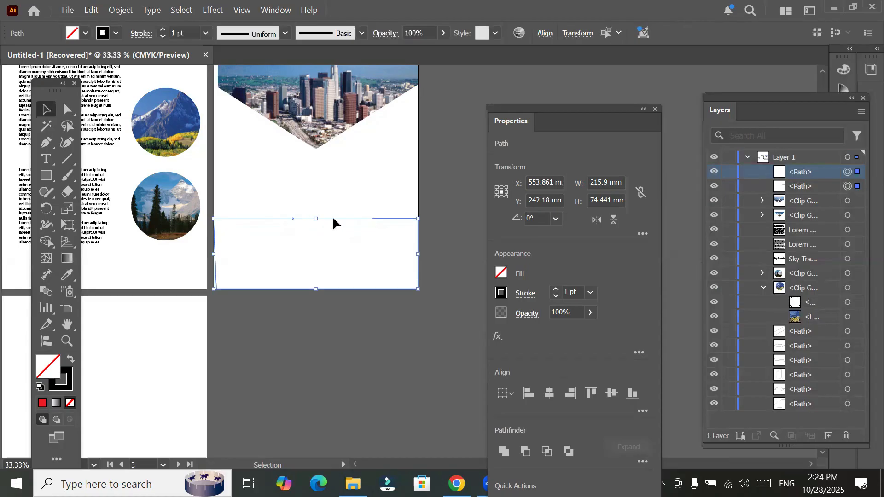
{"action": "left_click", "coordinate": [440, 235]}
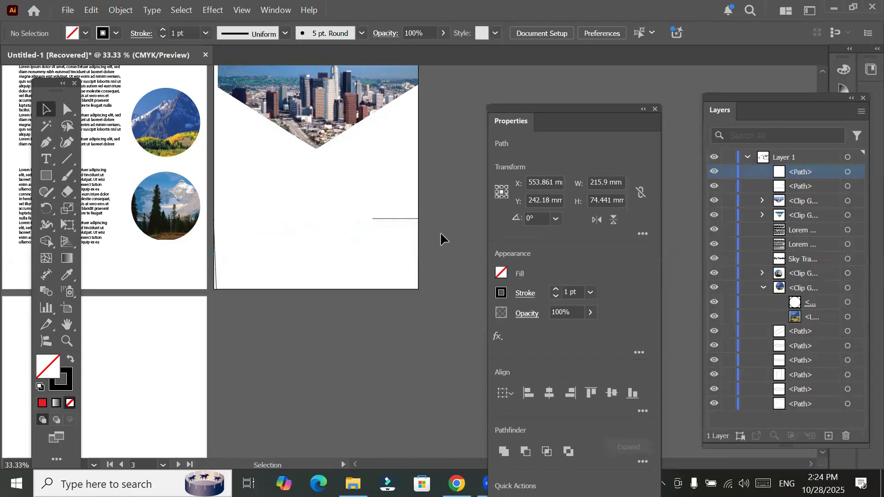
{"action": "left_click", "coordinate": [411, 219]}
{"action": "key", "text": "Delete"}
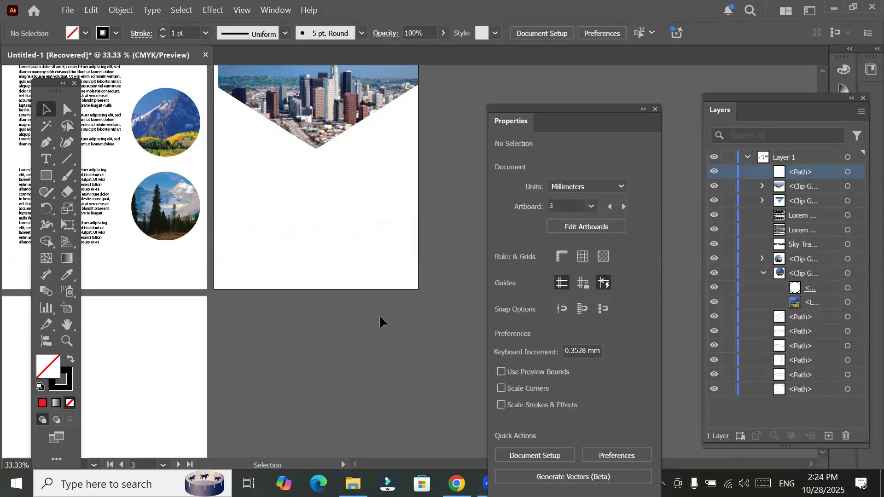
Step: Draw a new closed four-sided band about 62 mm tall across the full bottom of the Los Angeles page with the Pen tool
{"action": "left_click", "coordinate": [48, 140]}
{"action": "left_click", "coordinate": [89, 140]}
{"action": "left_click", "coordinate": [216, 289]}
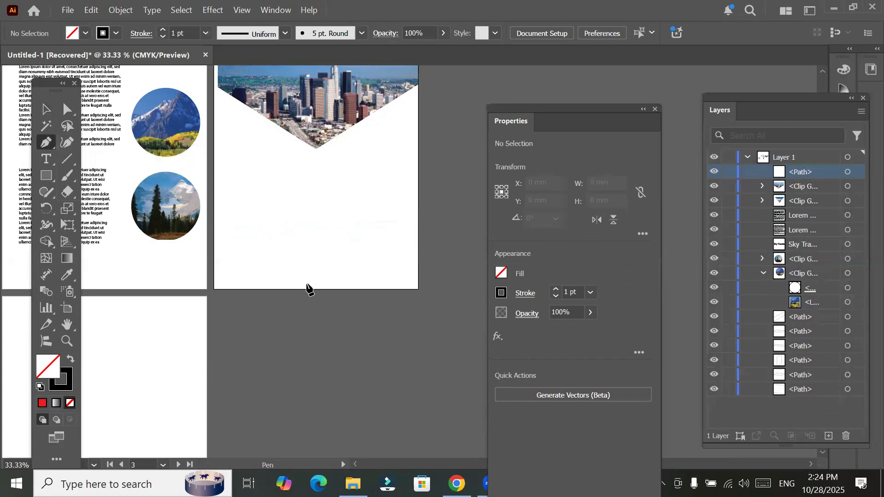
{"action": "left_click", "coordinate": [417, 289]}
{"action": "left_click", "coordinate": [417, 231]}
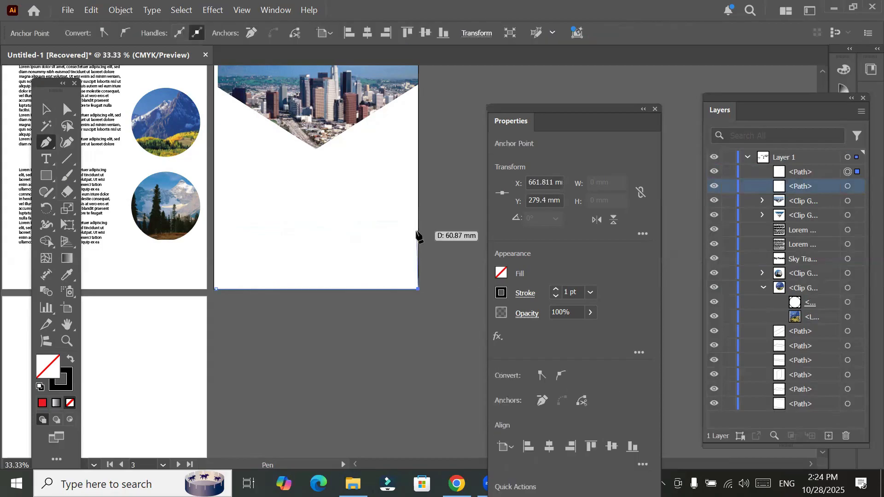
{"action": "left_click", "coordinate": [214, 228]}
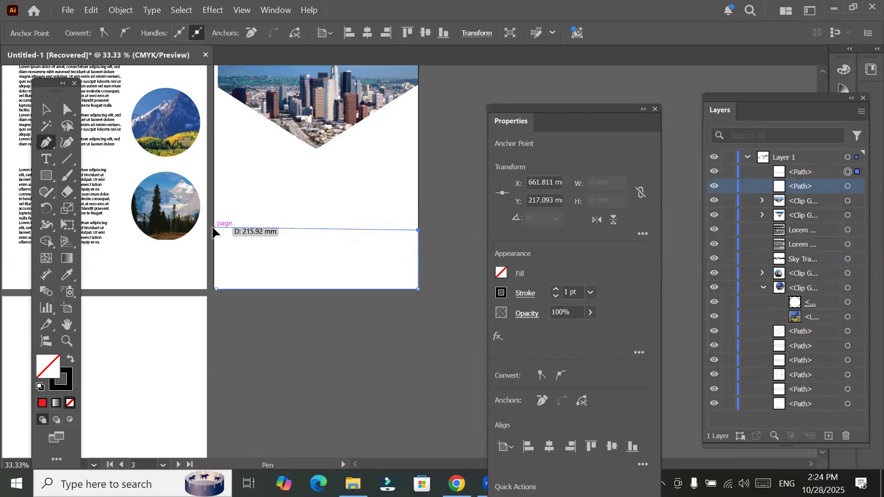
{"action": "left_click", "coordinate": [216, 289]}
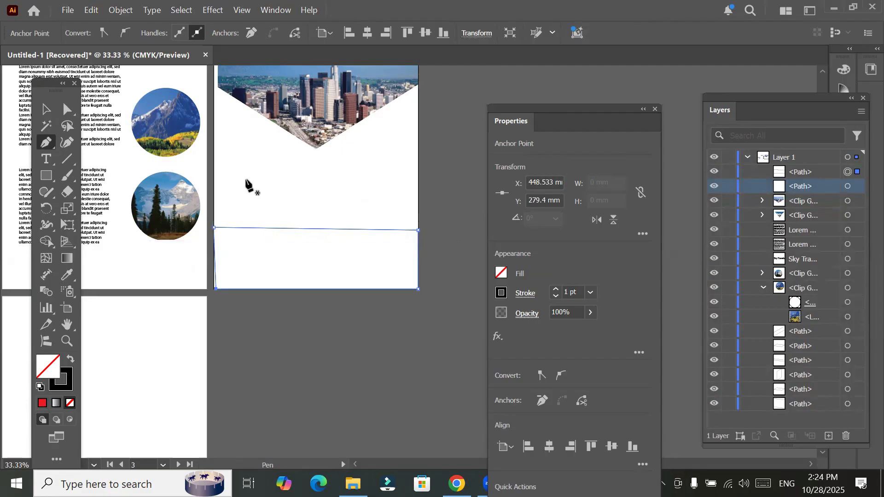
{"action": "left_click", "coordinate": [44, 144]}
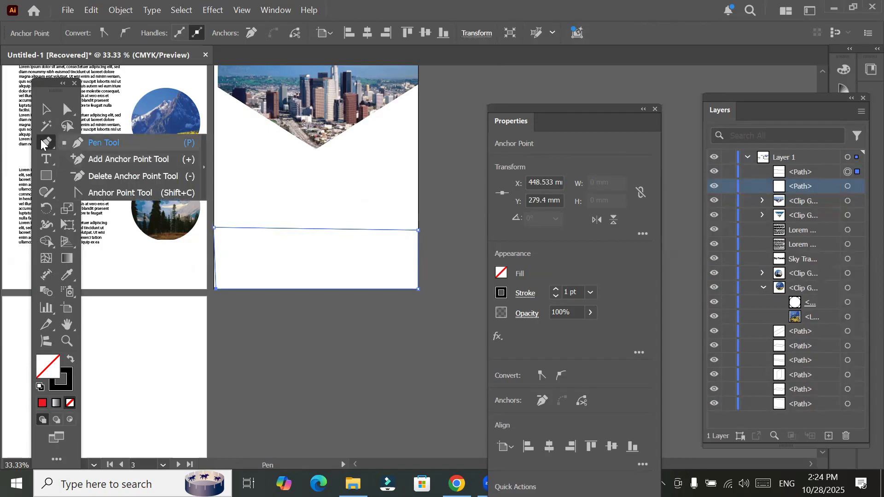
{"action": "left_click", "coordinate": [361, 357]}
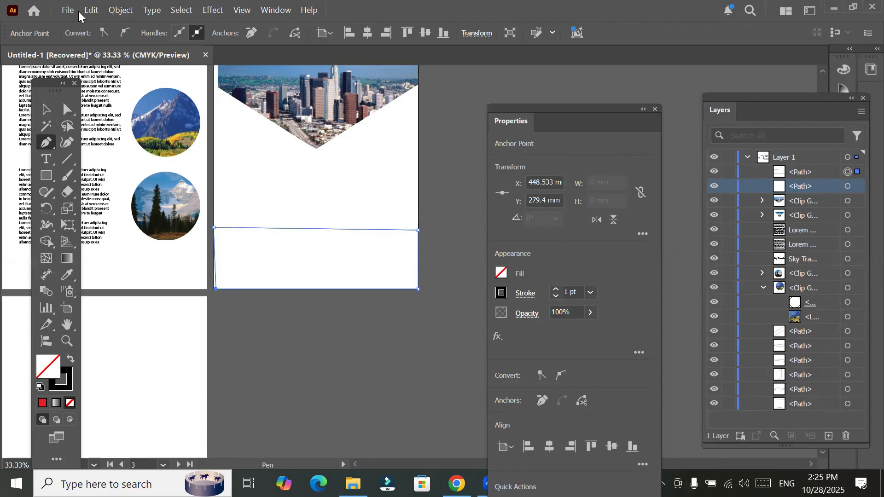
{"action": "left_click", "coordinate": [90, 14]}
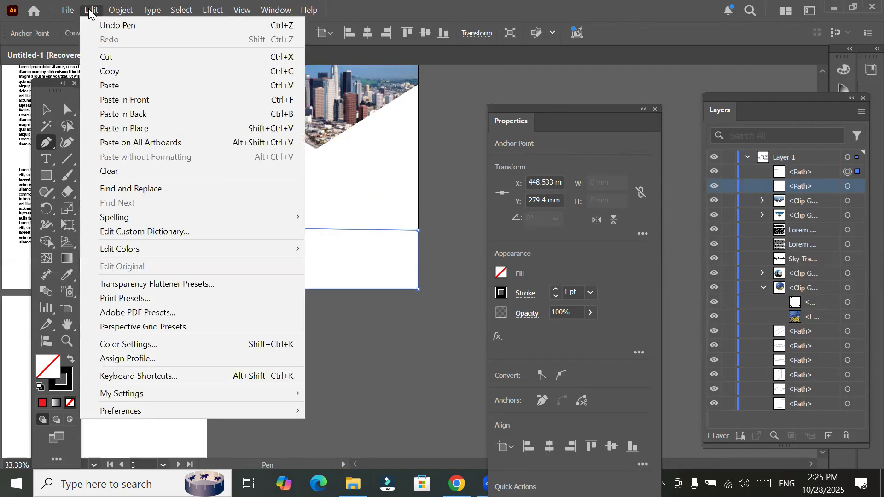
{"action": "left_click", "coordinate": [90, 14]}
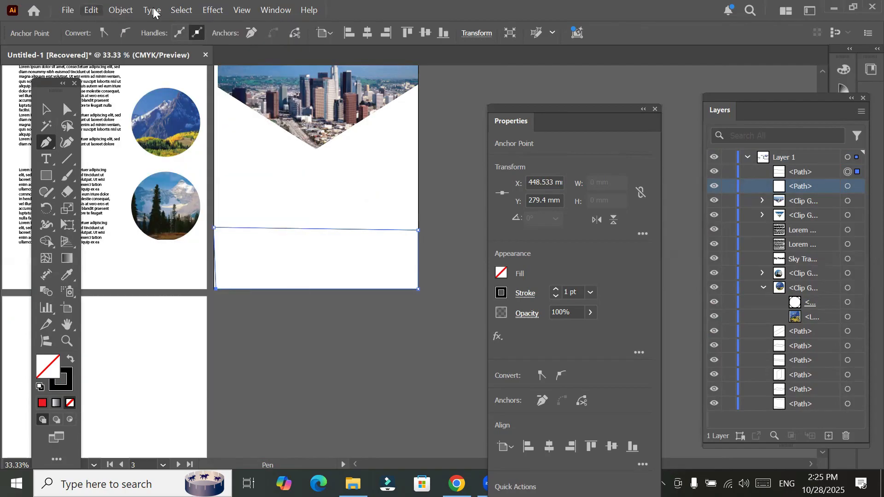
Step: Try to add midpoint anchor points to all four sides of the bottom band on the Los Angeles page
{"action": "left_click", "coordinate": [122, 10]}
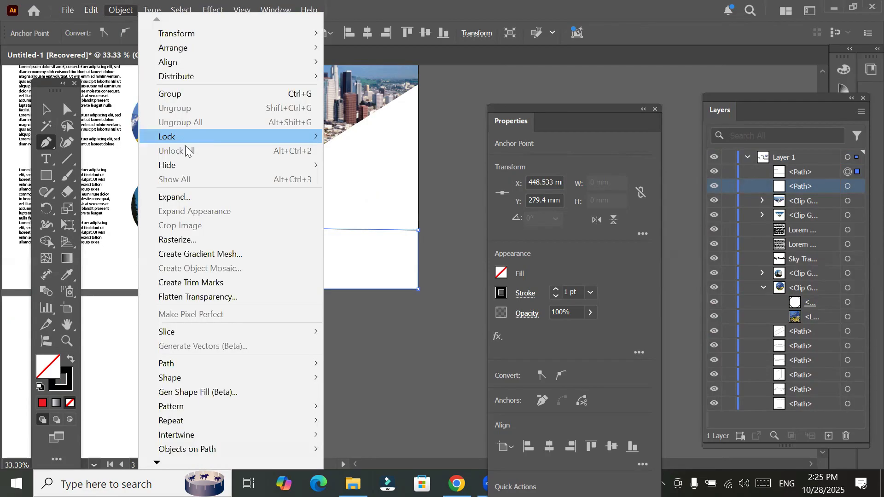
{"action": "mouse_move", "coordinate": [245, 366]}
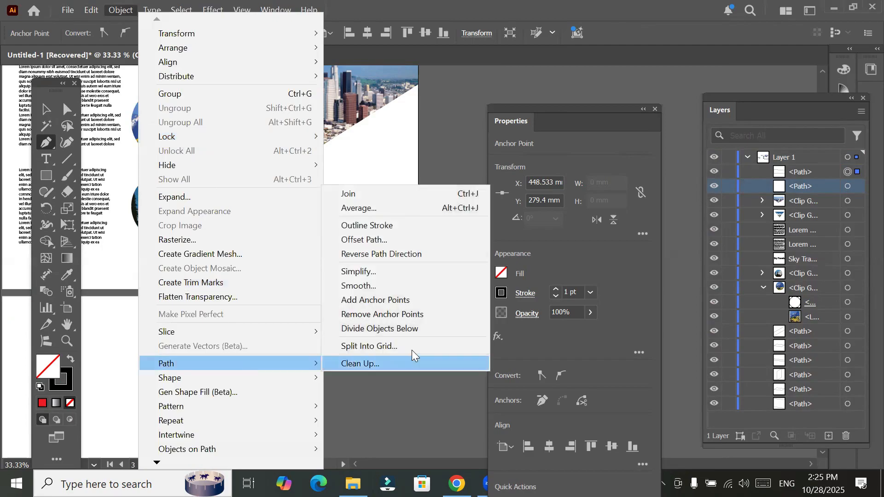
{"action": "left_click", "coordinate": [436, 301]}
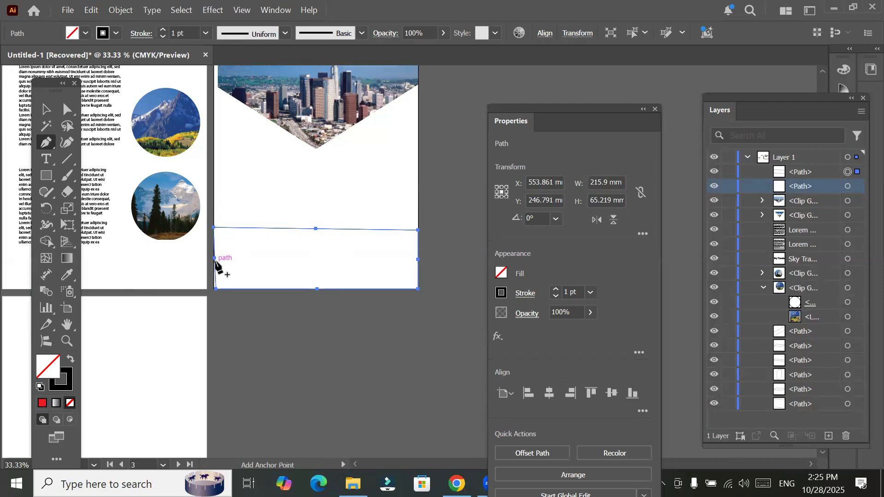
{"action": "left_click", "coordinate": [121, 10]}
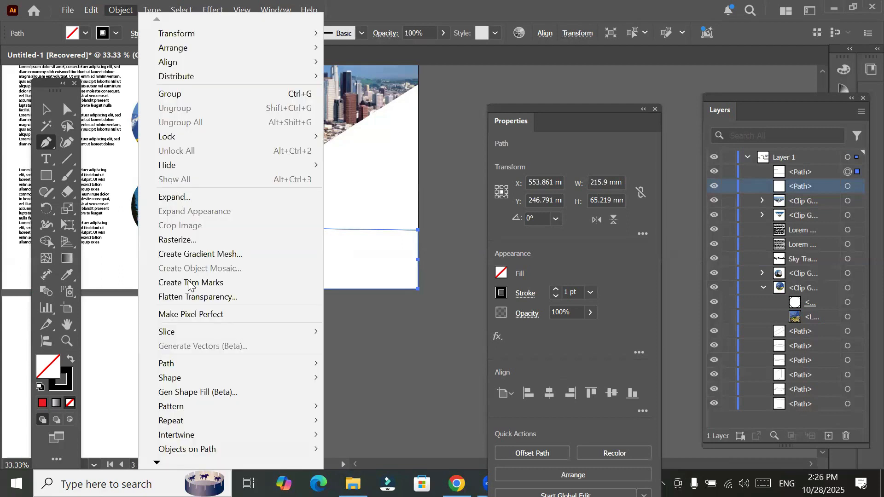
{"action": "left_click", "coordinate": [215, 360]}
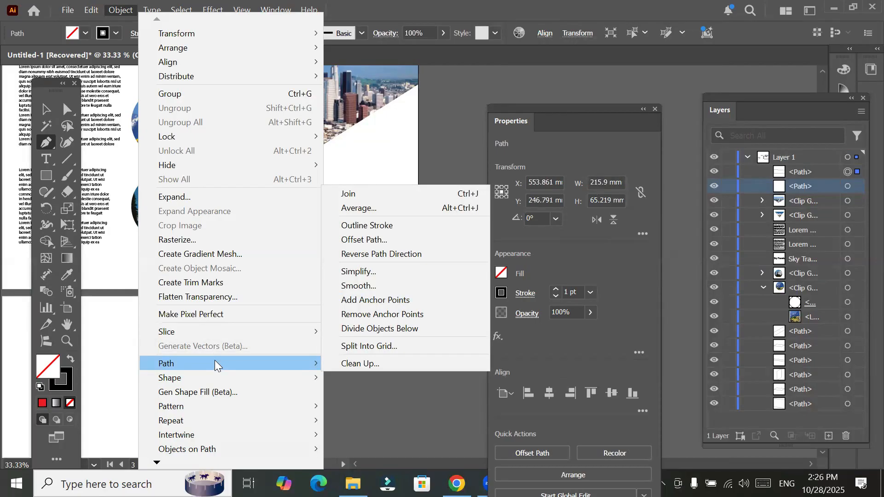
{"action": "key", "text": "Escape"}
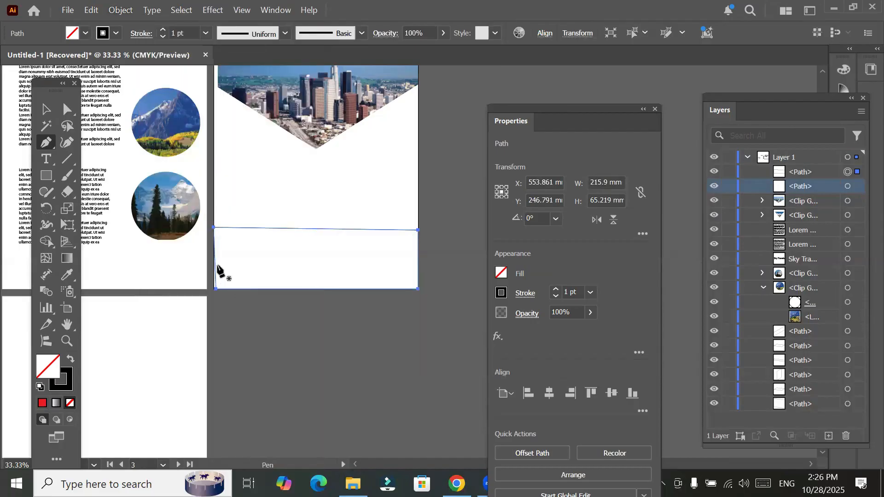
Step: Move the lower round photo with the fir trees over the text column on the neighbouring page
{"action": "left_click", "coordinate": [67, 109]}
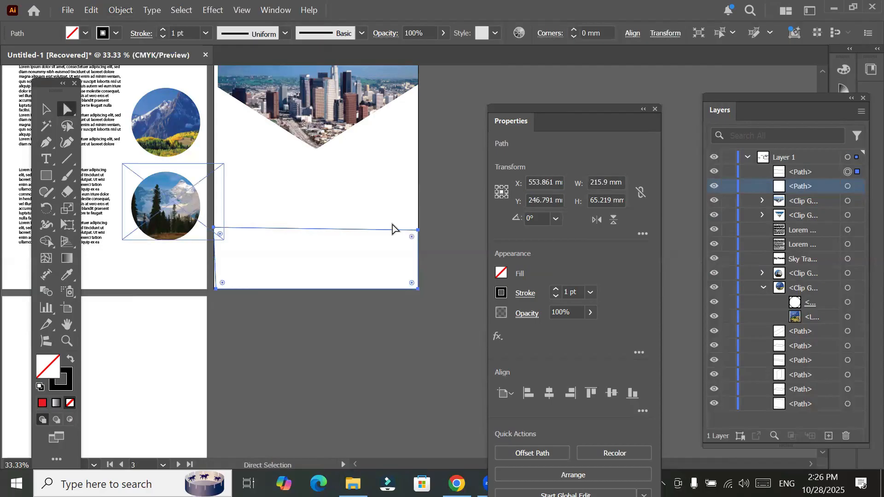
{"action": "left_click_drag", "start_coordinate": [152, 210], "coordinate": [227, 220]}
{"action": "key", "text": "v"}
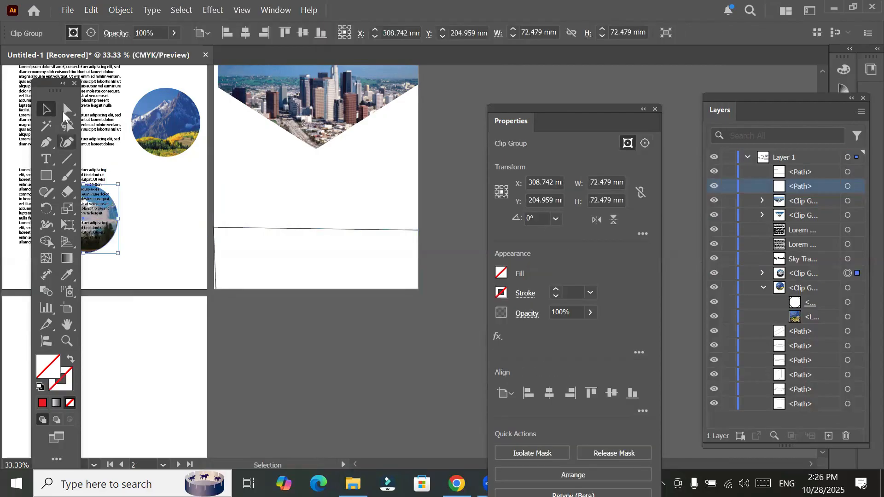
Step: Directly select the bottom band's anchor points and apply Add Anchor Points to its path three times
{"action": "key", "text": "a"}
{"action": "left_click_drag", "start_coordinate": [215, 228], "coordinate": [441, 243]}
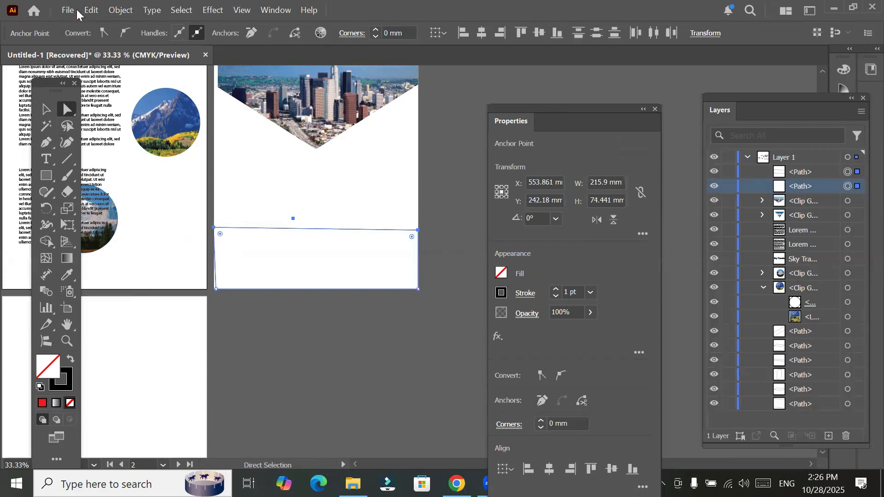
{"action": "left_click", "coordinate": [120, 14]}
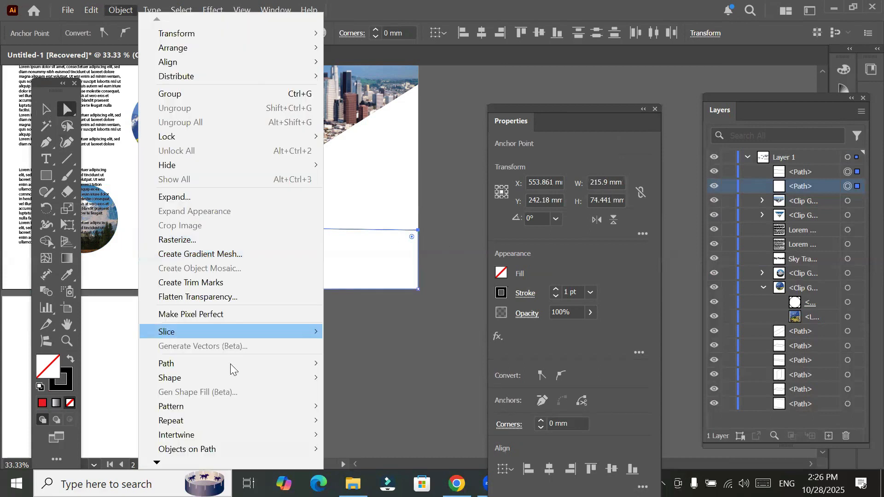
{"action": "mouse_move", "coordinate": [230, 364]}
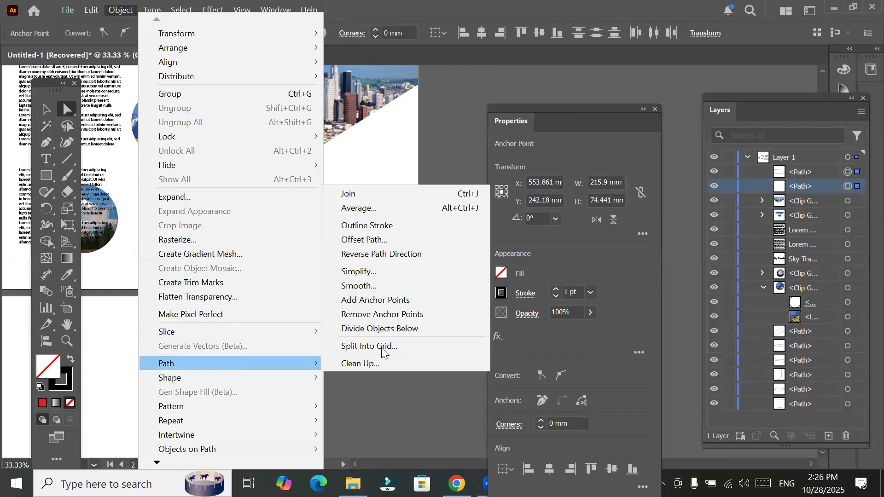
{"action": "left_click", "coordinate": [405, 299]}
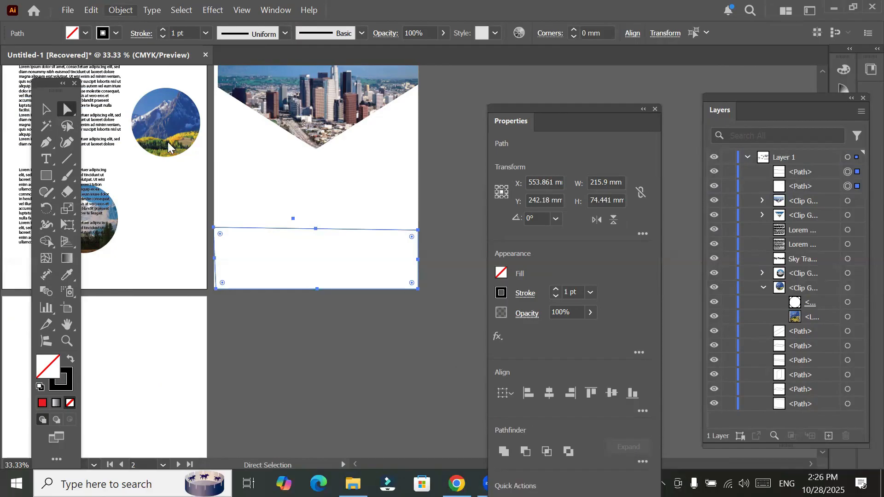
{"action": "key", "text": "alt+o"}
{"action": "mouse_move", "coordinate": [196, 365]}
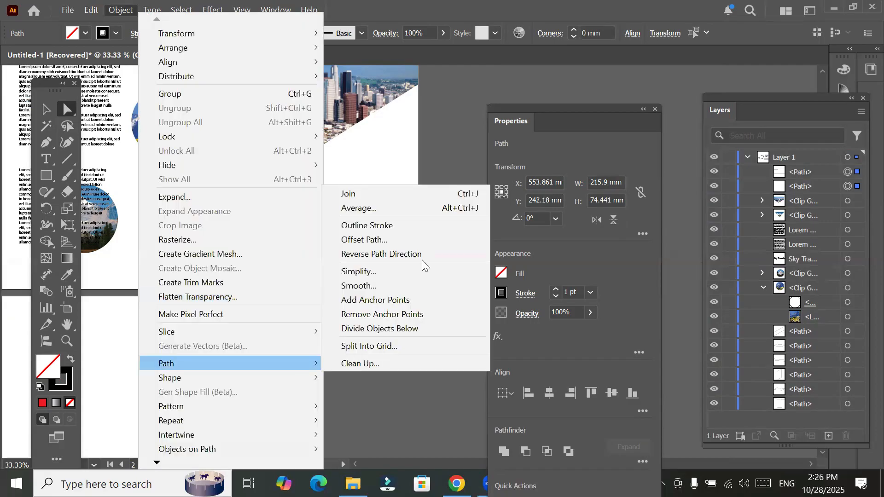
{"action": "left_click", "coordinate": [397, 300]}
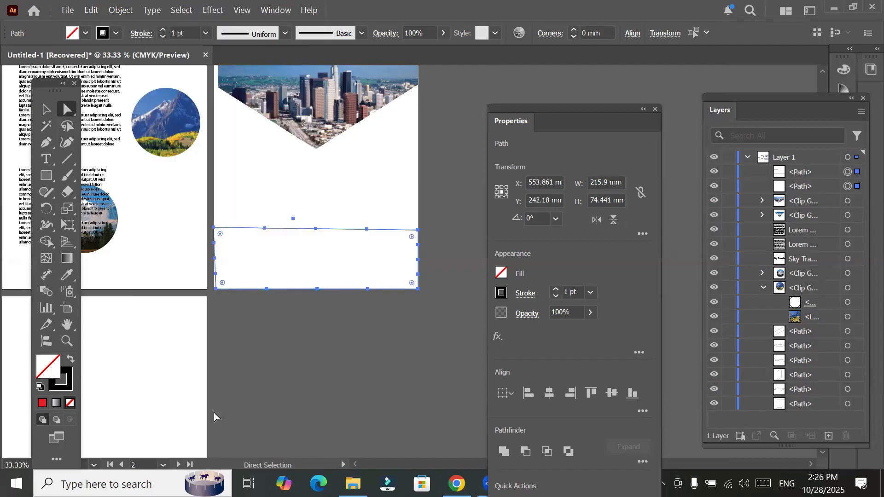
{"action": "left_click", "coordinate": [121, 10]}
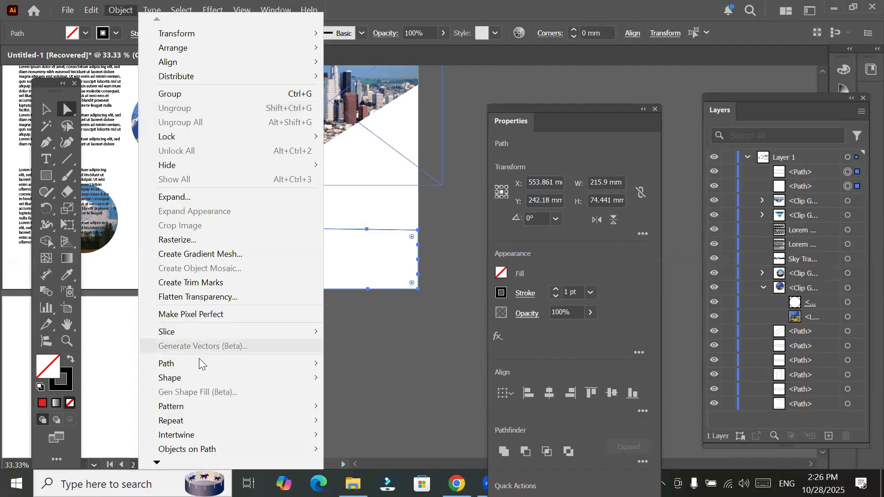
{"action": "mouse_move", "coordinate": [200, 363]}
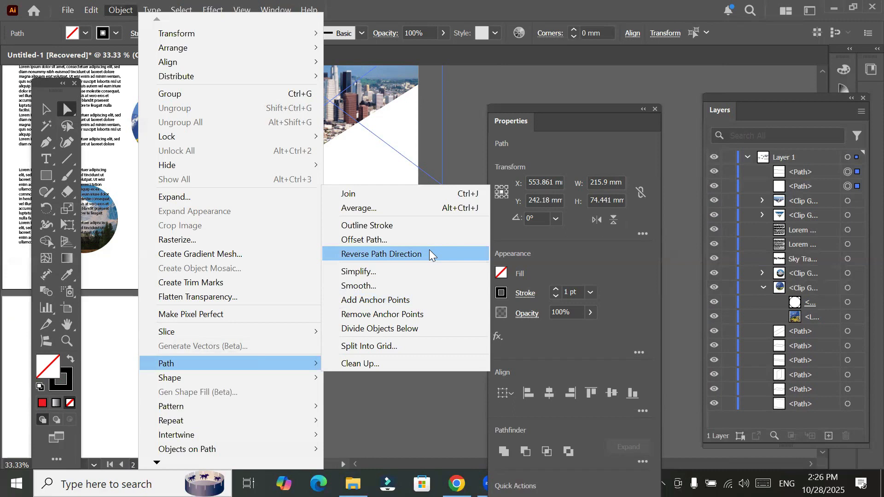
{"action": "left_click", "coordinate": [421, 300]}
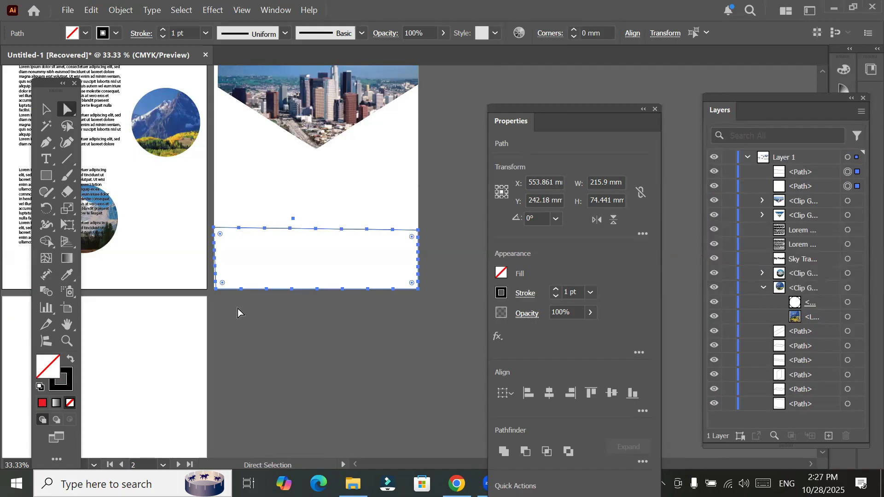
Step: Lasso the intermediate anchor points along the band's lower edge and remove them
{"action": "left_click", "coordinate": [68, 127]}
{"action": "mouse_move", "coordinate": [232, 266]}
{"action": "left_mouse_down"}
{"action": "mouse_move", "coordinate": [364, 268]}
{"action": "mouse_move", "coordinate": [396, 278]}
{"action": "mouse_move", "coordinate": [402, 299]}
{"action": "mouse_move", "coordinate": [299, 319]}
{"action": "mouse_move", "coordinate": [205, 305]}
{"action": "mouse_move", "coordinate": [229, 364]}
{"action": "left_mouse_up"}
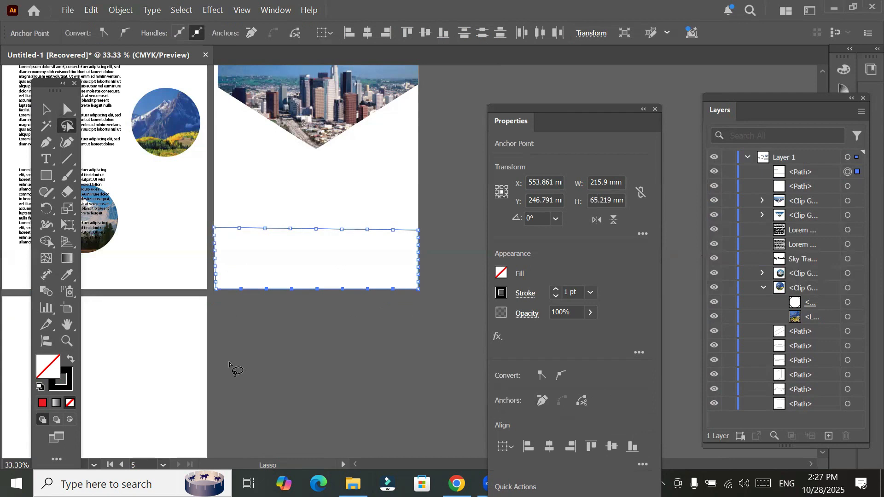
{"action": "left_click", "coordinate": [121, 11]}
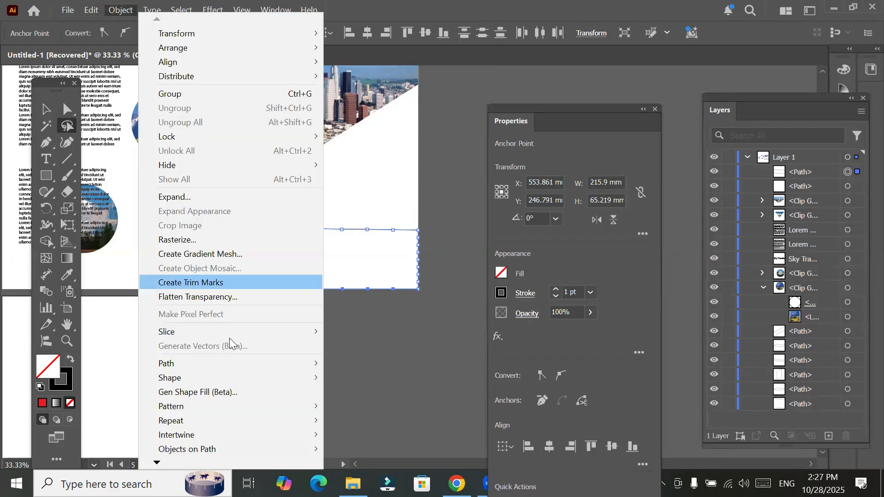
{"action": "mouse_move", "coordinate": [234, 363]}
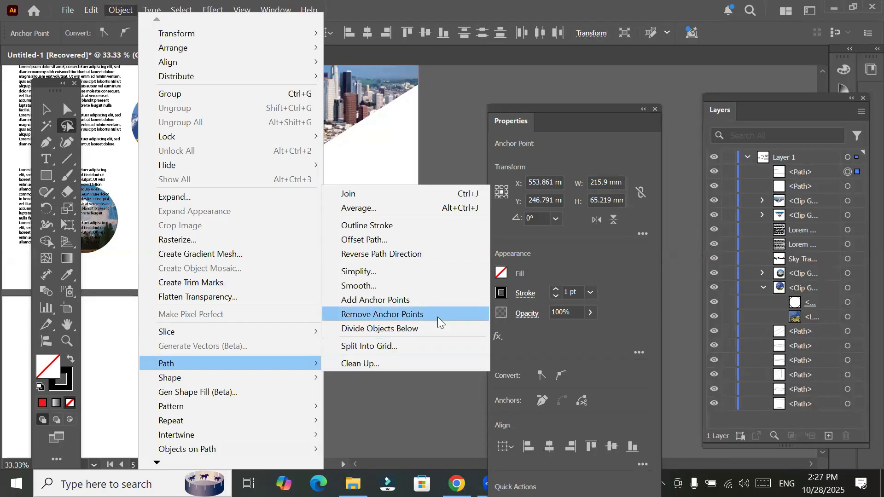
{"action": "left_click", "coordinate": [437, 317]}
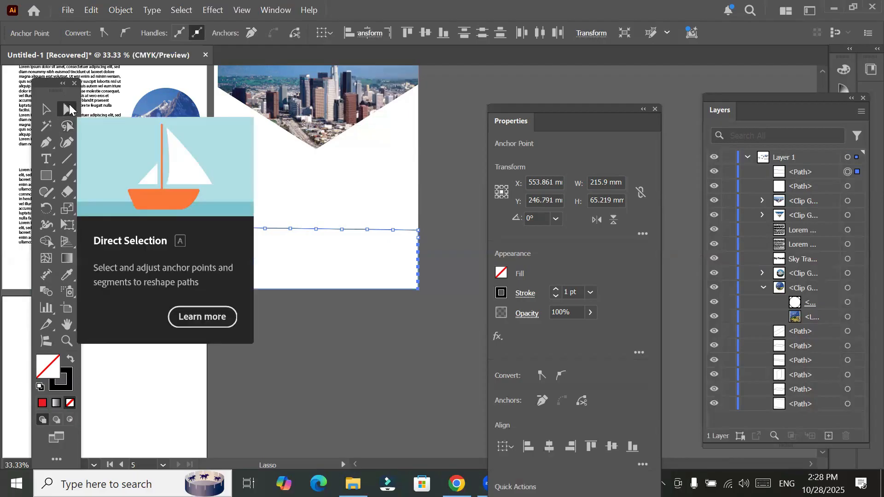
Step: Lasso every second anchor point along the band's upper edge and pull the four points down about 27 mm to form a zigzag
{"action": "left_click", "coordinate": [69, 110]}
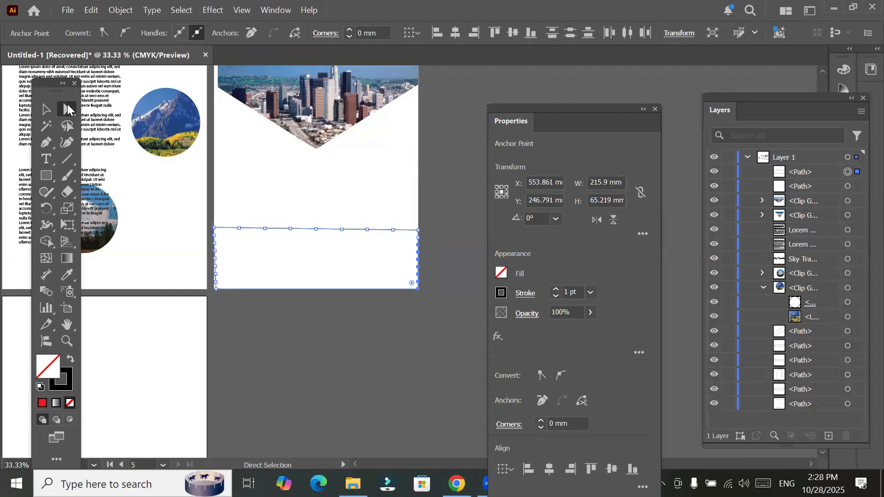
{"action": "left_click", "coordinate": [67, 125]}
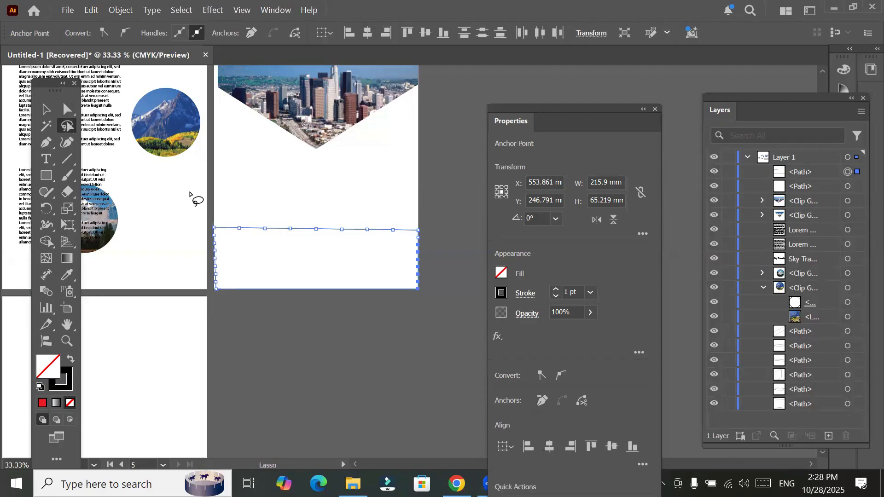
{"action": "mouse_move", "coordinate": [232, 216]}
{"action": "left_mouse_down"}
{"action": "mouse_move", "coordinate": [247, 236]}
{"action": "mouse_move", "coordinate": [269, 221]}
{"action": "mouse_move", "coordinate": [302, 251]}
{"action": "mouse_move", "coordinate": [312, 214]}
{"action": "mouse_move", "coordinate": [333, 236]}
{"action": "mouse_move", "coordinate": [346, 238]}
{"action": "mouse_move", "coordinate": [356, 214]}
{"action": "mouse_move", "coordinate": [390, 239]}
{"action": "mouse_move", "coordinate": [401, 214]}
{"action": "mouse_move", "coordinate": [376, 184]}
{"action": "mouse_move", "coordinate": [297, 177]}
{"action": "mouse_move", "coordinate": [256, 184]}
{"action": "mouse_move", "coordinate": [238, 219]}
{"action": "mouse_move", "coordinate": [244, 363]}
{"action": "left_mouse_up"}
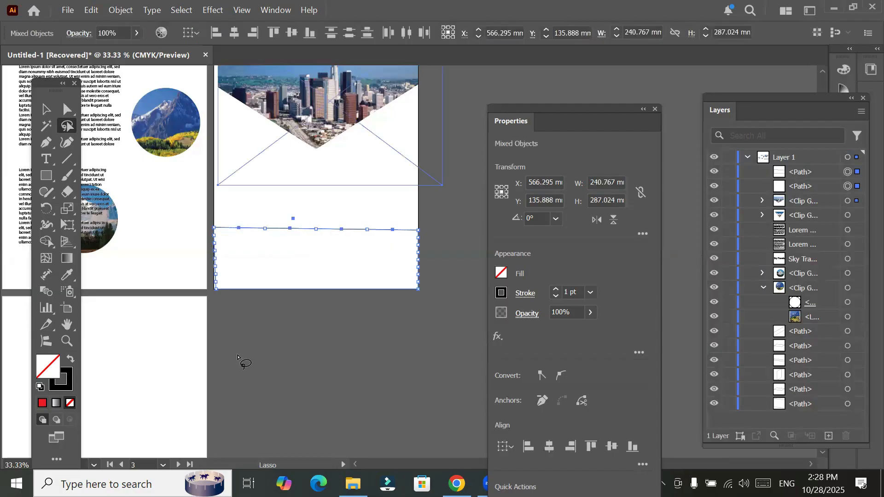
{"action": "left_click", "coordinate": [69, 108]}
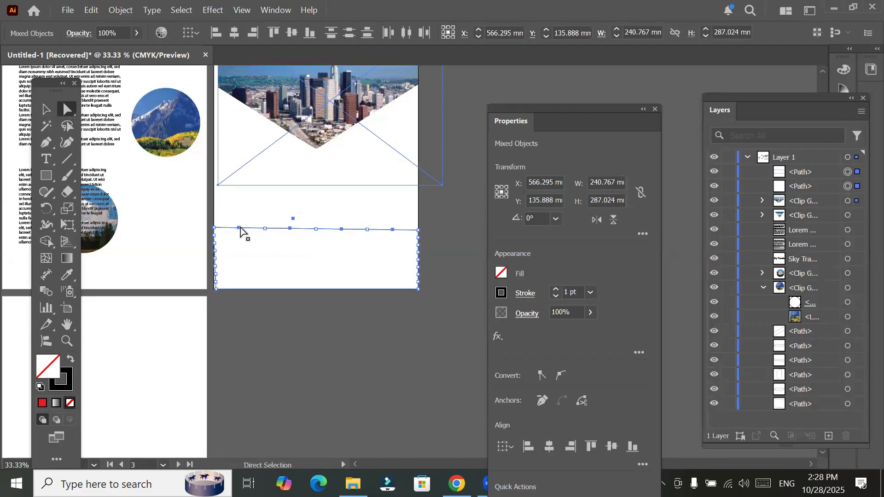
{"action": "left_click_drag", "start_coordinate": [239, 228], "coordinate": [244, 253]}
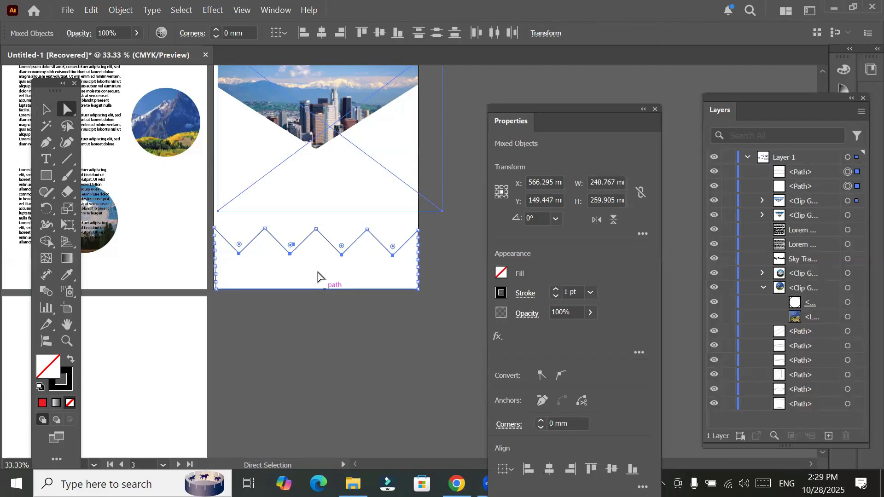
{"action": "left_click", "coordinate": [305, 178]}
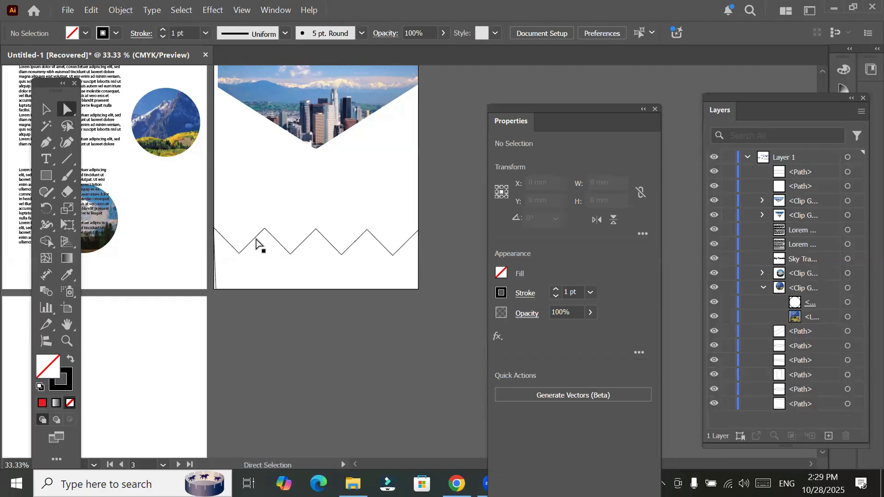
Step: Try to round the three inner peaks of the band's zigzag edge to about 35 mm, and undo the rounding
{"action": "left_click", "coordinate": [247, 299]}
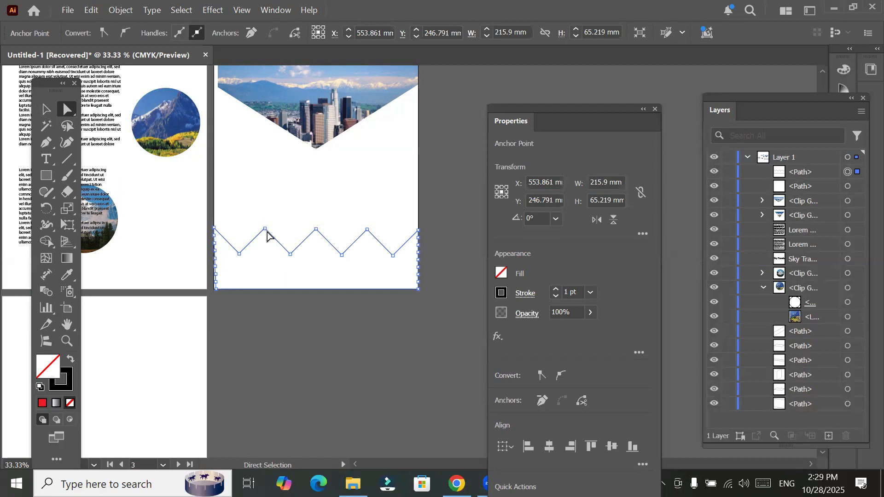
{"action": "left_click_drag", "start_coordinate": [241, 213], "coordinate": [394, 248]}
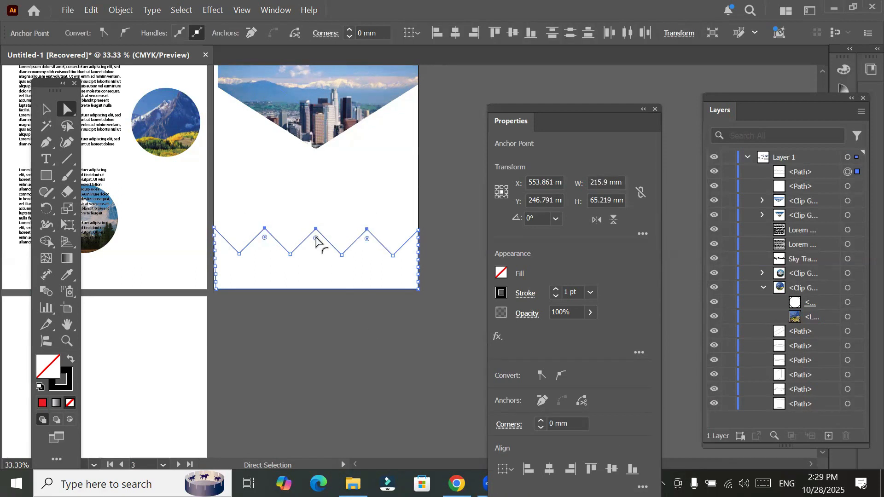
{"action": "left_click_drag", "start_coordinate": [317, 264], "coordinate": [337, 383]}
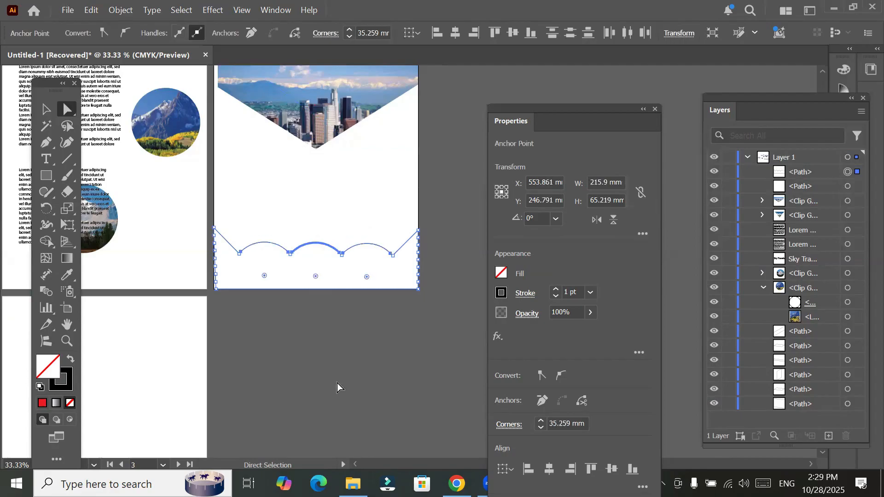
{"action": "key", "text": "ctrl+z"}
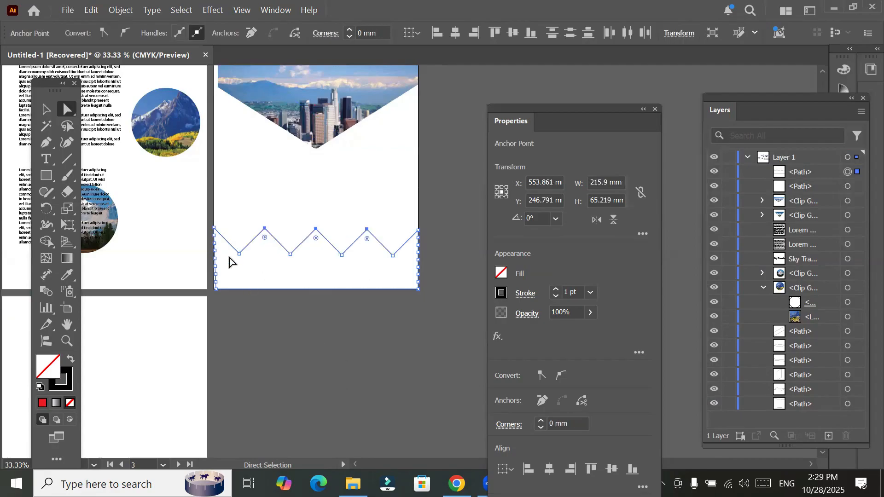
Step: Try to delete the middle peak's anchor point from the band's zigzag edge, and undo the deletion
{"action": "left_click_drag", "start_coordinate": [246, 258], "coordinate": [402, 272]}
{"action": "mouse_move", "coordinate": [343, 249]}
{"action": "left_mouse_down"}
{"action": "mouse_move", "coordinate": [349, 195]}
{"action": "mouse_move", "coordinate": [351, 263]}
{"action": "left_mouse_up"}
{"action": "left_click", "coordinate": [316, 229]}
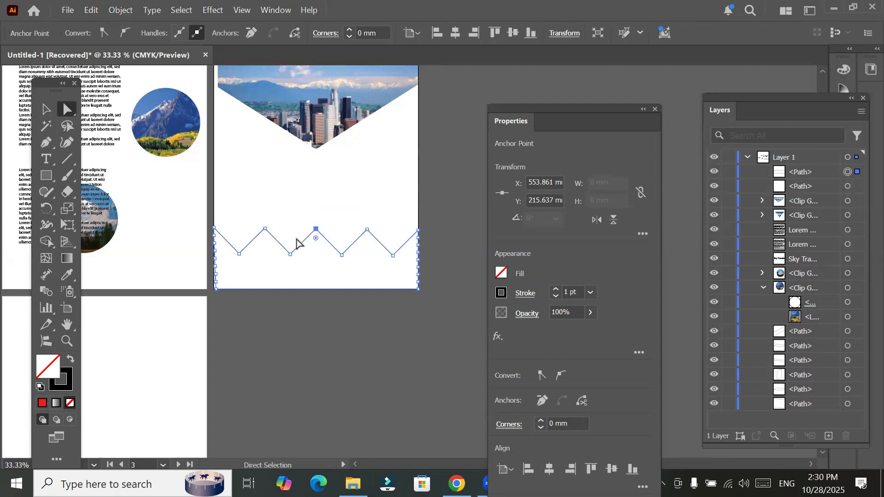
{"action": "left_click_drag", "start_coordinate": [316, 230], "coordinate": [316, 232]}
{"action": "key", "text": "Delete"}
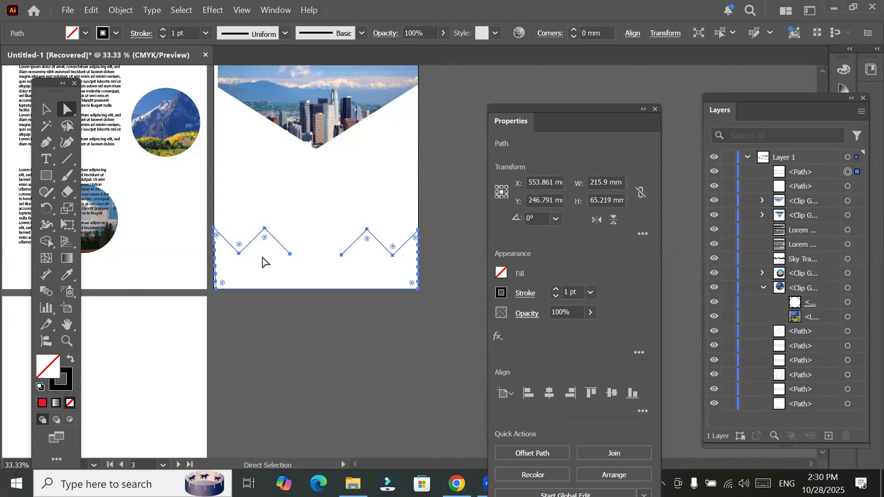
{"action": "key", "text": "ctrl+z"}
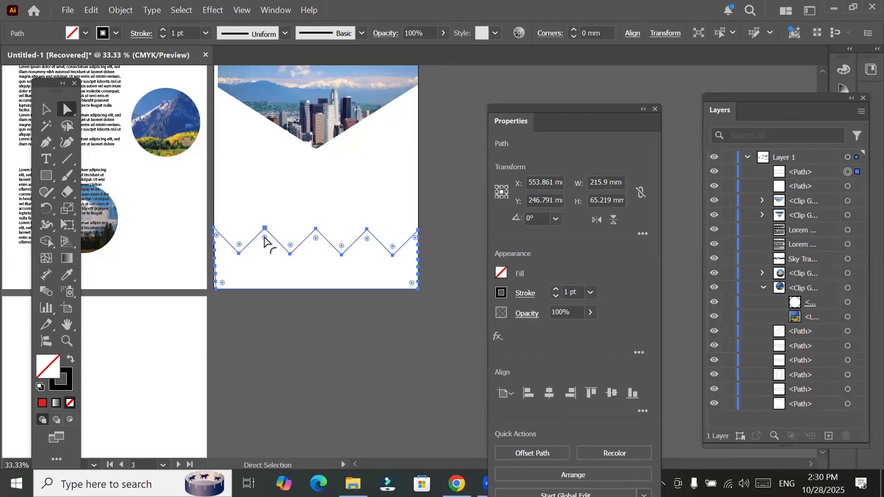
Step: Round all corners of the zigzag band together to about 3 mm
{"action": "left_click_drag", "start_coordinate": [266, 245], "coordinate": [270, 252]}
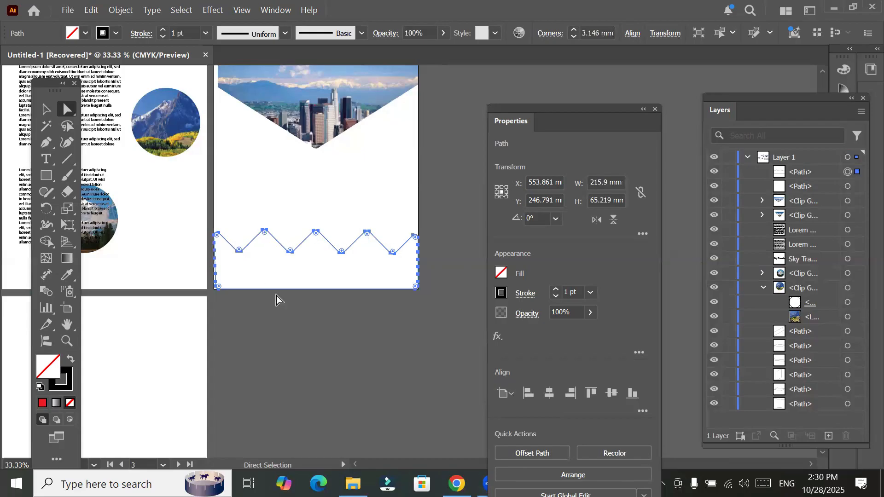
Step: Deselect the zigzag band and toggle its path's visibility to identify it in the layer list
{"action": "left_click", "coordinate": [174, 216]}
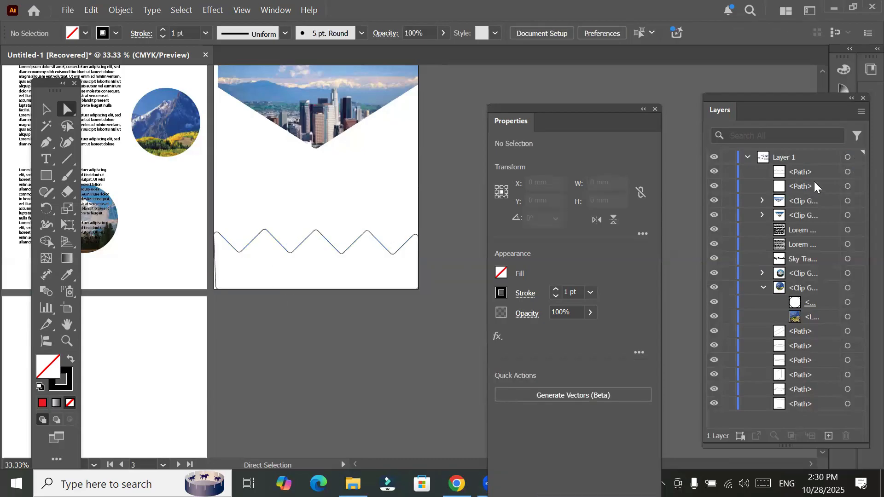
{"action": "left_click", "coordinate": [847, 172]}
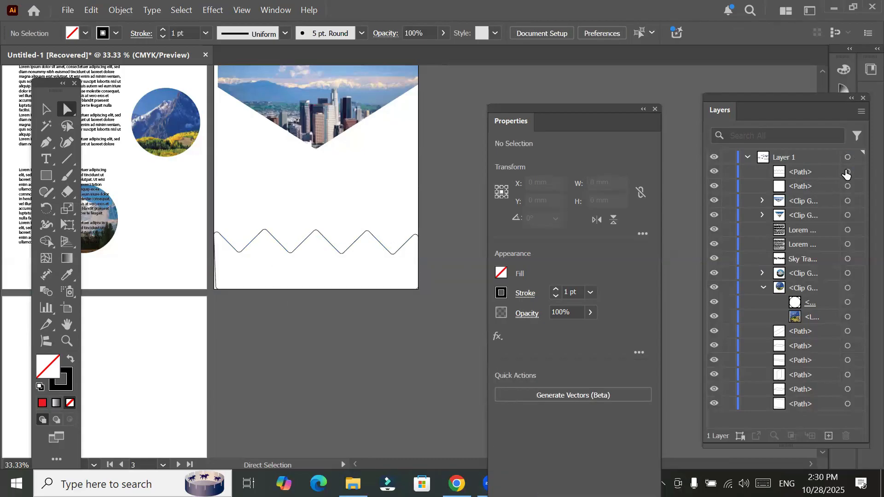
{"action": "left_click", "coordinate": [711, 173]}
{"action": "left_click", "coordinate": [711, 173]}
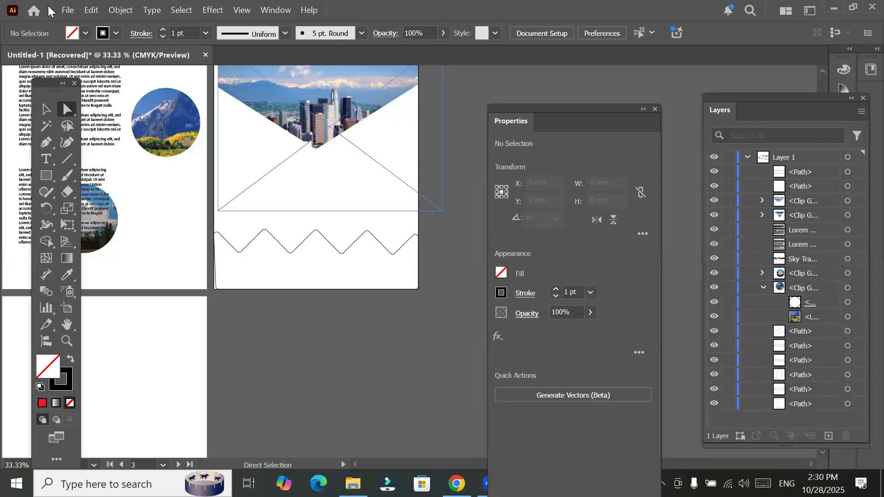
Step: Place the Mount Taranaki, New Zealand photo over the zigzag band's left half and stretch it to about 108 mm wide
{"action": "left_click", "coordinate": [68, 11]}
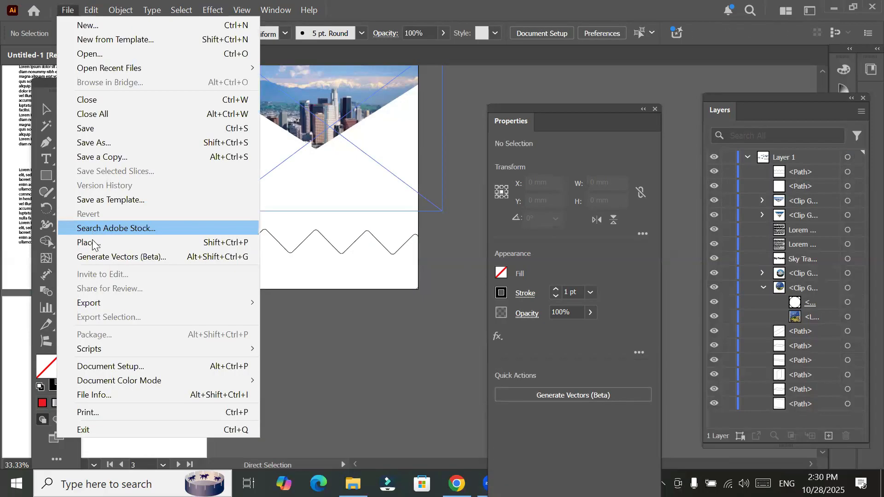
{"action": "left_click", "coordinate": [236, 245]}
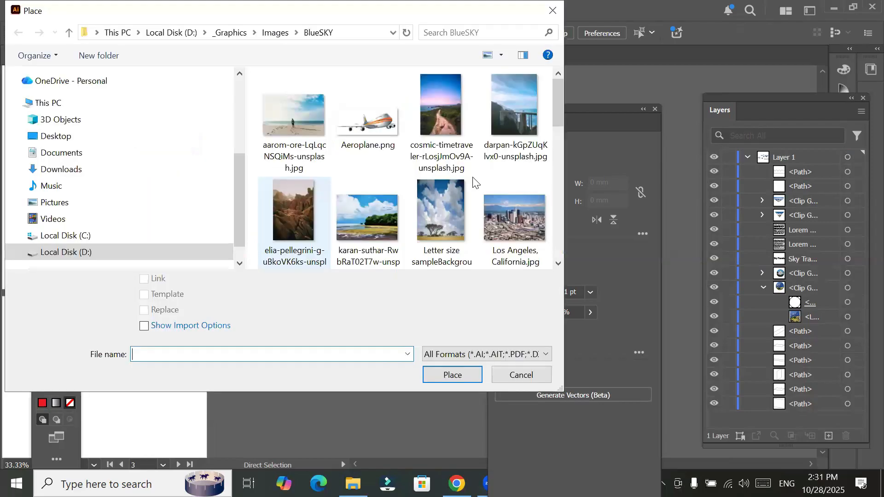
{"action": "scroll", "coordinate": [513, 197], "scroll_direction": "down", "scroll_amount": 5}
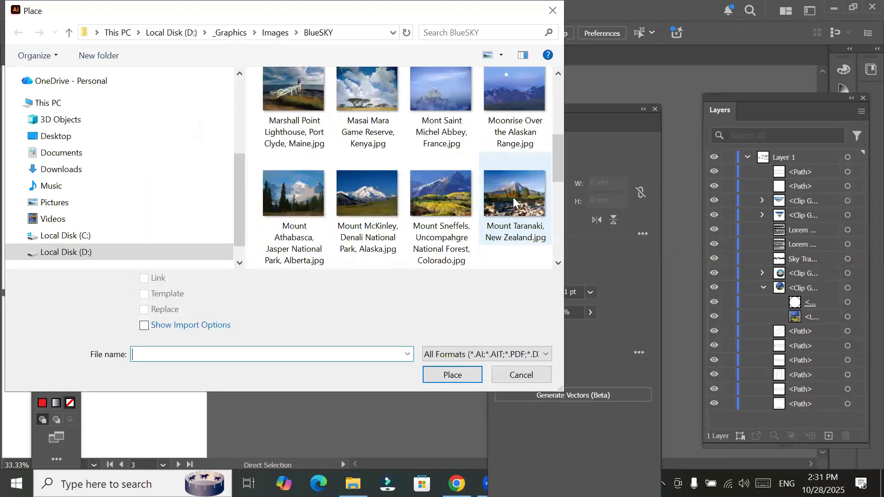
{"action": "left_click", "coordinate": [430, 373]}
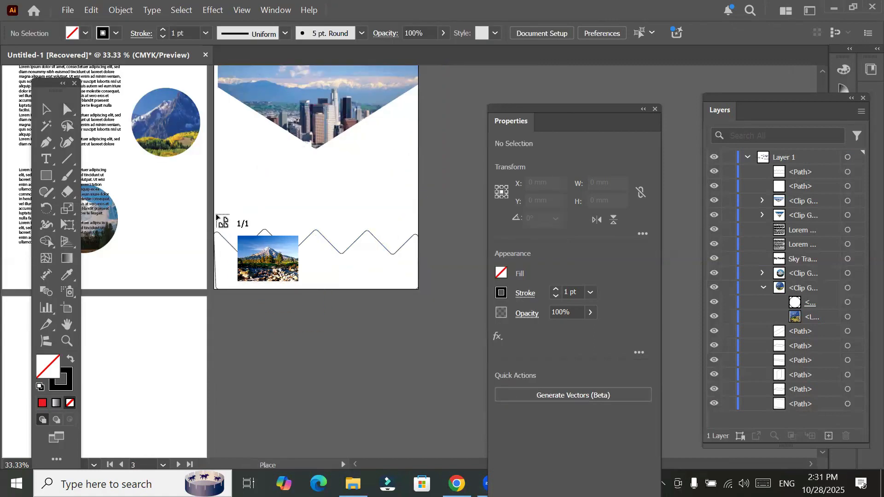
{"action": "key", "text": "Escape"}
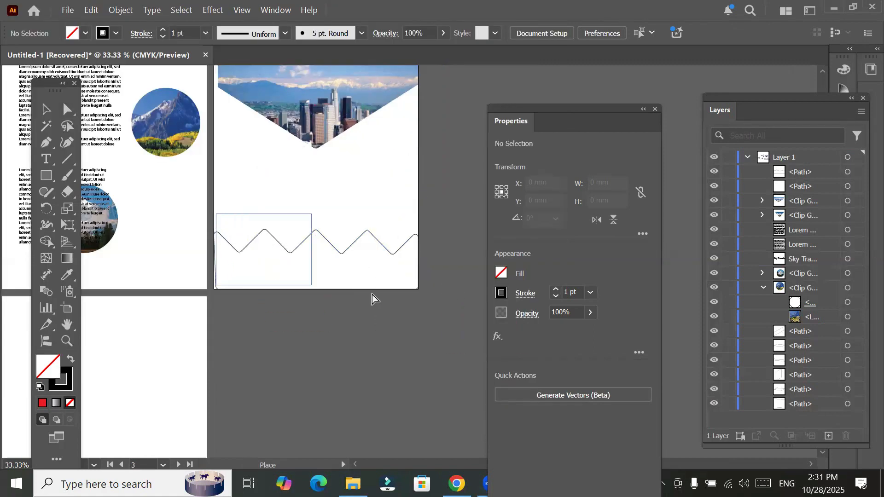
{"action": "left_click", "coordinate": [49, 110]}
{"action": "key", "text": "v"}
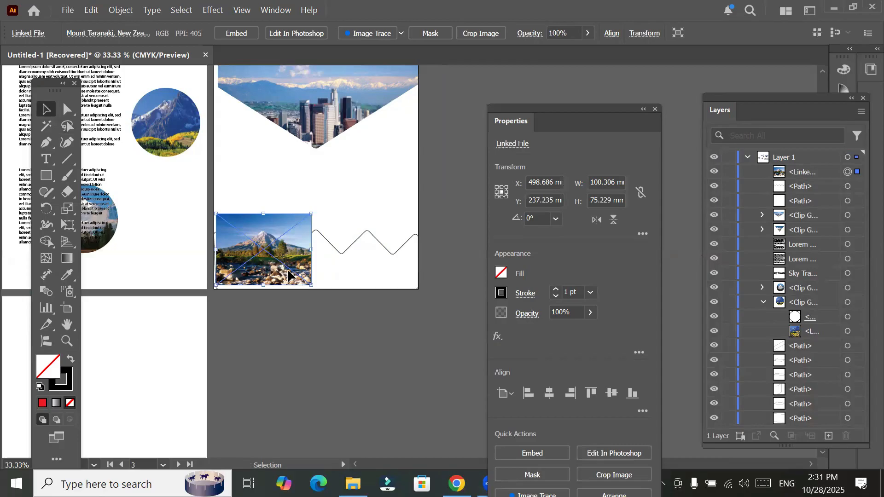
{"action": "left_click_drag", "start_coordinate": [290, 283], "coordinate": [286, 282]}
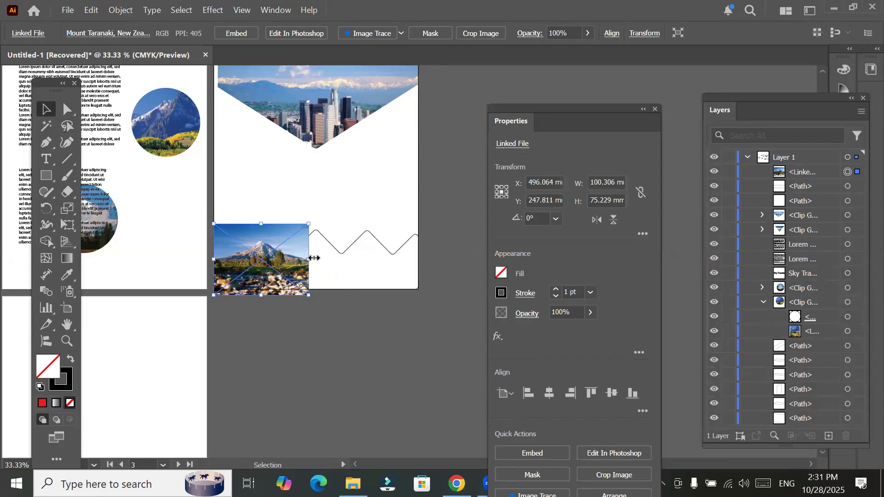
{"action": "left_click_drag", "start_coordinate": [317, 258], "coordinate": [315, 322]}
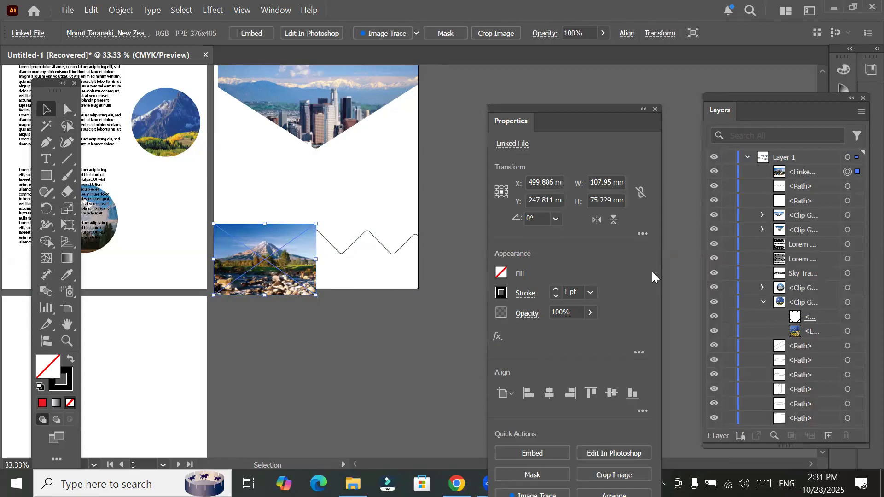
Step: Move the zigzag band's path above the Mount Taranaki photo in the layer order
{"action": "left_click", "coordinate": [848, 186]}
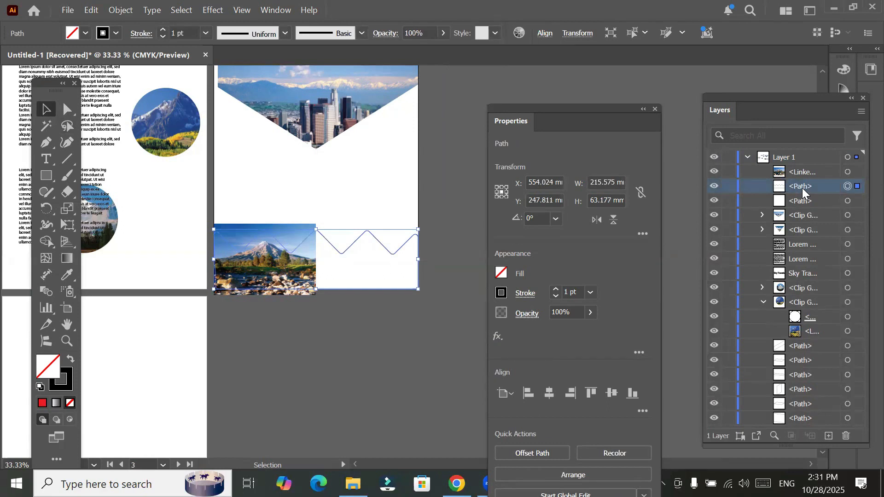
{"action": "mouse_move", "coordinate": [801, 188]}
{"action": "left_mouse_down"}
{"action": "mouse_move", "coordinate": [802, 163]}
{"action": "mouse_move", "coordinate": [805, 183]}
{"action": "left_mouse_up"}
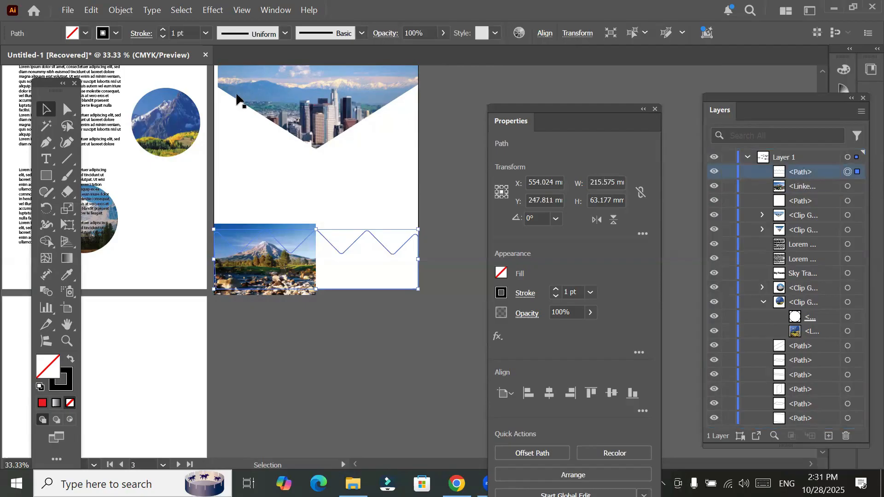
Step: Increase the zigzag path's stroke weight to 13 pt
{"action": "left_click", "coordinate": [162, 34]}
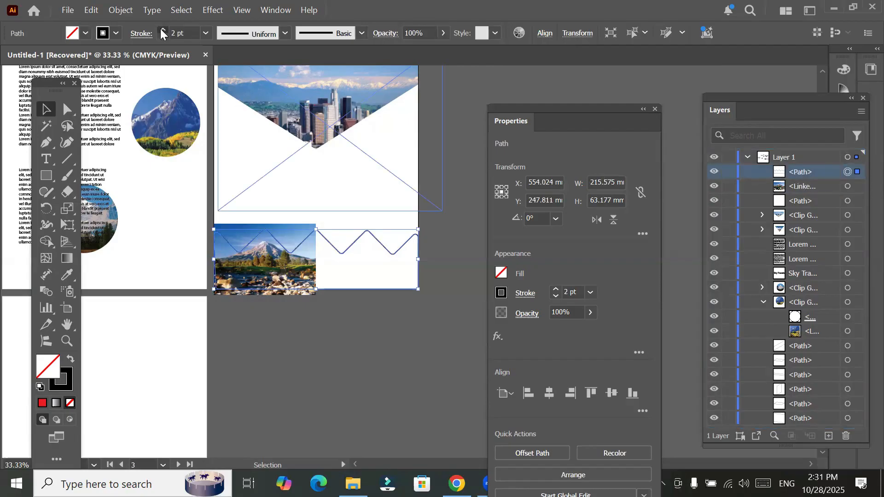
{"action": "left_click", "coordinate": [162, 33]}
{"action": "left_click", "coordinate": [162, 34]}
{"action": "left_click", "coordinate": [162, 33]}
{"action": "left_click", "coordinate": [162, 33]}
{"action": "left_click", "coordinate": [162, 33]}
{"action": "left_click", "coordinate": [162, 33]}
{"action": "left_click", "coordinate": [162, 33]}
{"action": "left_click", "coordinate": [162, 33]}
{"action": "left_click", "coordinate": [162, 33]}
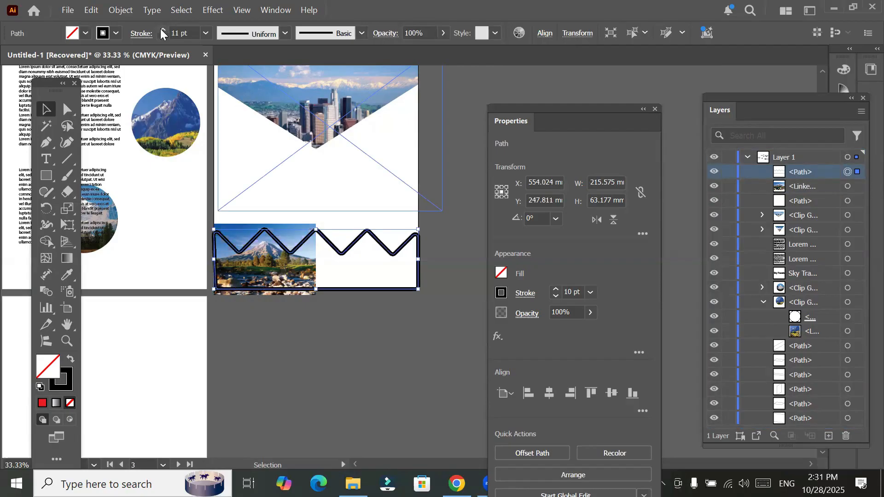
{"action": "left_click", "coordinate": [162, 33]}
{"action": "left_click", "coordinate": [162, 33]}
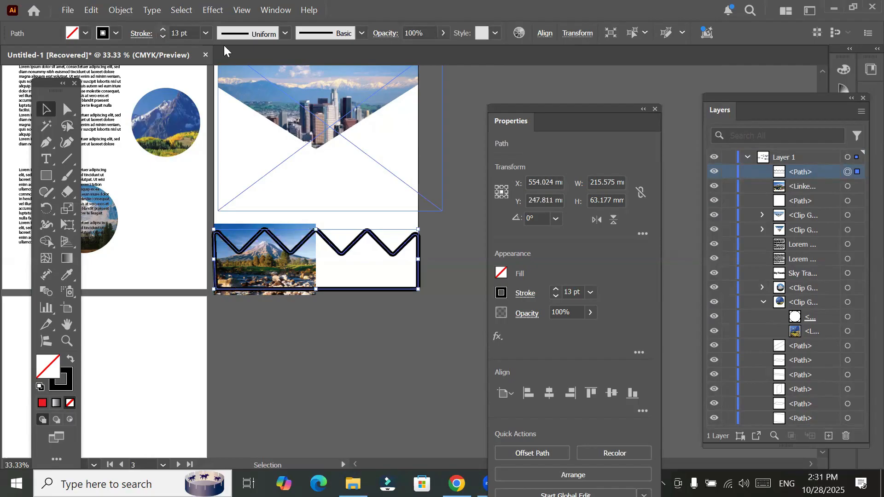
Step: Clip the Mount Taranaki photo with the zigzag path as a clipping mask and deselect it
{"action": "left_click", "coordinate": [848, 189], "text": "shift"}
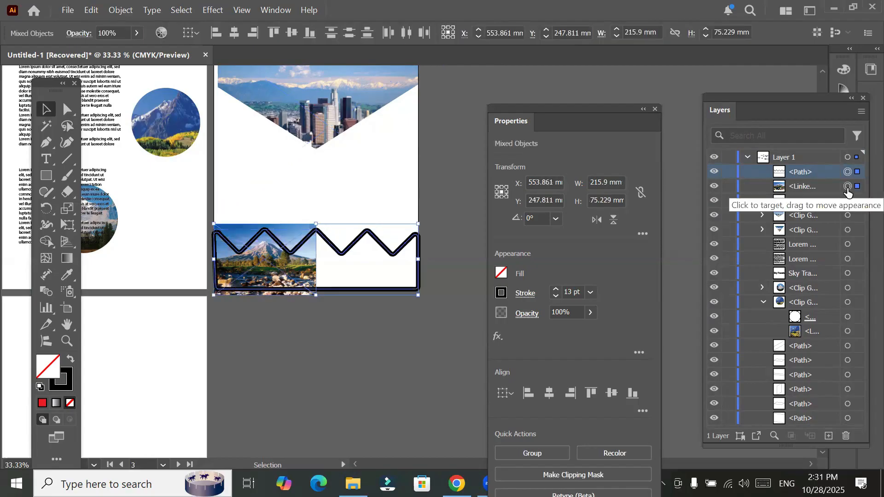
{"action": "key", "text": "ctrl+7"}
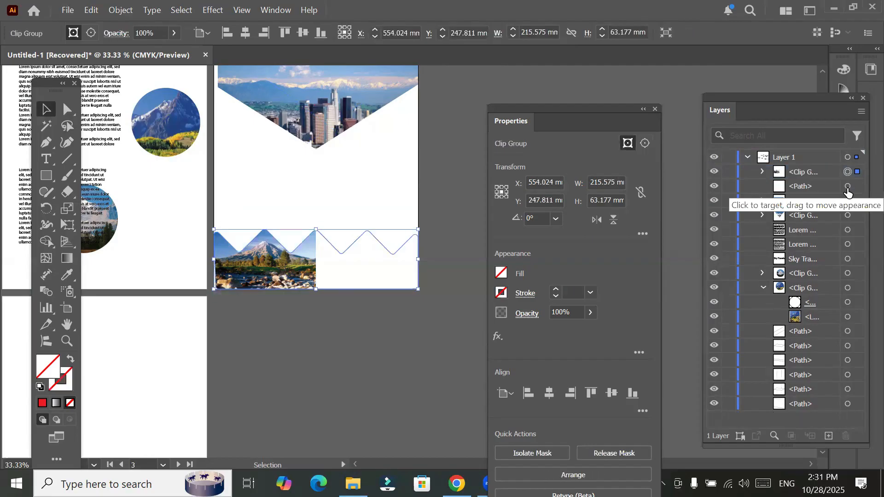
{"action": "left_click", "coordinate": [254, 172]}
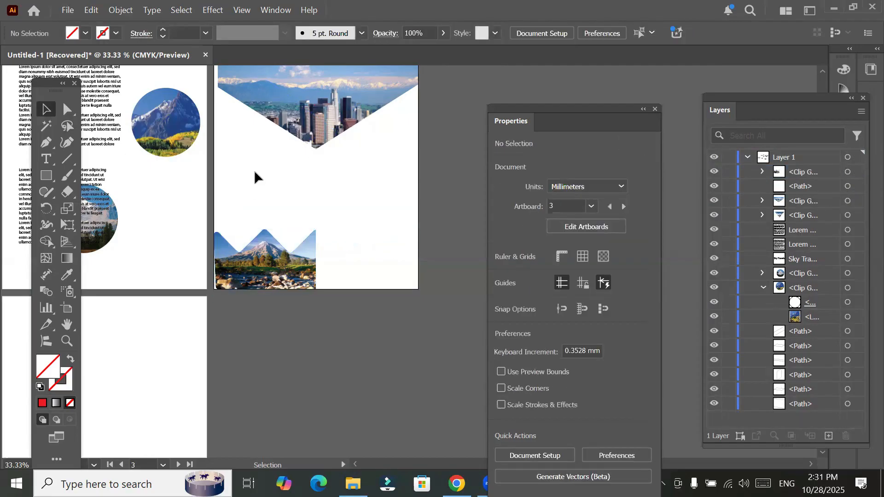
Step: Expand the zigzag clip group and toggle the visibility of its clipping path and photo to examine how each affects the band
{"action": "left_click", "coordinate": [762, 172]}
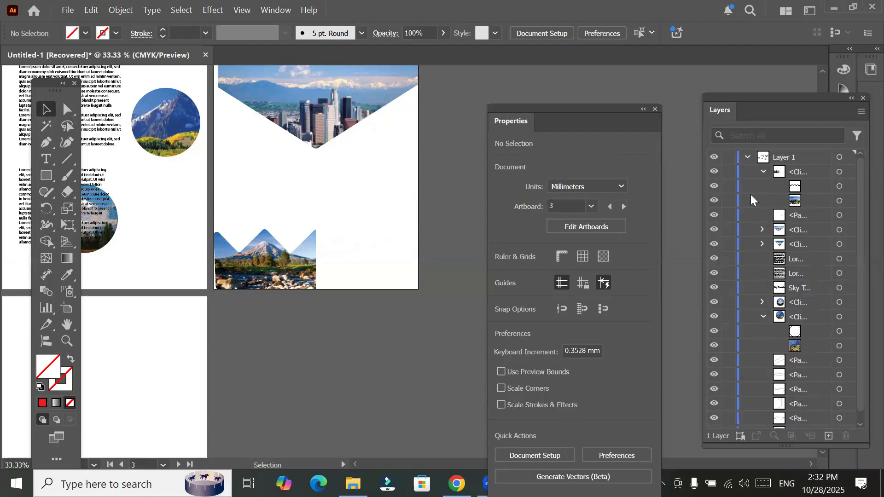
{"action": "left_click", "coordinate": [713, 187]}
{"action": "left_click", "coordinate": [714, 187]}
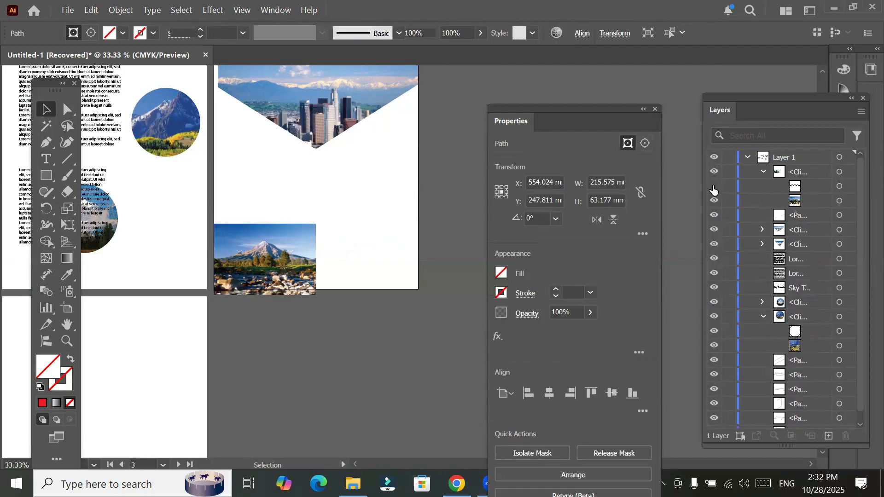
{"action": "left_click", "coordinate": [713, 187]}
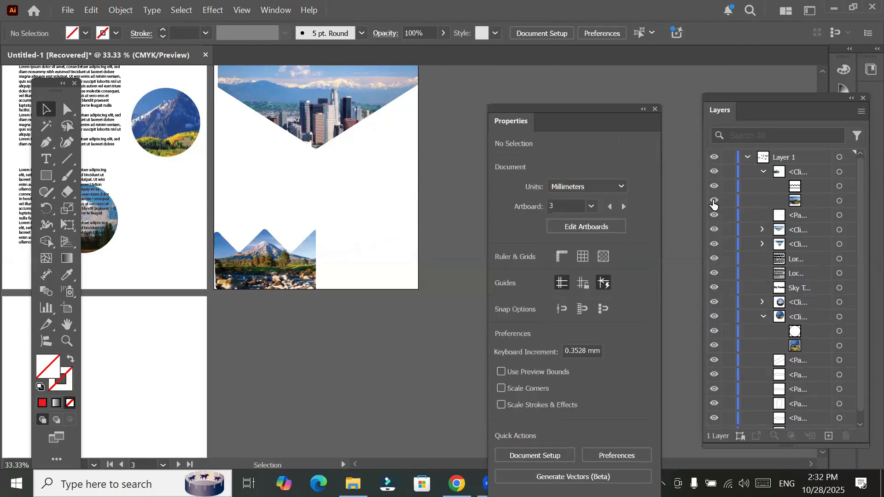
{"action": "left_click", "coordinate": [713, 202]}
{"action": "left_click", "coordinate": [713, 201]}
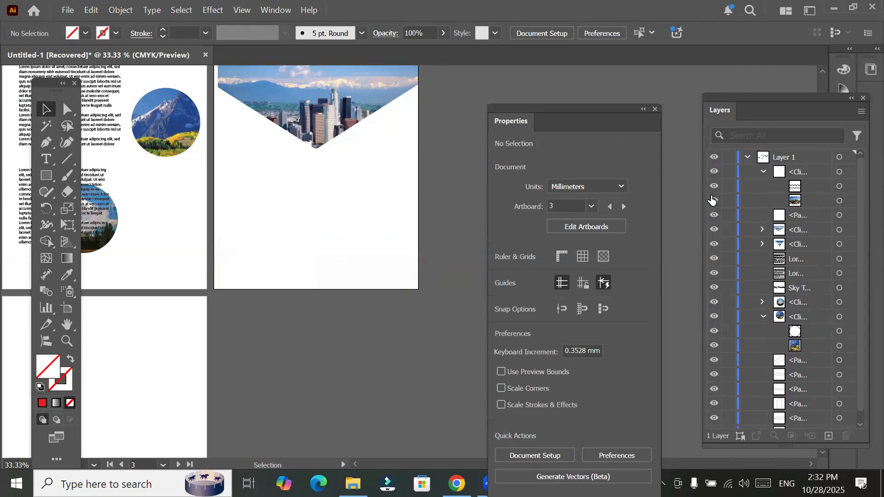
{"action": "left_click", "coordinate": [713, 186]}
{"action": "left_click", "coordinate": [711, 186]}
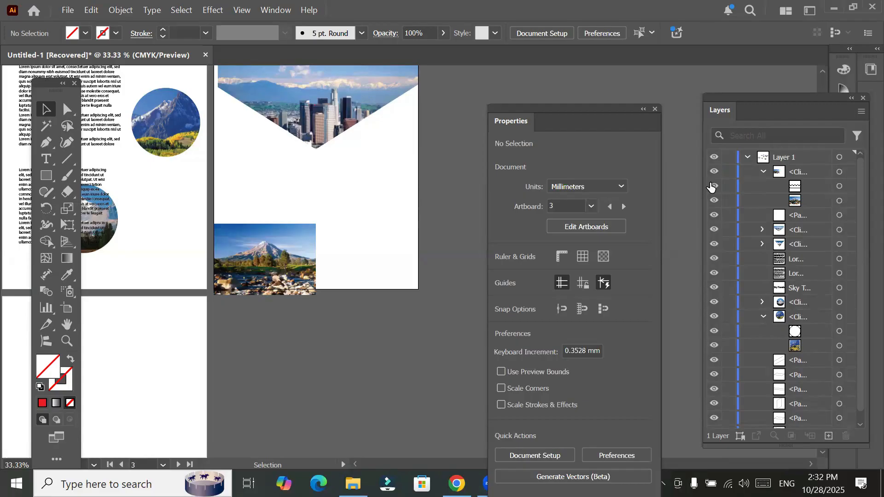
{"action": "left_click", "coordinate": [711, 186]}
{"action": "left_click", "coordinate": [711, 185]}
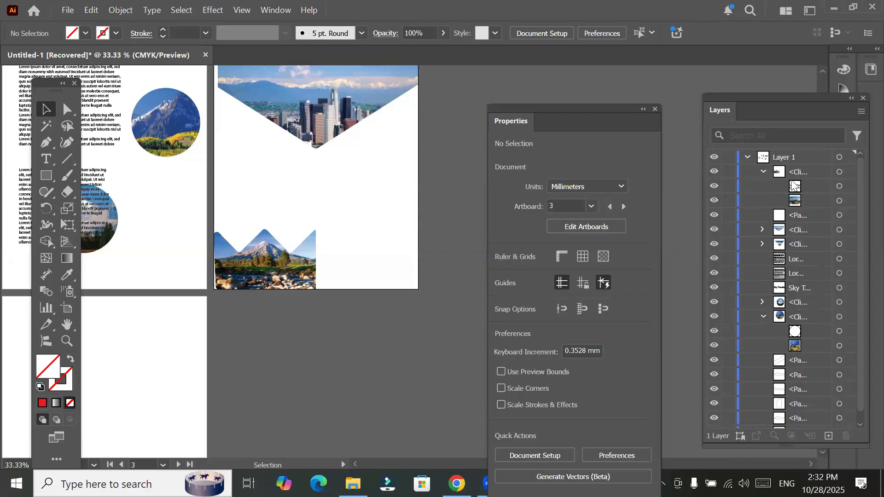
Step: Place the photo of a person sitting on a lakeside dock, about 113 mm wide, over the band's right half beside the Mount Taranaki photo
{"action": "left_click", "coordinate": [780, 171]}
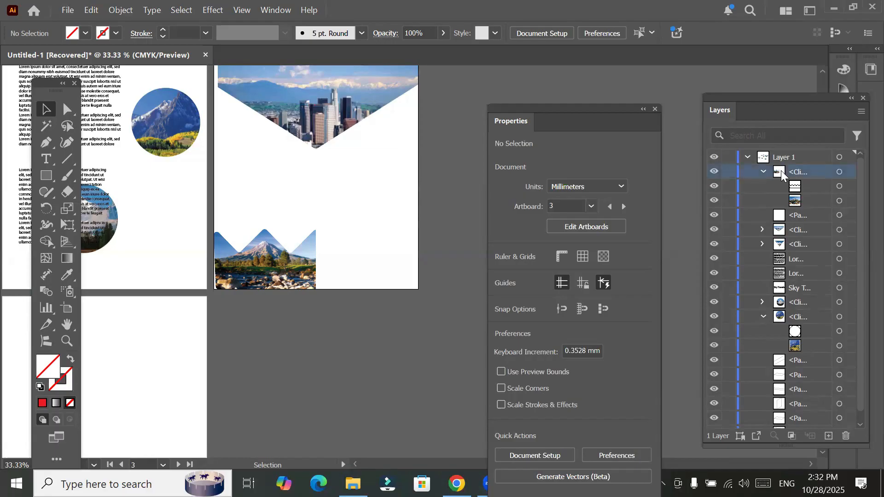
{"action": "left_click", "coordinate": [73, 10]}
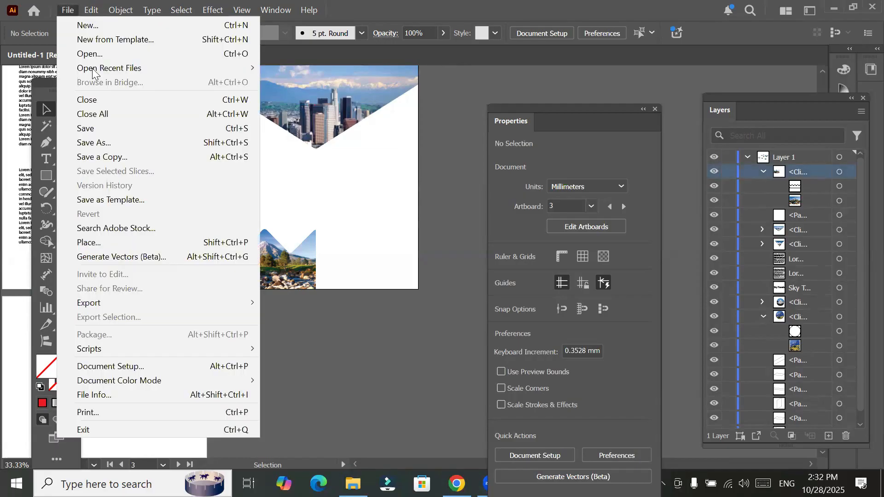
{"action": "left_click", "coordinate": [136, 248]}
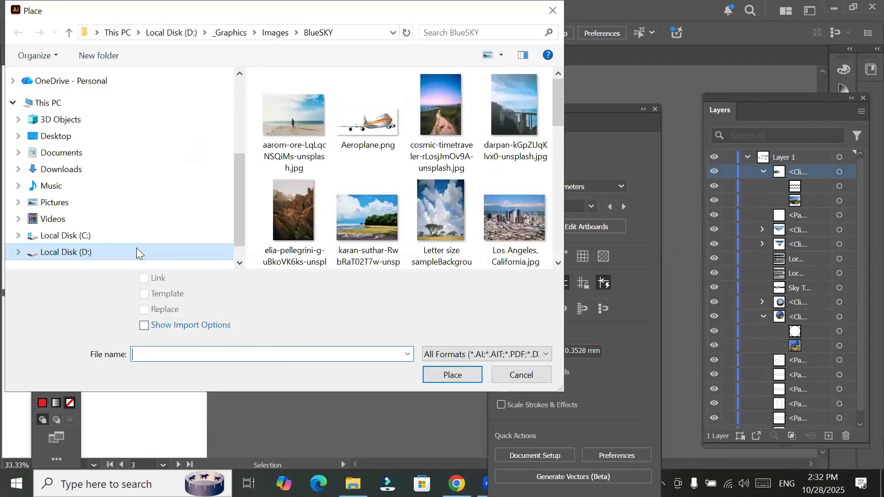
{"action": "scroll", "coordinate": [280, 208], "scroll_direction": "down", "scroll_amount": 5}
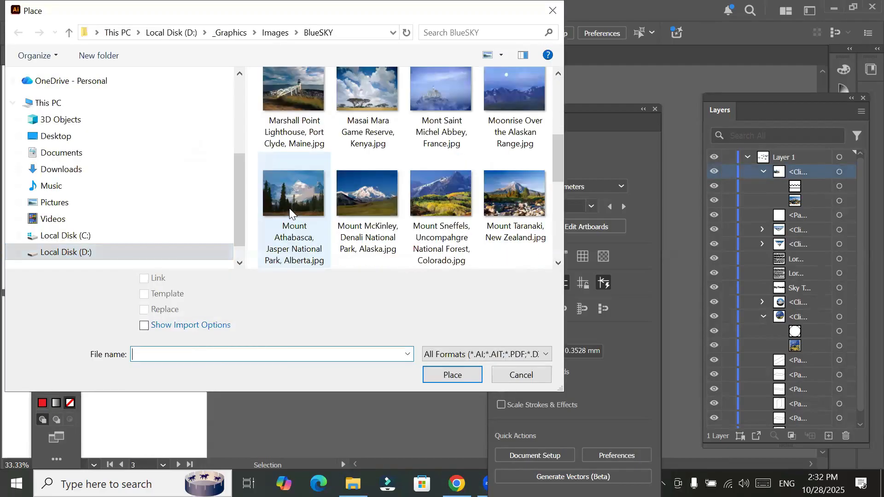
{"action": "scroll", "coordinate": [374, 182], "scroll_direction": "down", "scroll_amount": 5}
{"action": "left_click", "coordinate": [366, 204]}
{"action": "left_click", "coordinate": [458, 380]}
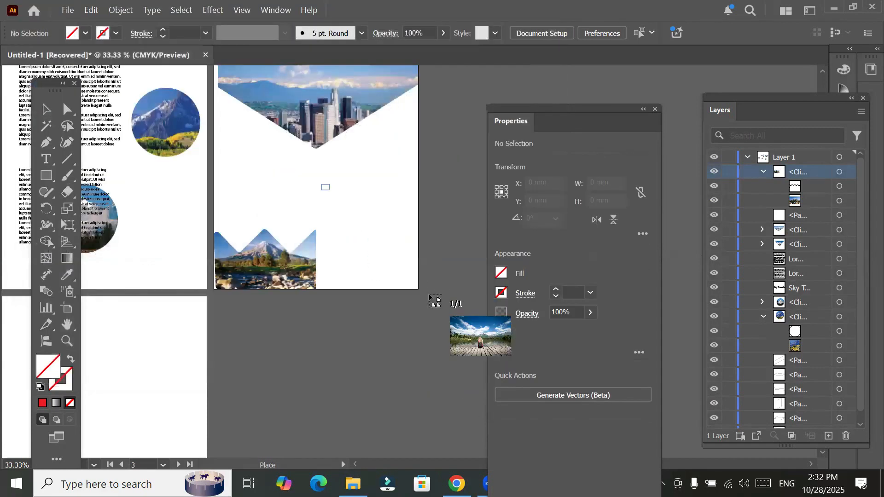
{"action": "left_click_drag", "start_coordinate": [321, 184], "coordinate": [428, 256]}
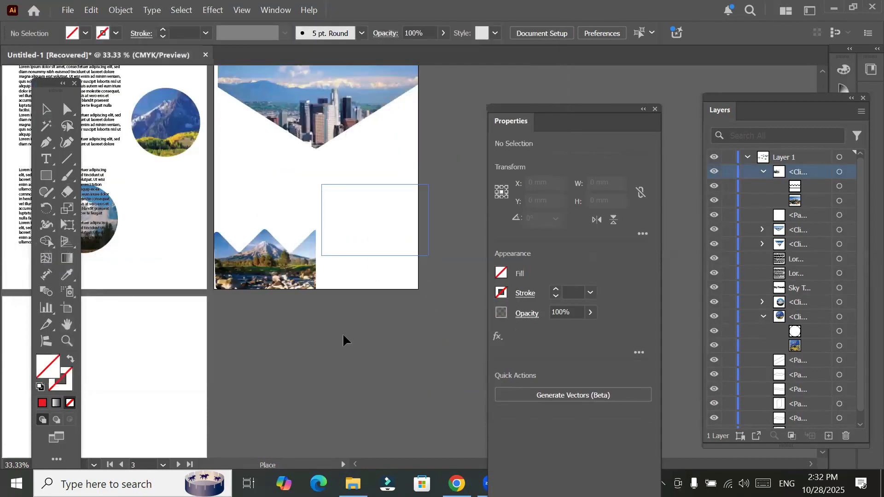
{"action": "left_click_drag", "start_coordinate": [348, 224], "coordinate": [342, 260]}
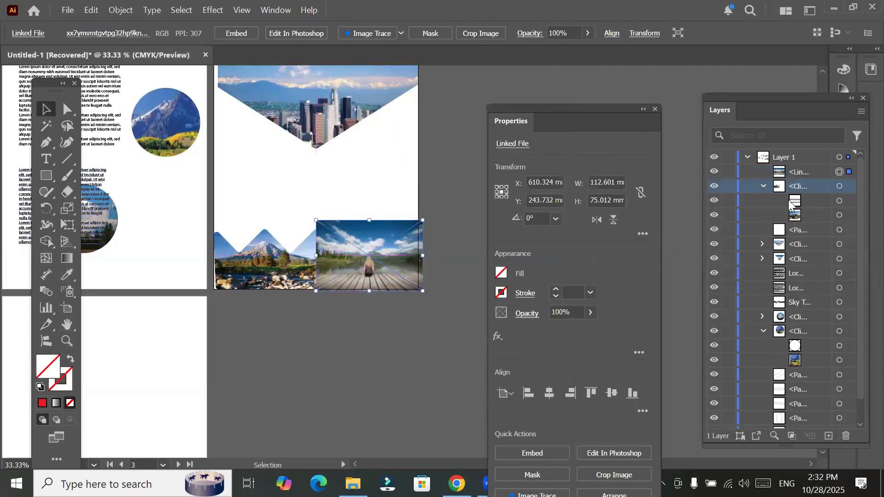
Step: Move the lakeside dock photo into the zigzag clip group directly beneath the clipping path, and deselect it
{"action": "left_click", "coordinate": [799, 173]}
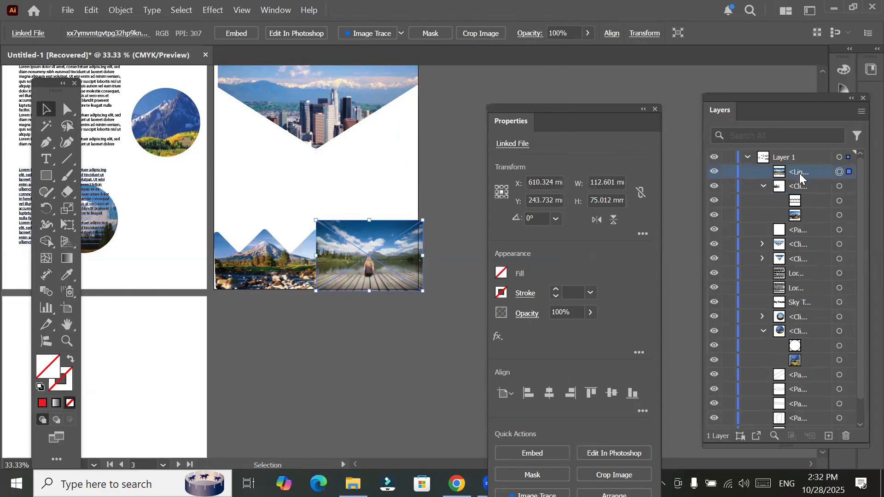
{"action": "left_click_drag", "start_coordinate": [798, 173], "coordinate": [801, 209]}
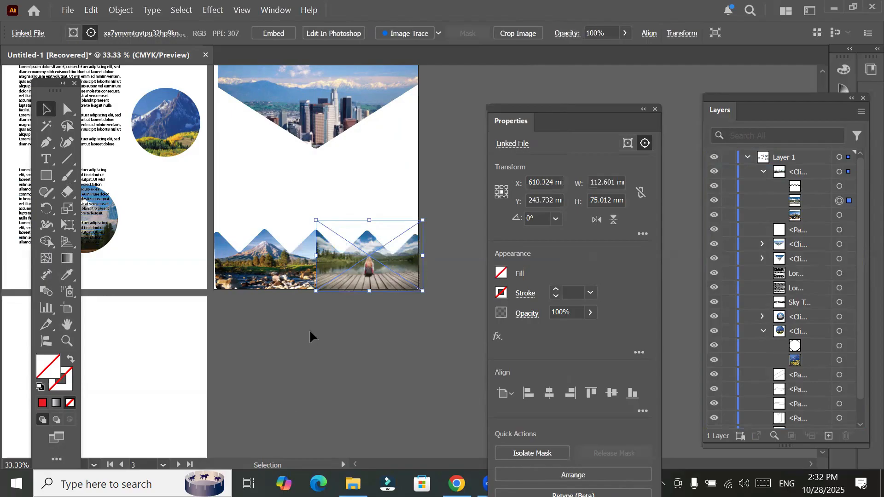
{"action": "left_click", "coordinate": [300, 200]}
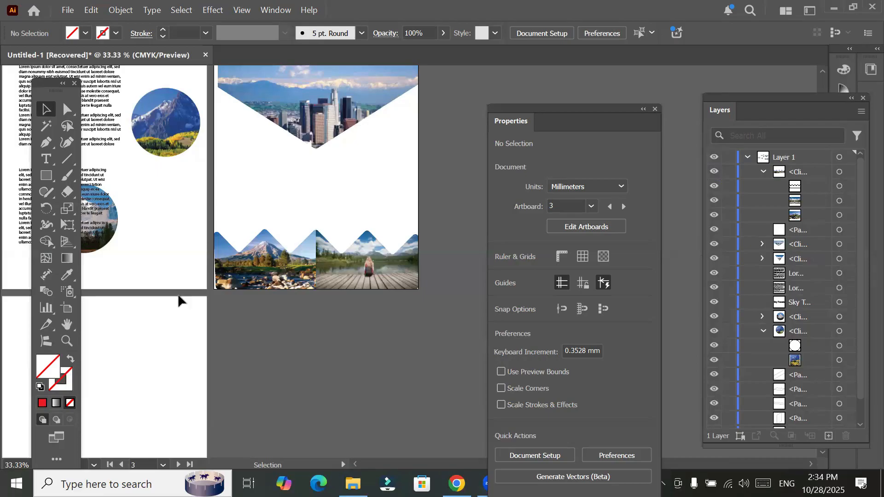
Step: Draw a closed four-sided band about 218 mm wide and 64 mm high across the top of the blank fourth artboard and fill it red
{"action": "key", "text": "space"}
{"action": "left_click_drag", "start_coordinate": [247, 277], "coordinate": [460, 232]}
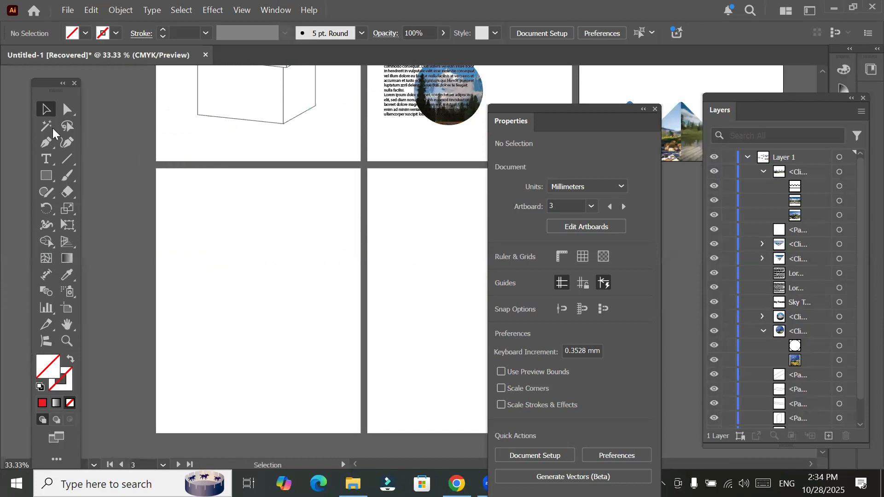
{"action": "left_click", "coordinate": [42, 141]}
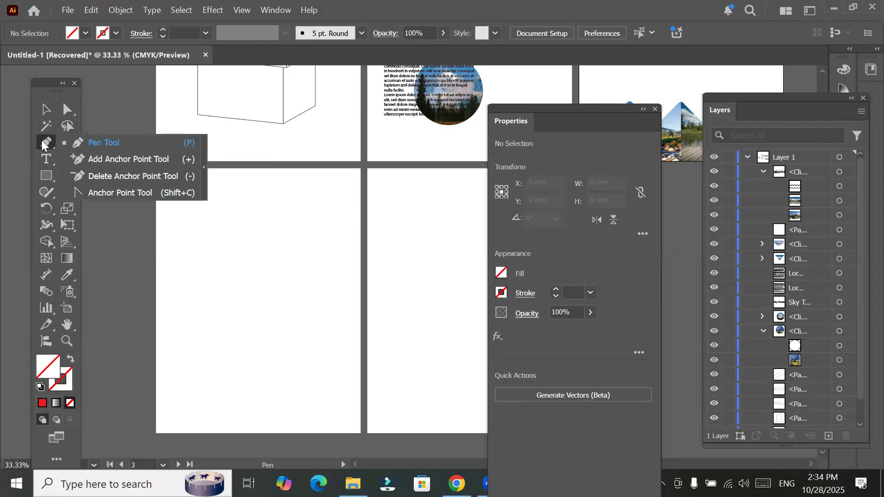
{"action": "left_click", "coordinate": [82, 143]}
{"action": "left_click", "coordinate": [360, 170]}
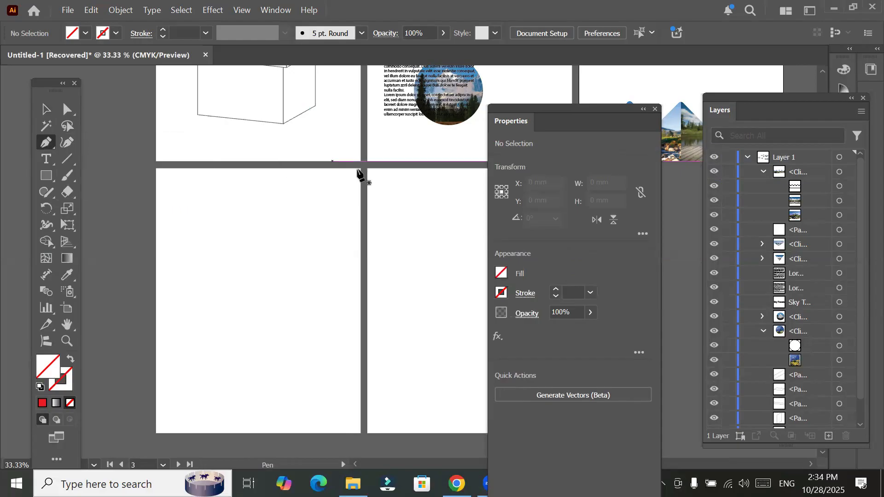
{"action": "left_click", "coordinate": [157, 169]}
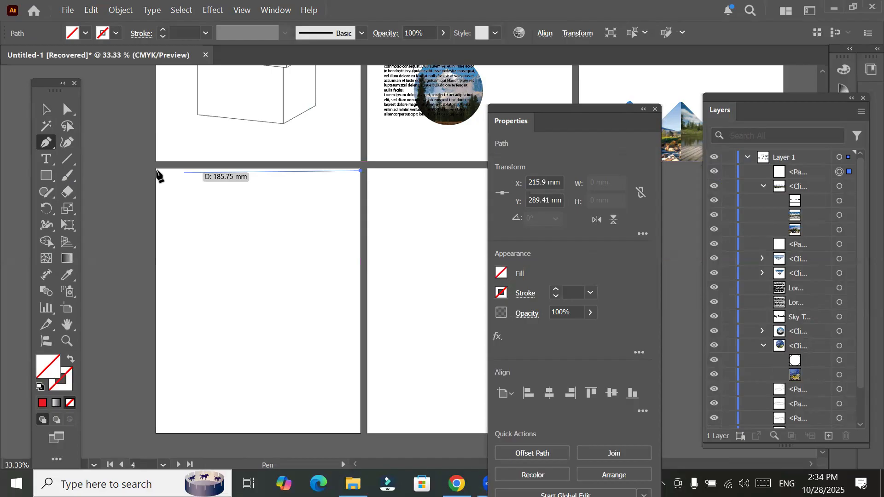
{"action": "left_click", "coordinate": [156, 228]}
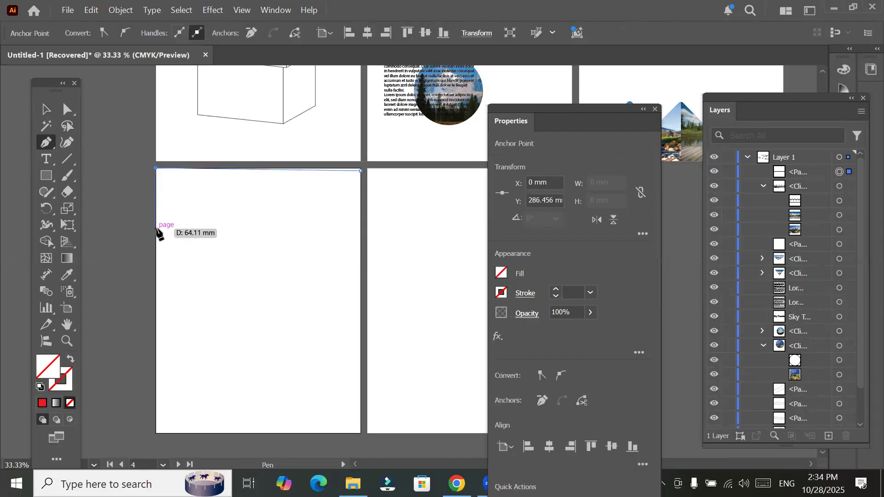
{"action": "left_click", "coordinate": [361, 228]}
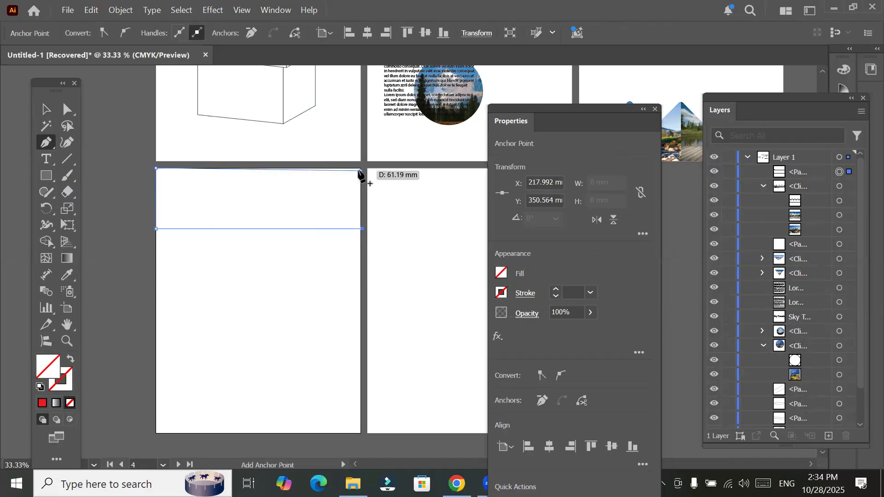
{"action": "left_click", "coordinate": [360, 170]}
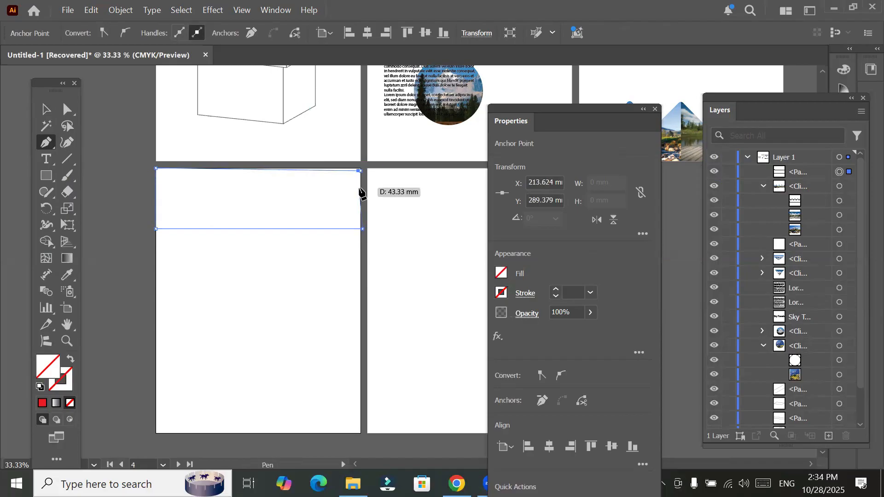
{"action": "key", "text": "ctrl+z"}
{"action": "left_click", "coordinate": [361, 170]}
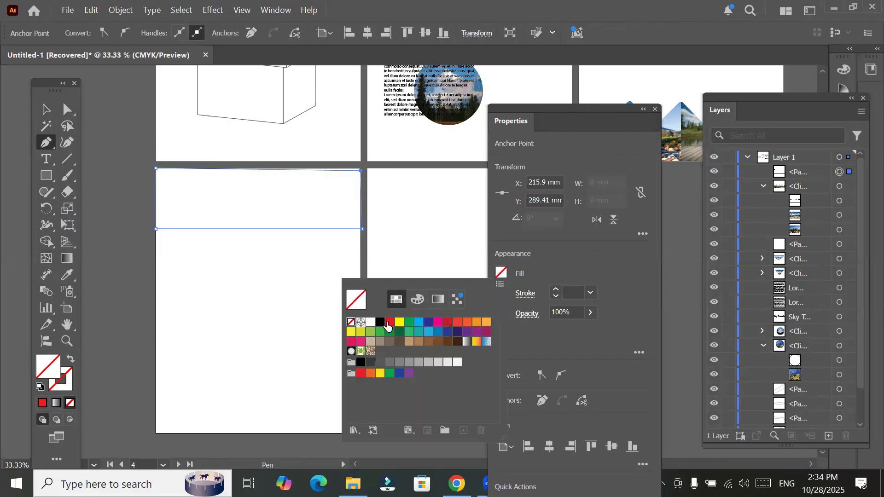
{"action": "left_click", "coordinate": [388, 324]}
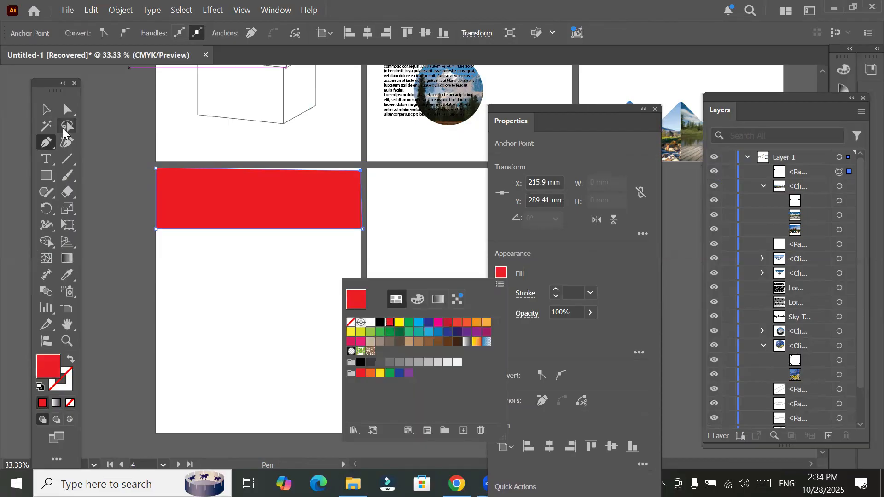
Step: Bend the red band's top and bottom edges downward into a crescent and bulge both short sides outward, about 242 by 126 mm overall
{"action": "left_click", "coordinate": [42, 147]}
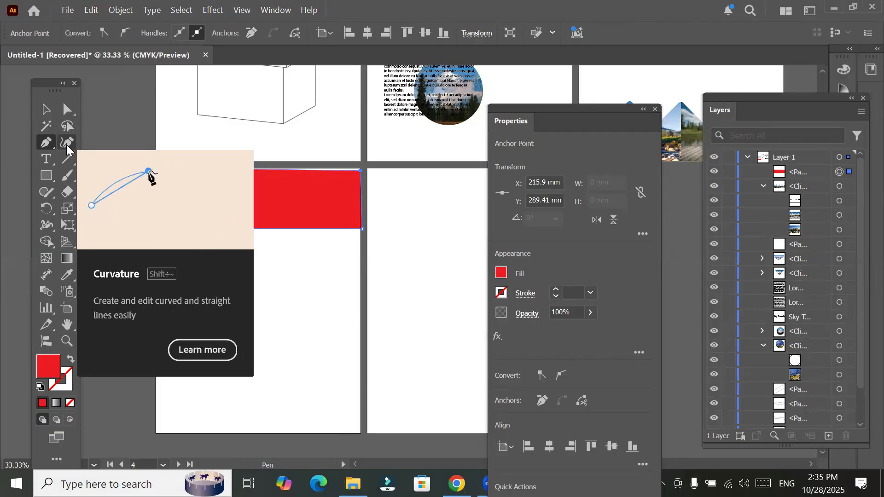
{"action": "left_click", "coordinate": [66, 144]}
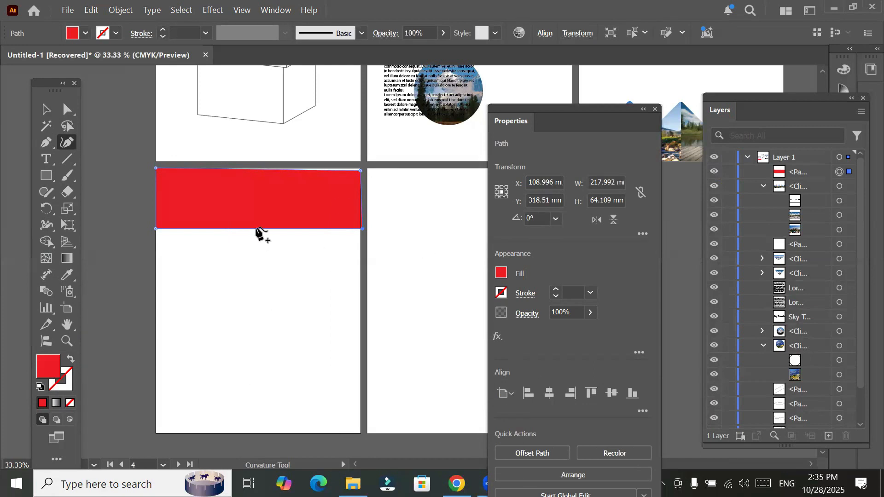
{"action": "left_click_drag", "start_coordinate": [256, 228], "coordinate": [257, 311]}
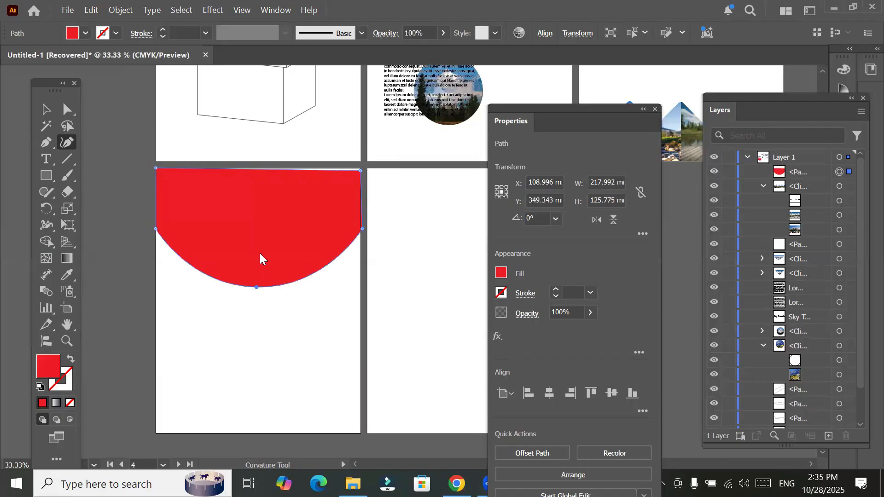
{"action": "left_click_drag", "start_coordinate": [262, 171], "coordinate": [263, 217]}
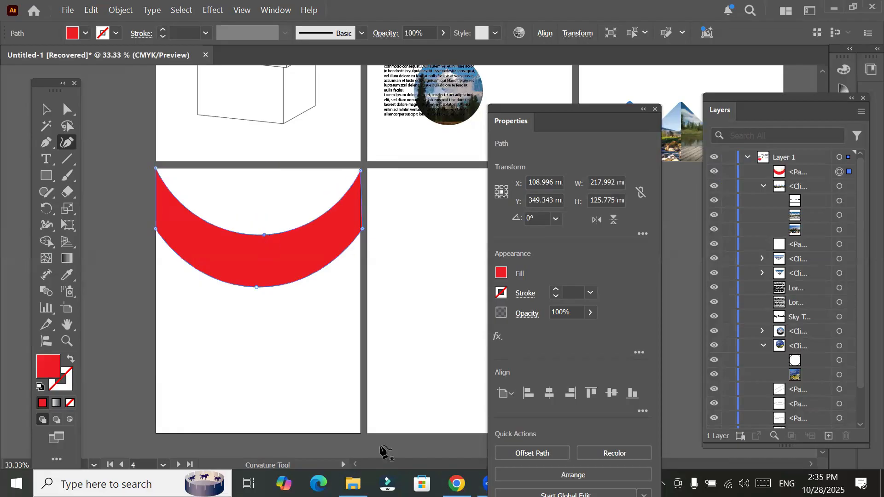
{"action": "mouse_move", "coordinate": [156, 202]}
{"action": "left_mouse_down"}
{"action": "mouse_move", "coordinate": [165, 206]}
{"action": "mouse_move", "coordinate": [149, 218]}
{"action": "left_mouse_up"}
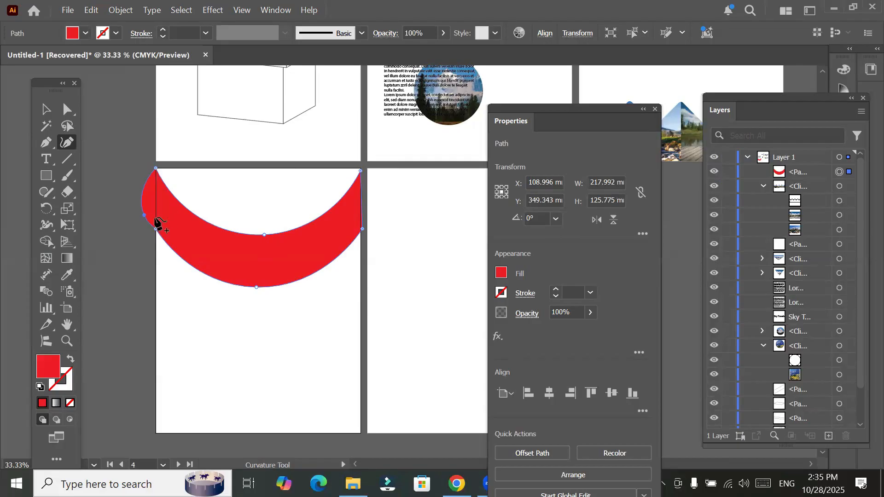
{"action": "left_click", "coordinate": [362, 203]}
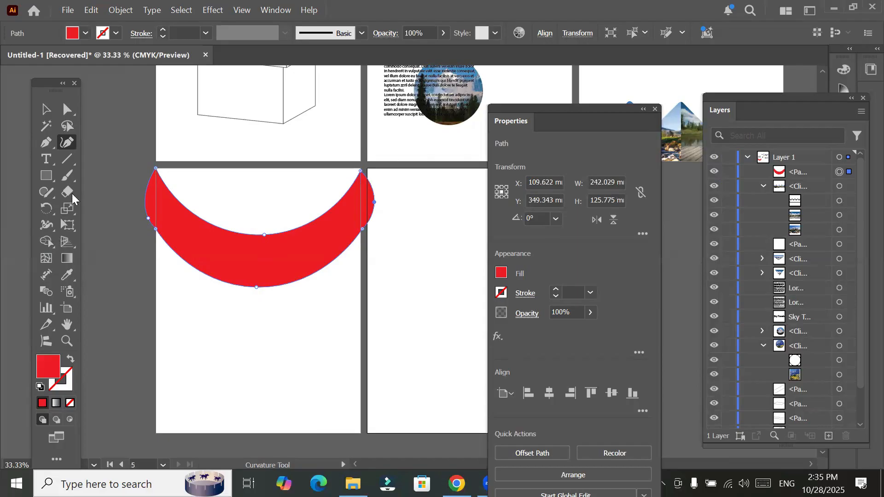
Step: Draw a horizontal line about 223 mm long near the fourth artboard's lower edge and curve it upward into an arch about 65 mm high
{"action": "left_click", "coordinate": [66, 159]}
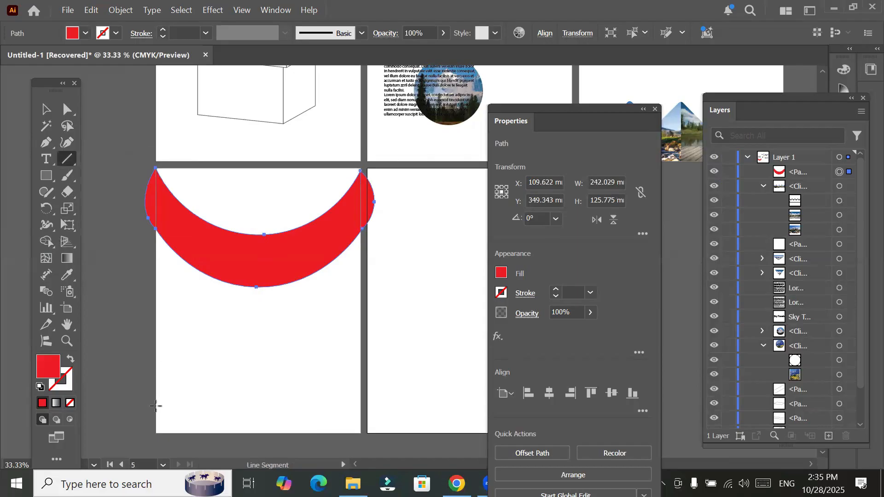
{"action": "left_click_drag", "start_coordinate": [155, 406], "coordinate": [367, 405]}
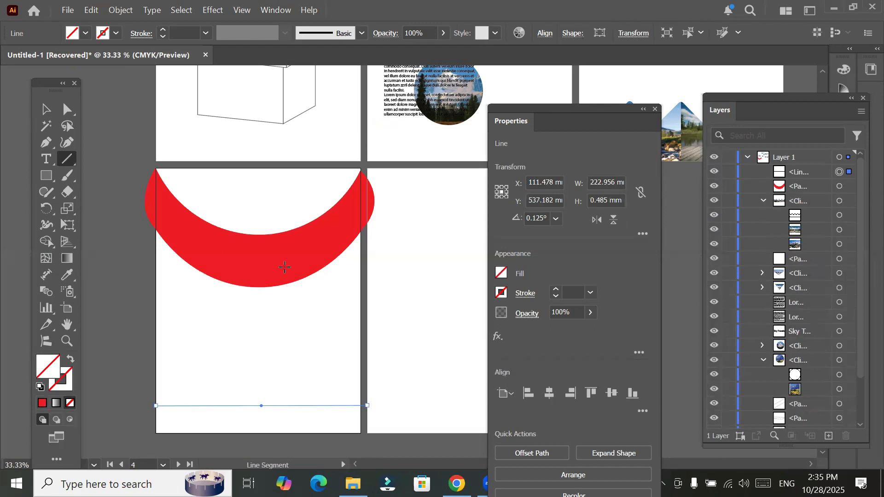
{"action": "left_click", "coordinate": [67, 143]}
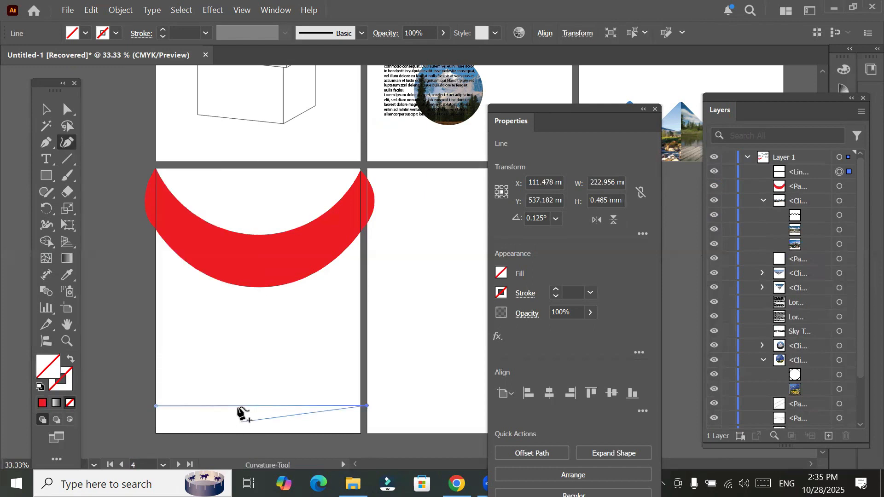
{"action": "left_click_drag", "start_coordinate": [234, 406], "coordinate": [270, 343]}
Step: Draw a thin rectangle about 183 mm wide below the crescent, bow its long edges outward to about 35 mm high, and fill it red
{"action": "left_click", "coordinate": [50, 174]}
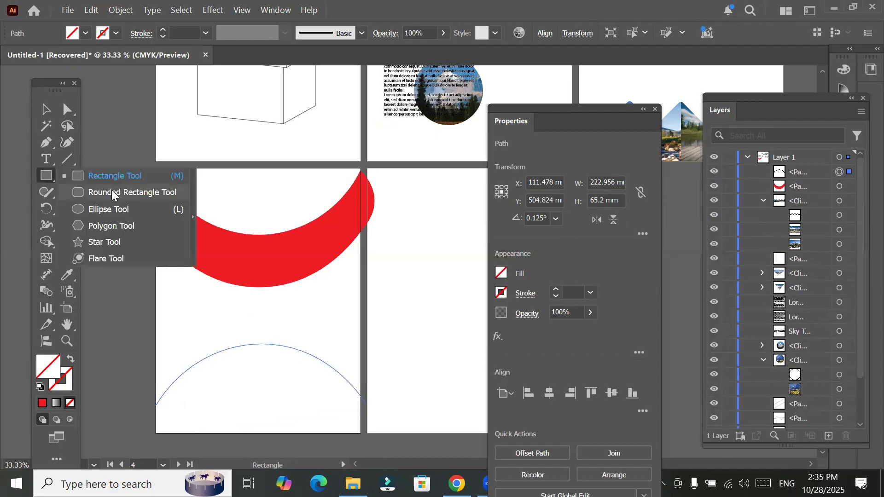
{"action": "left_click_drag", "start_coordinate": [264, 312], "coordinate": [354, 317]}
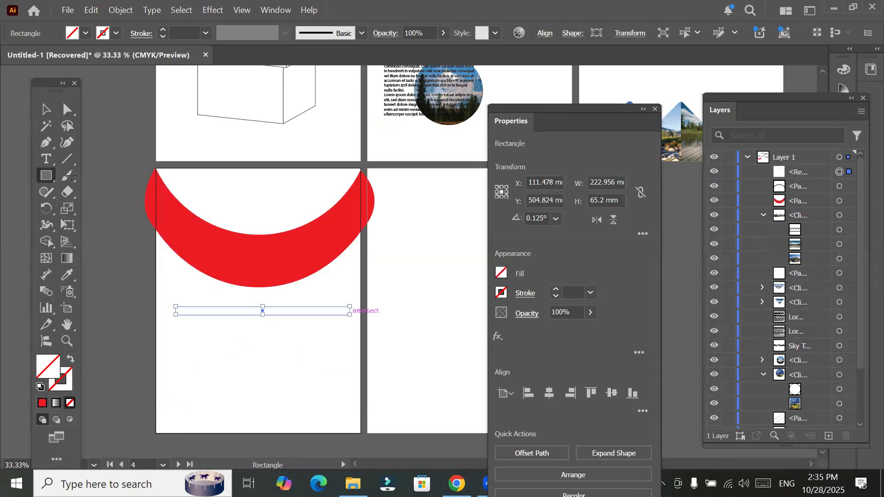
{"action": "left_click", "coordinate": [67, 142]}
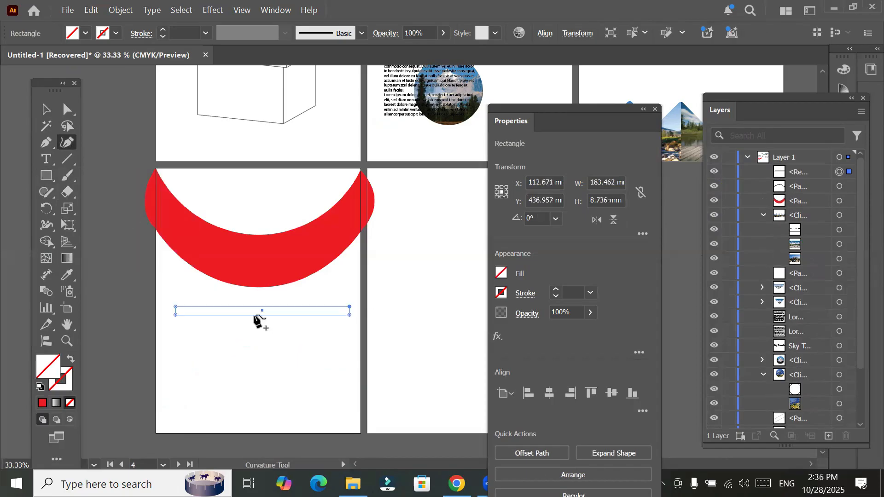
{"action": "left_click_drag", "start_coordinate": [254, 315], "coordinate": [254, 329]}
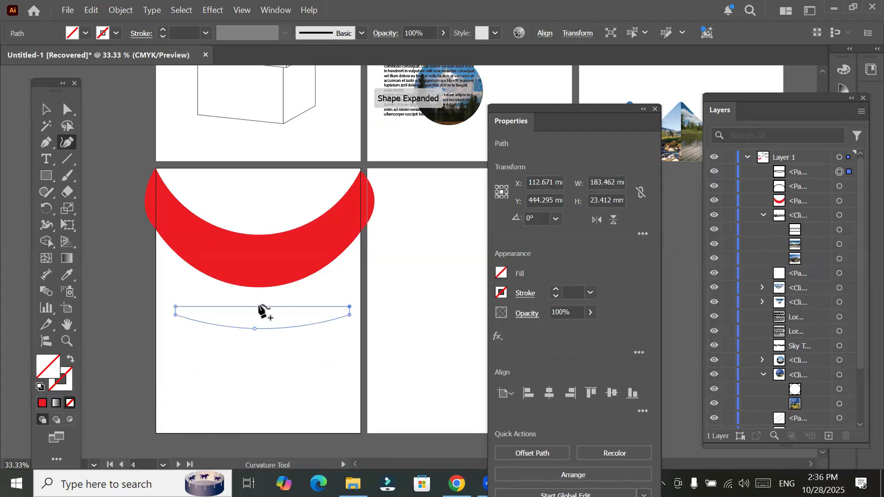
{"action": "left_click_drag", "start_coordinate": [259, 306], "coordinate": [258, 295]}
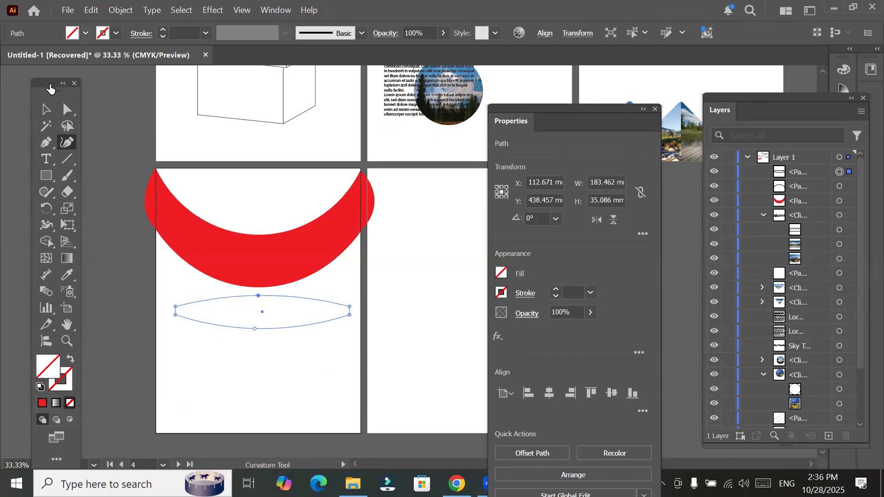
{"action": "left_click", "coordinate": [47, 87]}
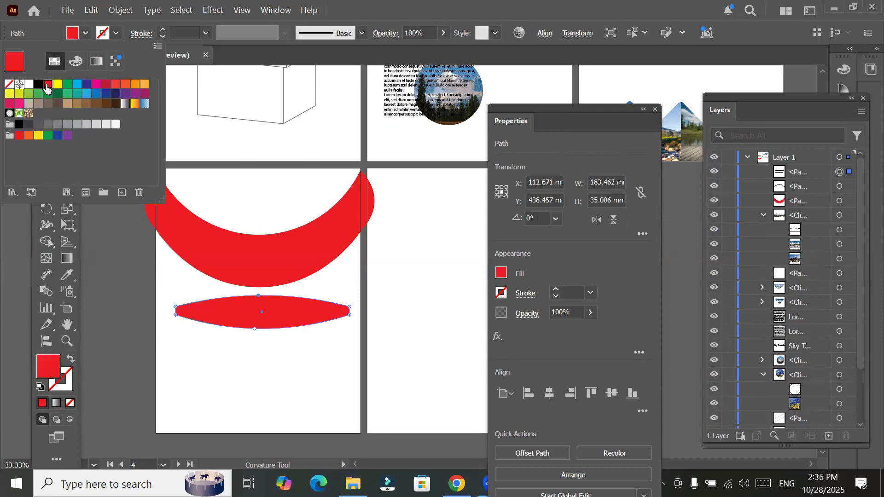
Step: Try a red-filled winding path with the Curvature tool down the blank fifth artboard, about 140 mm wide and 248 mm high, and delete it
{"action": "key", "text": "space"}
{"action": "left_click_drag", "start_coordinate": [408, 243], "coordinate": [194, 189]}
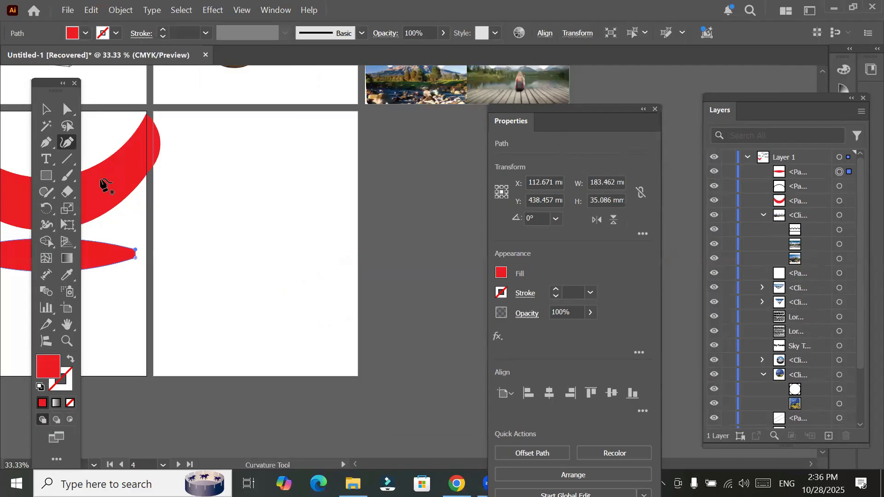
{"action": "left_click", "coordinate": [68, 140]}
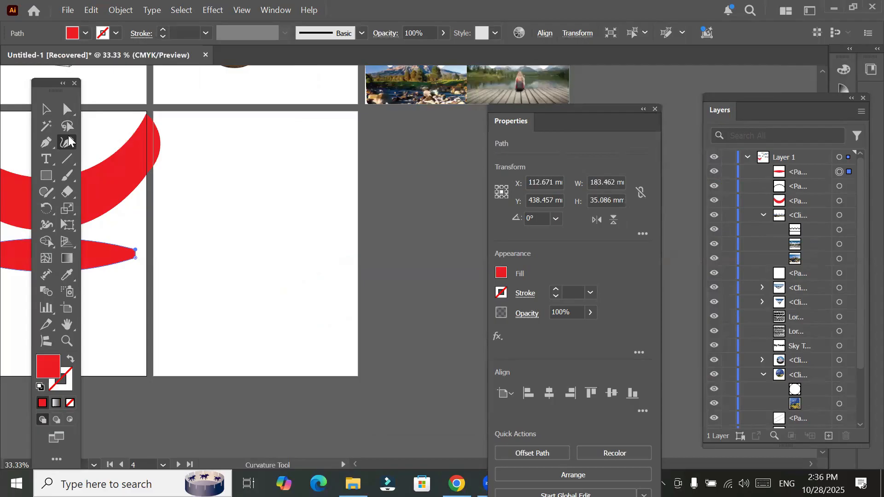
{"action": "left_click", "coordinate": [321, 134]}
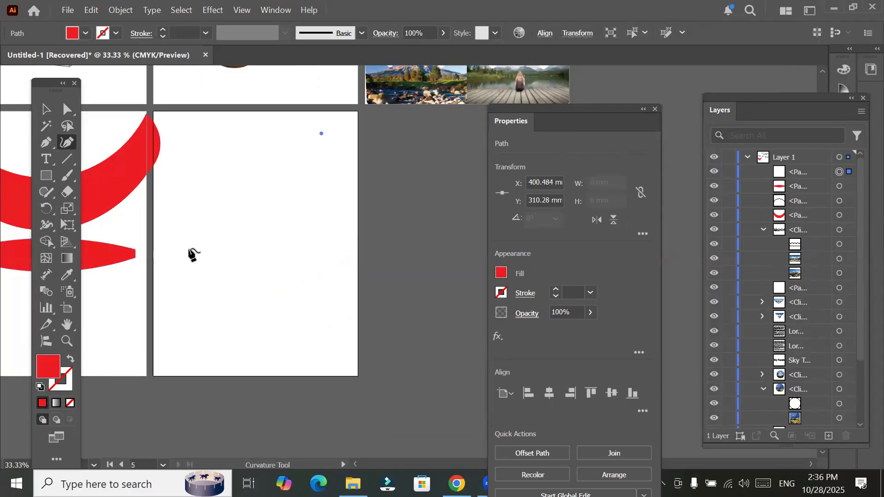
{"action": "left_click", "coordinate": [189, 249]}
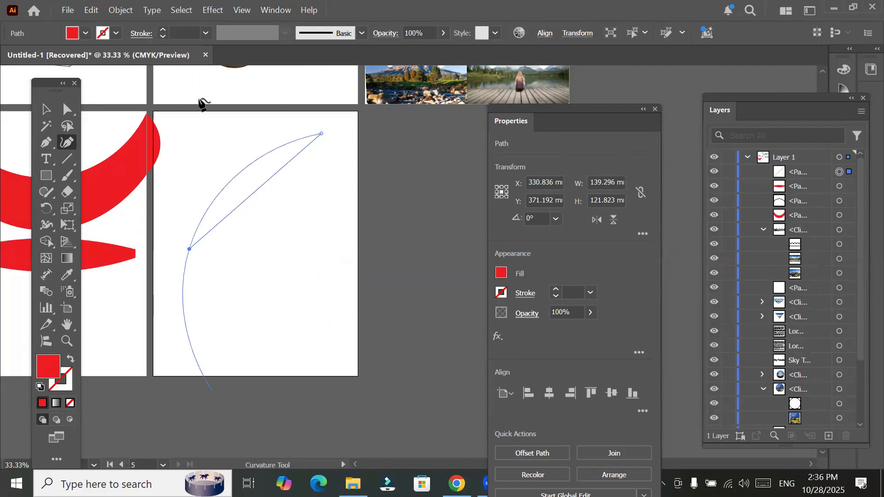
{"action": "left_click", "coordinate": [320, 301]}
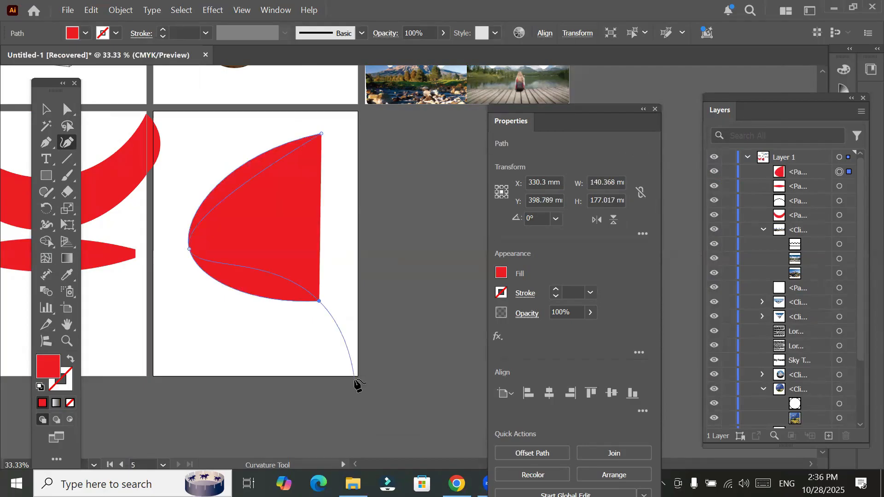
{"action": "left_click", "coordinate": [204, 344]}
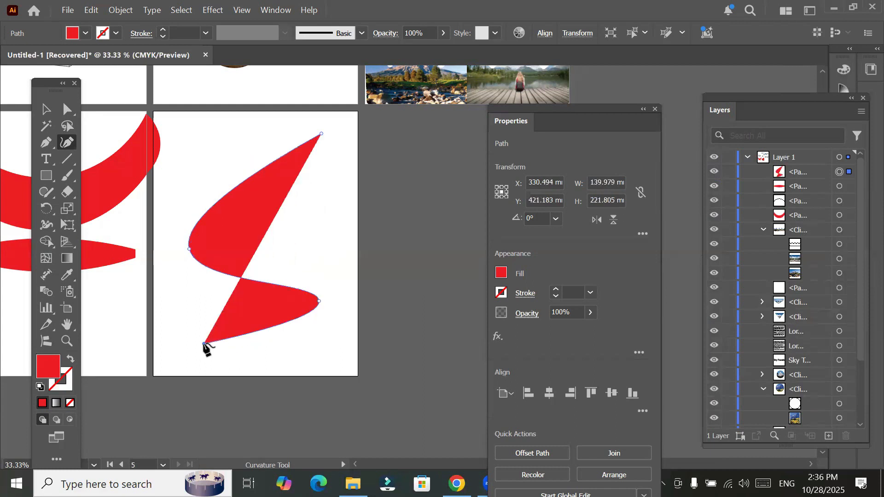
{"action": "left_click", "coordinate": [298, 353]}
{"action": "left_click", "coordinate": [190, 369]}
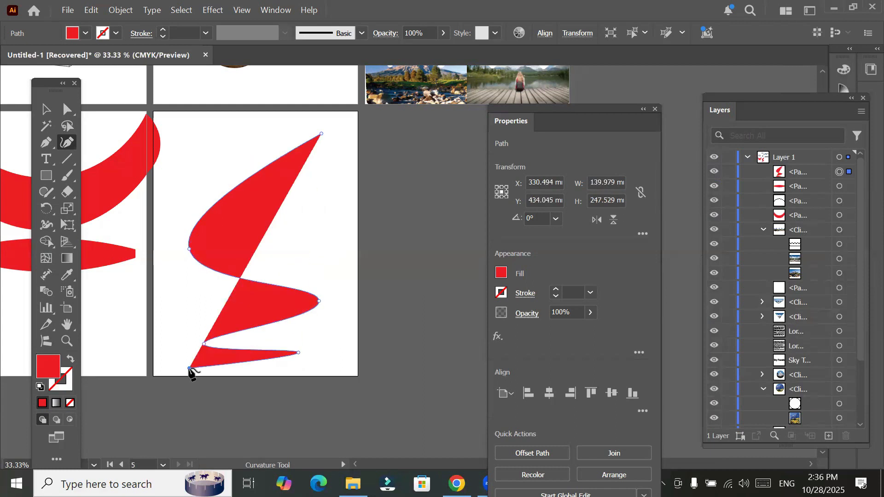
{"action": "key", "text": "Delete"}
{"action": "key", "text": "Delete"}
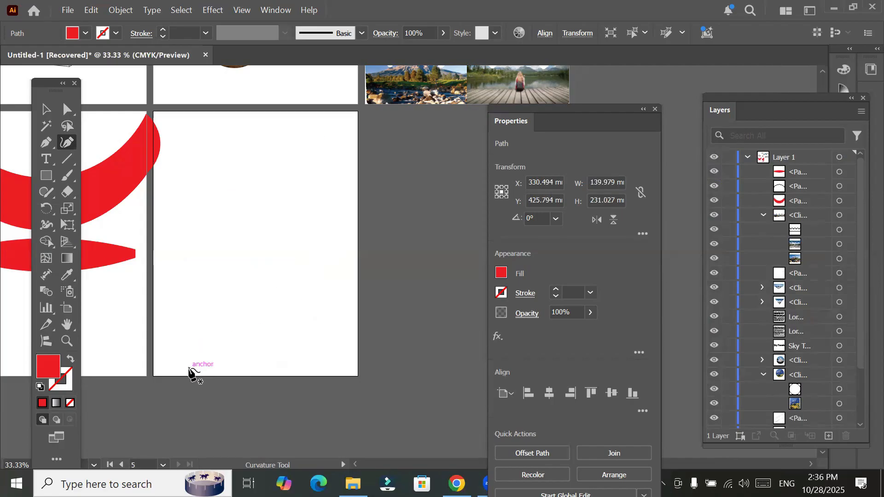
Step: Open the fill color swatches with nothing selected
{"action": "left_click", "coordinate": [86, 34]}
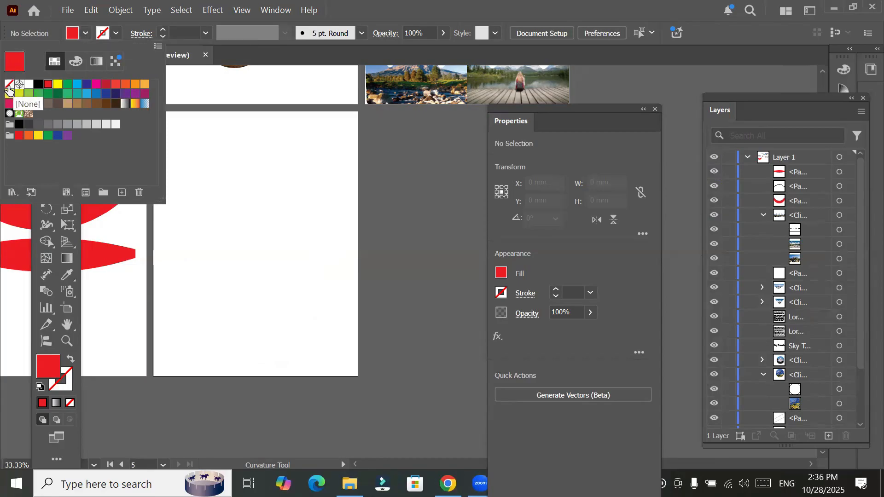
Step: Set the default fill to None and the stroke colour to black
{"action": "left_click", "coordinate": [10, 85]}
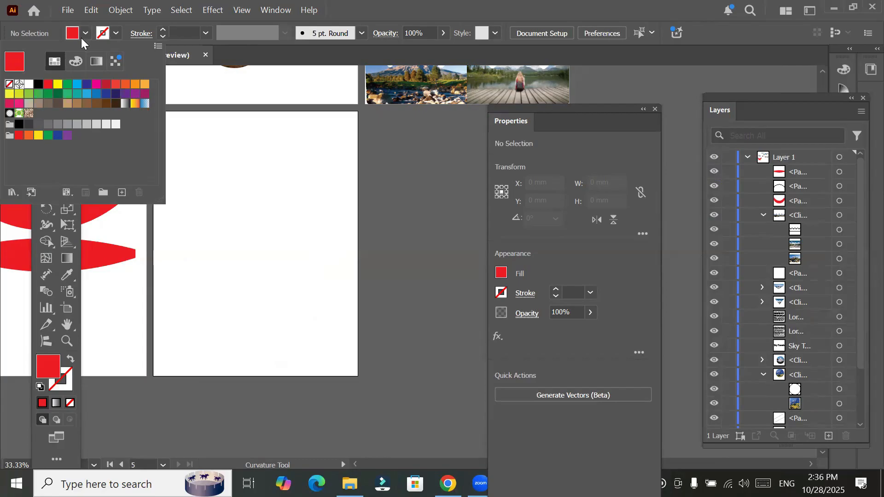
{"action": "left_click", "coordinate": [116, 33]}
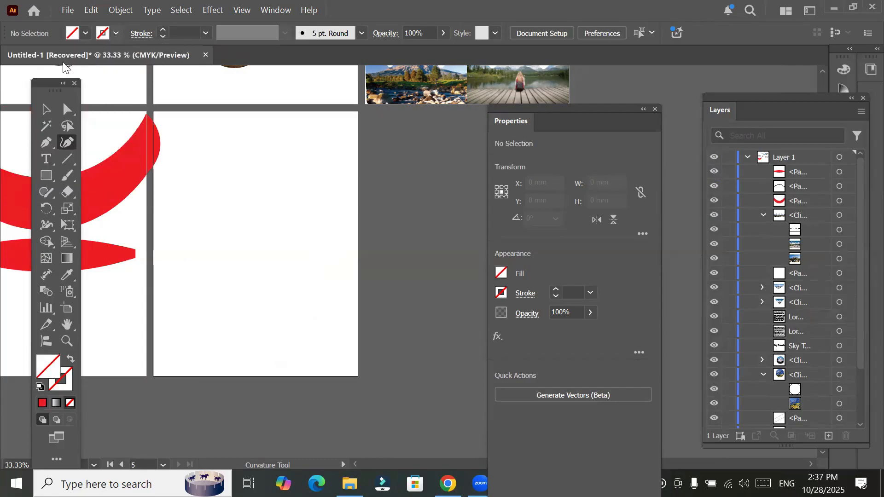
{"action": "left_click", "coordinate": [37, 85]}
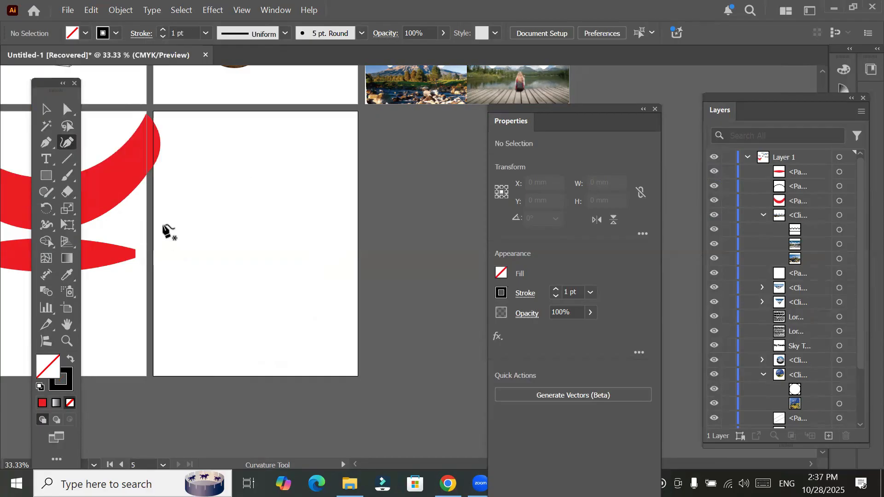
Step: Draw an open wavy path across the blank artboard with the Curvature tool, about 211 mm wide and 46 mm high
{"action": "left_click", "coordinate": [201, 197]}
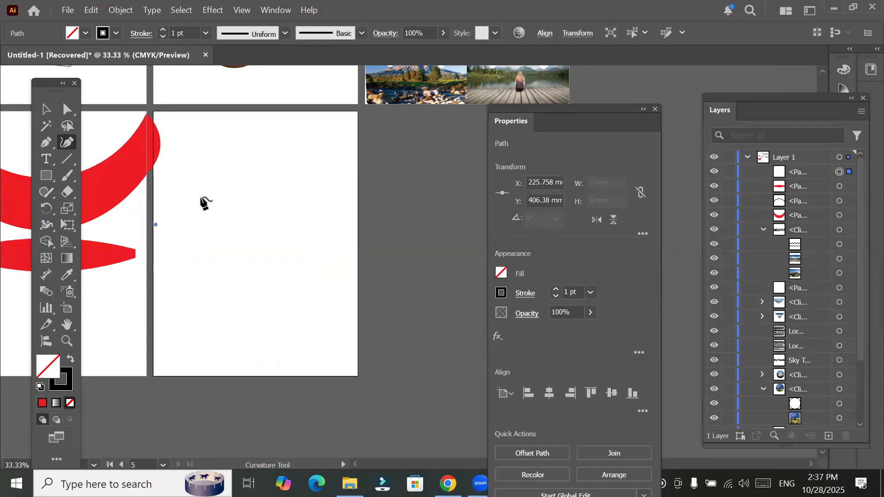
{"action": "left_click", "coordinate": [230, 224]}
{"action": "left_click", "coordinate": [267, 193]}
{"action": "left_click", "coordinate": [288, 221]}
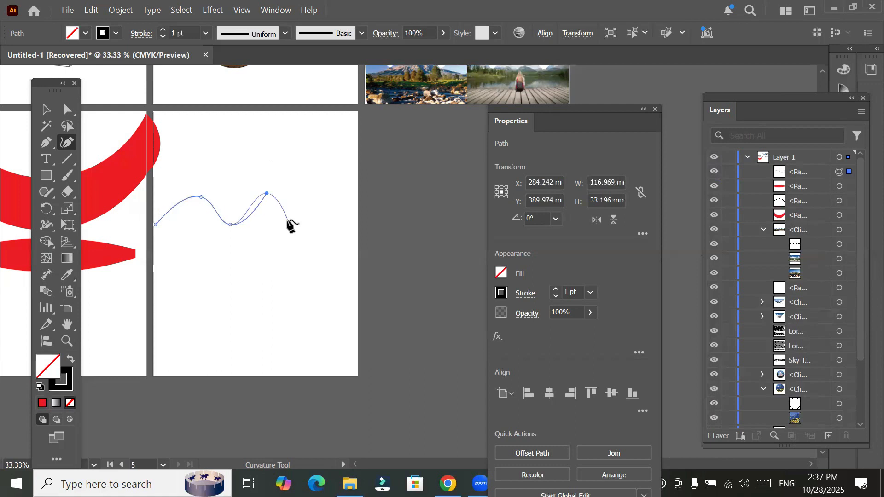
{"action": "left_click", "coordinate": [303, 190]}
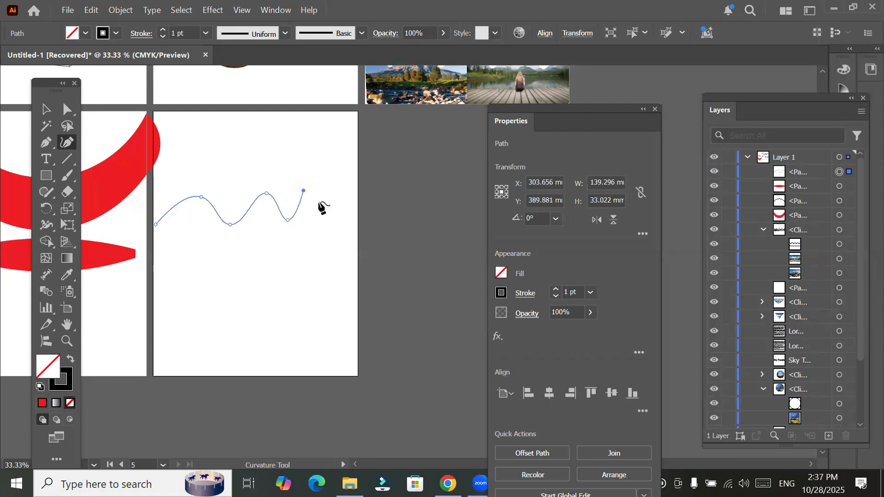
{"action": "left_click", "coordinate": [334, 187]}
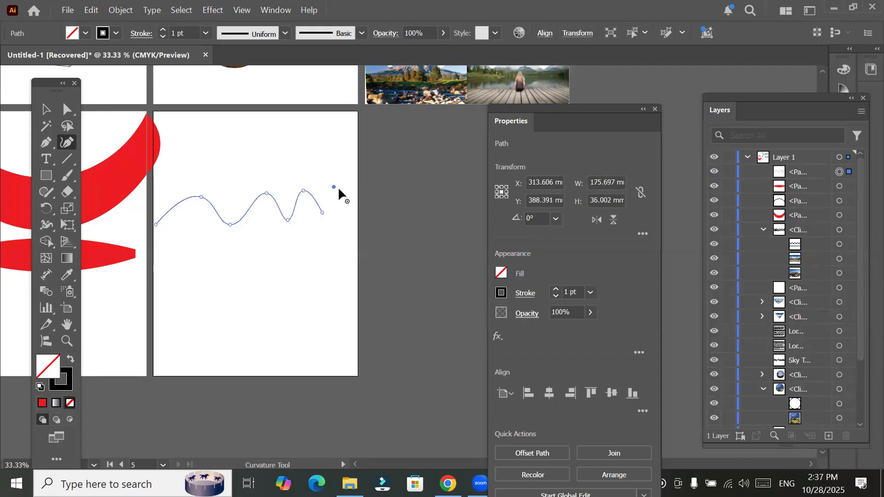
{"action": "left_click", "coordinate": [352, 216]}
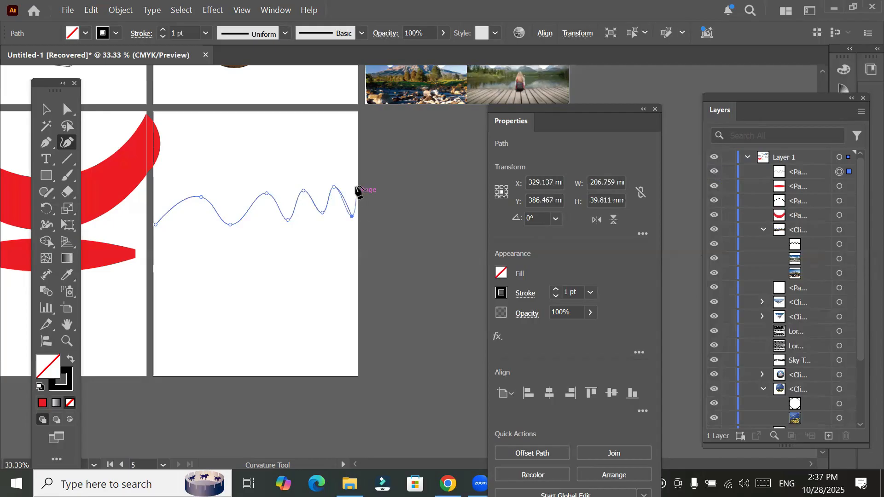
{"action": "left_click", "coordinate": [356, 181]}
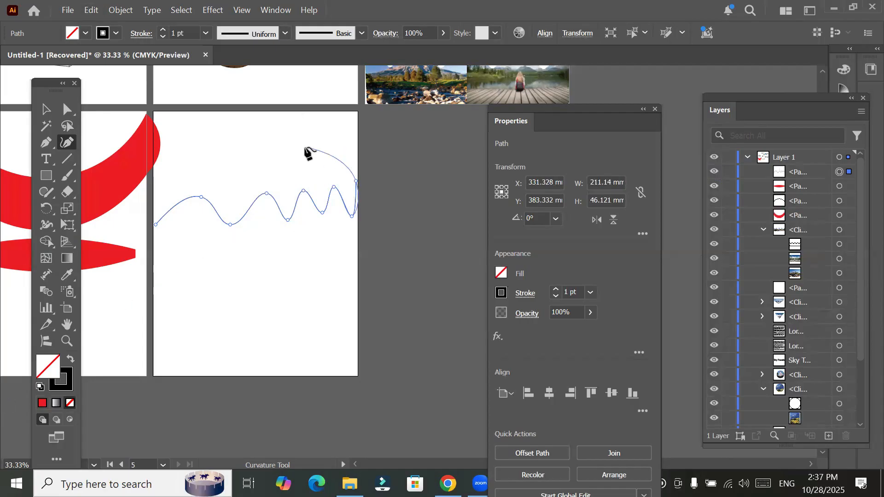
{"action": "key", "text": "Escape"}
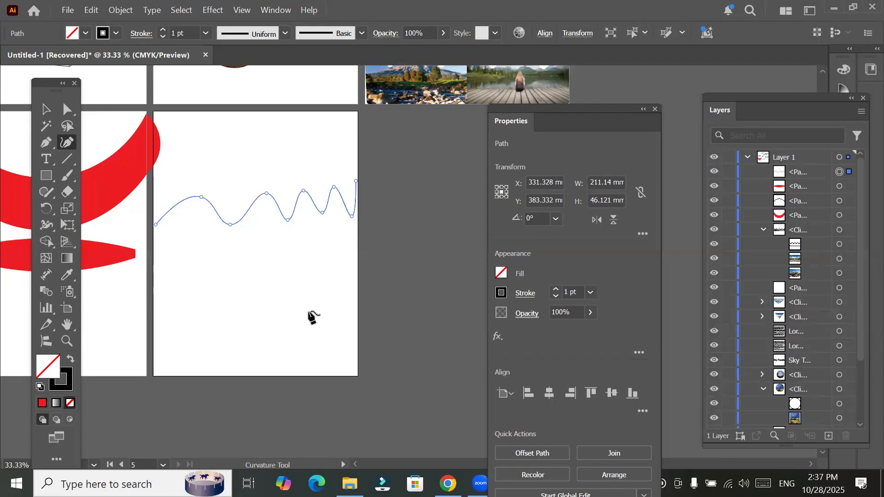
Step: Set the wavy path's stroke weight to 9 pt and delete the path
{"action": "left_click", "coordinate": [163, 30]}
{"action": "left_click", "coordinate": [163, 29]}
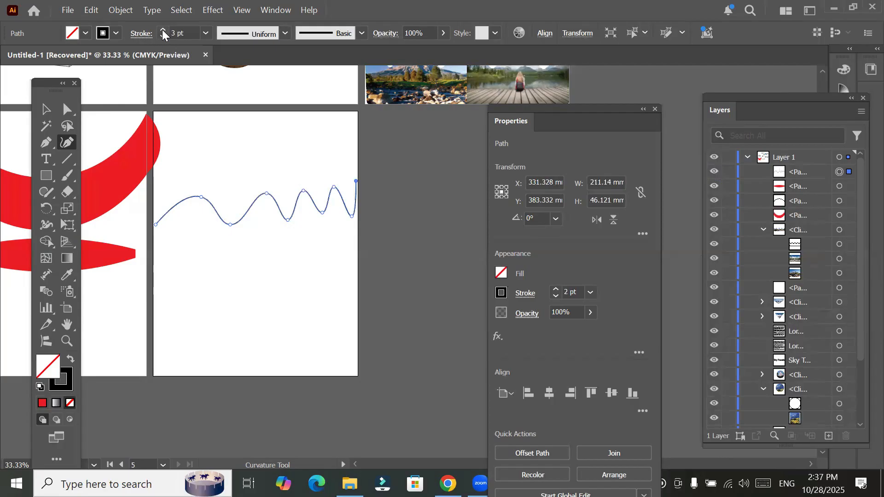
{"action": "left_click", "coordinate": [163, 30]}
{"action": "left_click", "coordinate": [163, 29]}
{"action": "left_click", "coordinate": [163, 30]}
{"action": "left_click", "coordinate": [163, 29]}
{"action": "left_click", "coordinate": [163, 30]}
{"action": "left_click", "coordinate": [162, 29]}
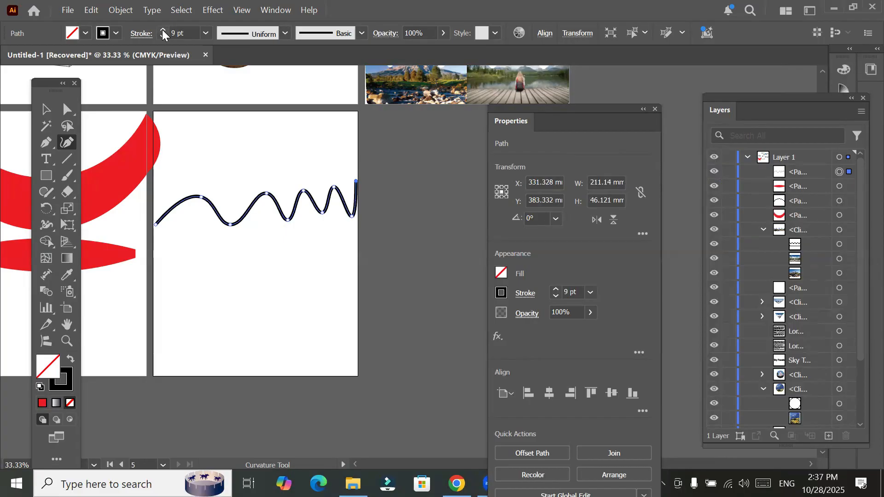
{"action": "key", "text": "Delete"}
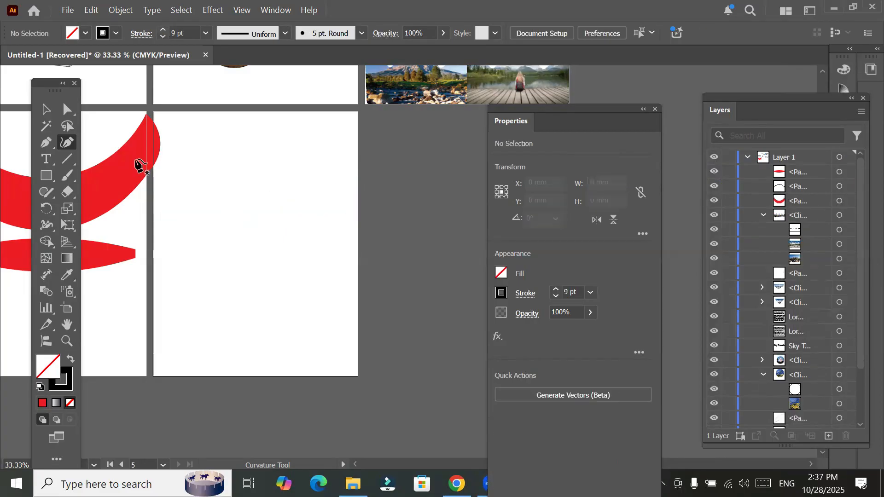
Step: Draw a closed curved shape about 245 × 287 mm with three rising peaks, starting and ending at the artboard's lower-left corner
{"action": "left_click", "coordinate": [168, 278]}
{"action": "left_click", "coordinate": [208, 299]}
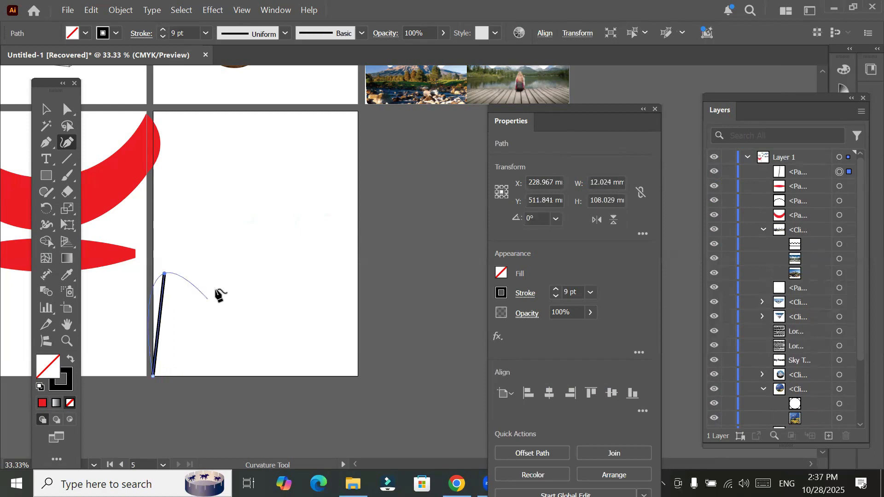
{"action": "left_click", "coordinate": [220, 203]}
{"action": "left_click", "coordinate": [299, 238]}
{"action": "left_click", "coordinate": [307, 120]}
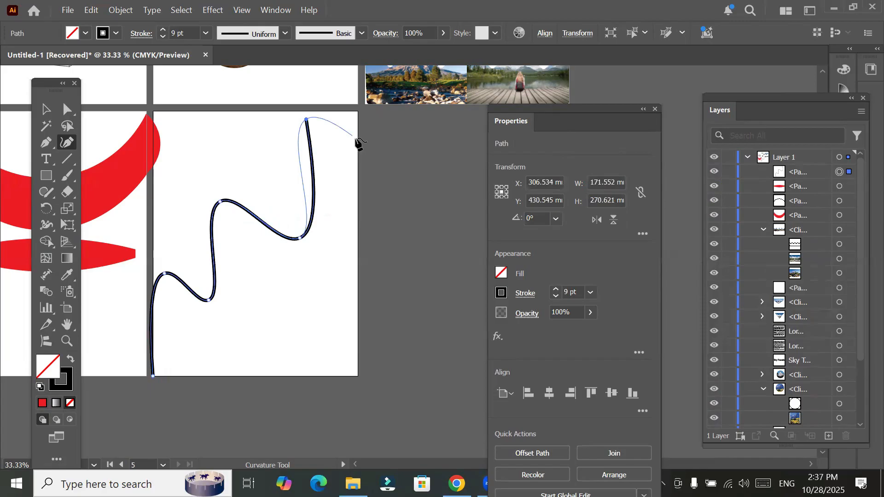
{"action": "left_click", "coordinate": [356, 139]}
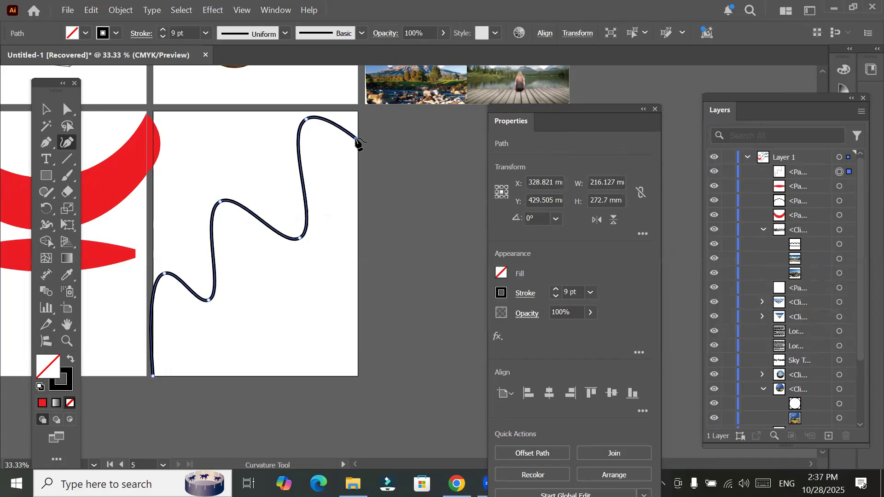
{"action": "left_click", "coordinate": [266, 366]}
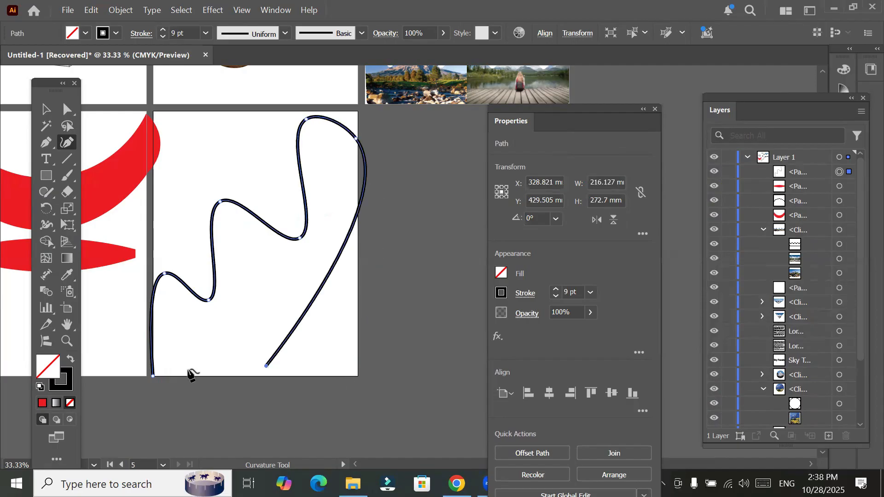
{"action": "left_click", "coordinate": [153, 376]}
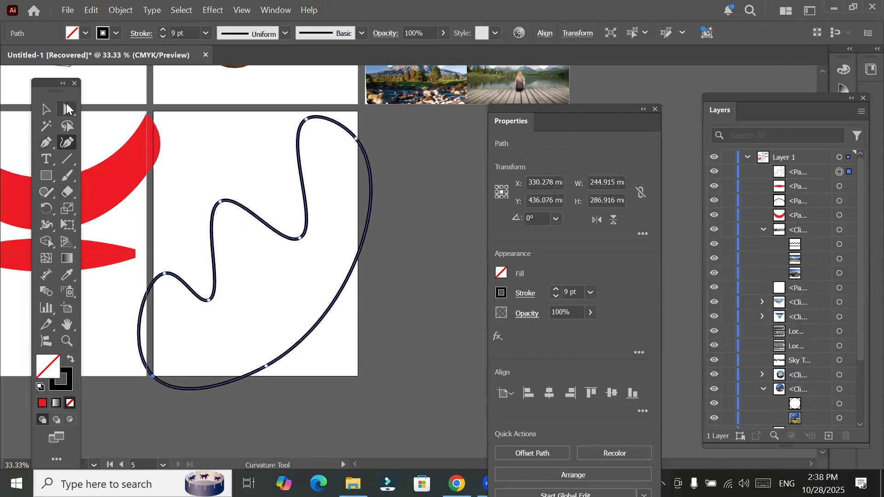
Step: Reshape the closed curve by moving the anchor on its lower edge inward and raising the anchors of its two lower peaks
{"action": "left_click", "coordinate": [68, 109]}
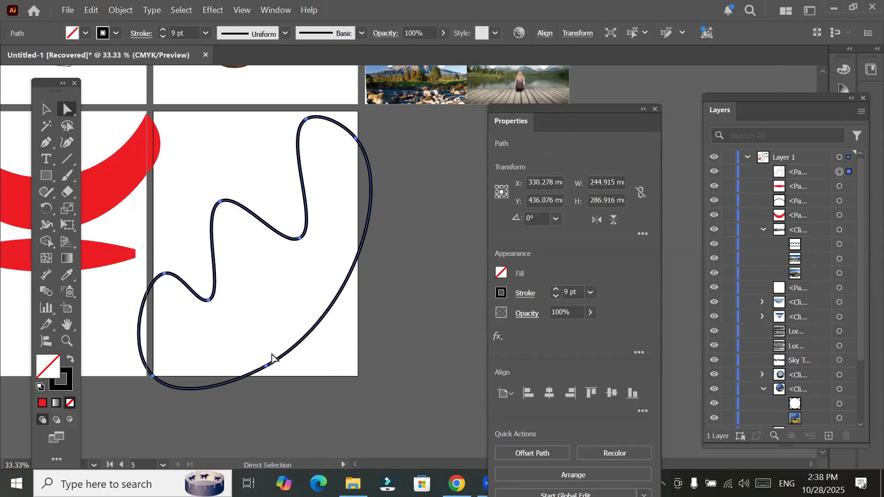
{"action": "left_click", "coordinate": [266, 367]}
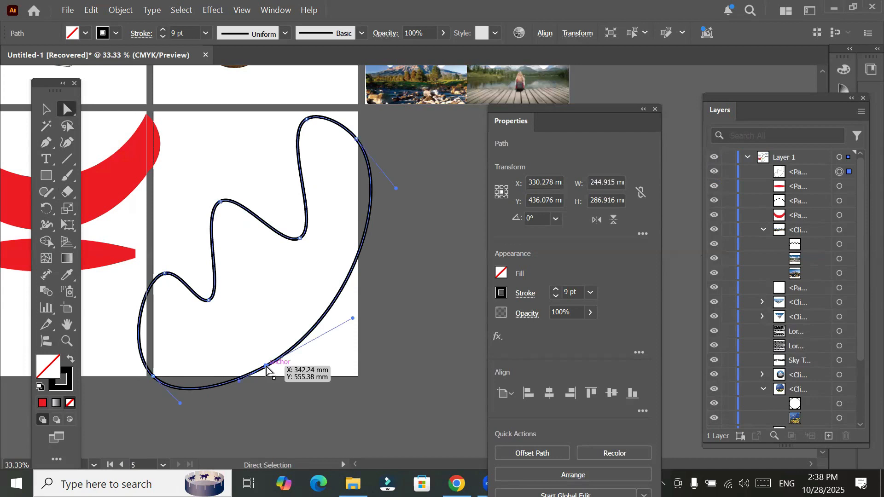
{"action": "left_click_drag", "start_coordinate": [266, 367], "coordinate": [282, 300]}
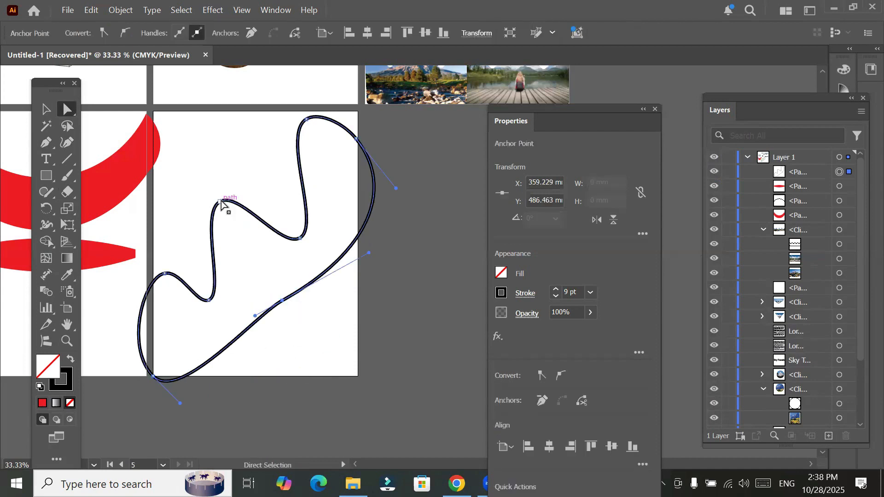
{"action": "left_click_drag", "start_coordinate": [220, 202], "coordinate": [201, 159]}
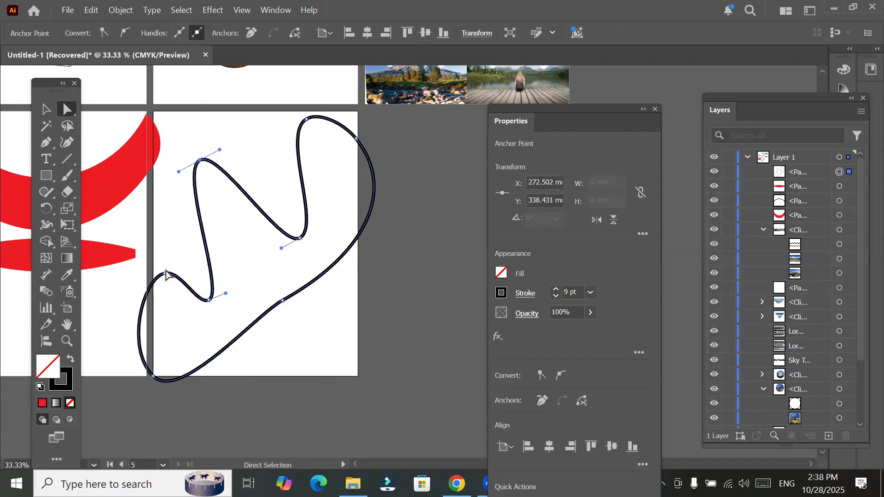
{"action": "left_click_drag", "start_coordinate": [165, 275], "coordinate": [174, 230]}
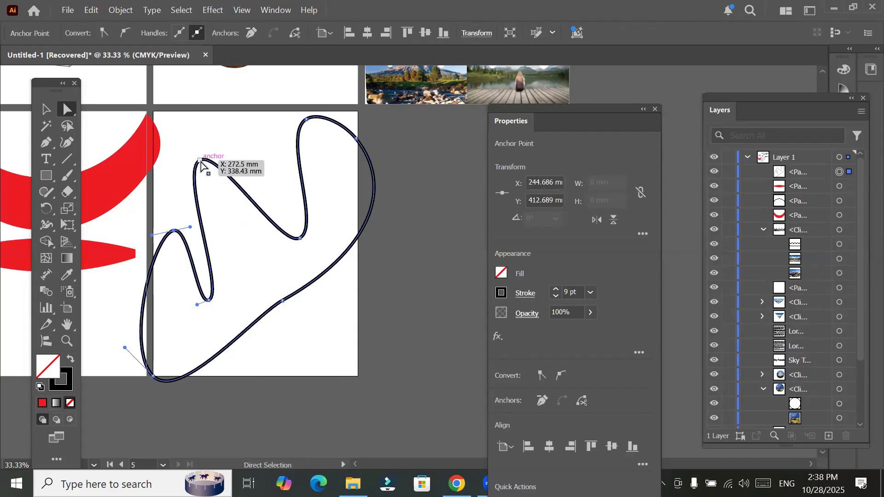
Step: Delete the anchor point of the middle peak and remove the remaining path from the artboard
{"action": "left_click", "coordinate": [199, 161]}
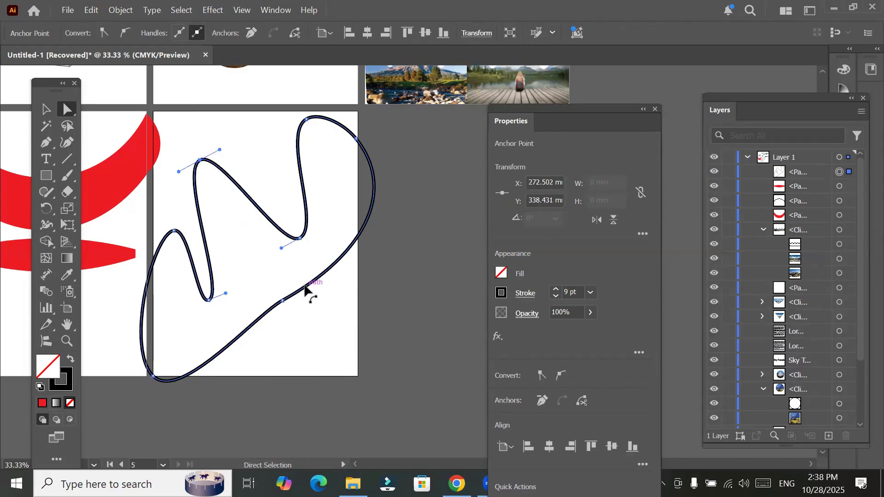
{"action": "key", "text": "Delete"}
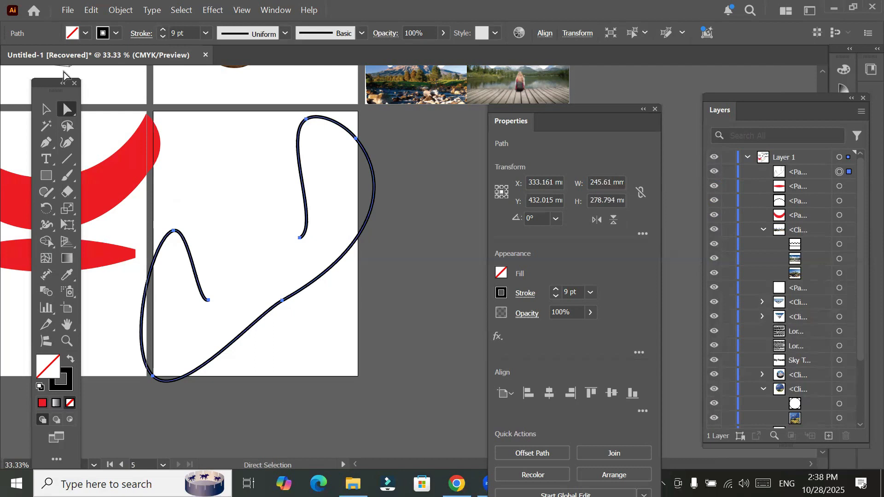
{"action": "key", "text": "v"}
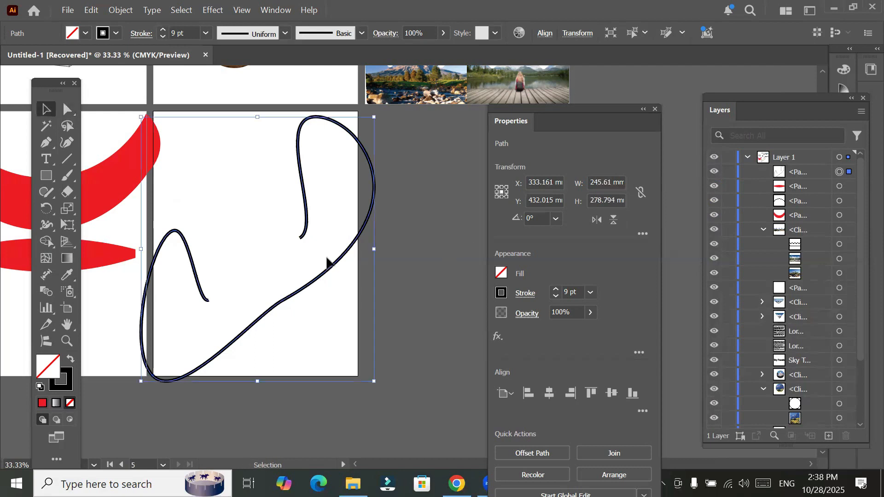
{"action": "key", "text": "ctrl+shift+bracketleft"}
{"action": "key", "text": "Delete"}
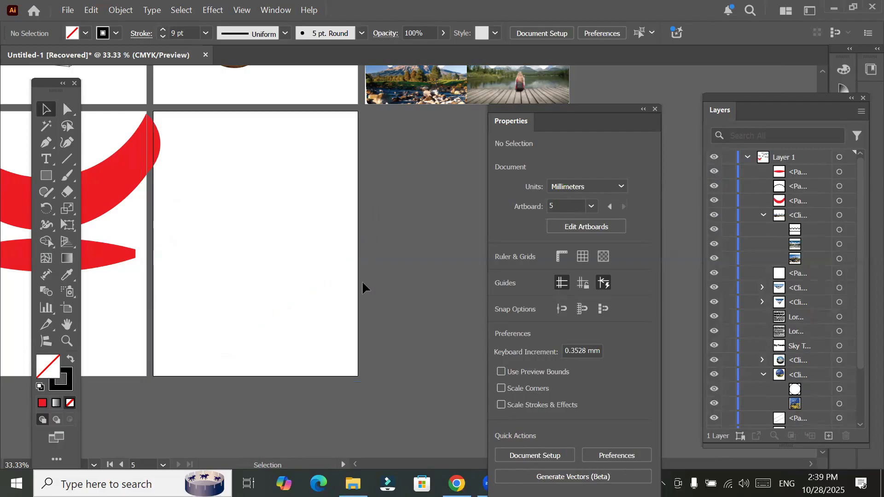
Step: Draw a horizontal line segment about 175 mm long near the bottom of the blank artboard
{"action": "left_click", "coordinate": [67, 161]}
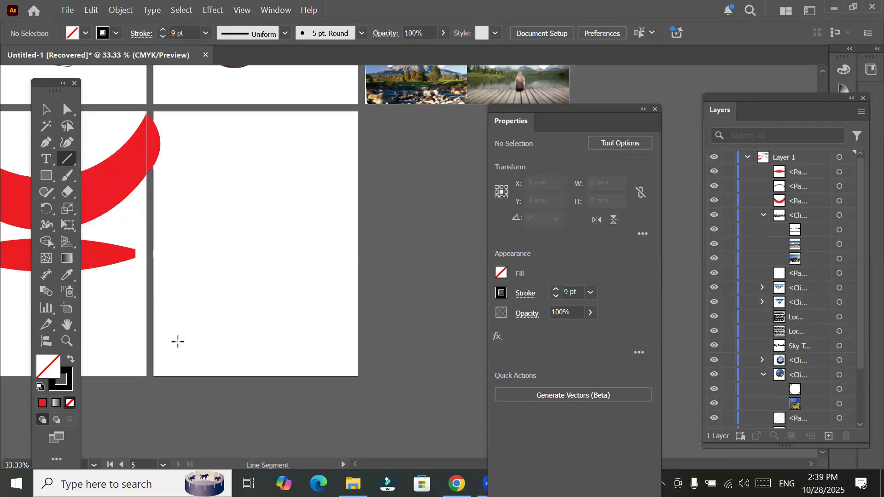
{"action": "left_click_drag", "start_coordinate": [169, 349], "coordinate": [336, 349]}
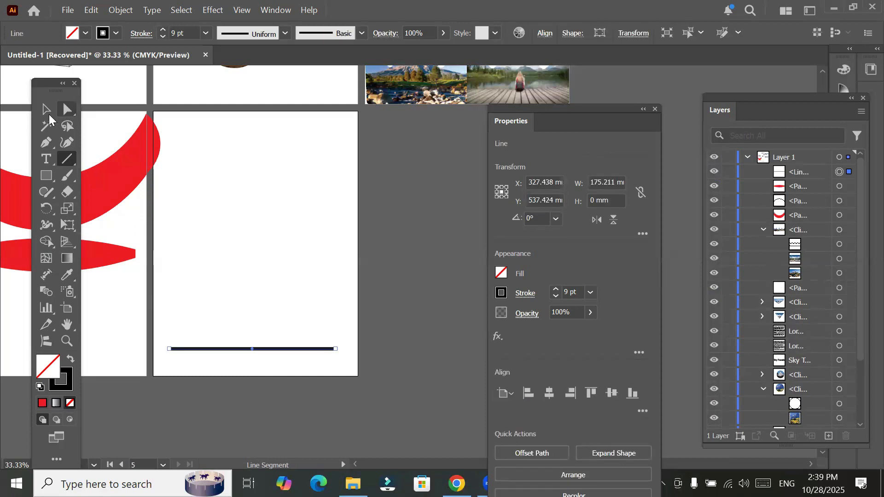
{"action": "left_click", "coordinate": [48, 116]}
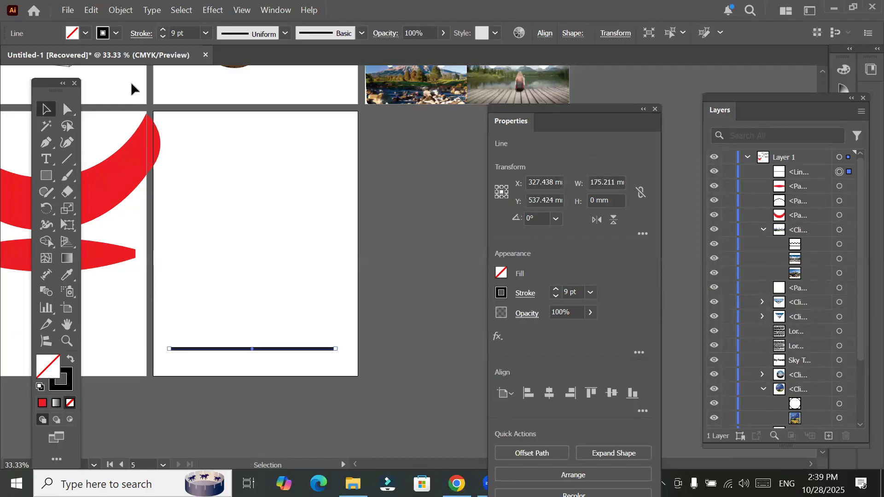
Step: Add an anchor point at the middle of the horizontal line with the Add Anchor Points command
{"action": "left_click", "coordinate": [46, 145]}
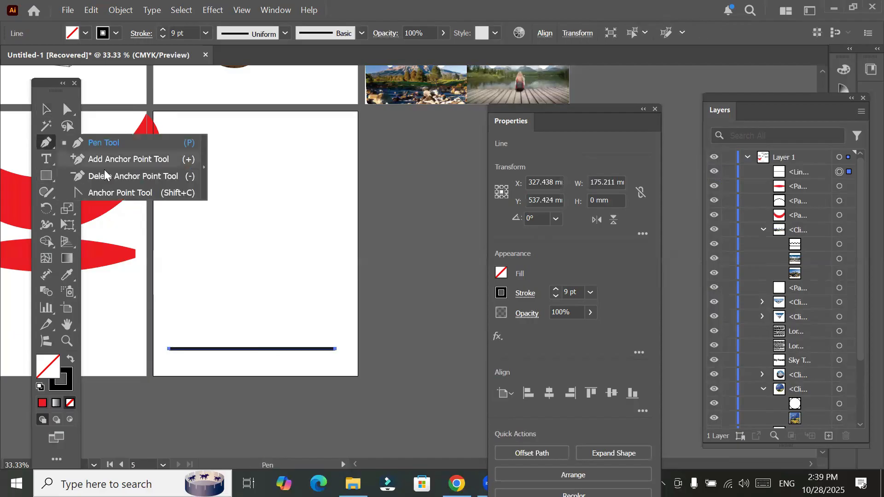
{"action": "left_click", "coordinate": [102, 144]}
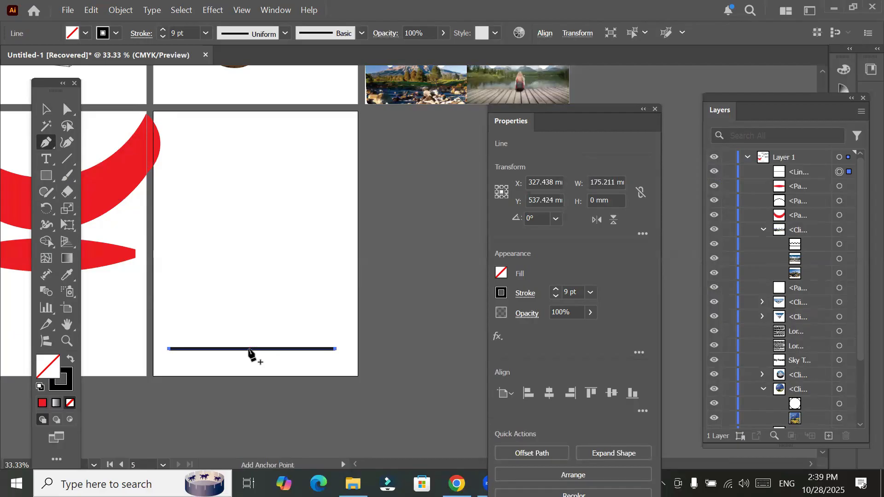
{"action": "left_click", "coordinate": [121, 10]}
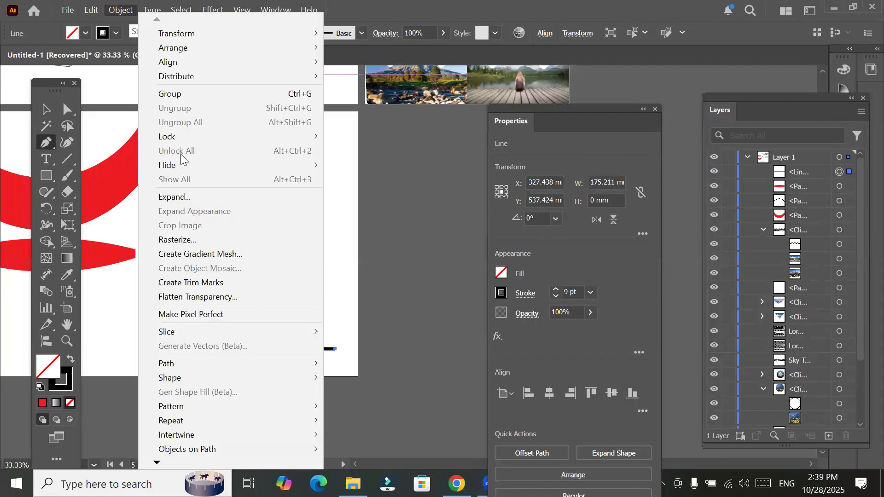
{"action": "mouse_move", "coordinate": [217, 361]}
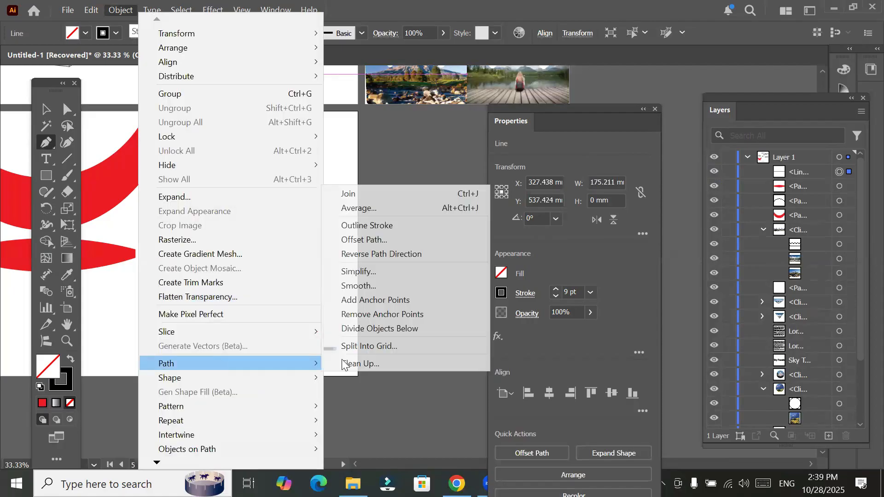
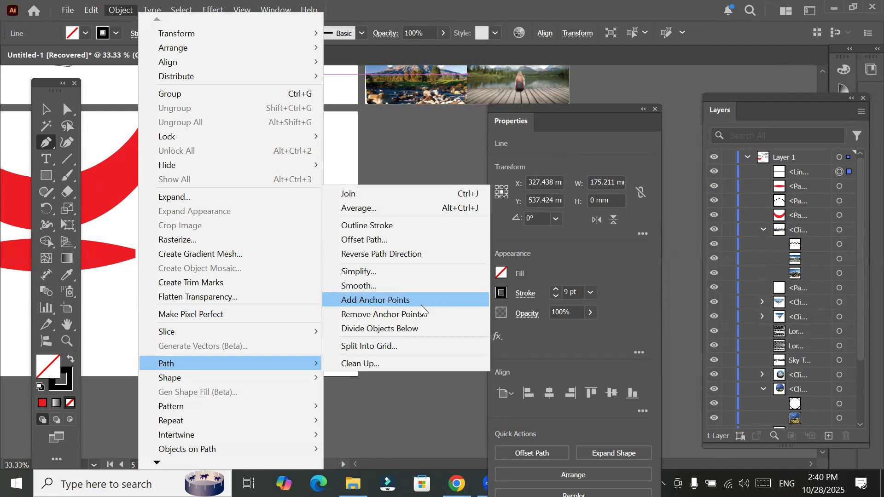
{"action": "left_click", "coordinate": [421, 305]}
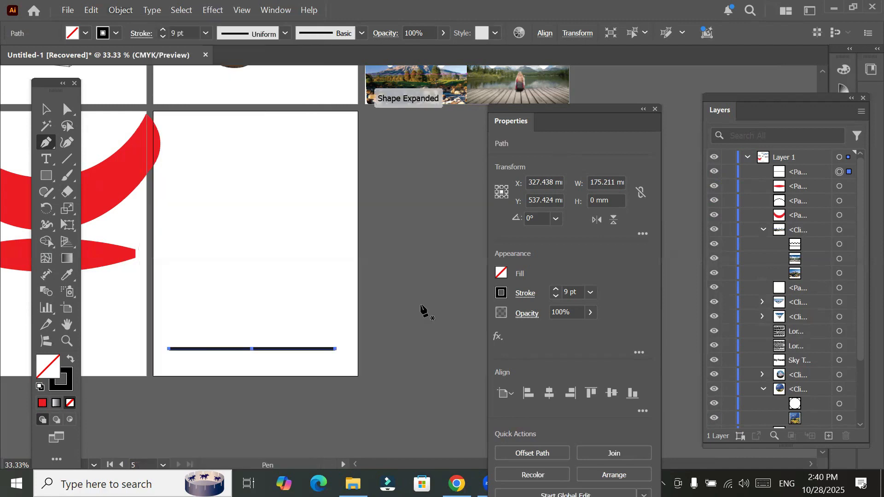
Step: Reduce the line's stroke weight to 3 pt
{"action": "left_click", "coordinate": [161, 37]}
{"action": "left_click", "coordinate": [161, 36]}
{"action": "left_click", "coordinate": [161, 37]}
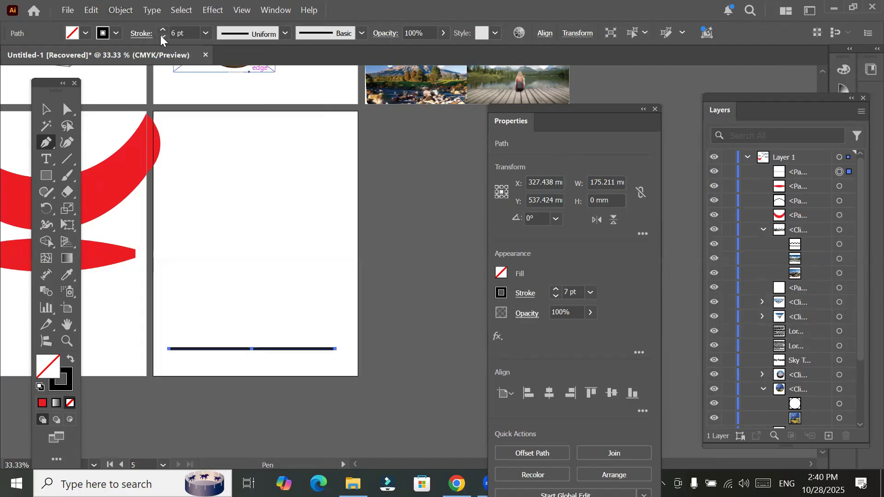
{"action": "left_click", "coordinate": [161, 37]}
{"action": "left_click", "coordinate": [161, 37]}
{"action": "left_click", "coordinate": [161, 36]}
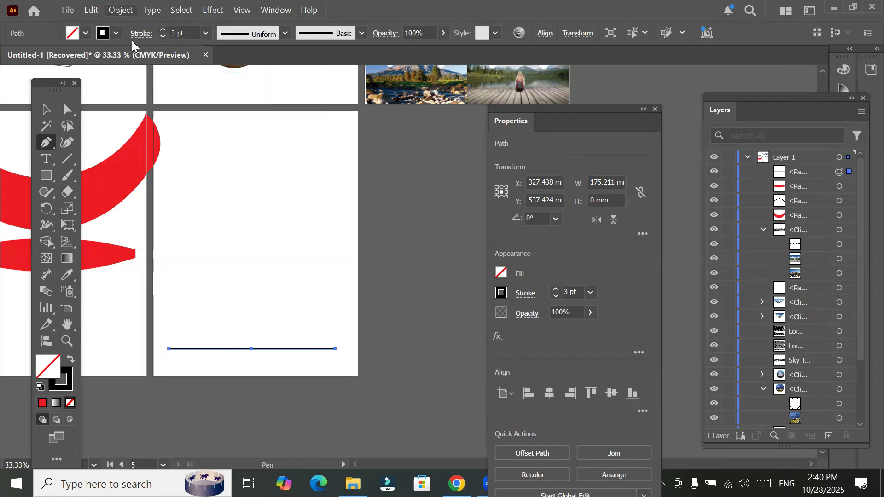
Step: Apply Add Anchor Points to the line two more times, dividing it into eight equal segments
{"action": "key", "text": "alt+o"}
{"action": "mouse_move", "coordinate": [229, 363]}
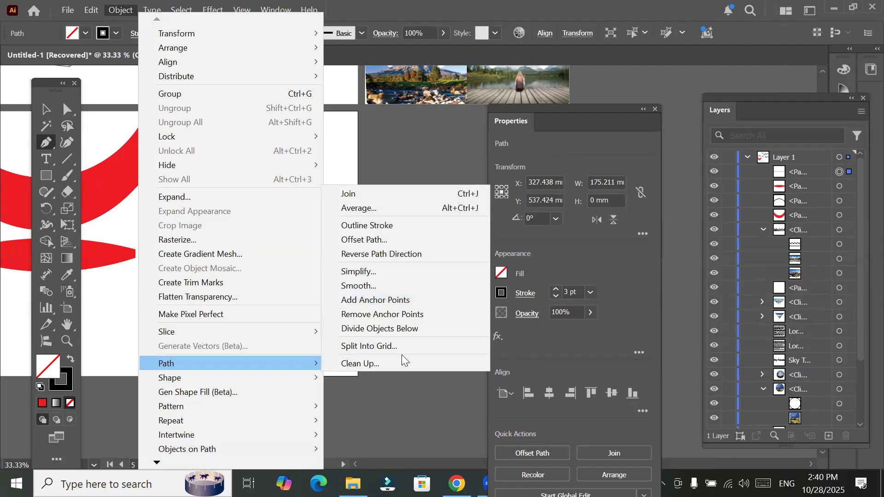
{"action": "left_click", "coordinate": [431, 299]}
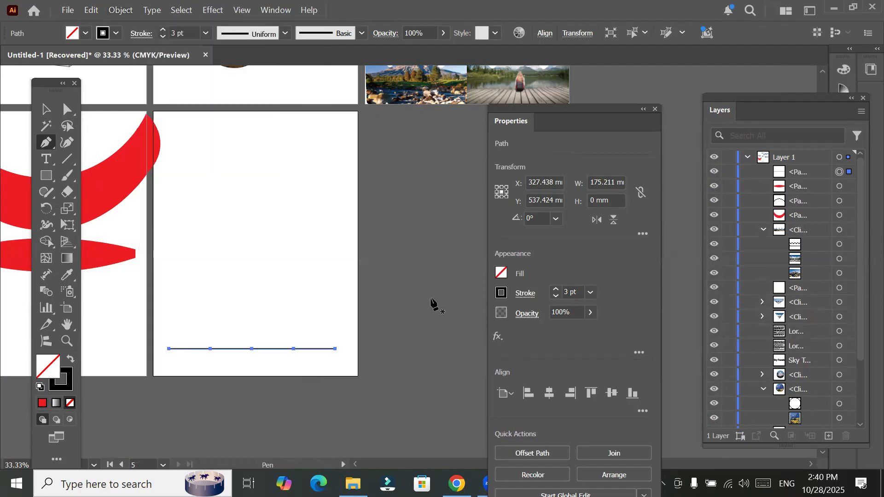
{"action": "left_click", "coordinate": [117, 11]}
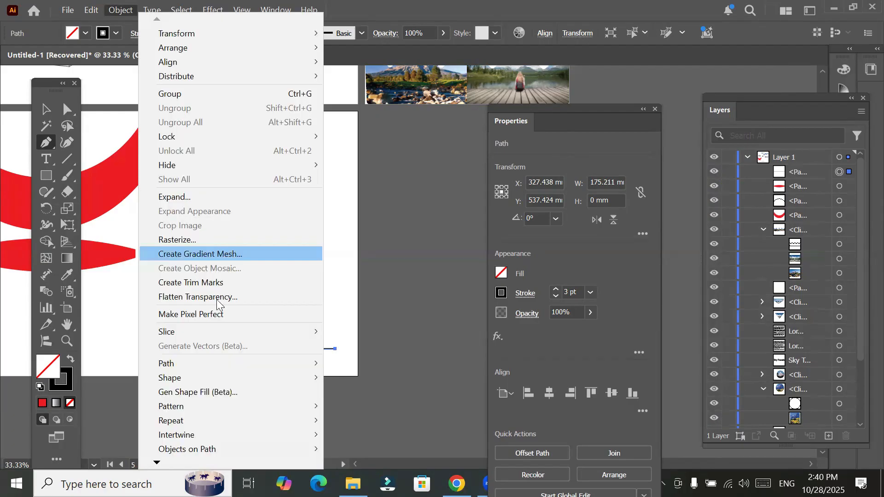
{"action": "mouse_move", "coordinate": [260, 363]}
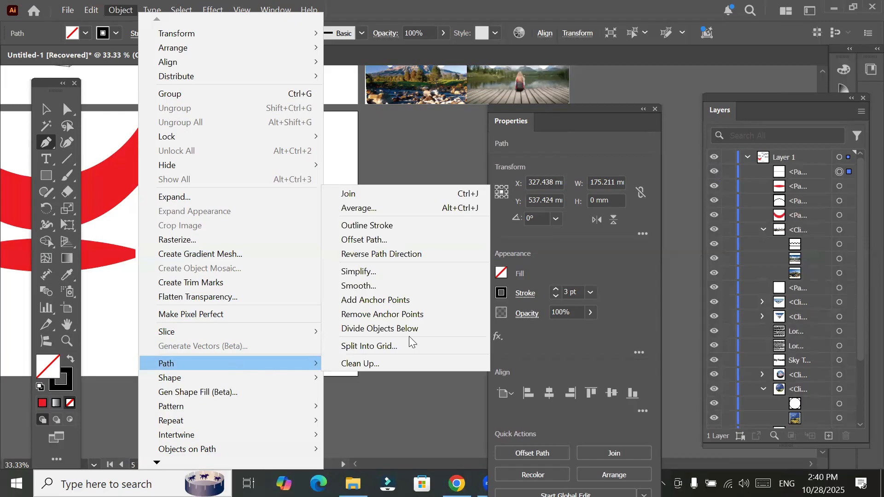
{"action": "left_click", "coordinate": [428, 305]}
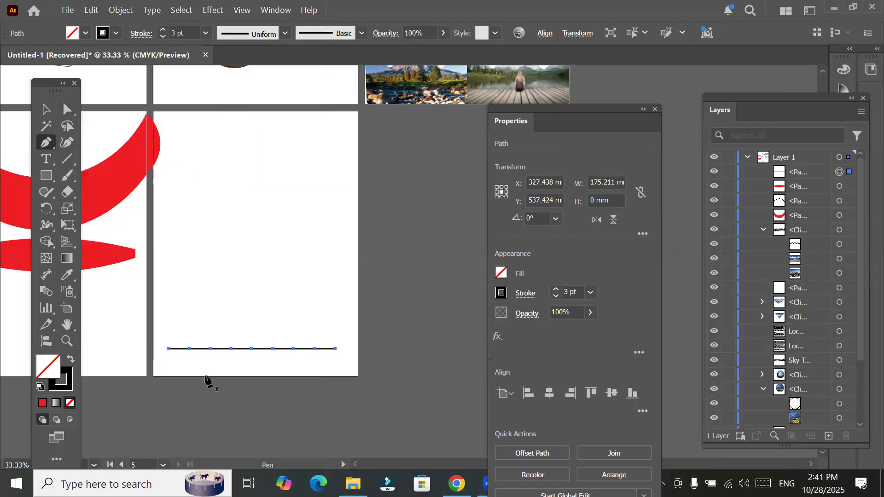
Step: Bend the line's second, fourth and sixth segments into semicircular bumps with the Curvature tool, alternating up, down and up, each about 11–12 mm high
{"action": "scroll", "coordinate": [205, 419], "scroll_direction": "up", "scroll_amount": 1}
{"action": "scroll", "coordinate": [169, 428], "scroll_direction": "up", "scroll_amount": 1}
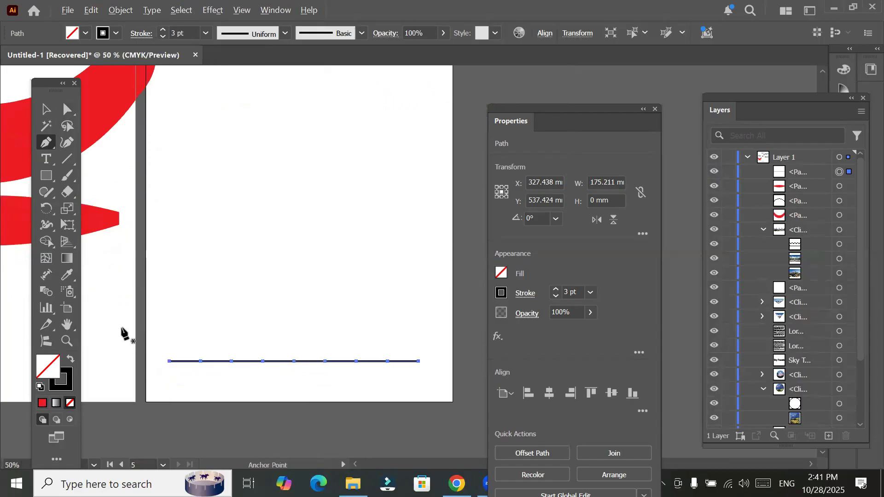
{"action": "left_click", "coordinate": [68, 146]}
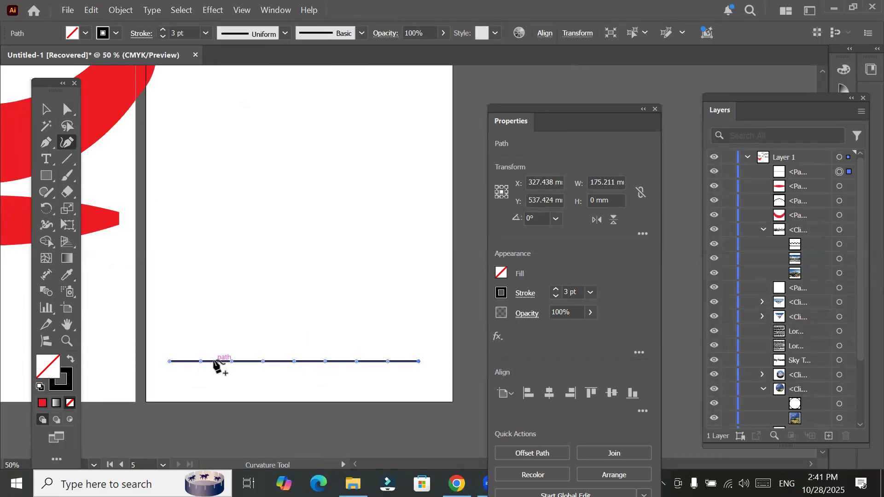
{"action": "left_click_drag", "start_coordinate": [215, 362], "coordinate": [213, 345]}
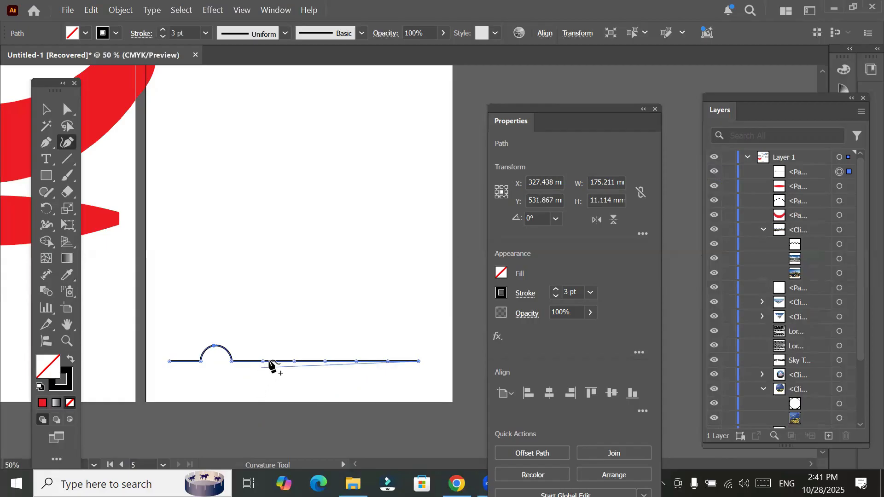
{"action": "left_click_drag", "start_coordinate": [276, 362], "coordinate": [276, 382]}
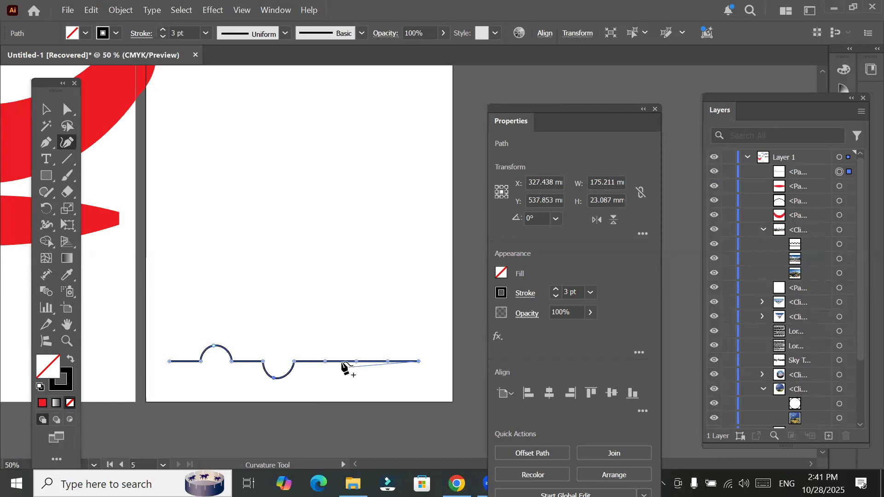
{"action": "mouse_move", "coordinate": [341, 362]}
{"action": "left_mouse_down"}
{"action": "mouse_move", "coordinate": [344, 339]}
{"action": "mouse_move", "coordinate": [340, 347]}
{"action": "left_mouse_up"}
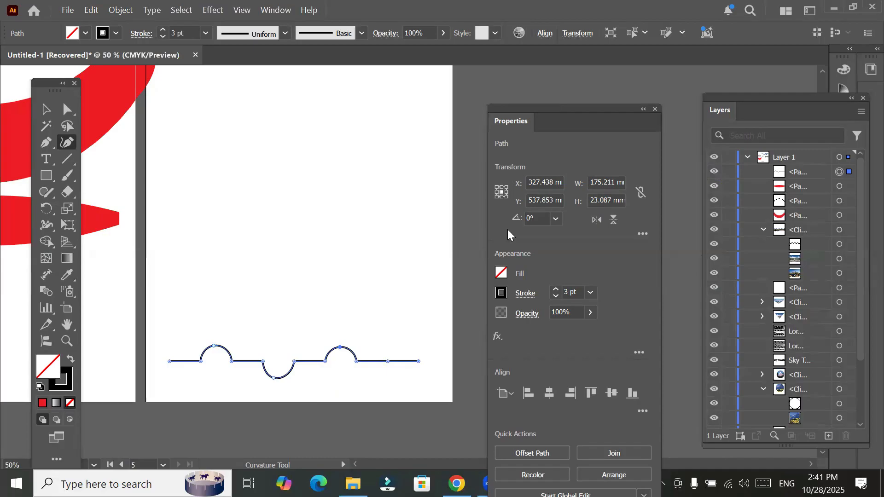
Step: Copy the bumped line about 20 mm above itself and repeat the duplication eight times to fill the artboard
{"action": "left_click", "coordinate": [46, 109]}
{"action": "left_click", "coordinate": [287, 374]}
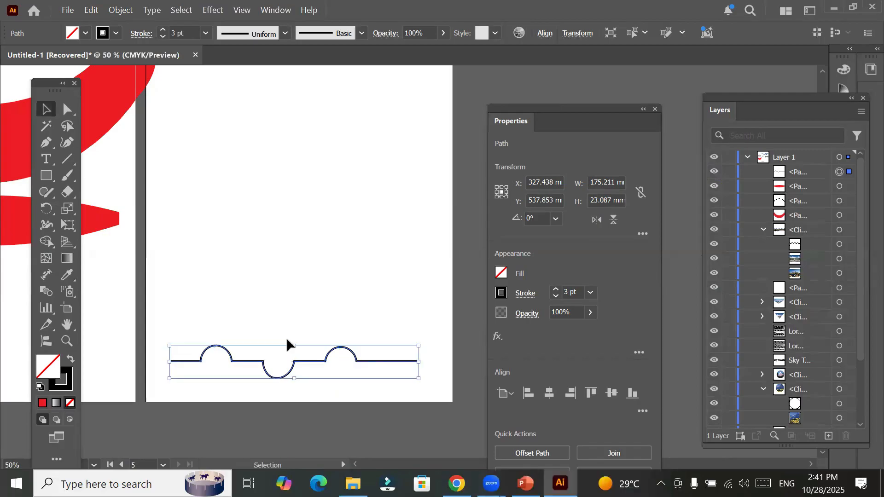
{"action": "left_click_drag", "start_coordinate": [292, 366], "coordinate": [293, 336]}
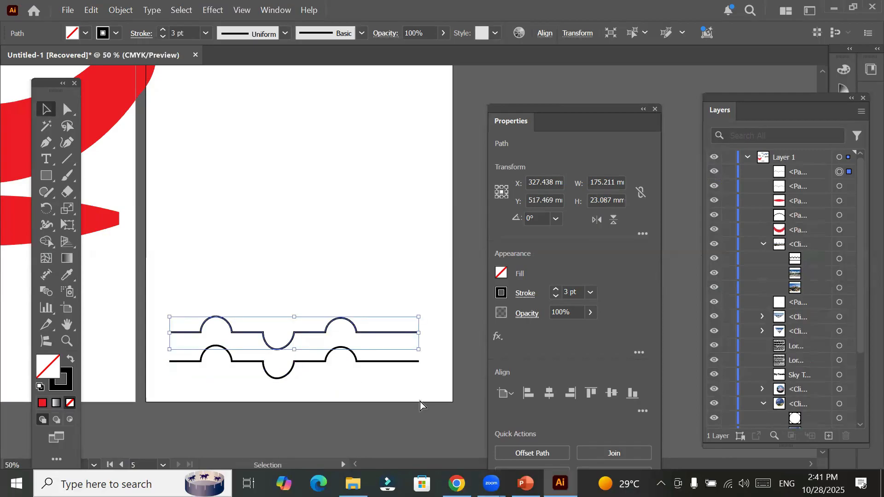
{"action": "key", "text": "ctrl+d"}
{"action": "key", "text": "ctrl+d"}
{"action": "key", "text": "ctrl+d"}
{"action": "key", "text": "ctrl+d"}
{"action": "key", "text": "ctrl+d"}
{"action": "key", "text": "ctrl+d"}
{"action": "key", "text": "ctrl+d"}
{"action": "key", "text": "ctrl+d"}
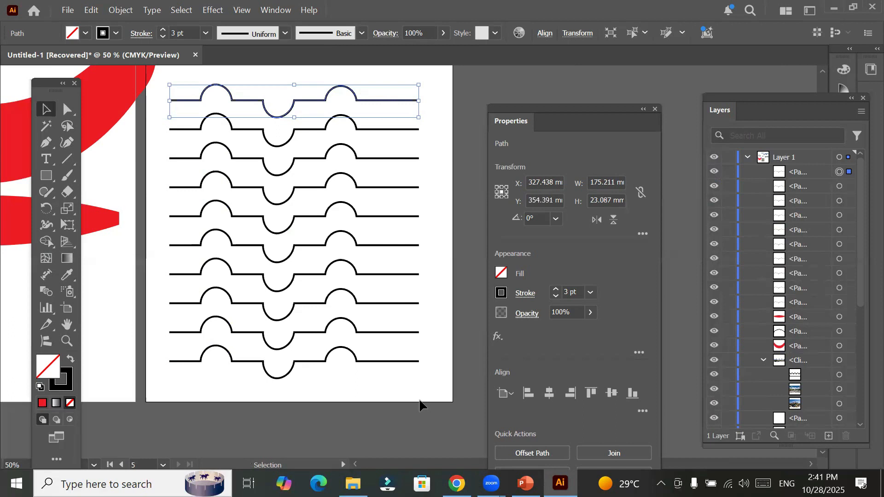
Step: Undo all the duplicated lines, leaving only the original bumped line
{"action": "key", "text": "a"}
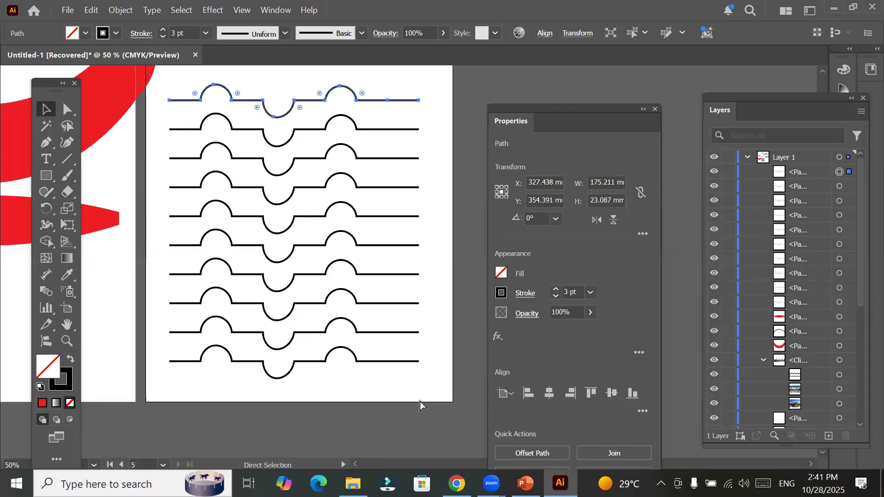
{"action": "key", "text": "ctrl+z"}
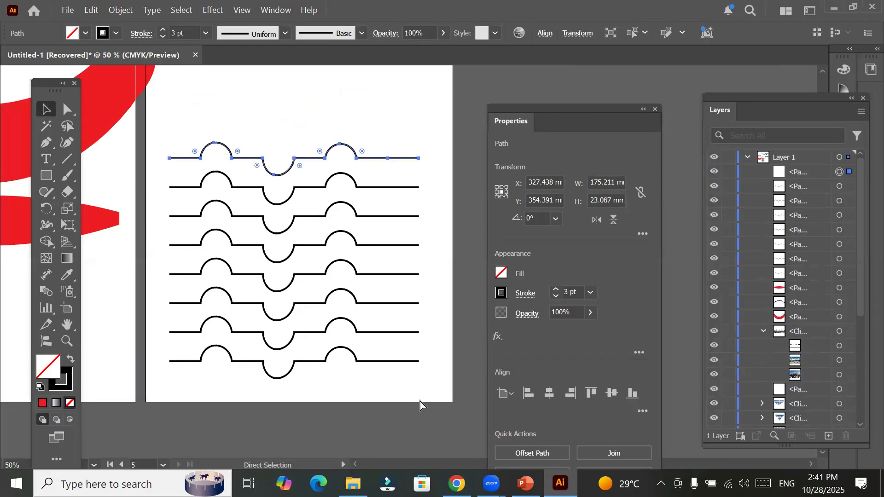
{"action": "key", "text": "ctrl+z"}
{"action": "key", "text": "ctrl+z"}
{"action": "key", "text": "ctrl+z"}
{"action": "key", "text": "ctrl+z"}
{"action": "key", "text": "ctrl+z"}
{"action": "key", "text": "ctrl+z"}
{"action": "key", "text": "ctrl+z"}
{"action": "key", "text": "ctrl+z"}
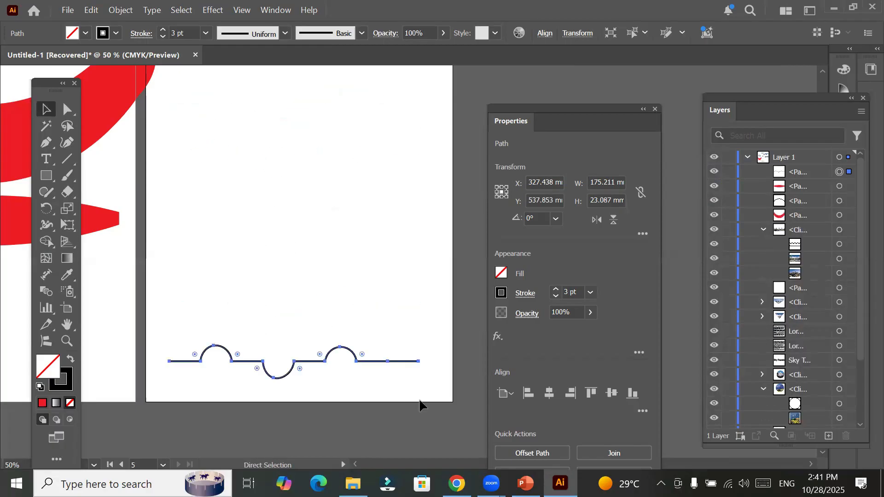
Step: Undo the three curved bumps to restore the straight line with its added anchor points
{"action": "key", "text": "v"}
{"action": "key", "text": "ctrl+z"}
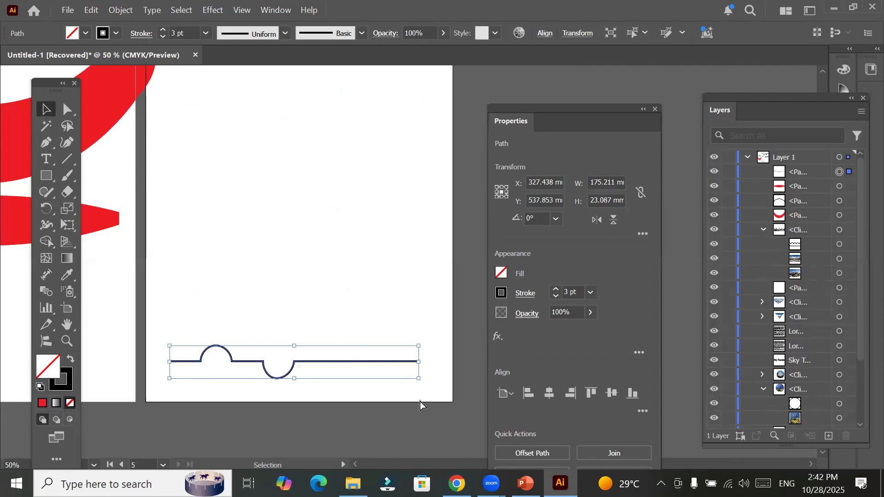
{"action": "key", "text": "ctrl+z"}
{"action": "key", "text": "ctrl+z"}
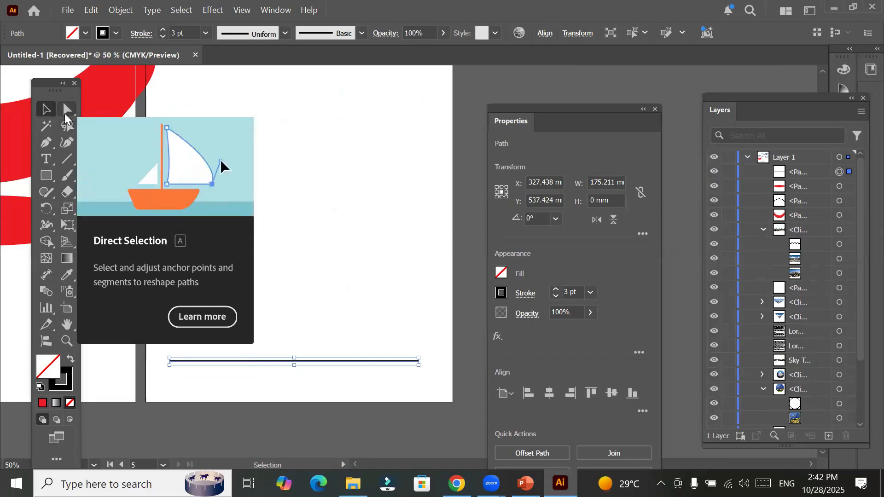
Step: Select every second anchor point of the line with the Lasso tool, adding the missed one near its left end
{"action": "left_click", "coordinate": [69, 127]}
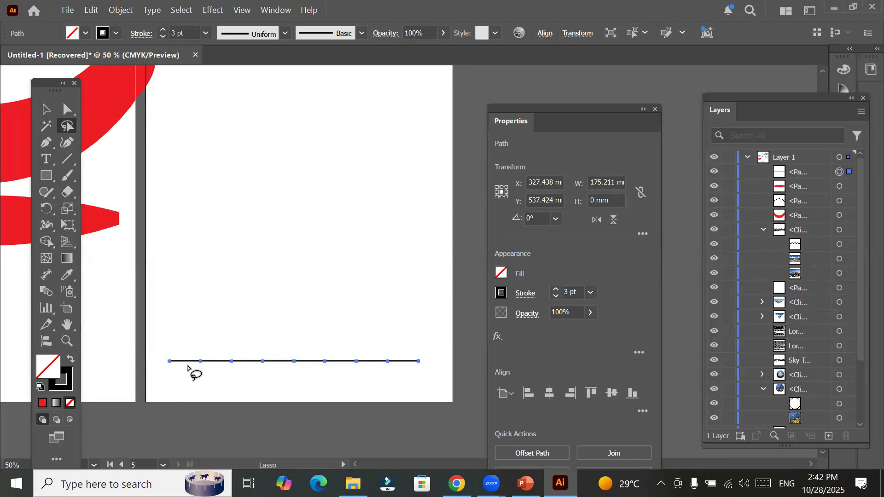
{"action": "mouse_move", "coordinate": [188, 365]}
{"action": "left_mouse_down"}
{"action": "mouse_move", "coordinate": [207, 355]}
{"action": "mouse_move", "coordinate": [217, 371]}
{"action": "mouse_move", "coordinate": [235, 349]}
{"action": "mouse_move", "coordinate": [258, 375]}
{"action": "mouse_move", "coordinate": [277, 358]}
{"action": "mouse_move", "coordinate": [305, 354]}
{"action": "mouse_move", "coordinate": [317, 374]}
{"action": "mouse_move", "coordinate": [352, 350]}
{"action": "mouse_move", "coordinate": [380, 373]}
{"action": "mouse_move", "coordinate": [396, 366]}
{"action": "mouse_move", "coordinate": [395, 344]}
{"action": "left_mouse_up"}
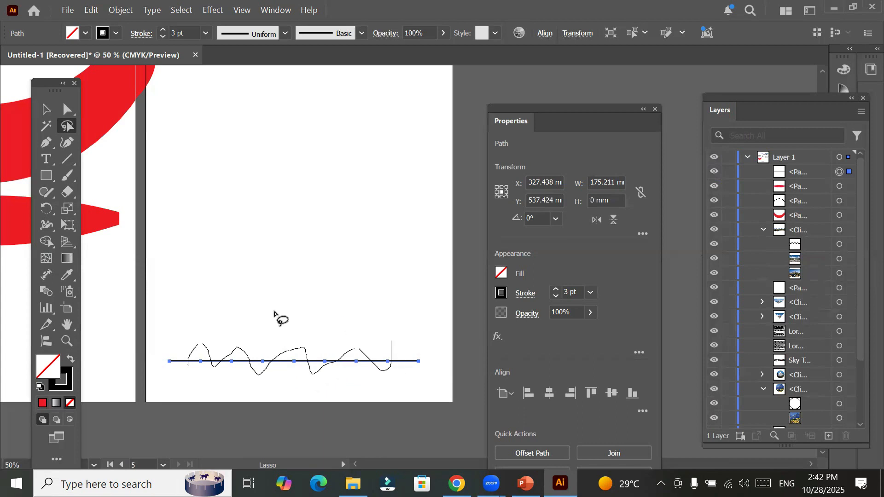
{"action": "left_click_drag", "start_coordinate": [211, 313], "coordinate": [183, 357]}
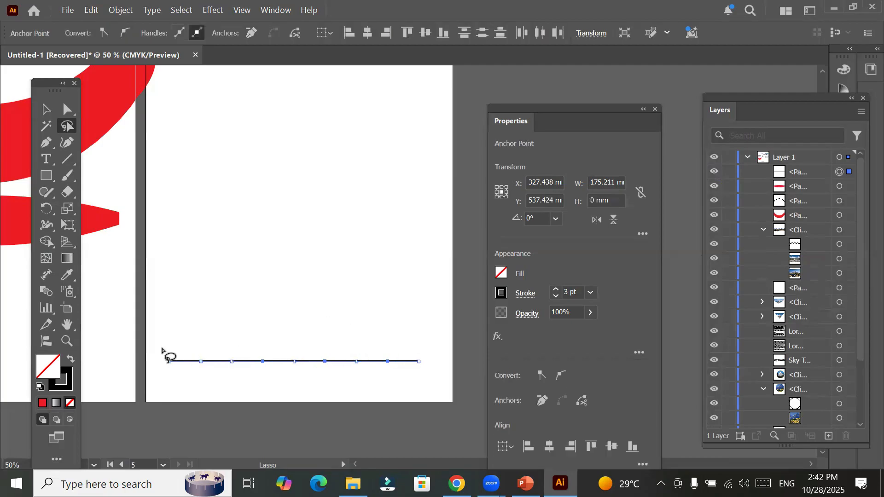
{"action": "left_click", "coordinate": [65, 111]}
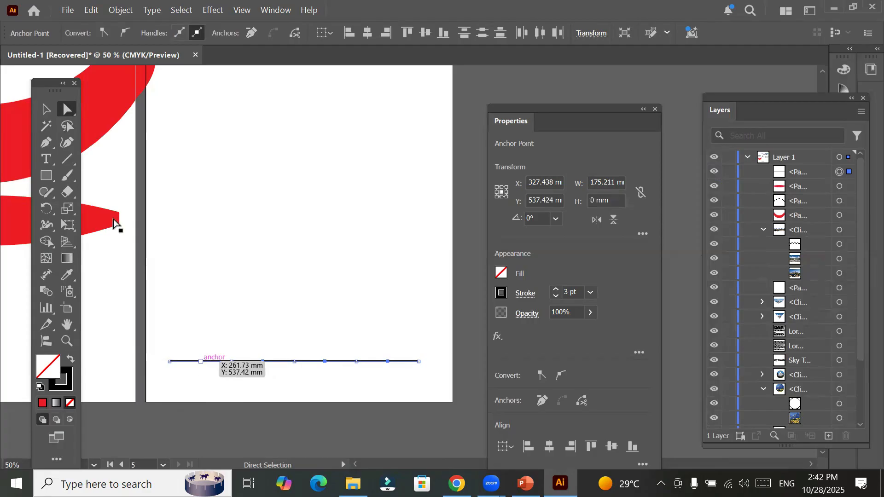
{"action": "left_click", "coordinate": [68, 127]}
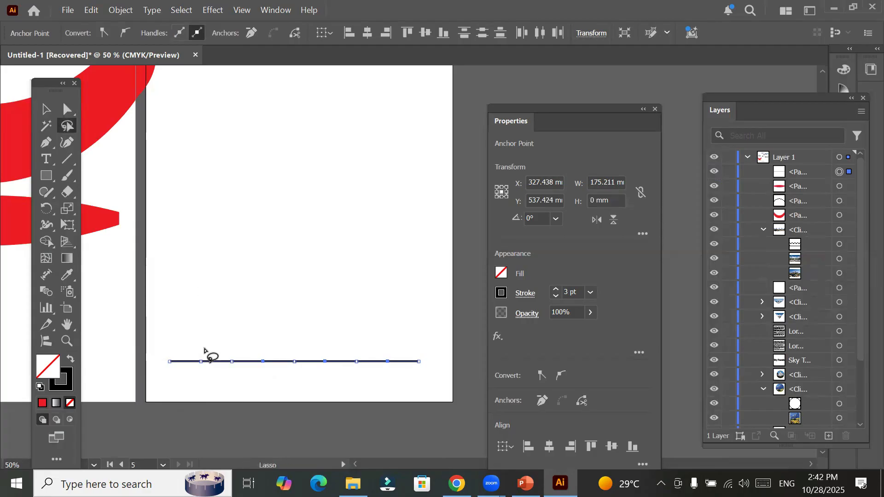
{"action": "mouse_move", "coordinate": [205, 348]}
{"action": "left_mouse_down"}
{"action": "mouse_move", "coordinate": [191, 357]}
{"action": "mouse_move", "coordinate": [205, 364]}
{"action": "mouse_move", "coordinate": [205, 351]}
{"action": "left_mouse_up"}
{"action": "left_click", "coordinate": [66, 111]}
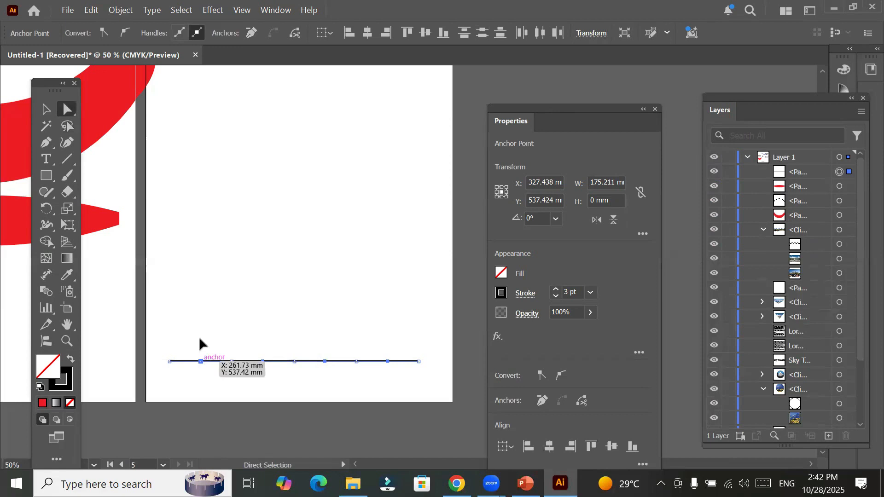
Step: Raise the selected anchors about 14 mm into zigzag peaks and round their corners to a radius of about 18.4 mm
{"action": "mouse_move", "coordinate": [200, 362]}
{"action": "left_mouse_down"}
{"action": "mouse_move", "coordinate": [197, 182]}
{"action": "mouse_move", "coordinate": [196, 345]}
{"action": "left_mouse_up"}
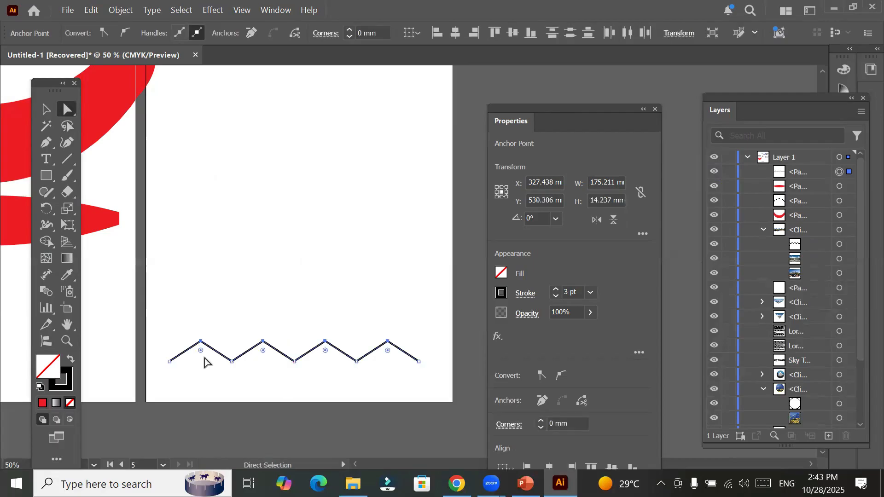
{"action": "left_click_drag", "start_coordinate": [263, 354], "coordinate": [262, 373]}
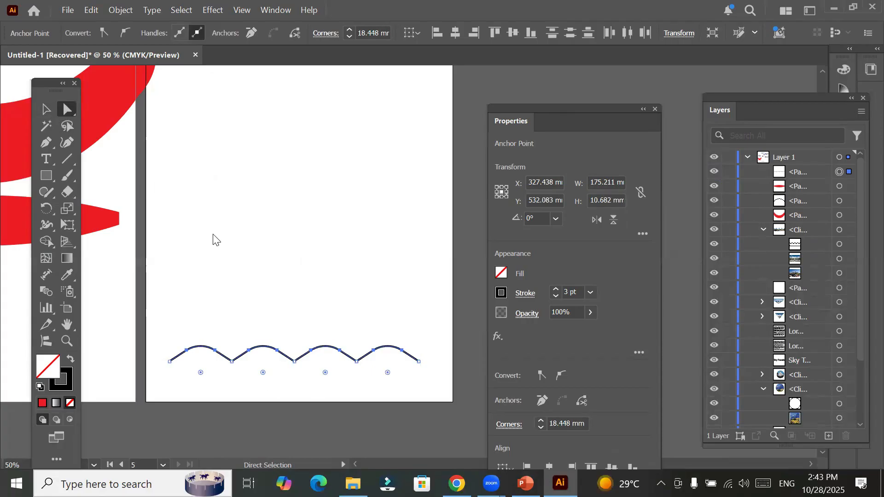
{"action": "left_click", "coordinate": [317, 368]}
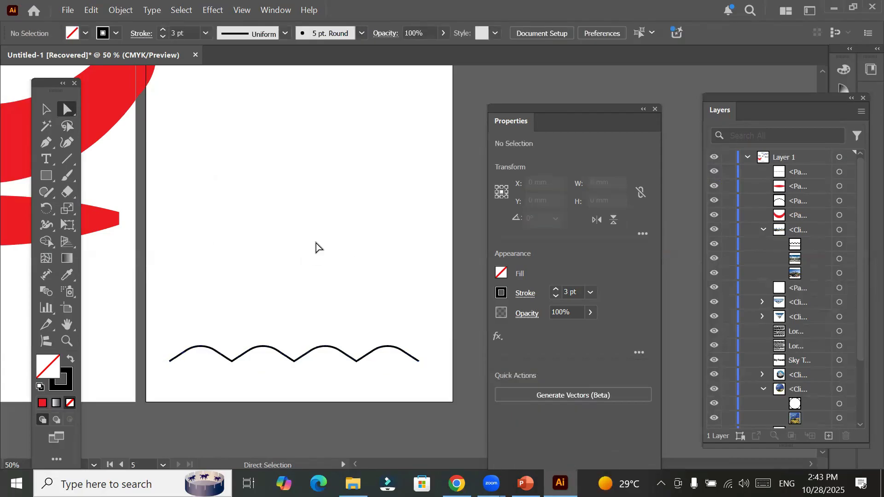
Step: Duplicate the rounded wave line upward at about 7.4 mm spacing, repeating the copy until twelve duplicates are stacked above the original
{"action": "left_click", "coordinate": [48, 115]}
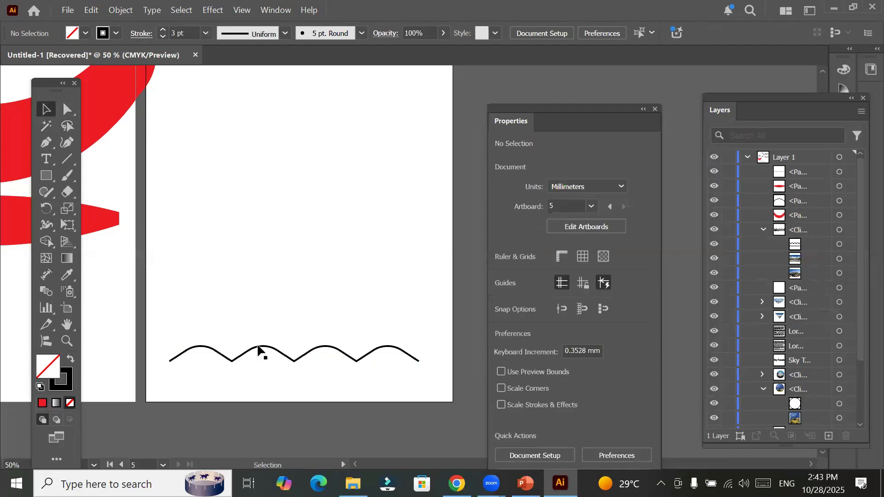
{"action": "left_click_drag", "start_coordinate": [257, 346], "coordinate": [257, 339]}
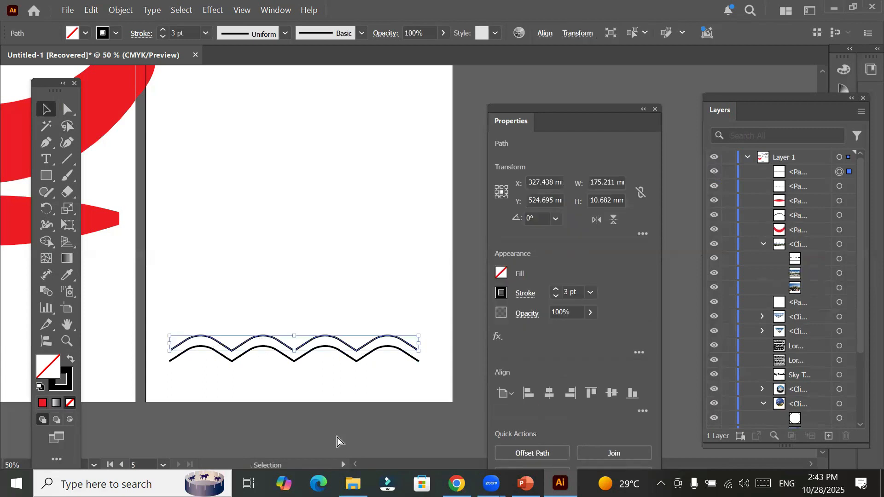
{"action": "key", "text": "ctrl+d"}
{"action": "key", "text": "ctrl+d"}
{"action": "key", "text": "ctrl+d"}
{"action": "key", "text": "ctrl+d"}
{"action": "key", "text": "ctrl+d"}
{"action": "key", "text": "ctrl+d"}
{"action": "key", "text": "ctrl+d"}
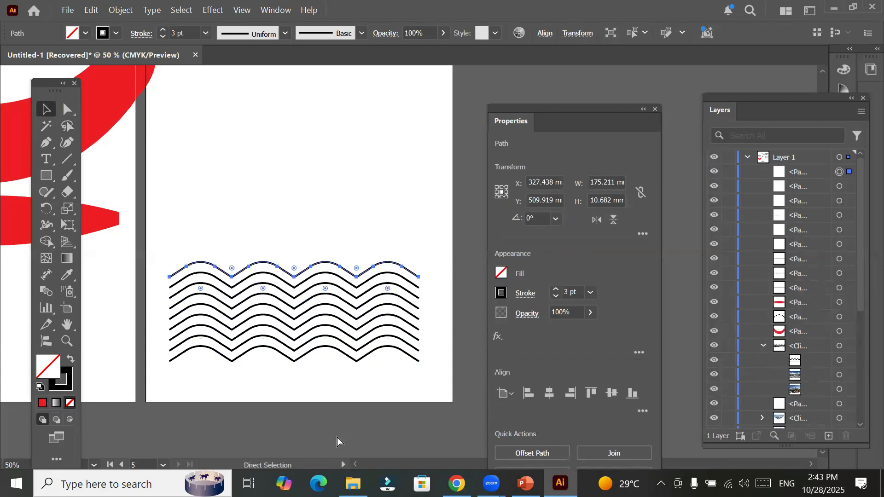
{"action": "key", "text": "ctrl+d"}
{"action": "key", "text": "ctrl+z"}
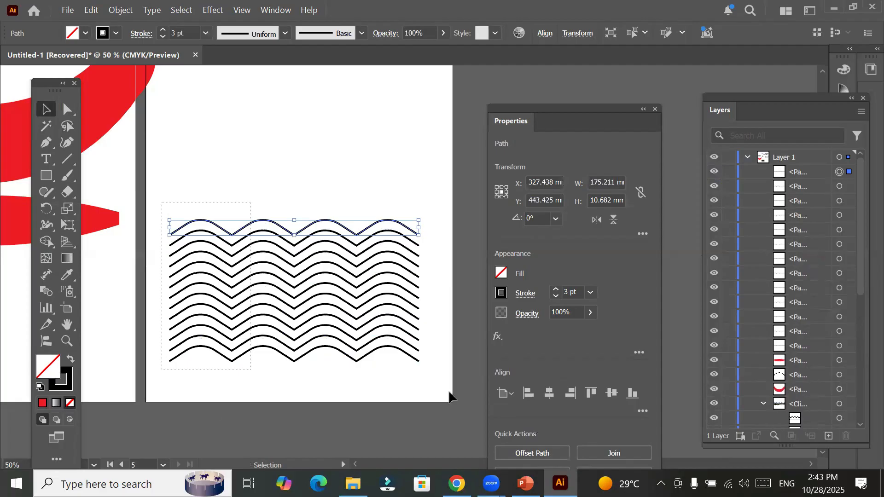
Step: Select all the stacked wave lines, change their stroke colour to cyan and deselect them
{"action": "left_click_drag", "start_coordinate": [449, 396], "coordinate": [450, 397]}
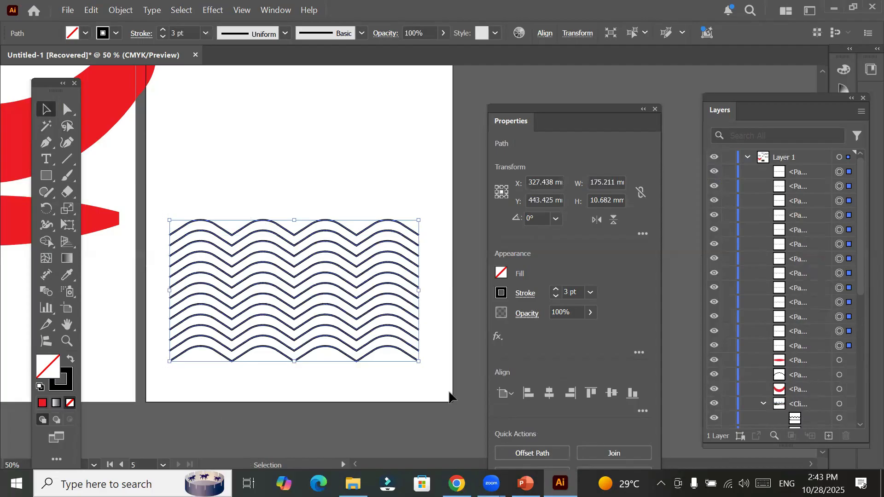
{"action": "left_click", "coordinate": [115, 34]}
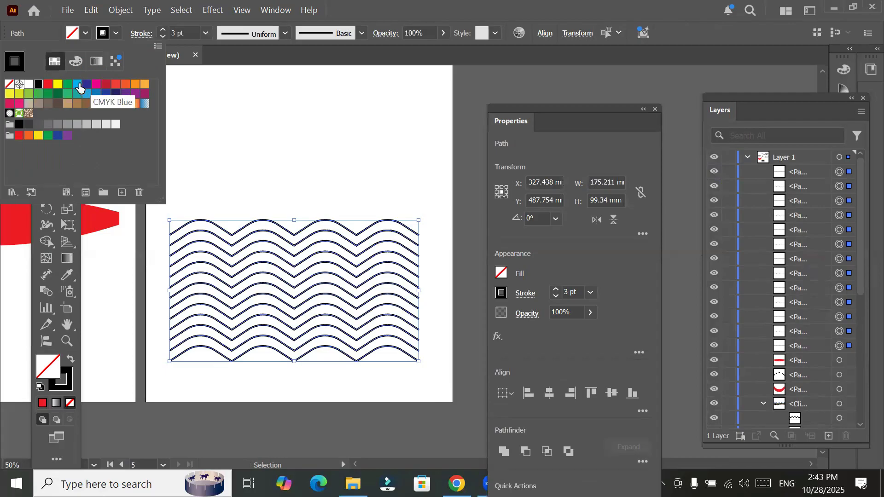
{"action": "left_click", "coordinate": [136, 103]}
{"action": "key", "text": "Escape"}
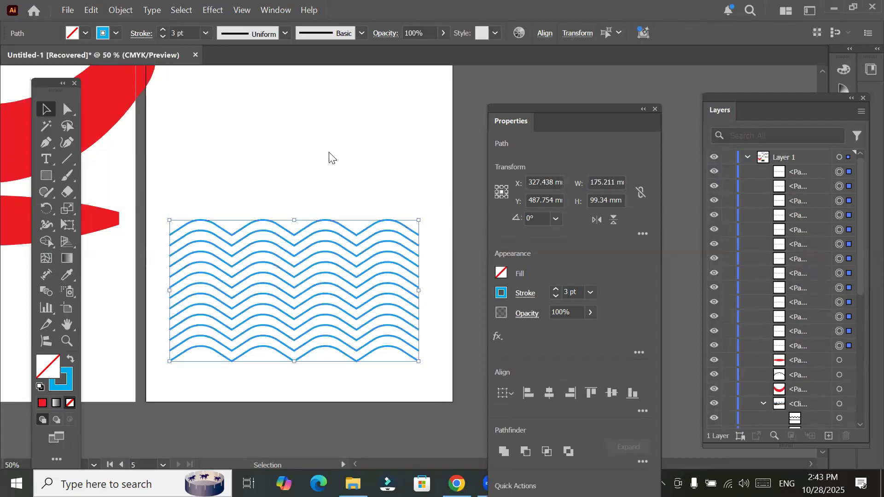
{"action": "key", "text": "ctrl+shift+a"}
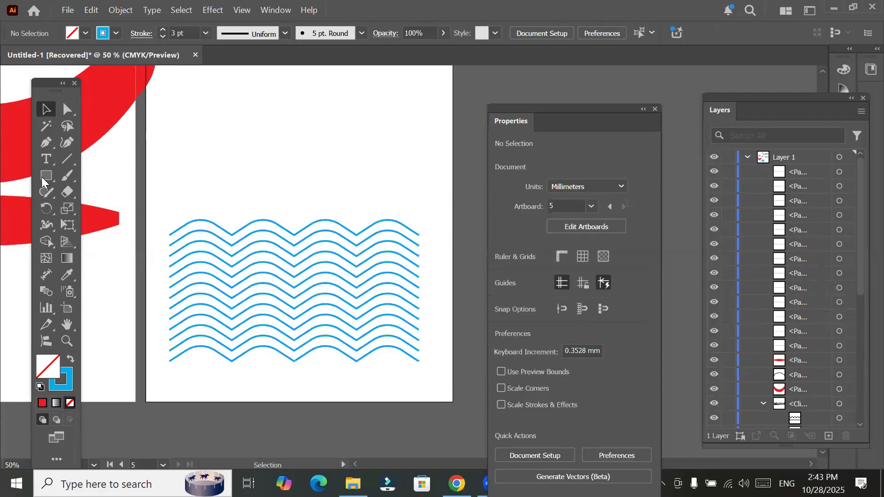
Step: Draw a circle about 146 mm in diameter over the waves and centre it horizontally on them, with its lower half overlapping the lines
{"action": "left_click", "coordinate": [43, 181]}
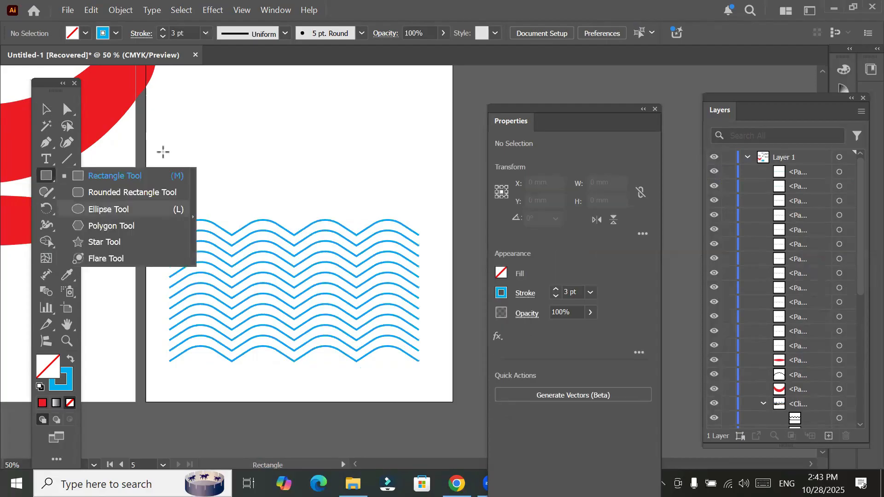
{"action": "key", "text": "l"}
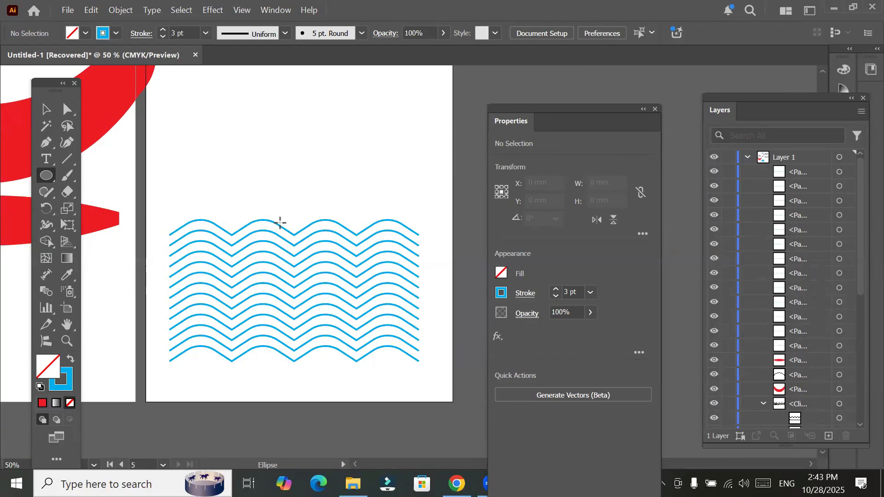
{"action": "left_click_drag", "start_coordinate": [205, 127], "coordinate": [358, 337]}
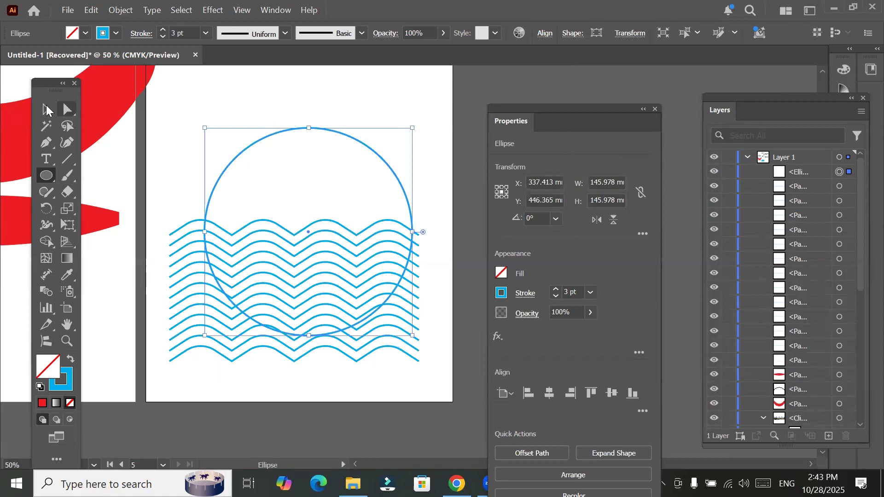
{"action": "left_click", "coordinate": [46, 110]}
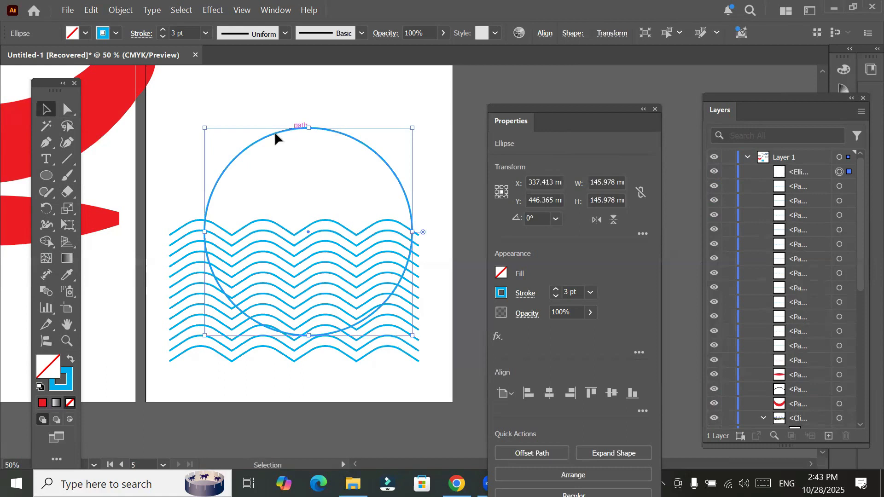
{"action": "left_click_drag", "start_coordinate": [302, 129], "coordinate": [278, 118]}
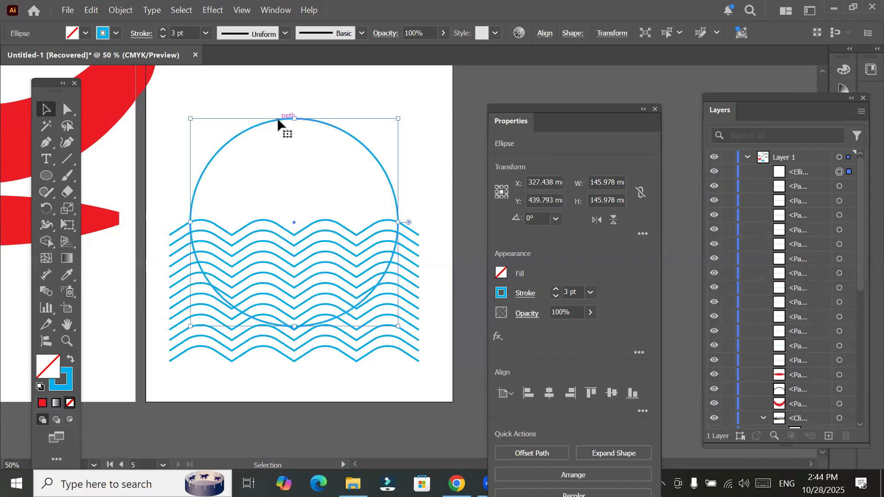
Step: Set the circle's stroke weight to 13 pt and its stroke colour to red, and deselect it
{"action": "triple_click", "coordinate": [161, 30]}
{"action": "double_click", "coordinate": [162, 30]}
{"action": "triple_click", "coordinate": [162, 30]}
{"action": "double_click", "coordinate": [162, 30]}
{"action": "left_click", "coordinate": [116, 33]}
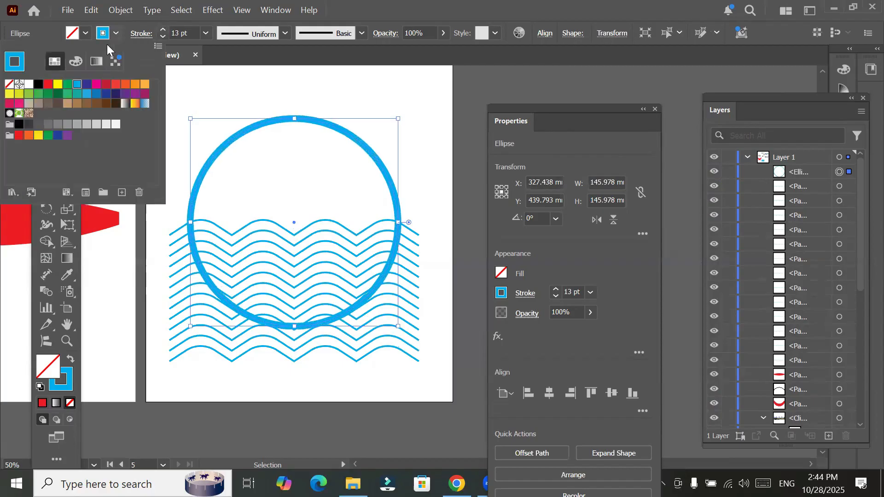
{"action": "left_click", "coordinate": [48, 84]}
{"action": "left_click", "coordinate": [340, 95]}
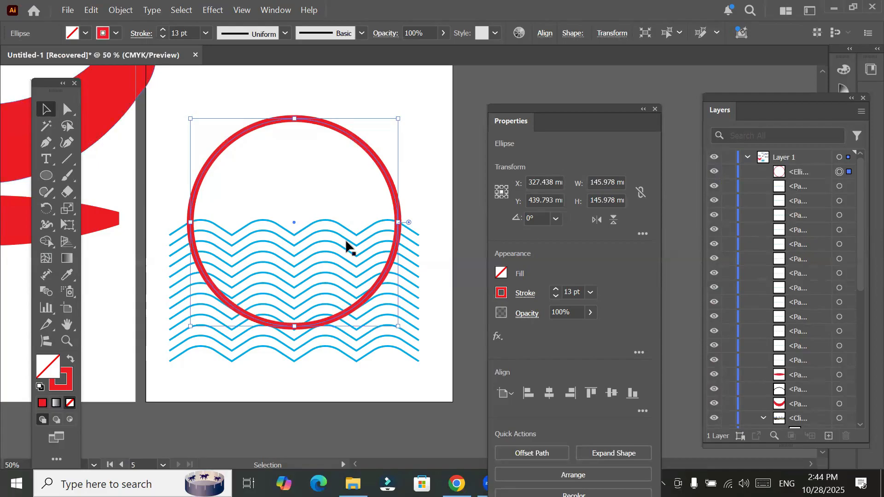
{"action": "left_click", "coordinate": [156, 197]}
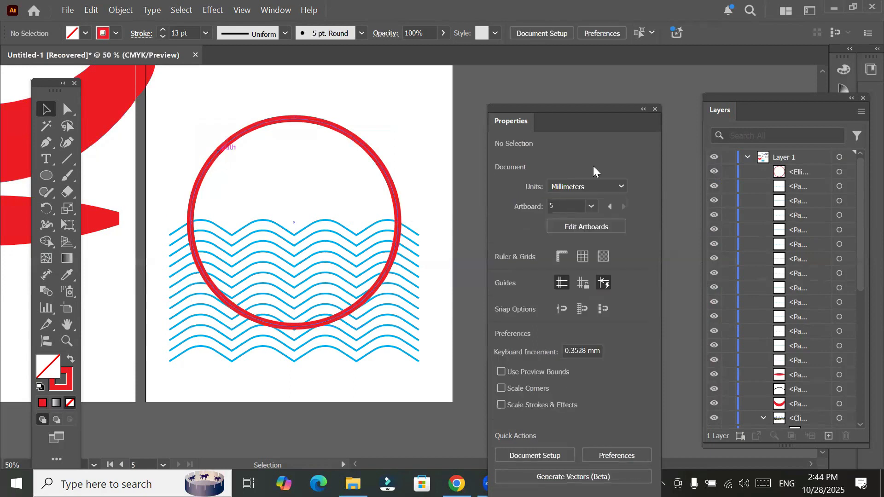
Step: Hide the circle temporarily, select all the wave lines and group them
{"action": "left_click", "coordinate": [713, 172]}
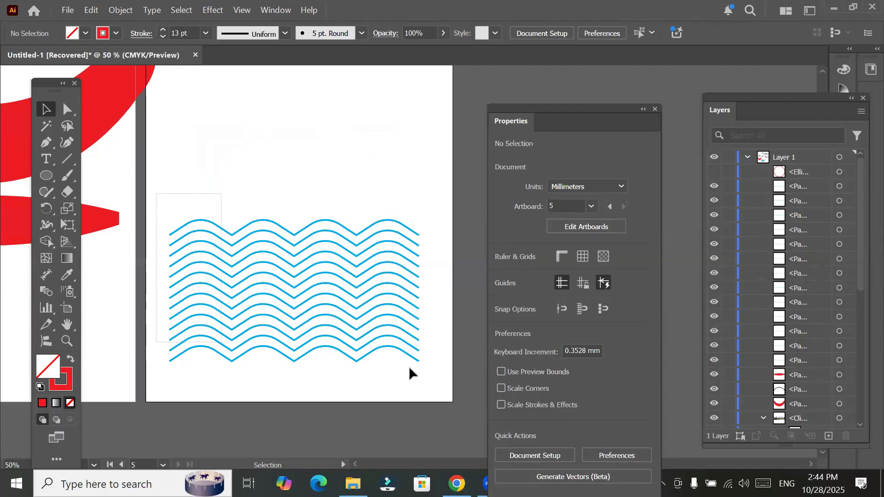
{"action": "left_click_drag", "start_coordinate": [156, 194], "coordinate": [440, 376]}
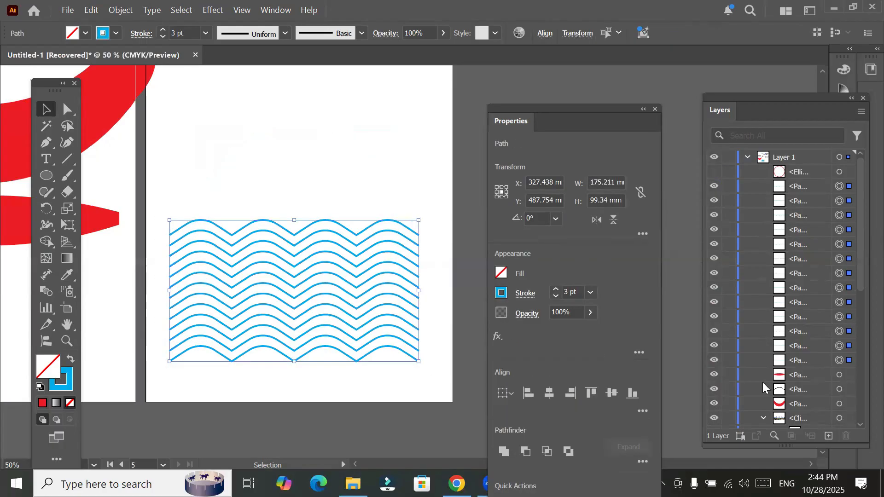
{"action": "left_click", "coordinate": [122, 11]}
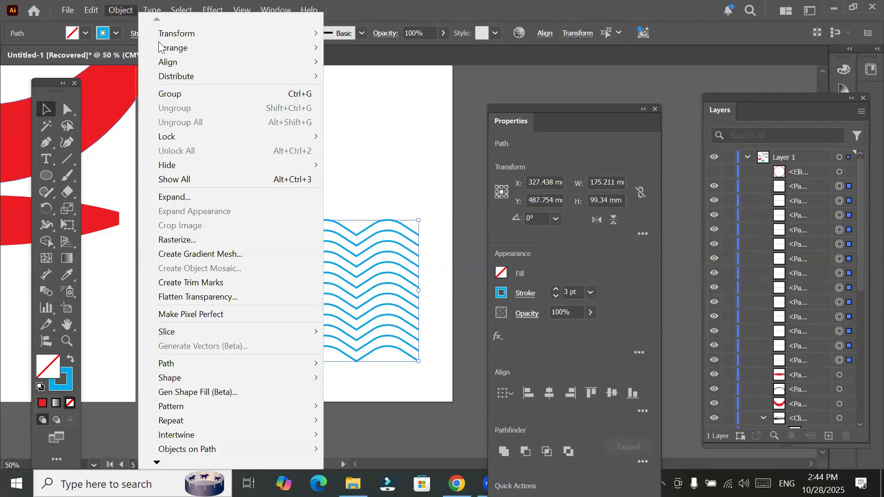
{"action": "left_click", "coordinate": [249, 95]}
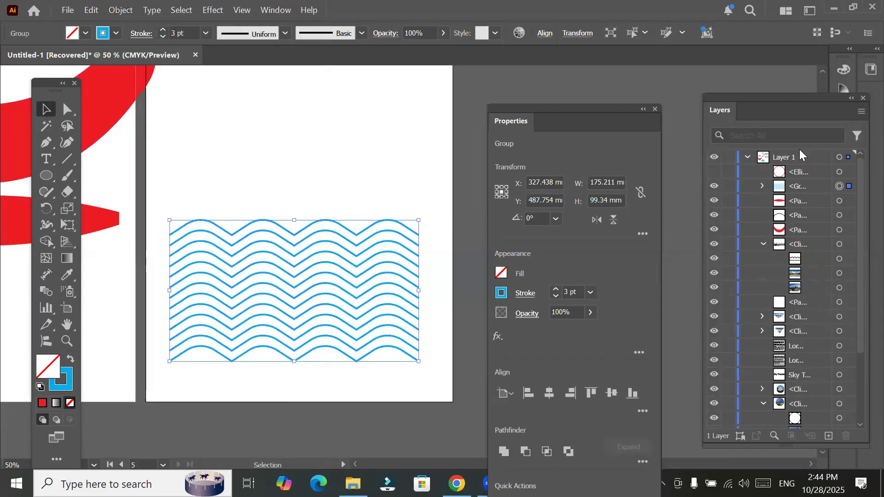
Step: Show the circle again and use it as a clipping mask for the grouped waves
{"action": "left_click", "coordinate": [839, 173]}
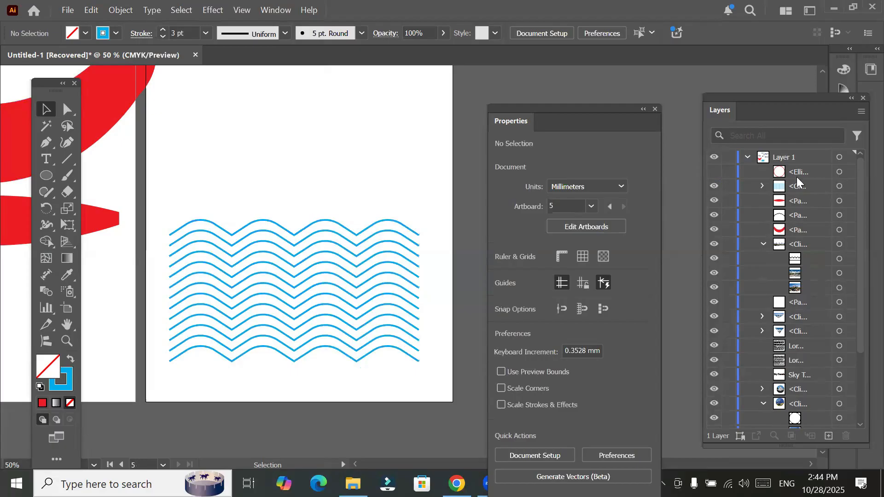
{"action": "left_click", "coordinate": [714, 172]}
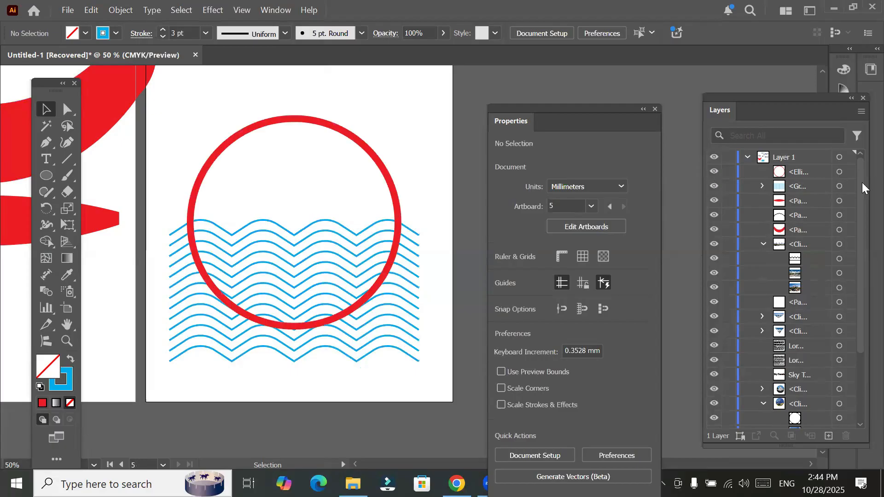
{"action": "left_click", "coordinate": [839, 172]}
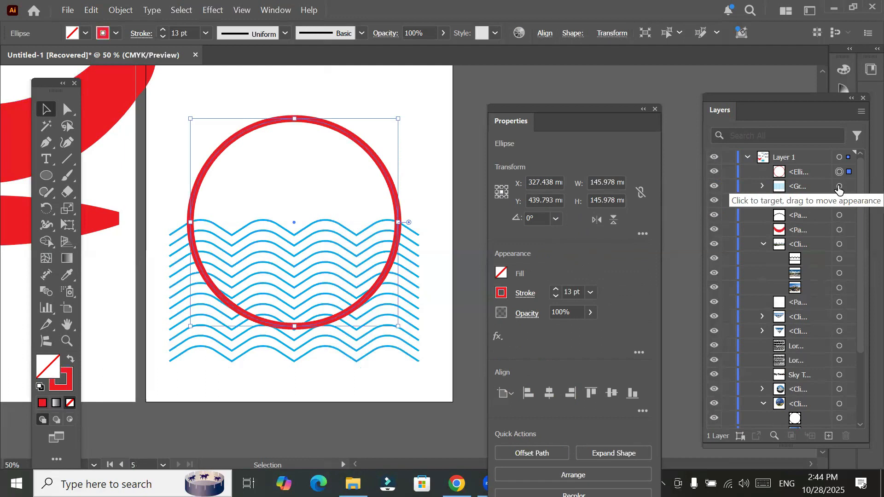
{"action": "left_click", "coordinate": [839, 186], "text": "shift"}
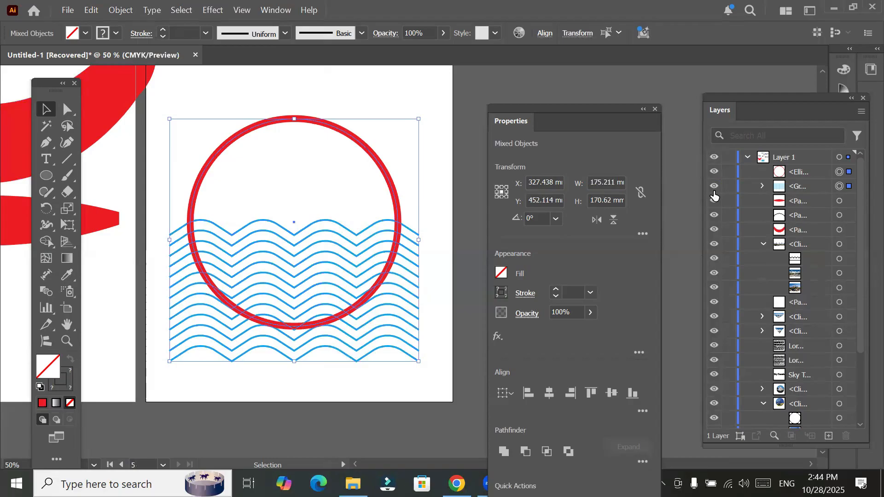
{"action": "key", "text": "ctrl+7"}
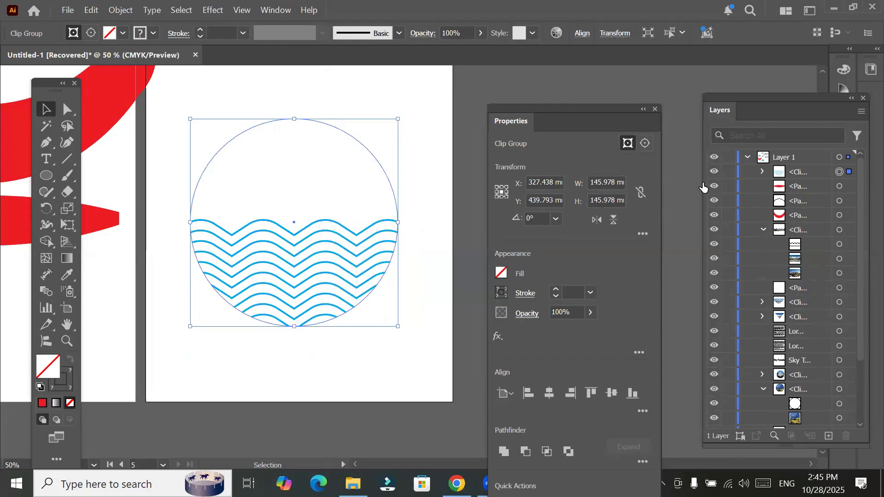
{"action": "left_click", "coordinate": [331, 373]}
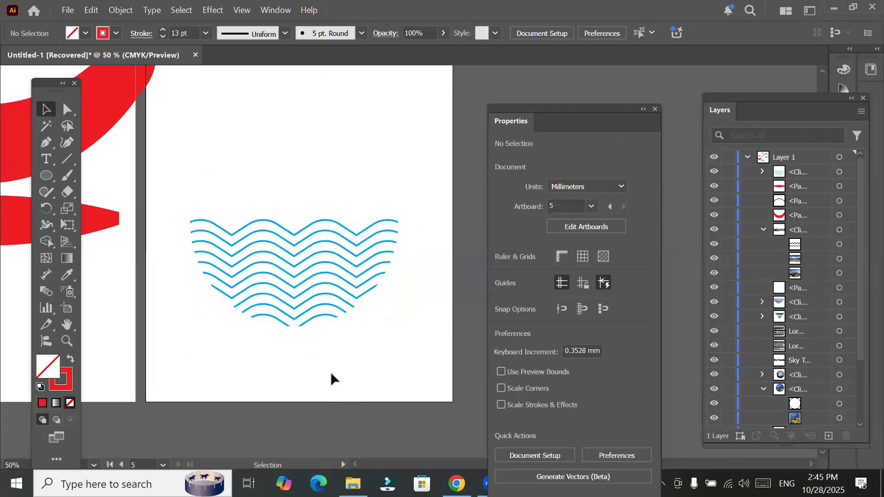
Step: Select the clipping circle inside the clip group and give it a 4 pt black stroke
{"action": "left_click", "coordinate": [761, 171]}
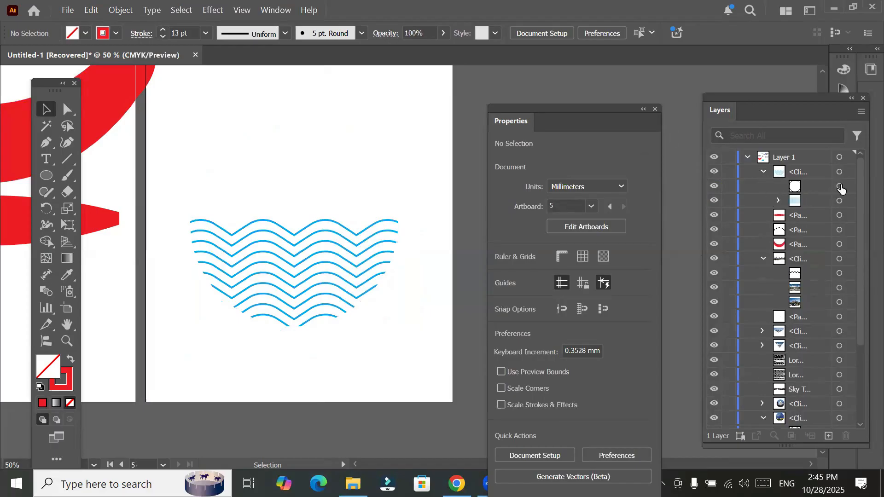
{"action": "left_click", "coordinate": [839, 187]}
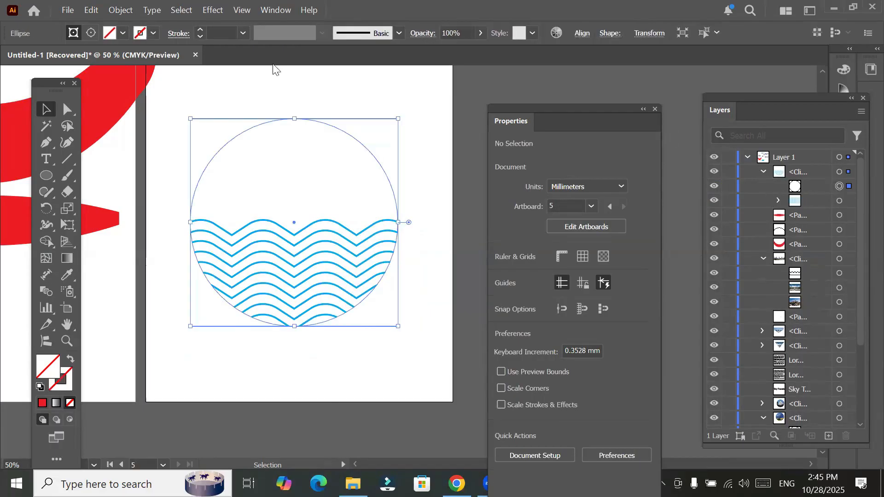
{"action": "left_click", "coordinate": [201, 31]}
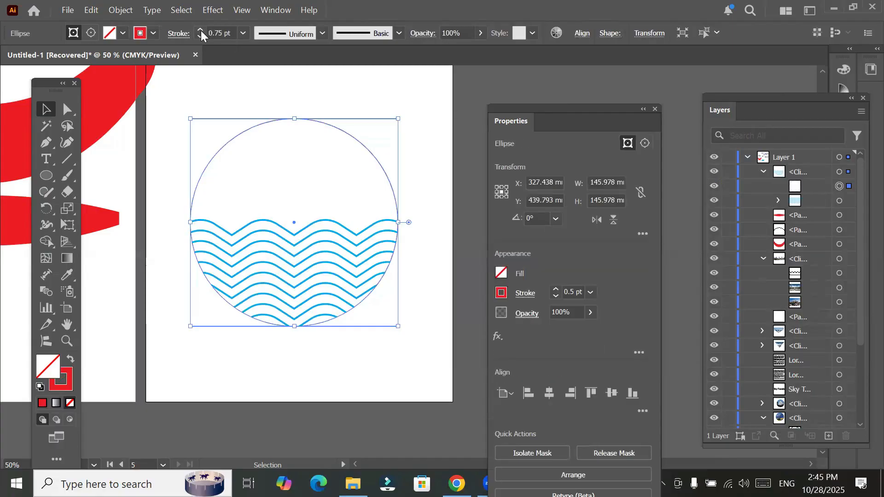
{"action": "left_click", "coordinate": [200, 30]}
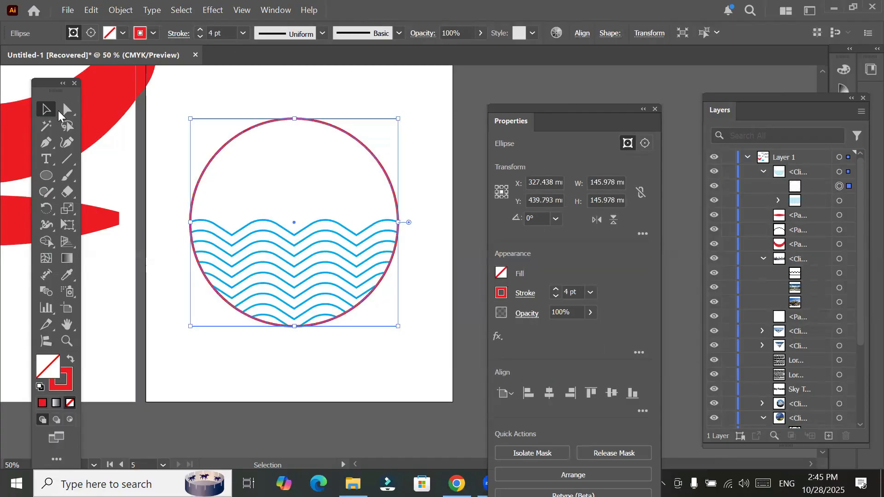
{"action": "left_click", "coordinate": [153, 34]}
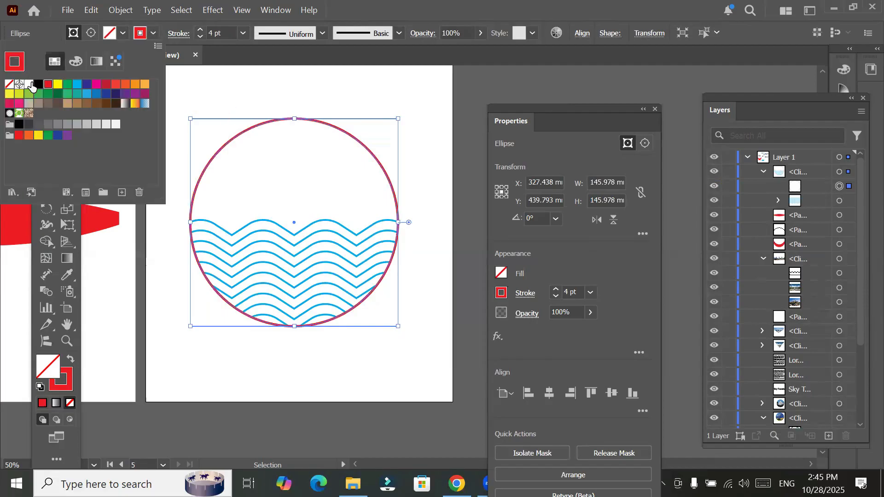
{"action": "left_click", "coordinate": [39, 84]}
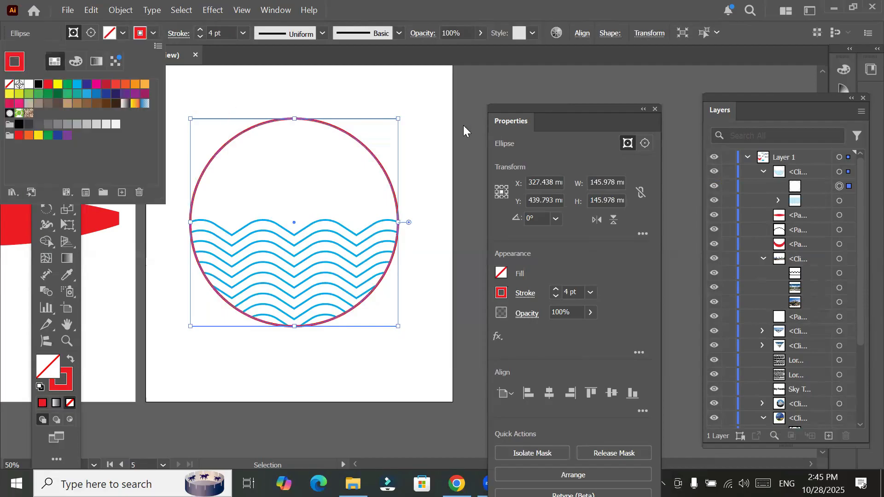
{"action": "left_click", "coordinate": [427, 130]}
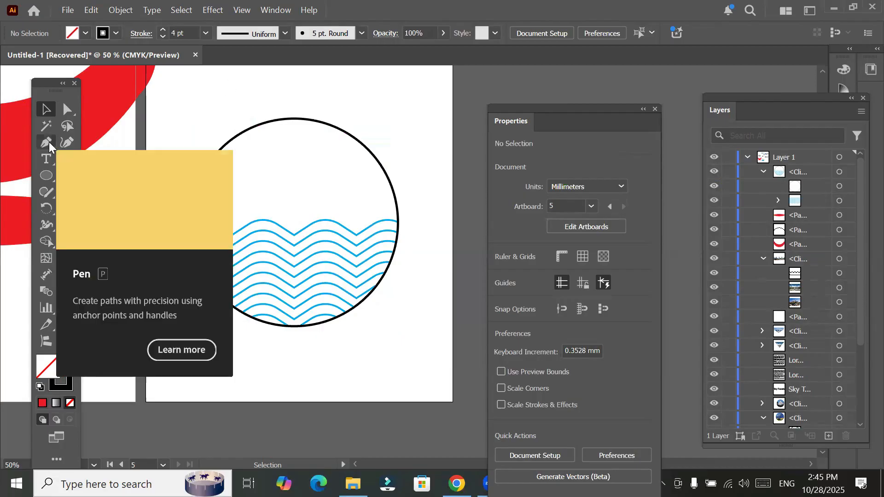
Step: Add three blank Letter-size artboards in a row after the artboard holding the wave circle
{"action": "left_click", "coordinate": [48, 142]}
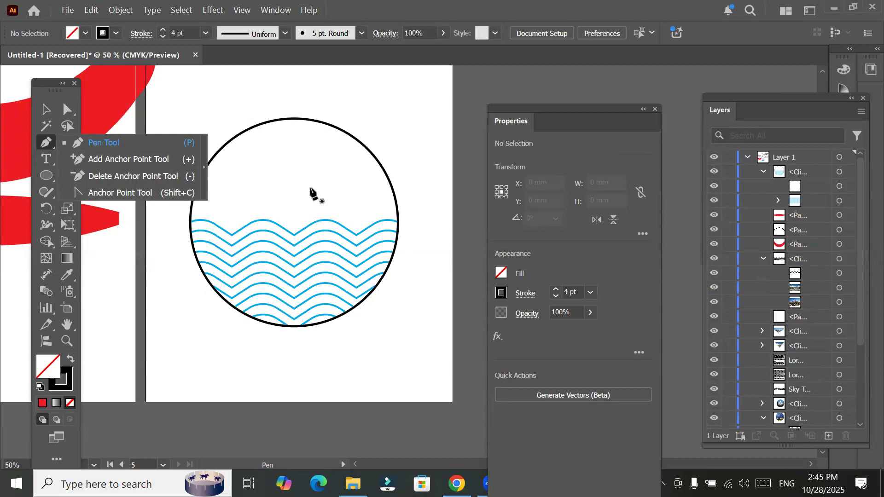
{"action": "left_click", "coordinate": [198, 326]}
{"action": "scroll", "coordinate": [198, 327], "scroll_direction": "down", "scroll_amount": 2}
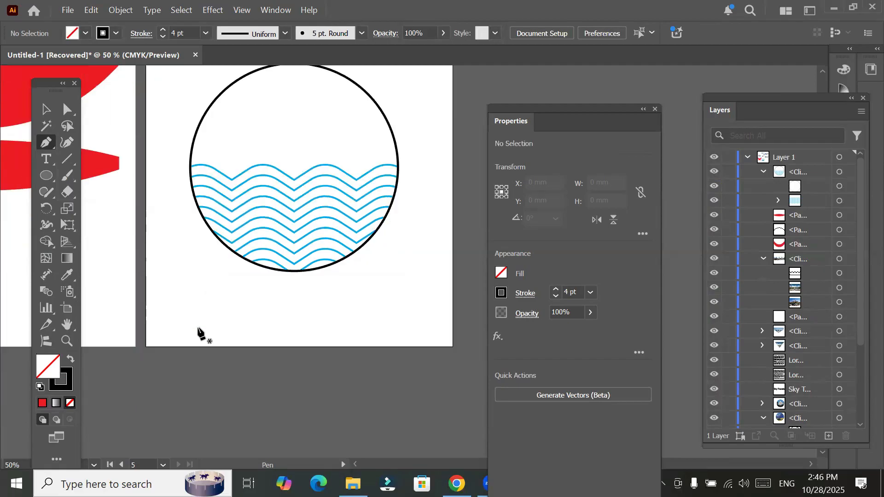
{"action": "scroll", "coordinate": [198, 328], "scroll_direction": "down", "scroll_amount": 4}
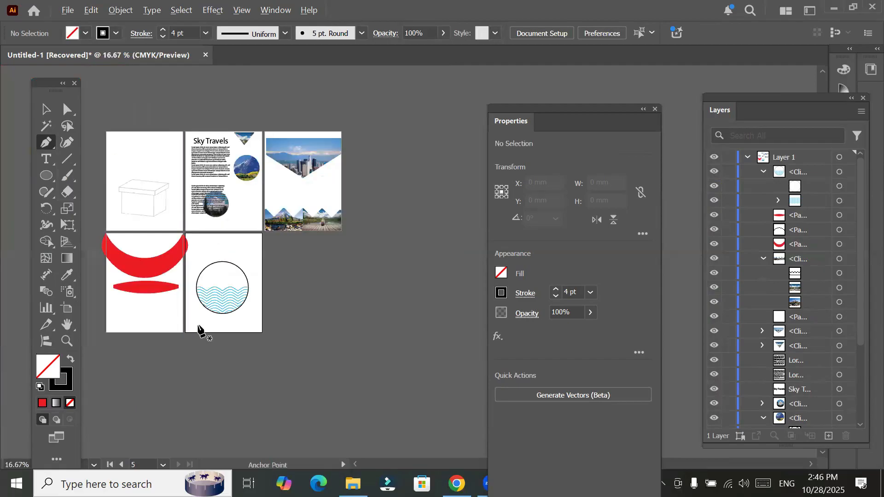
{"action": "left_click", "coordinate": [68, 309]}
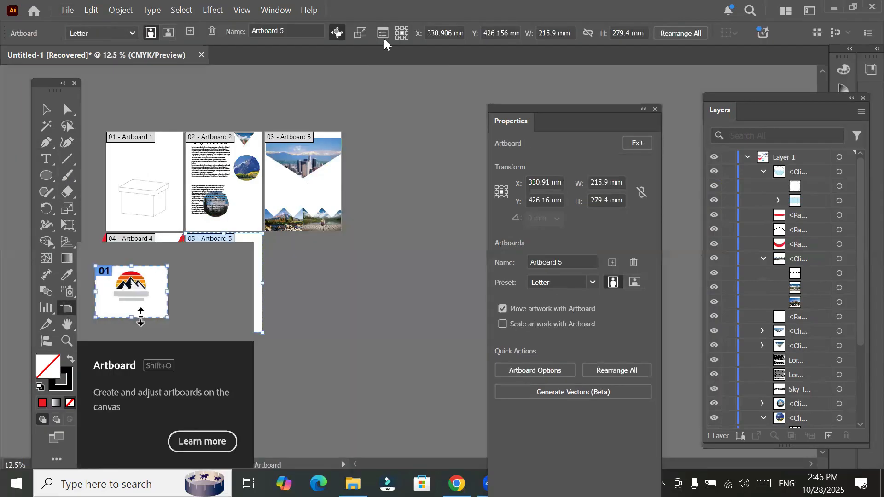
{"action": "left_click", "coordinate": [191, 30]}
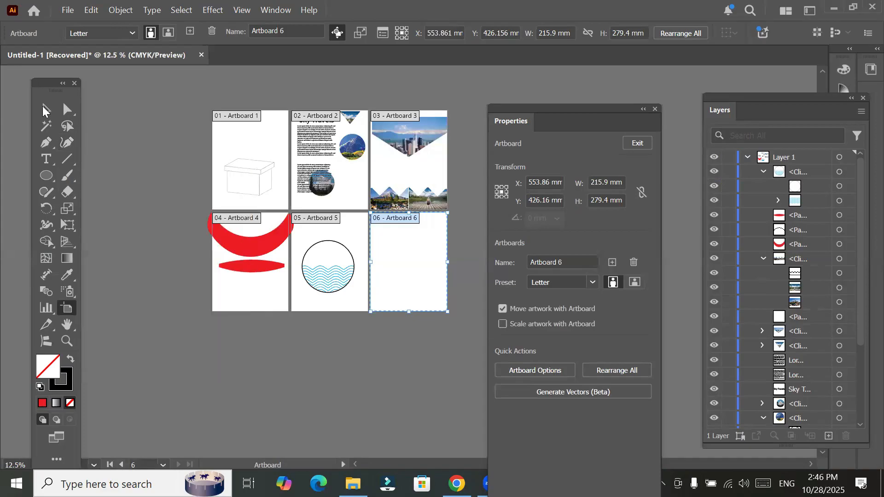
{"action": "left_click", "coordinate": [189, 32]}
{"action": "left_click", "coordinate": [189, 31]}
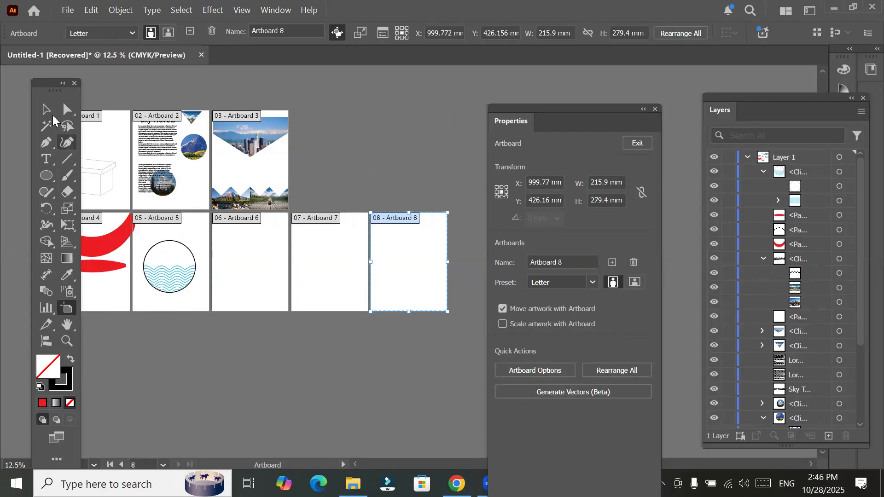
{"action": "key", "text": "v"}
Step: Draw a tall, narrow ellipse about 36 mm wide and 147 mm high on the first new artboard
{"action": "left_click", "coordinate": [225, 251]}
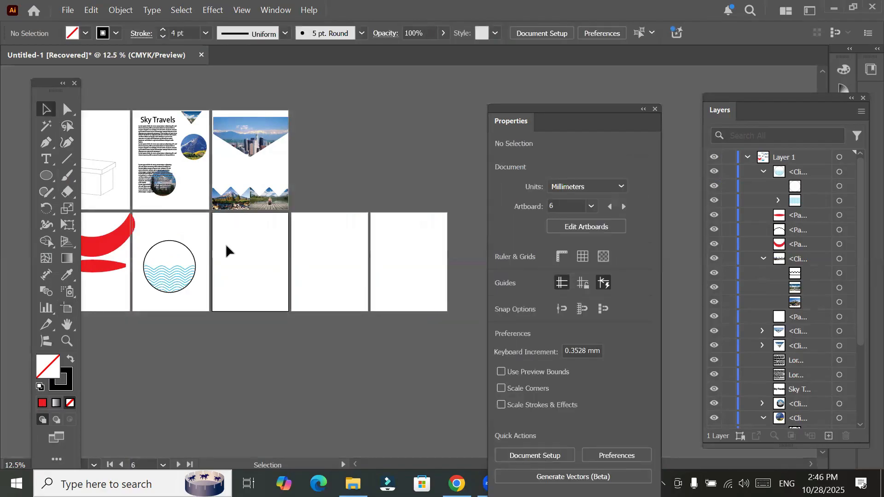
{"action": "key", "text": "a"}
{"action": "key", "text": "ctrl+0"}
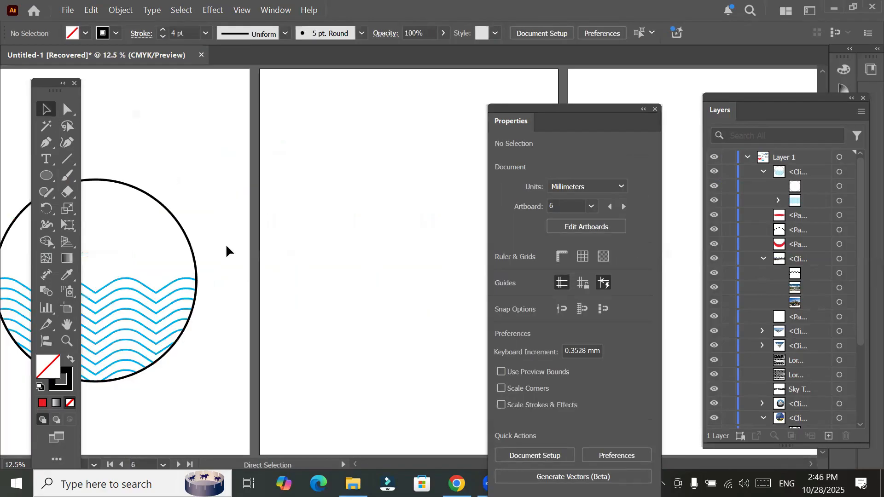
{"action": "left_click_drag", "start_coordinate": [345, 247], "coordinate": [251, 231]}
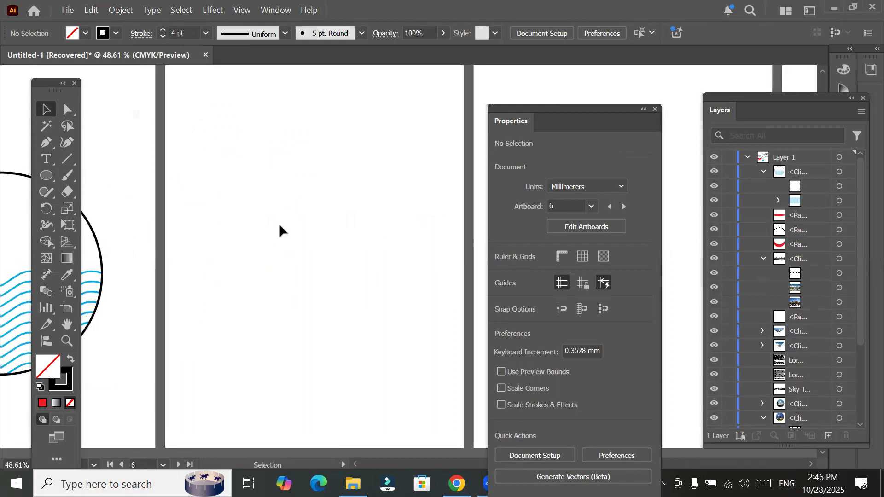
{"action": "scroll", "coordinate": [279, 223], "scroll_direction": "down", "scroll_amount": 1}
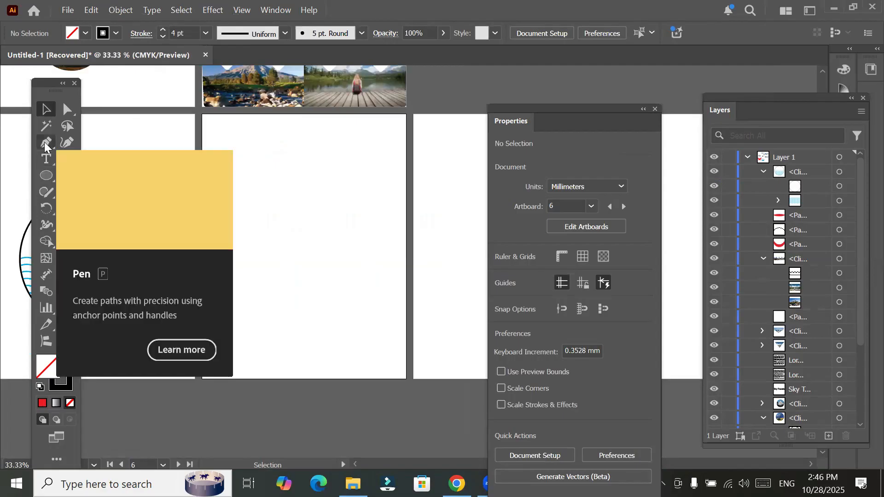
{"action": "left_click", "coordinate": [44, 143]}
{"action": "right_click", "coordinate": [45, 142]}
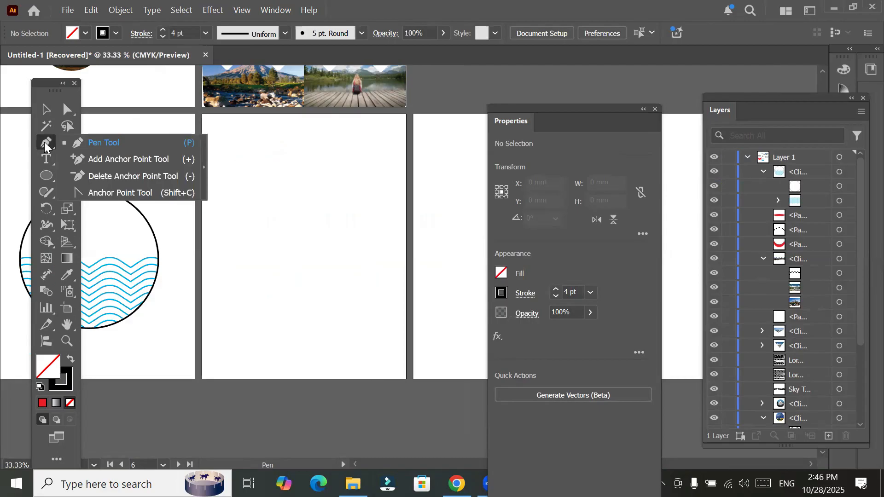
{"action": "left_click", "coordinate": [46, 174]}
{"action": "left_click_drag", "start_coordinate": [260, 165], "coordinate": [294, 303]}
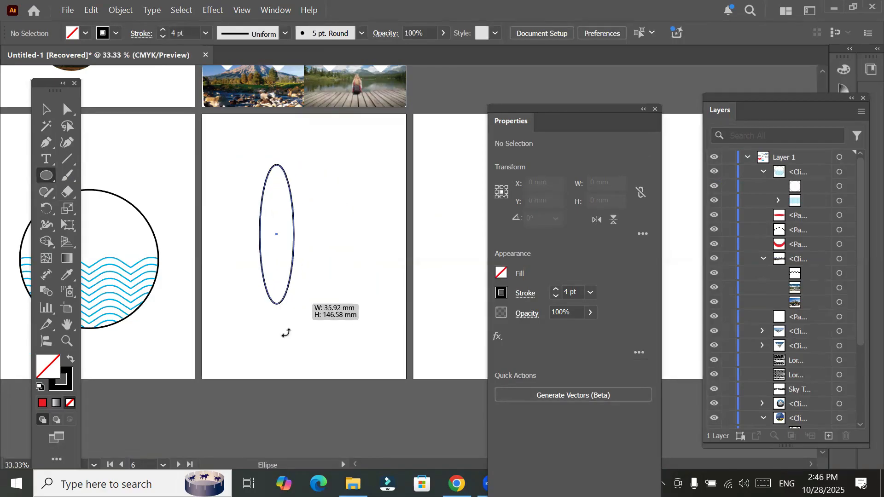
Step: Move the ellipse right and slightly up, just past the middle of its artboard
{"action": "left_click", "coordinate": [47, 112]}
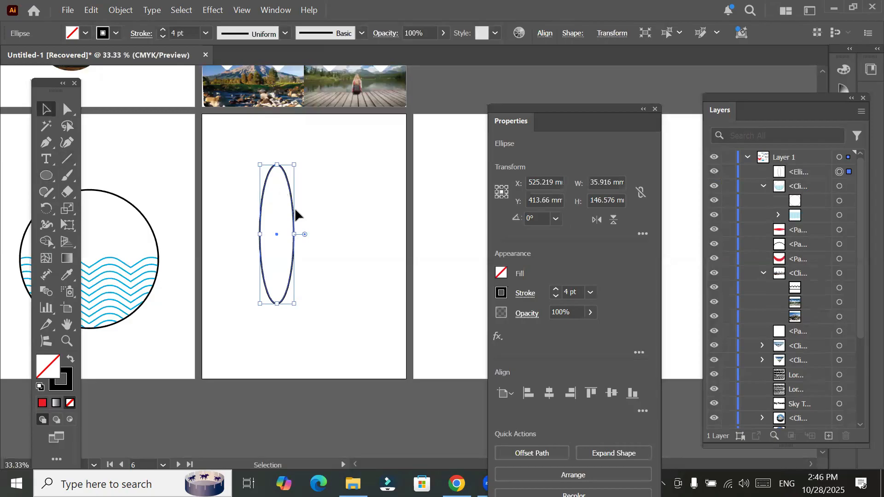
{"action": "left_click_drag", "start_coordinate": [291, 214], "coordinate": [330, 209]}
{"action": "left_click_drag", "start_coordinate": [302, 295], "coordinate": [302, 295]}
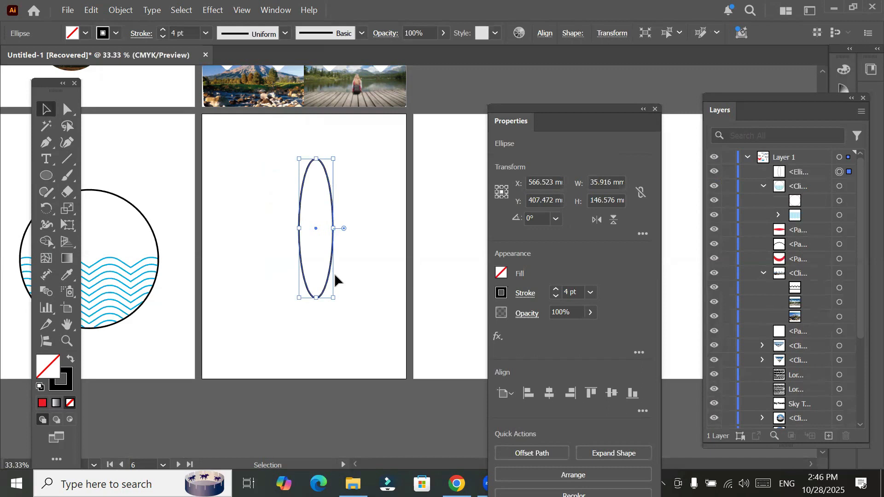
Step: Convert the ellipse's bottom and top anchor points to sharp corners with the Anchor Point tool
{"action": "left_click", "coordinate": [43, 142]}
{"action": "left_click_drag", "start_coordinate": [44, 143], "coordinate": [115, 189]}
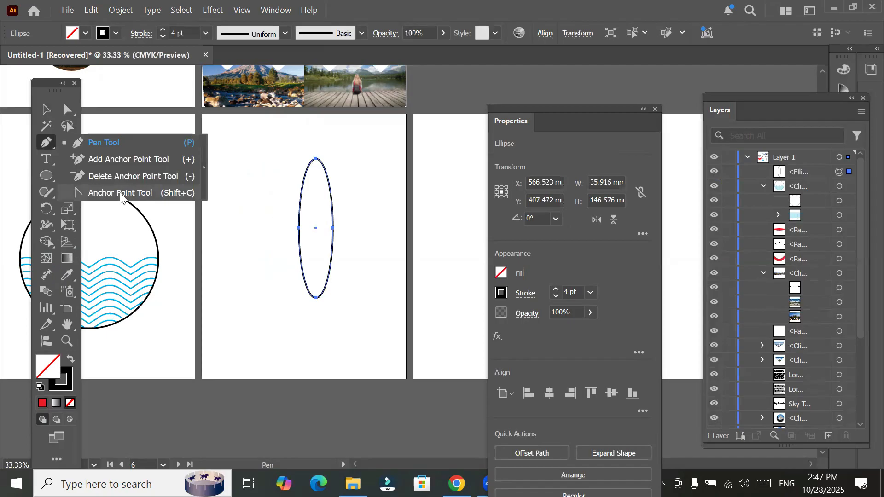
{"action": "left_click", "coordinate": [120, 193]}
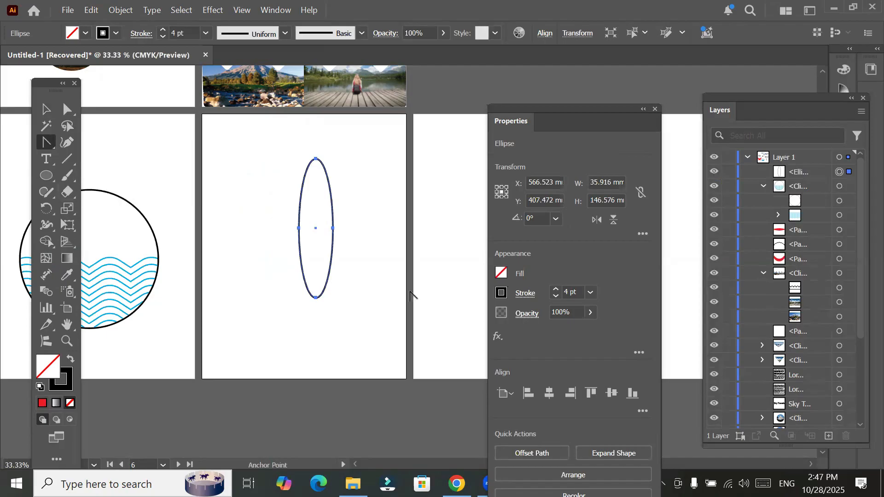
{"action": "left_click", "coordinate": [315, 297]}
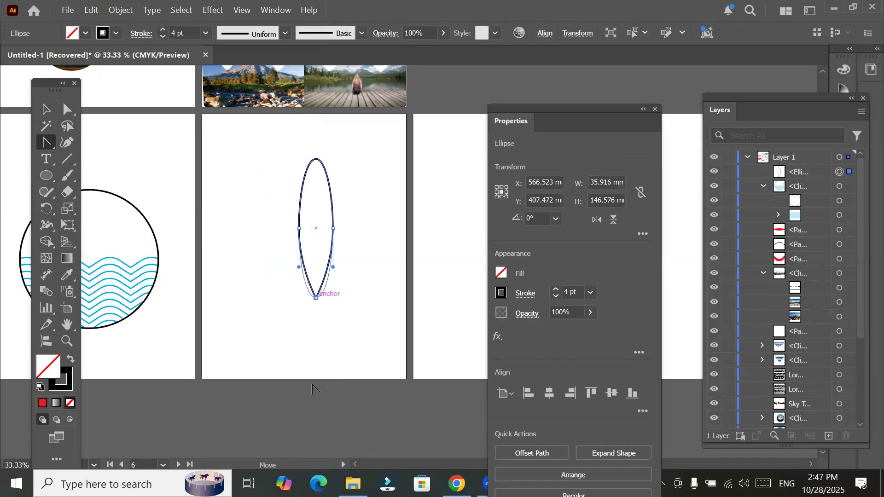
{"action": "left_click", "coordinate": [315, 160]}
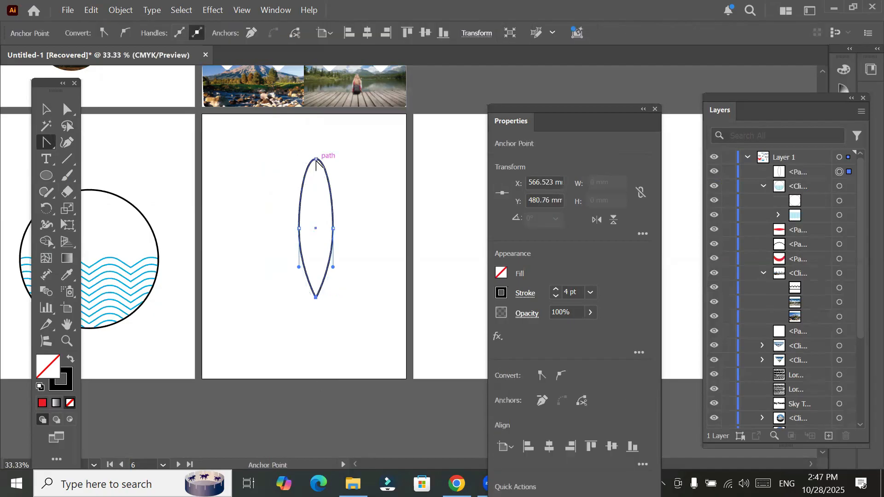
{"action": "left_click", "coordinate": [316, 160]}
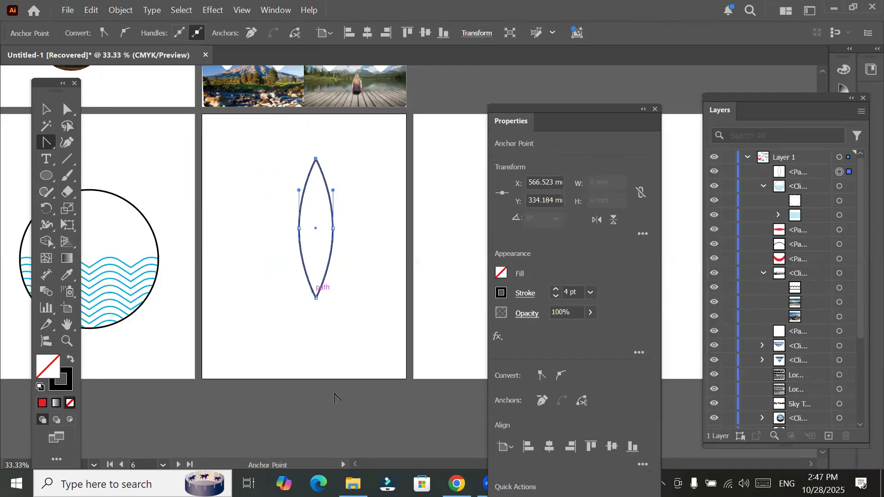
Step: Convert the shape's two side anchors to corners and pull long horizontal curve handles out of its top anchor
{"action": "left_click", "coordinate": [332, 228]}
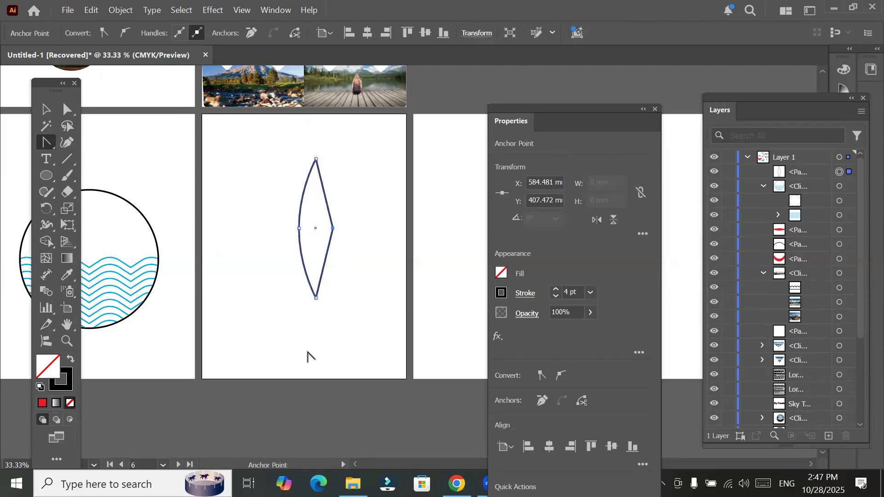
{"action": "left_click", "coordinate": [299, 227]}
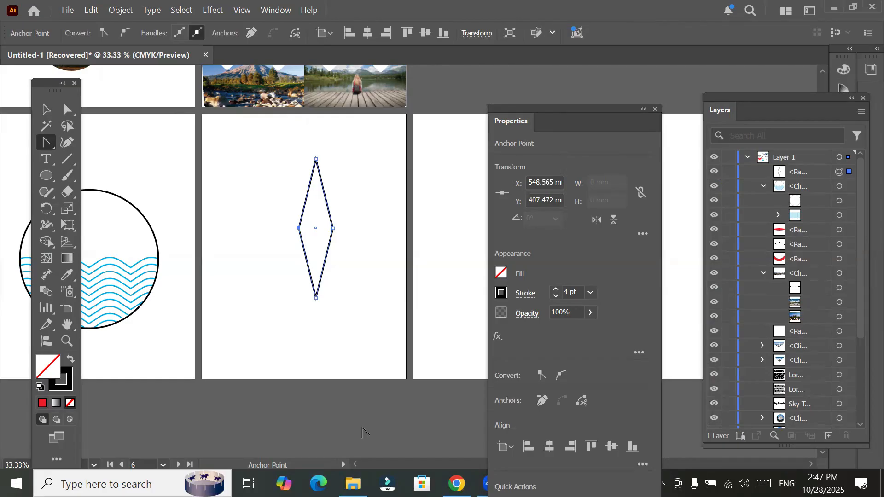
{"action": "left_click", "coordinate": [45, 142]}
{"action": "left_click_drag", "start_coordinate": [317, 157], "coordinate": [434, 158]}
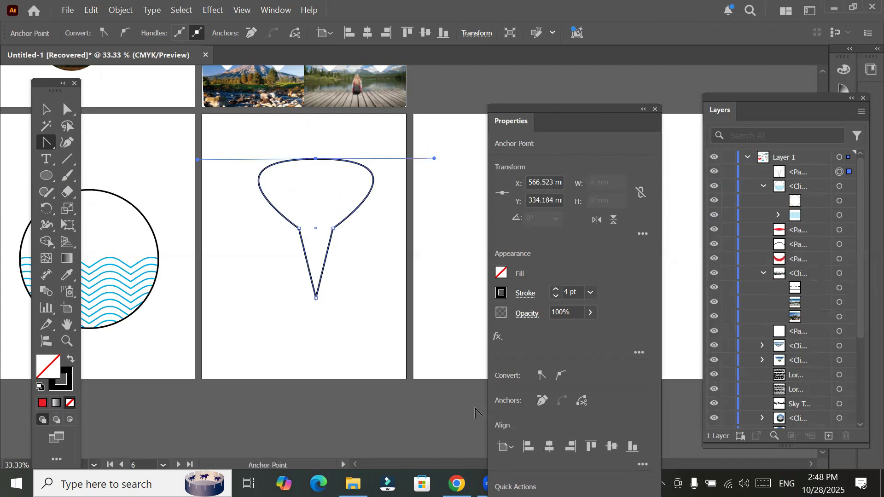
Step: Draw a rectangle about 117 mm by 102 mm in the middle of the second new artboard
{"action": "key", "text": "space"}
{"action": "left_click_drag", "start_coordinate": [346, 312], "coordinate": [115, 300]}
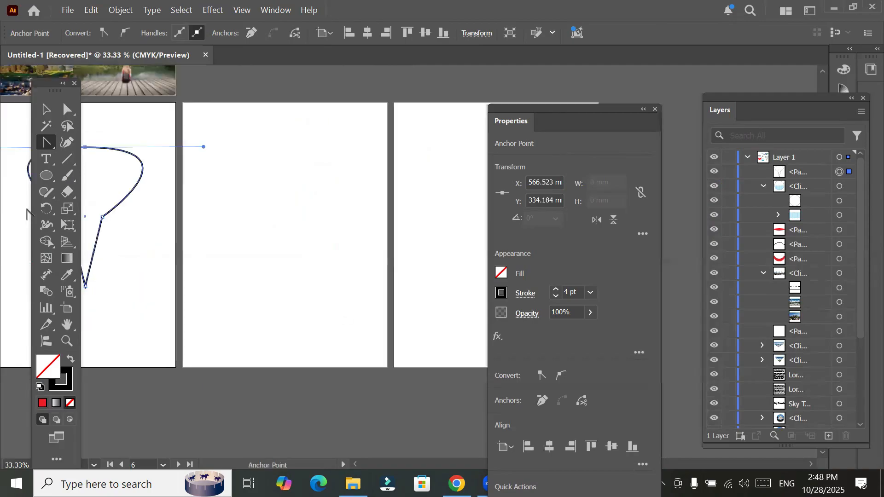
{"action": "left_click", "coordinate": [38, 177]}
{"action": "right_click", "coordinate": [40, 177]}
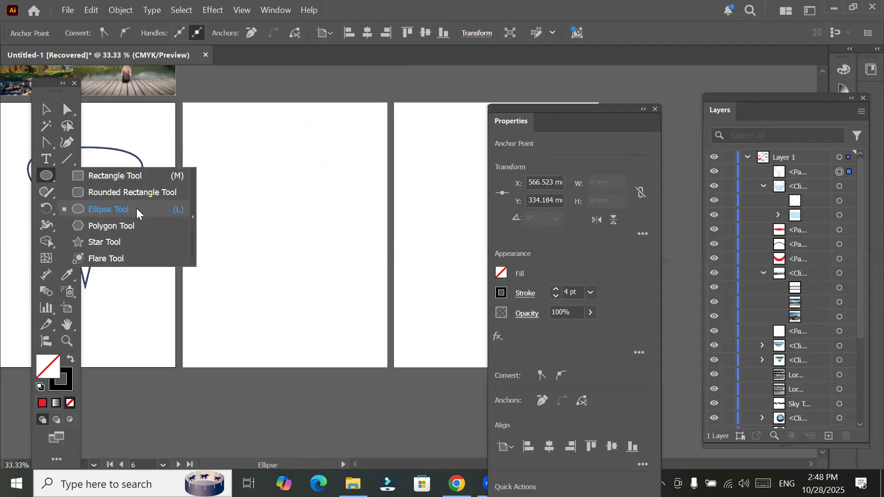
{"action": "left_click", "coordinate": [126, 175]}
{"action": "left_click_drag", "start_coordinate": [237, 177], "coordinate": [348, 273]}
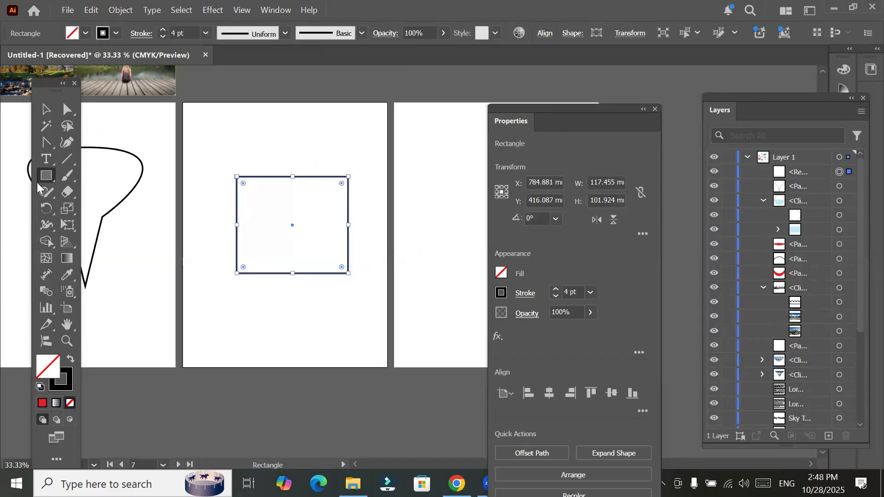
Step: Curve the rectangle's lower-left and upper-right corners with the Anchor Point tool, and convert both back to sharp corners
{"action": "left_click", "coordinate": [46, 143]}
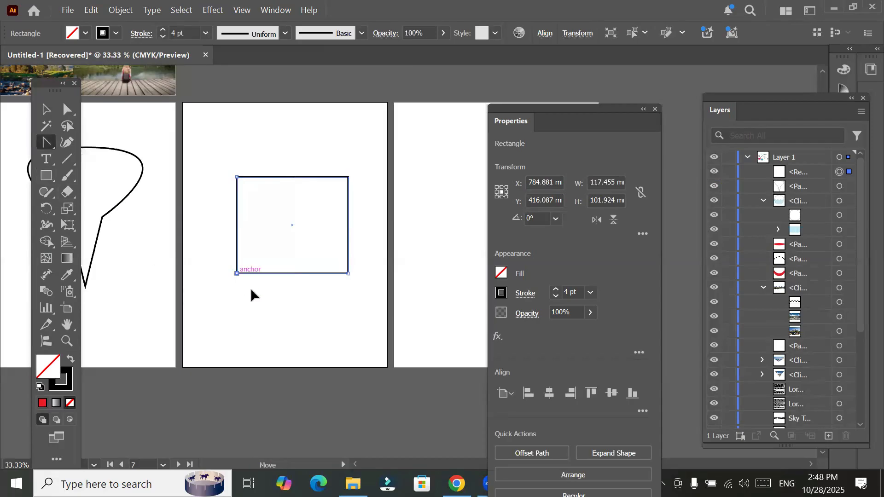
{"action": "left_click_drag", "start_coordinate": [237, 273], "coordinate": [192, 226]}
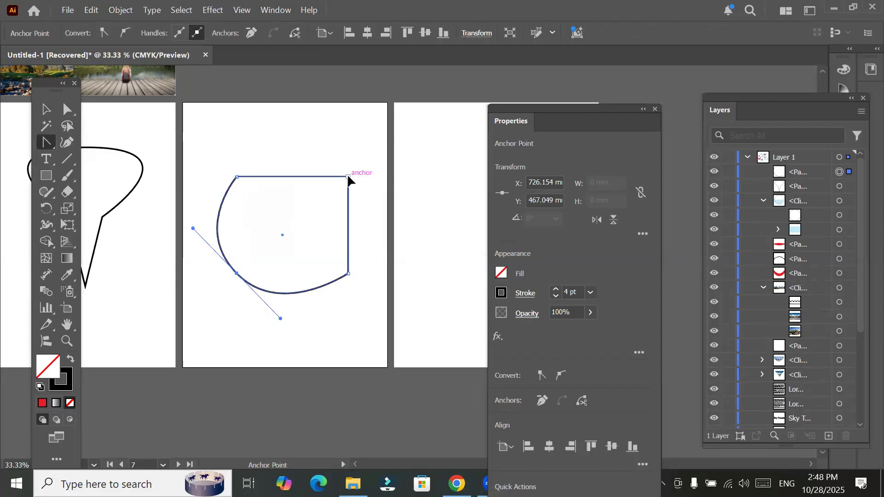
{"action": "left_click_drag", "start_coordinate": [348, 177], "coordinate": [469, 329]}
{"action": "left_click_drag", "start_coordinate": [446, 297], "coordinate": [384, 215]}
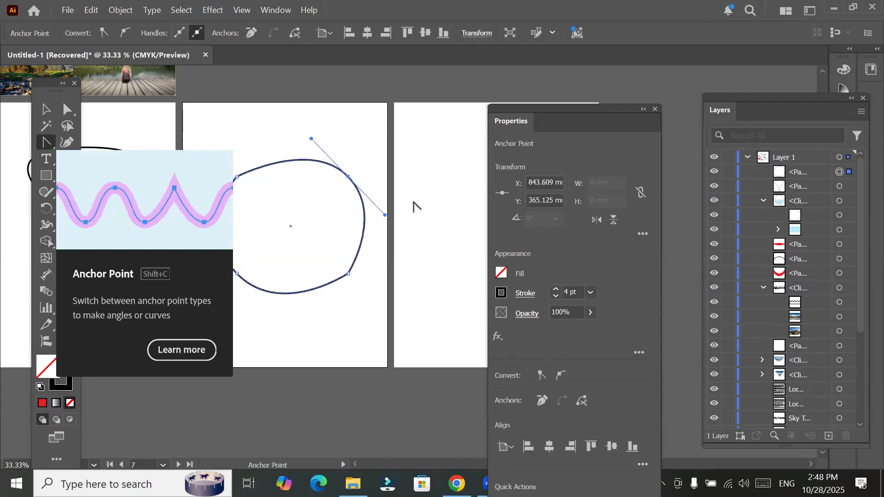
{"action": "left_click", "coordinate": [348, 177]}
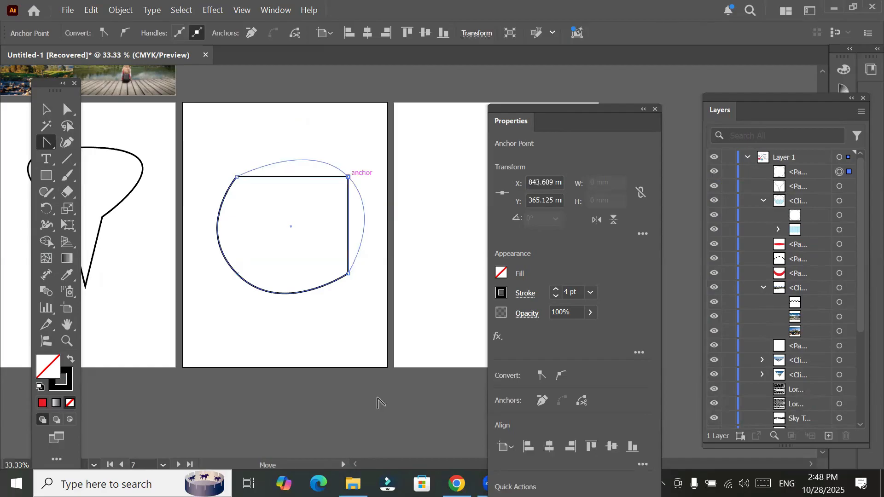
{"action": "left_click", "coordinate": [236, 273]}
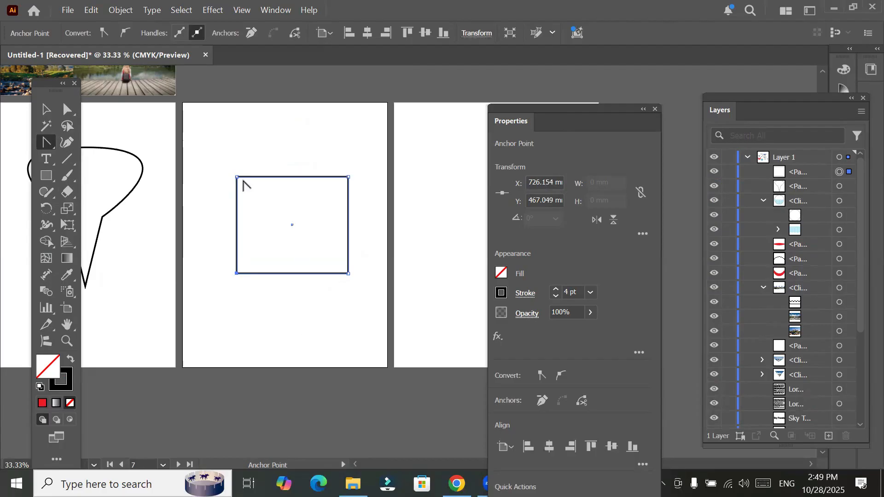
Step: Pull the rectangle's upper-left corner into a wide curve and convert it back to a sharp corner
{"action": "left_click_drag", "start_coordinate": [237, 176], "coordinate": [243, 170]}
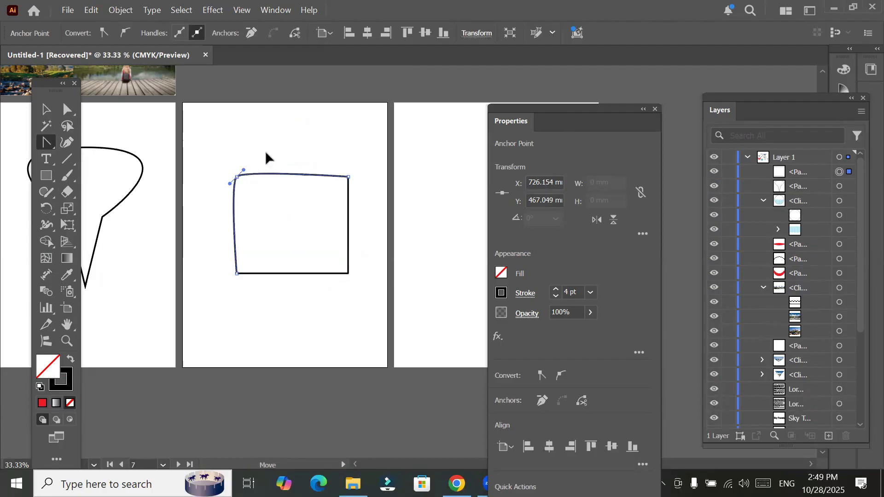
{"action": "left_click_drag", "start_coordinate": [299, 128], "coordinate": [317, 108]}
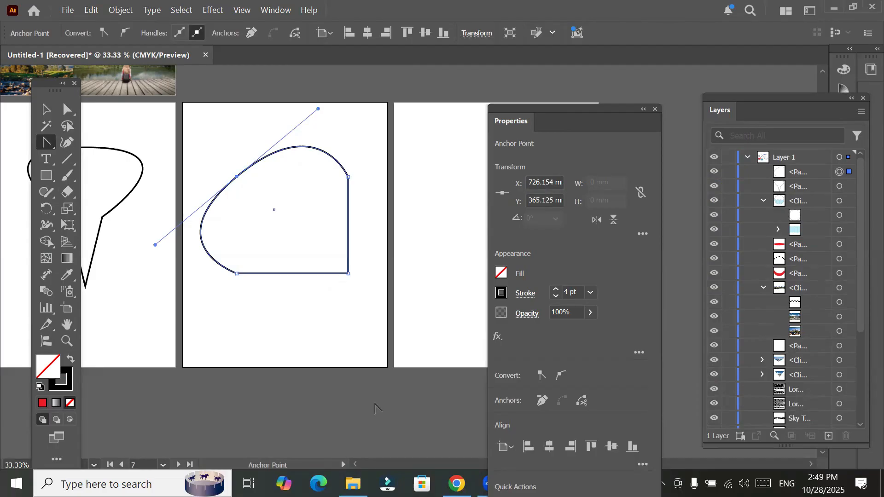
{"action": "left_click", "coordinate": [236, 177]}
Step: Draw a closed swoosh about 100 mm by 115 mm on the empty third artboard with the Pen tool, using curved anchors
{"action": "mouse_move", "coordinate": [352, 484]}
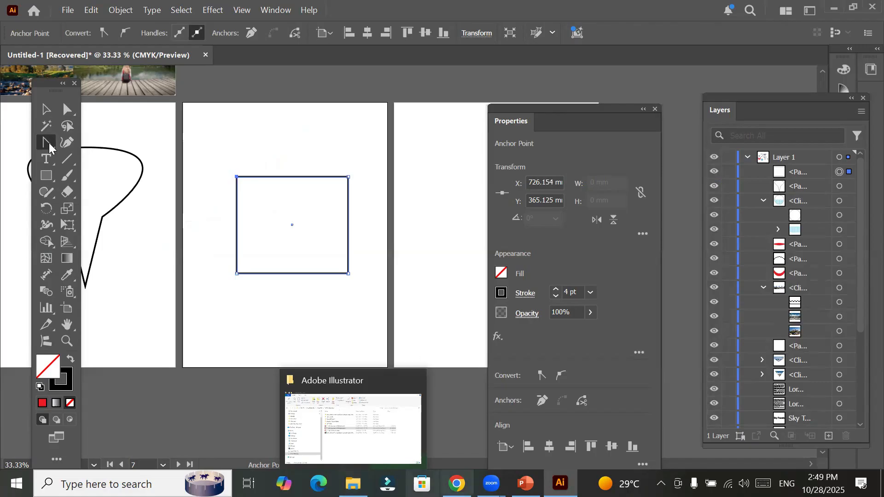
{"action": "left_click_drag", "start_coordinate": [46, 143], "coordinate": [112, 144]}
{"action": "left_click_drag", "start_coordinate": [340, 219], "coordinate": [214, 227]}
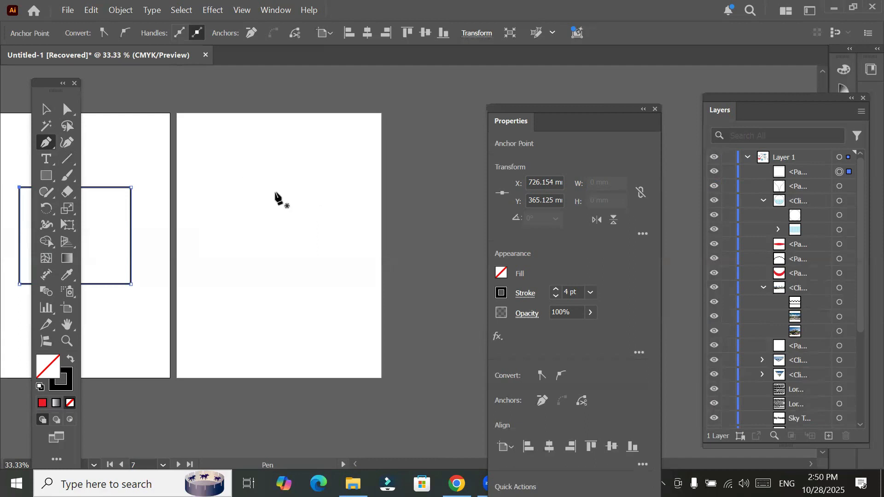
{"action": "left_click", "coordinate": [236, 249]}
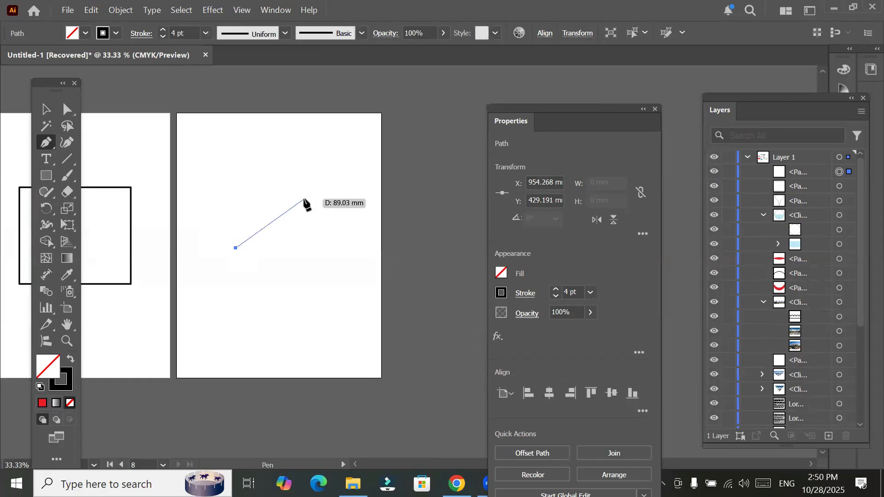
{"action": "left_click_drag", "start_coordinate": [304, 199], "coordinate": [329, 160]}
{"action": "mouse_move", "coordinate": [377, 110]}
{"action": "left_mouse_down"}
{"action": "mouse_move", "coordinate": [376, 92]}
{"action": "mouse_move", "coordinate": [389, 81]}
{"action": "left_mouse_up"}
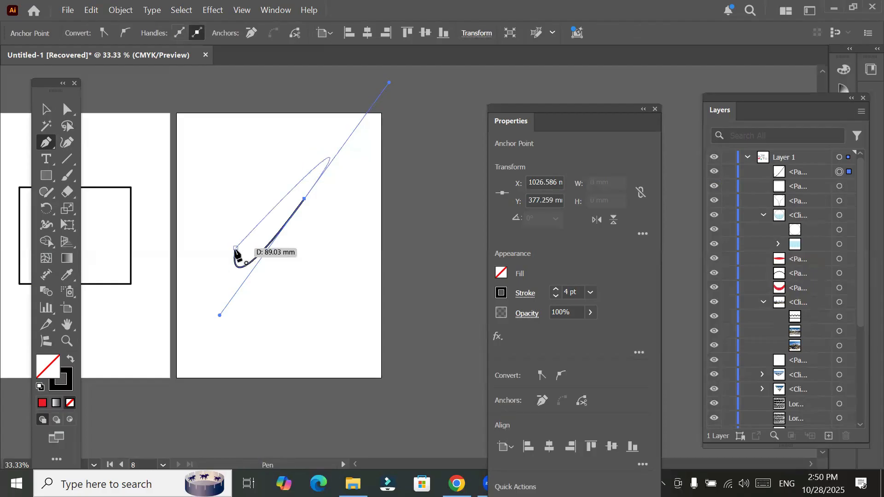
{"action": "left_click_drag", "start_coordinate": [235, 249], "coordinate": [226, 268]}
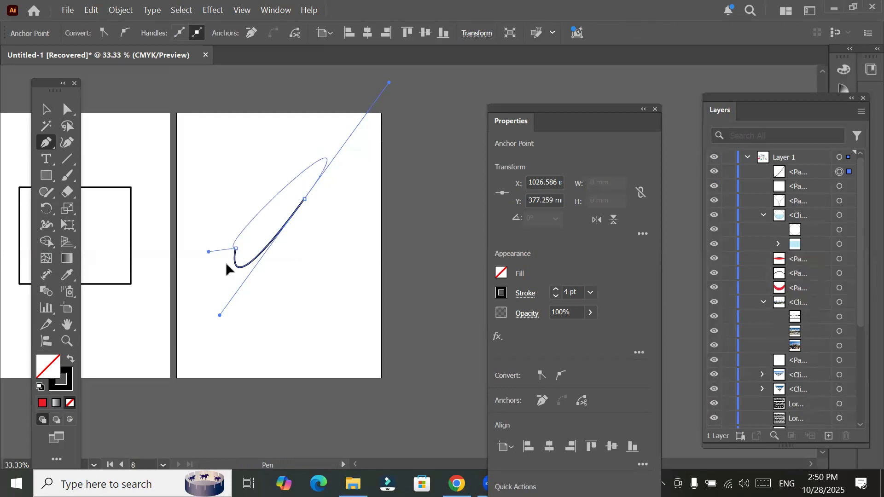
{"action": "left_click_drag", "start_coordinate": [220, 212], "coordinate": [274, 132]}
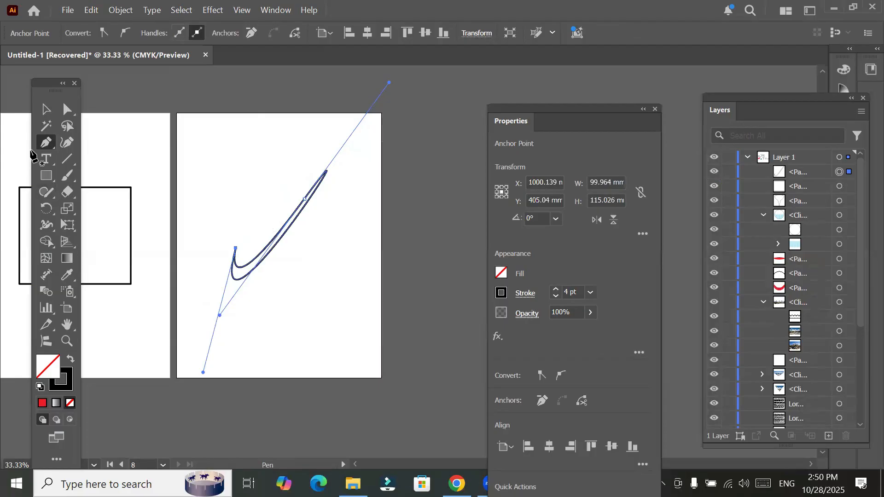
Step: Fill the swoosh with black and end its path editing
{"action": "left_click", "coordinate": [501, 273]}
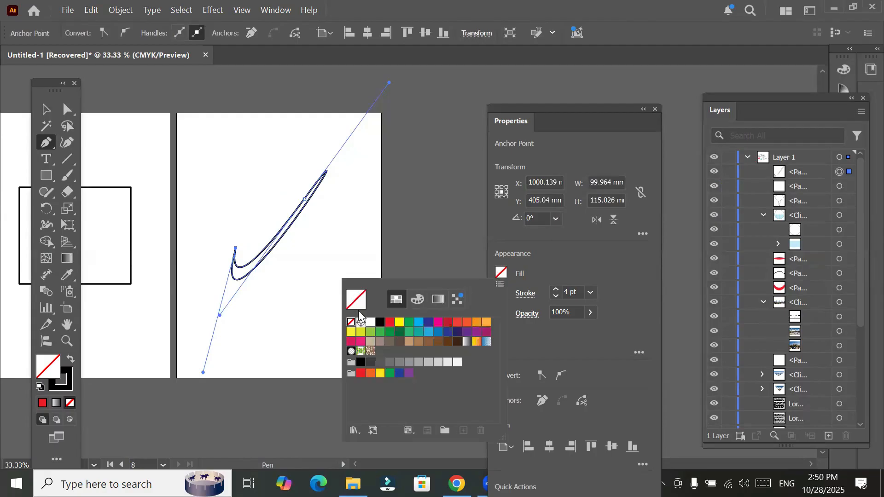
{"action": "left_click", "coordinate": [380, 323]}
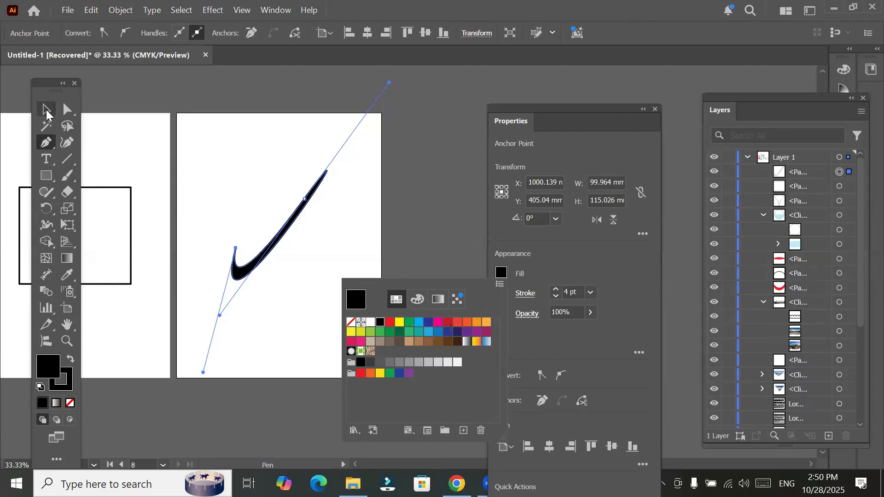
{"action": "left_click", "coordinate": [239, 178]}
{"action": "left_click", "coordinate": [238, 174]}
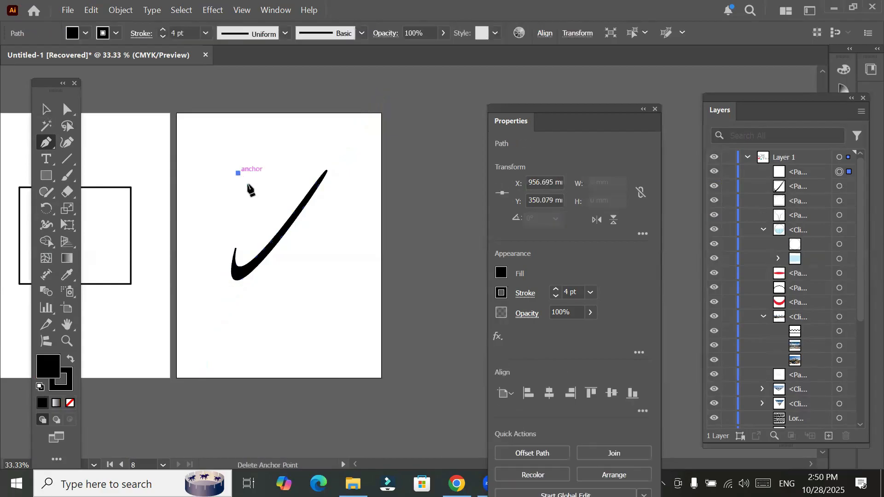
Step: Select the black swoosh and move it onto the neighbouring artboard, over the rectangle
{"action": "scroll", "coordinate": [248, 189], "scroll_direction": "down", "scroll_amount": 3}
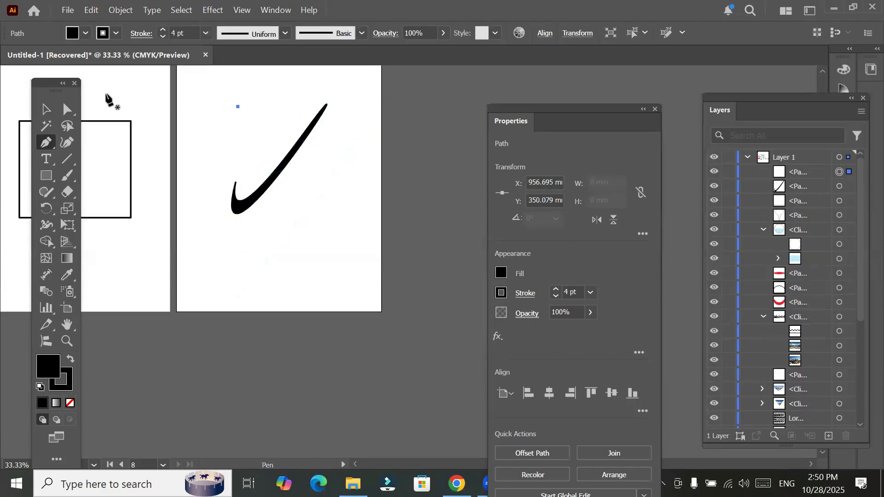
{"action": "left_click", "coordinate": [67, 110]}
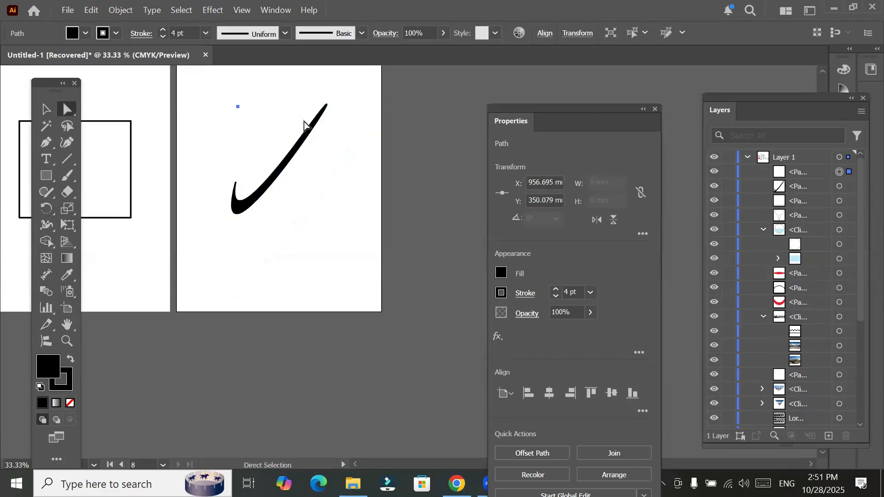
{"action": "left_click", "coordinate": [315, 125]}
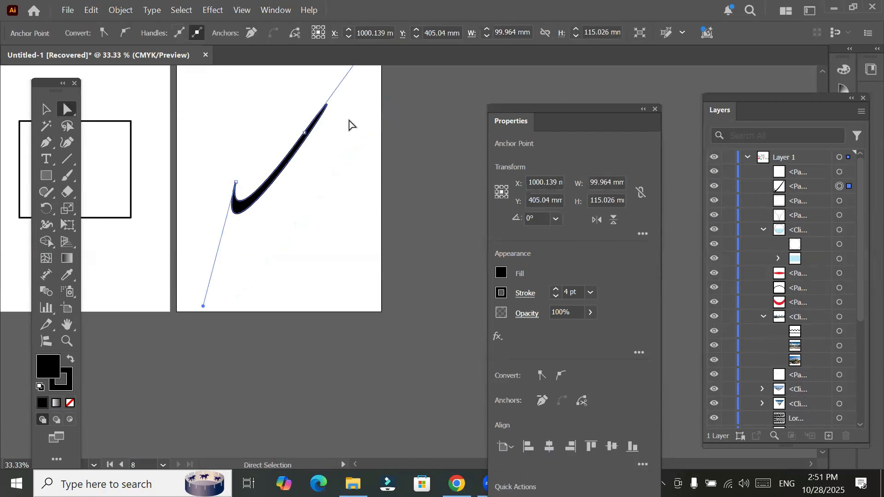
{"action": "scroll", "coordinate": [350, 124], "scroll_direction": "up", "scroll_amount": 1}
{"action": "scroll", "coordinate": [350, 124], "scroll_direction": "up", "scroll_amount": 3}
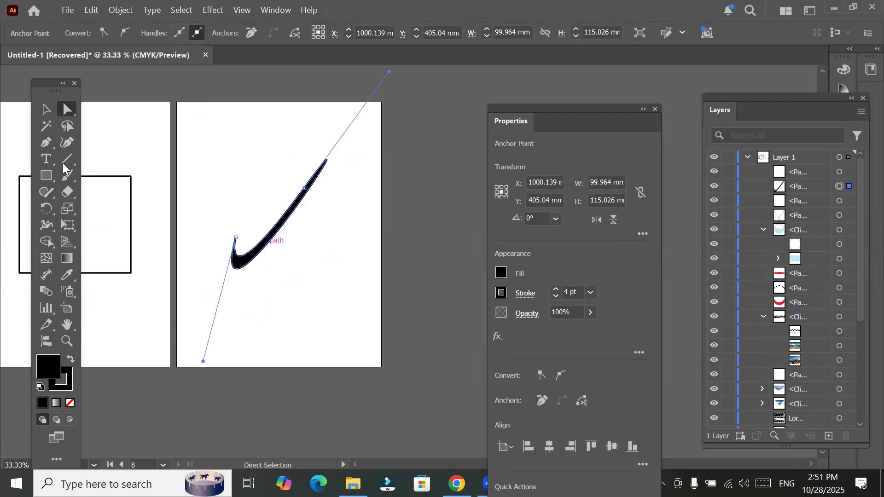
{"action": "key", "text": "v"}
{"action": "left_click_drag", "start_coordinate": [267, 251], "coordinate": [380, 283]}
{"action": "key", "text": "ctrl+z"}
{"action": "left_click_drag", "start_coordinate": [390, 252], "coordinate": [254, 290]}
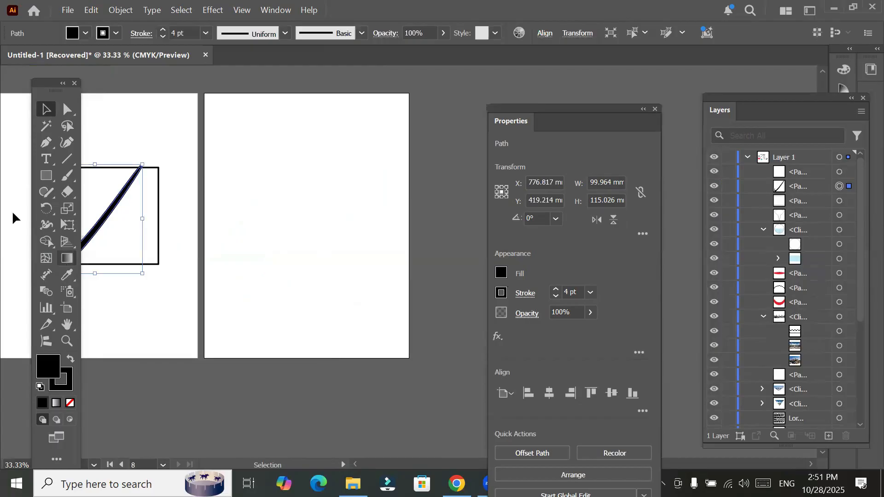
Step: Show the rulers and place a vertical guide down the middle of the empty artboard
{"action": "left_click", "coordinate": [242, 18]}
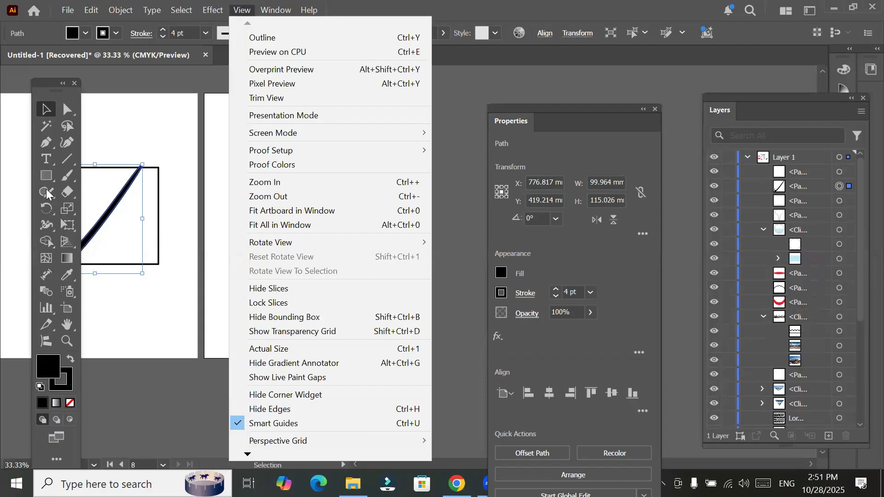
{"action": "left_click_drag", "start_coordinate": [50, 209], "coordinate": [126, 230]}
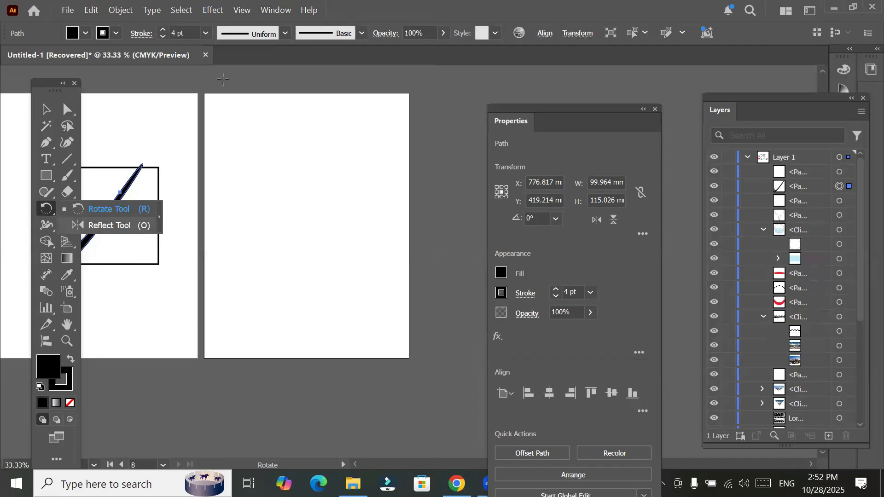
{"action": "left_click", "coordinate": [247, 7]}
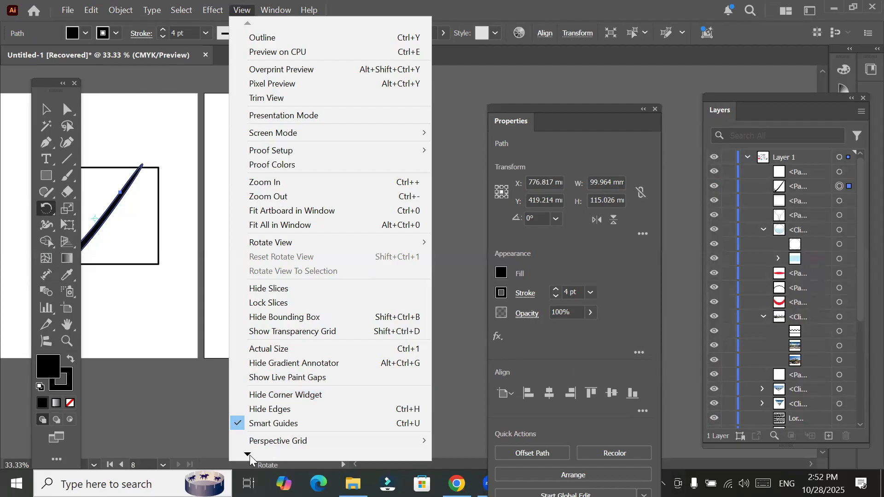
{"action": "mouse_move", "coordinate": [247, 455]}
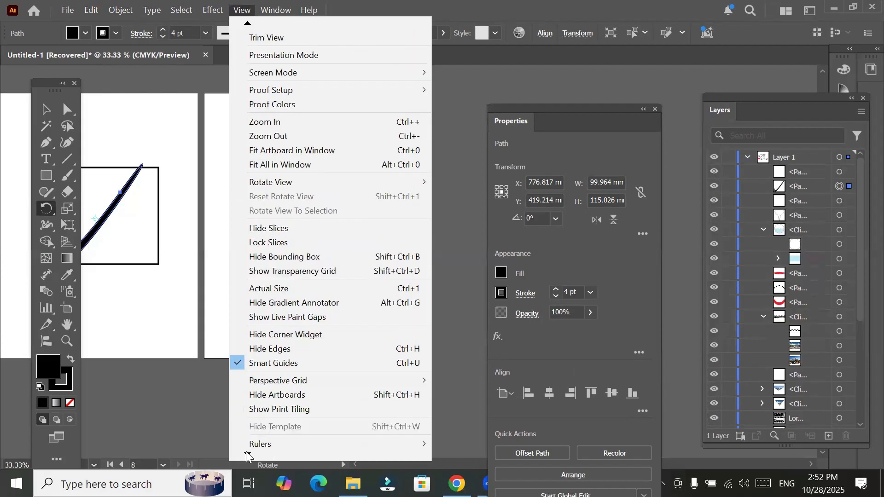
{"action": "mouse_move", "coordinate": [380, 410]}
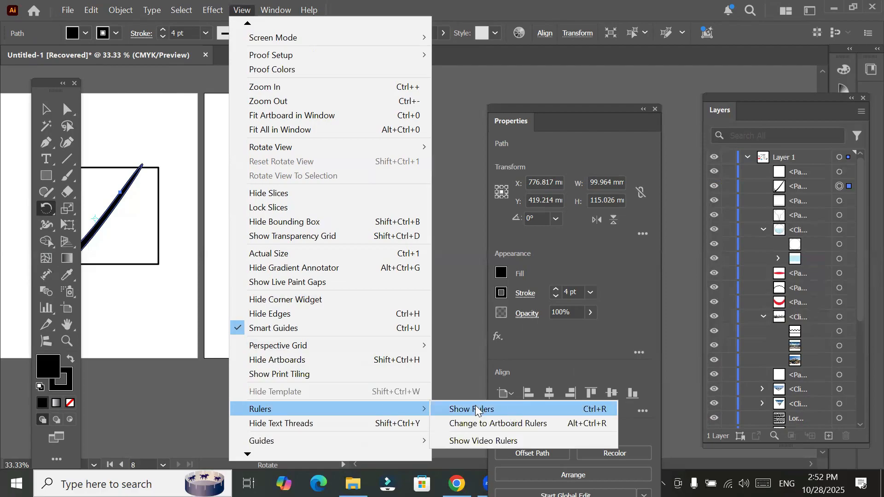
{"action": "key", "text": "ctrl+r"}
{"action": "left_click_drag", "start_coordinate": [295, 249], "coordinate": [305, 249]}
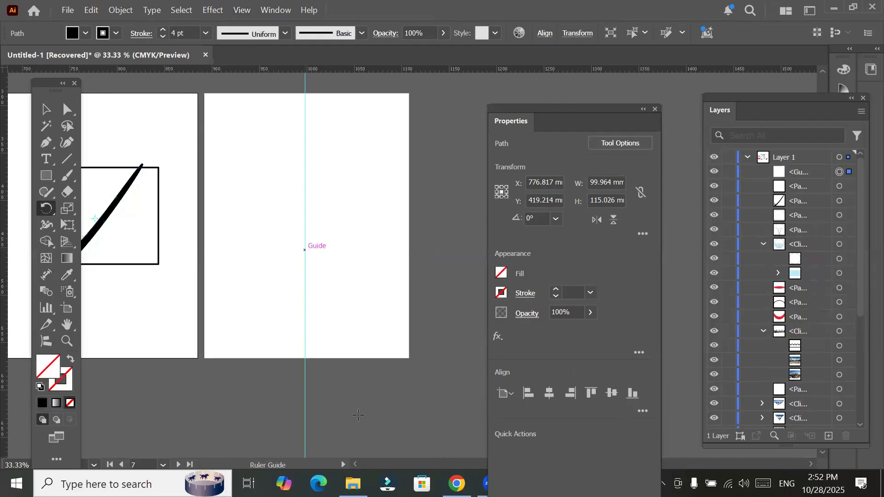
Step: Draw the left half of a heart with the Pen tool, starting on the guide and curving back to it lower down
{"action": "left_click", "coordinate": [44, 142]}
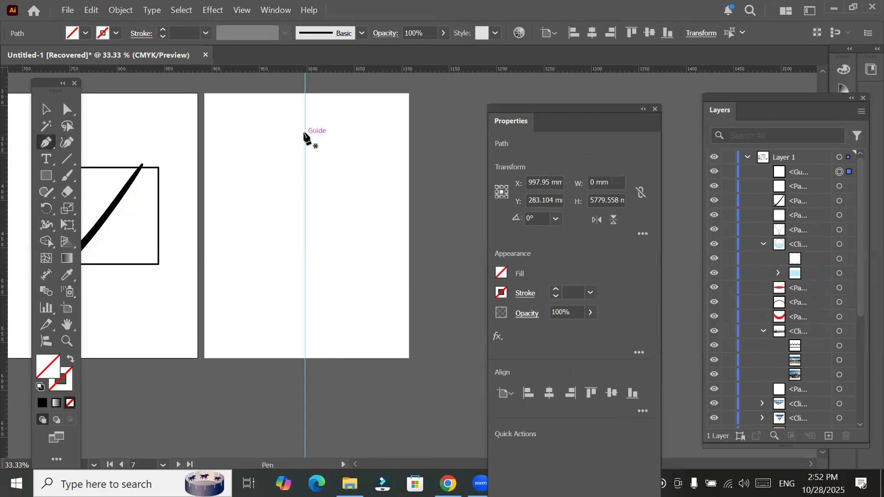
{"action": "left_click", "coordinate": [304, 132]}
{"action": "left_click_drag", "start_coordinate": [220, 118], "coordinate": [216, 174]}
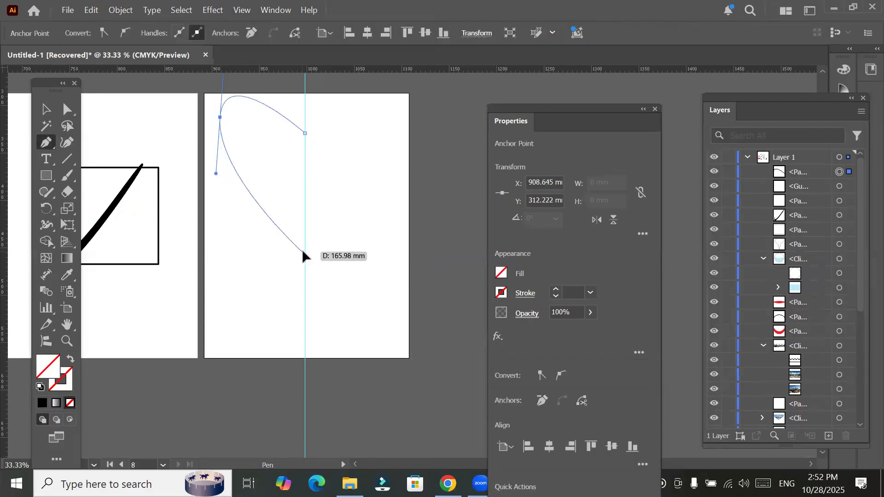
{"action": "left_click_drag", "start_coordinate": [302, 252], "coordinate": [330, 273]}
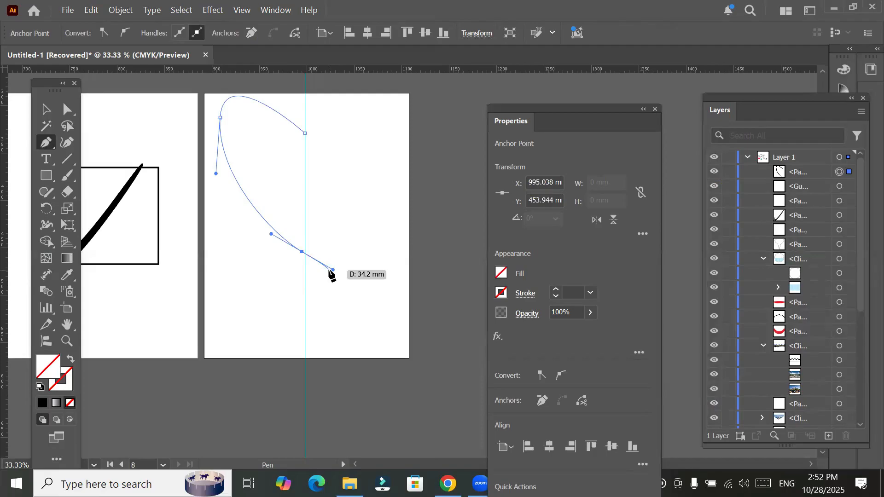
{"action": "left_click_drag", "start_coordinate": [331, 274], "coordinate": [330, 275]}
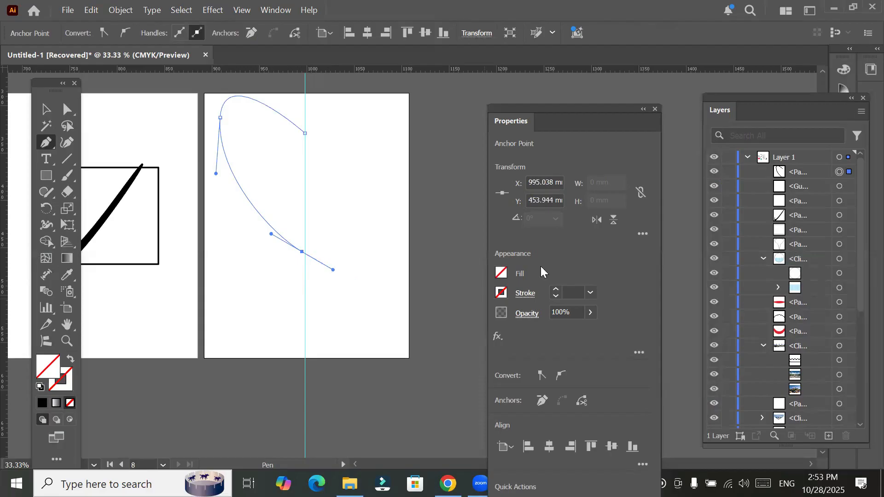
Step: Give the half-heart curve a black stroke of 9 pt
{"action": "left_click", "coordinate": [555, 289]}
{"action": "left_click", "coordinate": [556, 290]}
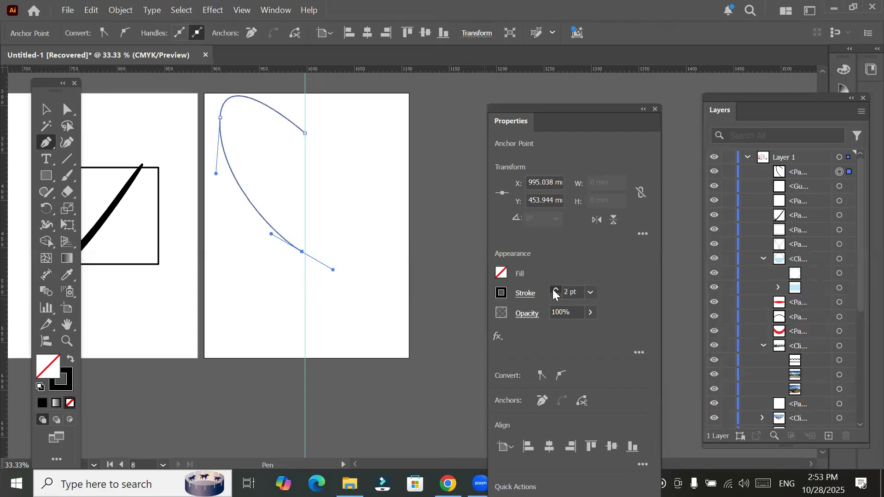
{"action": "left_click", "coordinate": [556, 289]}
{"action": "left_click", "coordinate": [555, 289]}
{"action": "left_click", "coordinate": [556, 290]}
{"action": "left_click", "coordinate": [555, 289]}
{"action": "left_click", "coordinate": [555, 290]}
{"action": "left_click", "coordinate": [555, 290]}
{"action": "left_click", "coordinate": [555, 290]}
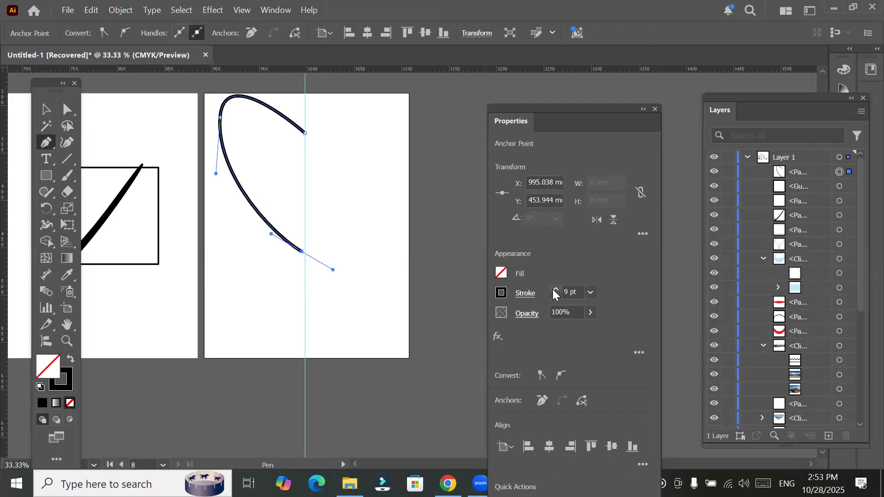
Step: Move the half-heart's upper end anchor up and its lower end anchor down along the guide, and lengthen the lower curve handle
{"action": "left_click", "coordinate": [66, 108]}
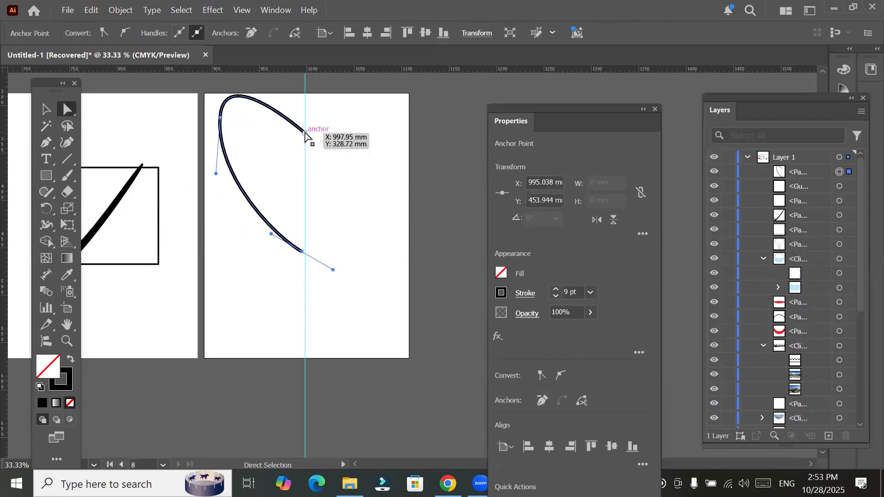
{"action": "left_click_drag", "start_coordinate": [305, 134], "coordinate": [305, 125]}
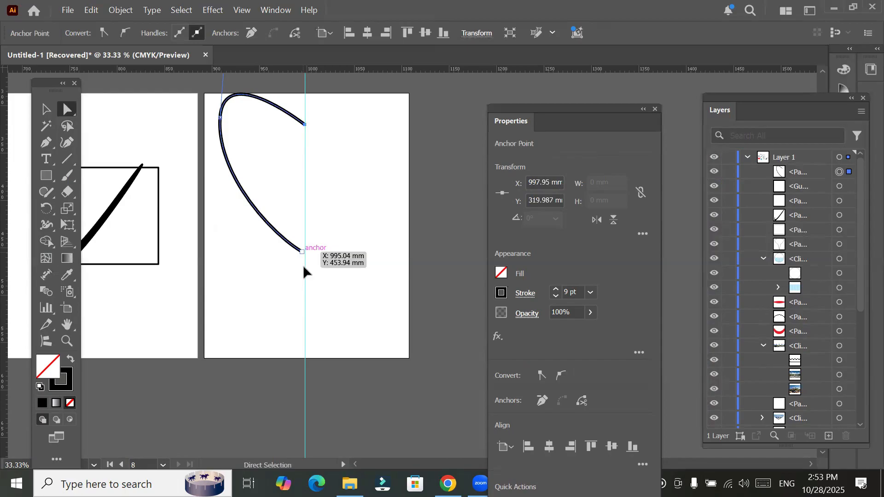
{"action": "left_click_drag", "start_coordinate": [303, 252], "coordinate": [305, 273]}
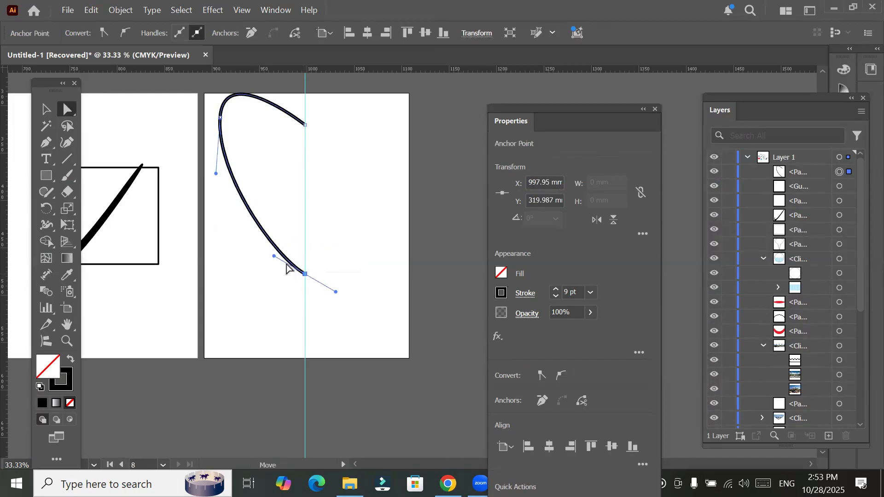
{"action": "left_click_drag", "start_coordinate": [273, 255], "coordinate": [269, 274]}
{"action": "mouse_move", "coordinate": [235, 221]}
{"action": "left_mouse_down"}
{"action": "mouse_move", "coordinate": [239, 207]}
{"action": "mouse_move", "coordinate": [227, 226]}
{"action": "left_mouse_up"}
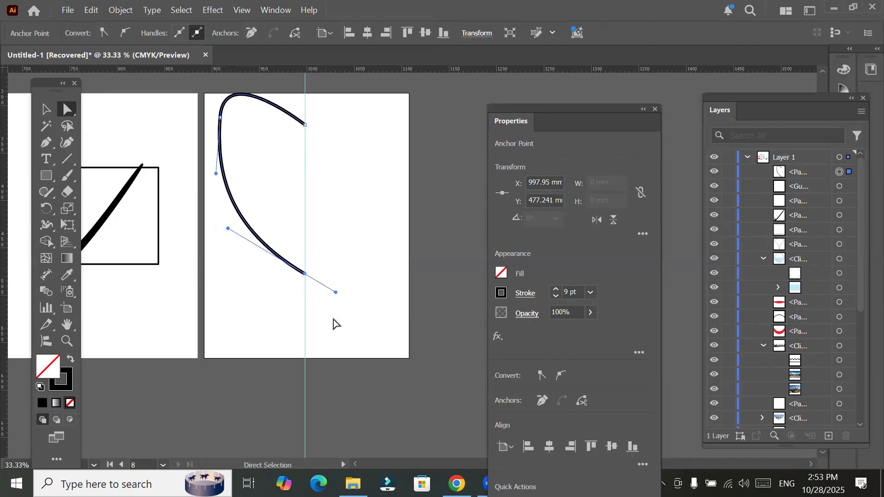
{"action": "left_click_drag", "start_coordinate": [303, 274], "coordinate": [306, 341]}
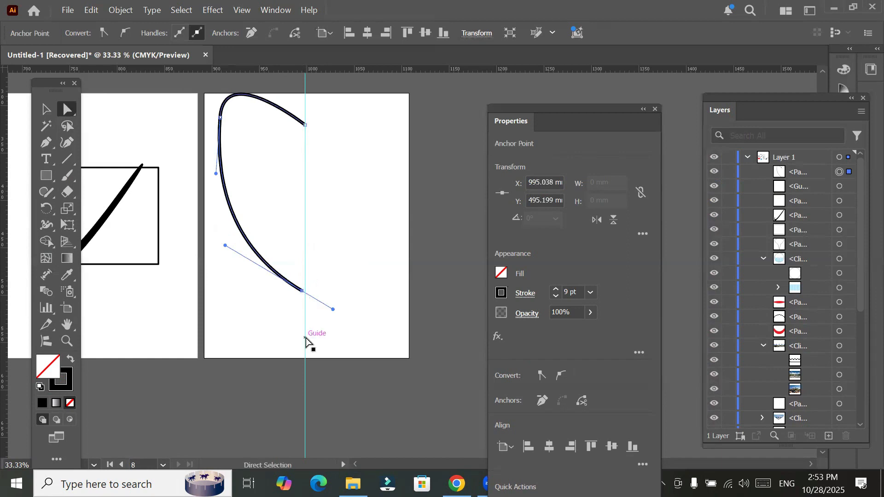
Step: Select the whole half-heart curve and move it straight down about 11 mm
{"action": "left_click", "coordinate": [49, 112]}
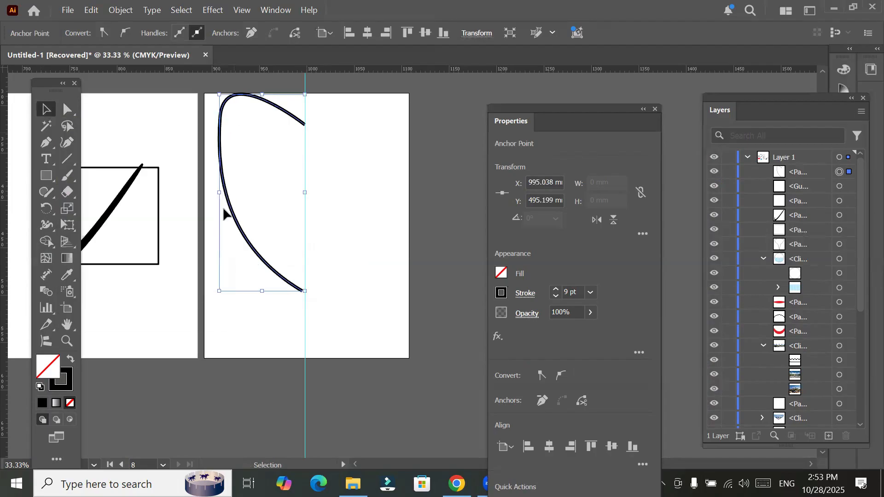
{"action": "left_click", "coordinate": [232, 216]}
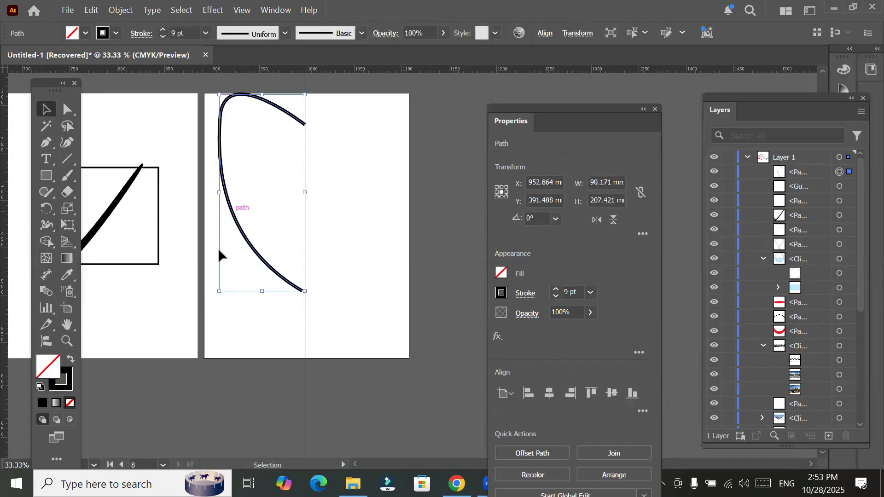
{"action": "left_click_drag", "start_coordinate": [229, 217], "coordinate": [231, 225]}
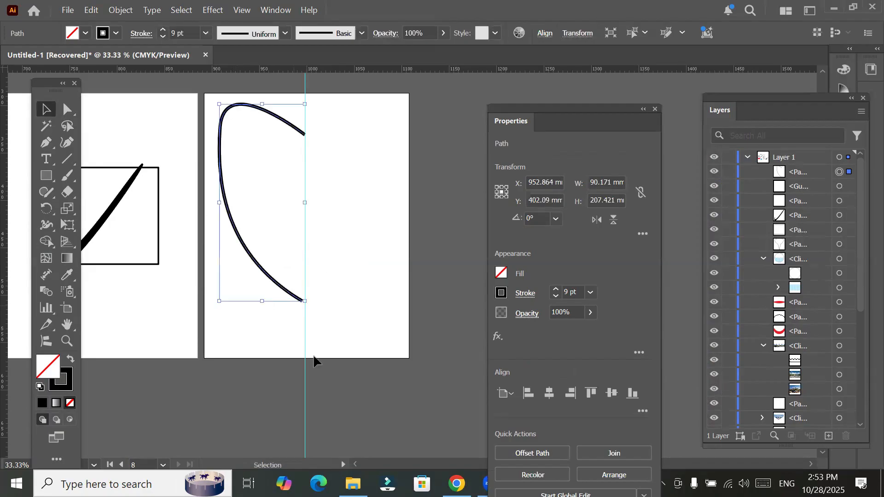
{"action": "scroll", "coordinate": [262, 341], "scroll_direction": "up", "scroll_amount": 1}
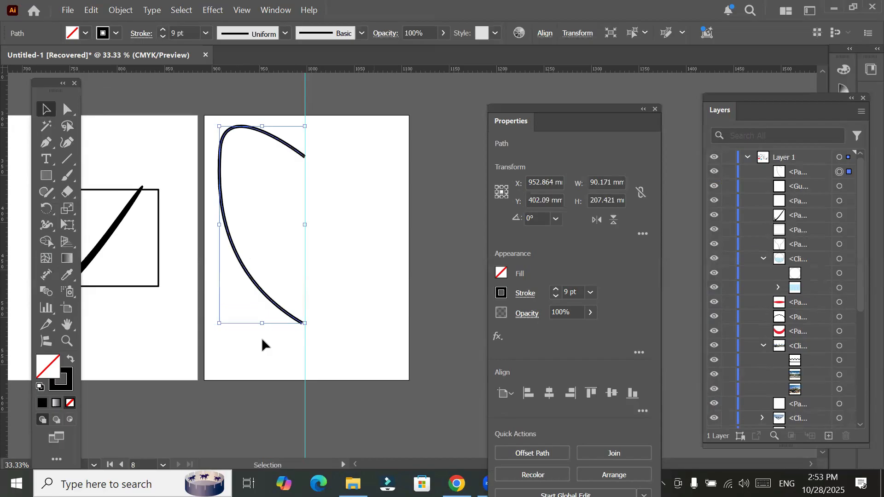
Step: Move the half-heart's lower end anchor onto the vertical guide with the Direct Selection tool
{"action": "left_click", "coordinate": [311, 336]}
{"action": "scroll", "coordinate": [304, 328], "scroll_direction": "up", "scroll_amount": 2}
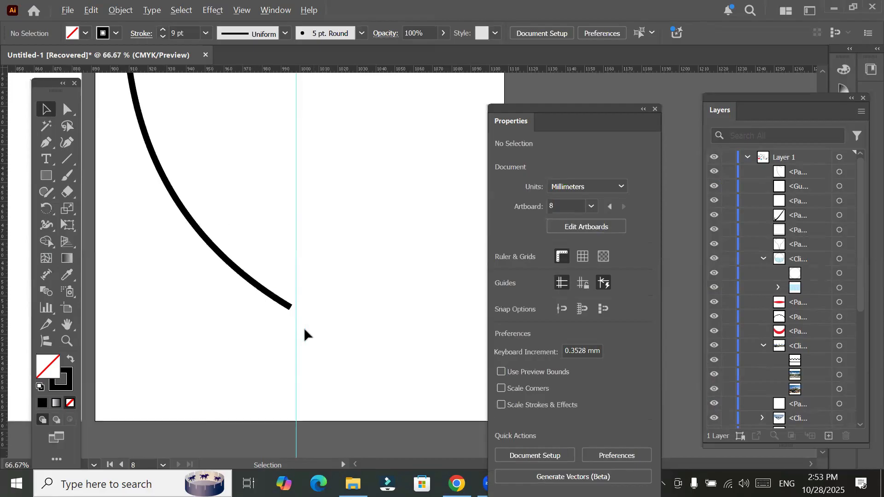
{"action": "scroll", "coordinate": [271, 283], "scroll_direction": "up", "scroll_amount": 1}
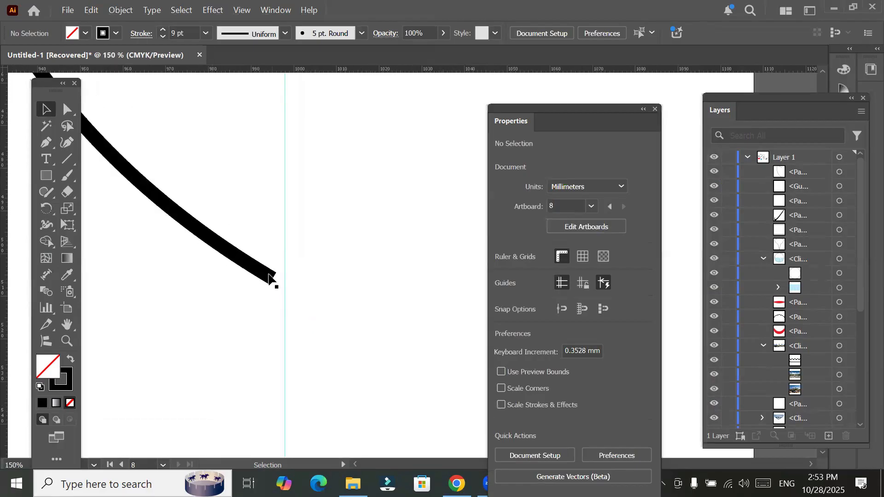
{"action": "left_click", "coordinate": [275, 280]}
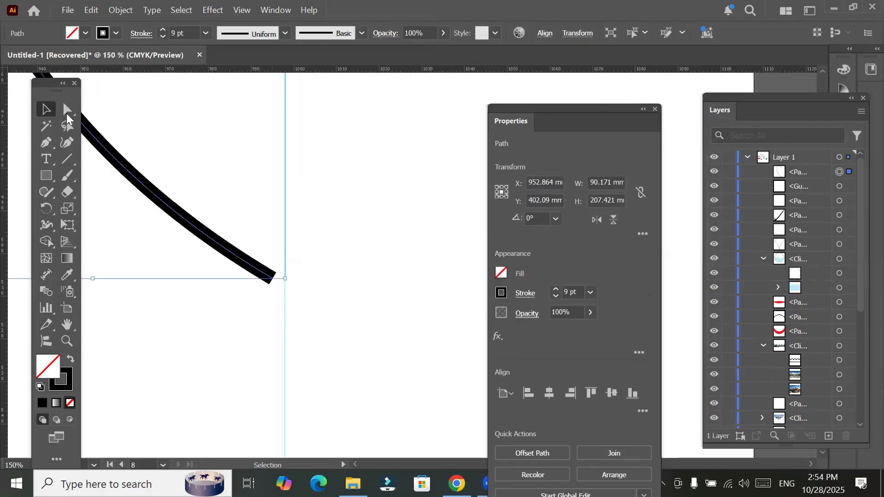
{"action": "key", "text": "a"}
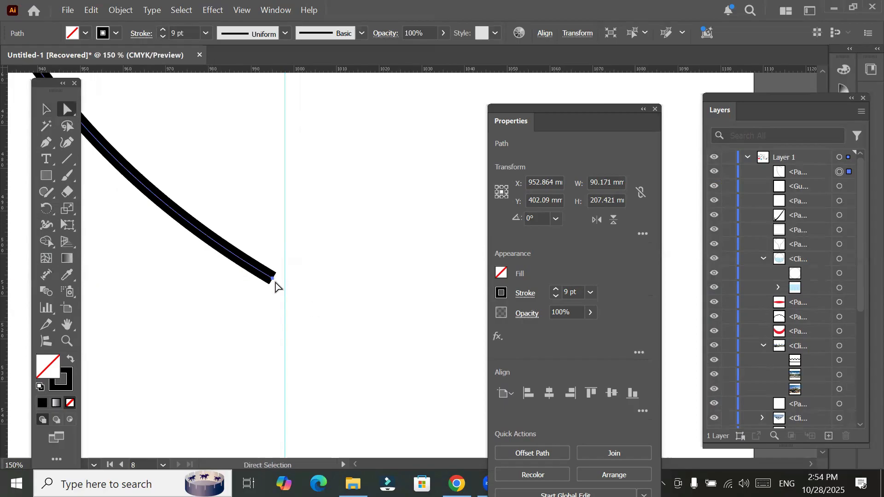
{"action": "left_click_drag", "start_coordinate": [272, 279], "coordinate": [283, 311]}
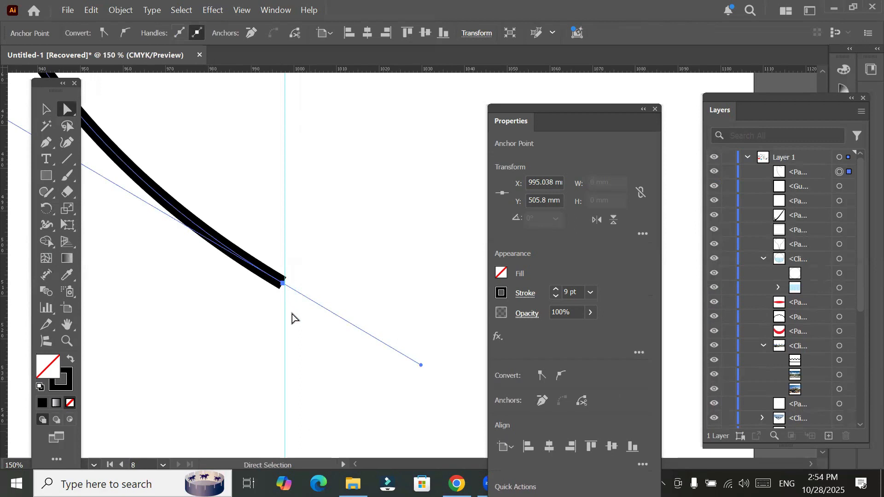
Step: Examine whether the half-heart's upper end anchor also sits on the vertical guide
{"action": "scroll", "coordinate": [309, 294], "scroll_direction": "up", "scroll_amount": 2}
{"action": "scroll", "coordinate": [321, 281], "scroll_direction": "up", "scroll_amount": 2}
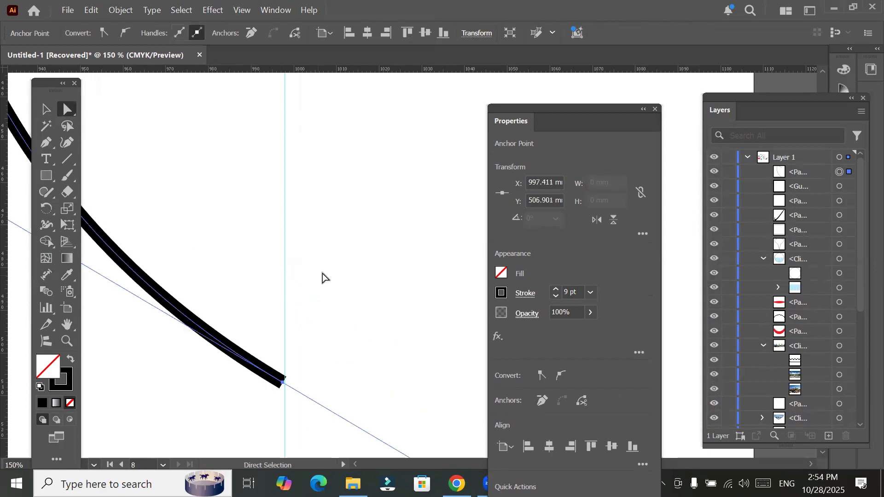
{"action": "scroll", "coordinate": [322, 278], "scroll_direction": "up", "scroll_amount": 5}
{"action": "scroll", "coordinate": [323, 270], "scroll_direction": "up", "scroll_amount": 6}
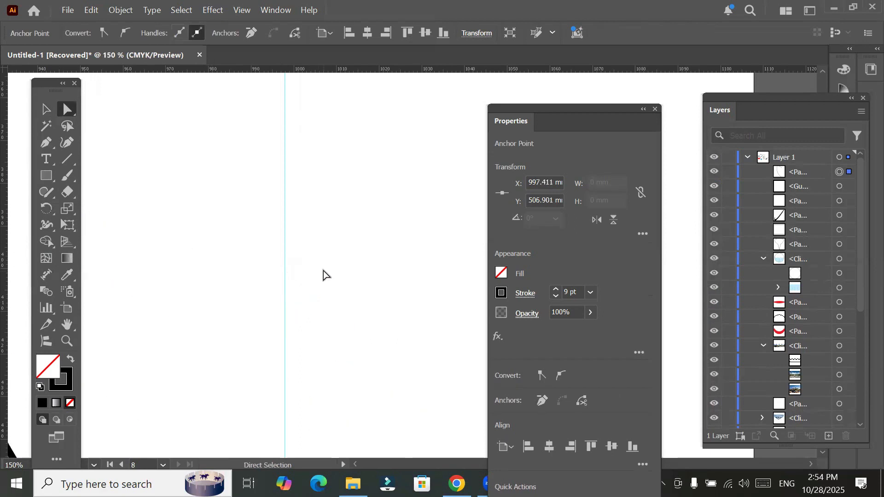
{"action": "scroll", "coordinate": [323, 269], "scroll_direction": "up", "scroll_amount": 3}
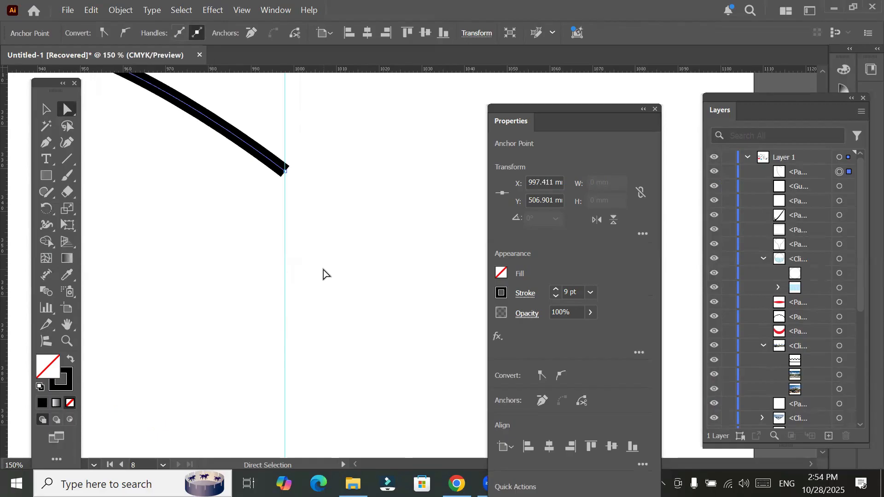
{"action": "scroll", "coordinate": [326, 271], "scroll_direction": "down", "scroll_amount": 1}
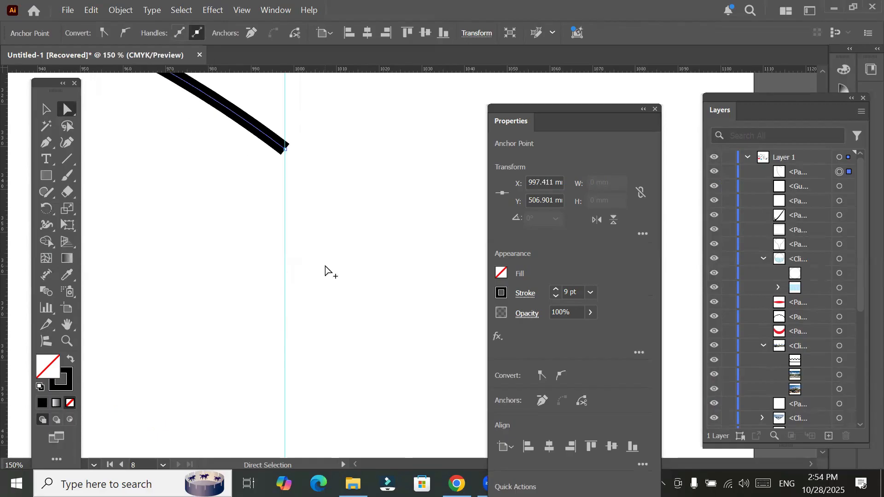
{"action": "scroll", "coordinate": [326, 270], "scroll_direction": "down", "scroll_amount": 1}
{"action": "scroll", "coordinate": [325, 270], "scroll_direction": "down", "scroll_amount": 6}
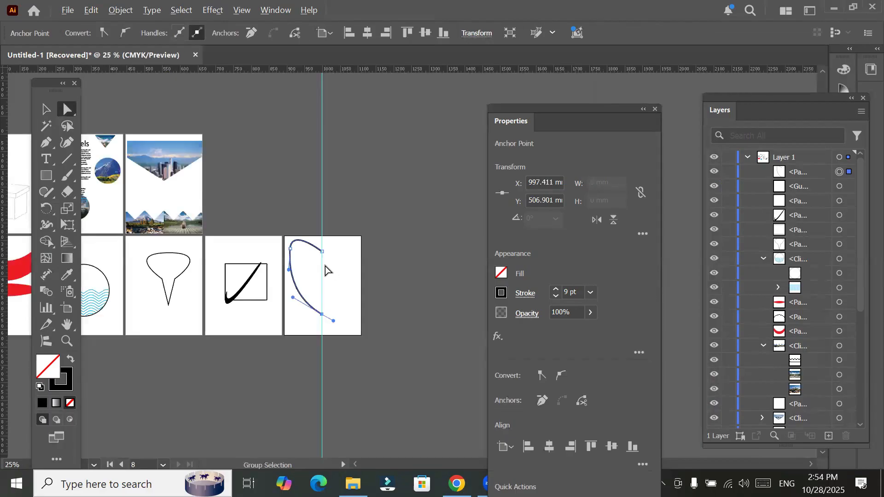
{"action": "scroll", "coordinate": [328, 293], "scroll_direction": "up", "scroll_amount": 1}
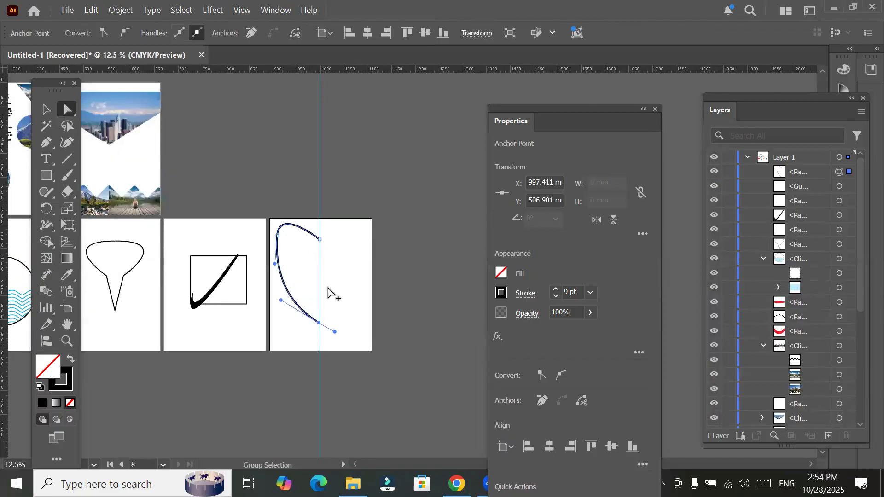
{"action": "scroll", "coordinate": [328, 292], "scroll_direction": "up", "scroll_amount": 2}
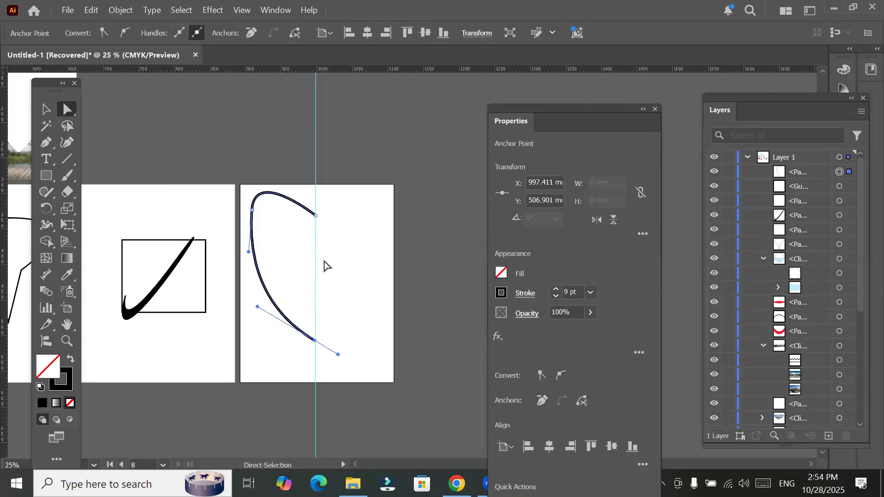
{"action": "left_click", "coordinate": [315, 215]}
{"action": "left_click", "coordinate": [350, 243]}
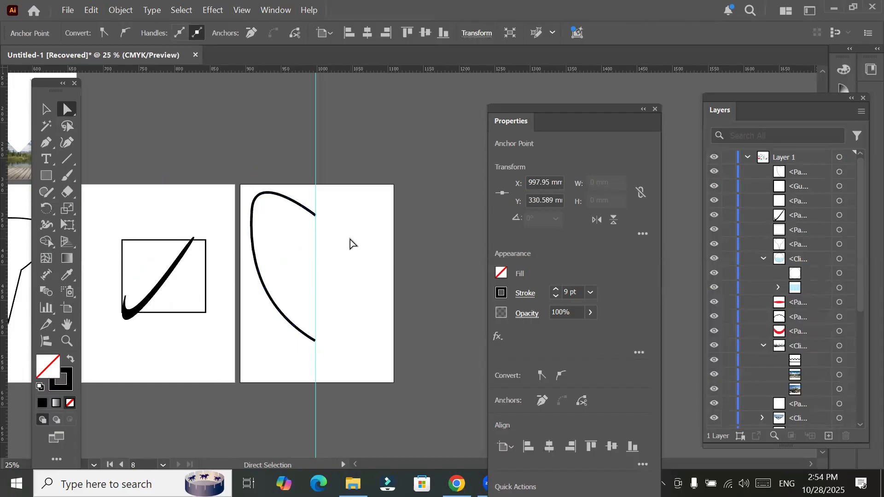
Step: Select the half-heart curve and toggle its path's visibility off and on to identify its layer entry
{"action": "left_click", "coordinate": [47, 111]}
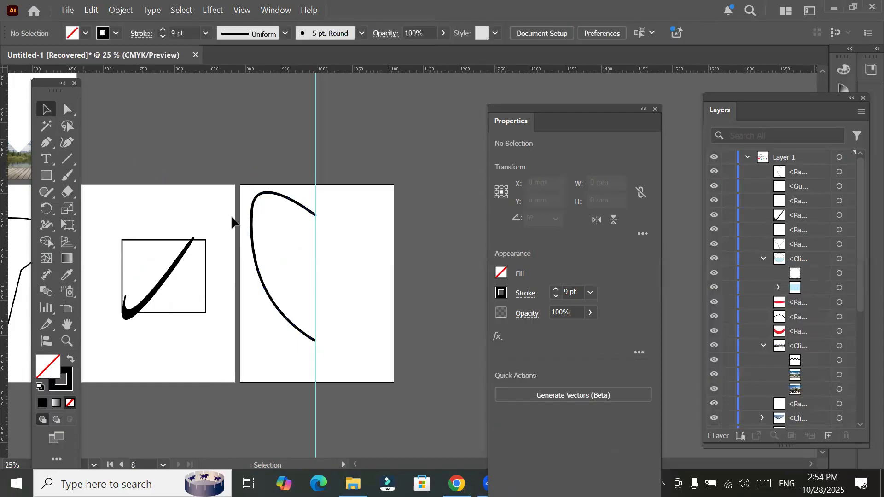
{"action": "left_click", "coordinate": [253, 247]}
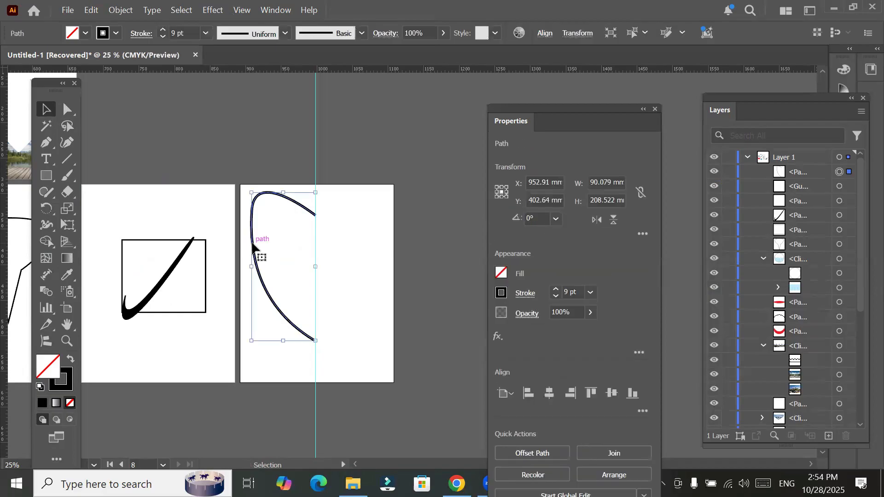
{"action": "left_click", "coordinate": [713, 172]}
{"action": "left_click", "coordinate": [712, 172]}
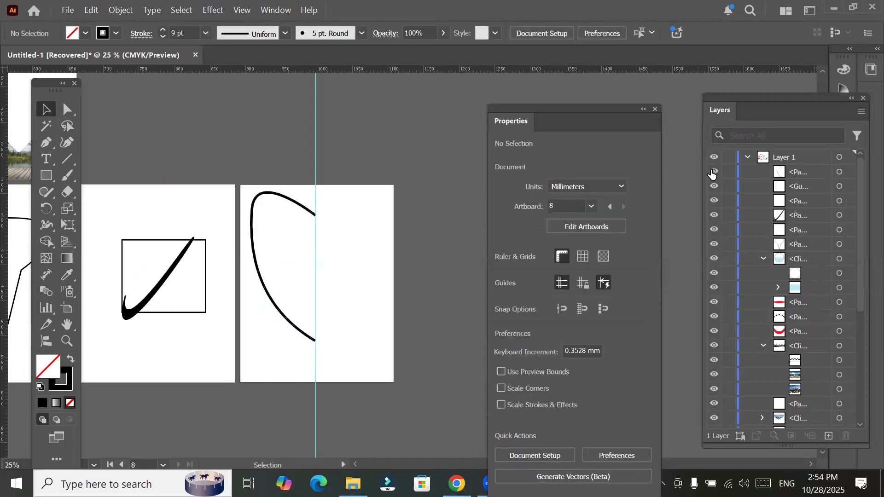
{"action": "left_click", "coordinate": [713, 173]}
{"action": "left_click", "coordinate": [713, 172]}
Step: Try to reflect a copy of the half-heart across a vertical axis through its upper end anchor
{"action": "left_click", "coordinate": [49, 211]}
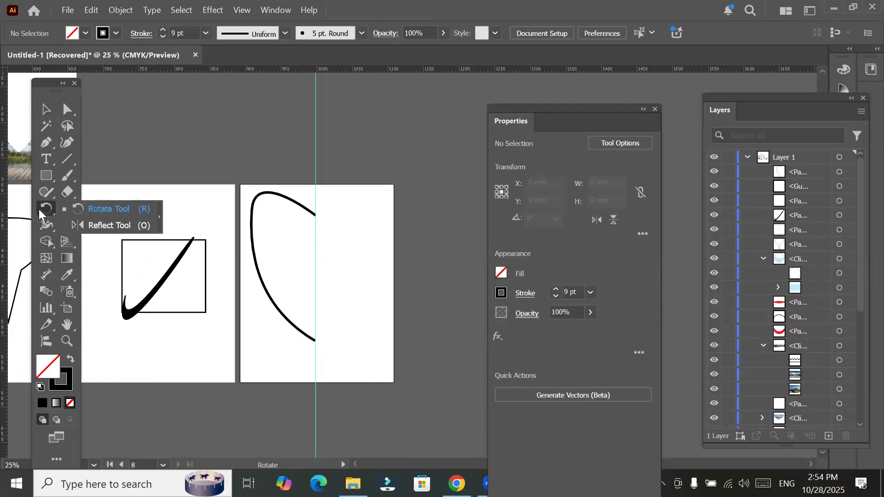
{"action": "left_click", "coordinate": [96, 225]}
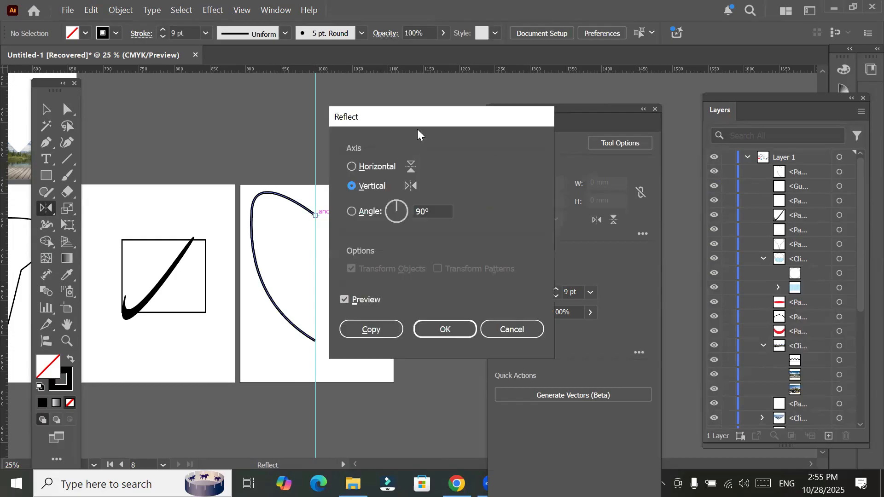
{"action": "left_click_drag", "start_coordinate": [417, 123], "coordinate": [490, 122]}
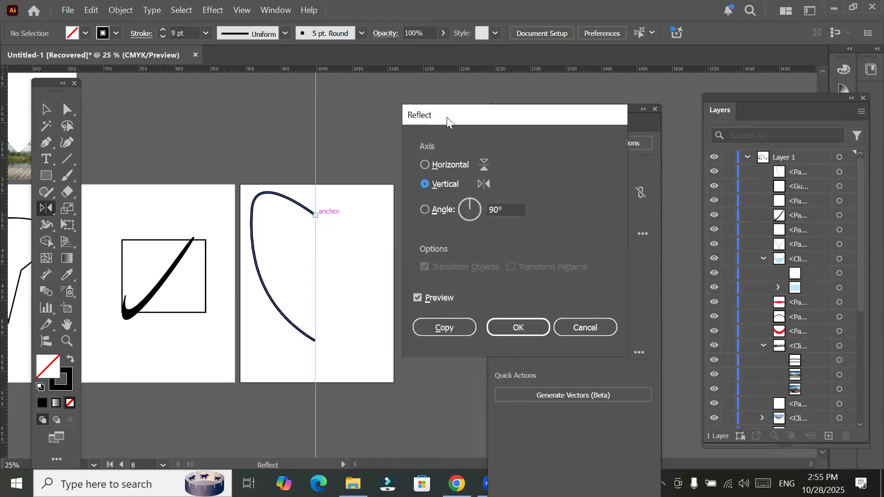
{"action": "left_click_drag", "start_coordinate": [449, 118], "coordinate": [468, 124]}
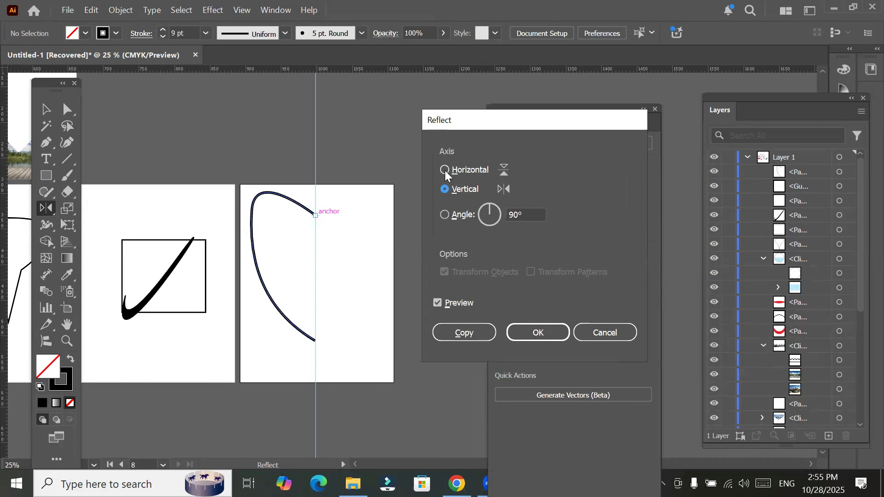
{"action": "left_click", "coordinate": [445, 171]}
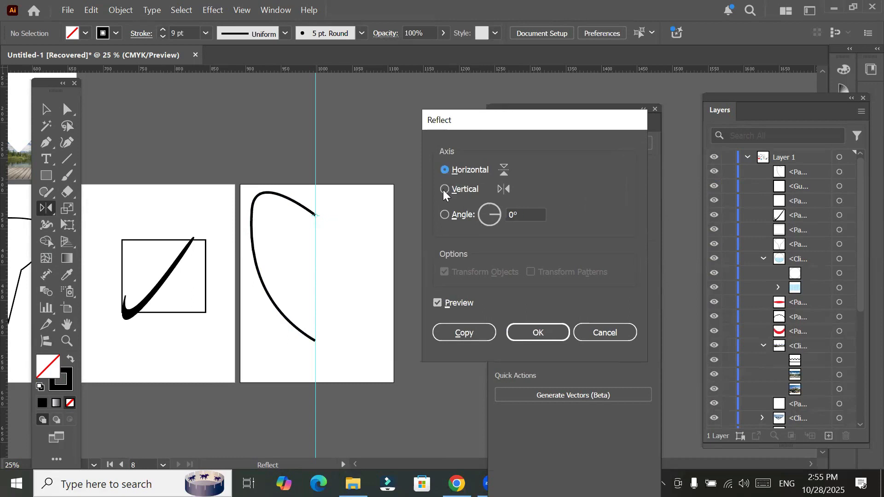
{"action": "left_click", "coordinate": [445, 192]}
{"action": "left_click", "coordinate": [479, 339]}
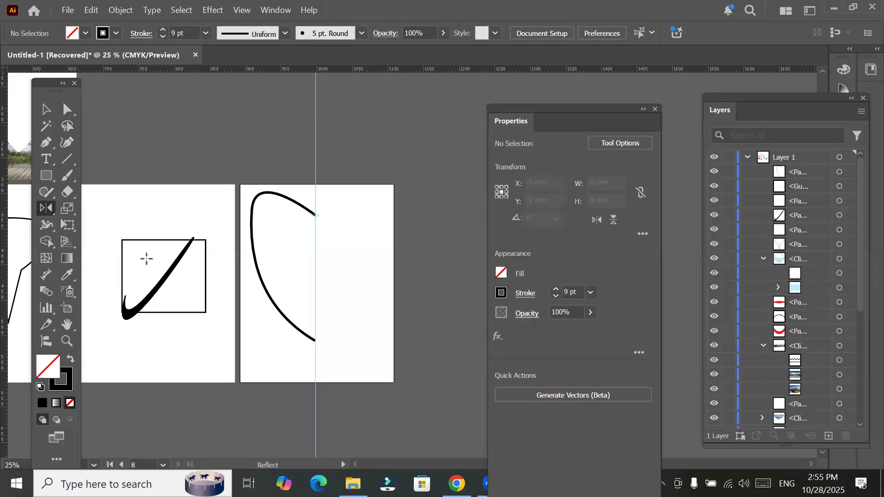
Step: Select the half-heart and reflect a copy of it across a vertical axis through its lower end anchor
{"action": "key", "text": "v"}
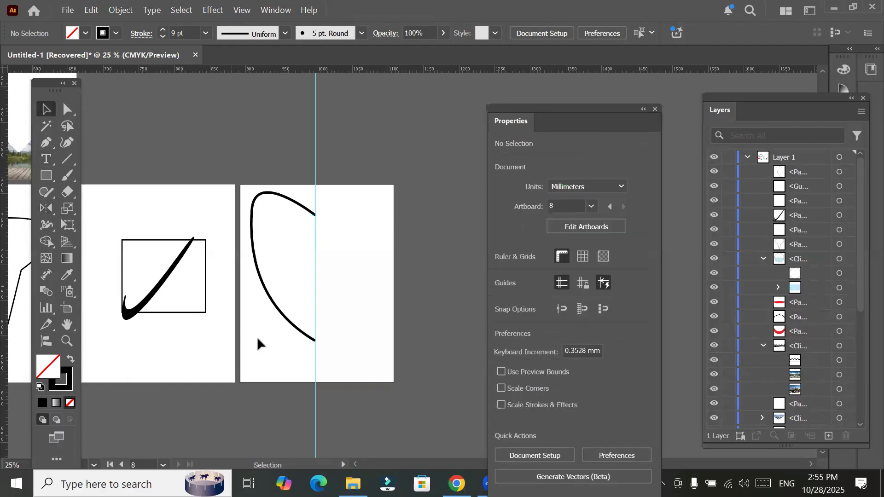
{"action": "left_click", "coordinate": [284, 316]}
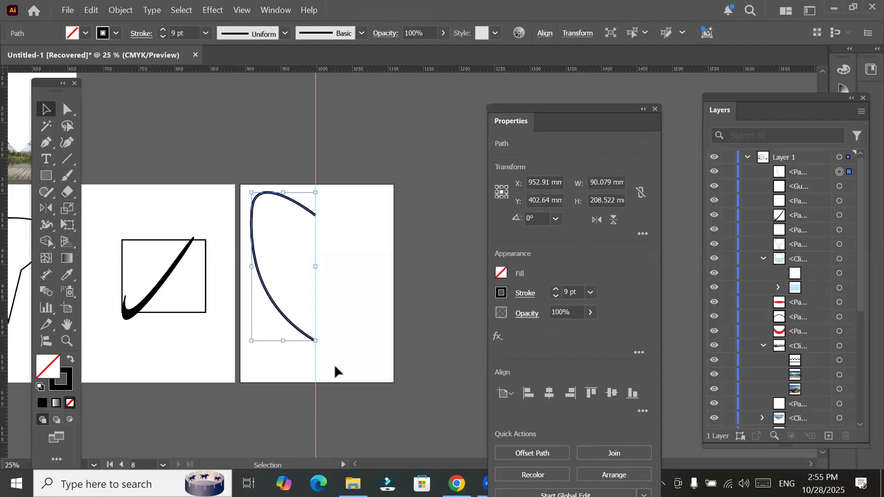
{"action": "key", "text": "o"}
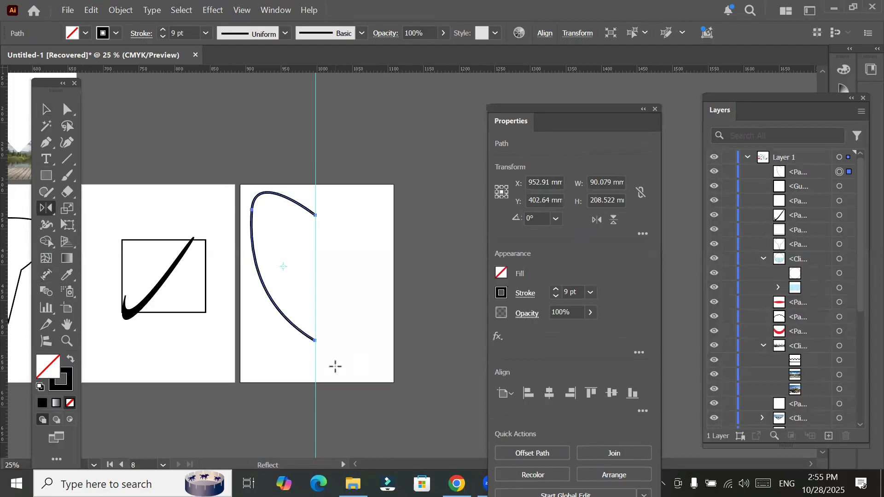
{"action": "left_click", "coordinate": [316, 341], "text": "alt"}
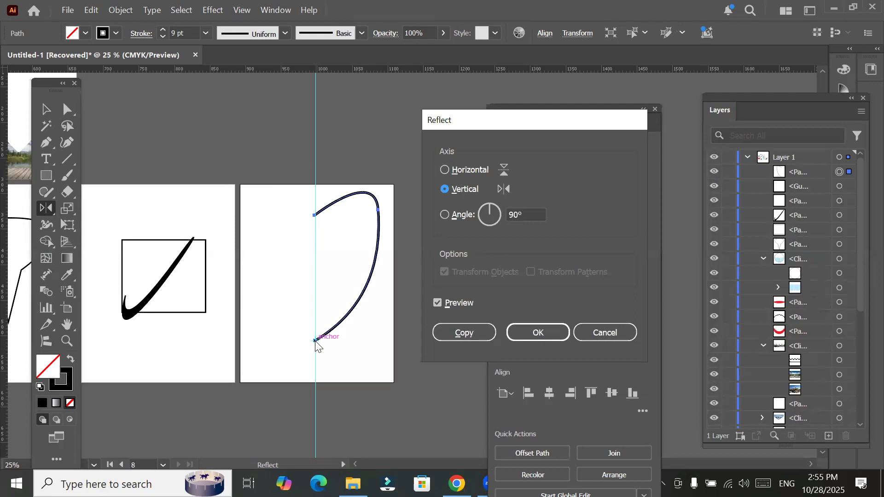
{"action": "left_click", "coordinate": [456, 169]}
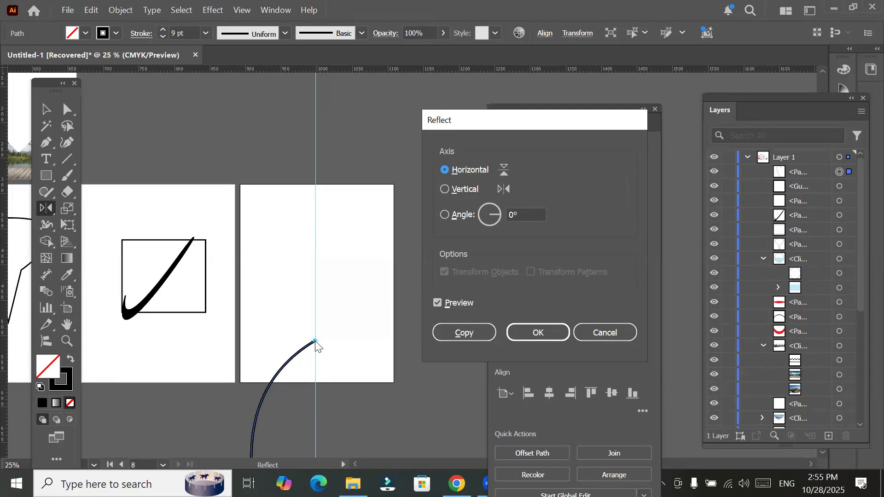
{"action": "left_click", "coordinate": [445, 190]}
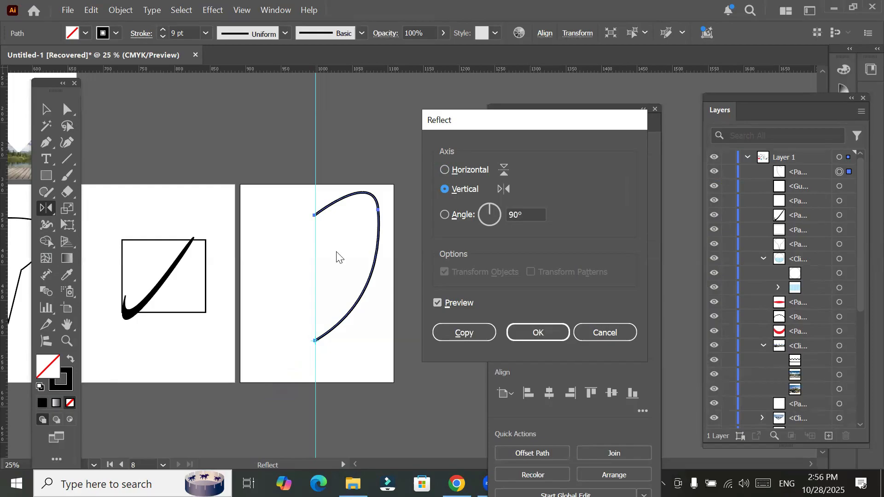
{"action": "left_click", "coordinate": [471, 331]}
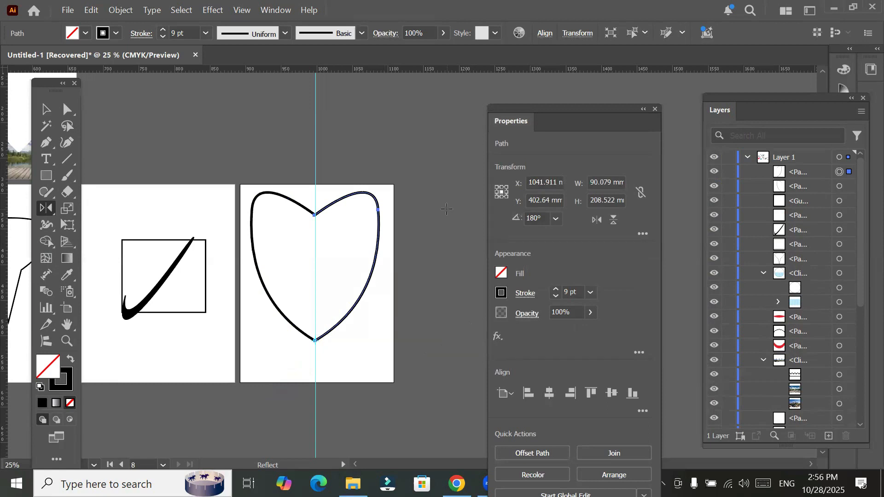
Step: Fill the mirrored half of the heart with red
{"action": "left_click", "coordinate": [503, 272]}
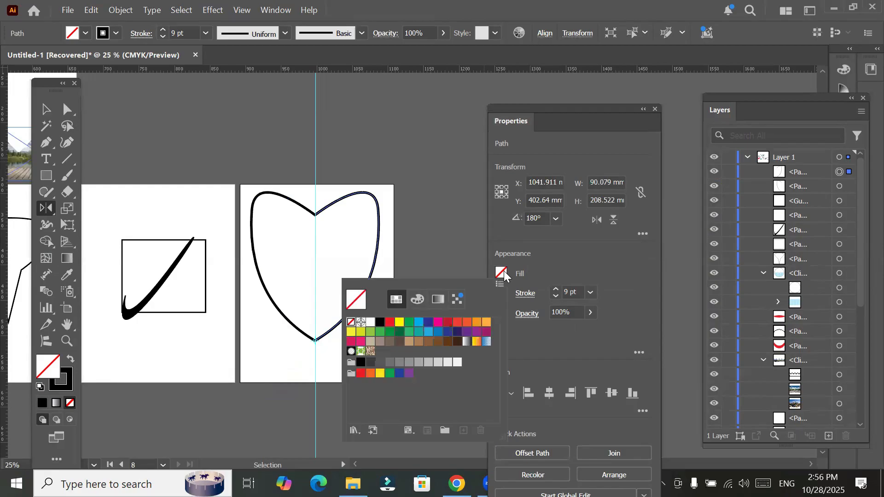
{"action": "left_click", "coordinate": [389, 322]}
{"action": "left_click", "coordinate": [573, 247]}
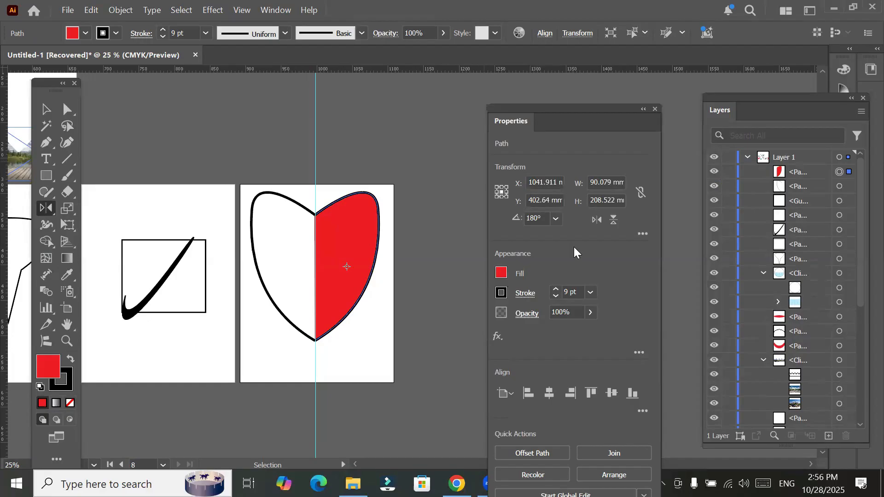
Step: Select the unfilled half-heart and toggle each half's visibility off and on to examine them as separate paths
{"action": "left_click", "coordinate": [46, 110]}
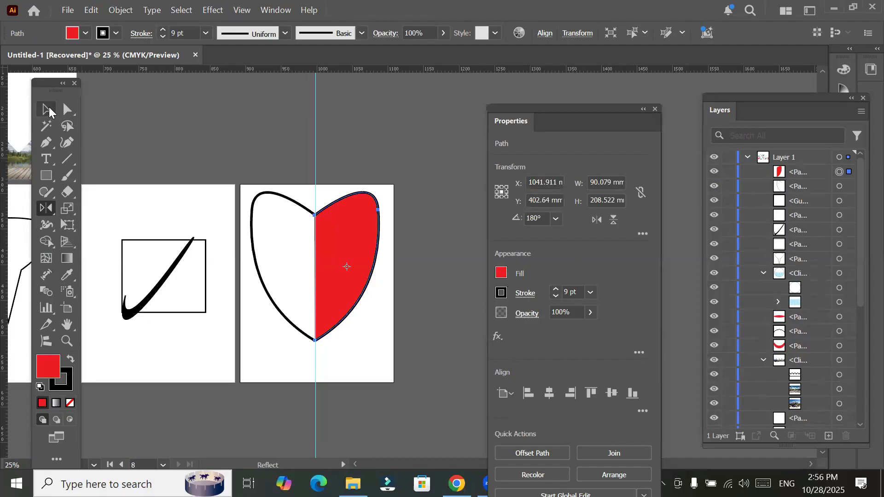
{"action": "left_click", "coordinate": [283, 198]}
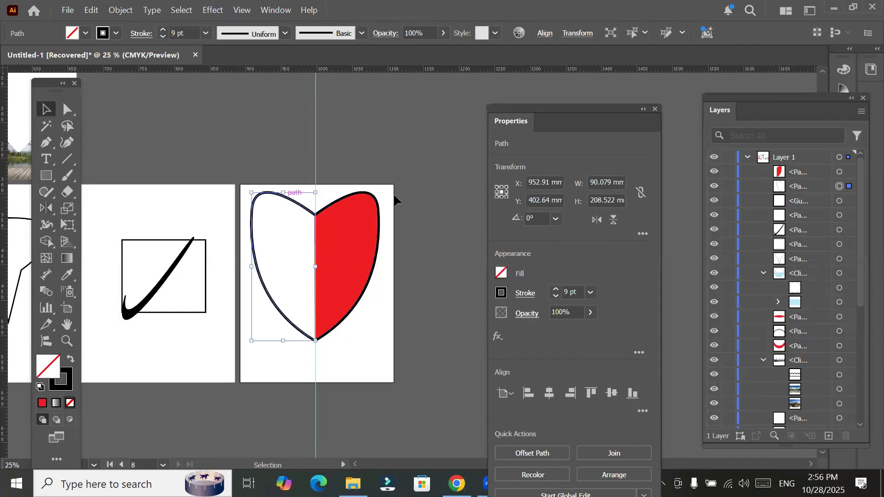
{"action": "left_click", "coordinate": [714, 172]}
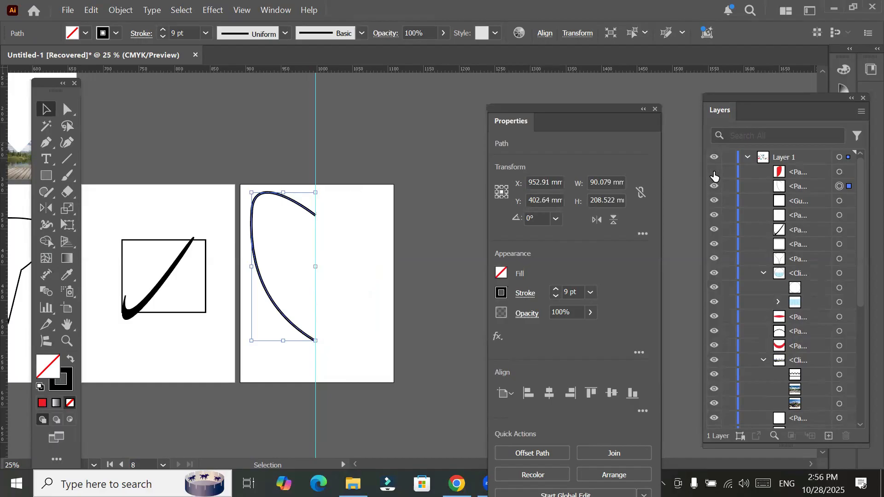
{"action": "left_click", "coordinate": [714, 172]}
{"action": "left_click", "coordinate": [713, 186]}
{"action": "left_click", "coordinate": [713, 186]}
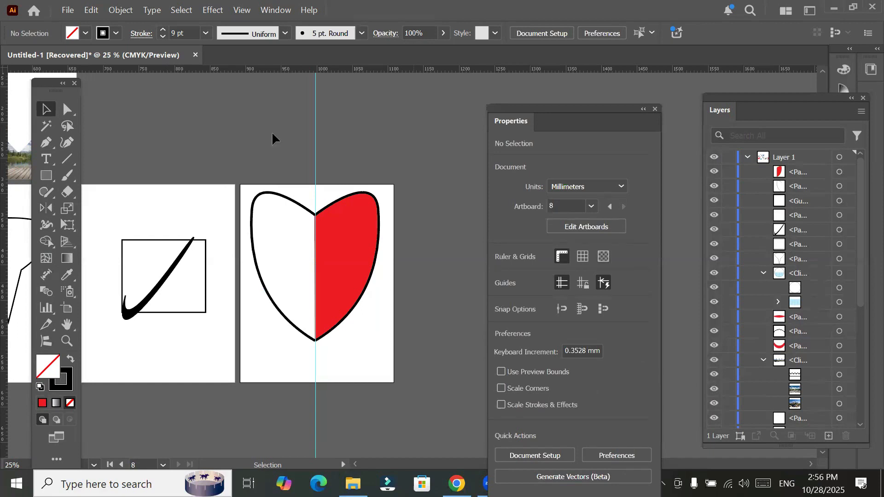
Step: Fill the unfilled half of the heart with CMYK Blue and deselect it
{"action": "left_click", "coordinate": [84, 34]}
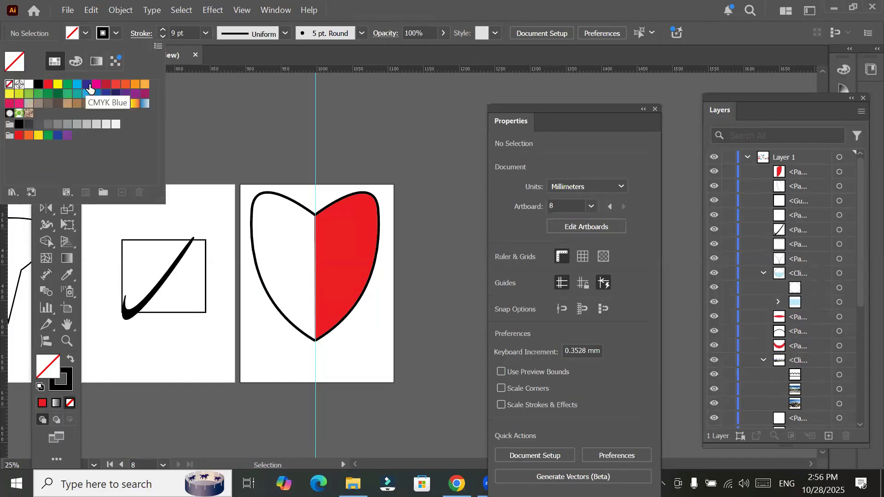
{"action": "left_click", "coordinate": [87, 86]}
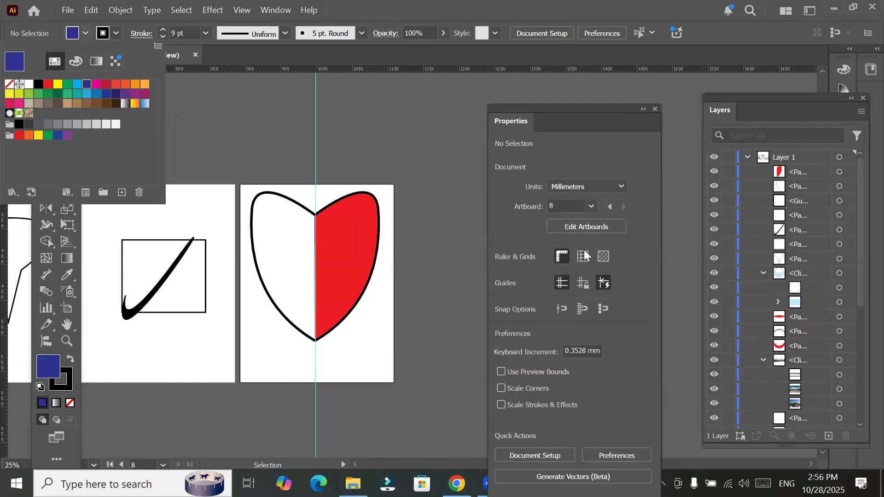
{"action": "left_click", "coordinate": [838, 187]}
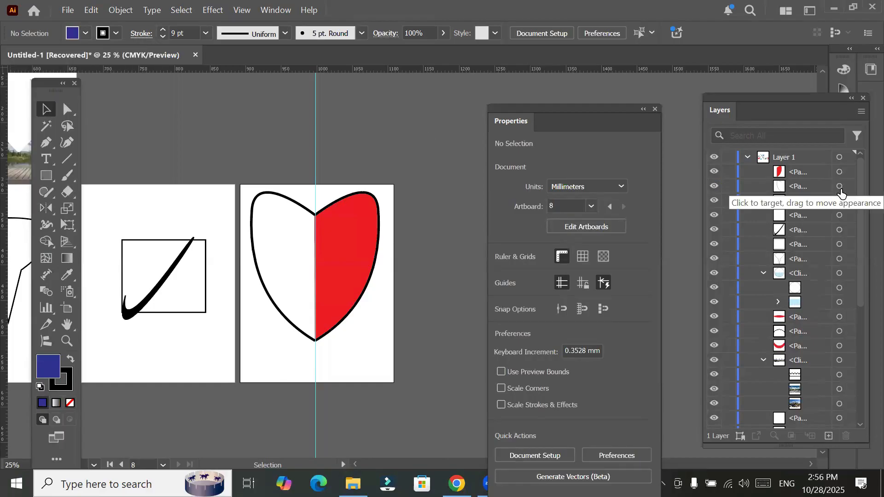
{"action": "left_click", "coordinate": [840, 188]}
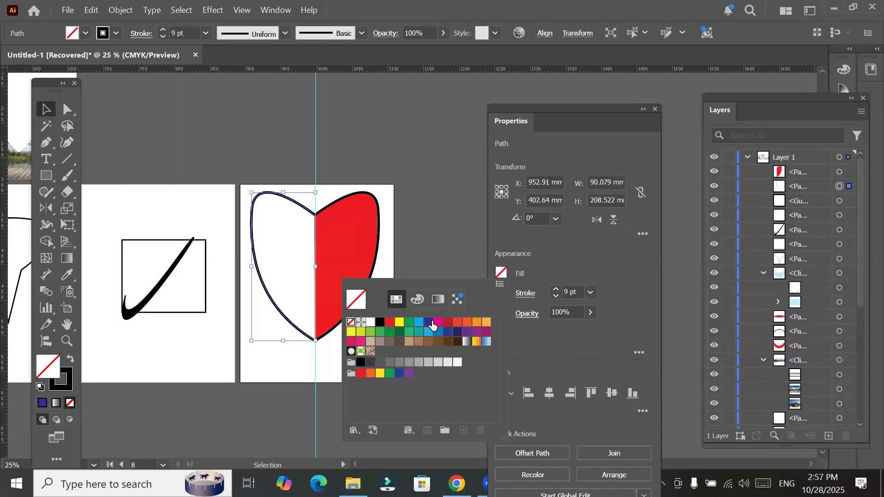
{"action": "left_click", "coordinate": [428, 323]}
{"action": "left_click", "coordinate": [421, 153]}
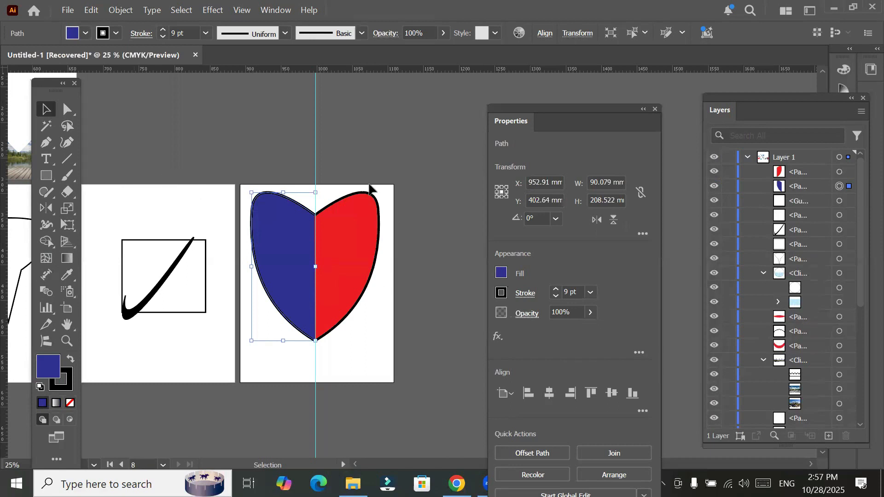
{"action": "key", "text": "ctrl+shift+a"}
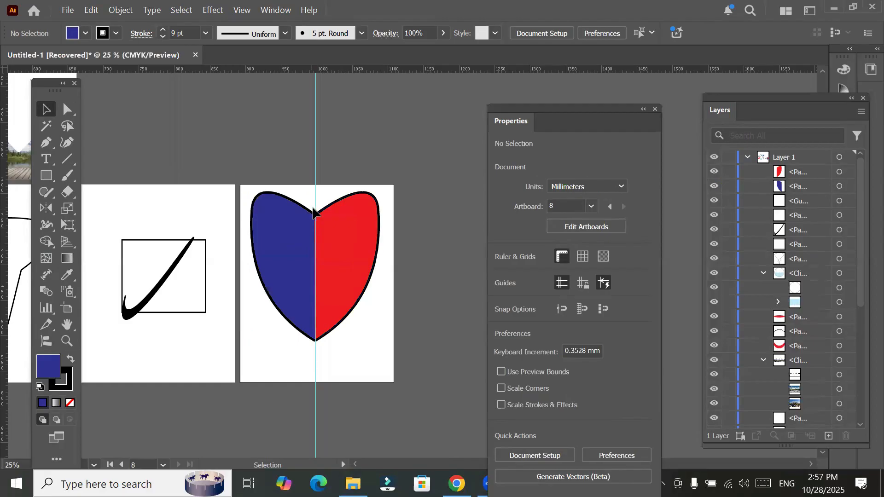
Step: Move the red half about 2.65 mm outward and shift the blue half slightly toward it, leaving a narrow gap between them
{"action": "scroll", "coordinate": [326, 254], "scroll_direction": "up", "scroll_amount": 1}
{"action": "scroll", "coordinate": [326, 253], "scroll_direction": "up", "scroll_amount": 3}
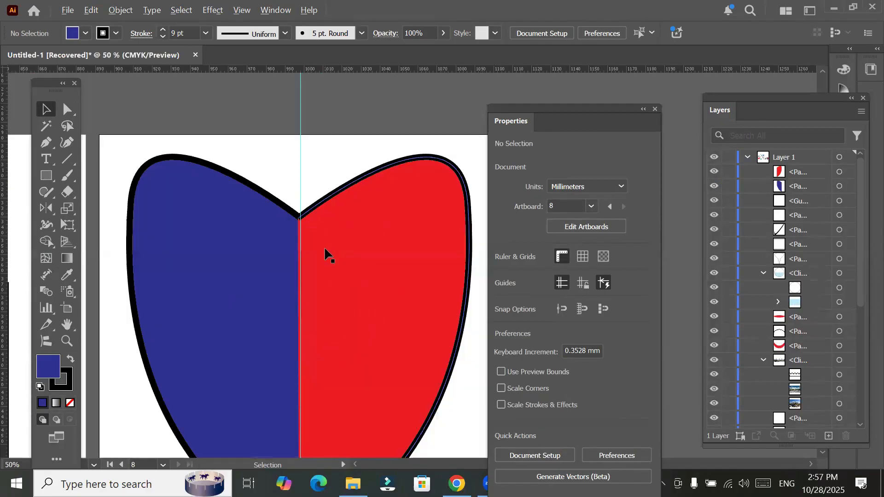
{"action": "scroll", "coordinate": [277, 181], "scroll_direction": "up", "scroll_amount": 2}
{"action": "scroll", "coordinate": [260, 150], "scroll_direction": "up", "scroll_amount": 2}
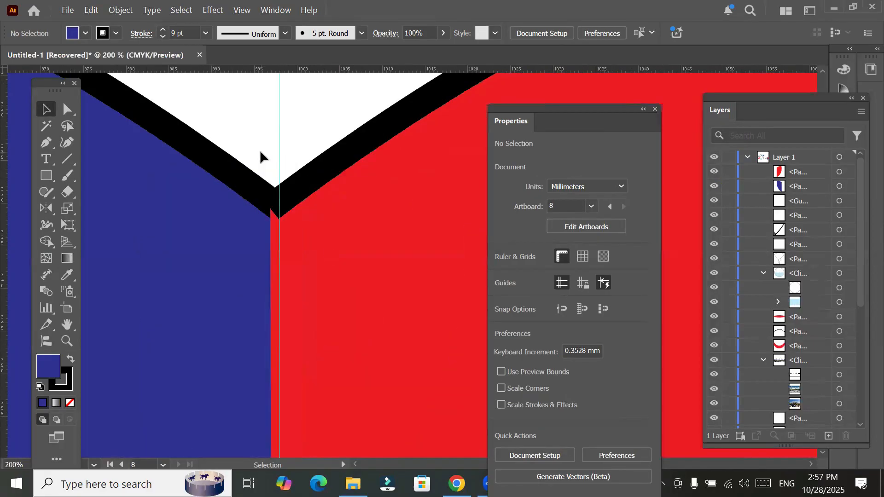
{"action": "scroll", "coordinate": [260, 150], "scroll_direction": "up", "scroll_amount": 2}
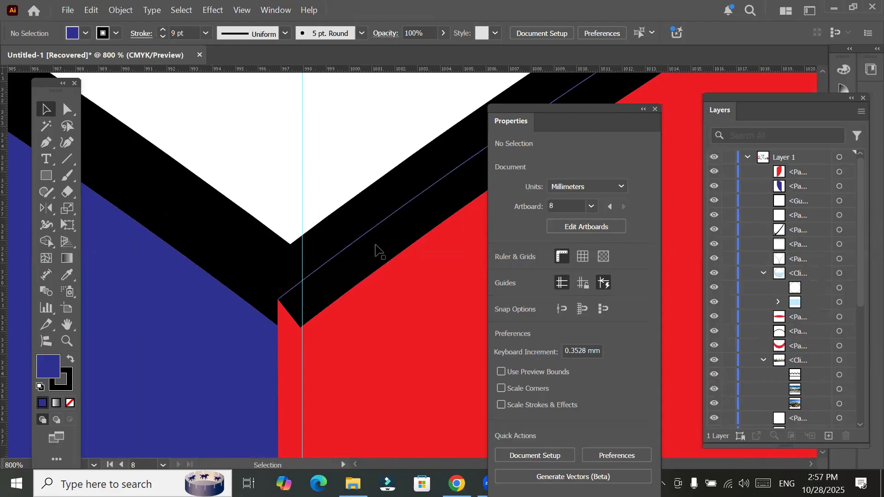
{"action": "left_click_drag", "start_coordinate": [430, 229], "coordinate": [454, 222]}
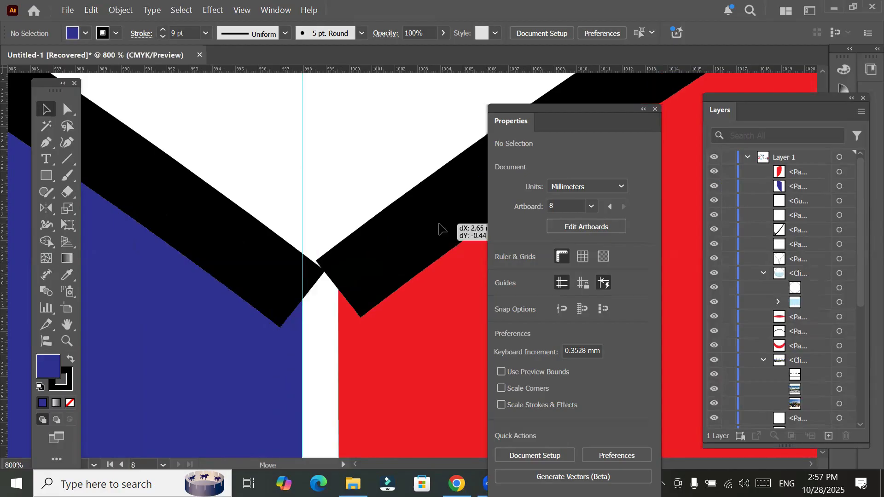
{"action": "left_click_drag", "start_coordinate": [170, 228], "coordinate": [237, 235]}
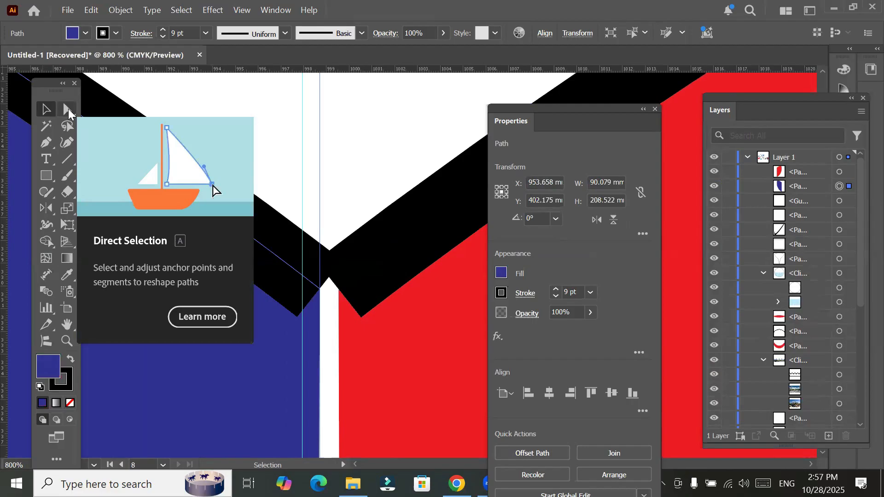
Step: Clear the vertical guide away from the heart's notch so that it is not caught when selecting the upper end anchors
{"action": "left_click", "coordinate": [68, 109]}
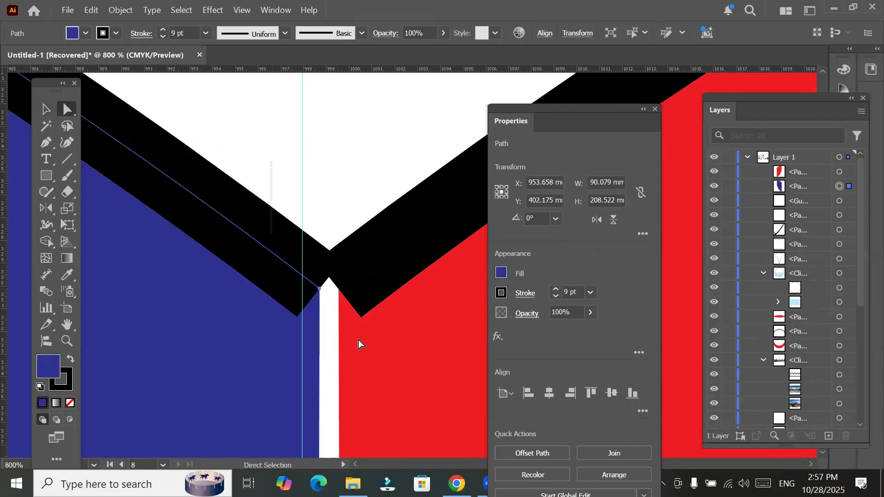
{"action": "left_click", "coordinate": [395, 365], "text": "shift"}
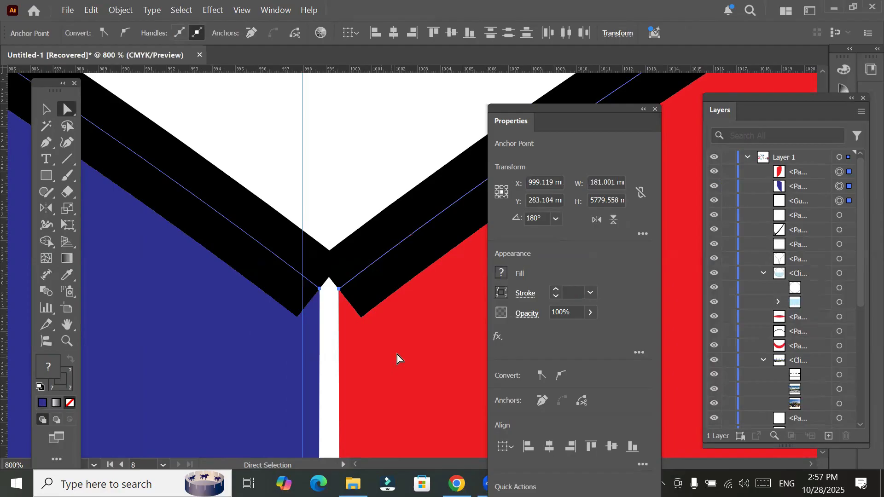
{"action": "left_click", "coordinate": [348, 189]}
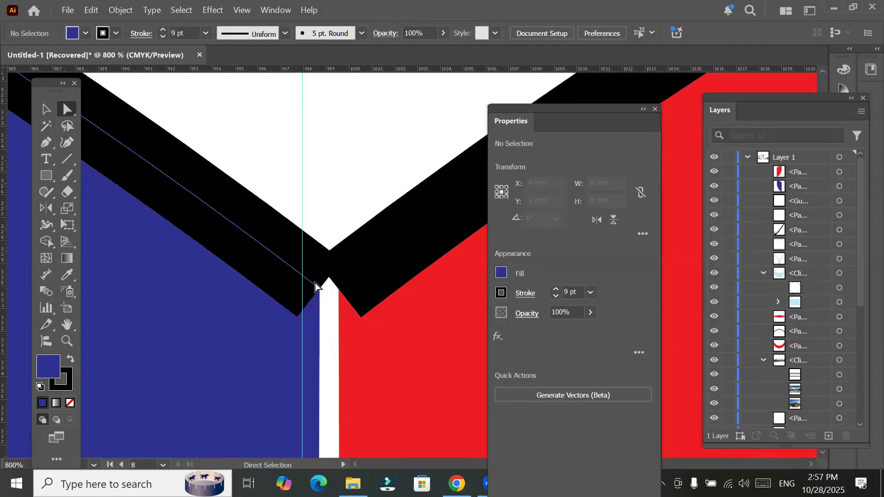
{"action": "left_click", "coordinate": [302, 150]}
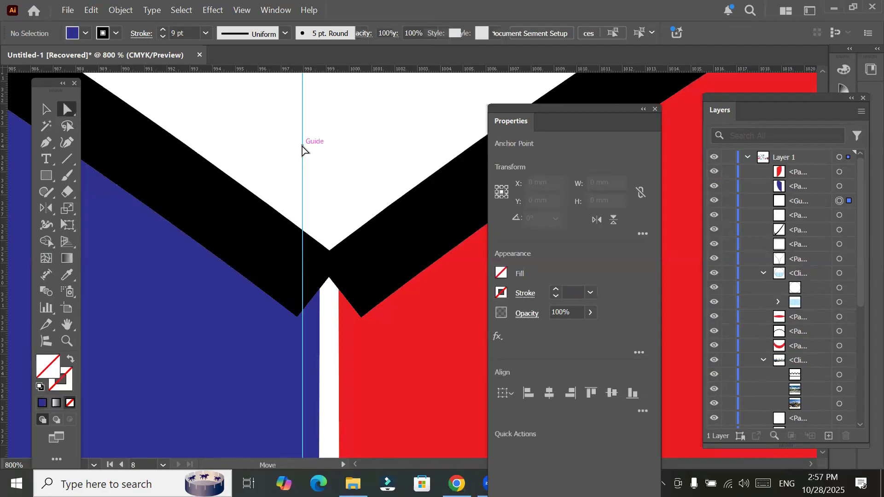
{"action": "key", "text": "Delete"}
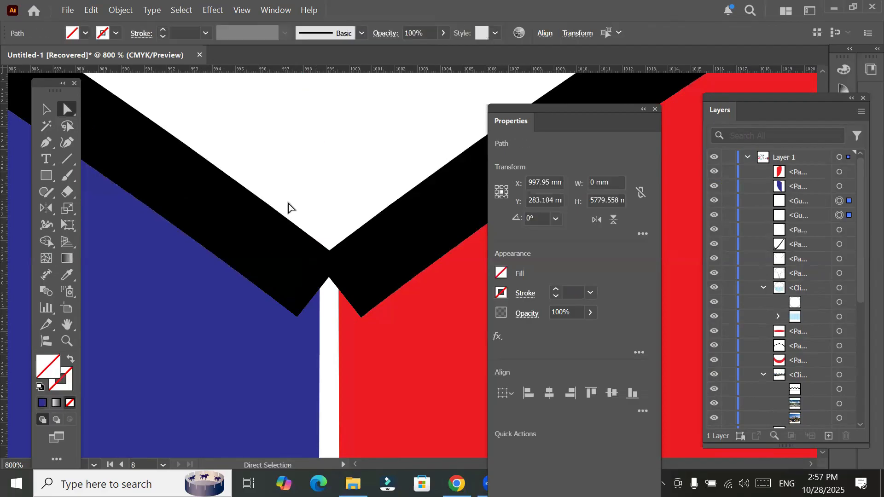
Step: Join the upper end anchors of both halves and round the resulting notch corners to a radius of about 1.23 mm
{"action": "left_click_drag", "start_coordinate": [288, 200], "coordinate": [388, 334]}
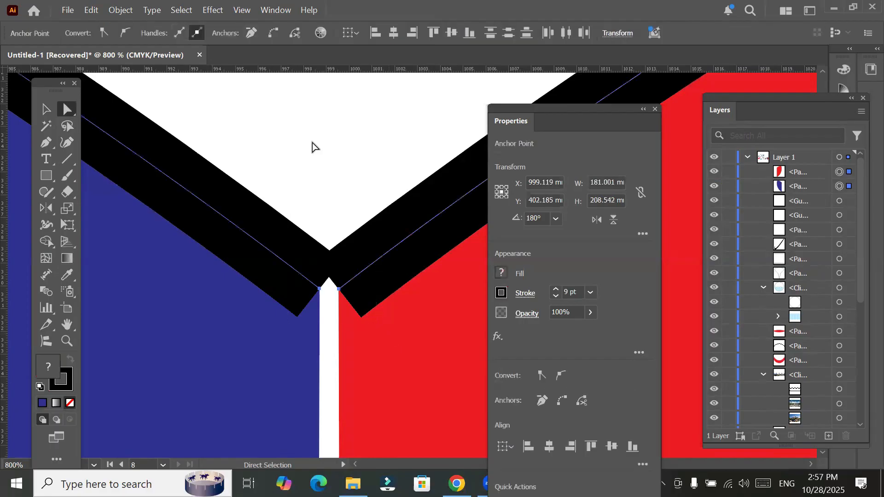
{"action": "left_click", "coordinate": [122, 14]}
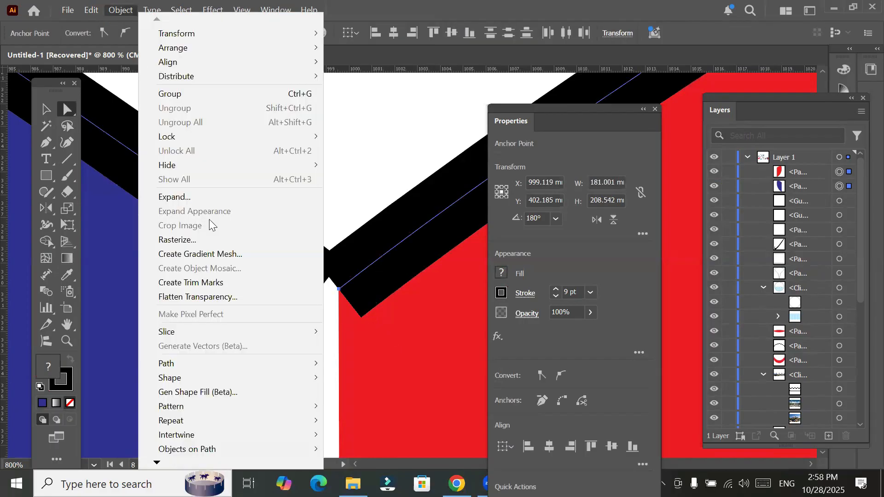
{"action": "mouse_move", "coordinate": [238, 360]}
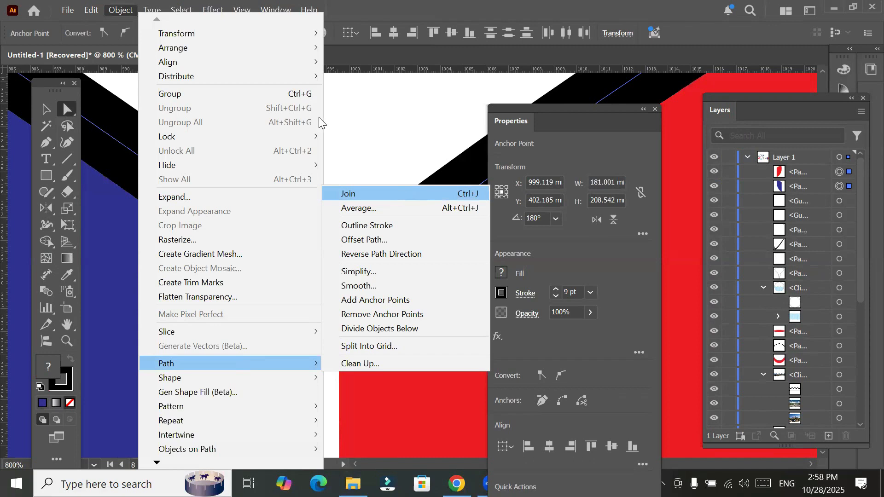
{"action": "left_click", "coordinate": [342, 269]}
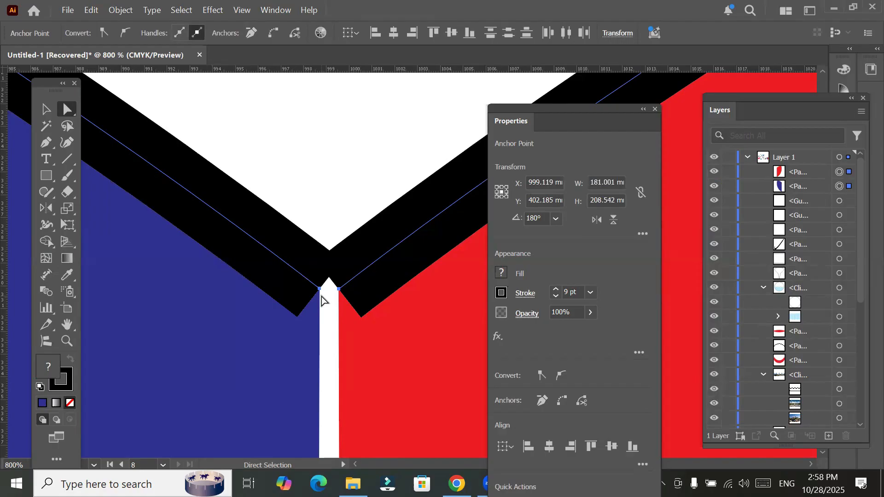
{"action": "left_click", "coordinate": [121, 10]}
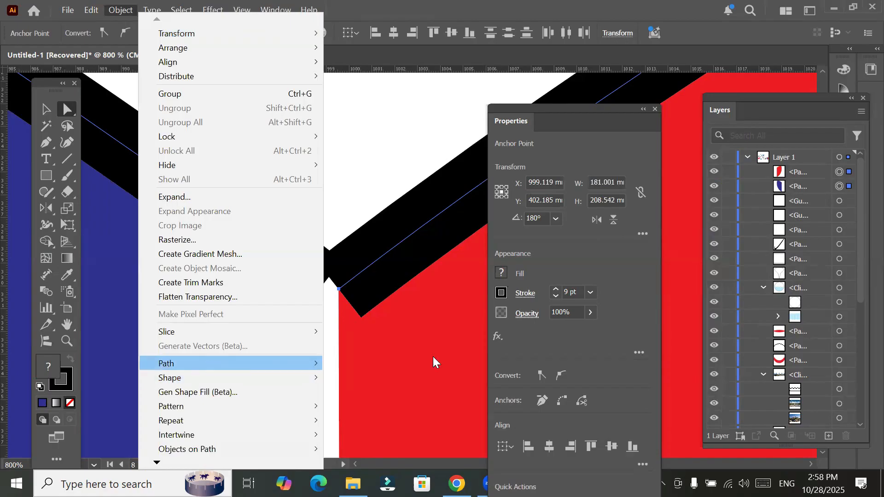
{"action": "left_click", "coordinate": [430, 193]}
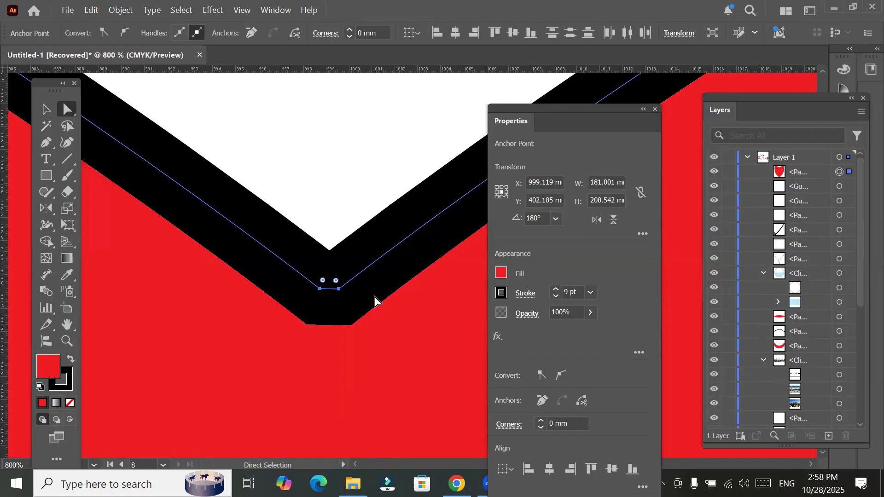
{"action": "left_click_drag", "start_coordinate": [338, 282], "coordinate": [339, 327]}
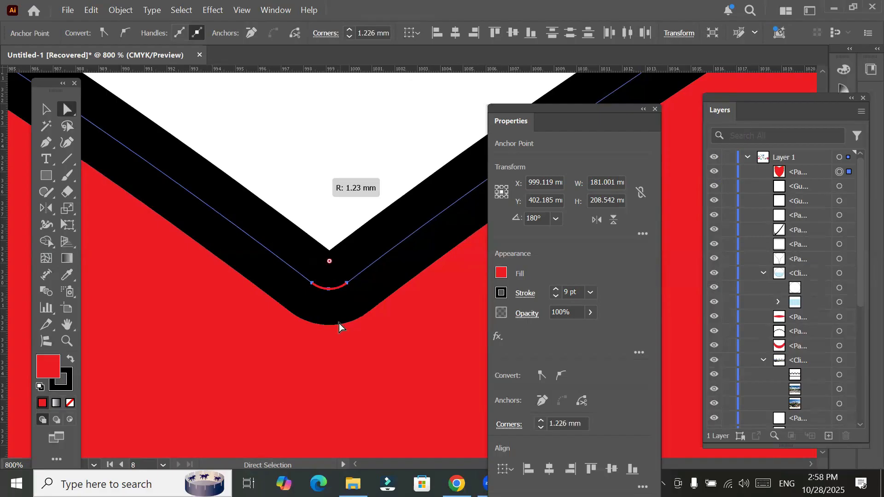
{"action": "left_click", "coordinate": [46, 110]}
Step: Select both open end anchors at the heart's lower tip with the Lasso tool and join them into a closed path
{"action": "scroll", "coordinate": [276, 242], "scroll_direction": "down", "scroll_amount": 1}
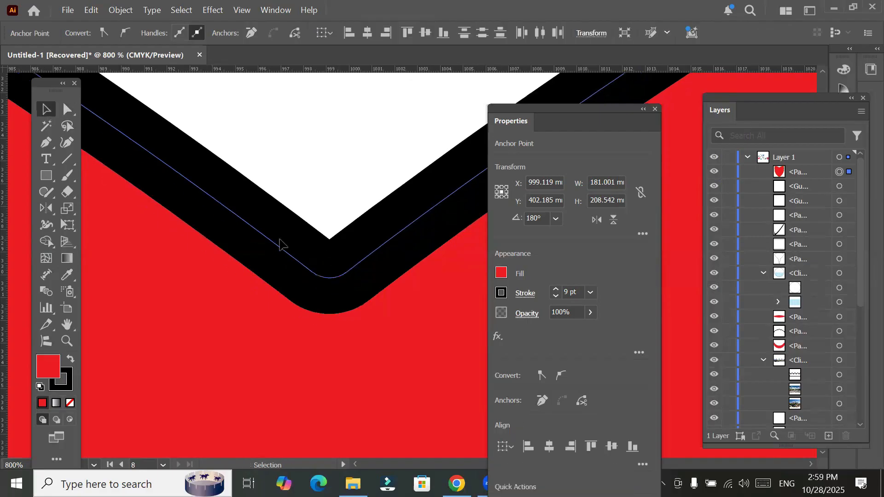
{"action": "scroll", "coordinate": [279, 239], "scroll_direction": "down", "scroll_amount": 5}
{"action": "scroll", "coordinate": [279, 239], "scroll_direction": "down", "scroll_amount": 2}
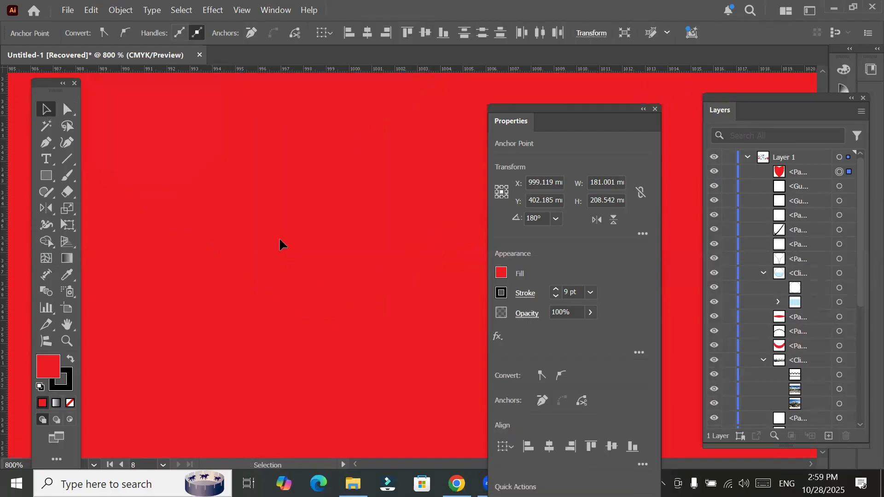
{"action": "scroll", "coordinate": [280, 240], "scroll_direction": "down", "scroll_amount": 2}
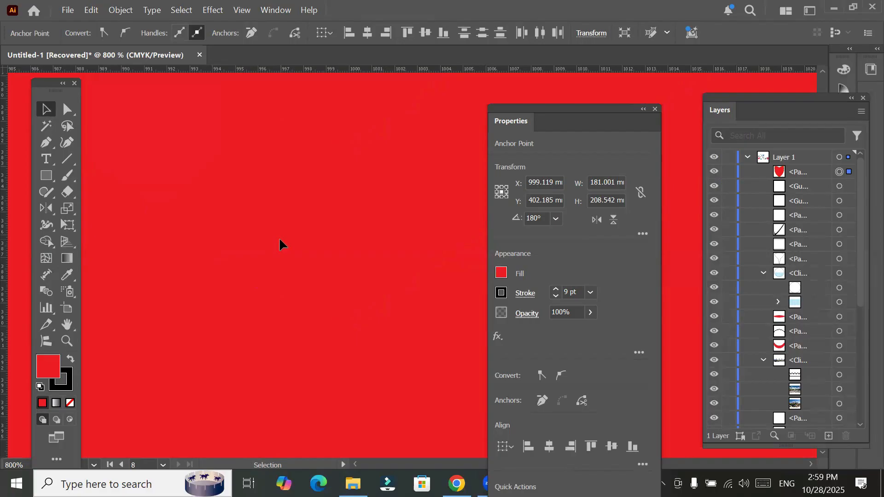
{"action": "scroll", "coordinate": [279, 240], "scroll_direction": "down", "scroll_amount": 1, "text": "alt"}
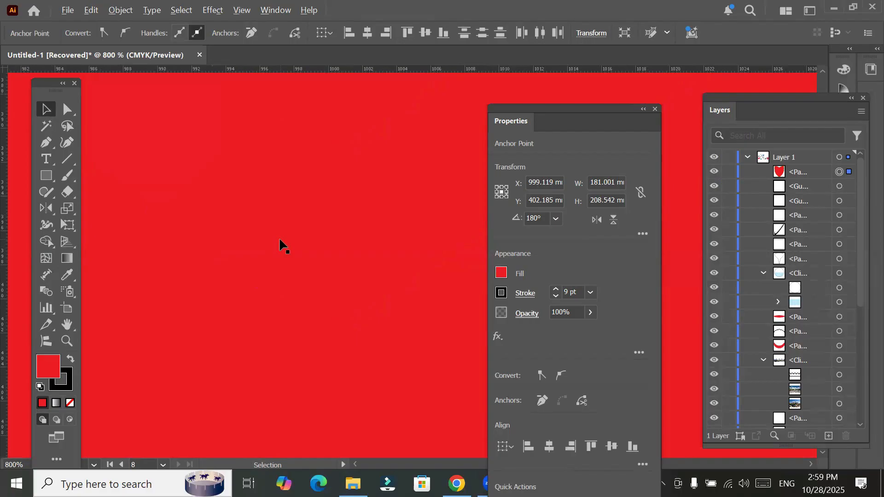
{"action": "scroll", "coordinate": [280, 240], "scroll_direction": "down", "scroll_amount": 3}
{"action": "scroll", "coordinate": [281, 240], "scroll_direction": "down", "scroll_amount": 3}
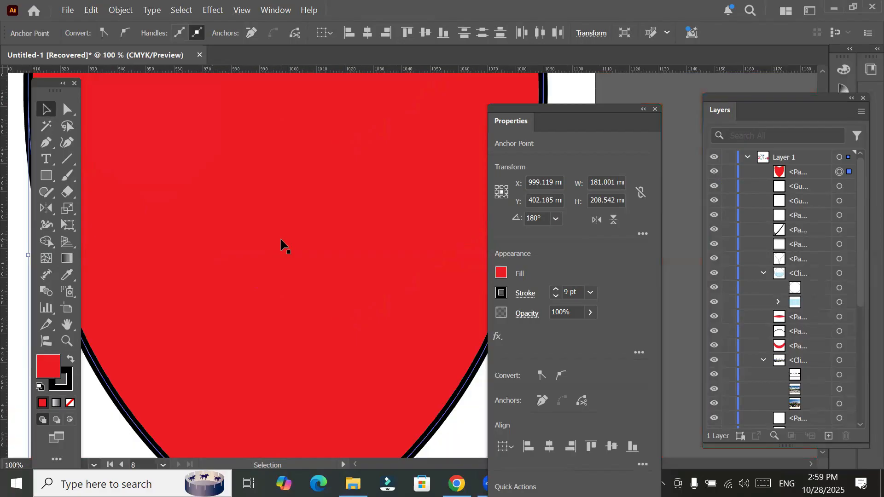
{"action": "left_click_drag", "start_coordinate": [247, 406], "coordinate": [270, 207]}
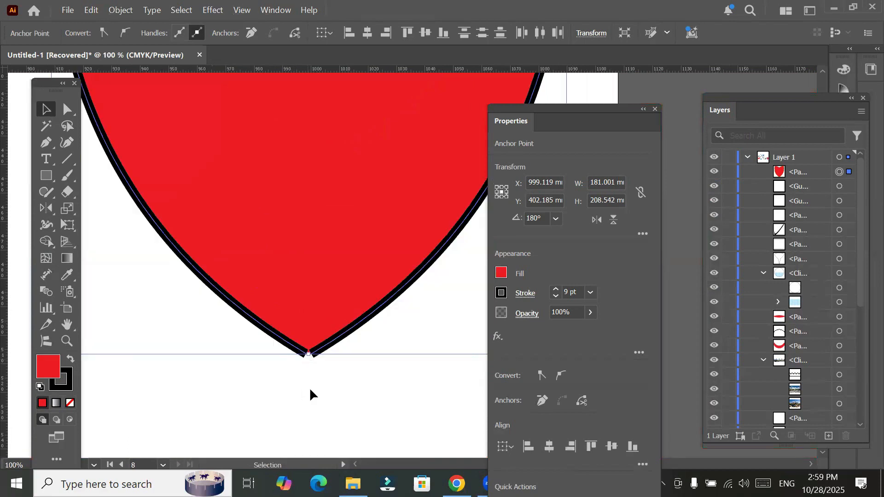
{"action": "scroll", "coordinate": [309, 386], "scroll_direction": "up", "scroll_amount": 2}
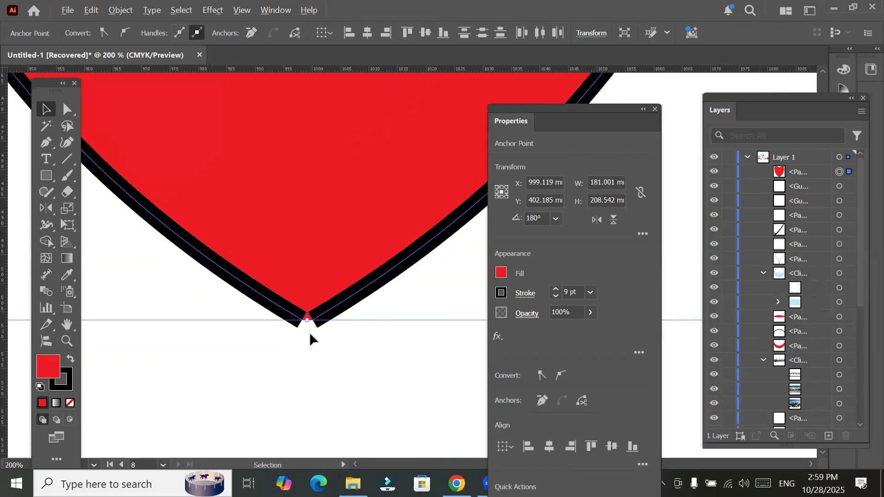
{"action": "scroll", "coordinate": [307, 345], "scroll_direction": "up", "scroll_amount": 1}
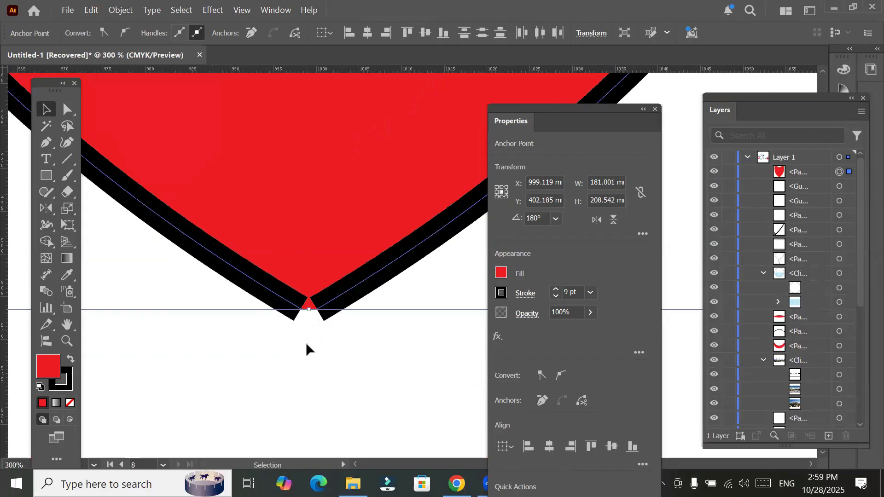
{"action": "left_click", "coordinate": [67, 127]}
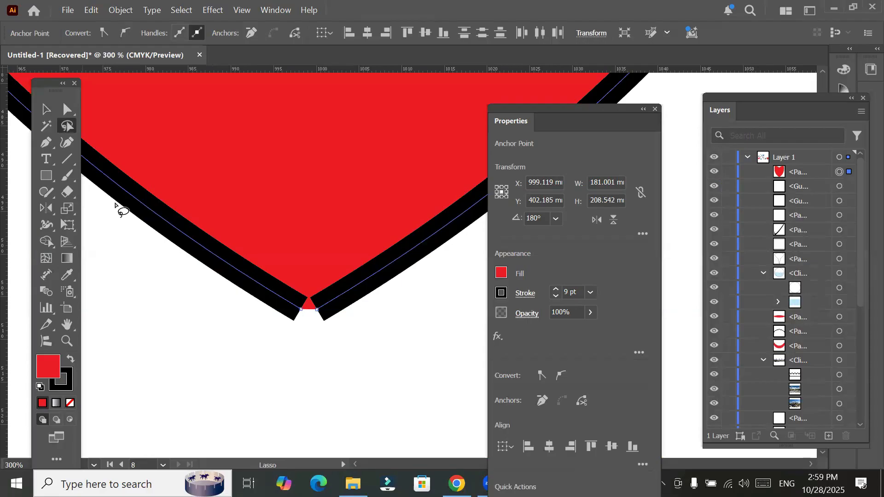
{"action": "mouse_move", "coordinate": [276, 377]}
{"action": "left_mouse_down"}
{"action": "mouse_move", "coordinate": [367, 246]}
{"action": "mouse_move", "coordinate": [262, 263]}
{"action": "mouse_move", "coordinate": [306, 424]}
{"action": "left_mouse_up"}
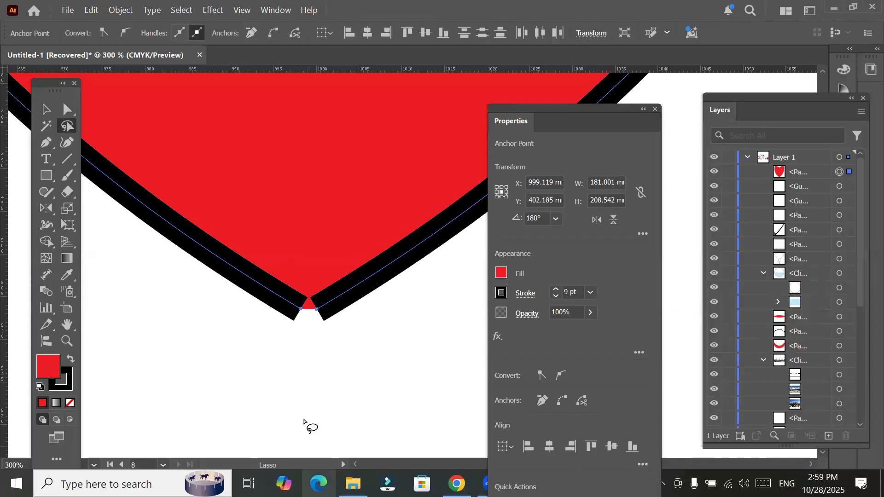
{"action": "scroll", "coordinate": [320, 309], "scroll_direction": "up", "scroll_amount": 1}
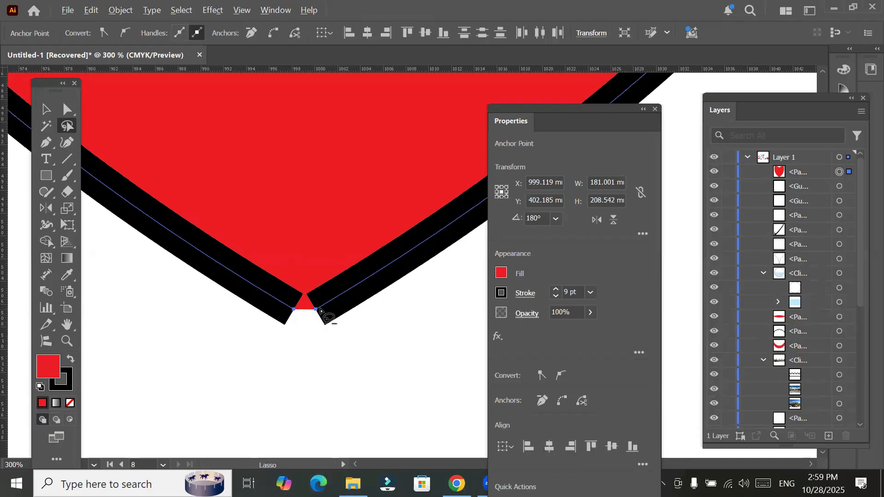
{"action": "scroll", "coordinate": [318, 305], "scroll_direction": "up", "scroll_amount": 4}
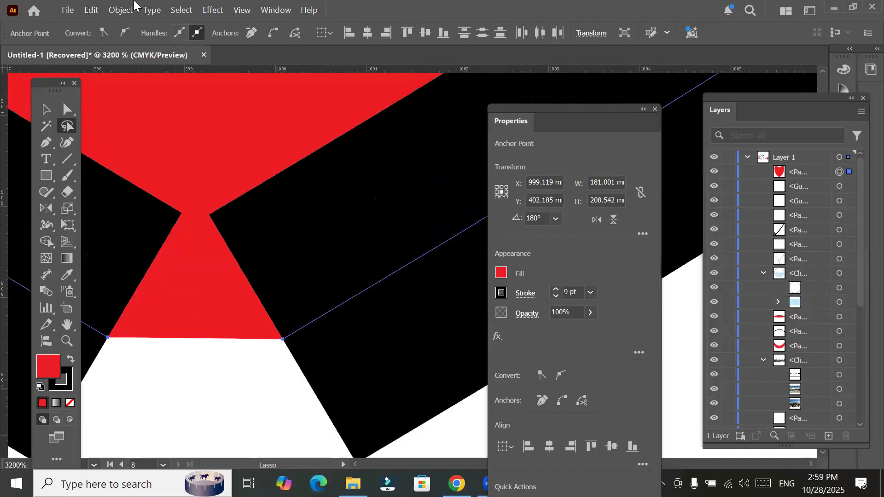
{"action": "left_click", "coordinate": [121, 16]}
{"action": "mouse_move", "coordinate": [206, 367]}
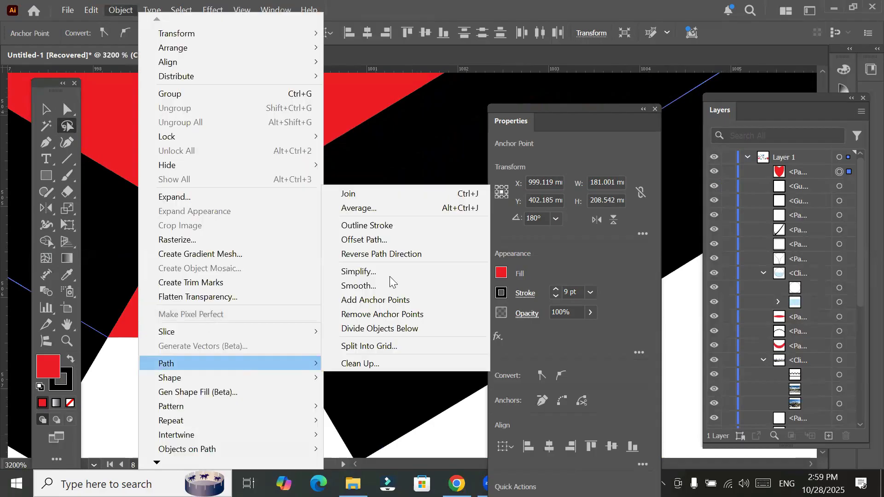
{"action": "left_click", "coordinate": [403, 191]}
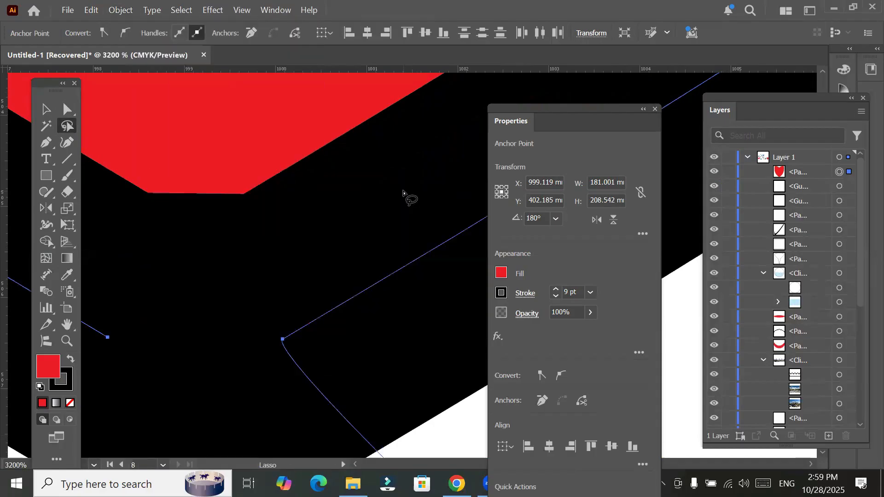
{"action": "scroll", "coordinate": [403, 193], "scroll_direction": "down", "scroll_amount": 4}
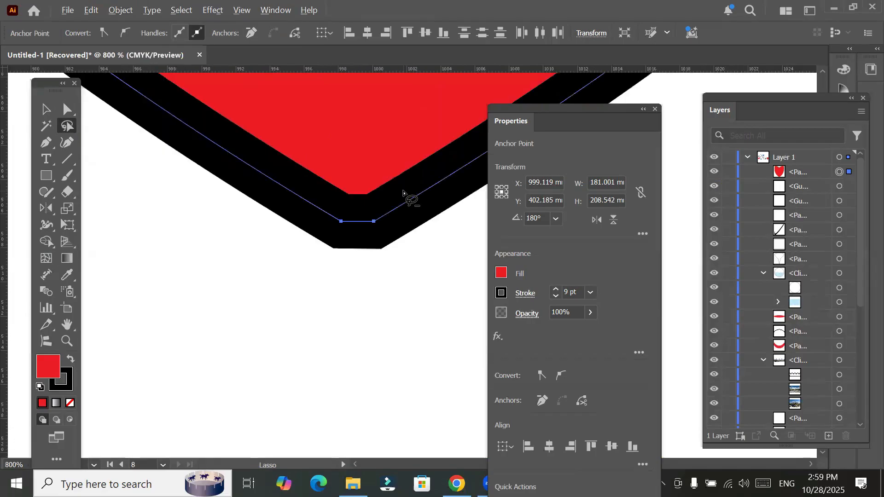
{"action": "scroll", "coordinate": [403, 193], "scroll_direction": "down", "scroll_amount": 3}
{"action": "scroll", "coordinate": [403, 193], "scroll_direction": "down", "scroll_amount": 2}
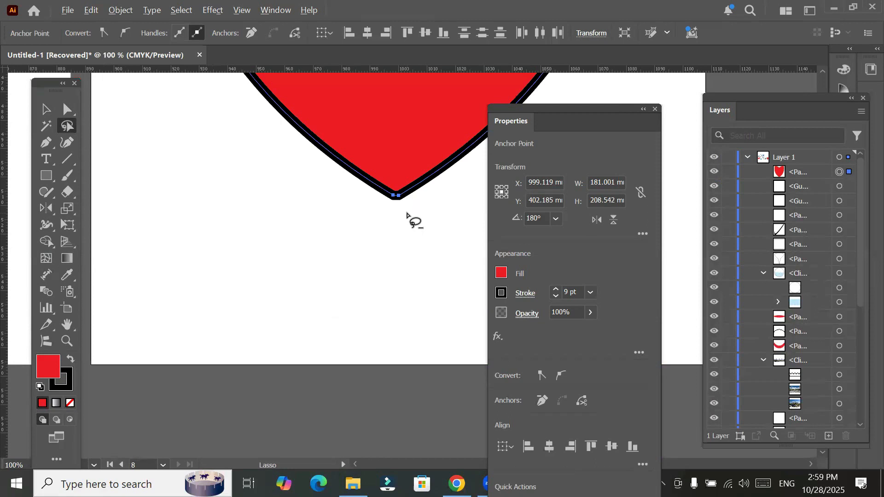
{"action": "scroll", "coordinate": [407, 215], "scroll_direction": "down", "scroll_amount": 2}
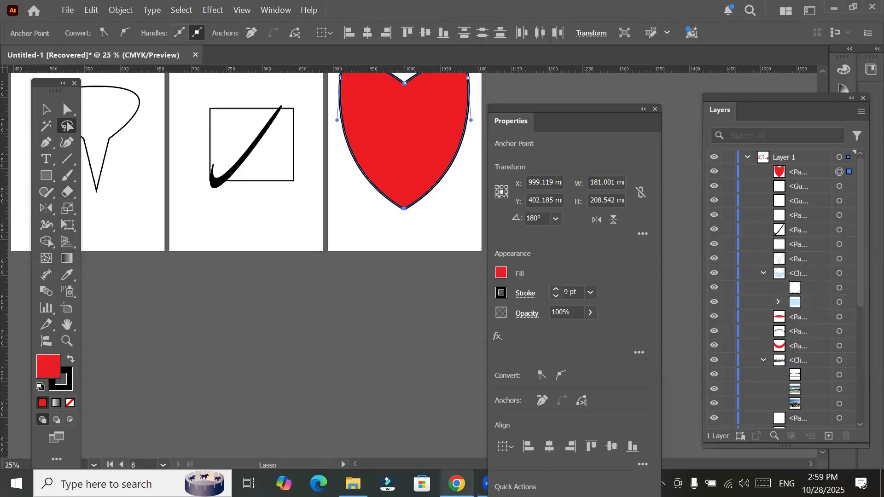
Step: Switch to Chrome and search Google for "shield design"
{"action": "left_click", "coordinate": [359, 10]}
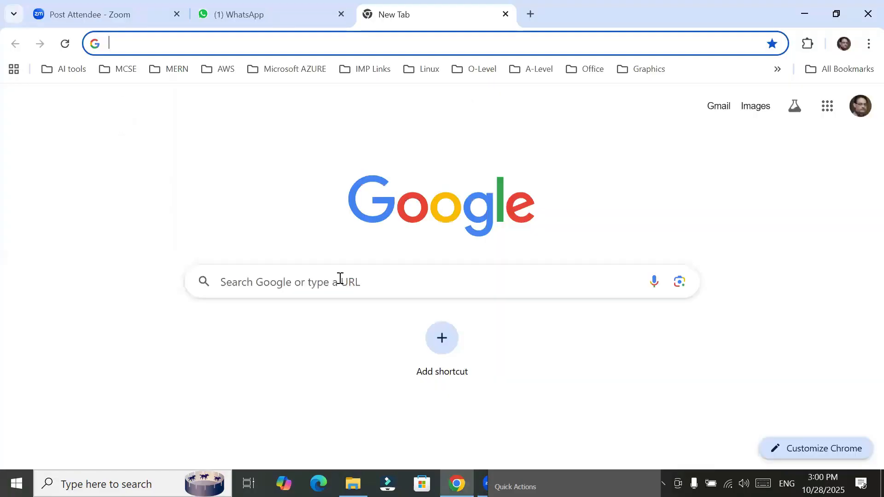
{"action": "left_click", "coordinate": [340, 278]}
{"action": "type", "text": "s"}
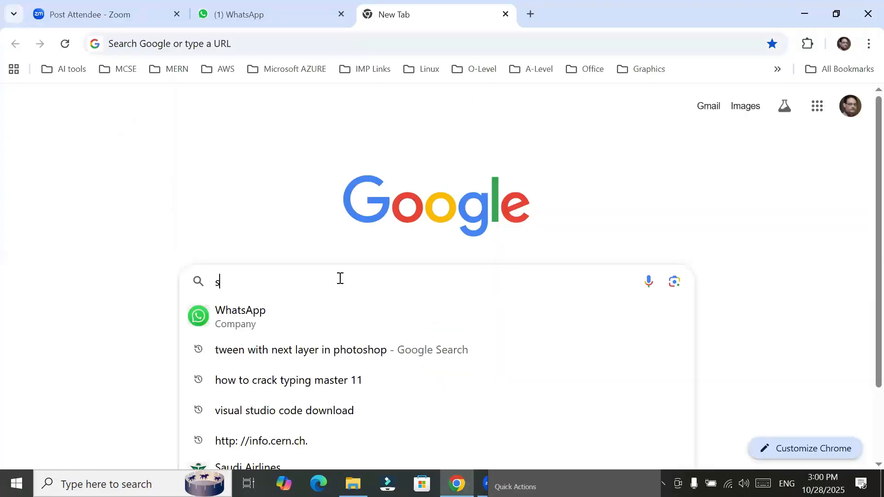
{"action": "type", "text": "heild"}
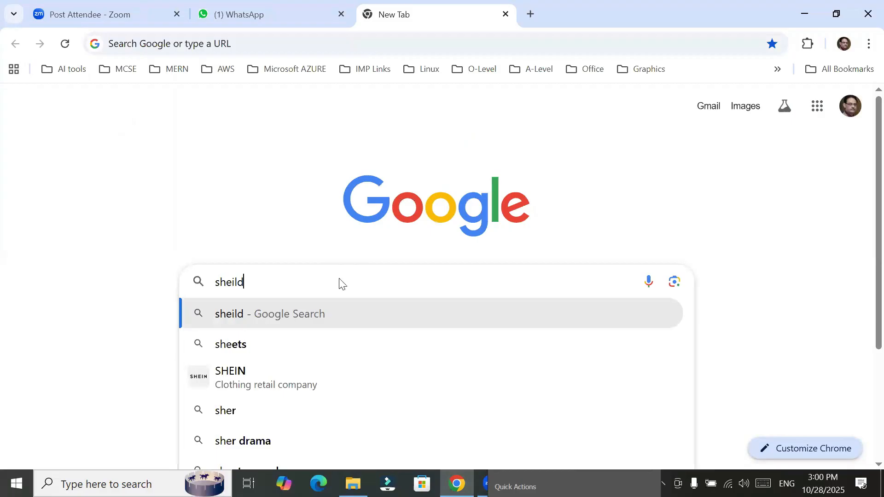
{"action": "key", "text": "Down"}
{"action": "key", "text": "Return"}
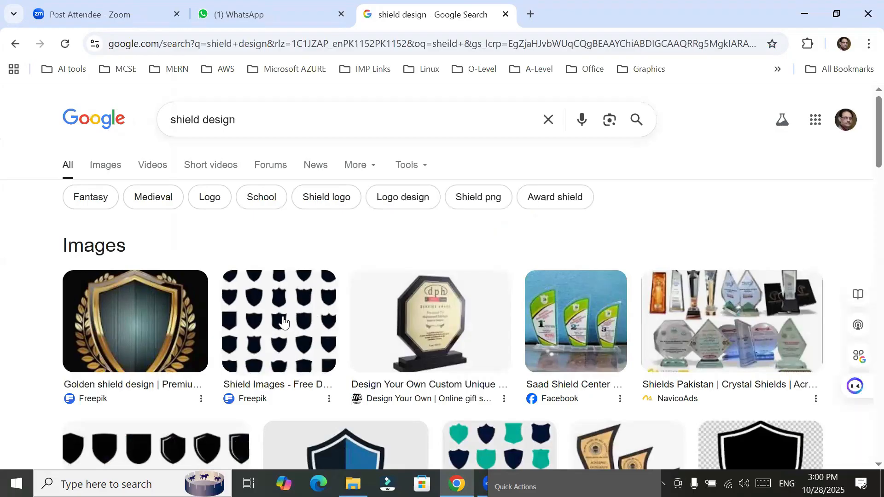
Step: Open Freepik's Shield Images page from the image result for reference shapes, and return to Illustrator
{"action": "left_click", "coordinate": [283, 322]}
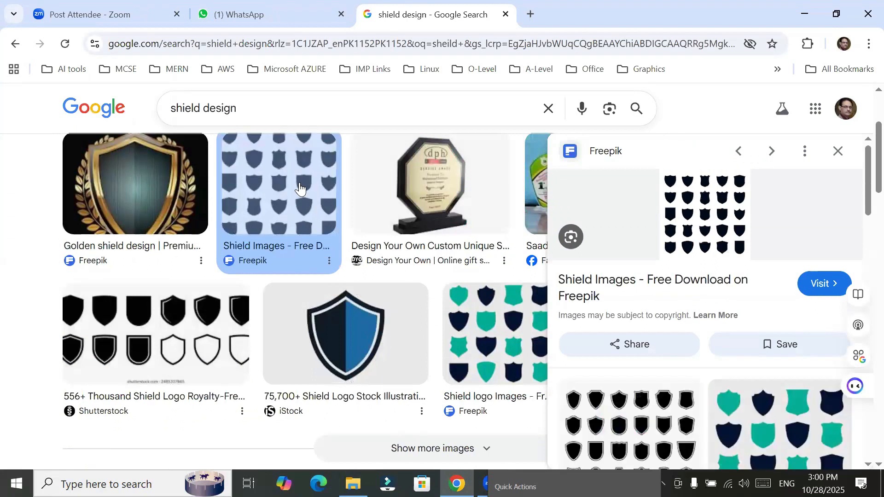
{"action": "left_click", "coordinate": [702, 205]}
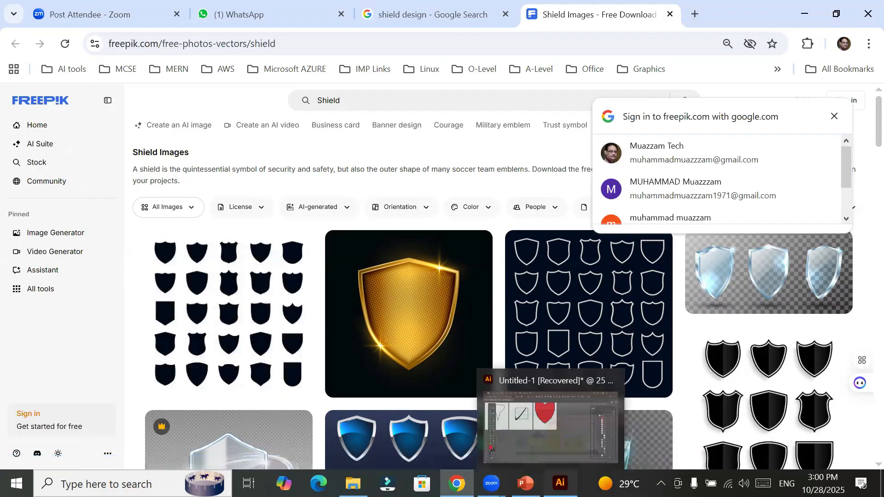
{"action": "left_click", "coordinate": [558, 483]}
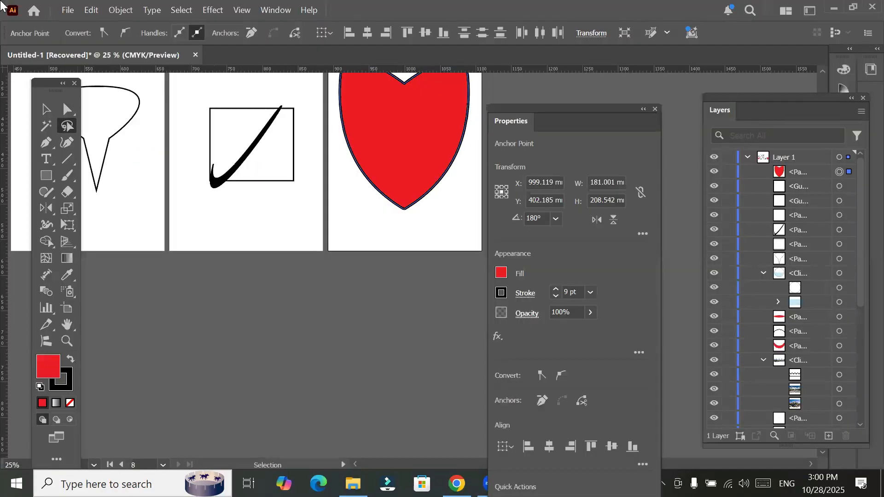
Step: Deselect the heart's anchors, select the whole red heart on artboard 8 and delete it
{"action": "left_click_drag", "start_coordinate": [358, 142], "coordinate": [292, 312]}
{"action": "left_click", "coordinate": [21, 93]}
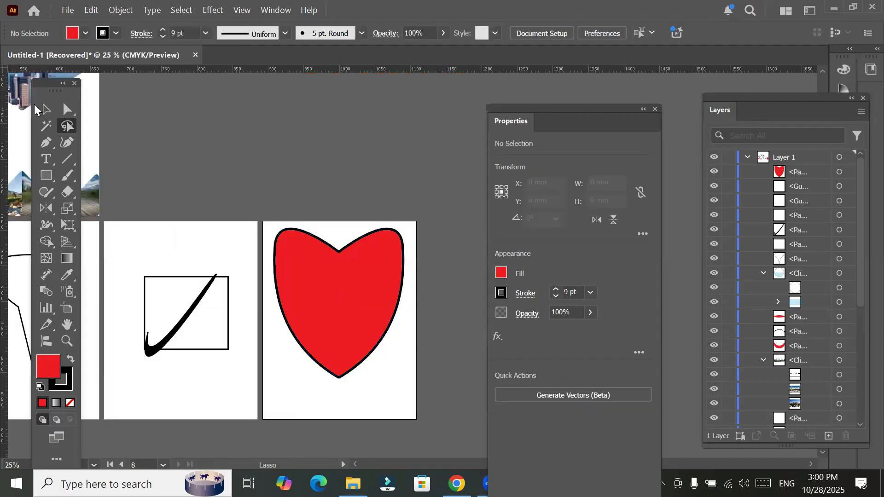
{"action": "left_click", "coordinate": [42, 109]}
{"action": "left_click", "coordinate": [325, 319]}
{"action": "key", "text": "Delete"}
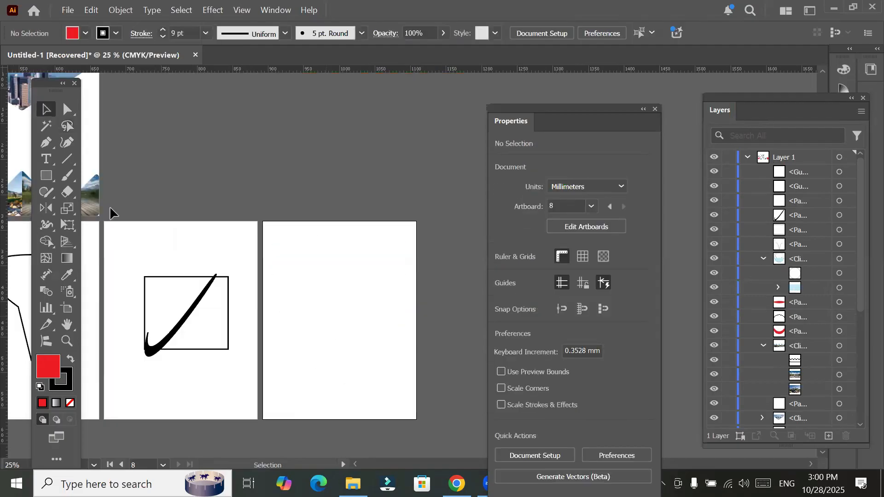
Step: Try to draw a complete closed shield outline on artboard 8 with straight and curved Pen tool segments, and delete the shape
{"action": "left_click", "coordinate": [50, 141]}
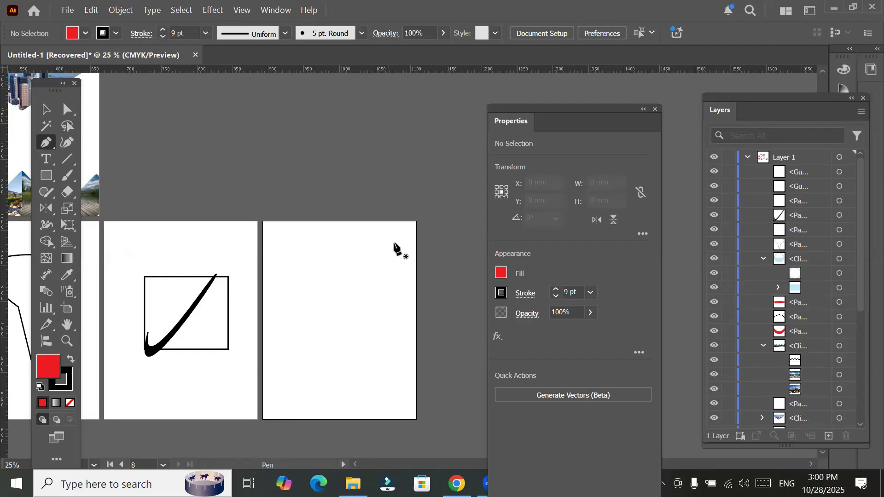
{"action": "scroll", "coordinate": [395, 248], "scroll_direction": "down", "scroll_amount": 1}
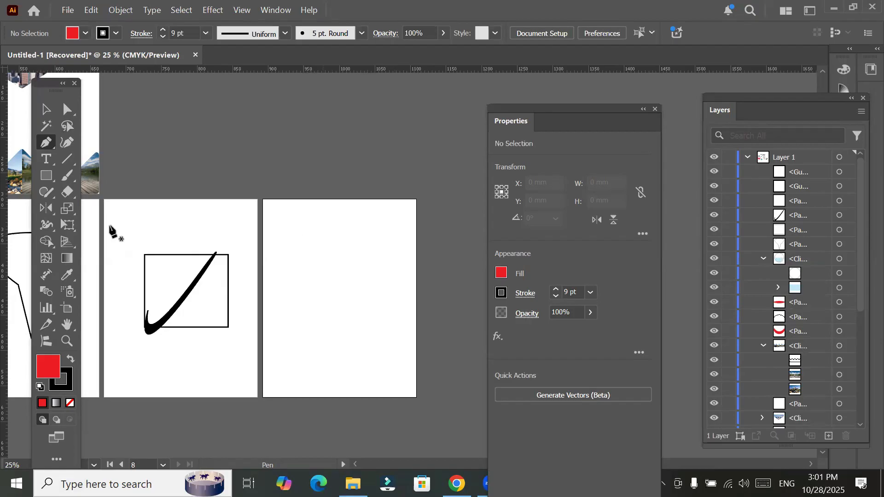
{"action": "left_click", "coordinate": [337, 239]}
{"action": "left_click", "coordinate": [280, 239]}
{"action": "left_click_drag", "start_coordinate": [280, 240], "coordinate": [268, 253]}
{"action": "left_click", "coordinate": [280, 266]}
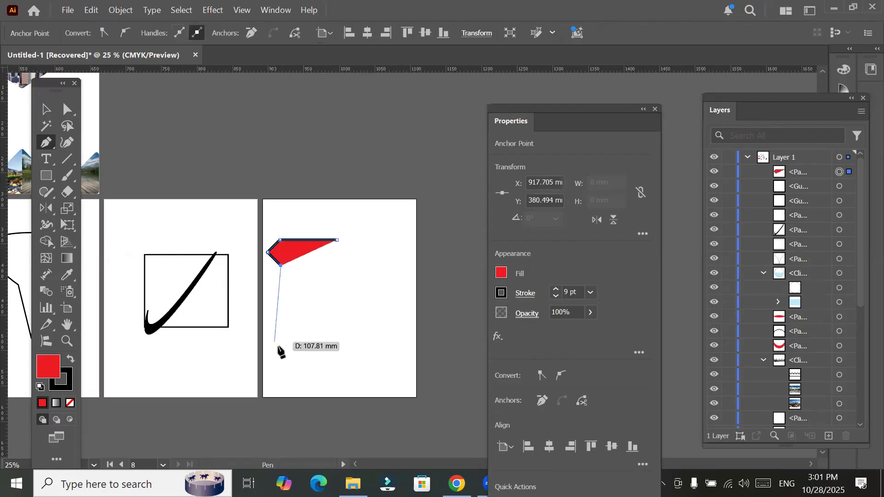
{"action": "left_click_drag", "start_coordinate": [280, 349], "coordinate": [307, 388]}
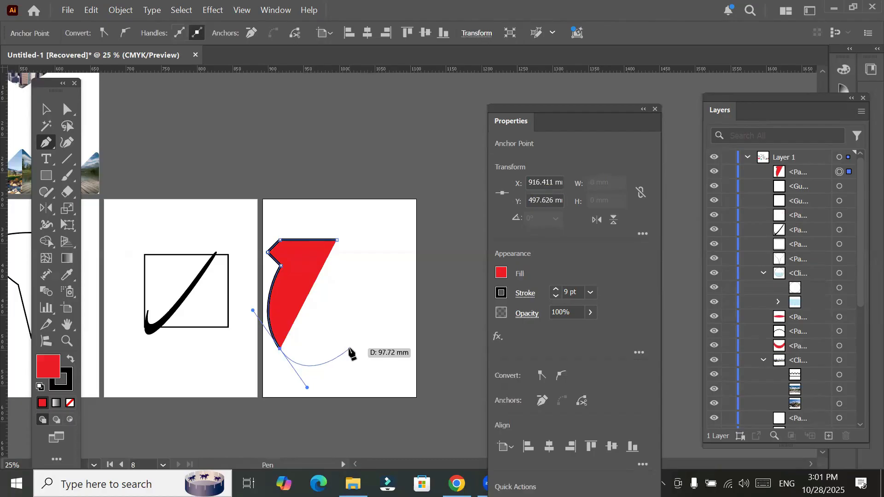
{"action": "left_click_drag", "start_coordinate": [349, 349], "coordinate": [351, 227]}
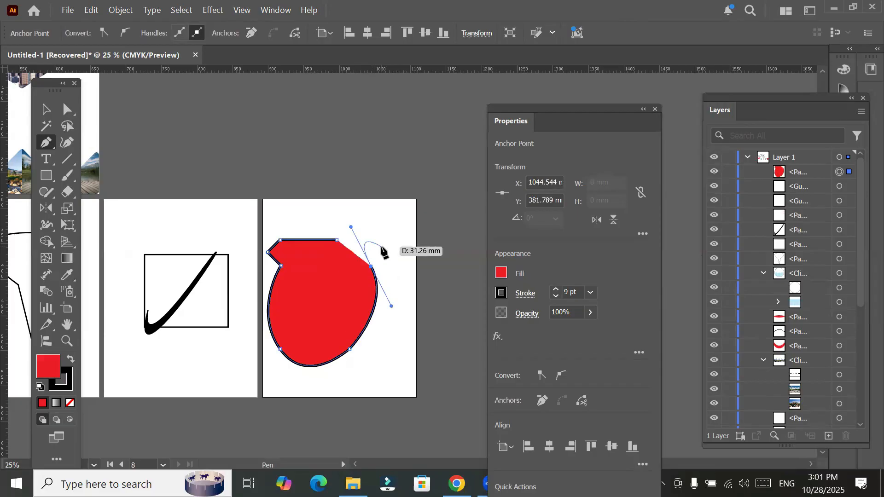
{"action": "left_click_drag", "start_coordinate": [381, 247], "coordinate": [340, 244]}
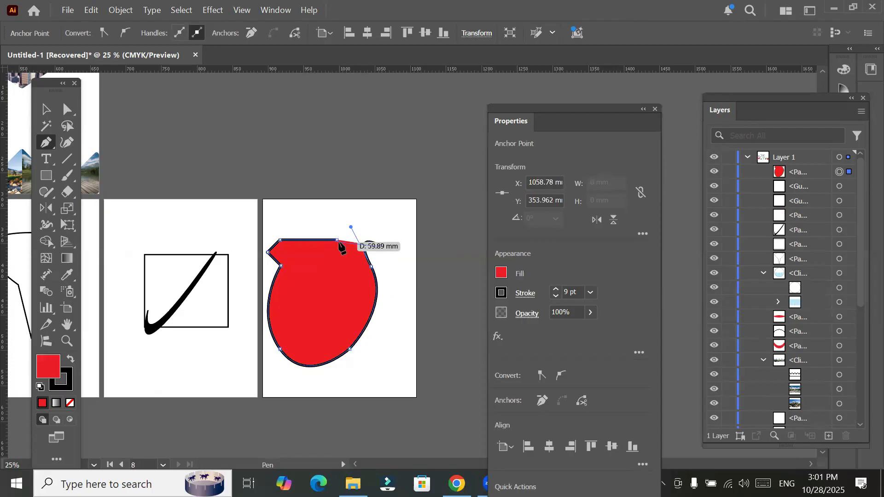
{"action": "left_click", "coordinate": [338, 241]}
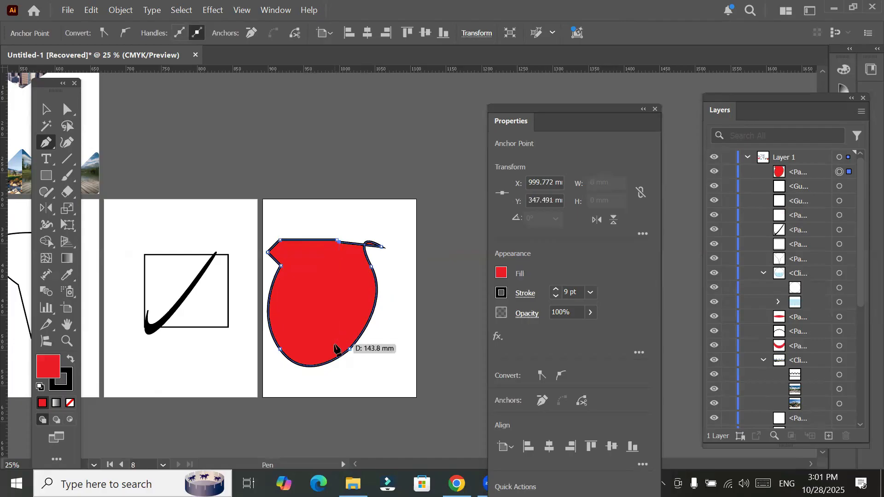
{"action": "key", "text": "v"}
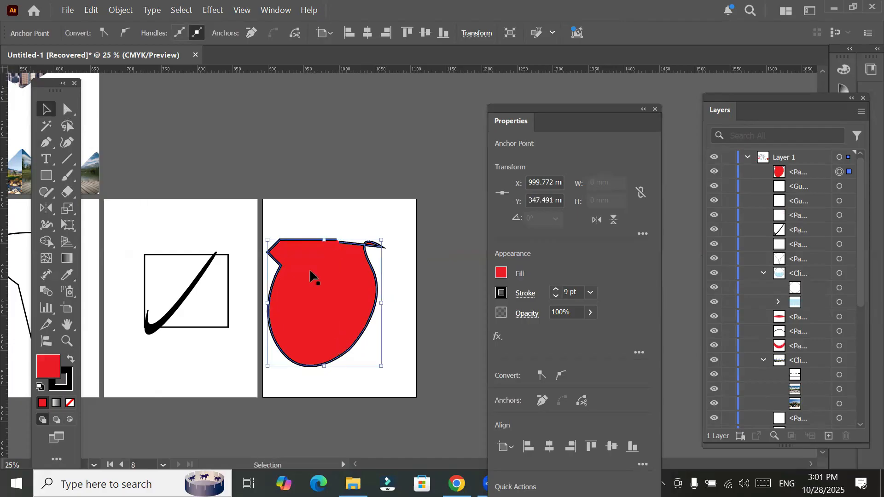
{"action": "key", "text": "Delete"}
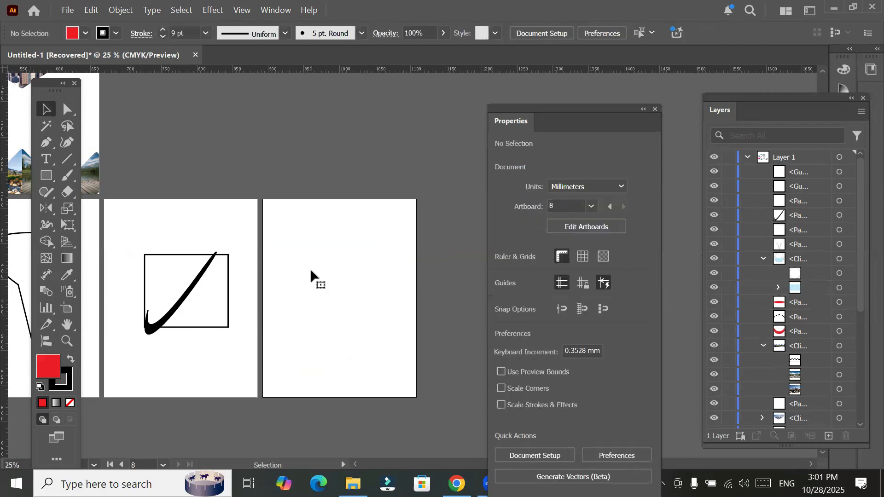
Step: Place a vertical guide down the middle of artboard 8 and draw a straight-segment left half-shield, about 81 by 204 mm, with both ends on it
{"action": "left_click_drag", "start_coordinate": [4, 192], "coordinate": [339, 241]}
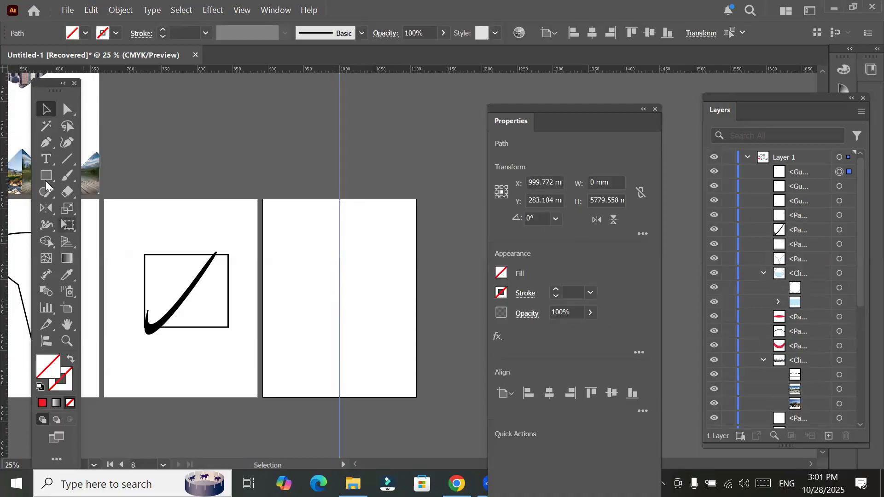
{"action": "left_click", "coordinate": [46, 142]}
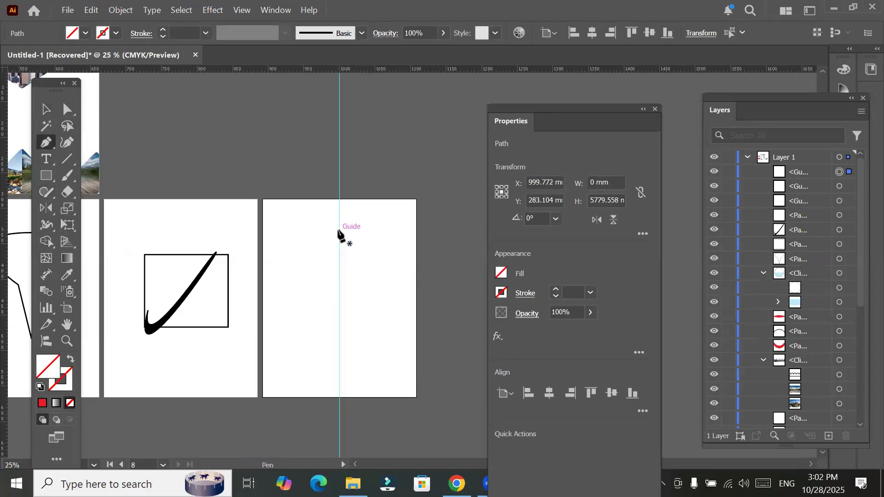
{"action": "left_click", "coordinate": [339, 230]}
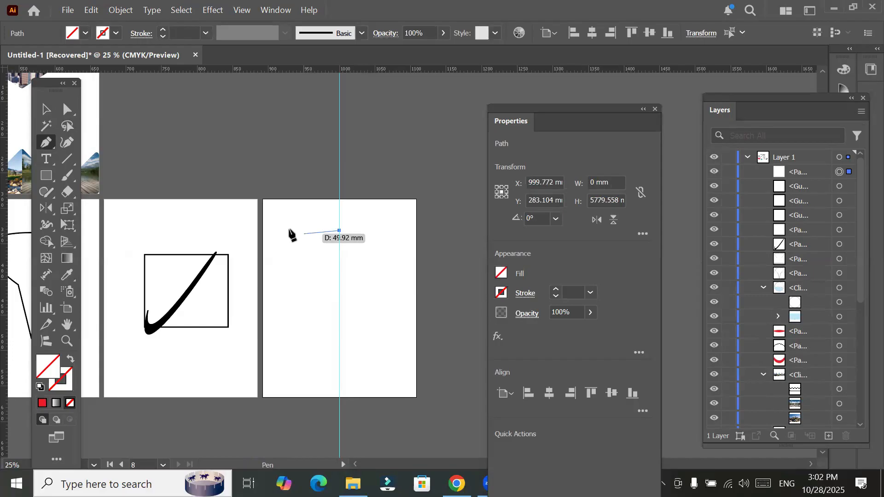
{"action": "left_click", "coordinate": [293, 232]}
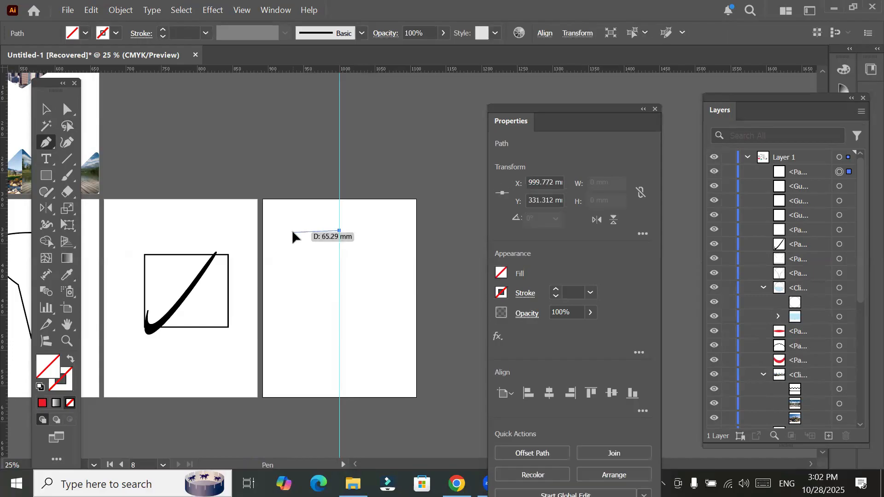
{"action": "left_click", "coordinate": [281, 249]}
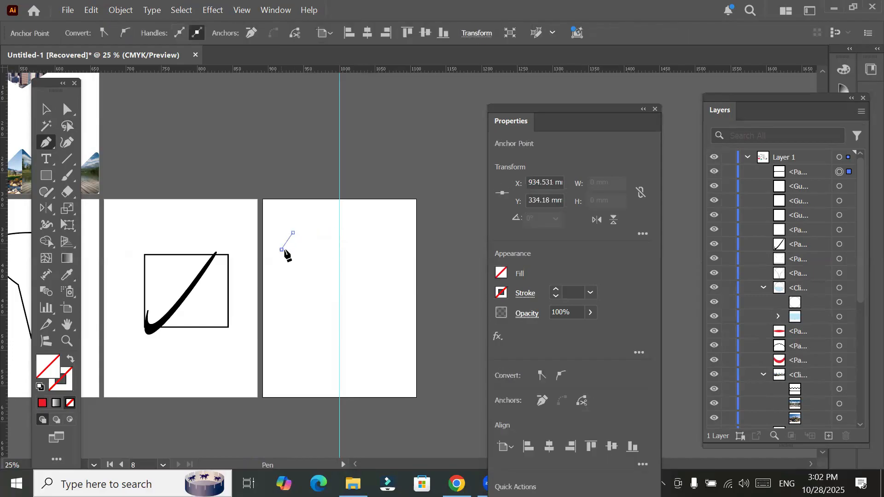
{"action": "left_click", "coordinate": [293, 260]}
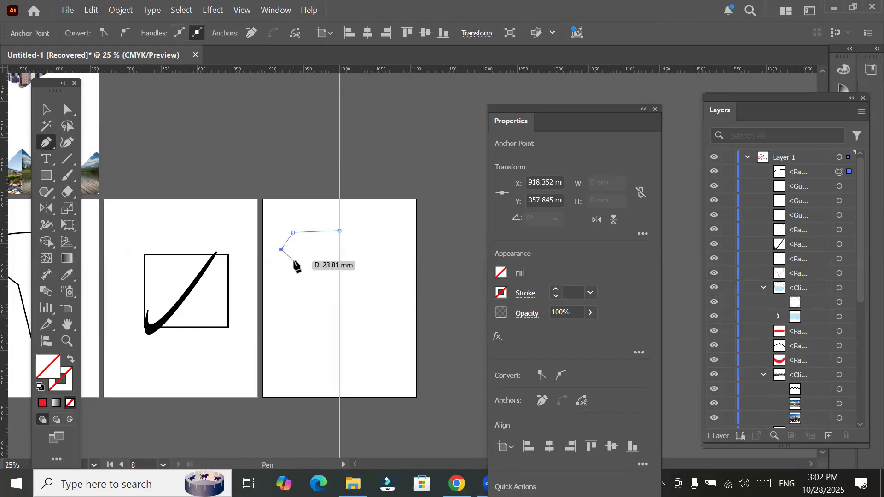
{"action": "left_click", "coordinate": [296, 349]}
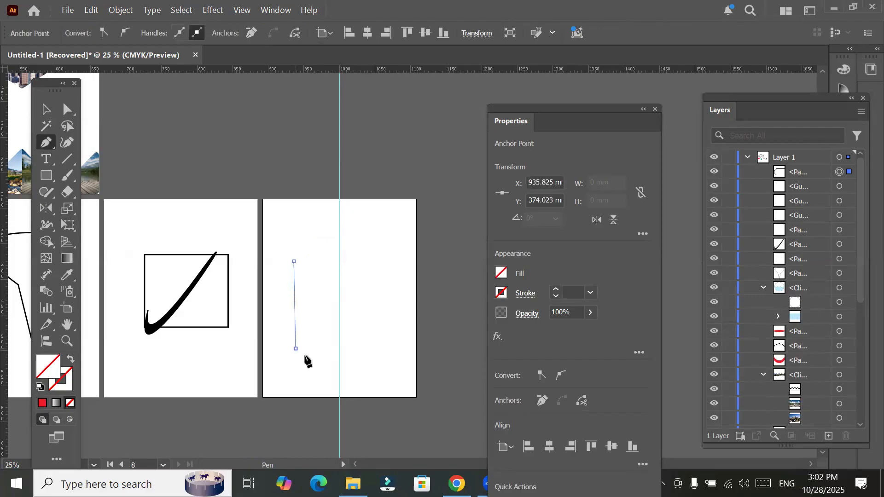
{"action": "left_click", "coordinate": [339, 375]}
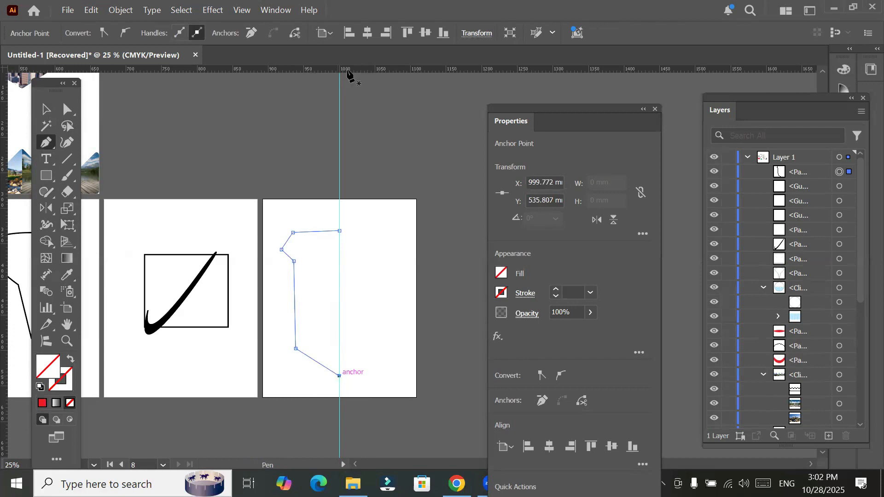
Step: Give the half-shield outline a 9 pt black stroke
{"action": "left_click", "coordinate": [556, 291]}
{"action": "left_click", "coordinate": [556, 291]}
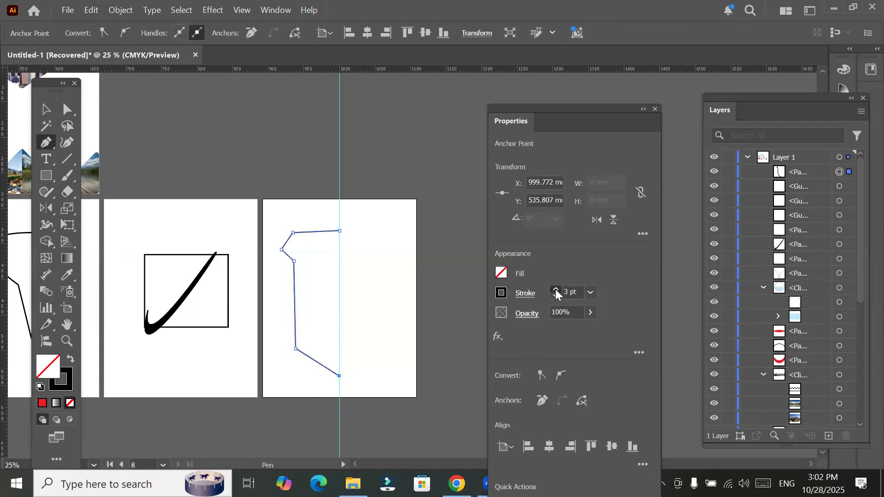
{"action": "left_click", "coordinate": [556, 291]}
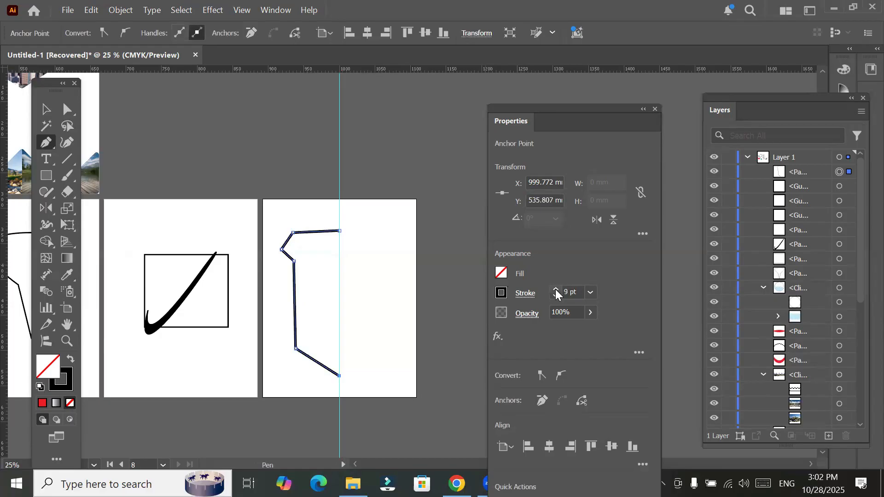
Step: Bend the half-shield's lower and top segments inward and its long side segment outward with the Curvature tool
{"action": "left_click", "coordinate": [68, 143]}
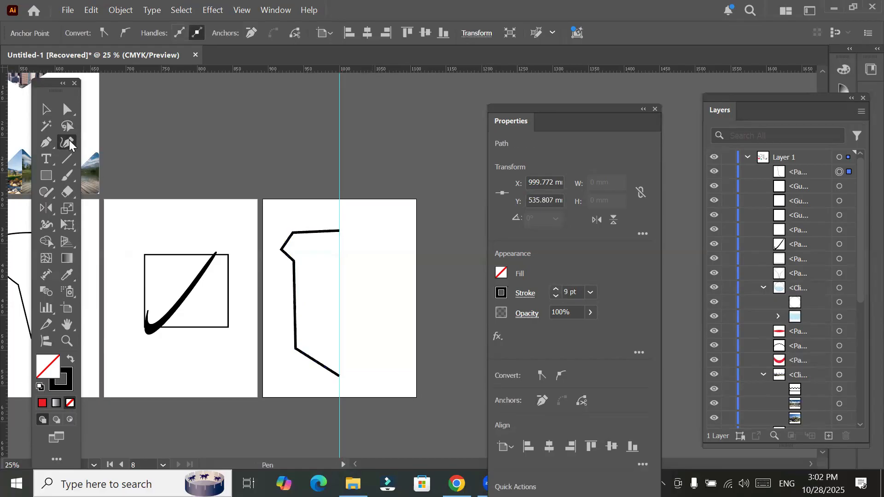
{"action": "left_click", "coordinate": [312, 363]}
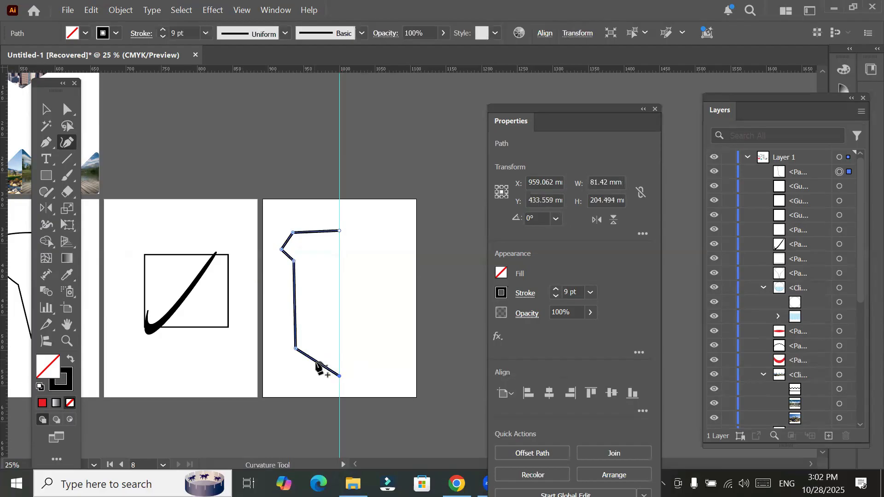
{"action": "left_click", "coordinate": [313, 370]}
{"action": "left_click_drag", "start_coordinate": [313, 370], "coordinate": [320, 354]}
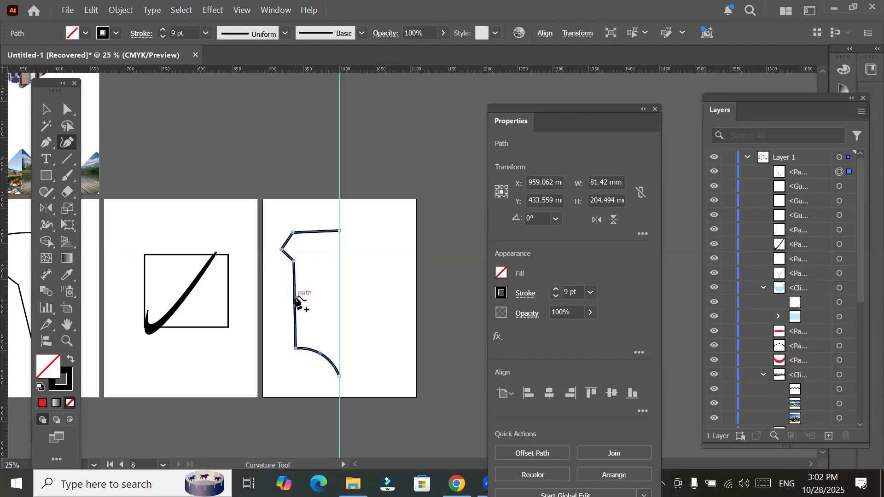
{"action": "left_click_drag", "start_coordinate": [289, 299], "coordinate": [282, 298]}
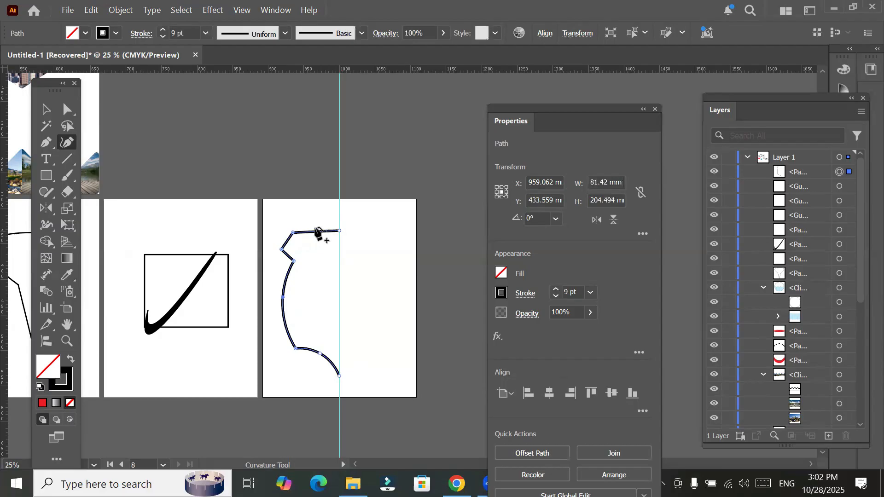
{"action": "mouse_move", "coordinate": [315, 232]}
{"action": "left_mouse_down"}
{"action": "mouse_move", "coordinate": [314, 222]}
{"action": "mouse_move", "coordinate": [314, 240]}
{"action": "left_mouse_up"}
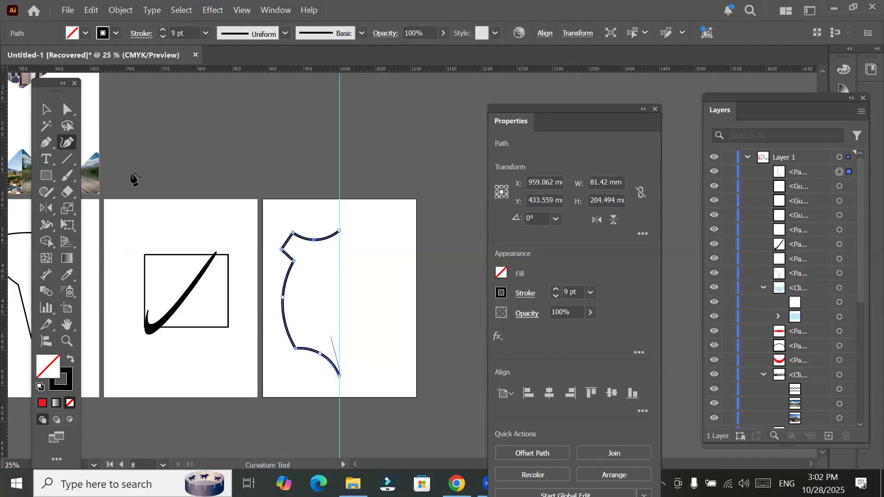
Step: Reflect a copy of the half-shield across the vertical axis through its bottom anchor on the guide
{"action": "key", "text": "v"}
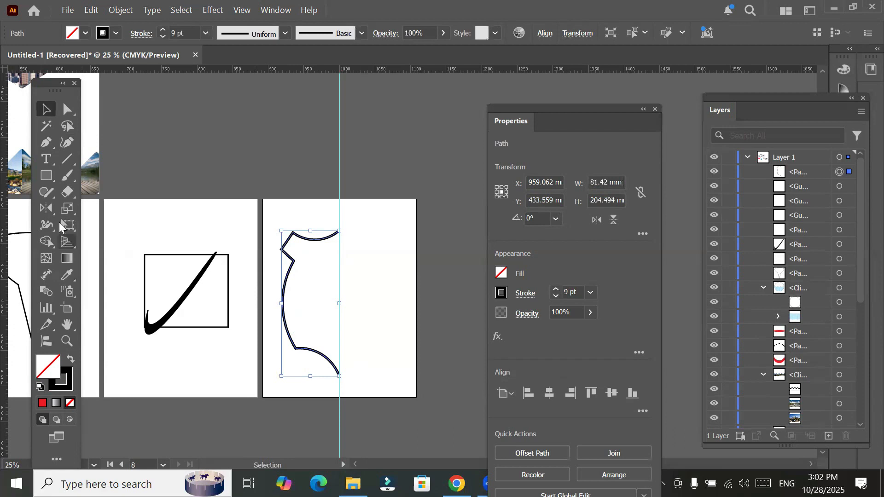
{"action": "left_click_drag", "start_coordinate": [43, 214], "coordinate": [104, 222]}
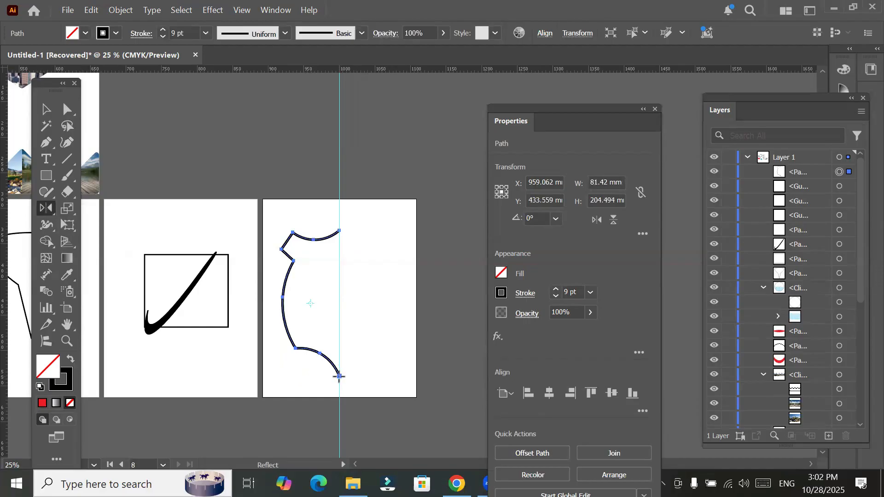
{"action": "left_click_drag", "start_coordinate": [339, 377], "coordinate": [340, 382]}
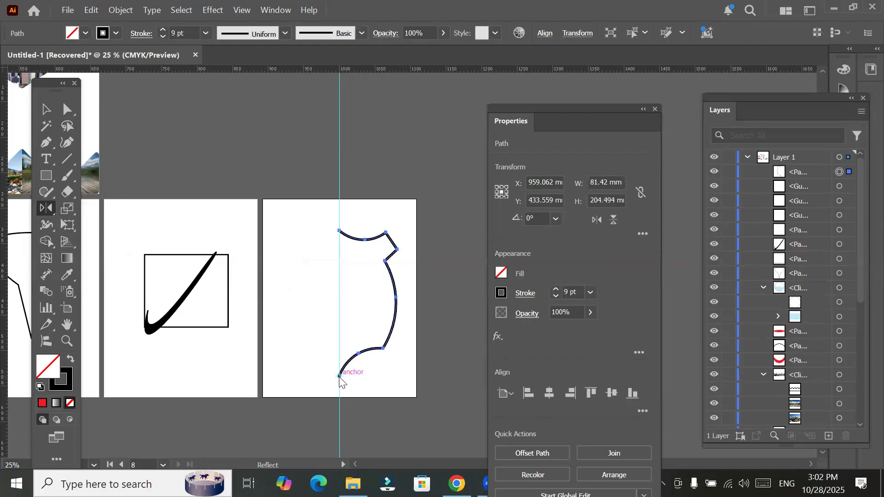
{"action": "left_click", "coordinate": [340, 378], "text": "alt"}
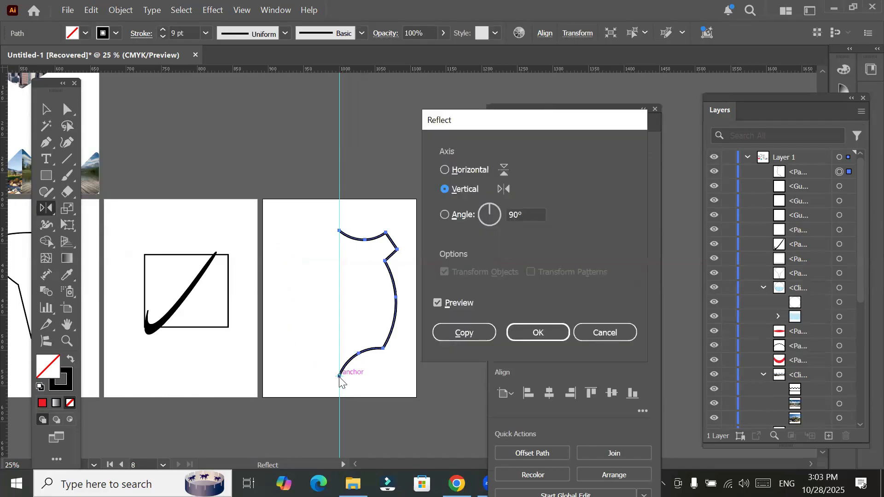
{"action": "left_click", "coordinate": [451, 330]}
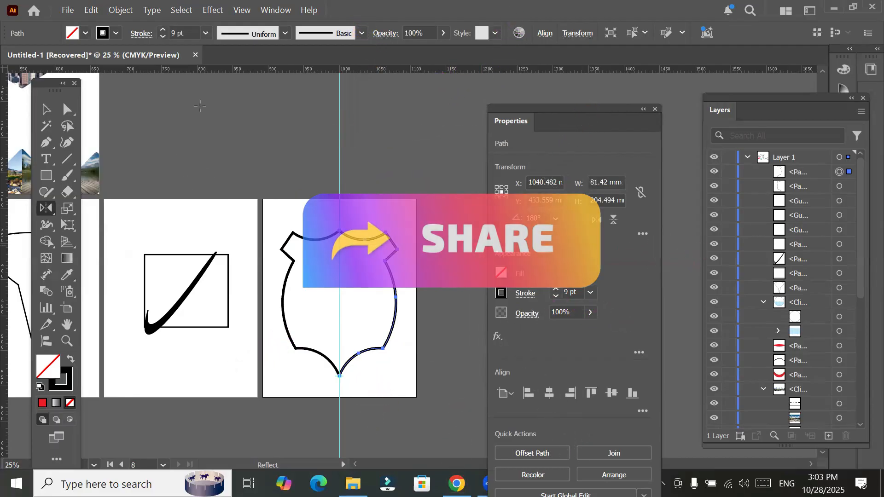
Step: Show the available variants of the Type tool
{"action": "left_click", "coordinate": [41, 159]}
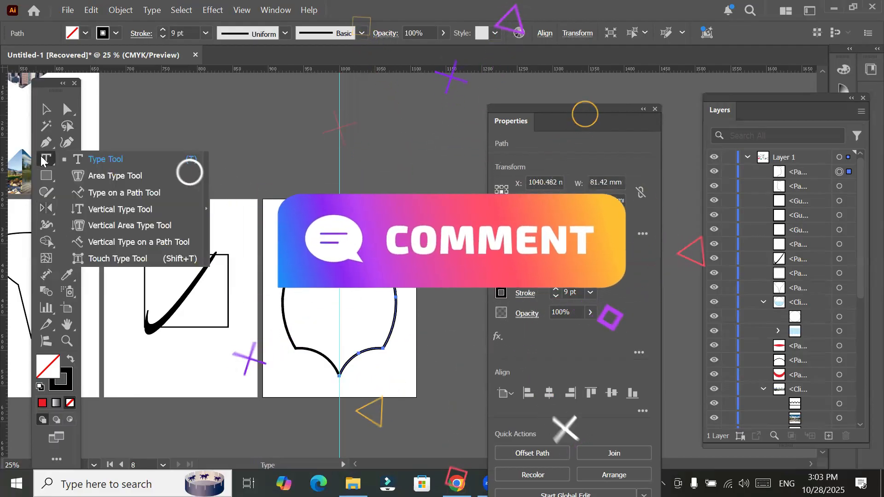